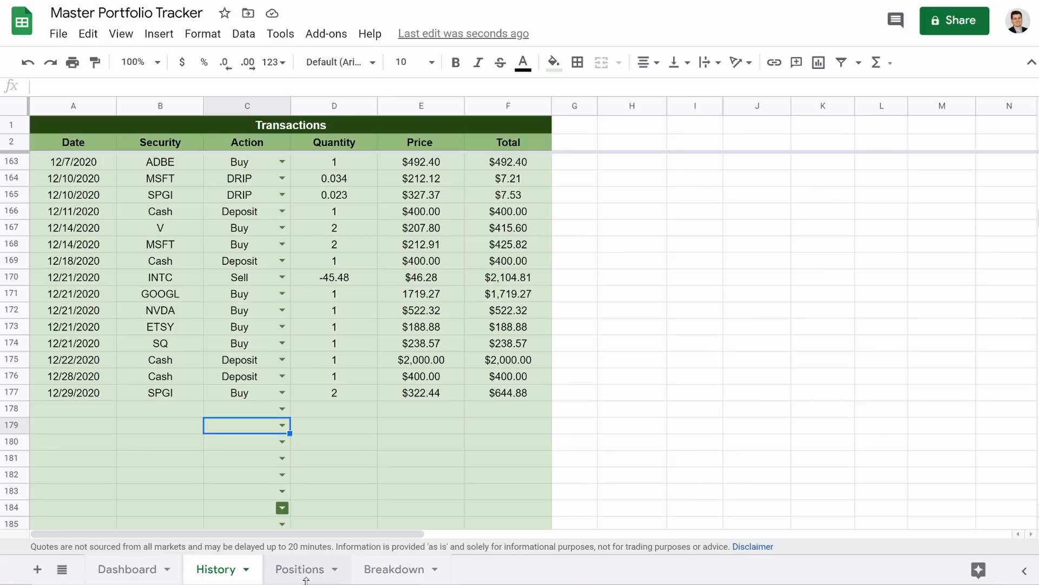
- Examine the ticker, shares and purchase price formulas on the Positions sheet and their source data on the History sheet
click(301, 573)
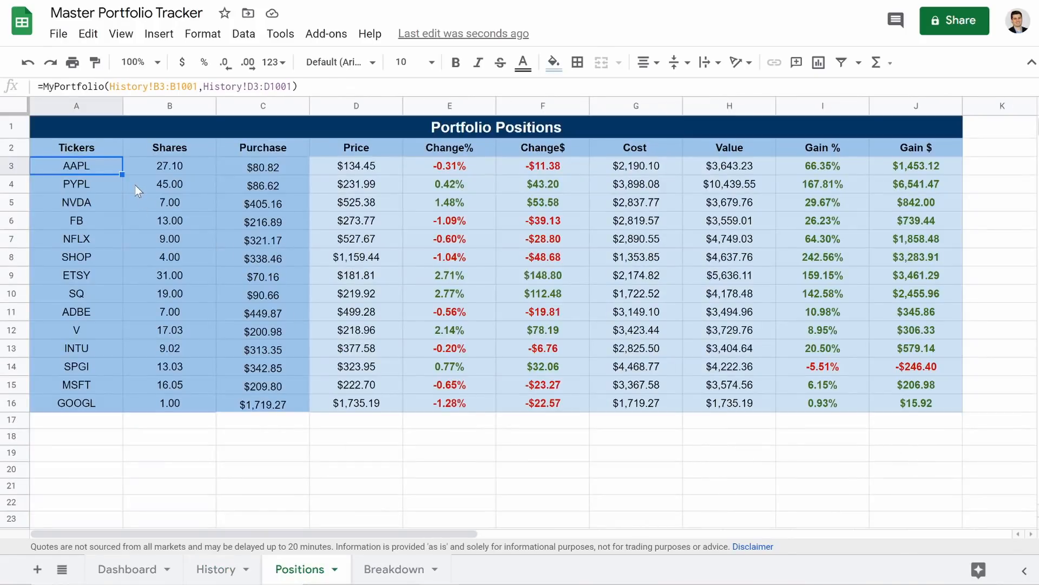
click(165, 167)
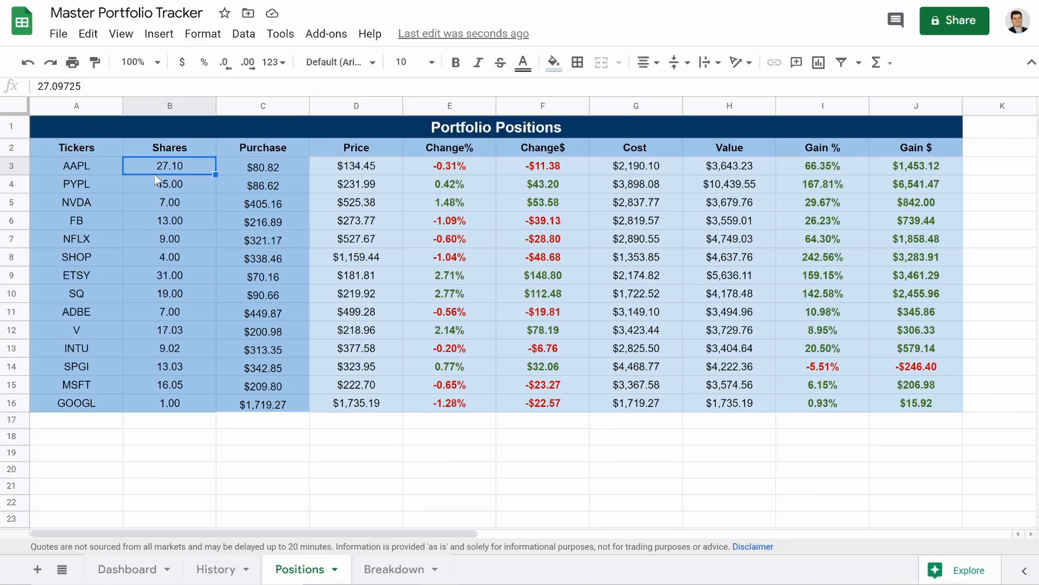
click(253, 174)
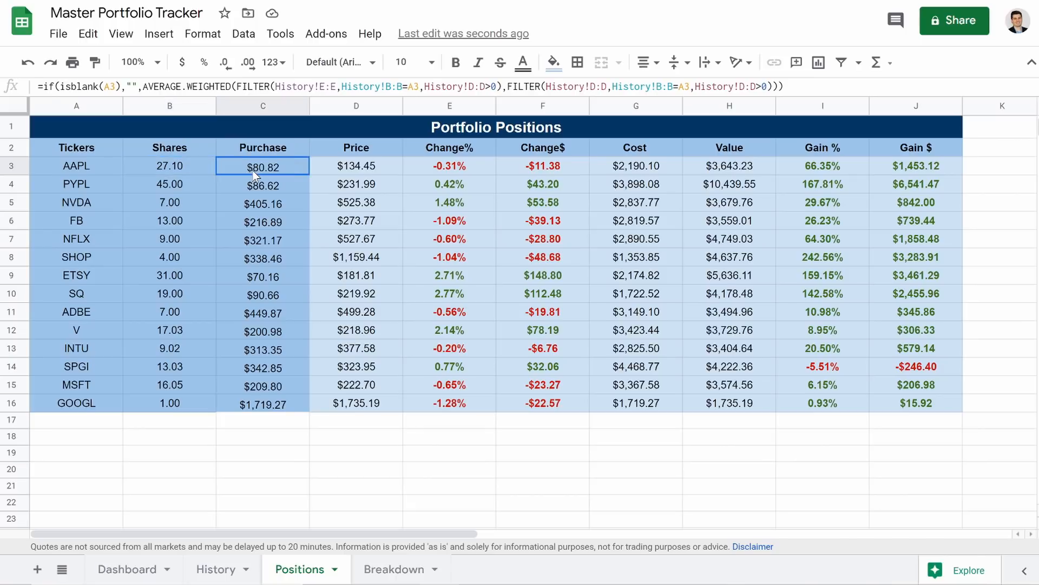
click(192, 164)
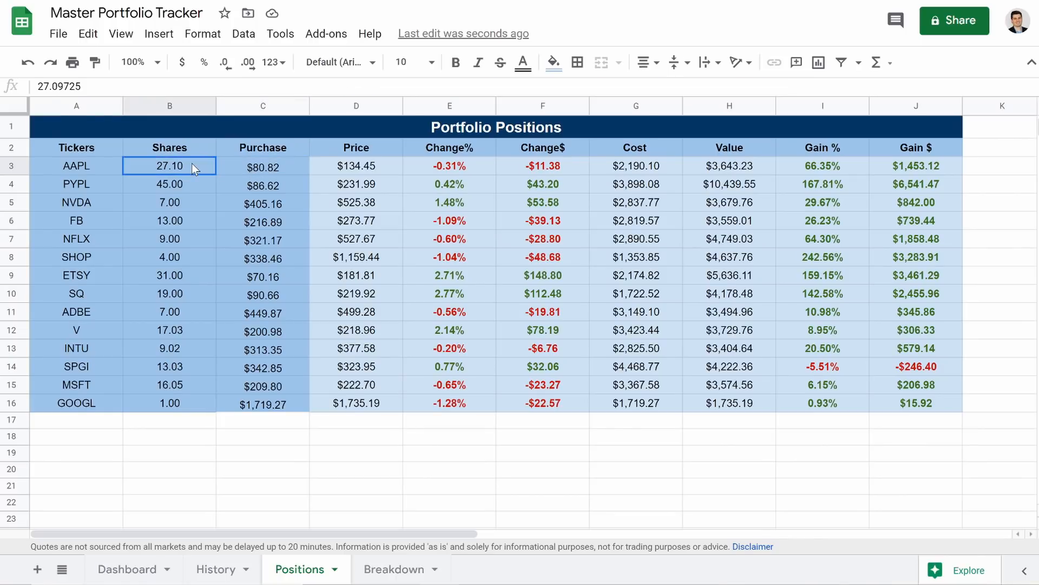
click(75, 166)
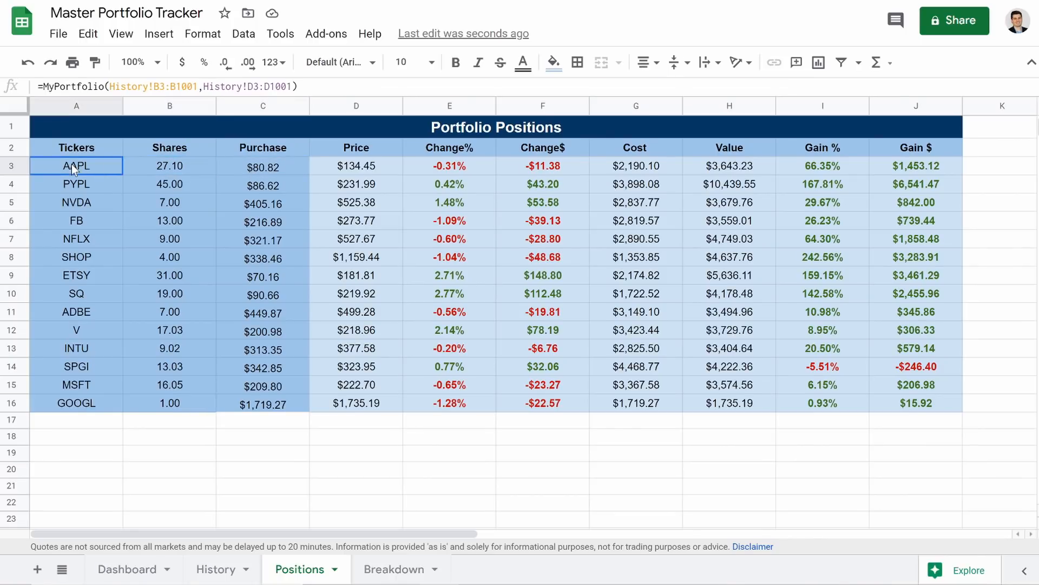
click(230, 566)
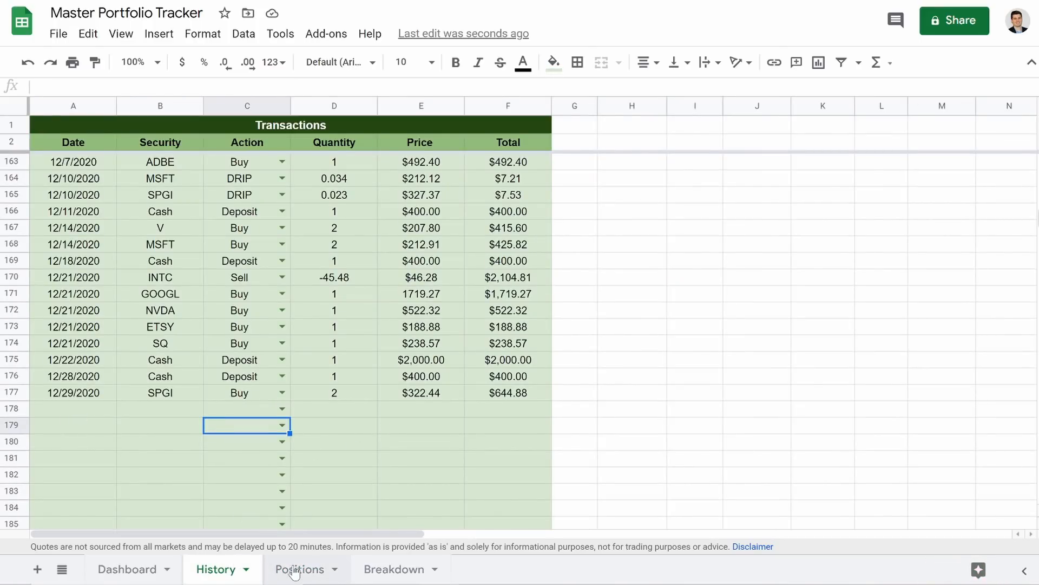
click(310, 566)
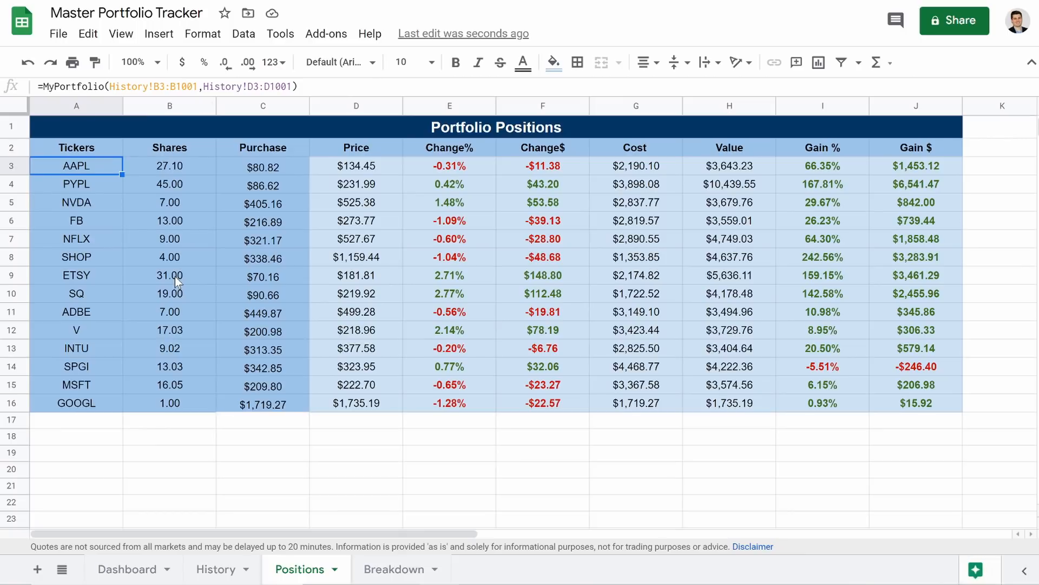
click(66, 186)
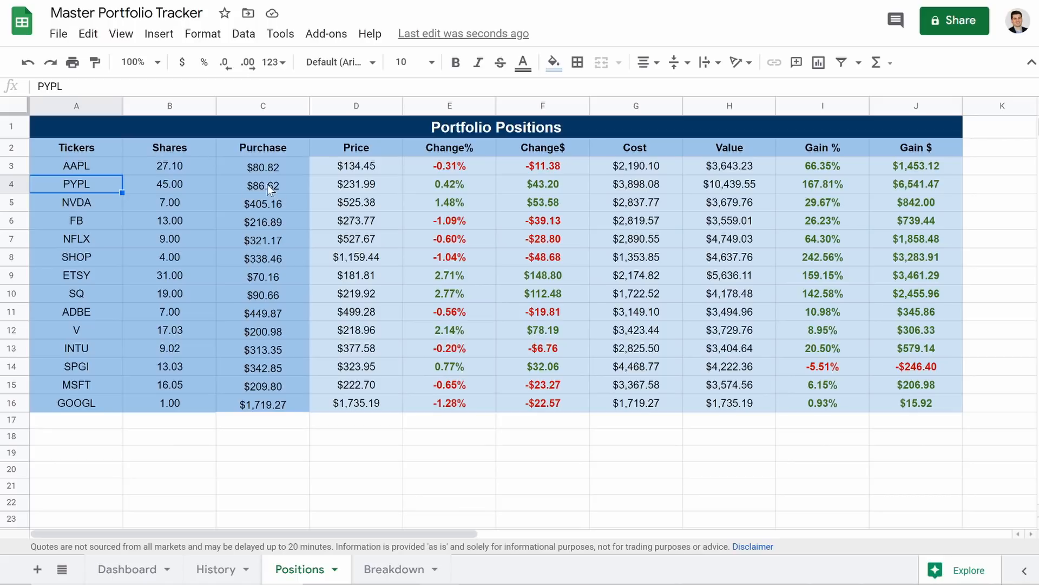
- Begin a transaction in row 178 of the History sheet with date 12/30/2020, security PYPL and action Buy
click(215, 568)
click(58, 408)
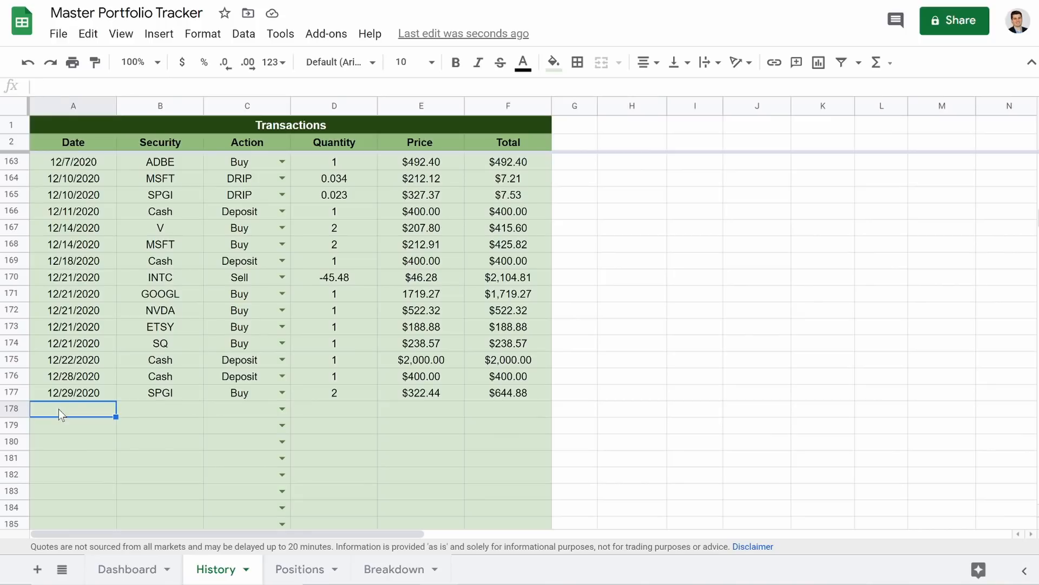
key(ctrl+semicolon)
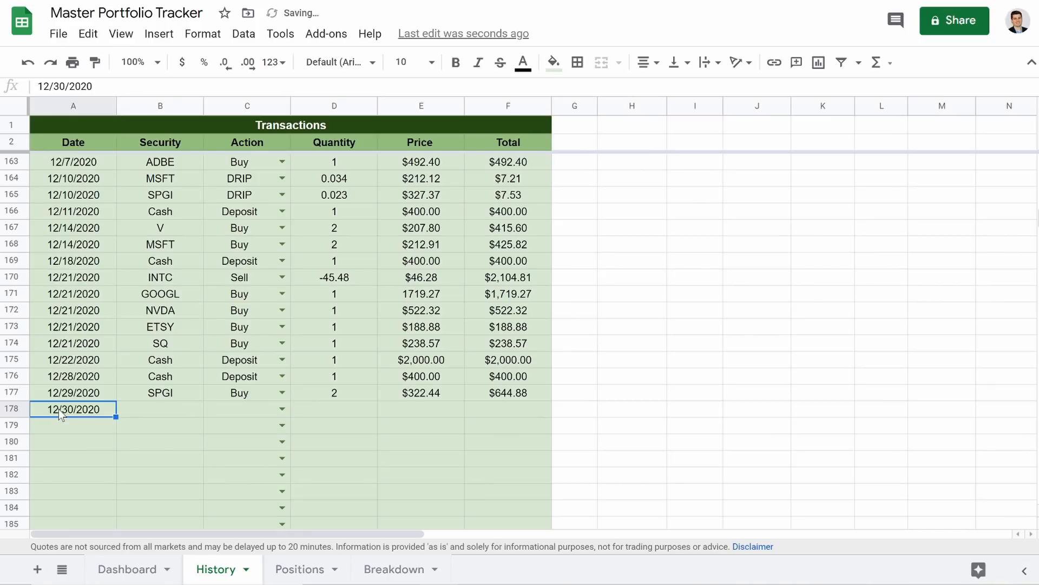
click(168, 411)
text(PYPL)
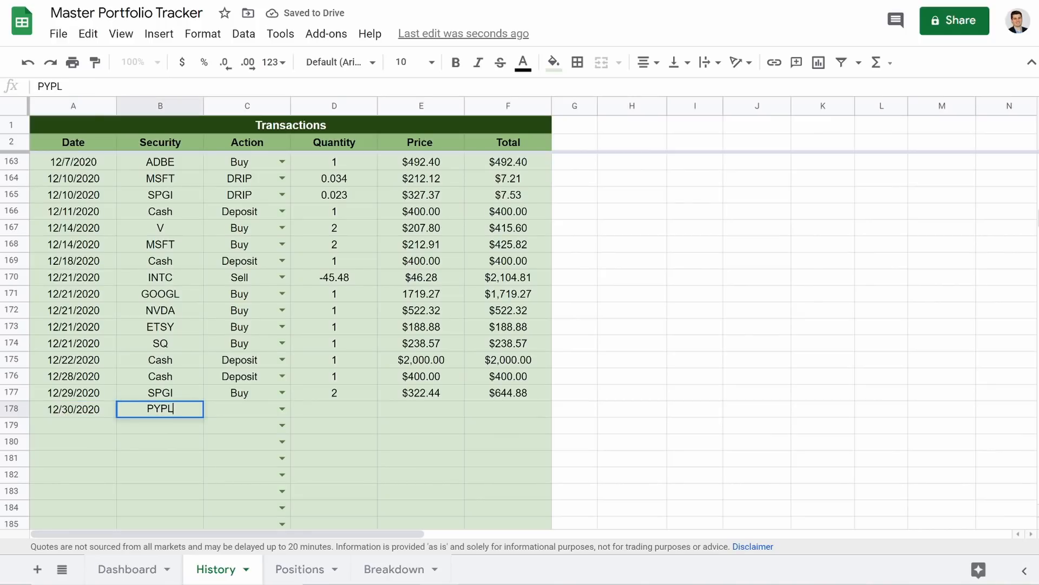
click(282, 408)
click(223, 426)
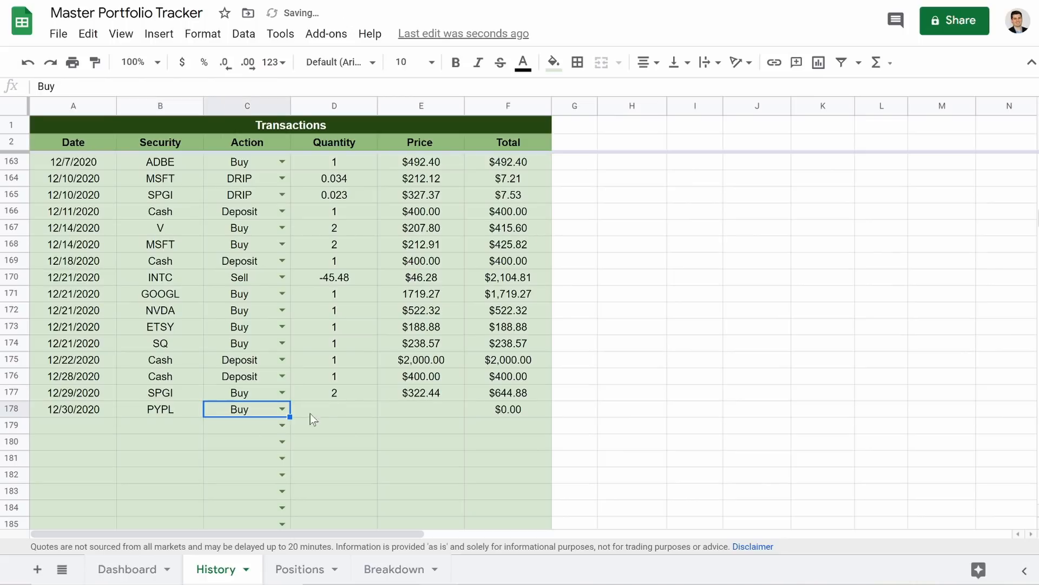
- Enter a quantity of 10 and a price of 200 for the PYPL transaction in row 178
click(323, 415)
text(10)
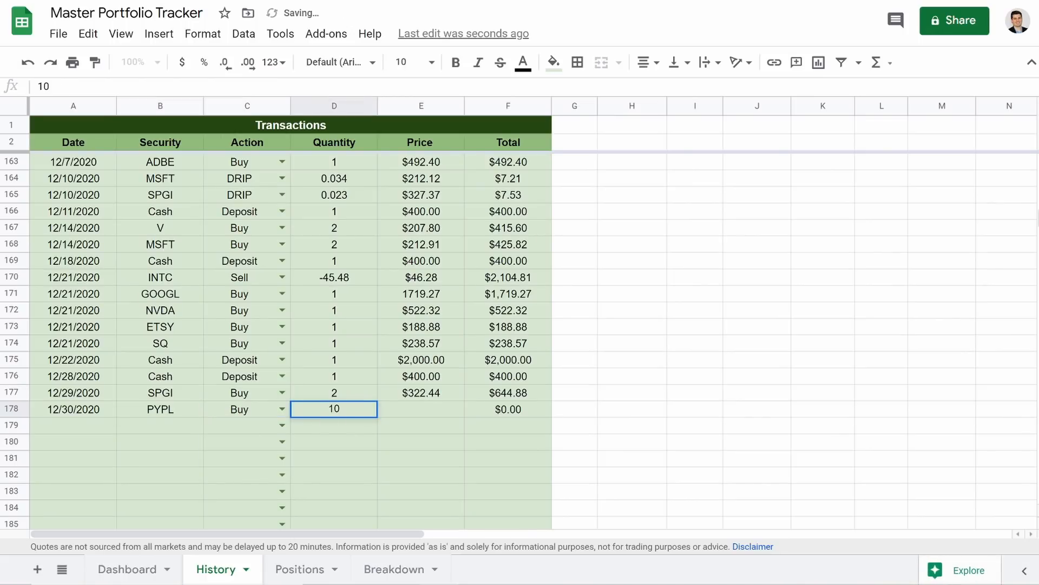
click(412, 400)
click(427, 413)
text(200)
key(Return)
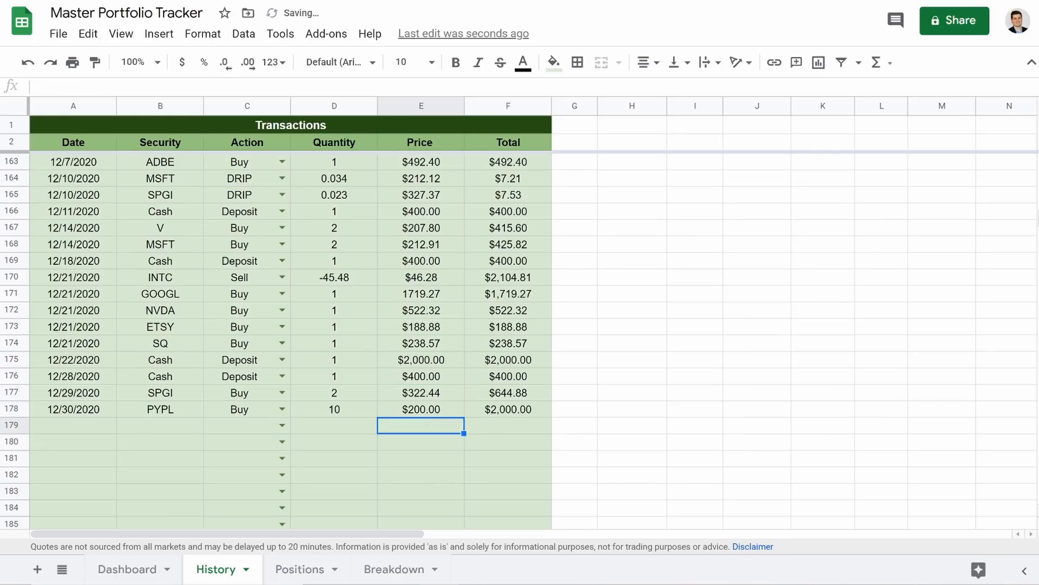
- Review the effect of the PYPL purchase on the Positions sheet and the Dashboard
click(297, 570)
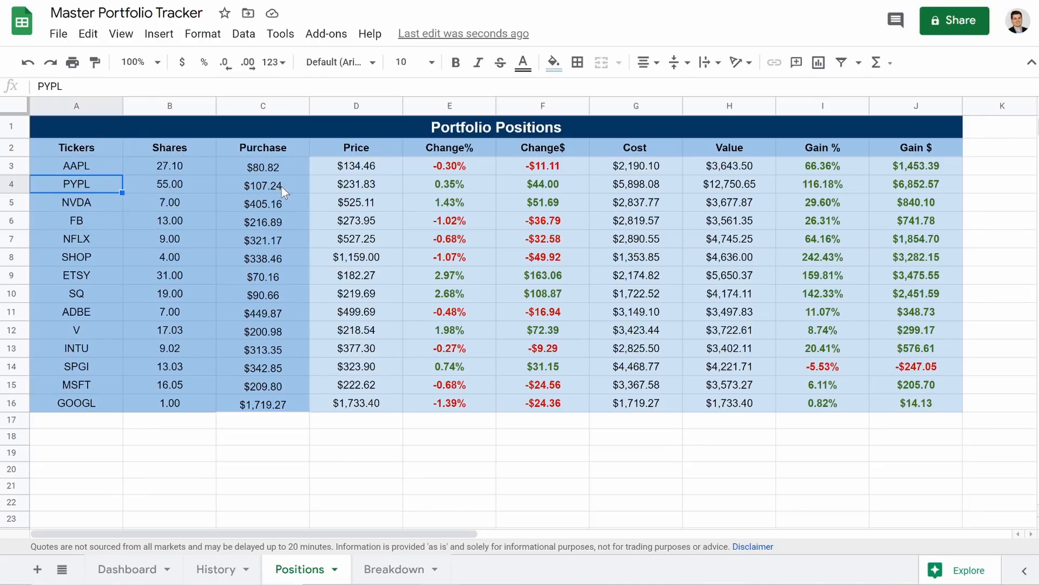
click(133, 570)
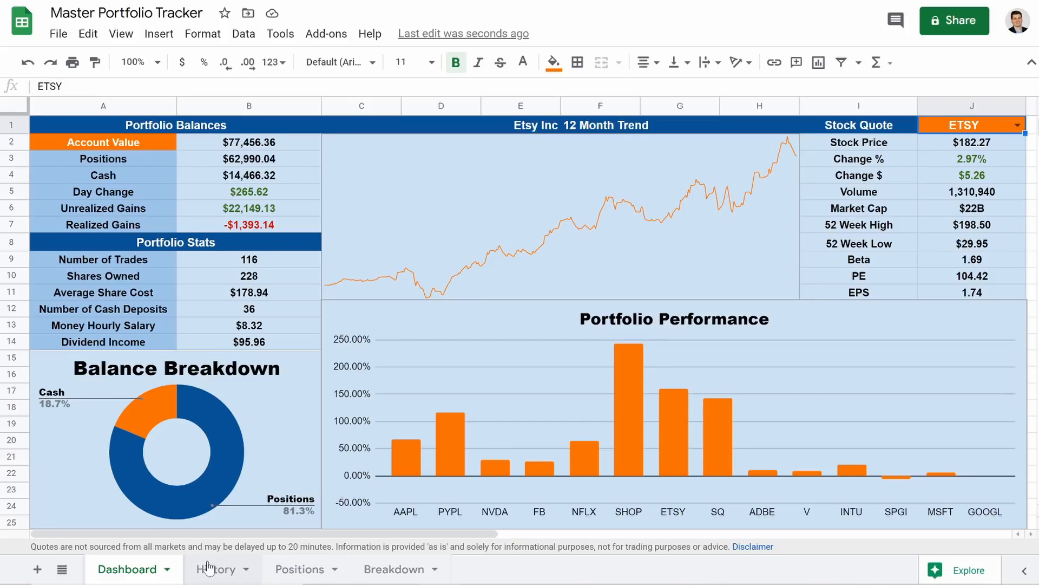
click(289, 570)
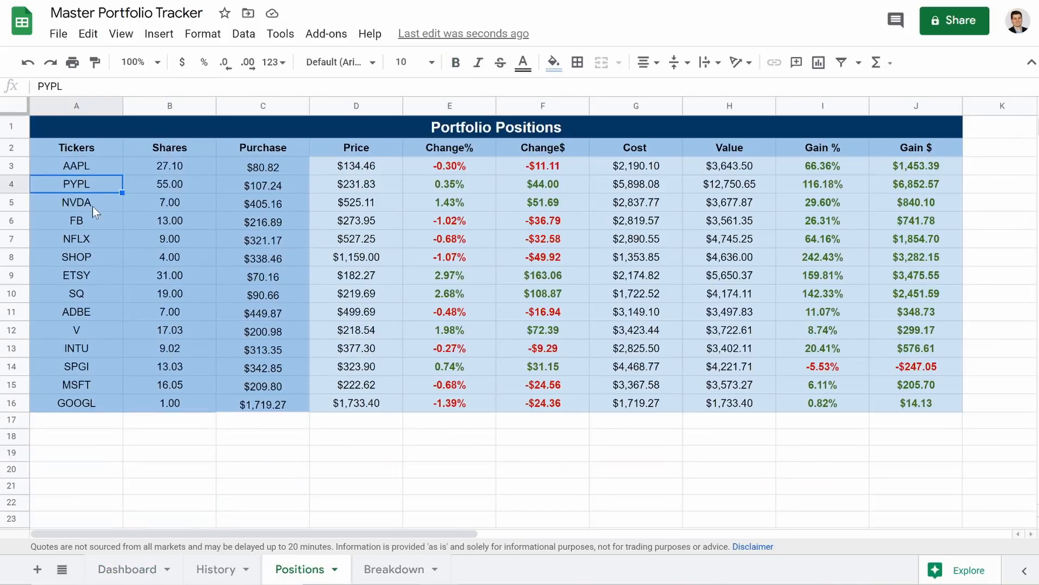
- On the History sheet, change the PYPL transaction in row 178 to a Sell with a quantity of -45
click(229, 574)
click(333, 412)
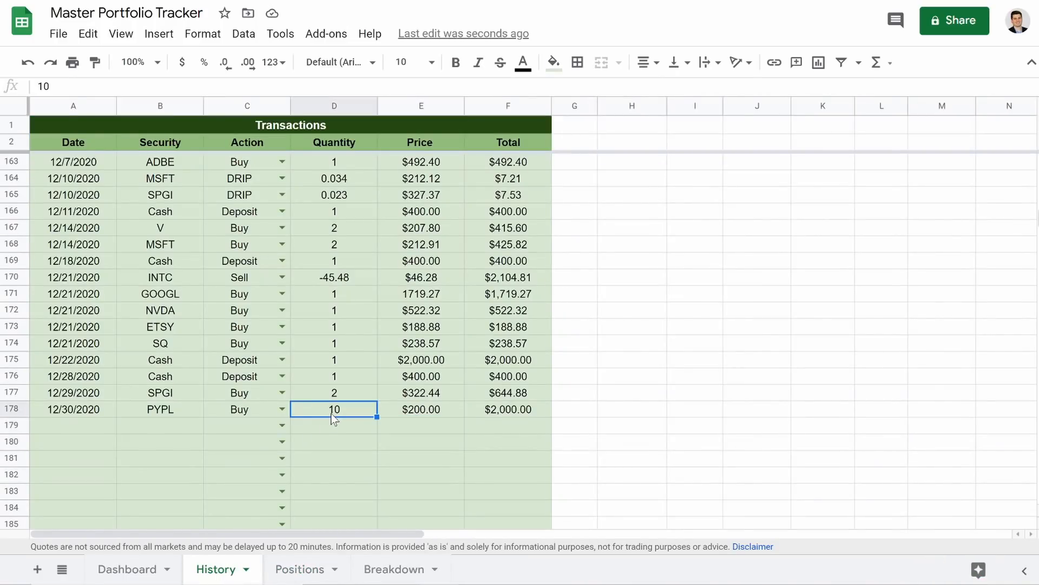
click(281, 412)
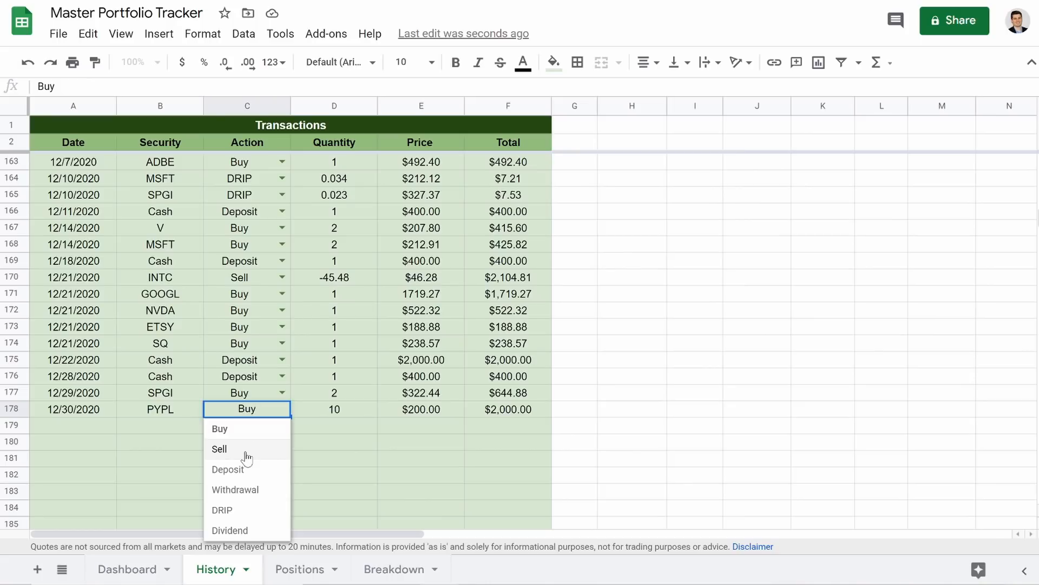
click(249, 448)
click(333, 412)
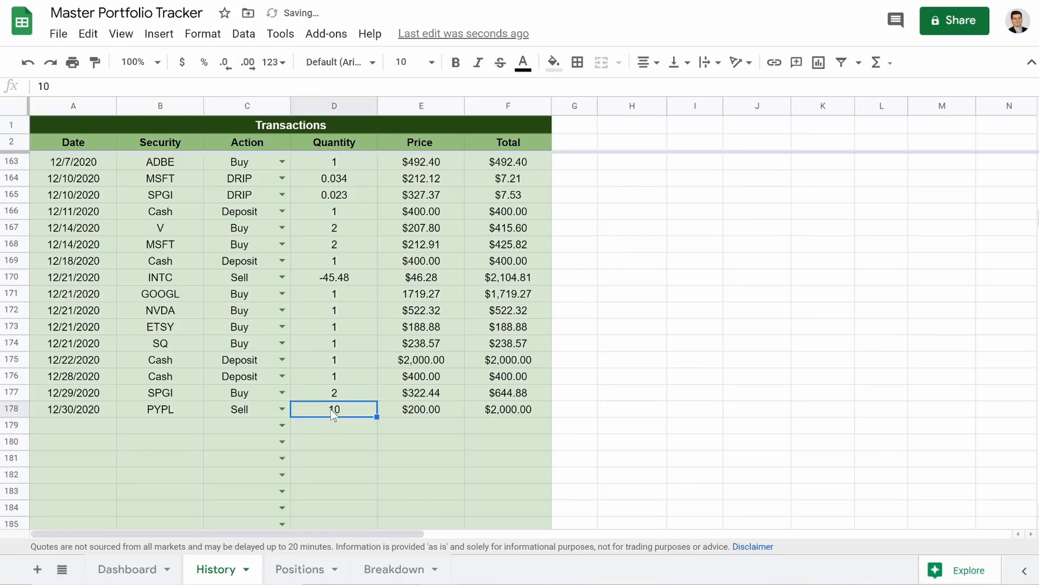
text(-45)
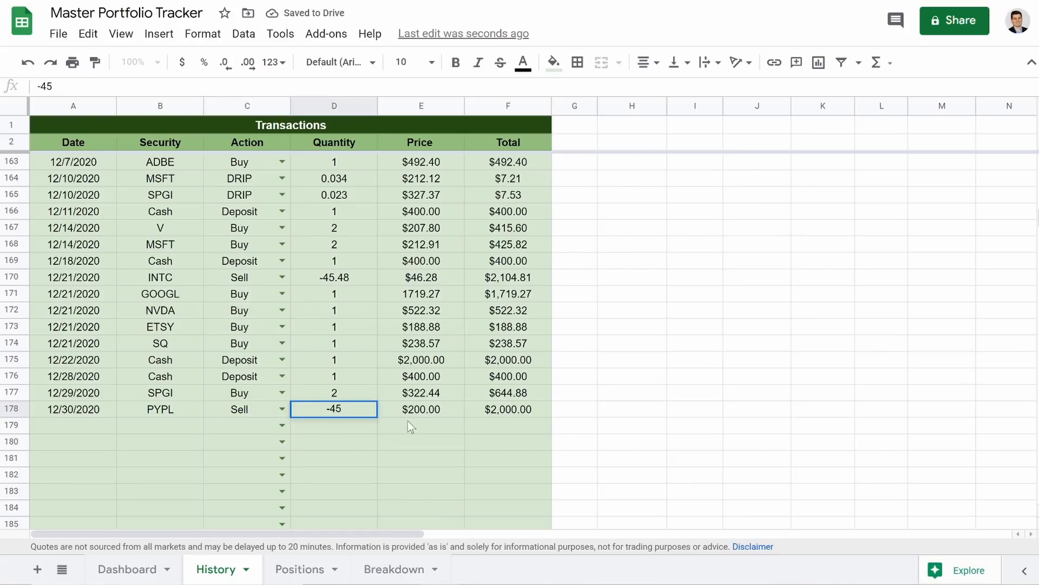
click(423, 414)
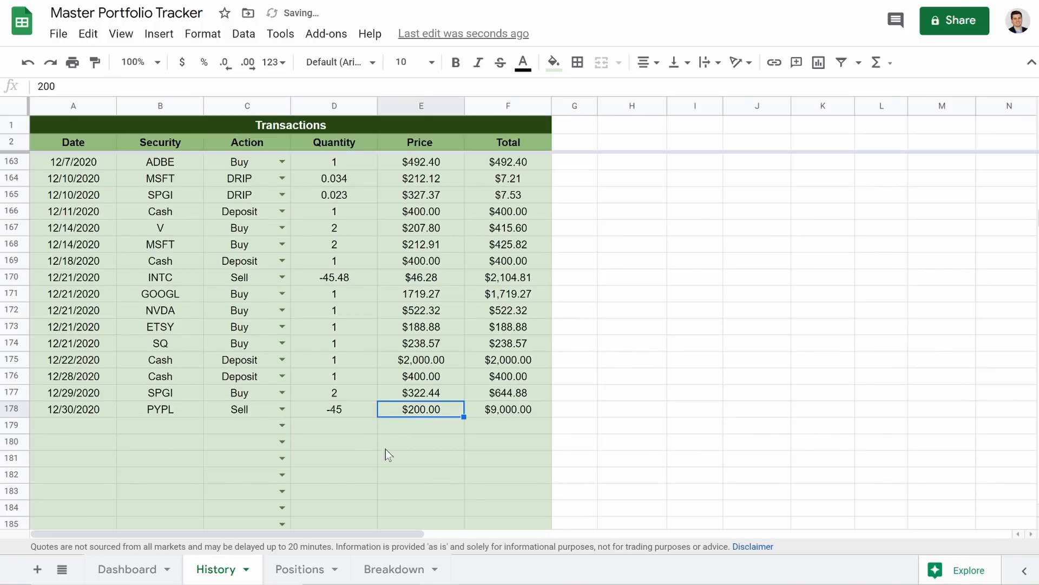
- Review the effect of the PYPL sale on the Positions sheet and the Dashboard
click(298, 570)
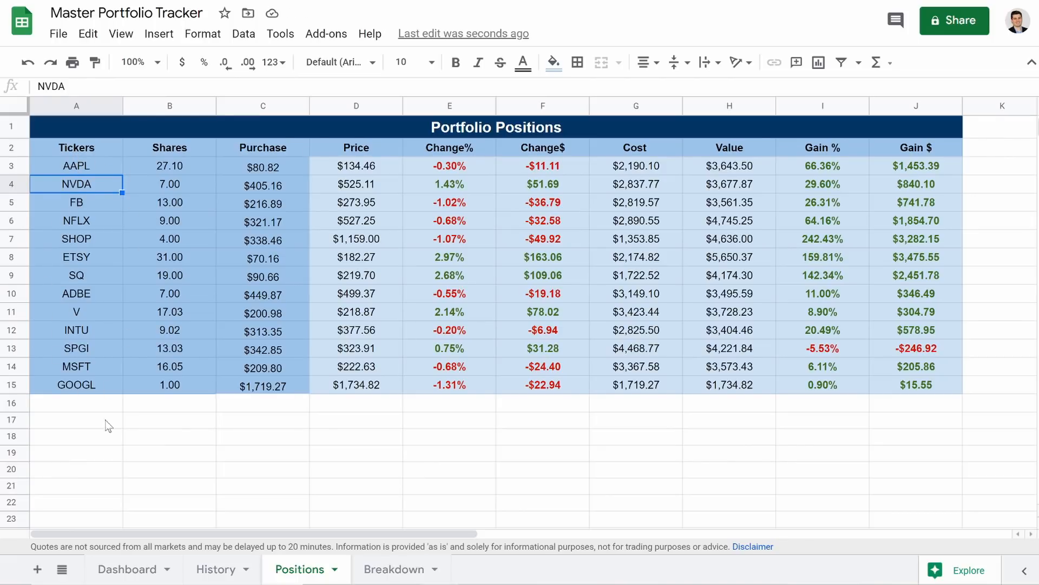
click(114, 572)
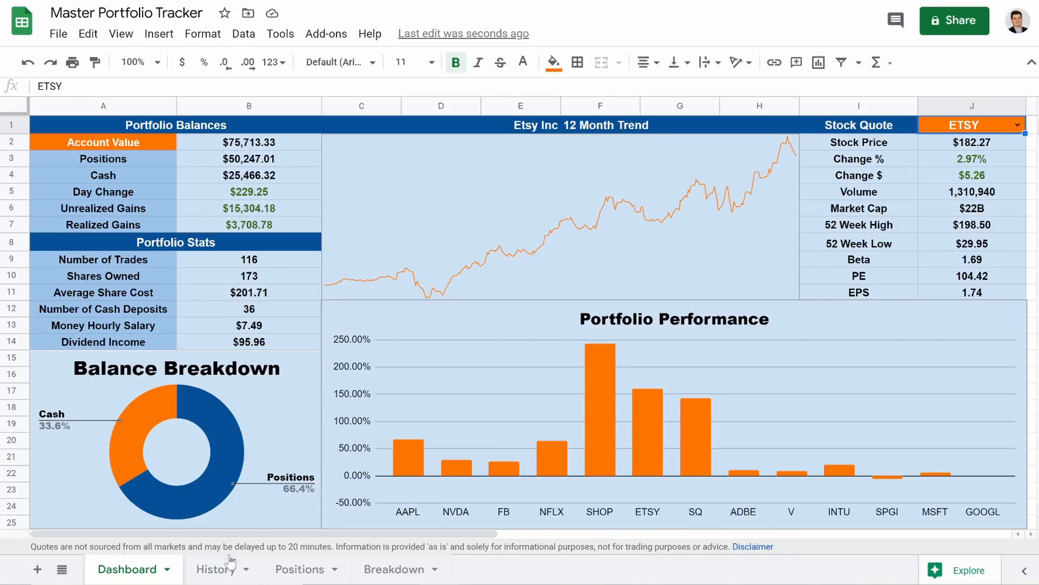
- Clear the price, quantity, action, security and date of the PYPL transaction in row 178 of the History sheet
click(238, 573)
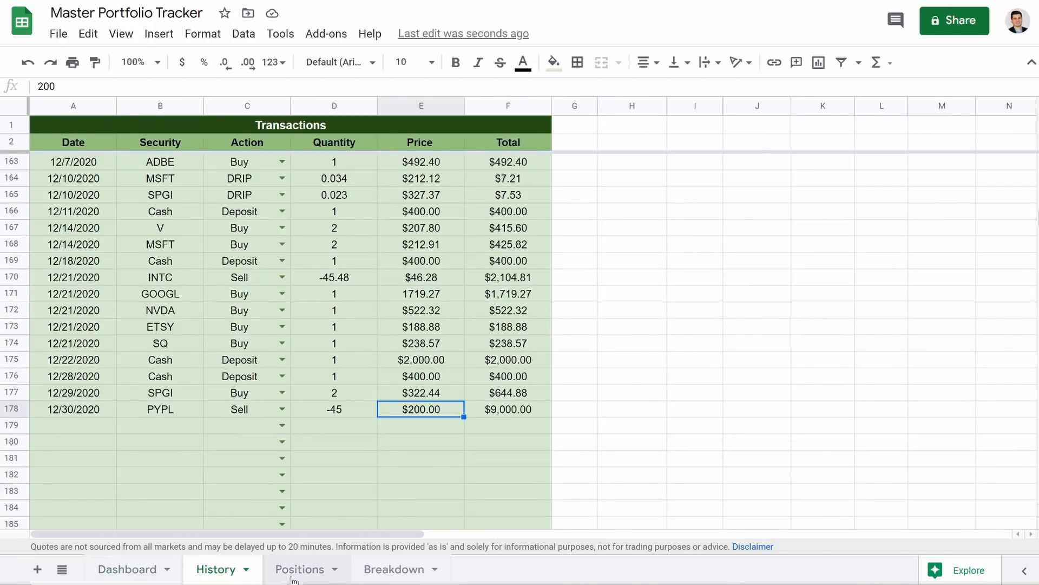
key(Delete)
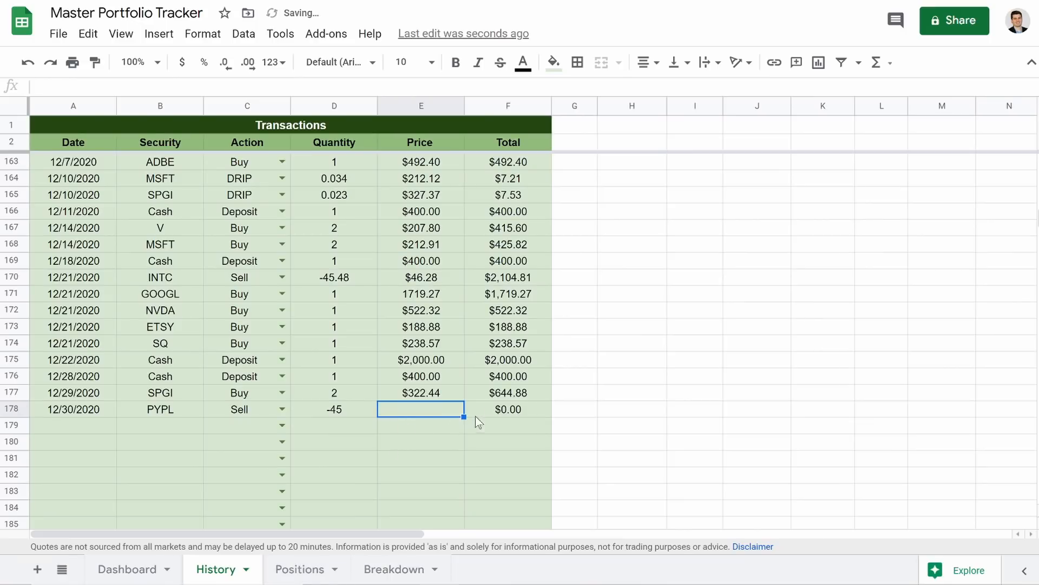
click(504, 419)
click(336, 419)
key(Delete)
click(241, 415)
key(Delete)
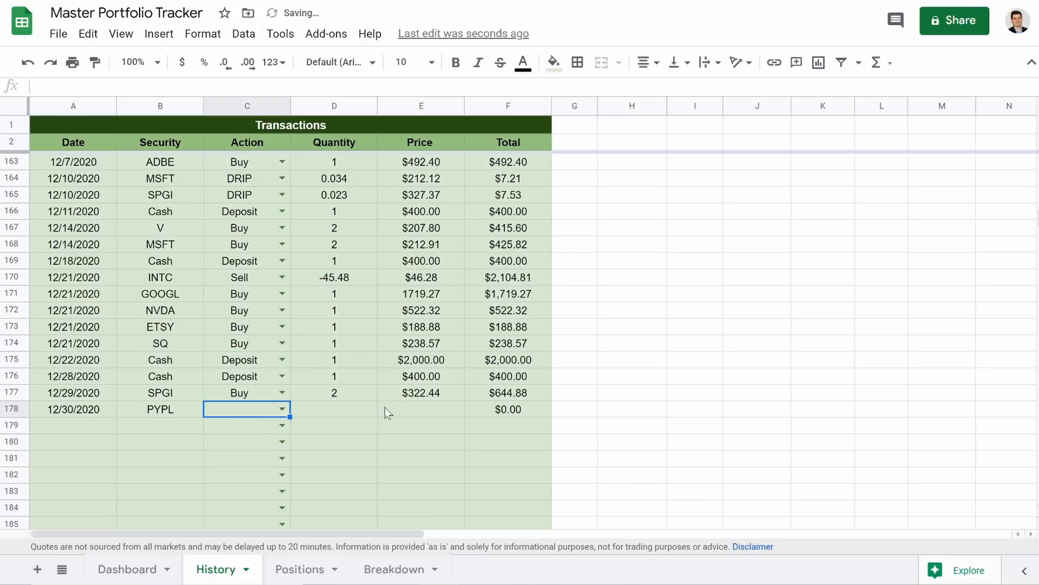
click(168, 410)
key(Delete)
click(82, 420)
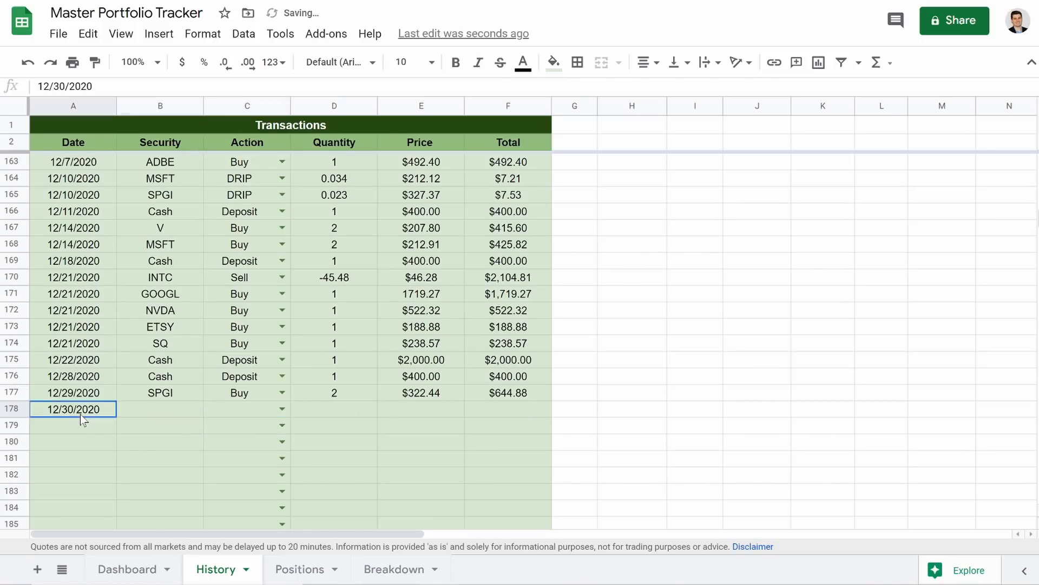
key(Delete)
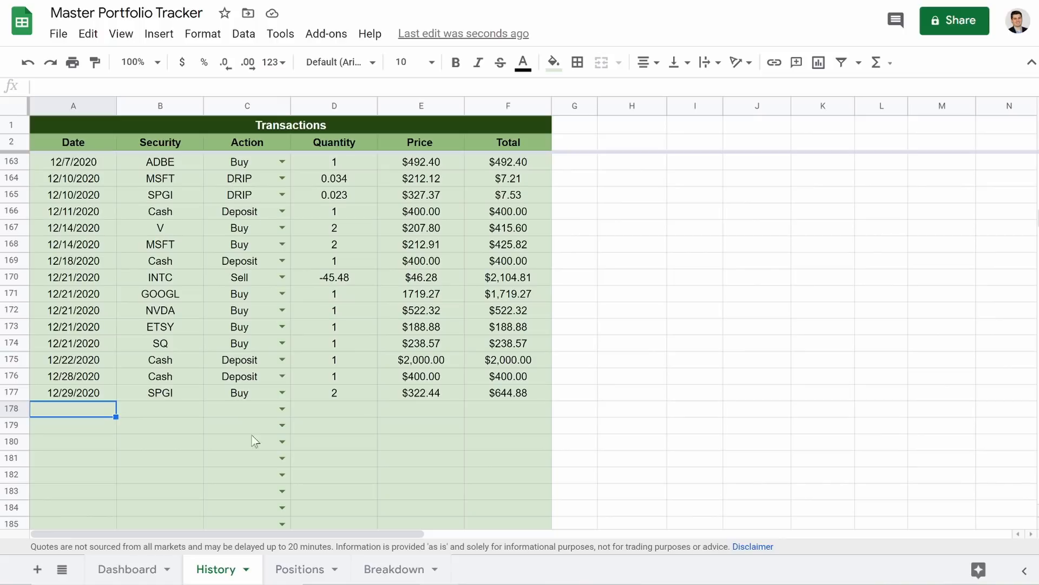
- Check the PYPL position on the Positions sheet and view the Dashboard with the test transaction removed
click(301, 569)
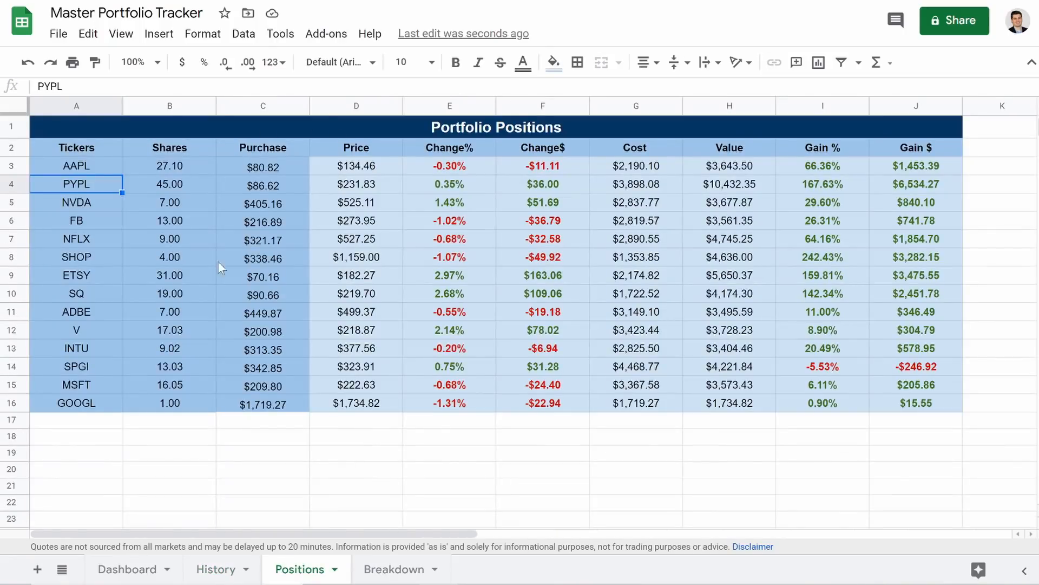
click(142, 570)
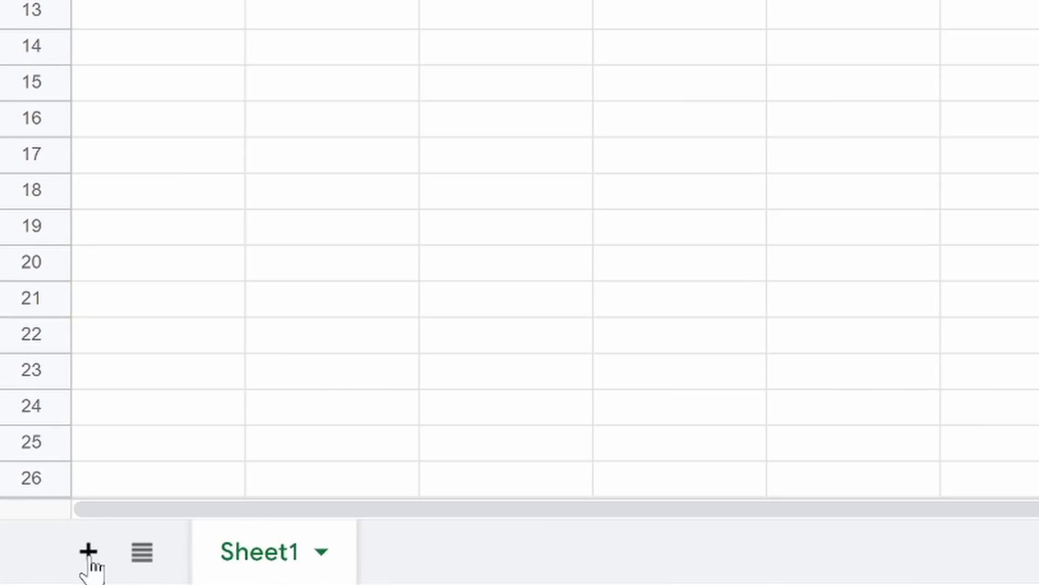
- Add three more sheets to the blank spreadsheet, giving four sheets in all
click(89, 554)
click(89, 555)
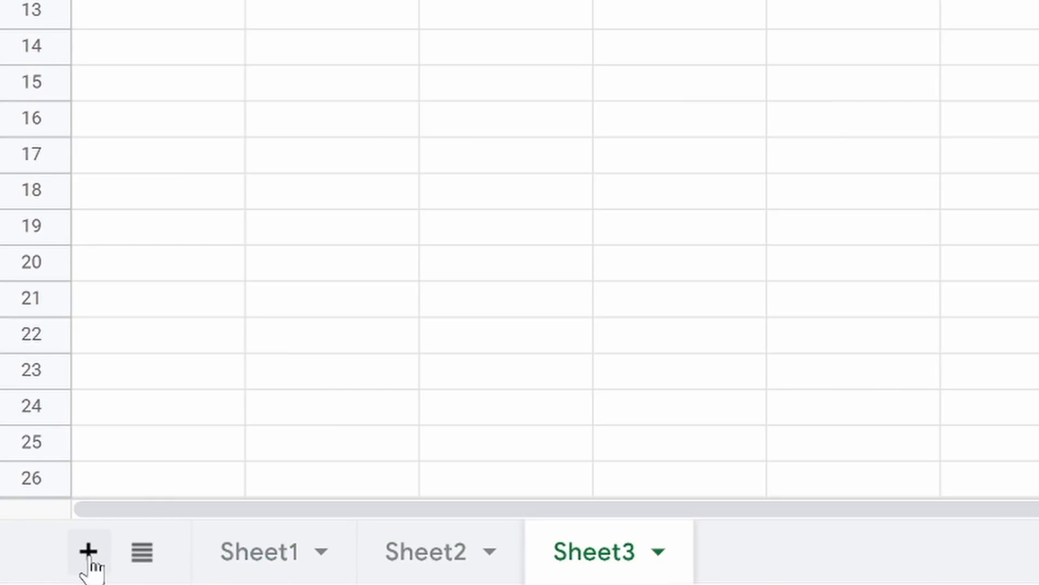
click(89, 555)
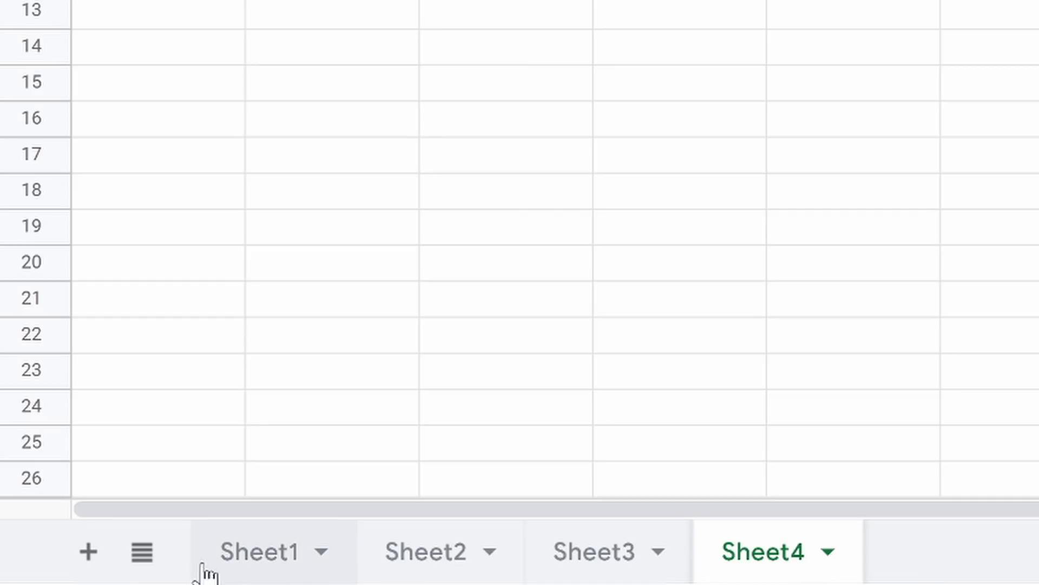
- Rename Sheet1 as Dashboard and Sheet2 as History
right_click(266, 565)
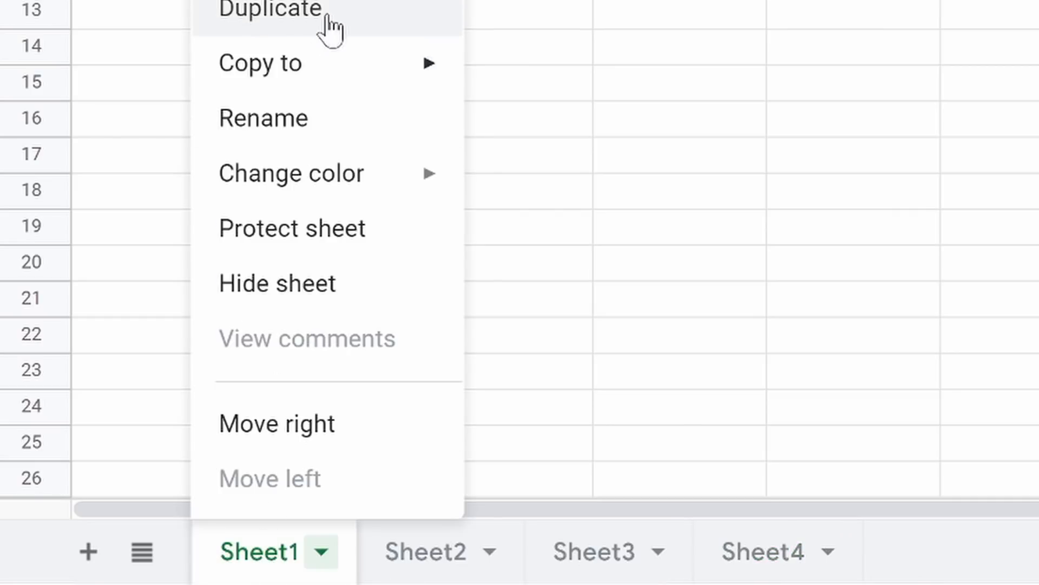
click(331, 119)
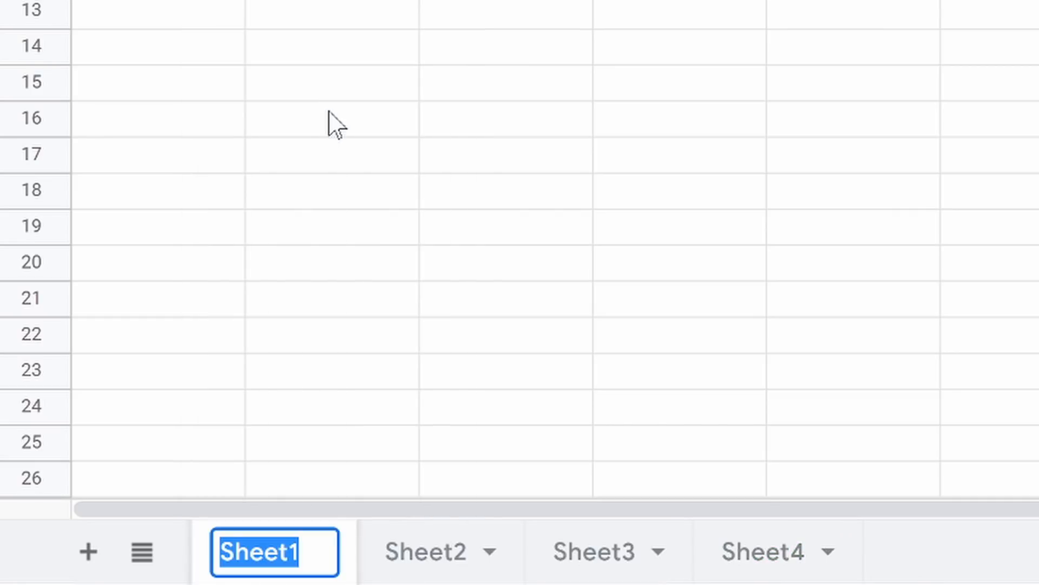
text(Dashb)
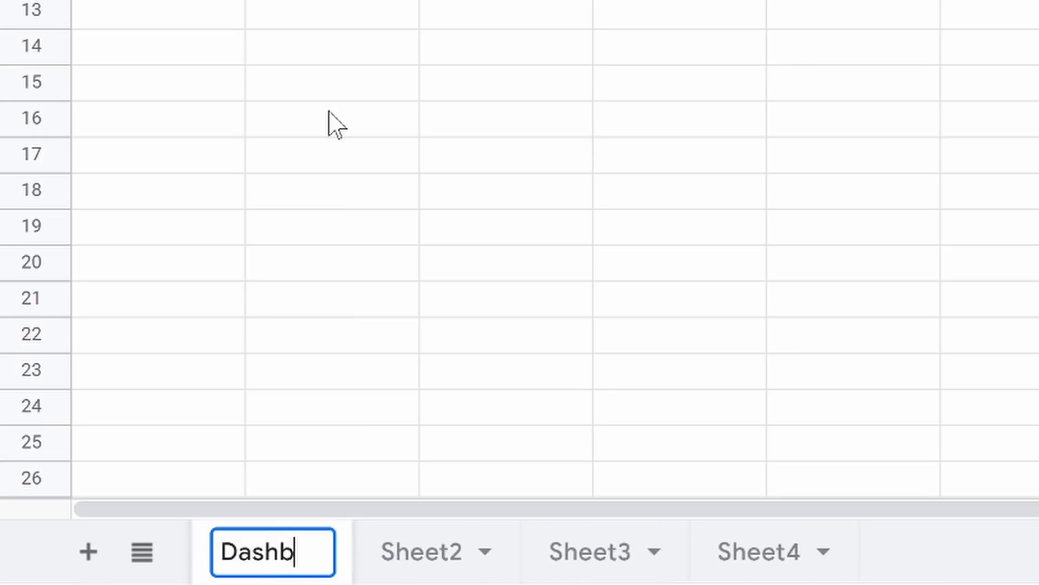
text(oard)
click(472, 122)
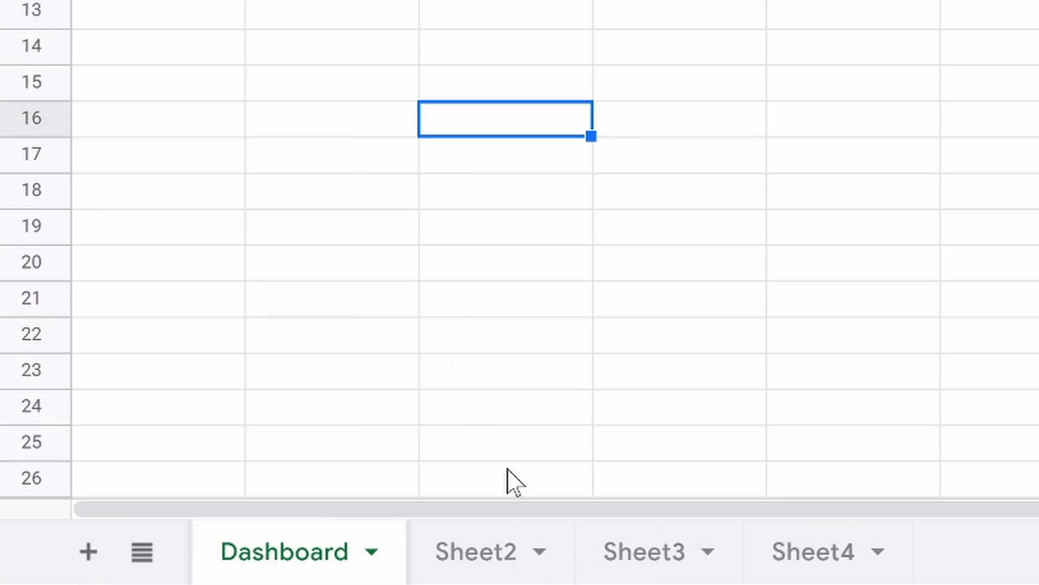
right_click(497, 549)
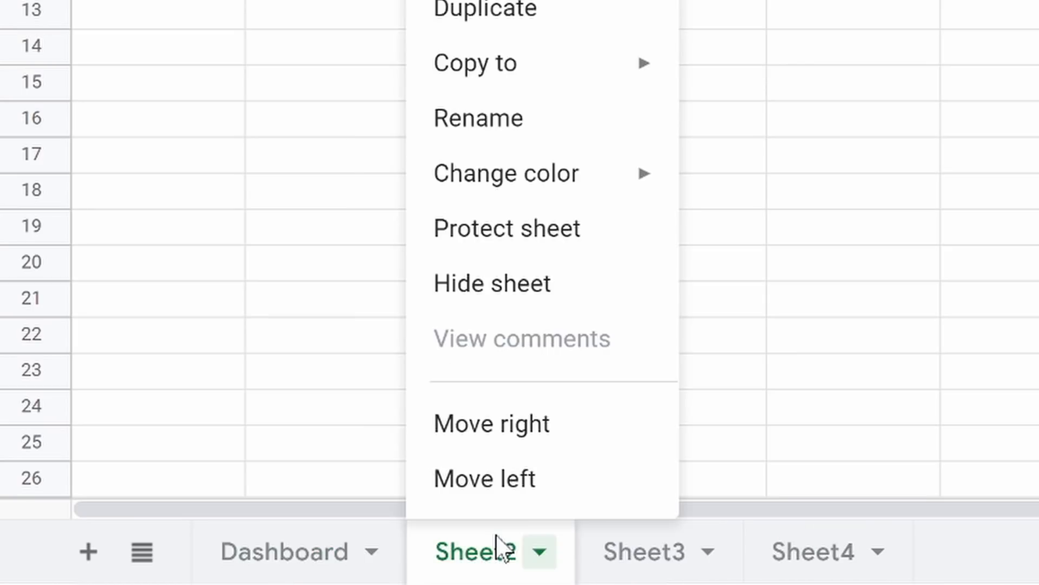
click(515, 154)
text(History)
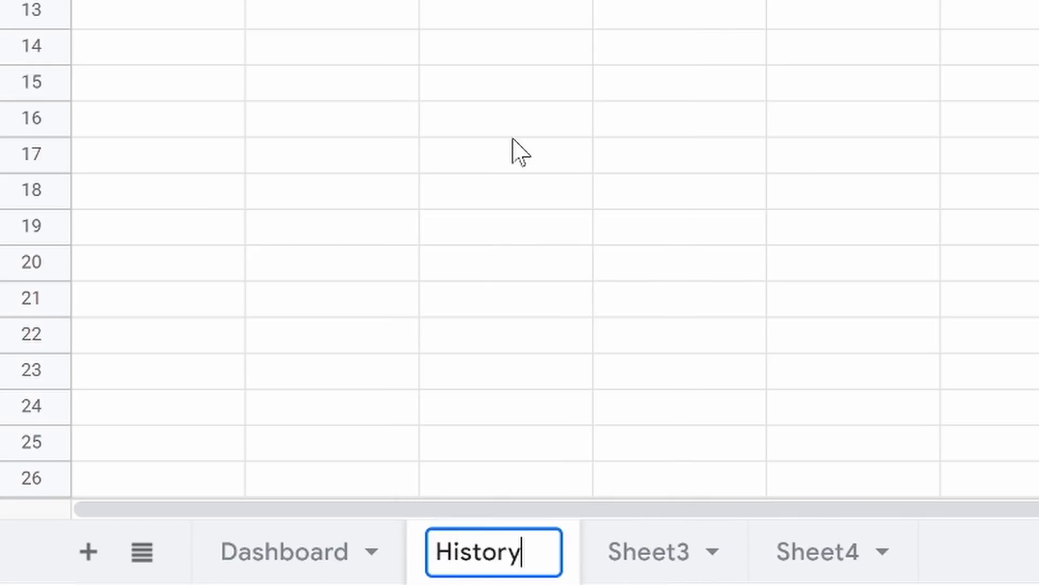
click(678, 235)
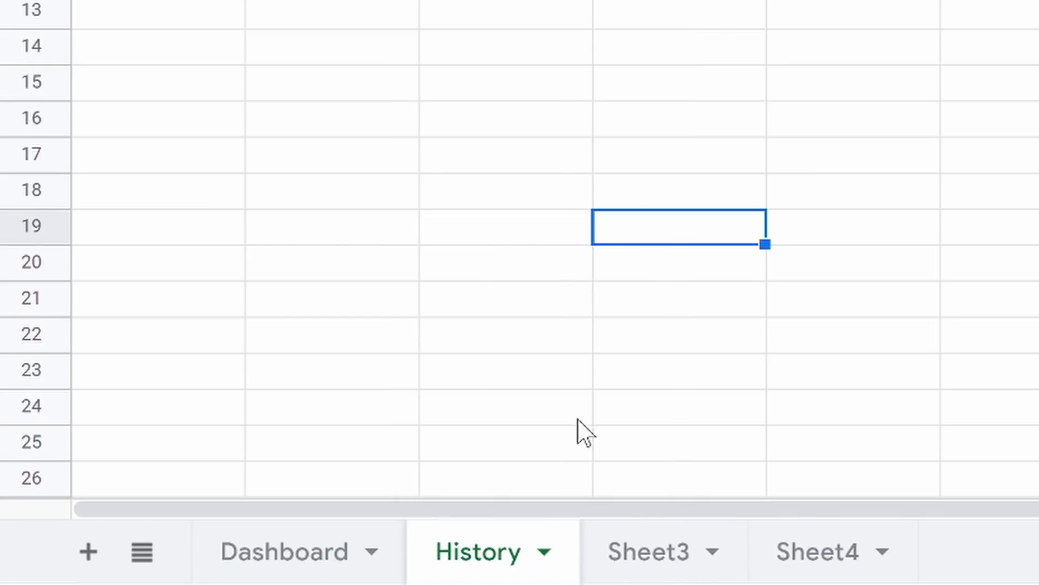
- Rename Sheet3 as Positions and Sheet4 as Breakdown
click(700, 561)
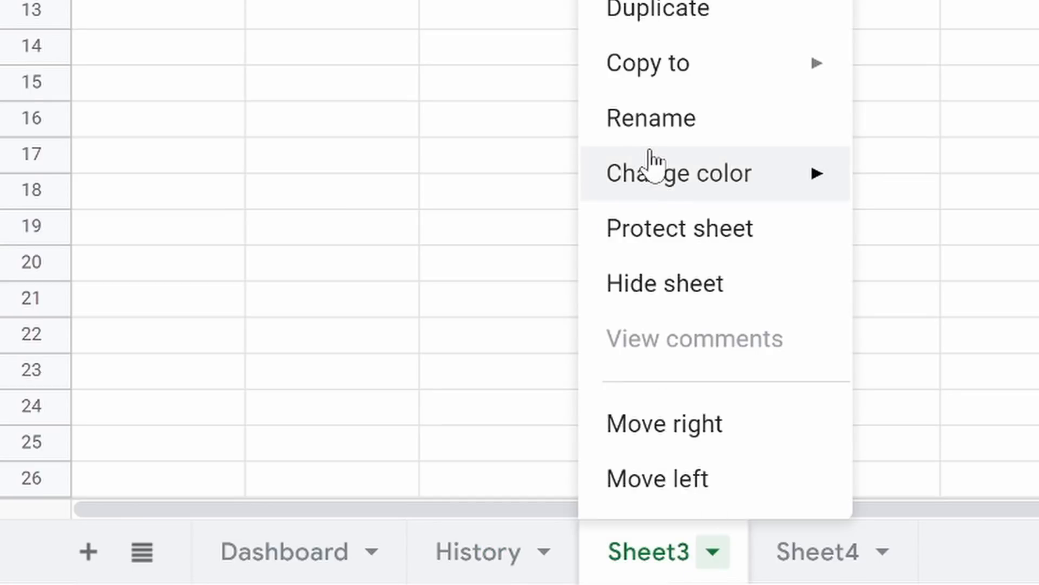
click(671, 130)
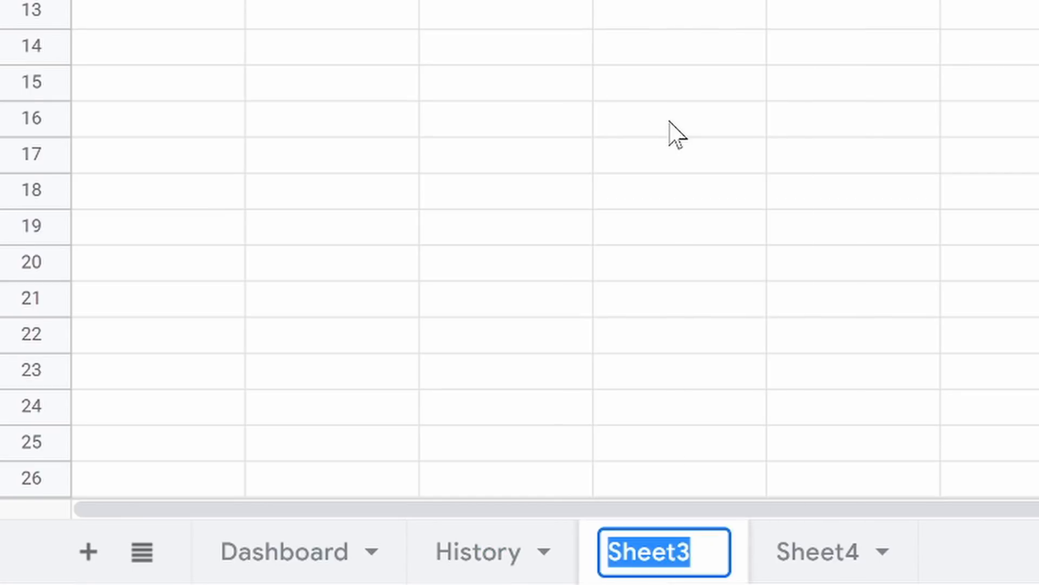
text(Positions)
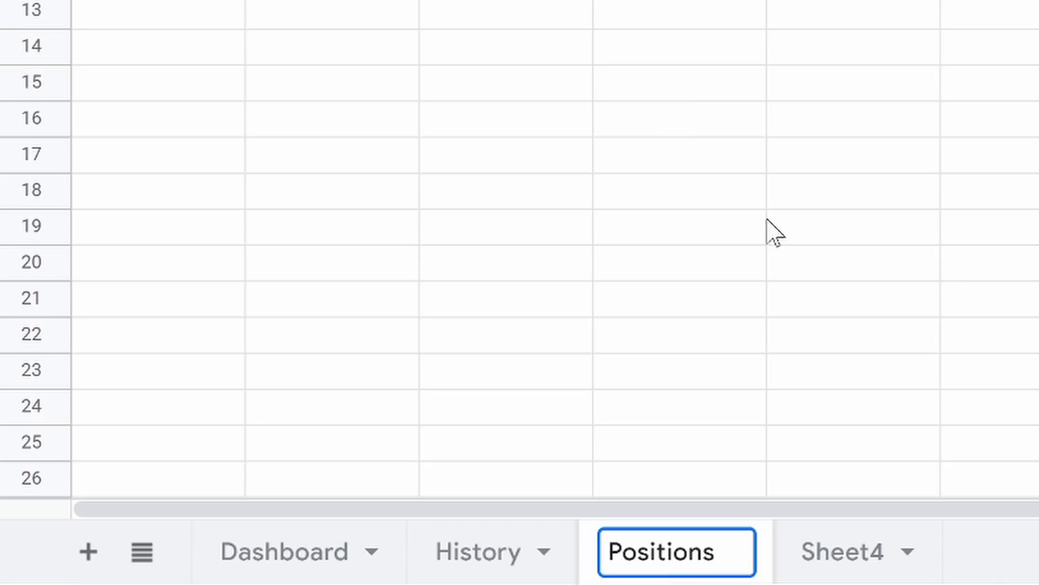
click(765, 219)
right_click(854, 557)
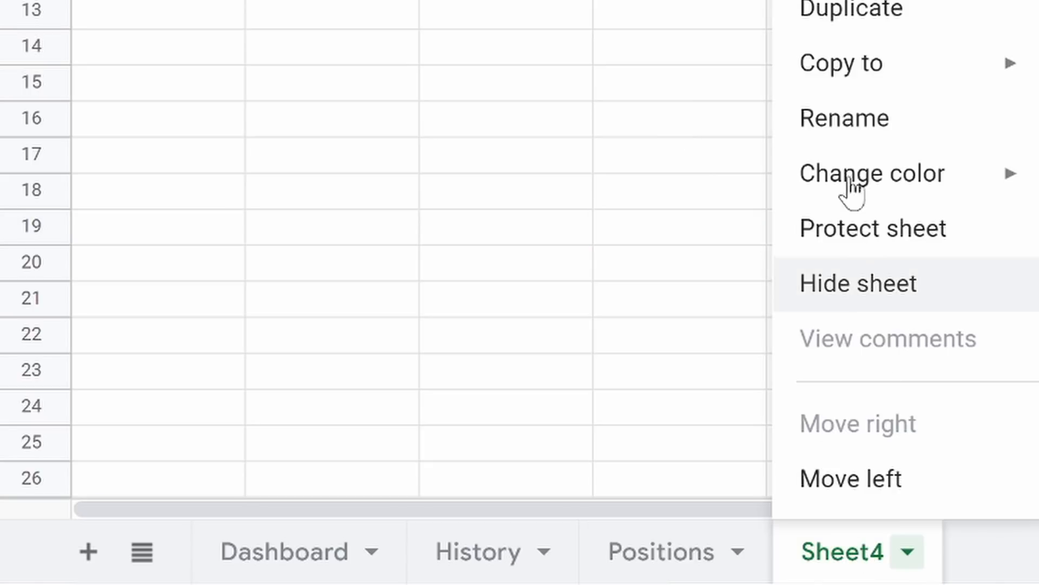
click(848, 119)
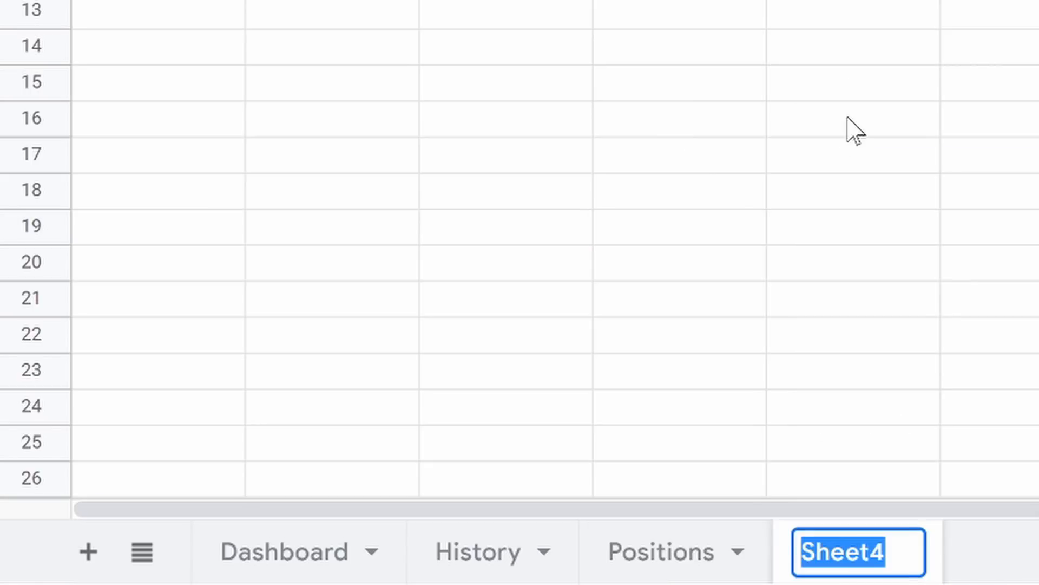
text(Breakdown)
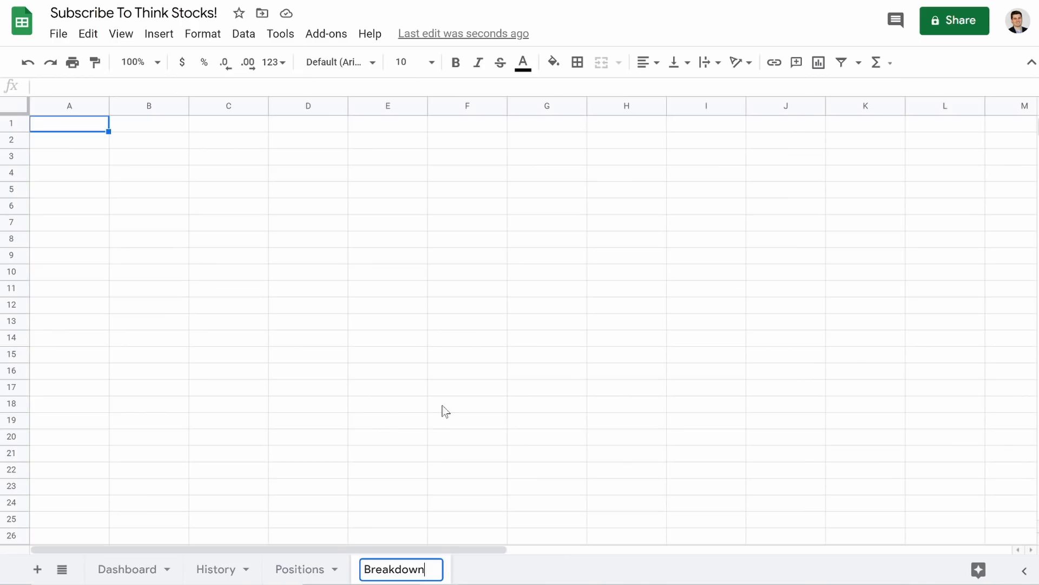
click(443, 411)
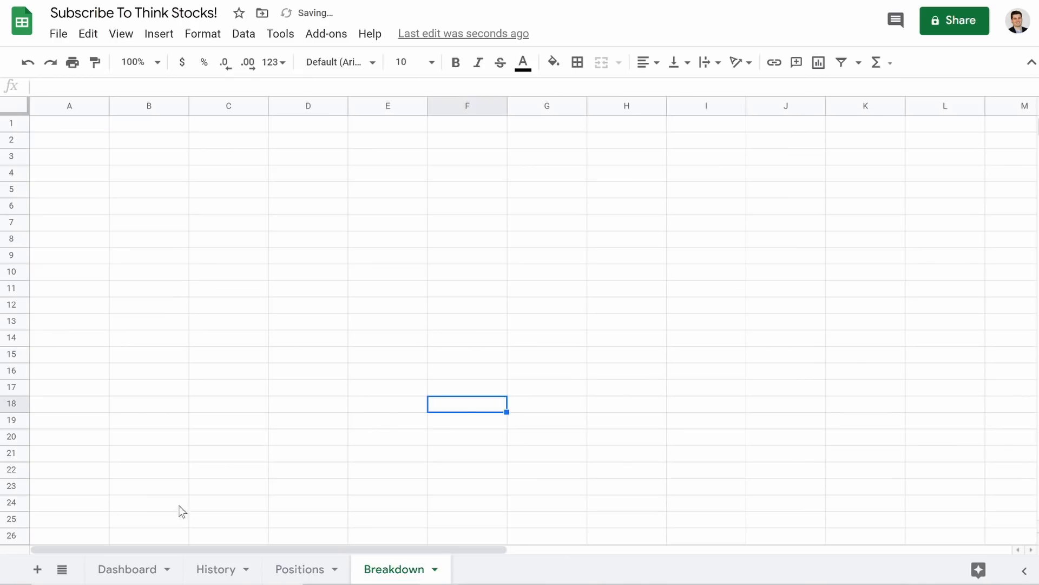
- On the History sheet, merge cells A1 through F1 and enter the title Transactions in the merged cell
click(223, 570)
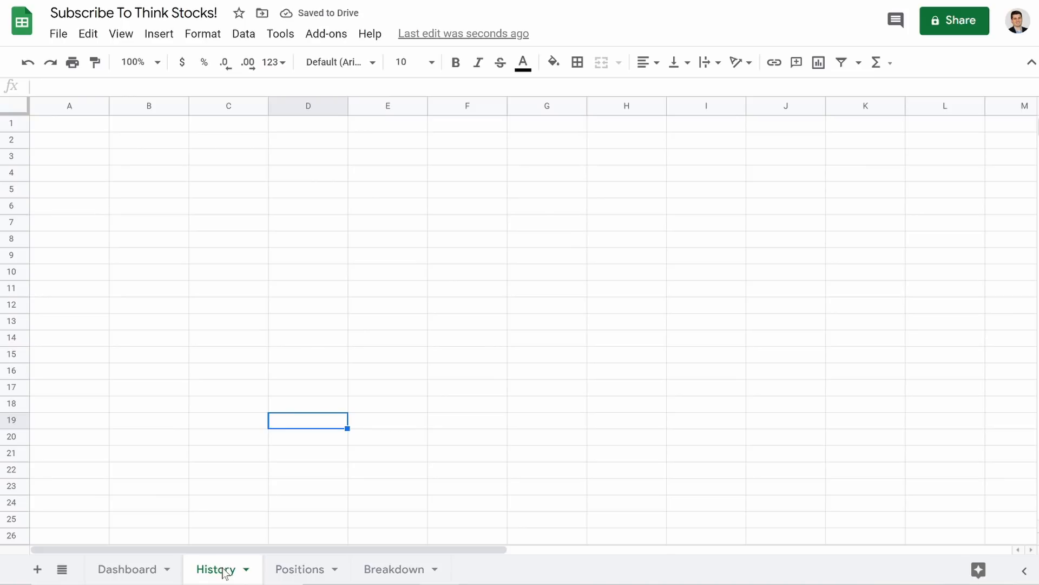
click(87, 127)
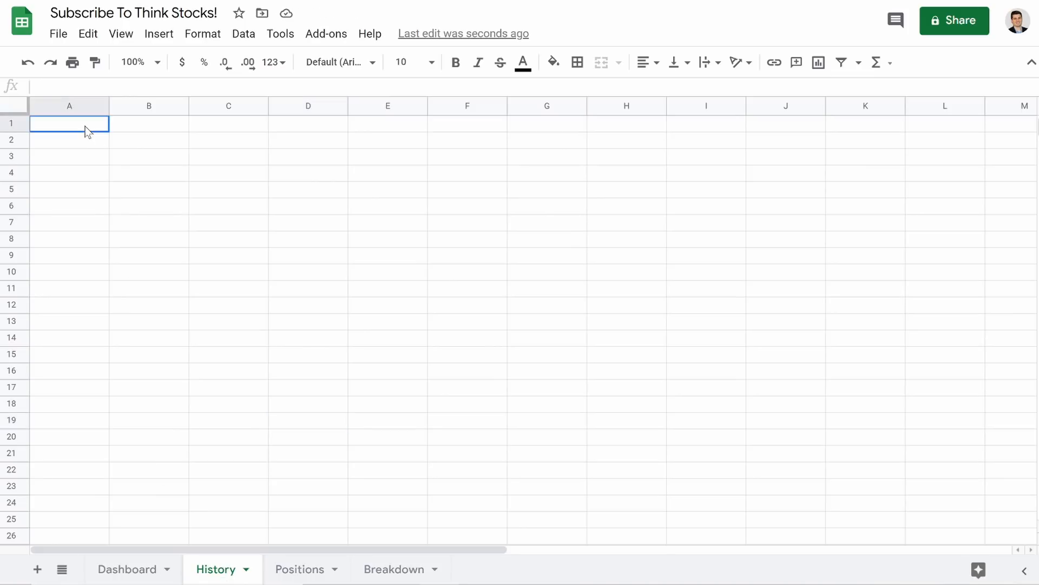
drag(87, 128, 473, 124)
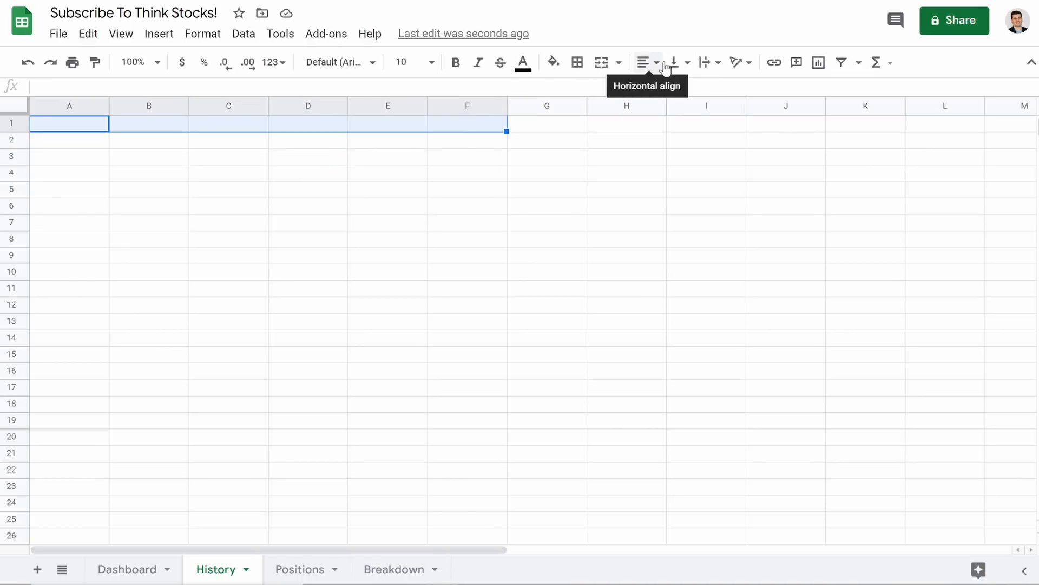
click(601, 62)
text(Transactions)
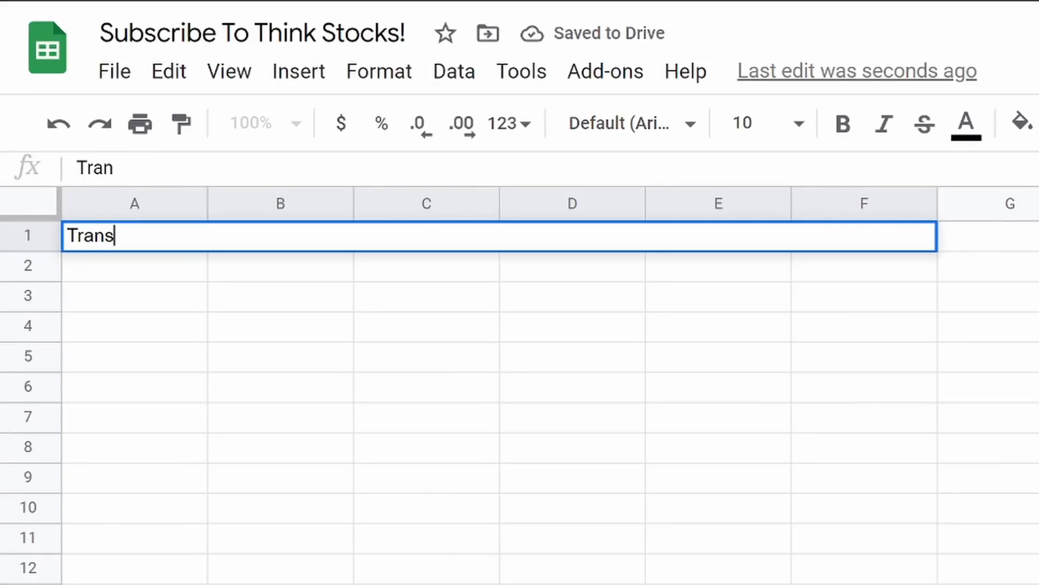
click(447, 354)
- Center the Transactions title horizontally and format it in bold at font size 11
click(560, 241)
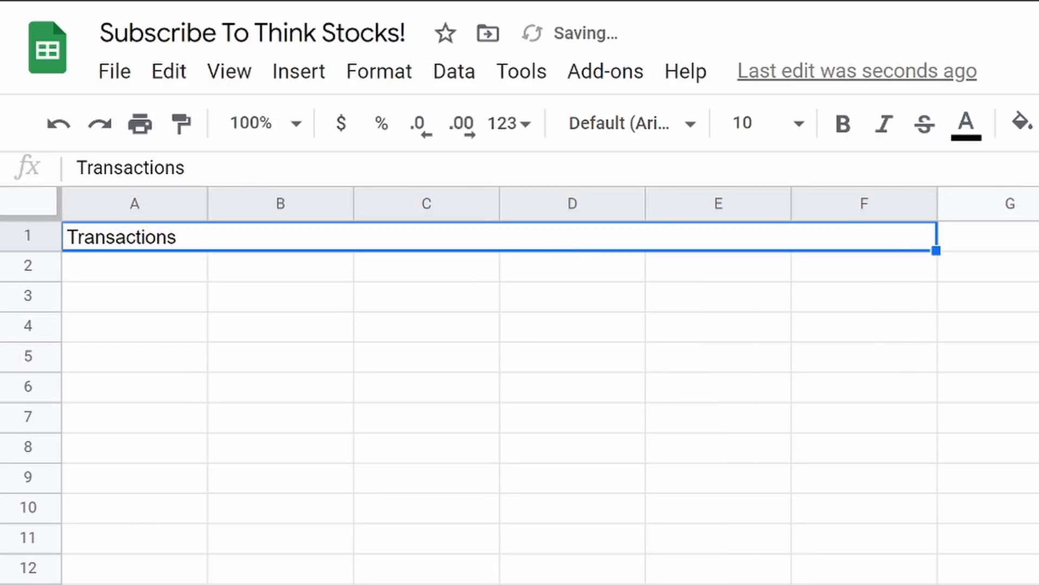
key(ctrl+shift+e)
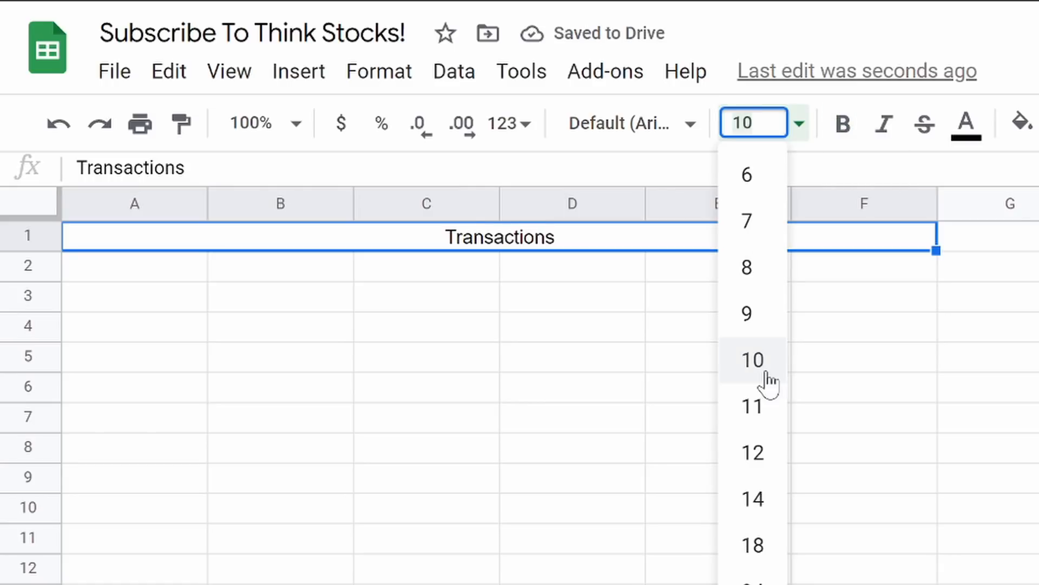
click(765, 409)
click(843, 133)
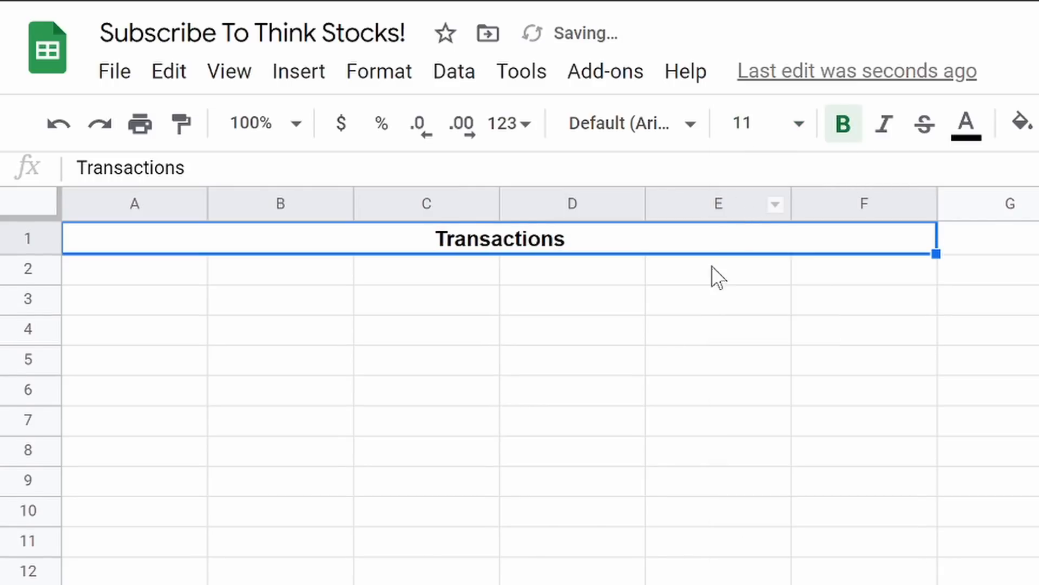
click(630, 368)
- Enter the column headers Date in A2 and Security in B2
click(116, 276)
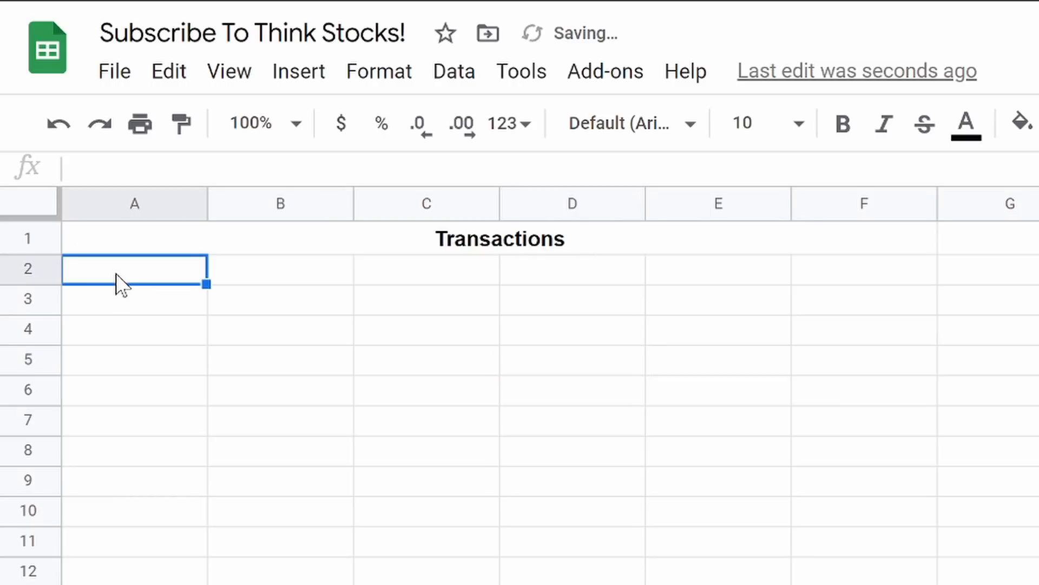
text(Dae)
key(Tab)
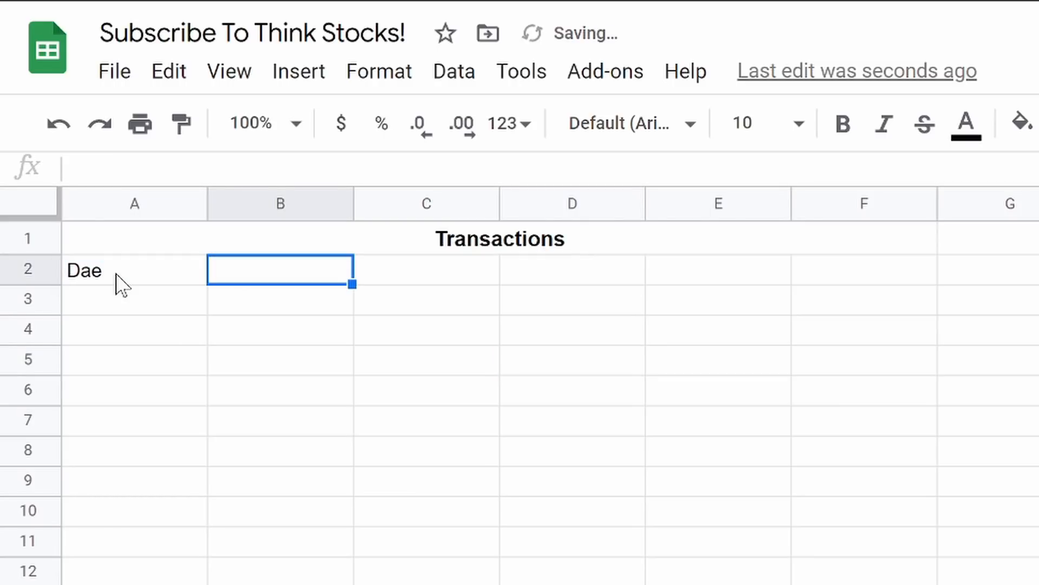
click(120, 278)
text(Date)
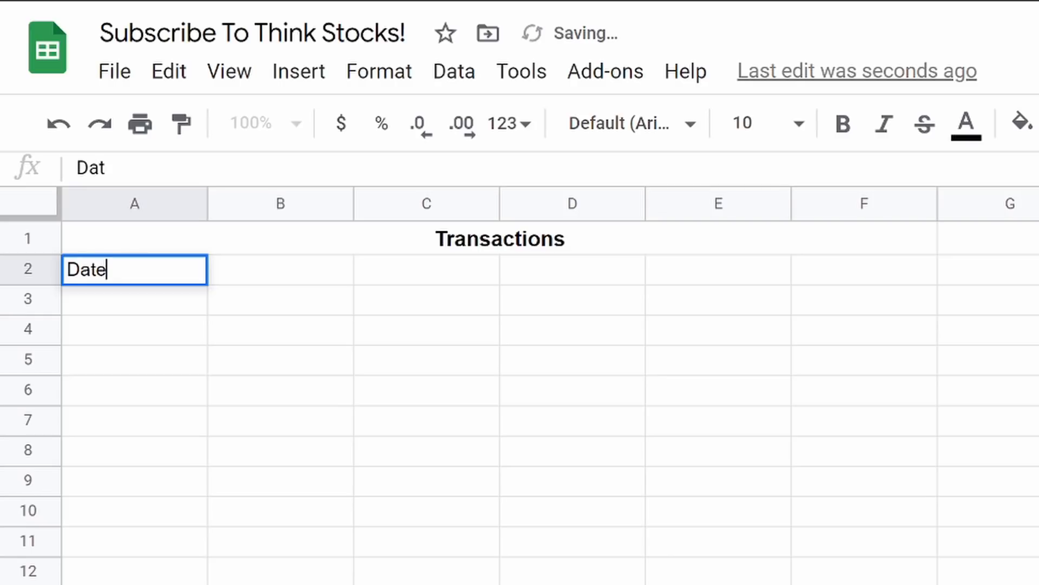
key(Tab)
text(Se)
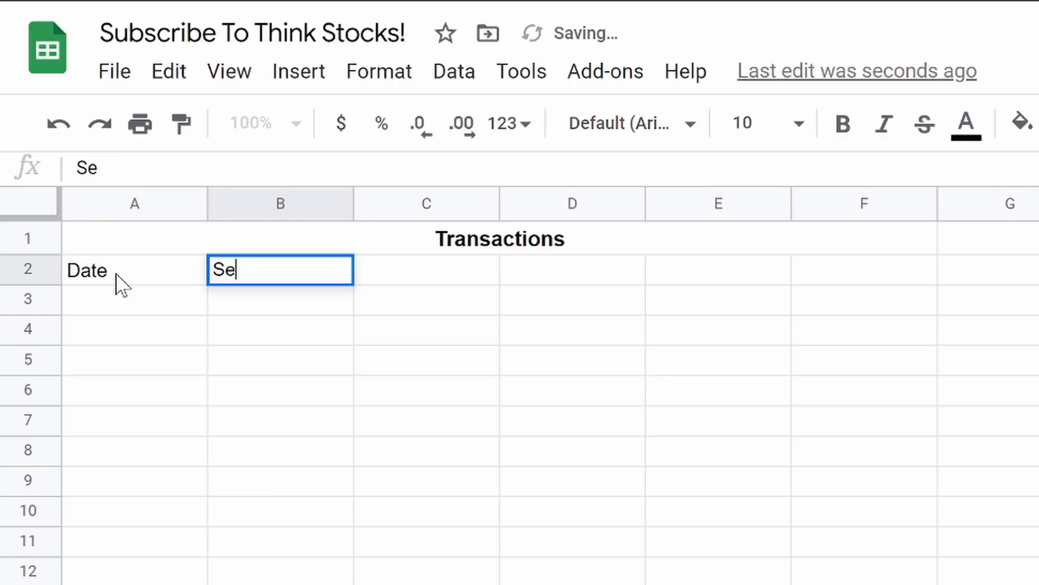
text(curity)
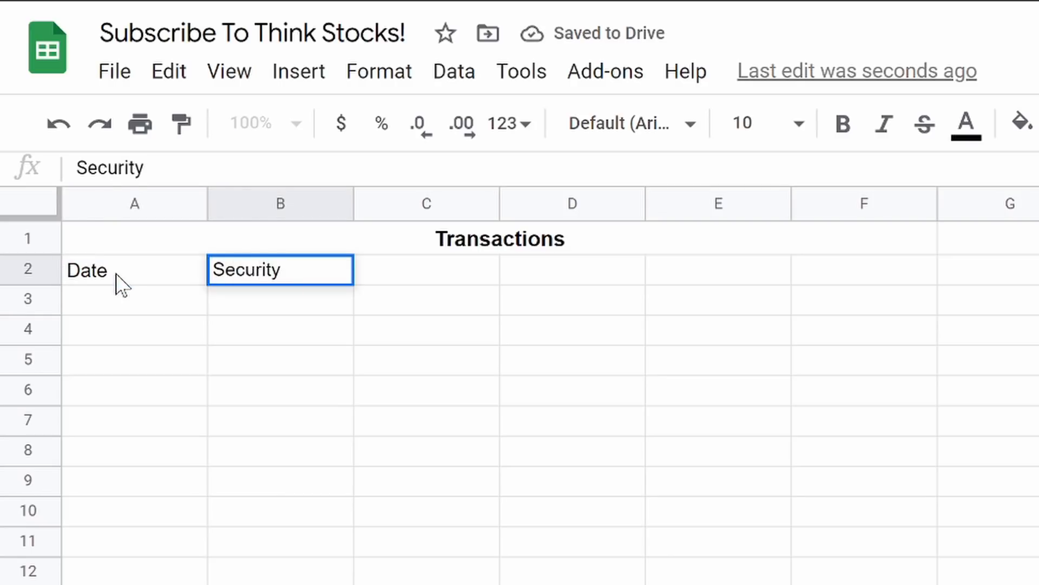
key(Tab)
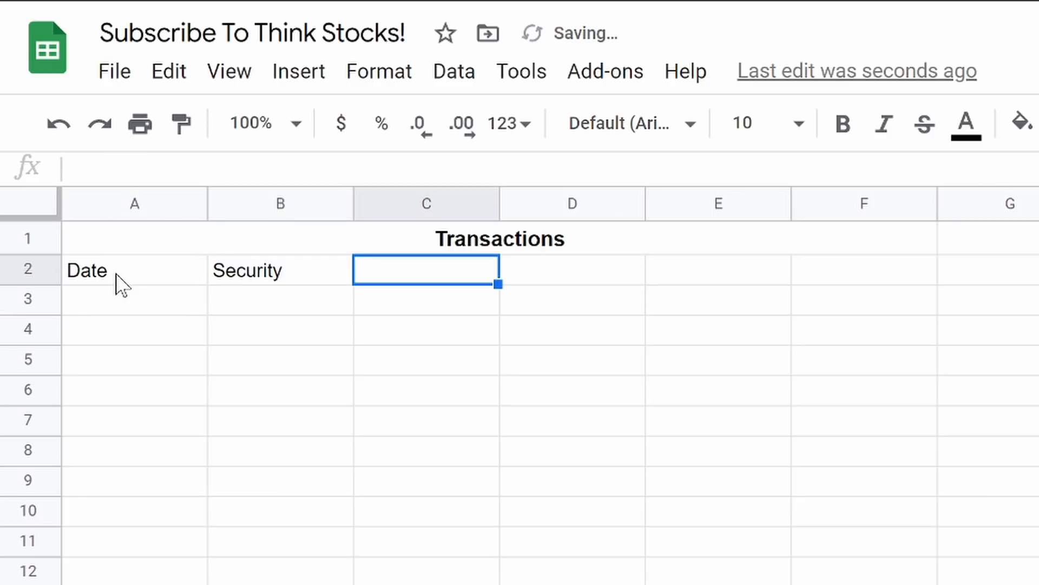
- Enter the column headers Action in C2 and Quantity in D2
text(Acrtion)
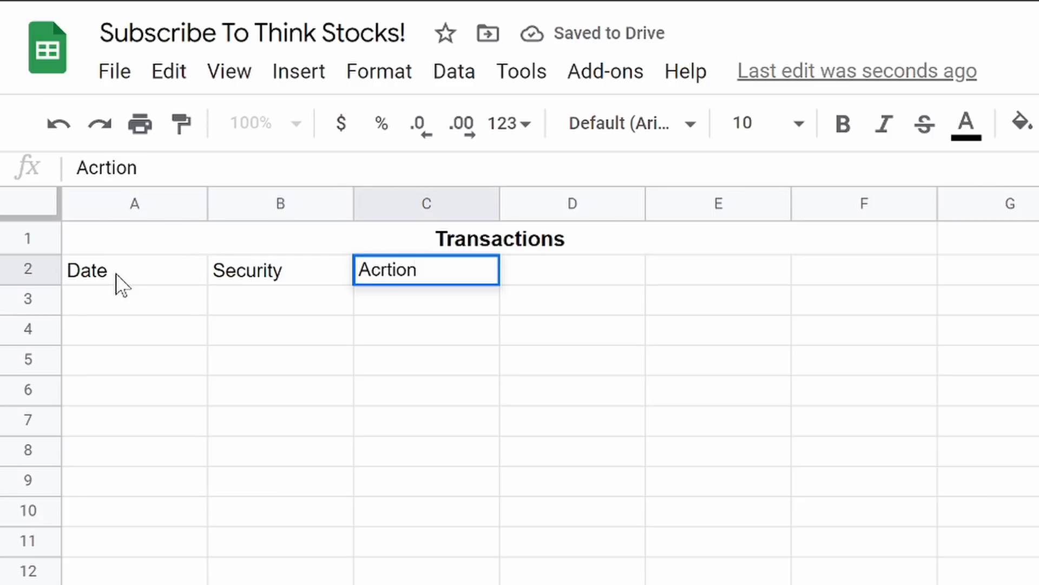
key(BackSpace)
key(BackSpace)
key(BackSpace)
key(BackSpace)
key(BackSpace)
text(tion)
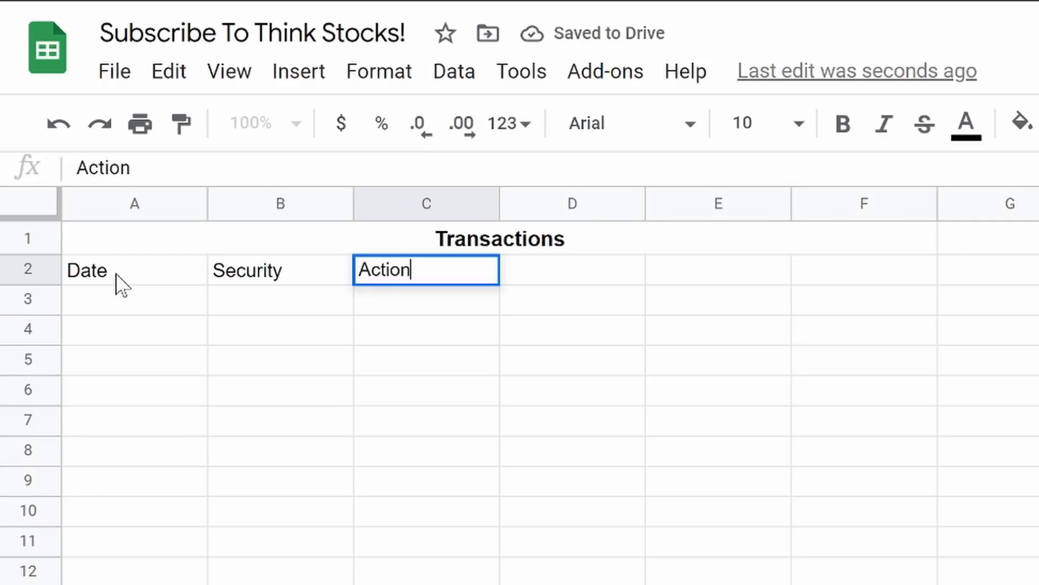
key(Tab)
text(Q)
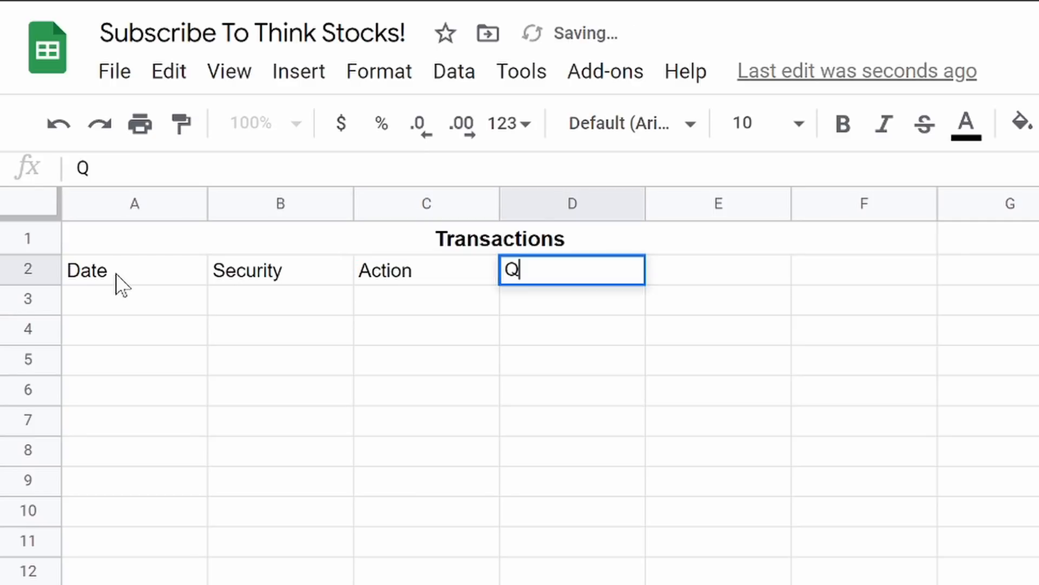
text(uantity)
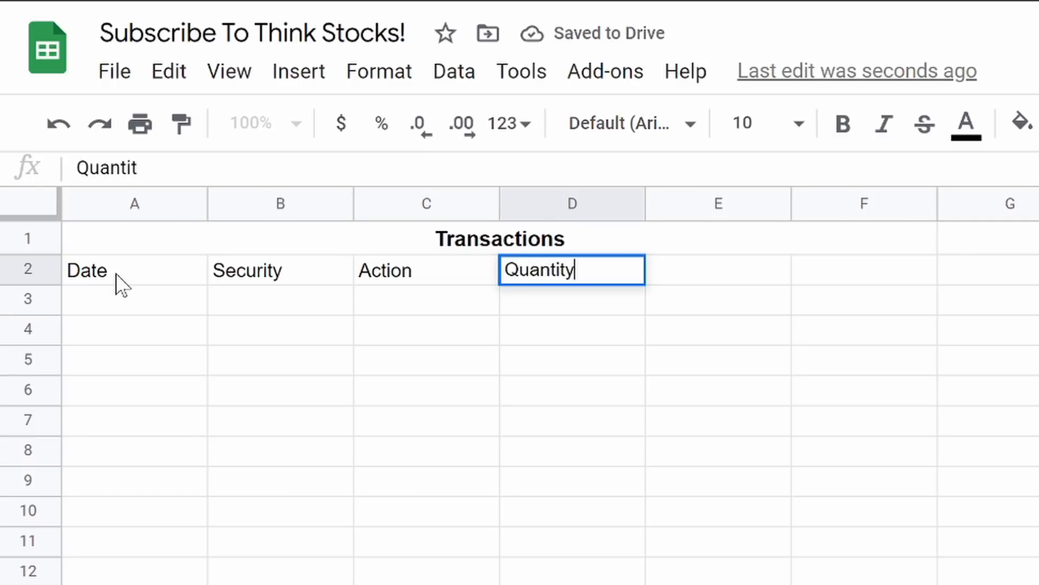
- Enter the column headers Price in E2 and Total in F2
key(Tab)
text(Price)
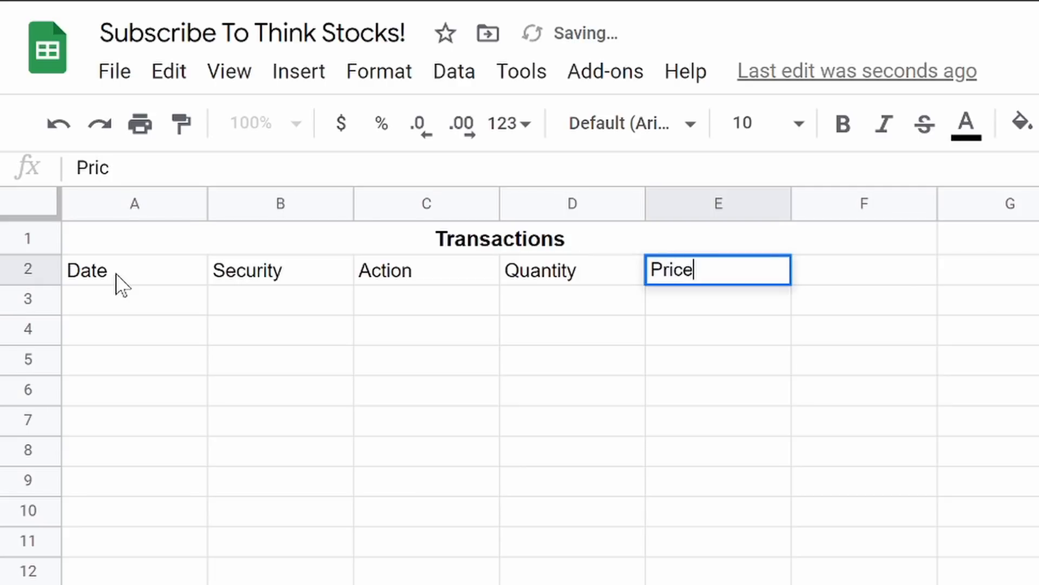
key(Tab)
text(Total)
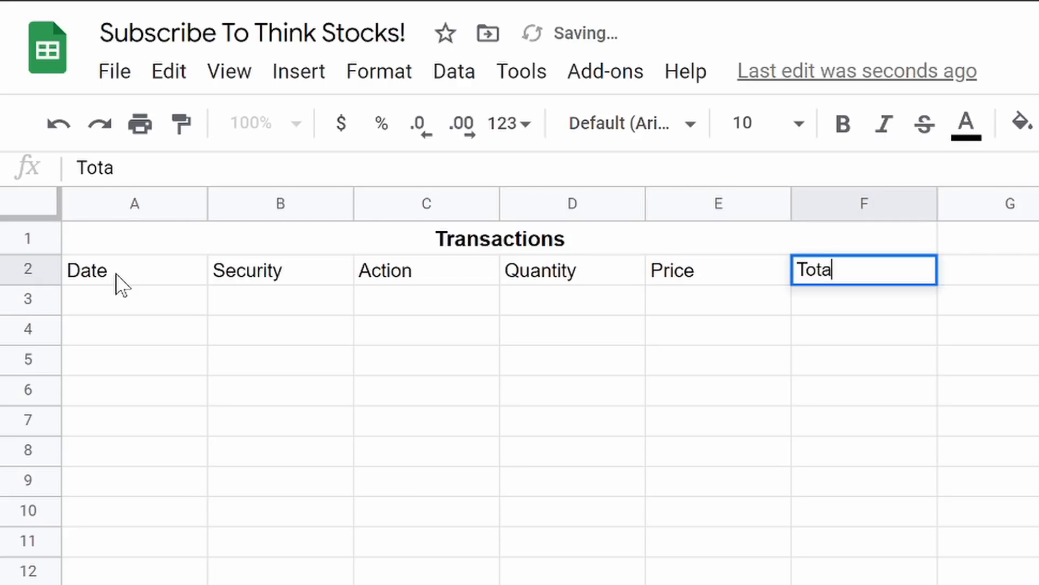
click(212, 490)
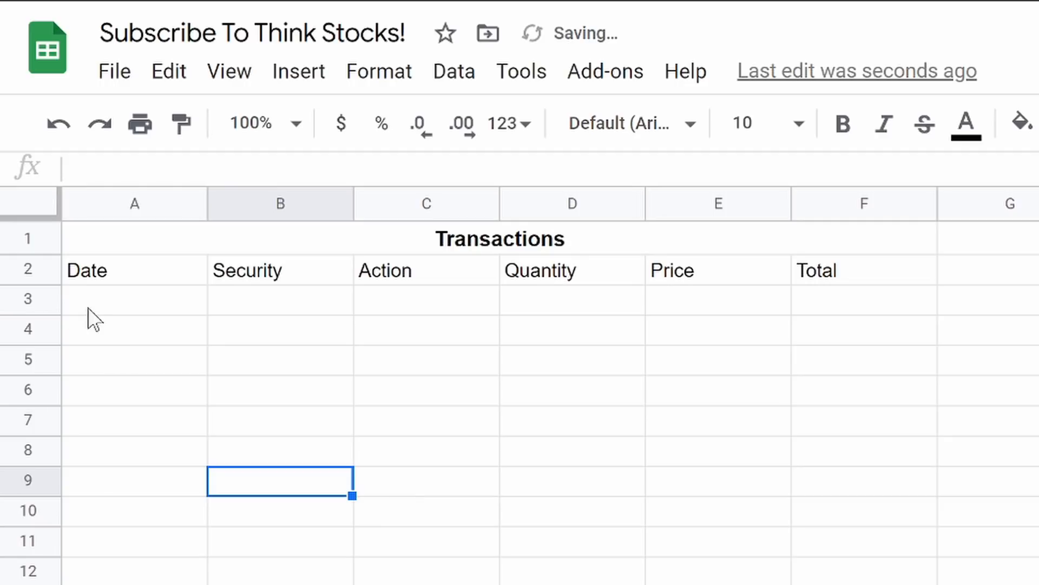
- Center the column headers in A2:F2 and make them bold
drag(146, 273, 816, 271)
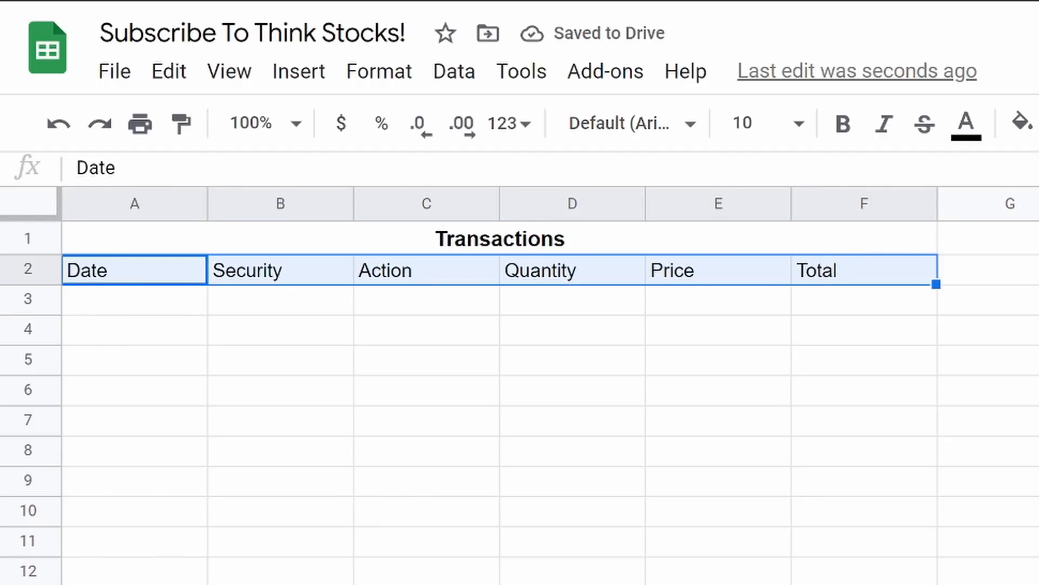
key(ctrl+shift+e)
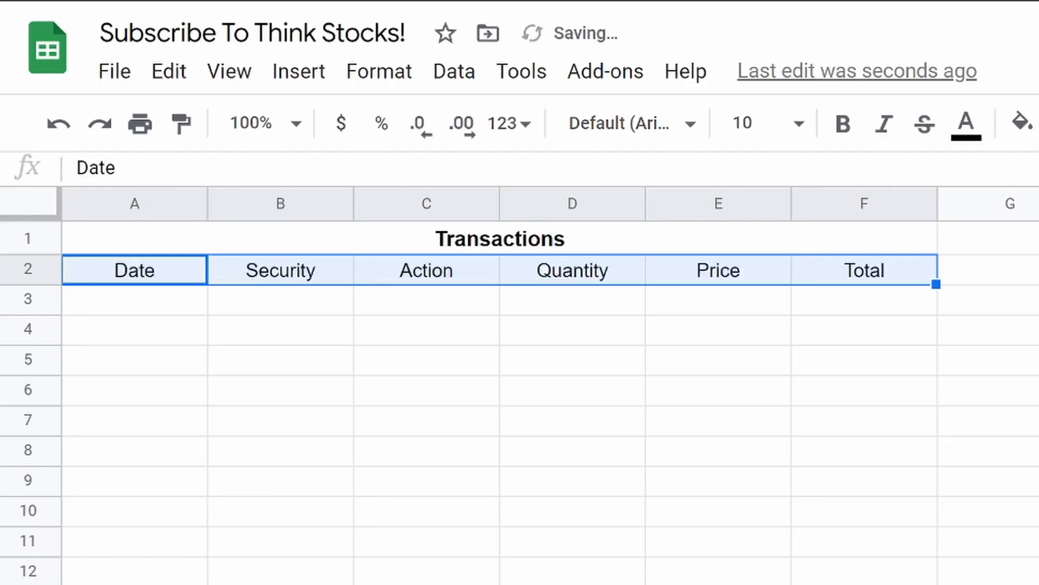
click(843, 124)
click(569, 391)
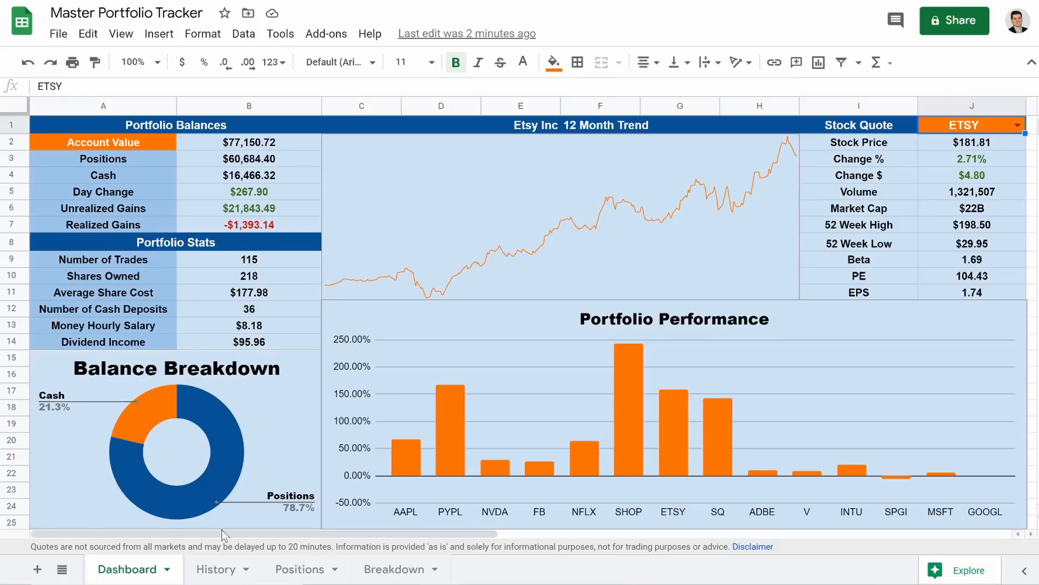
- Switch to the Master Portfolio Tracker spreadsheet and copy all transaction rows A3:F177 from its History sheet
click(216, 571)
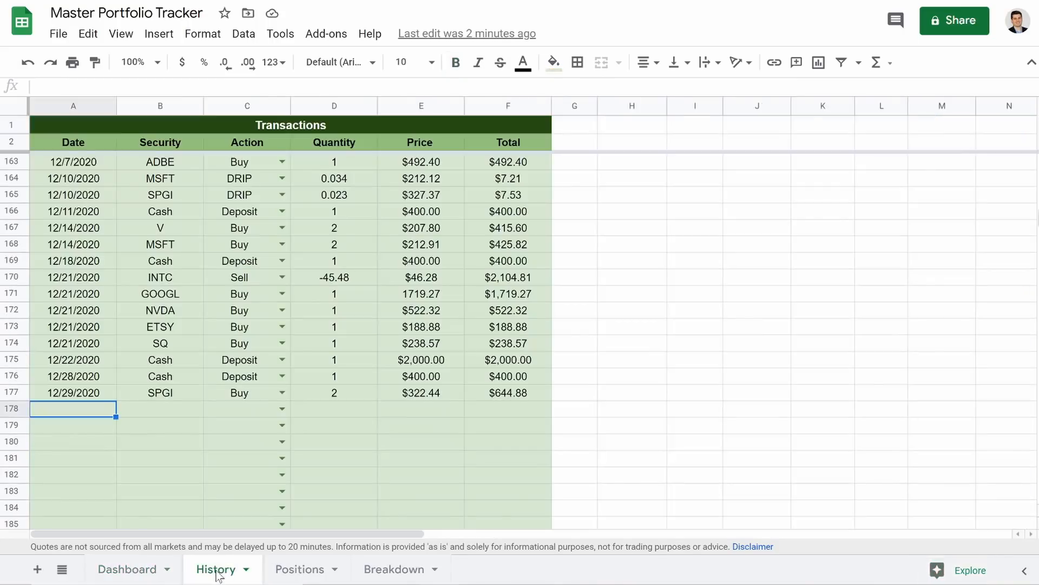
scroll(148, 385, down, 3)
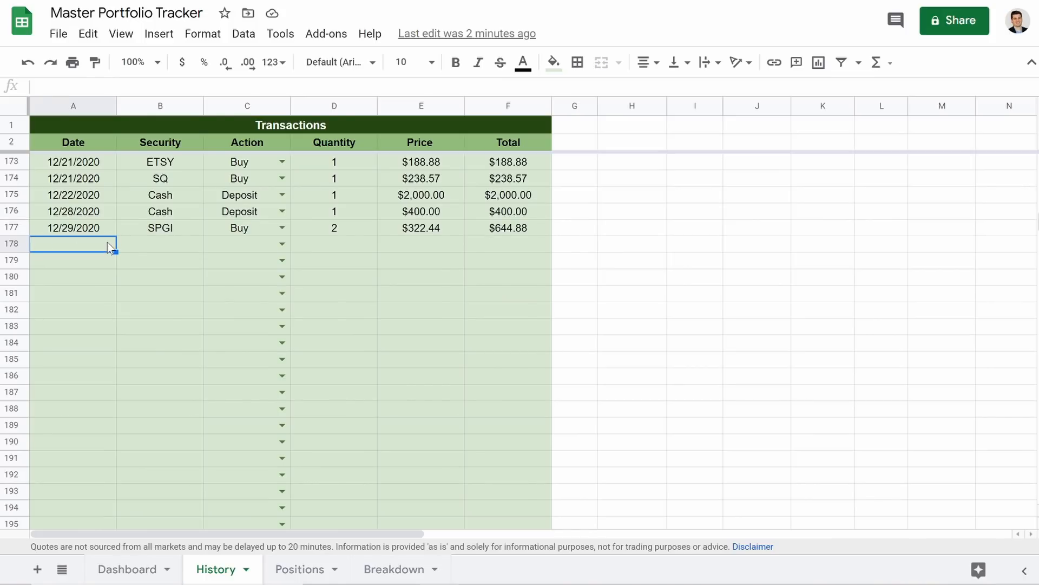
scroll(107, 243, up, 20)
drag(54, 162, 481, 304)
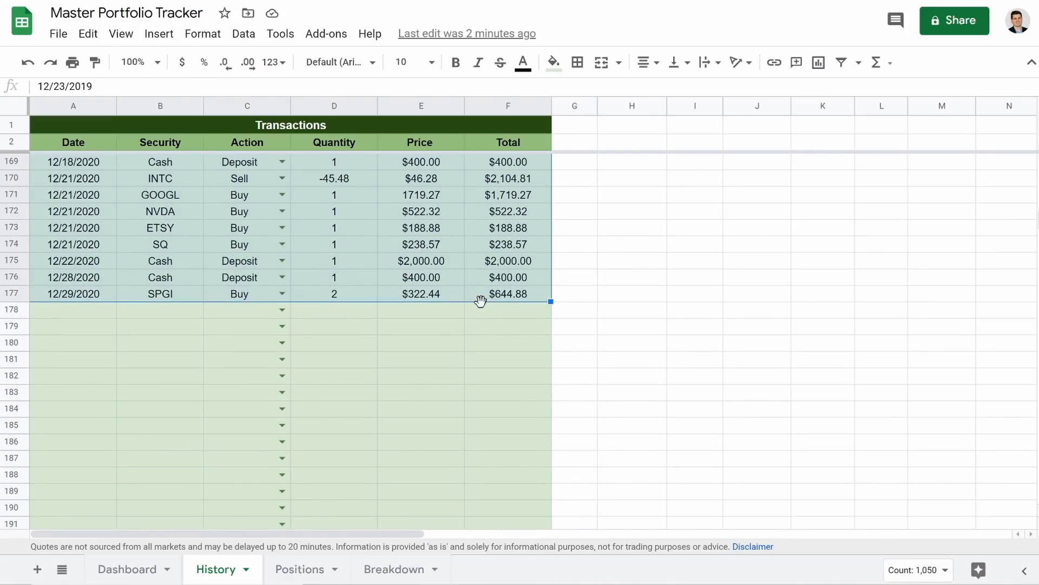
key(ctrl+c)
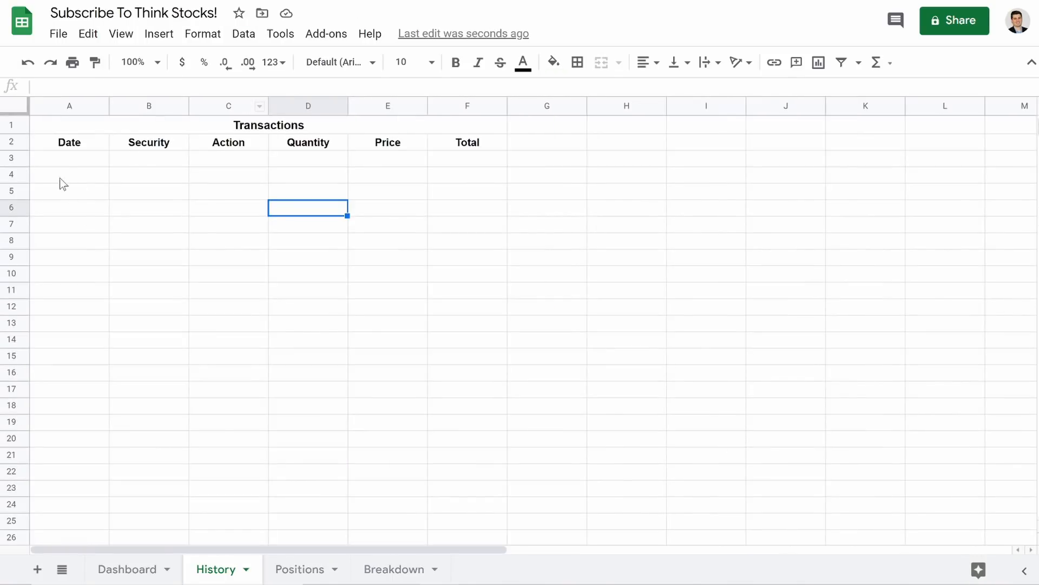
- Switch back to the new tracker and paste the copied transactions into its History sheet starting at A3
click(63, 163)
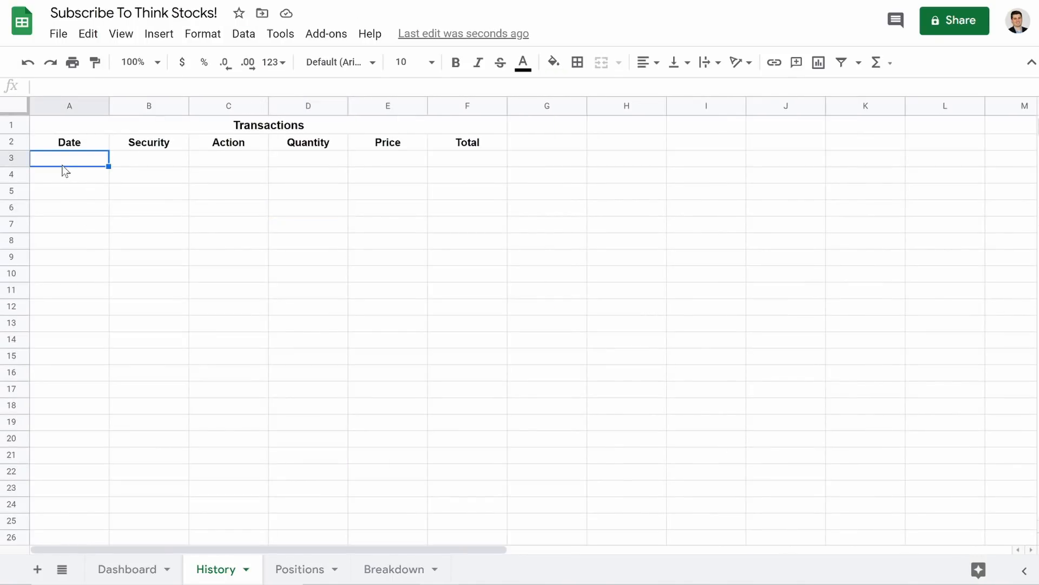
key(ctrl+v)
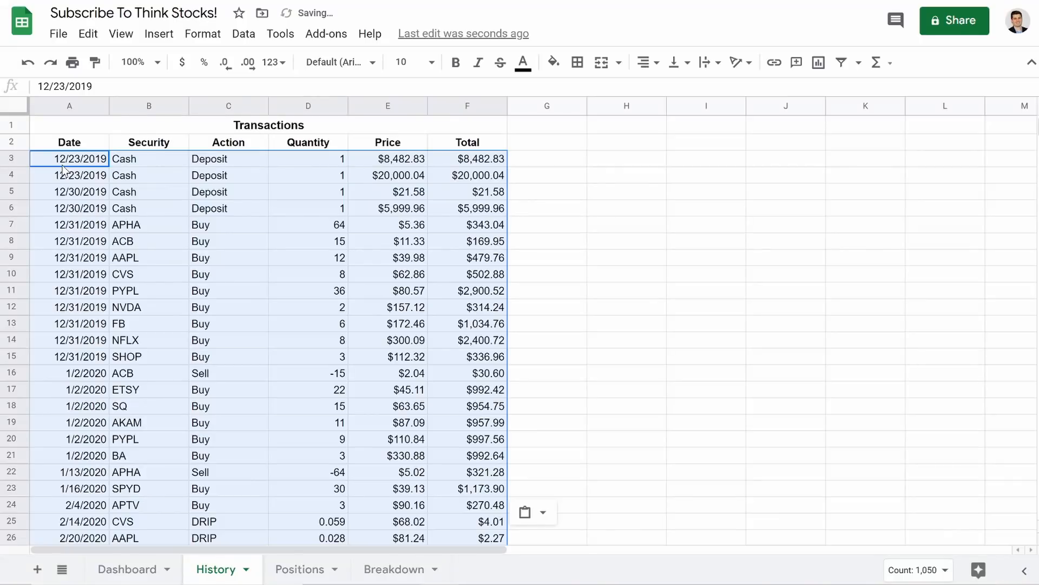
click(288, 262)
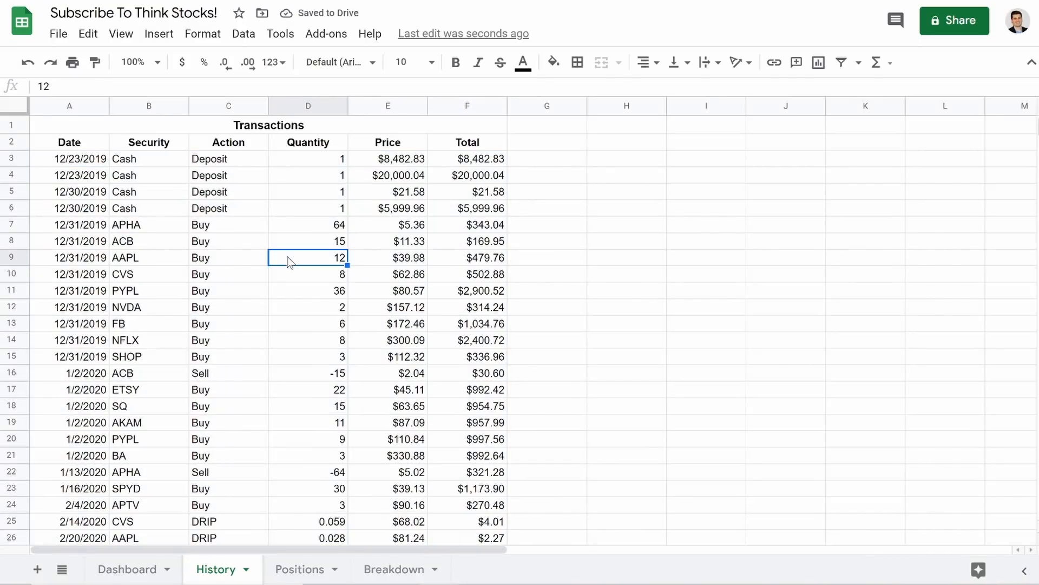
scroll(184, 352, down, 20)
scroll(184, 352, up, 20)
- Add data validation to C3 as a list of items: Deposit, Buy, Sell, DRIP, Withdrawal, Dividend
click(236, 163)
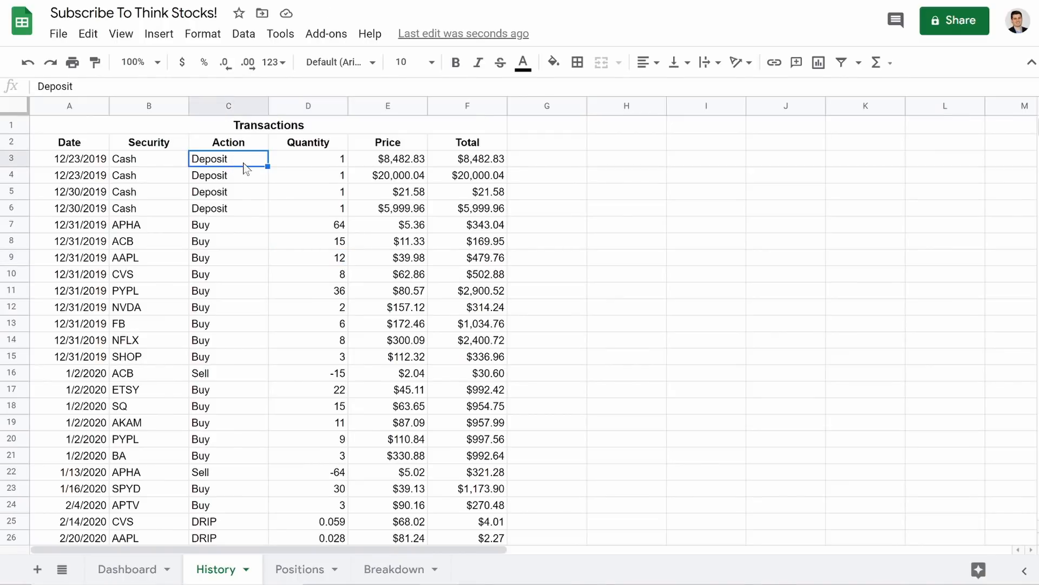
right_click(242, 166)
scroll(285, 466, down, 1)
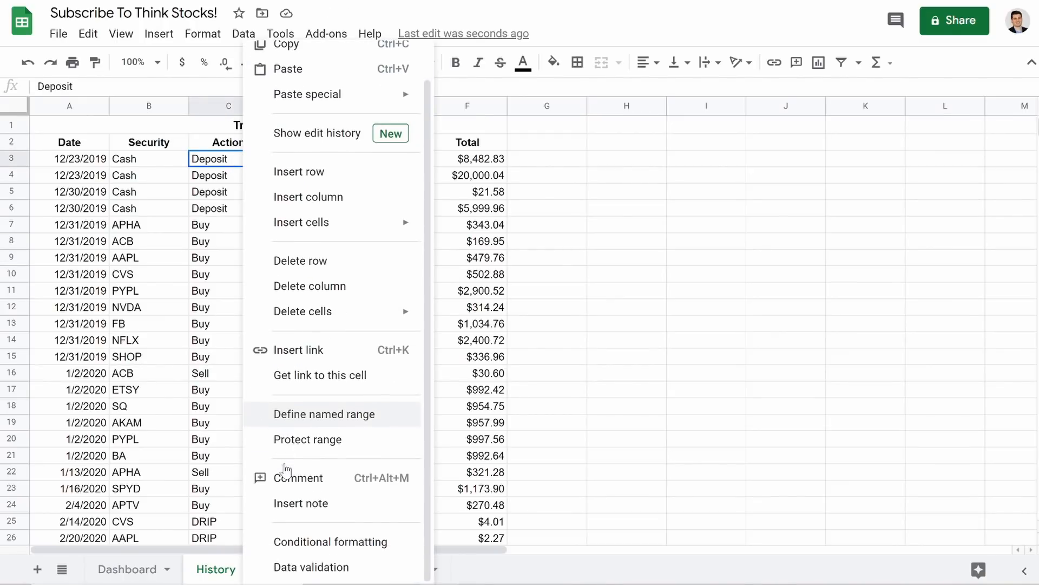
click(304, 567)
click(467, 257)
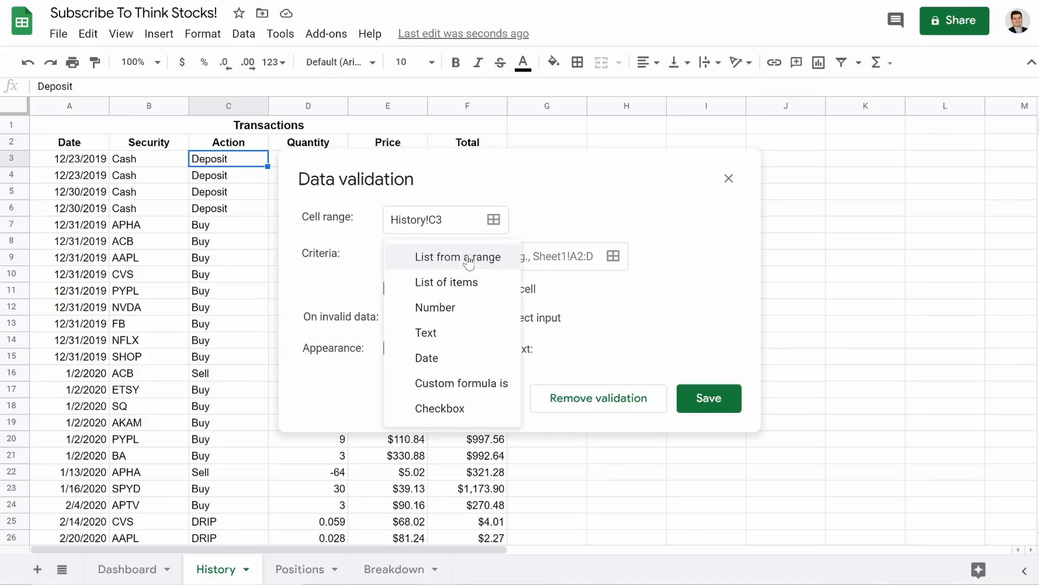
click(427, 218)
click(563, 256)
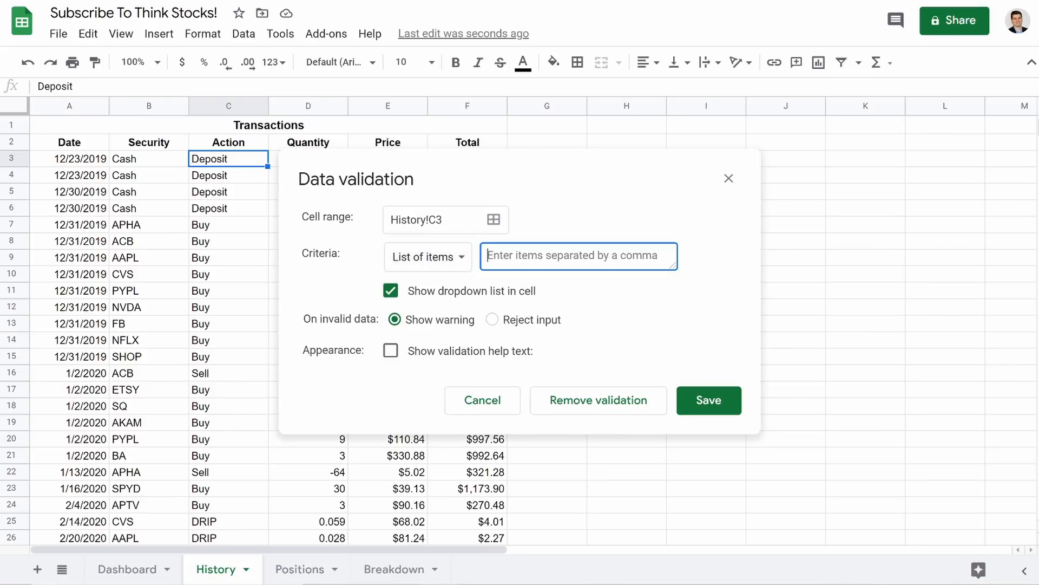
text(D)
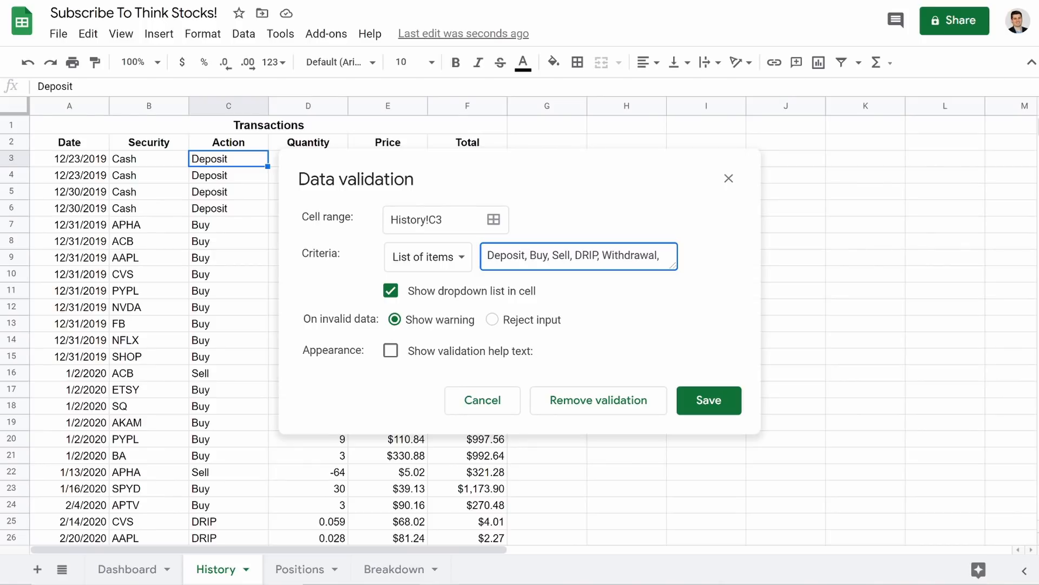
text(i)
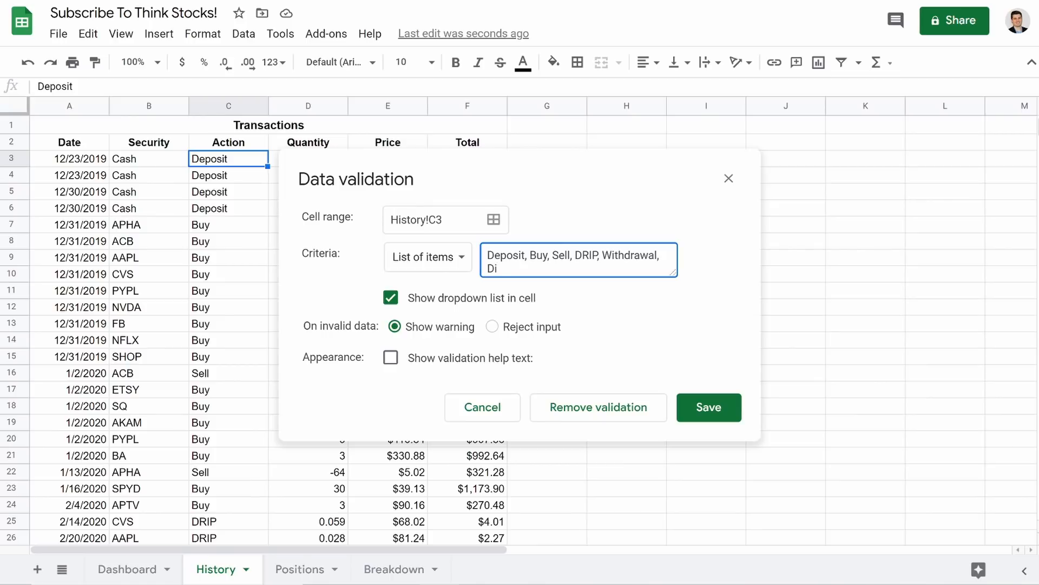
text(vidend)
click(709, 407)
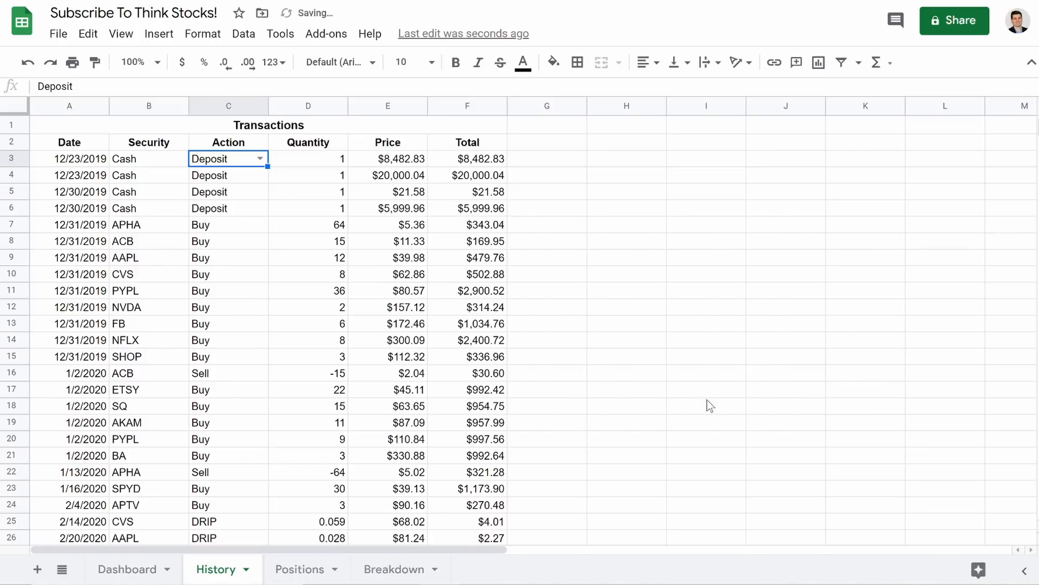
- Apply C3's dropdown validation to the rest of the Action column, including the empty rows below the transactions
drag(270, 166, 265, 214)
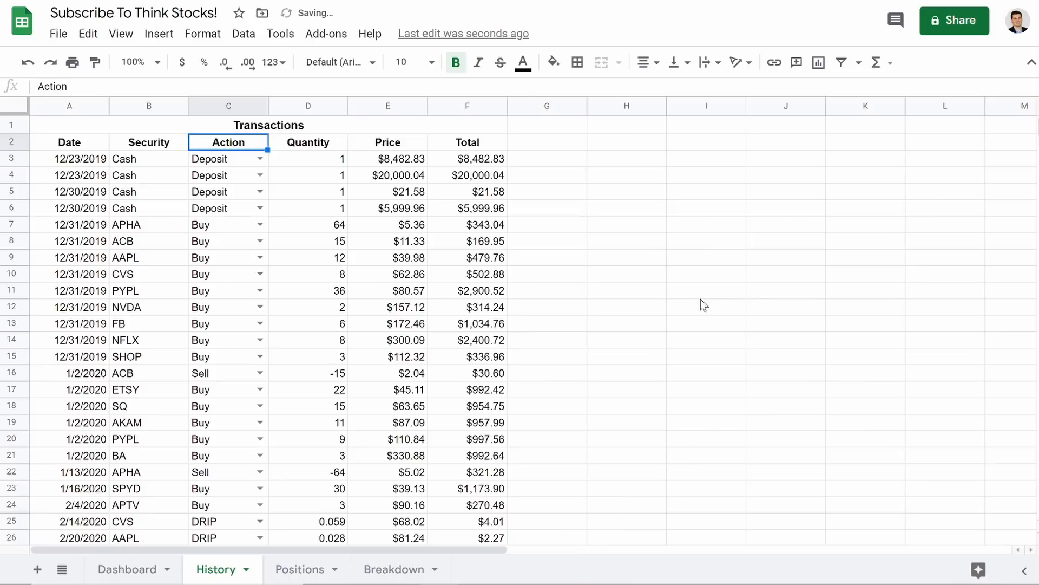
click(702, 297)
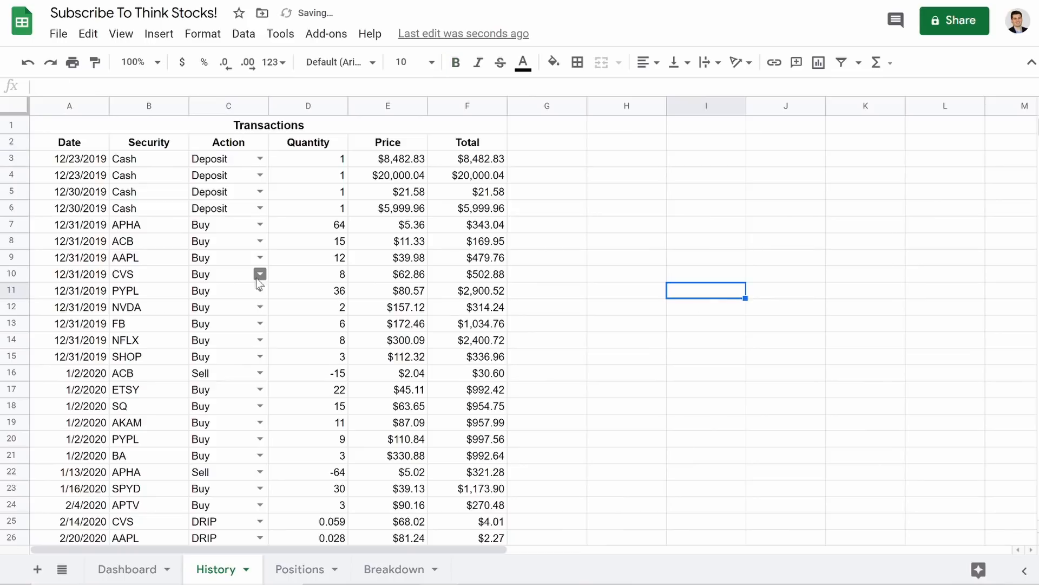
scroll(225, 292, down, 2)
scroll(225, 293, up, 2)
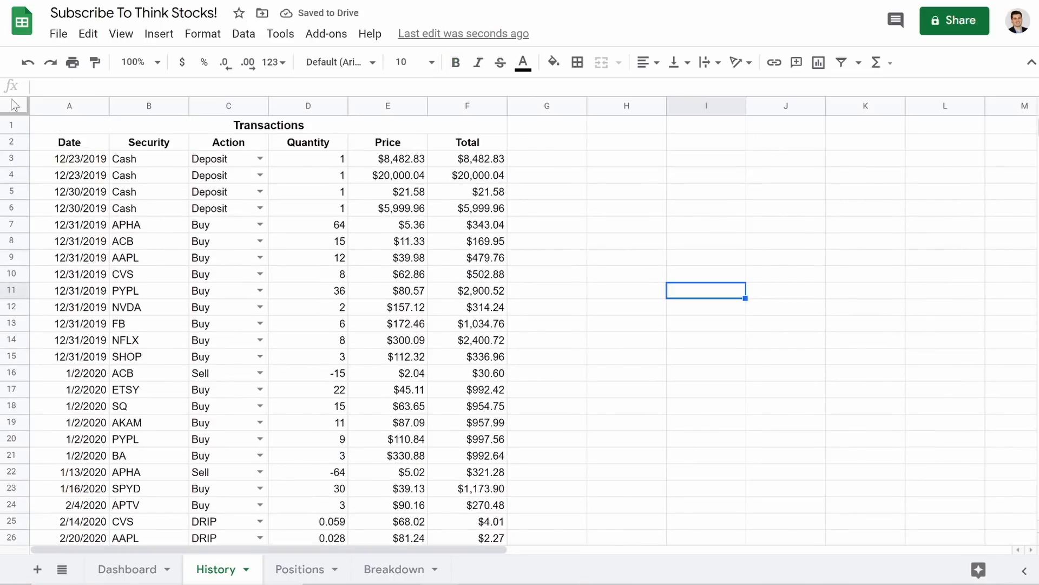
- Center the contents of columns A through F horizontally on the History sheet
drag(70, 105, 467, 106)
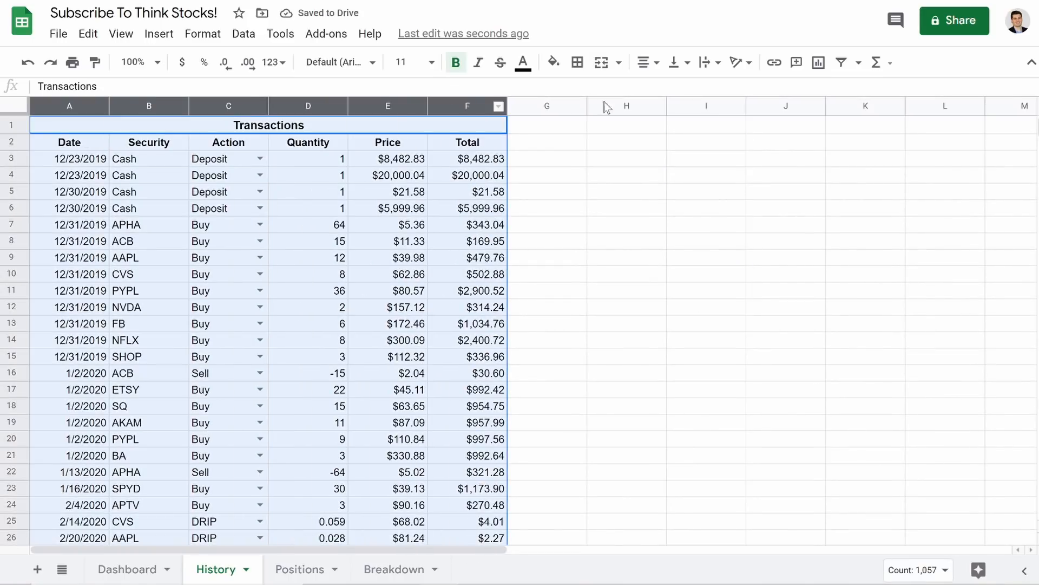
click(646, 62)
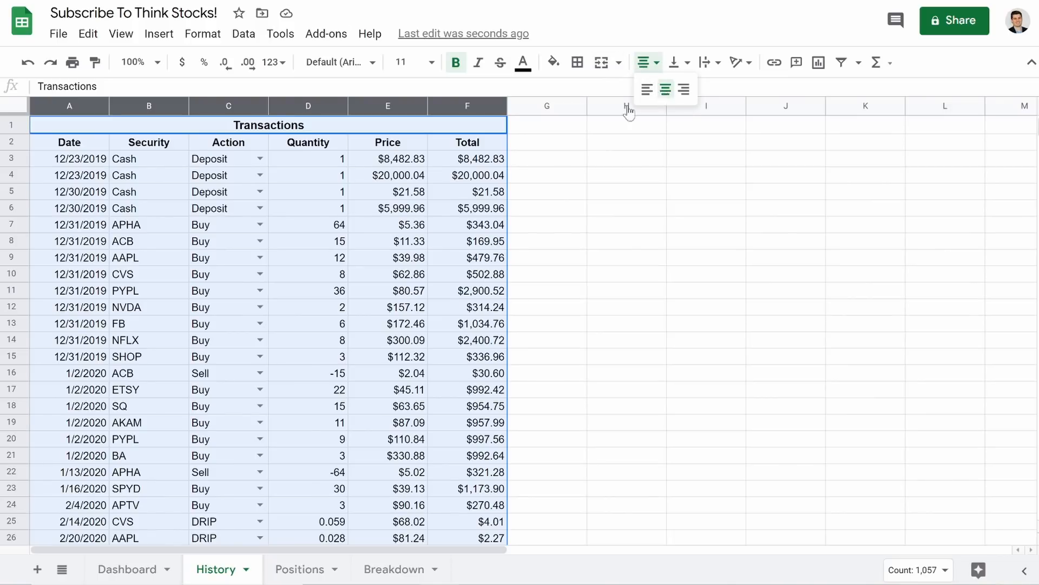
click(665, 89)
click(519, 245)
click(295, 276)
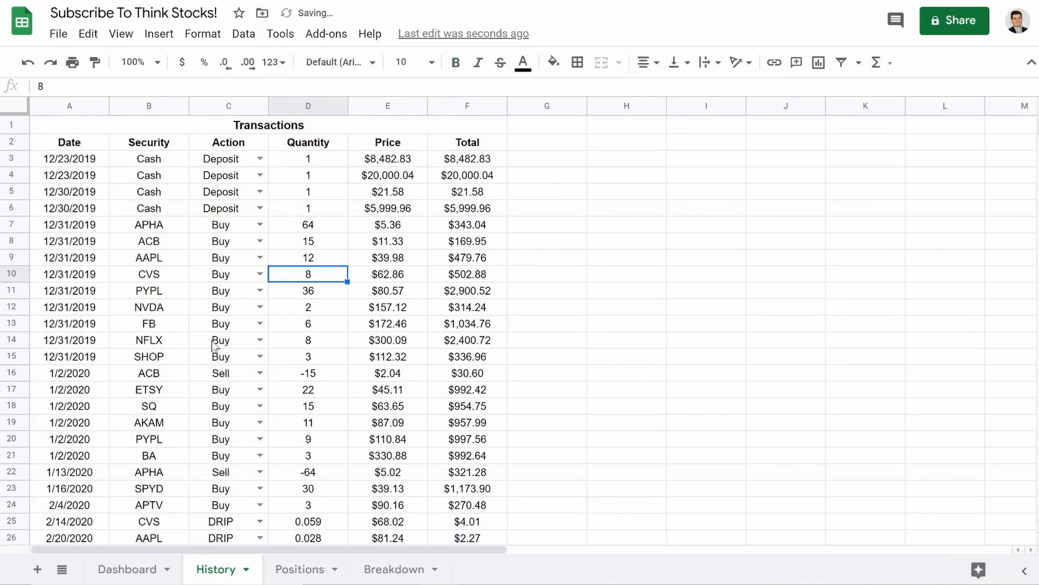
- Check the transaction list down to its last entry and inspect the Action dropdown options in the empty cell C178
scroll(203, 359, down, 20)
scroll(202, 358, up, 20)
scroll(203, 359, down, 20)
scroll(205, 364, up, 6)
scroll(98, 379, down, 6)
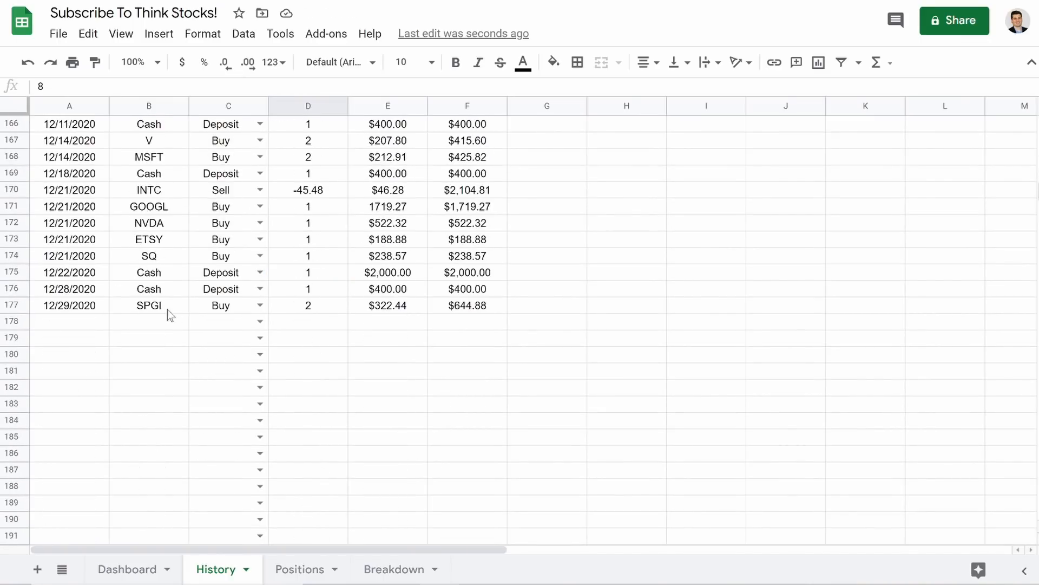
click(260, 322)
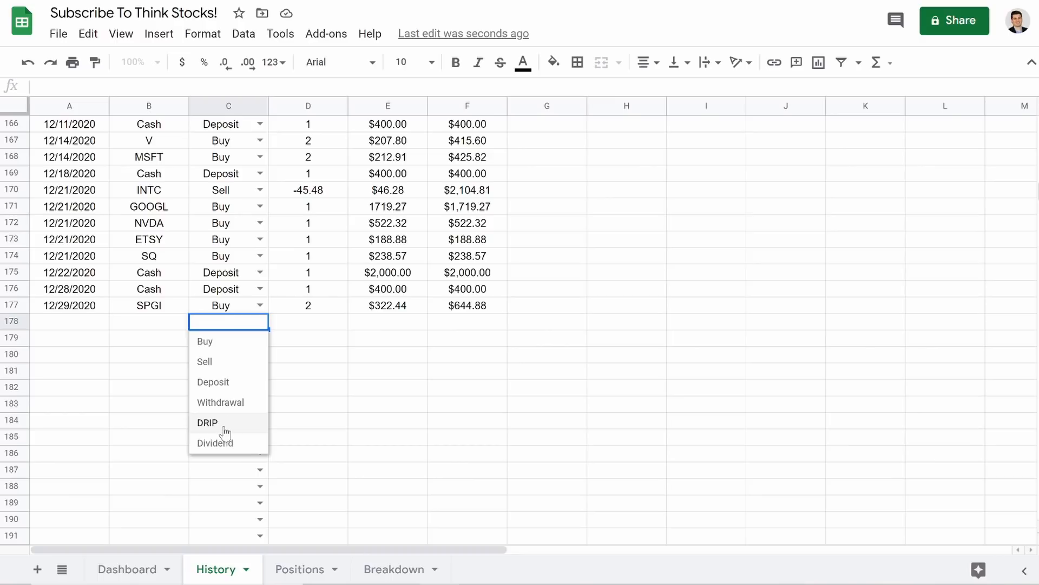
click(541, 382)
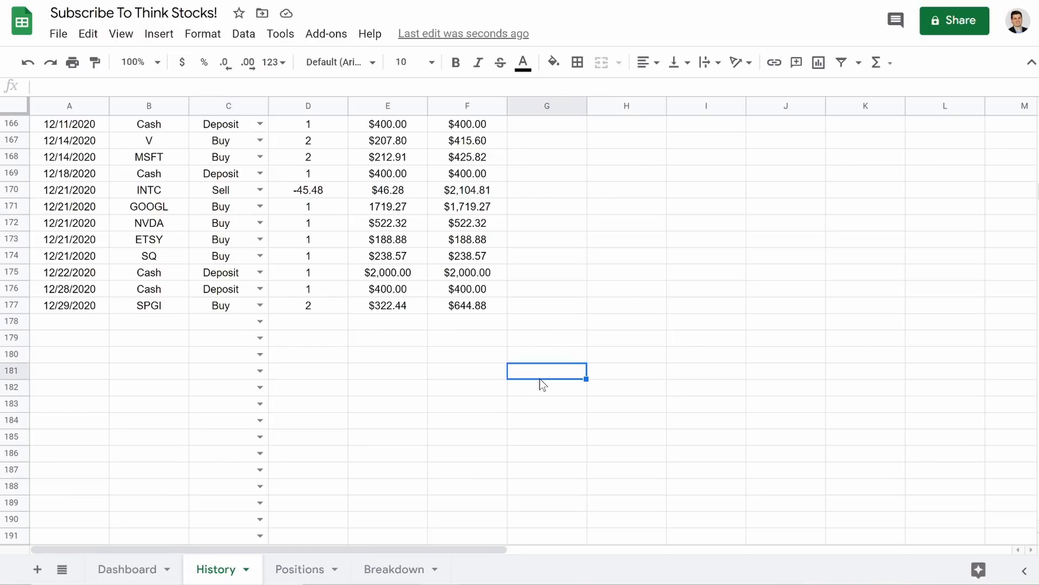
- Review the full transaction history from the first row to the end of the table
scroll(350, 284, up, 20)
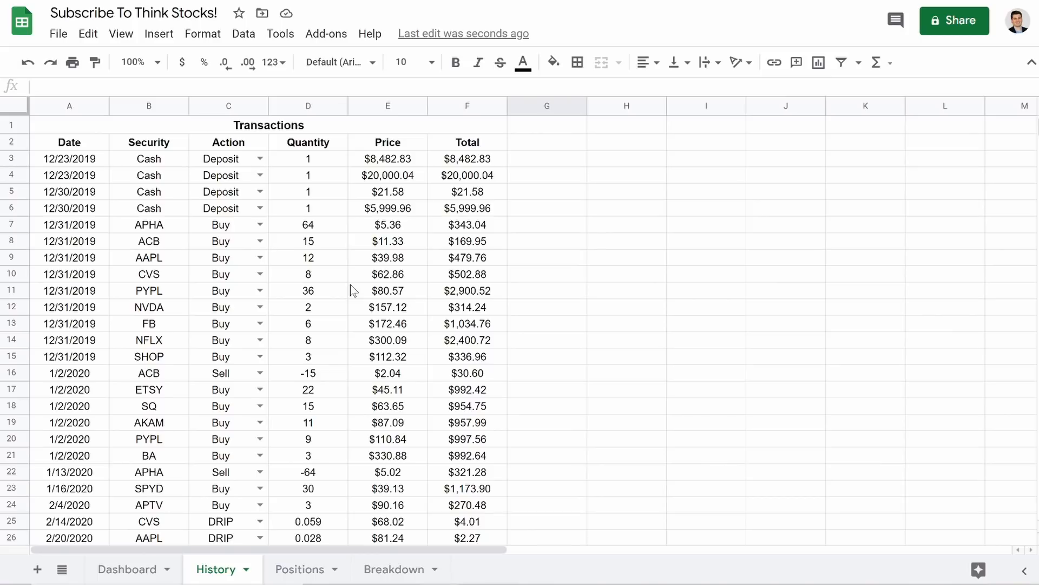
scroll(349, 284, down, 12)
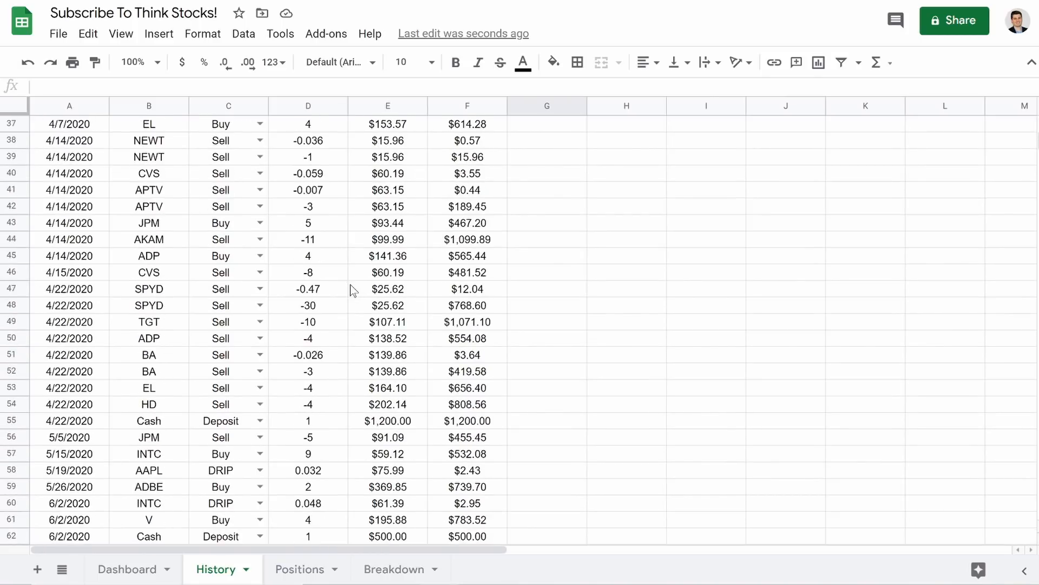
scroll(349, 284, down, 17)
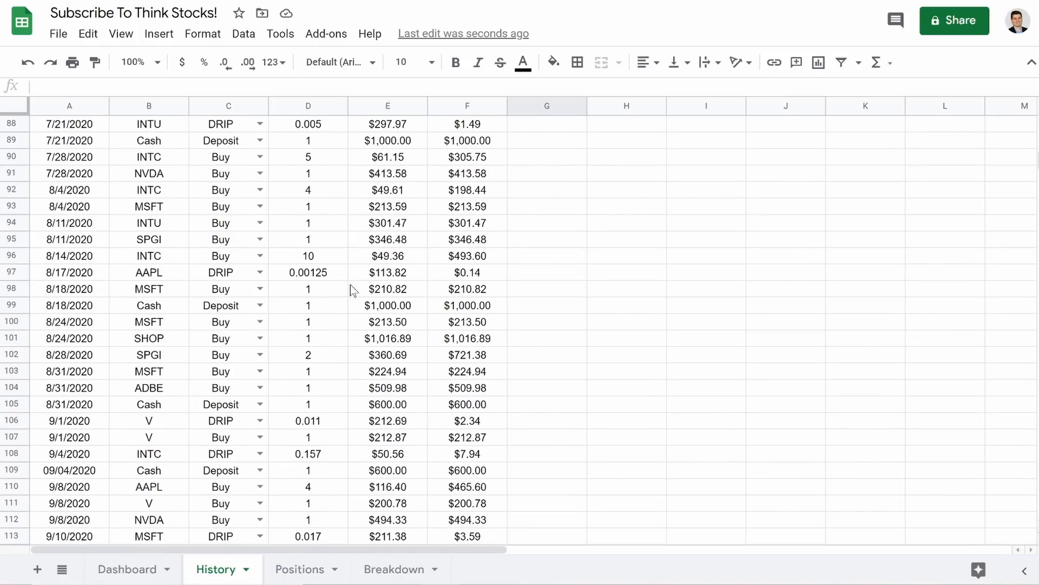
scroll(350, 284, down, 14)
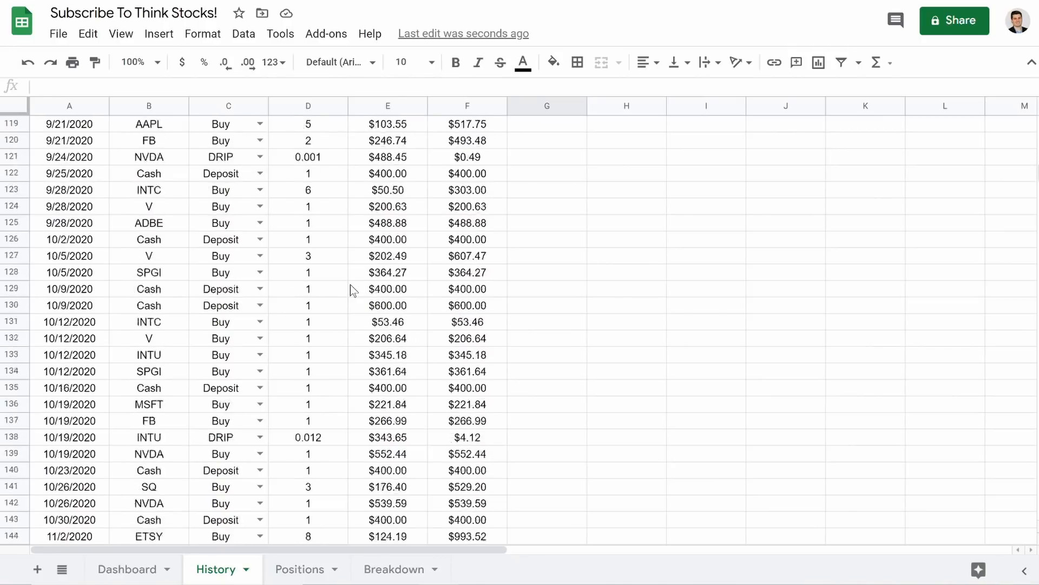
scroll(349, 284, down, 12)
scroll(349, 284, up, 12)
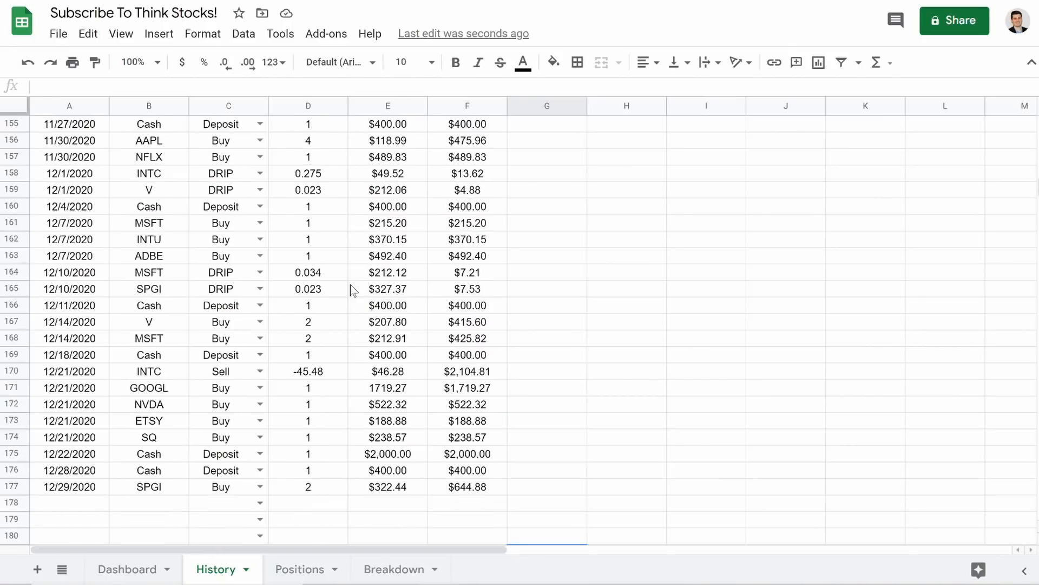
scroll(350, 285, up, 13)
scroll(349, 285, down, 16)
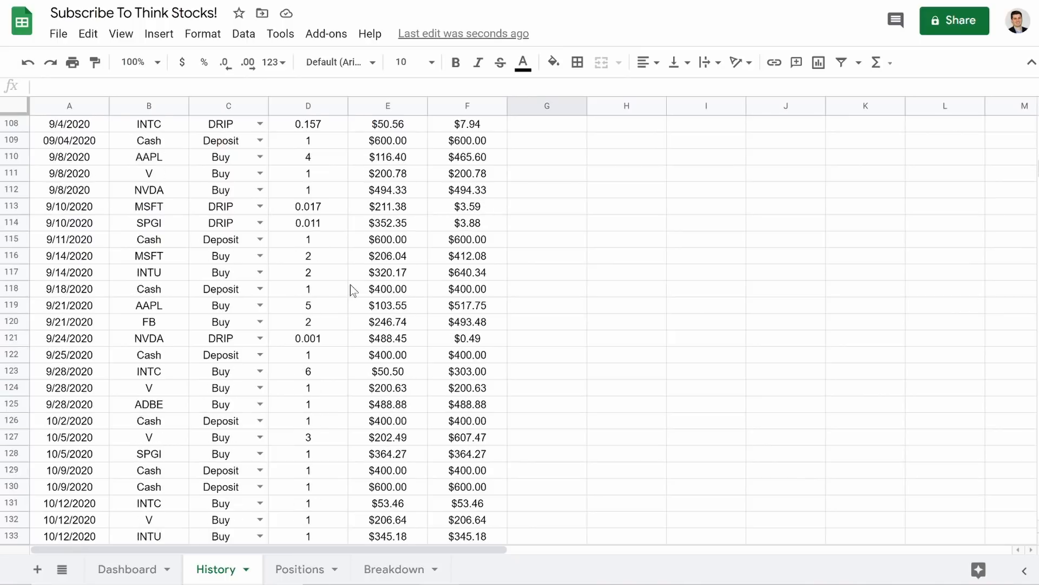
scroll(349, 284, down, 11)
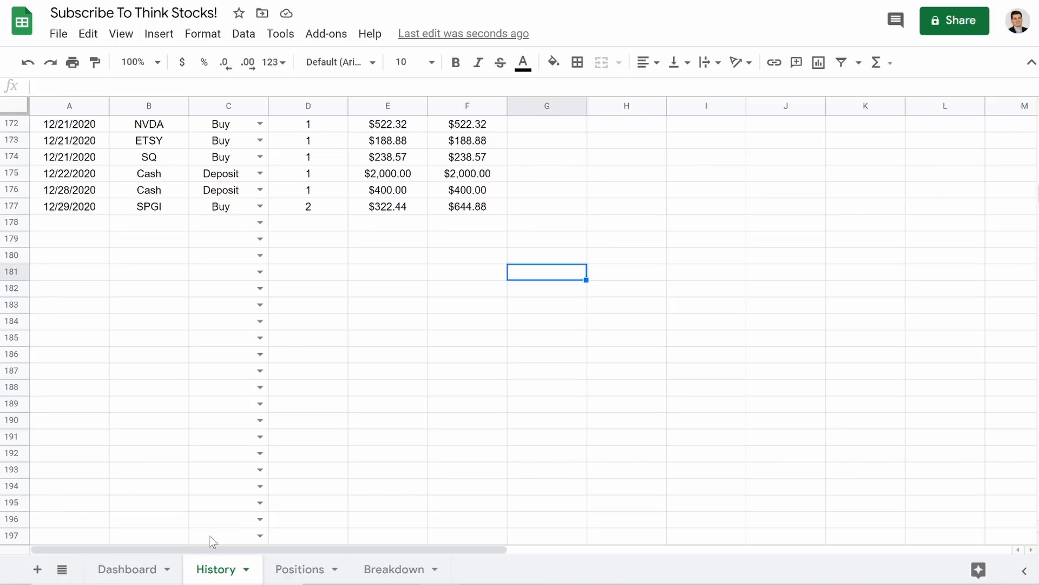
- On the Positions sheet, enter the title Portfolio Positions above the headers Tickers, Shares, Purchase, Price, Change%, Change$, Cost, Value, Gain % and Gain $
click(296, 579)
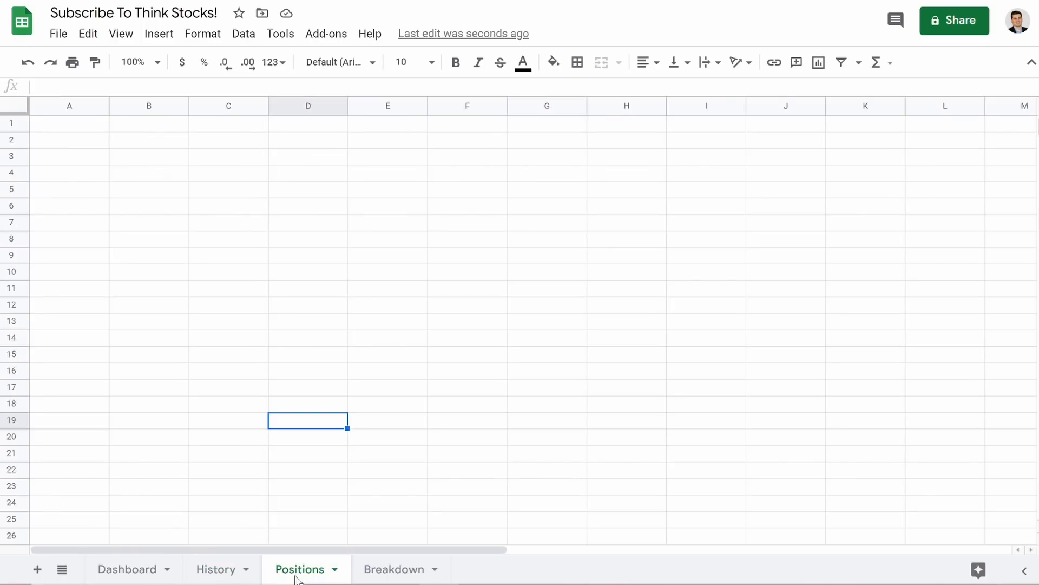
click(73, 126)
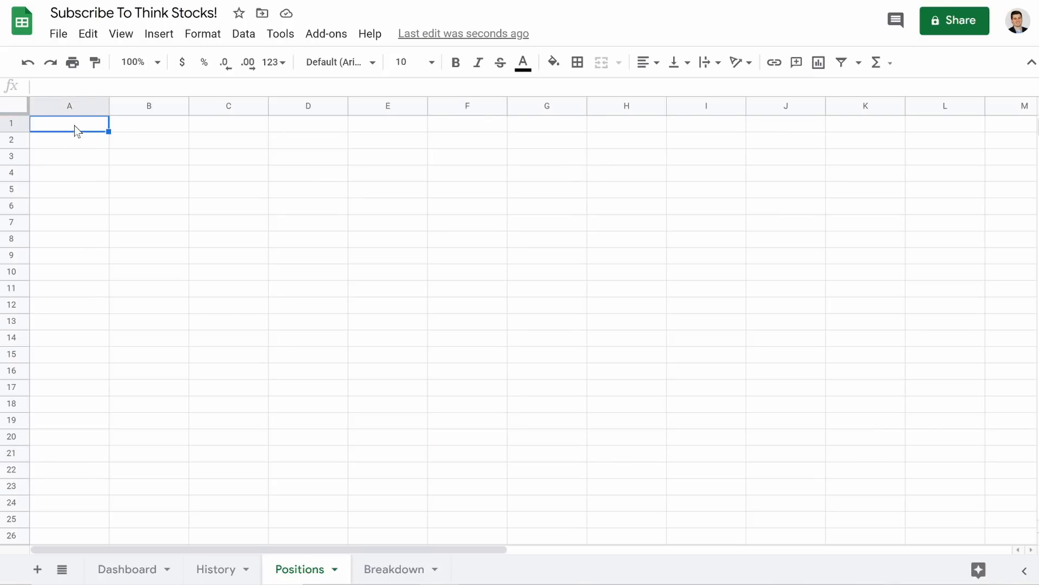
text(Portfolio Positions Tickers	Shares	Purchase	Price	Change%	Change$	Cost	Value	Gain %	Gain $)
click(216, 222)
- Merge A1 through J1 and center the Portfolio Positions title horizontally
drag(78, 129, 787, 134)
click(601, 63)
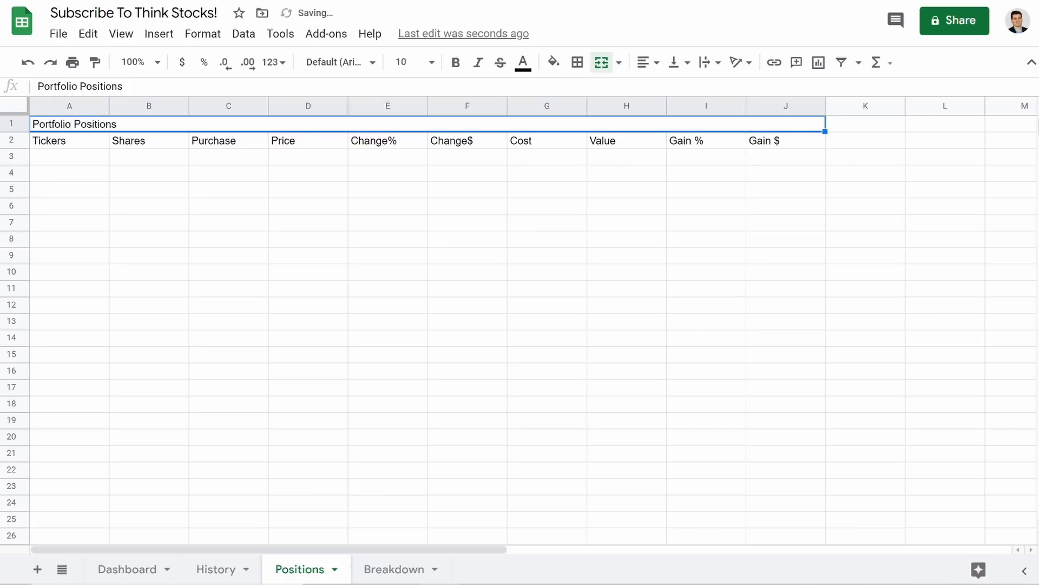
click(648, 63)
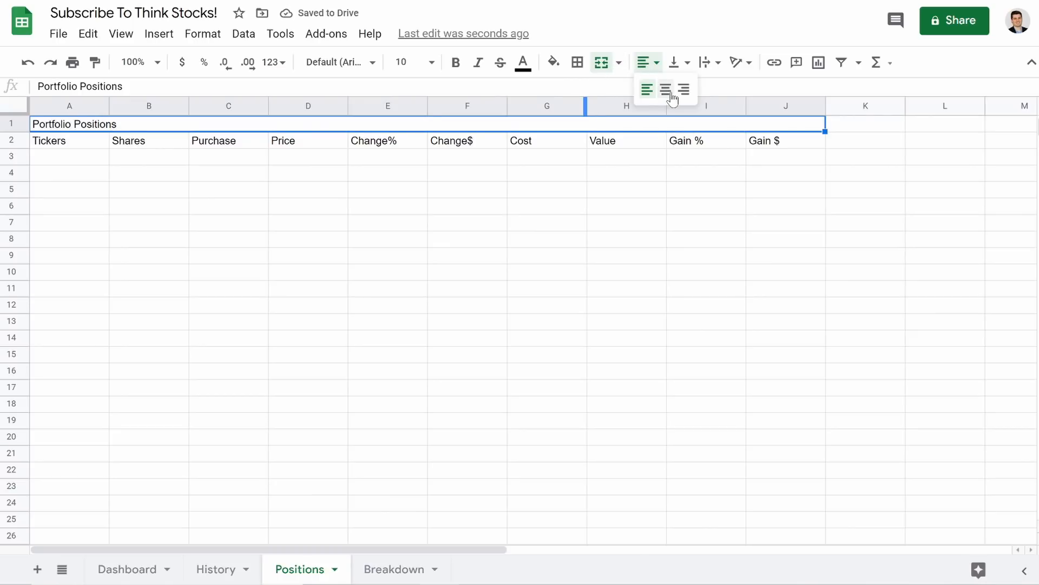
click(667, 91)
click(519, 219)
- Make the title and header rows of the Positions table bold with font size 11
drag(398, 128, 401, 142)
click(455, 62)
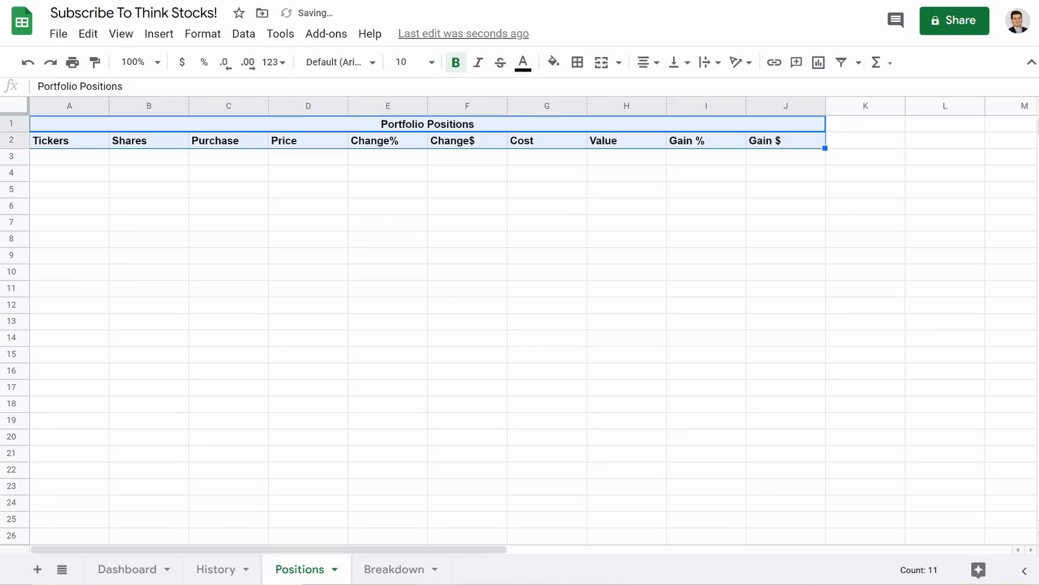
click(431, 63)
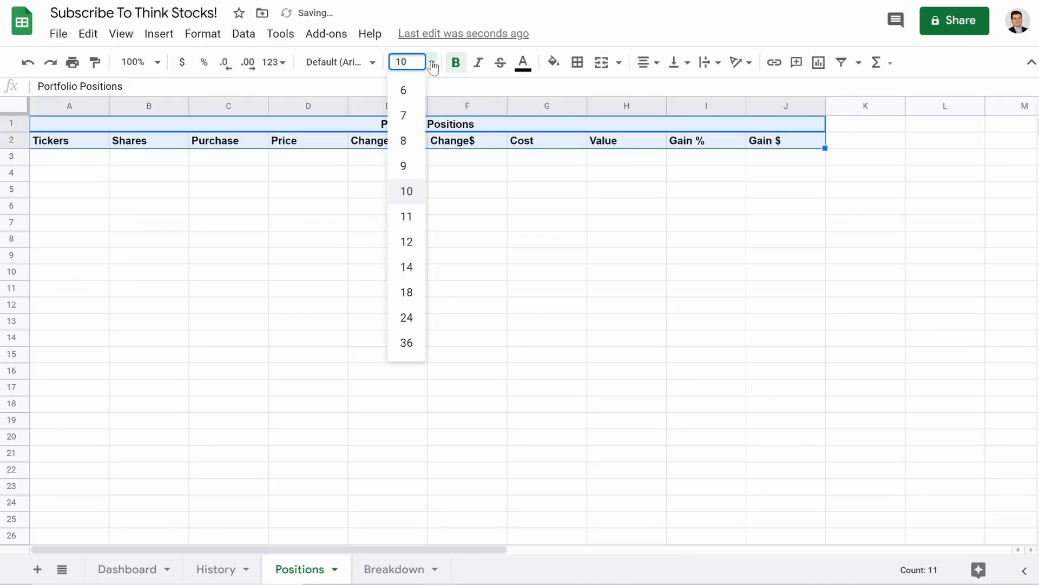
click(415, 215)
click(454, 196)
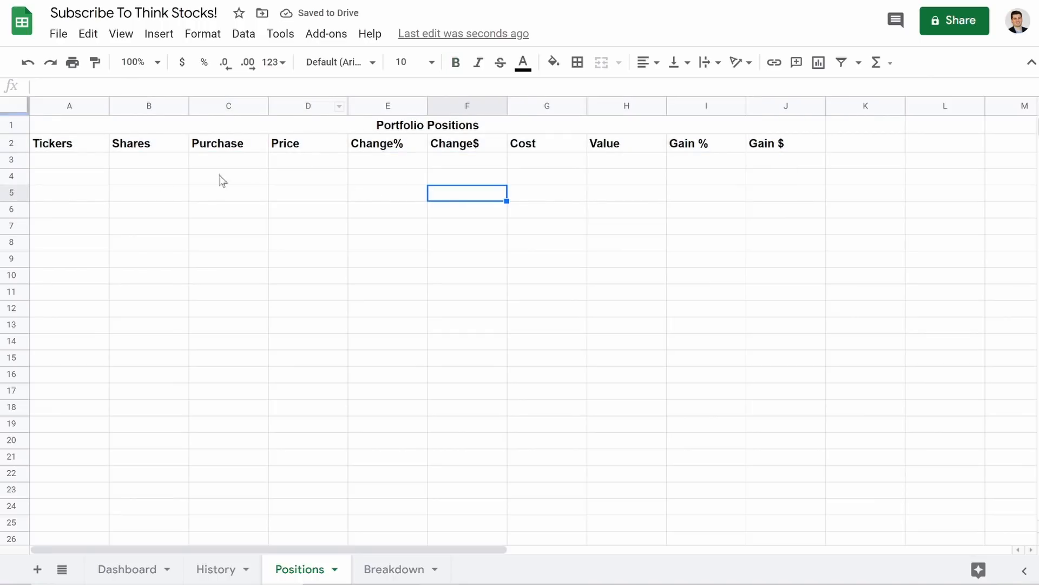
- Open the script editor for this spreadsheet from the Positions sheet with A3 selected
click(56, 167)
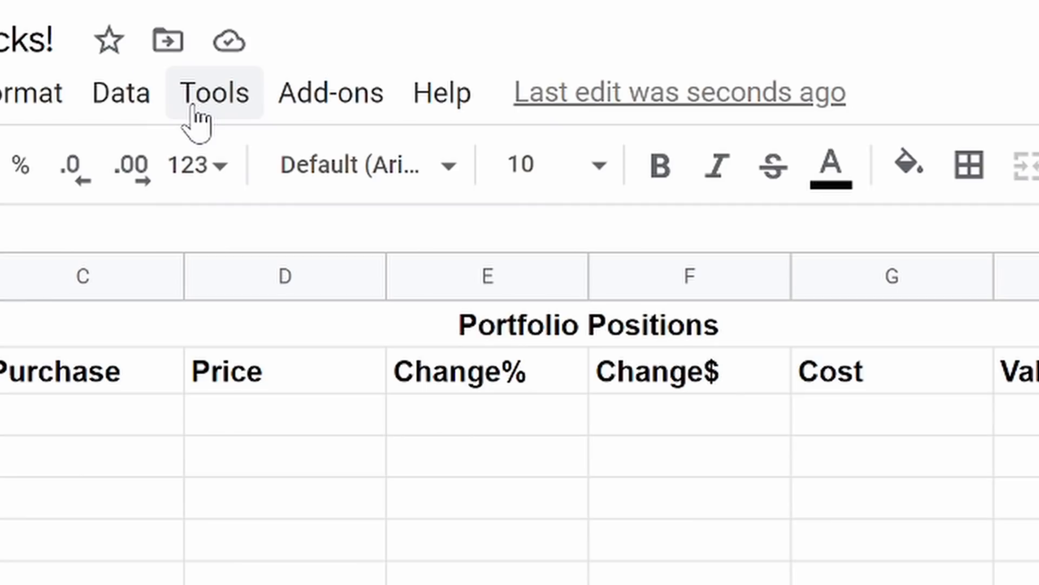
click(195, 108)
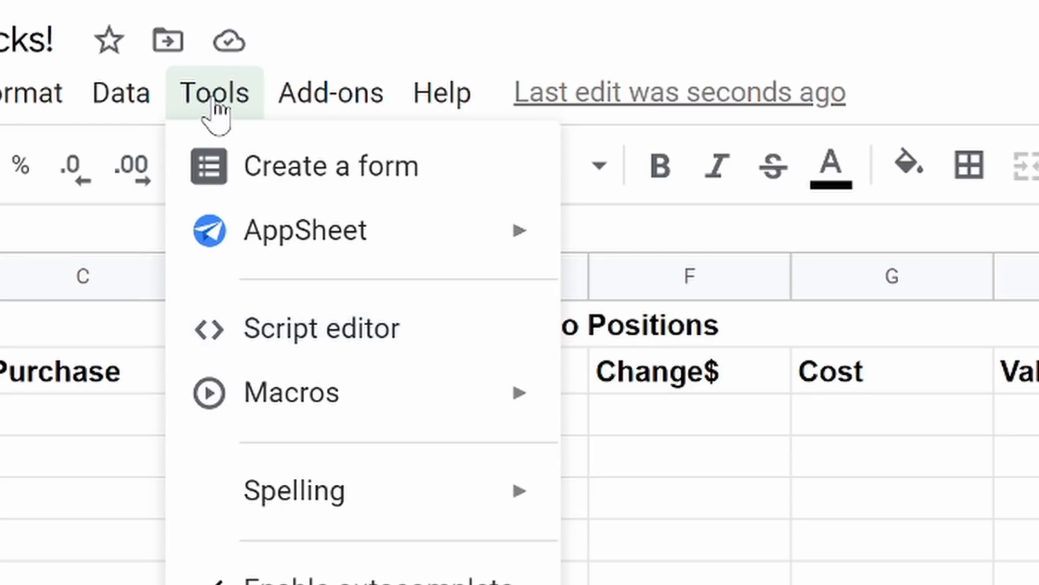
click(306, 340)
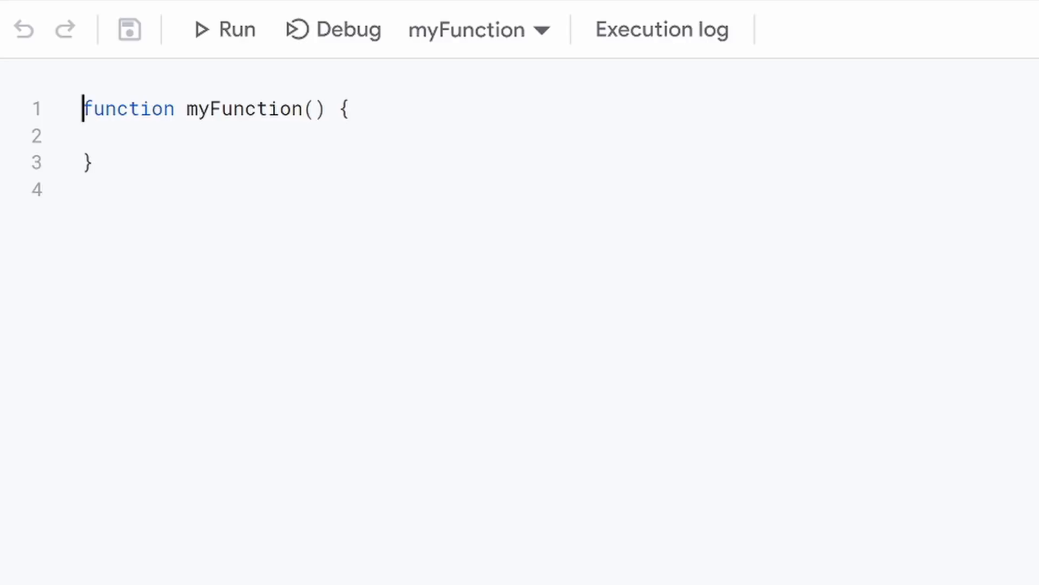
- Rename the default myFunction in the script to MyPortfolio
double_click(200, 109)
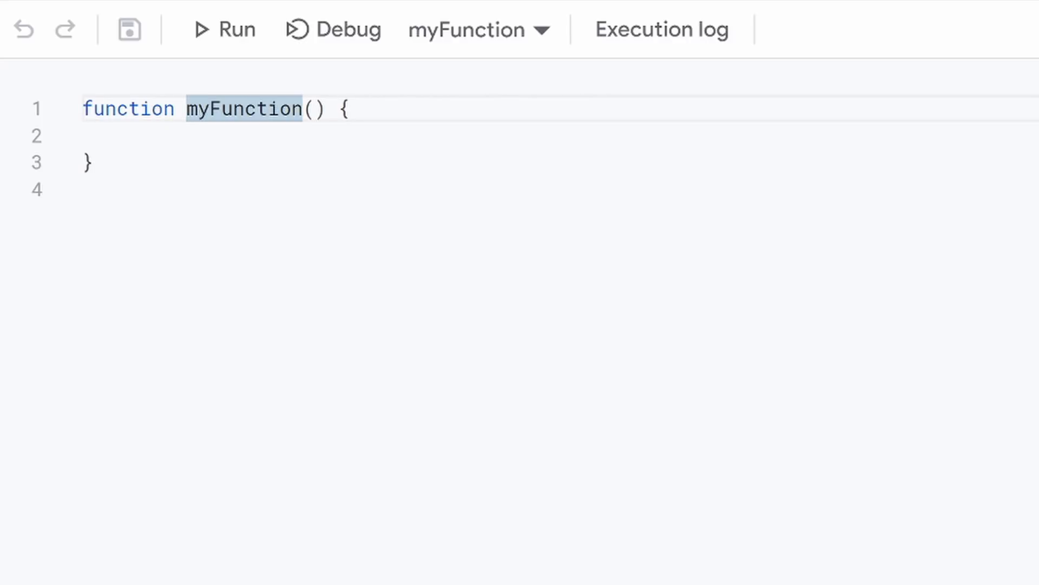
click(200, 109)
key(BackSpace)
text(M)
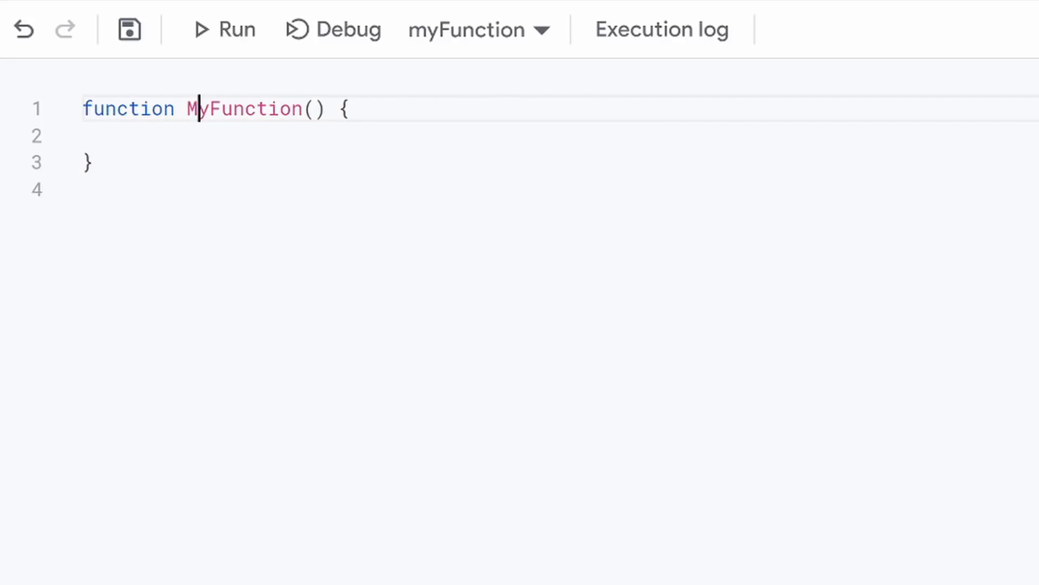
key(BackSpace)
key(BackSpace)
key(BackSpace)
key(BackSpace)
key(BackSpace)
key(BackSpace)
key(BackSpace)
key(BackSpace)
text(Portfolio)
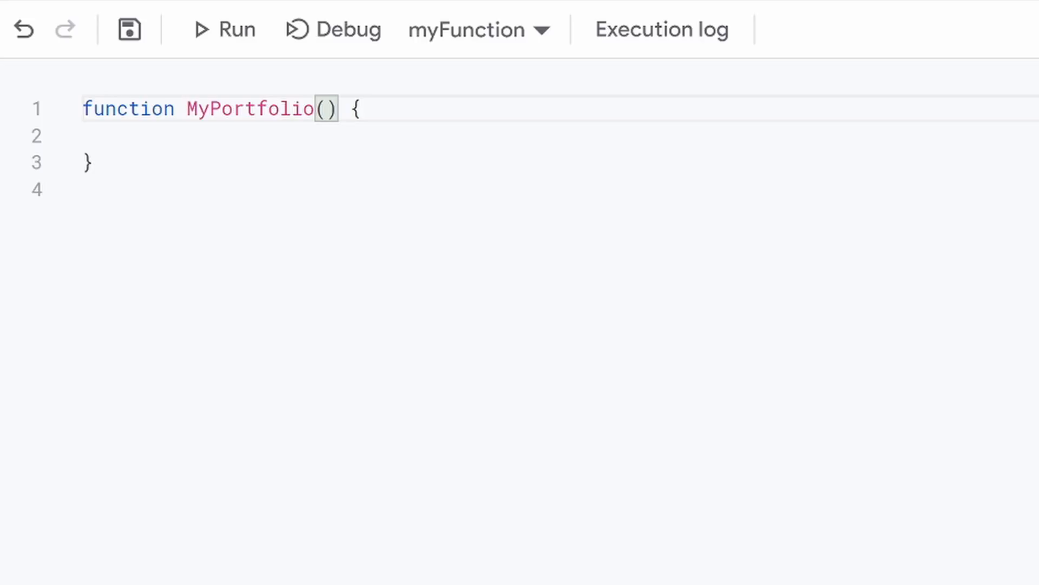
- Add the parameters tickers and values to the MyPortfolio function
key(Right)
text(tickers, V)
key(BackSpace)
text(val)
text(ues)
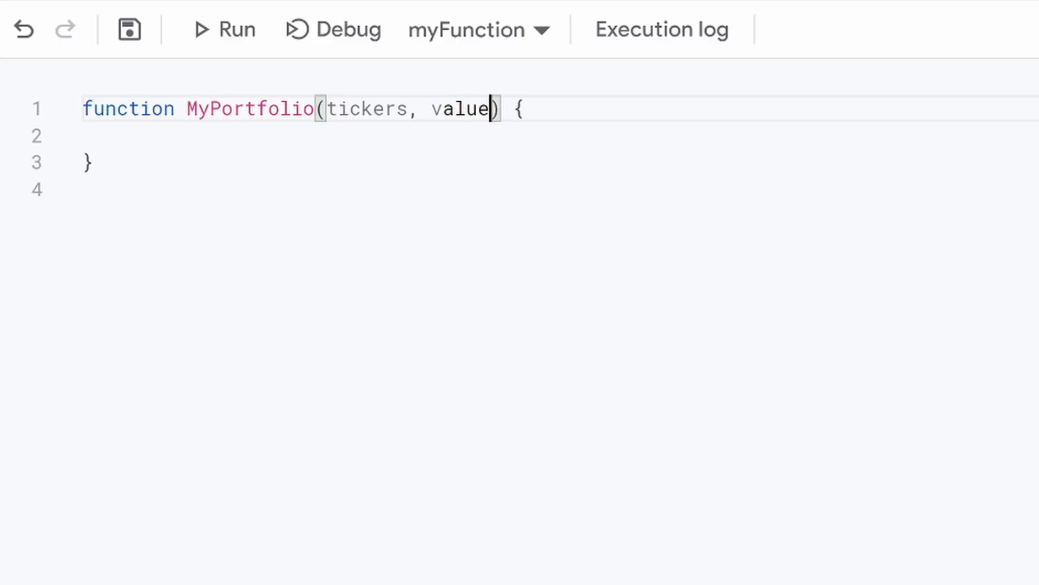
- Declare the variable total as an empty array, [], inside MyPortfolio, leaving a blank line below the function header
click(537, 109)
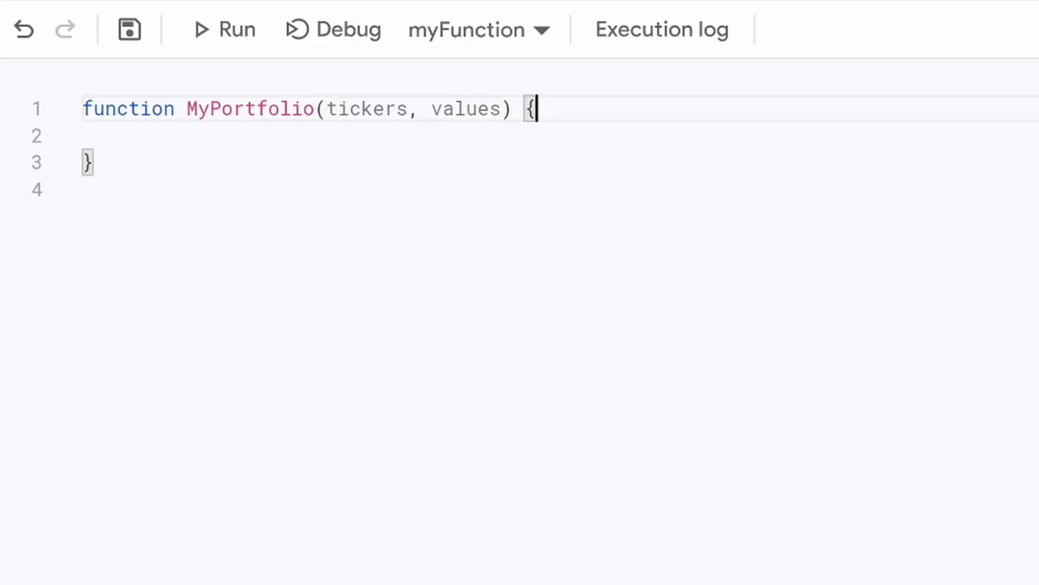
key(Return)
key(Return)
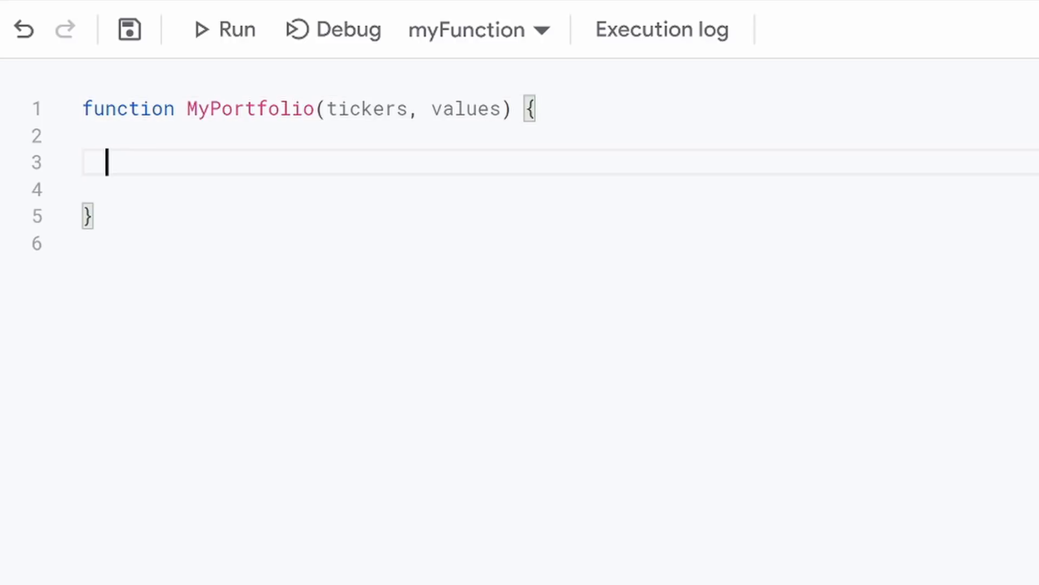
text(var)
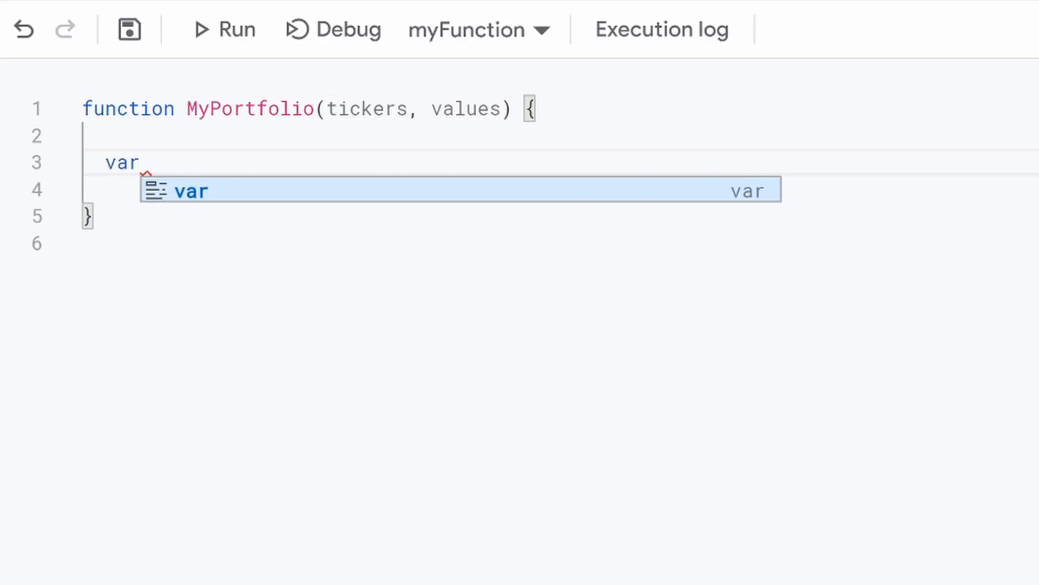
text( tot)
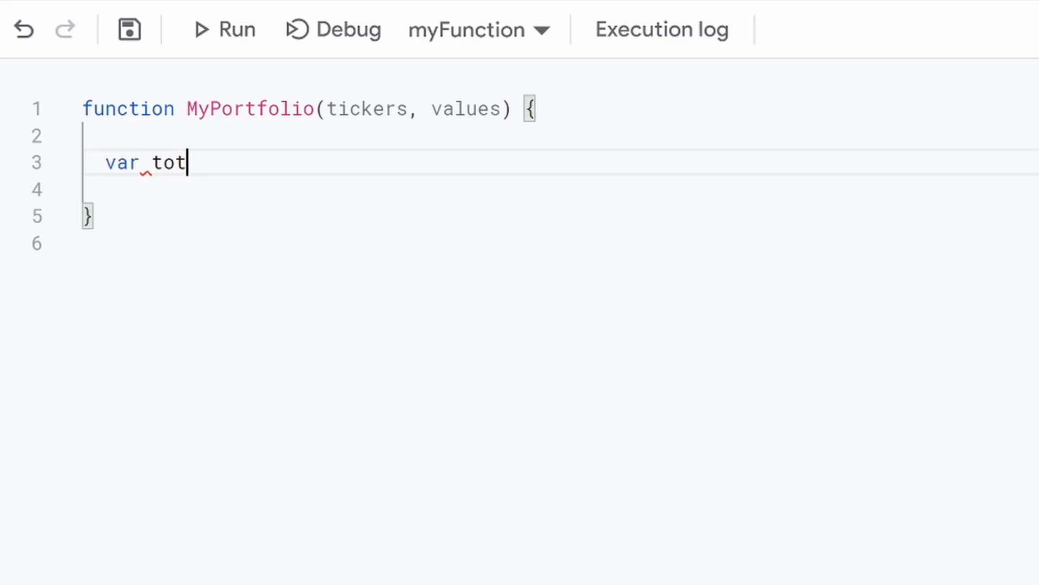
text(al = )
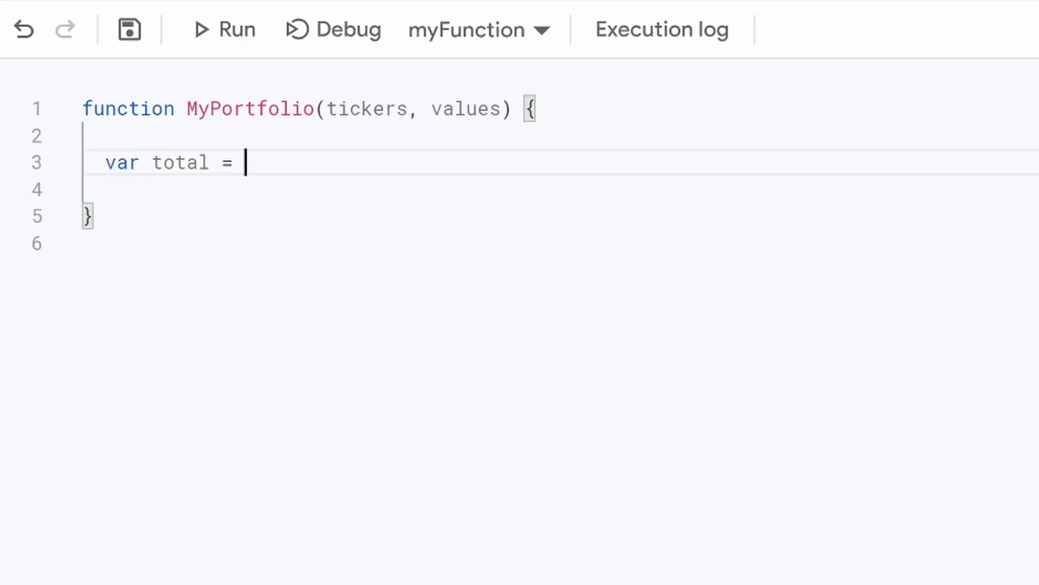
text([])
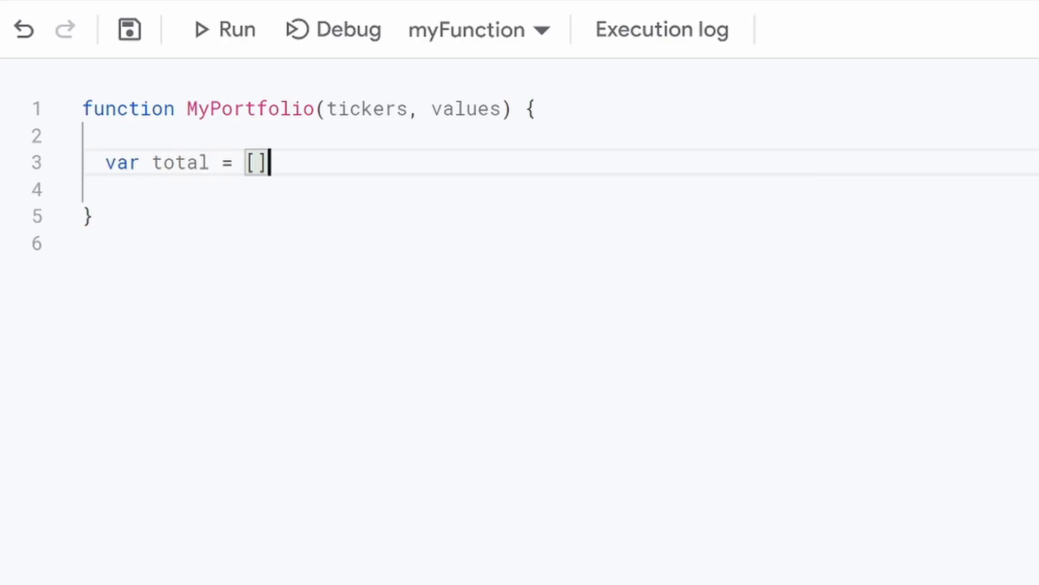
- Declare the variable sums as an empty object, {}, on the line below total
key(Return)
text(var )
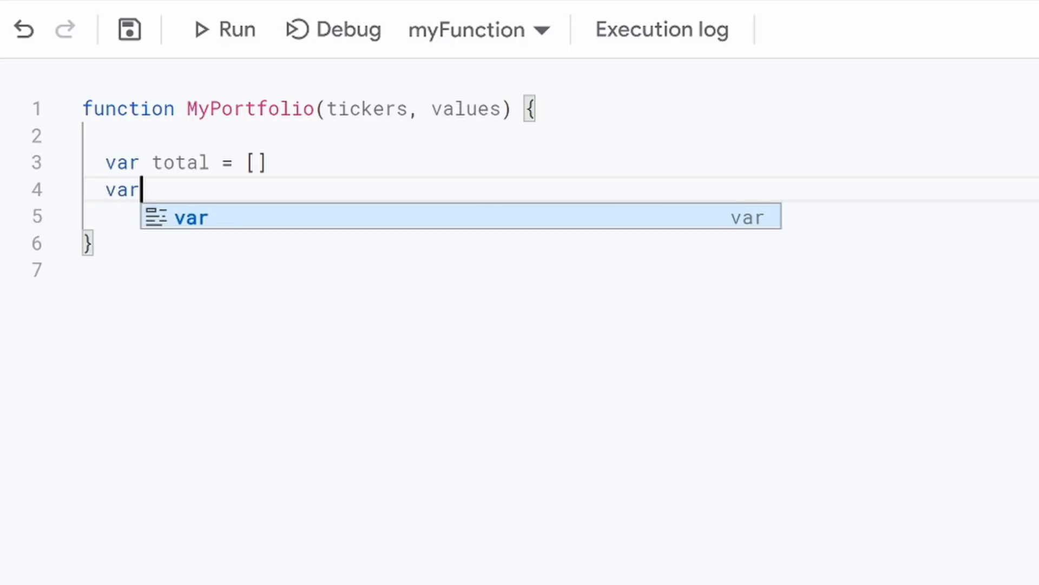
text(sums)
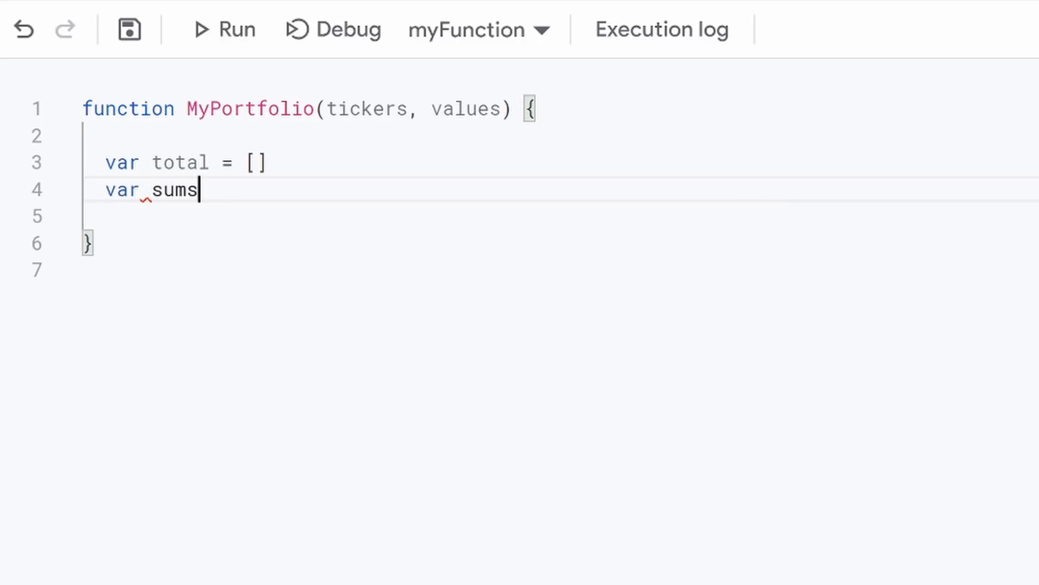
text( = {})
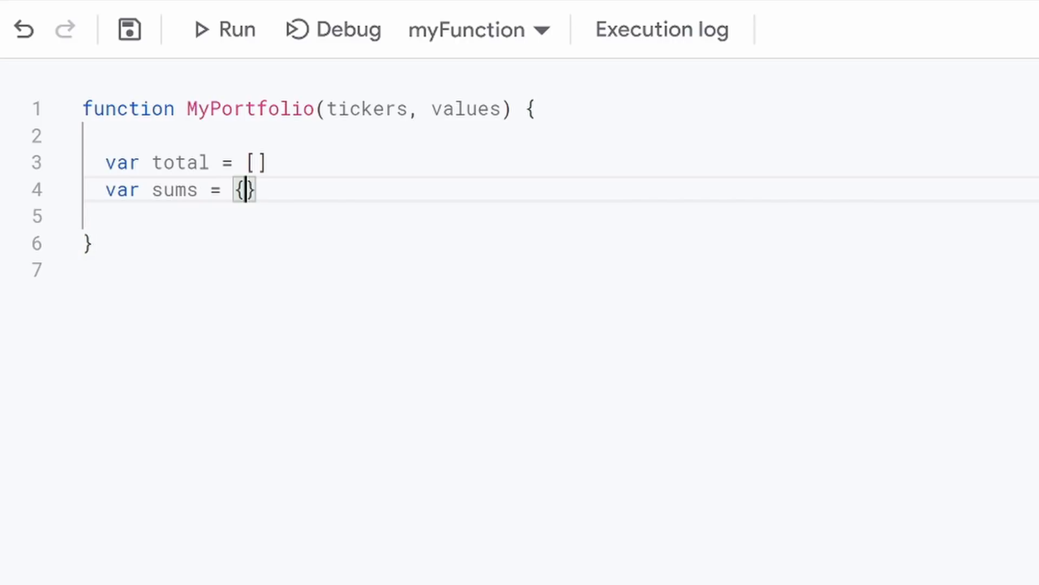
key(Return)
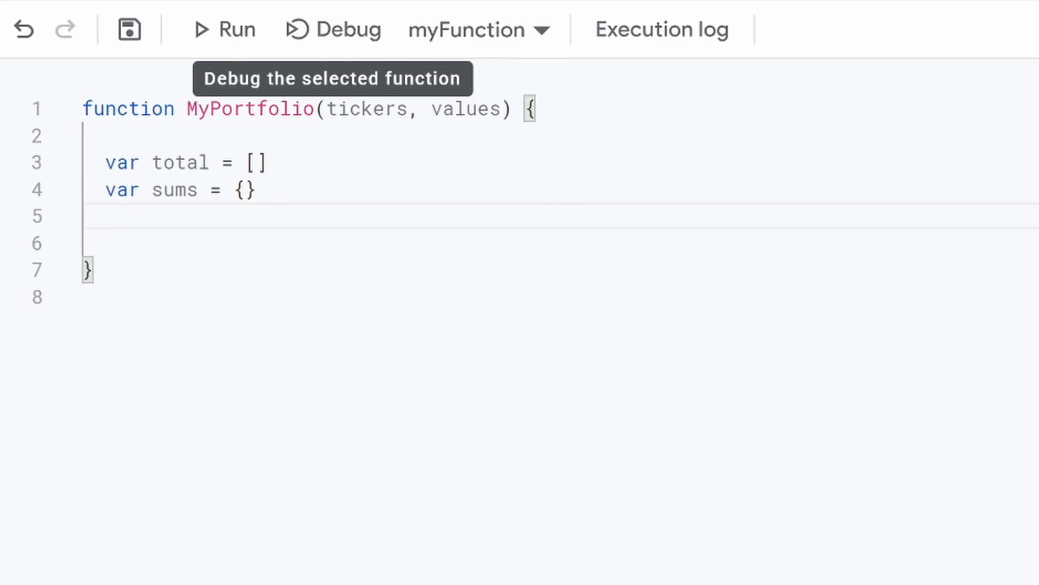
drag(536, 109, 82, 109)
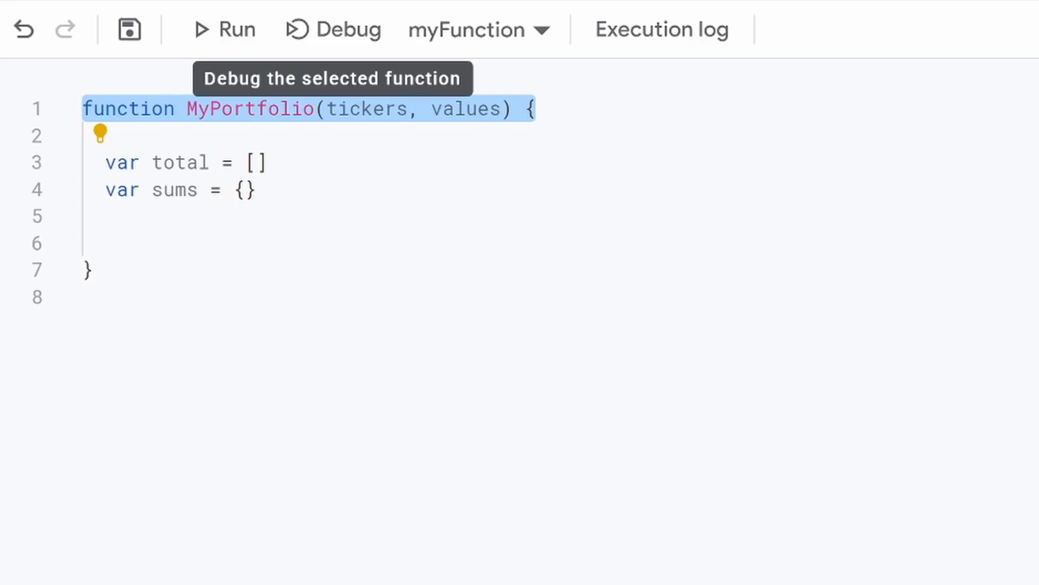
click(257, 189)
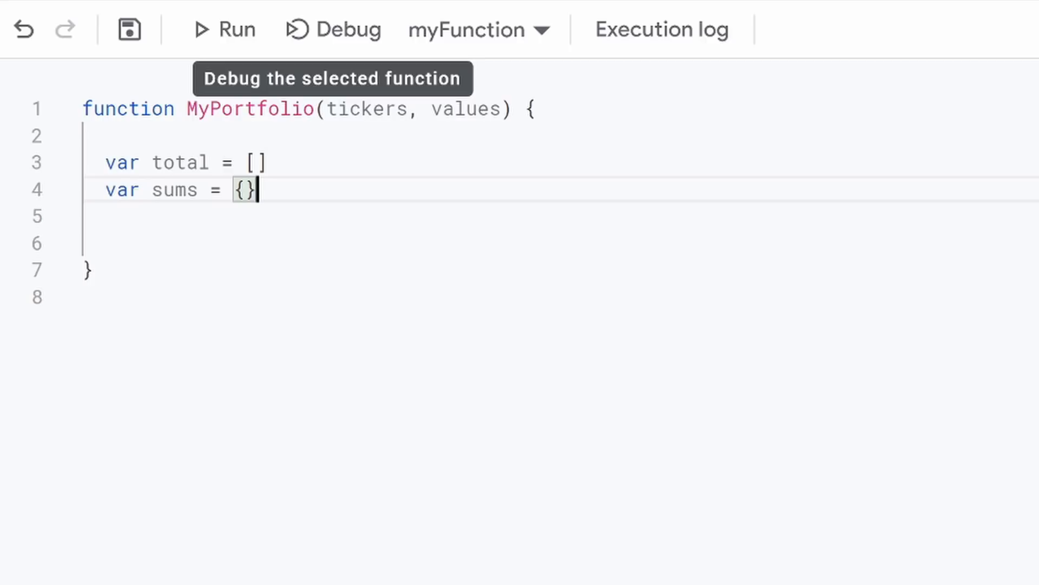
- Begin a for loop below the variable declarations, after a blank line, initialising its counter with i = 0
click(107, 217)
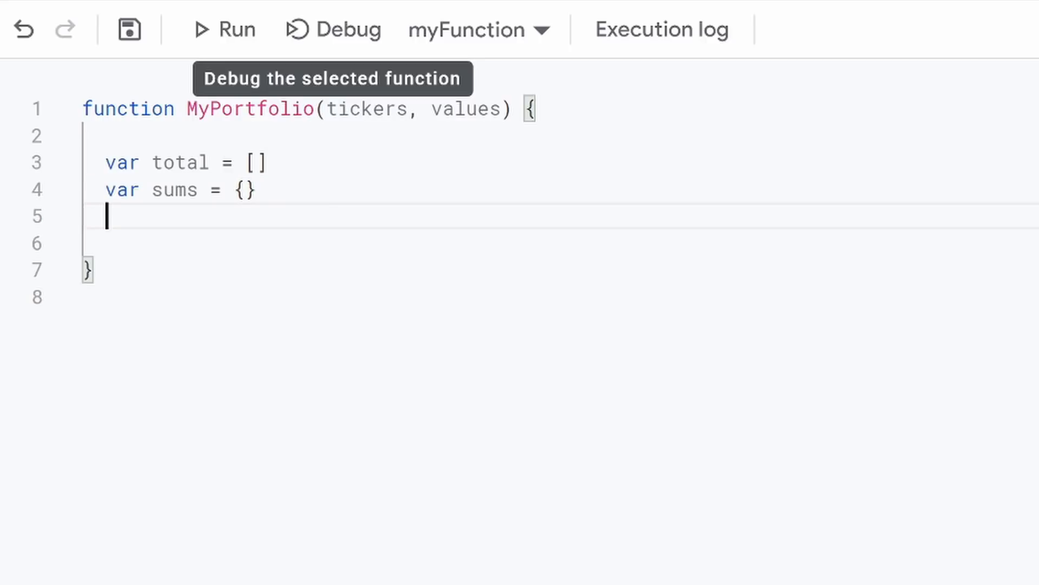
key(Return)
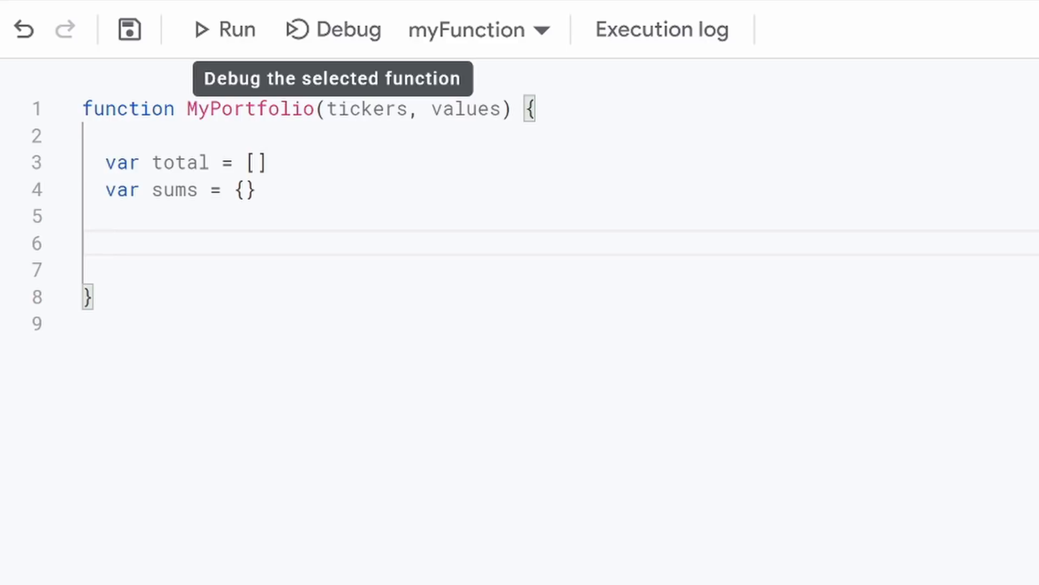
text(for)
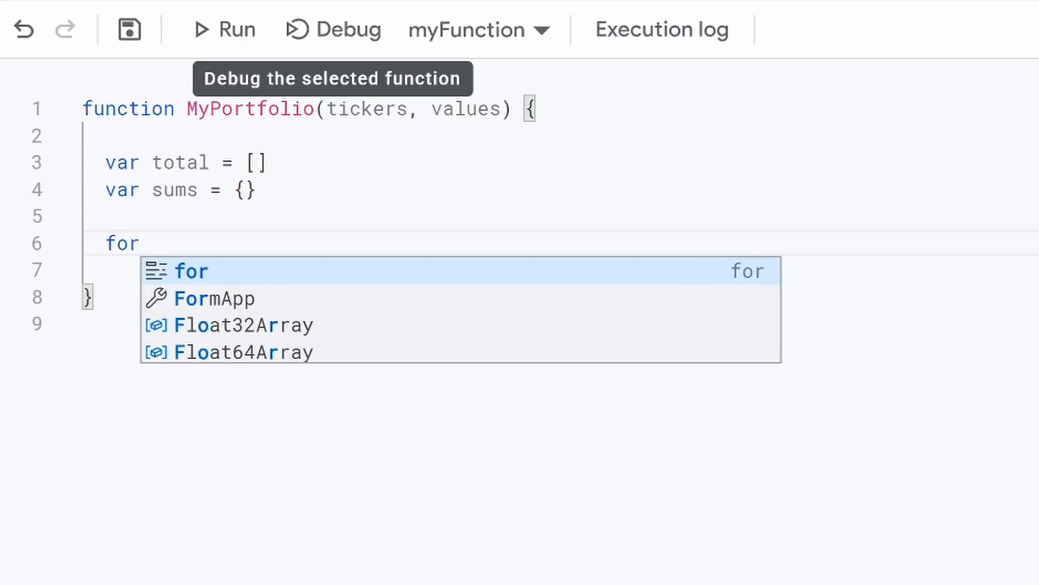
text(()
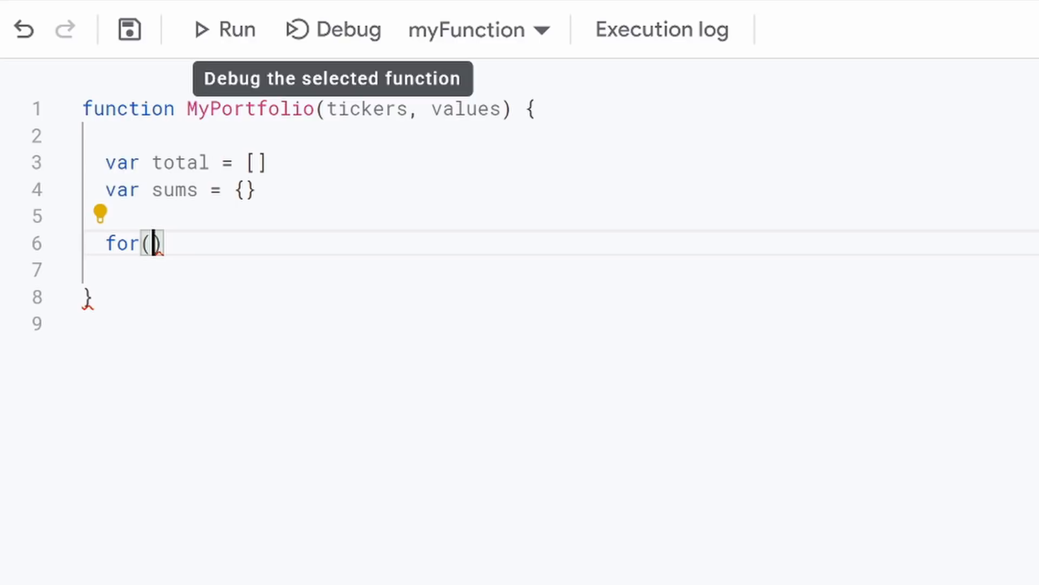
text(i)
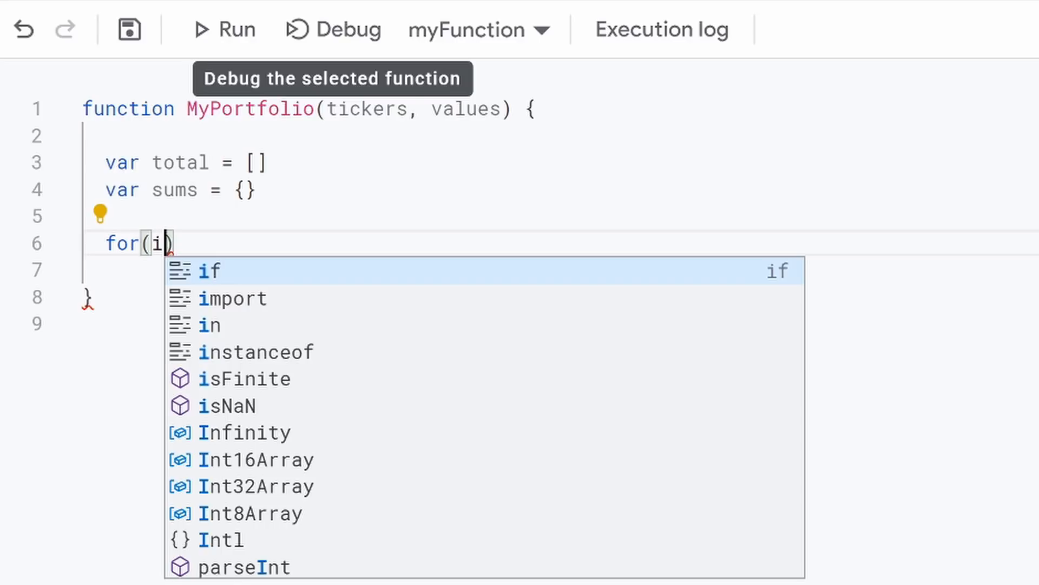
text( = )
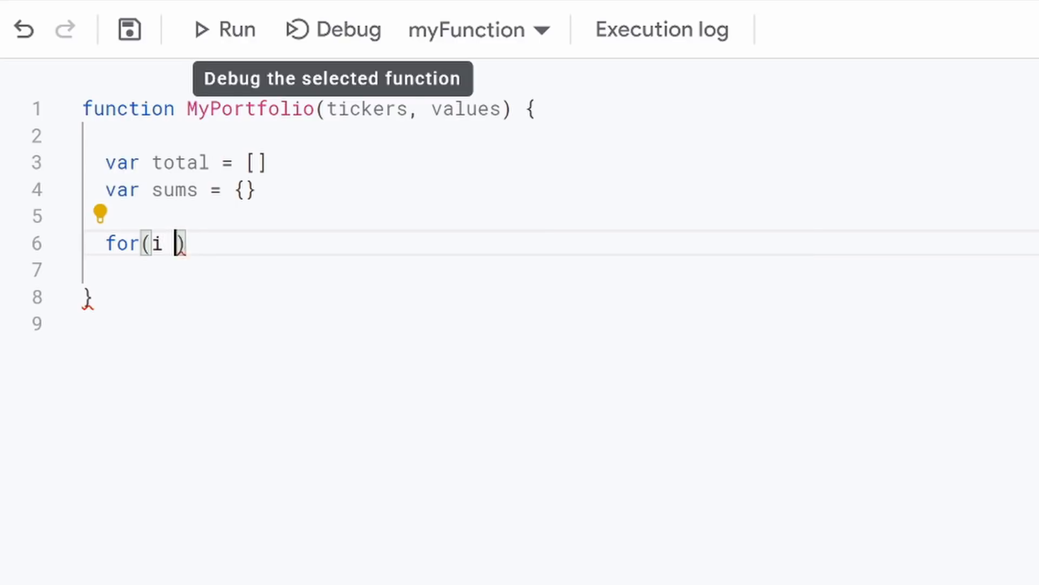
text(0)
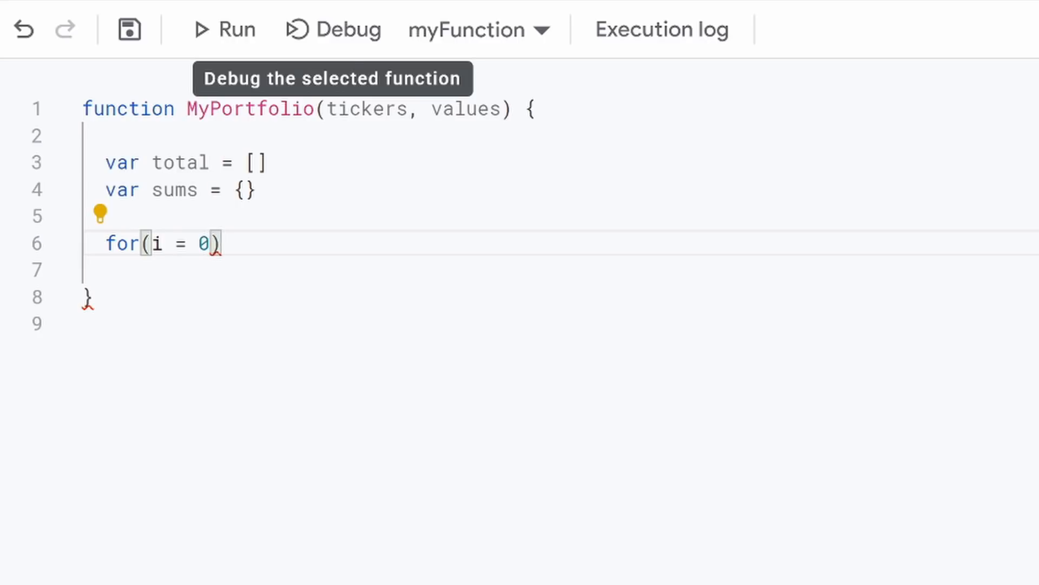
- Complete the for loop header with the condition i < tickers.length and the increment i++
text(;)
text( i )
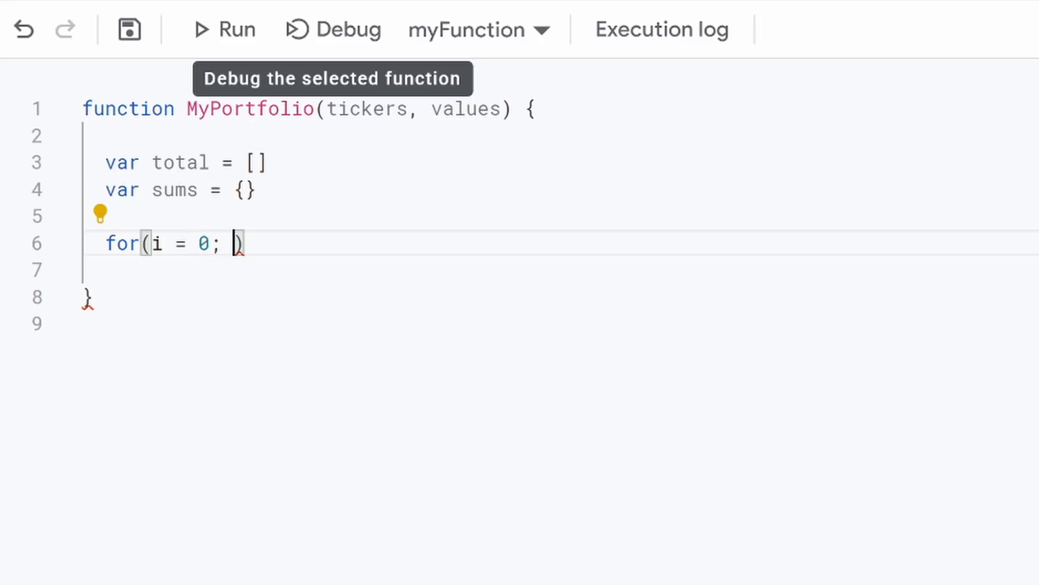
text(< t)
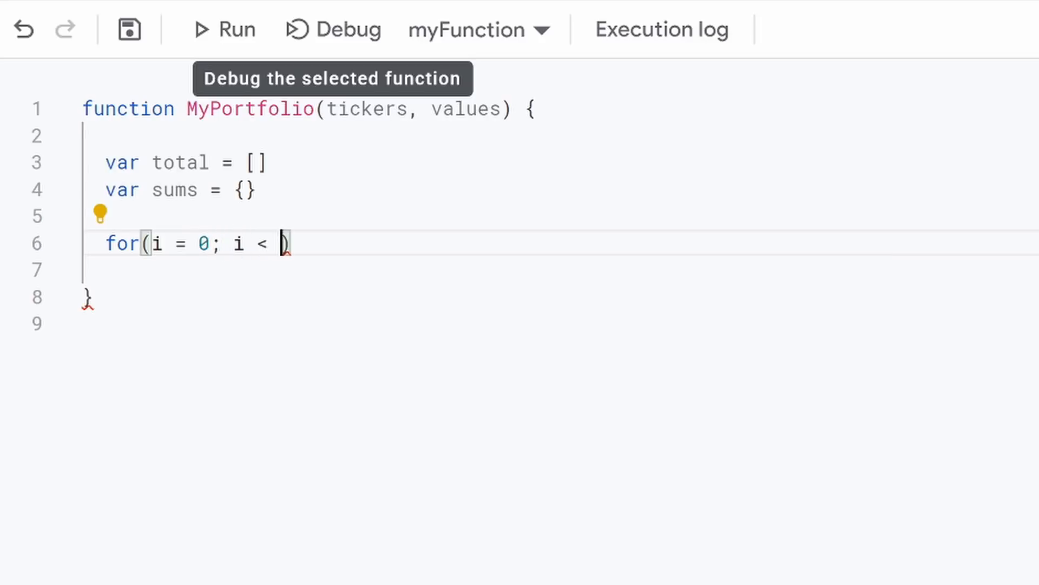
text(ickers)
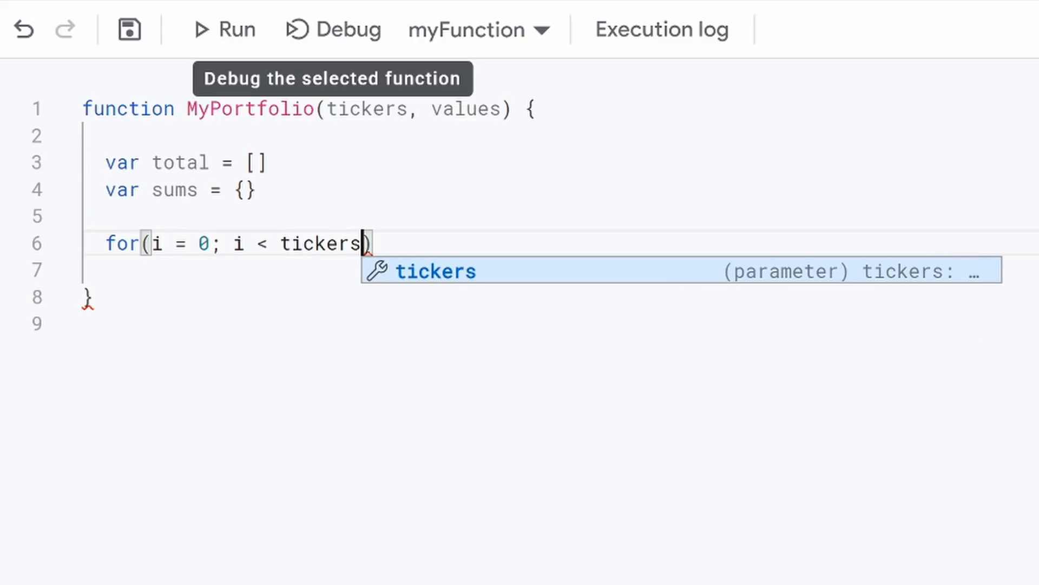
text(.len)
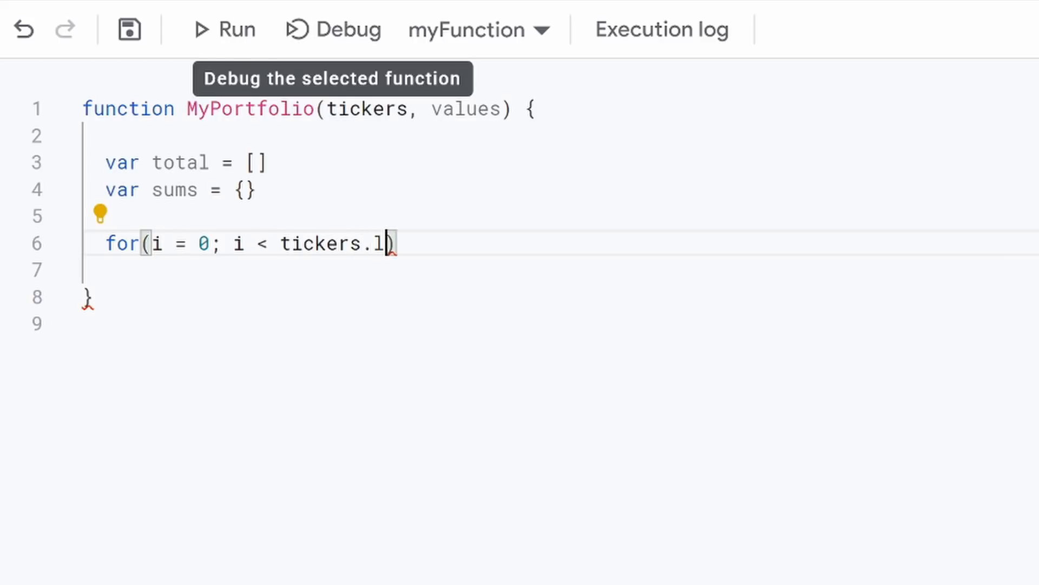
text(gth:)
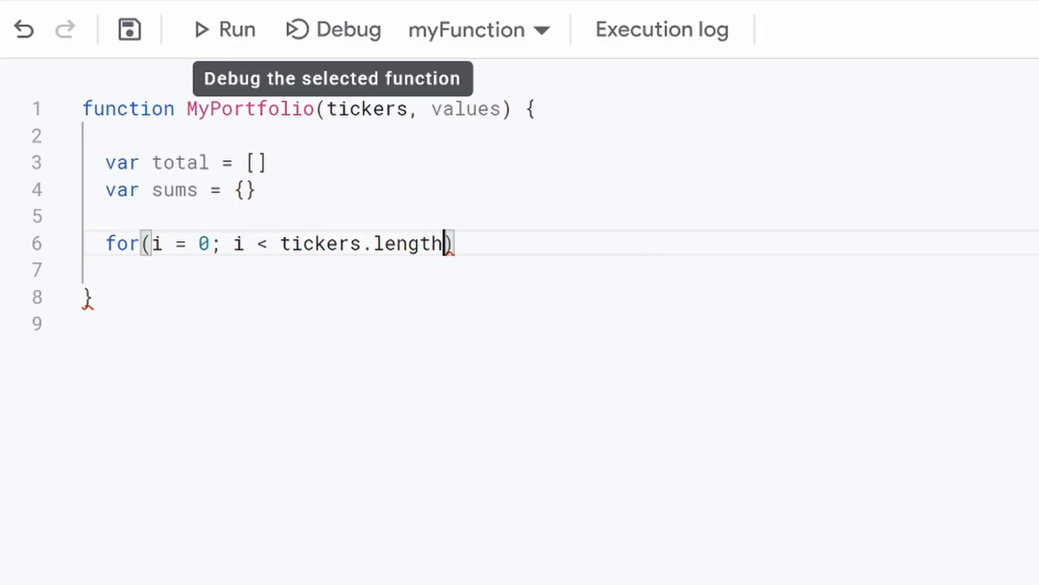
key(BackSpace)
text(')
key(BackSpace)
text(; i++)
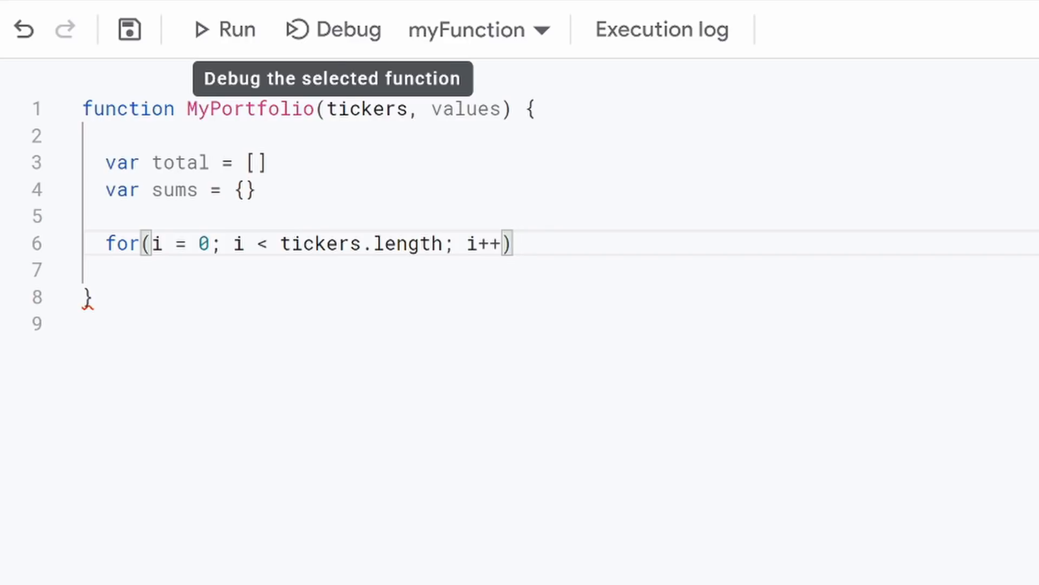
key(Return)
key(Return)
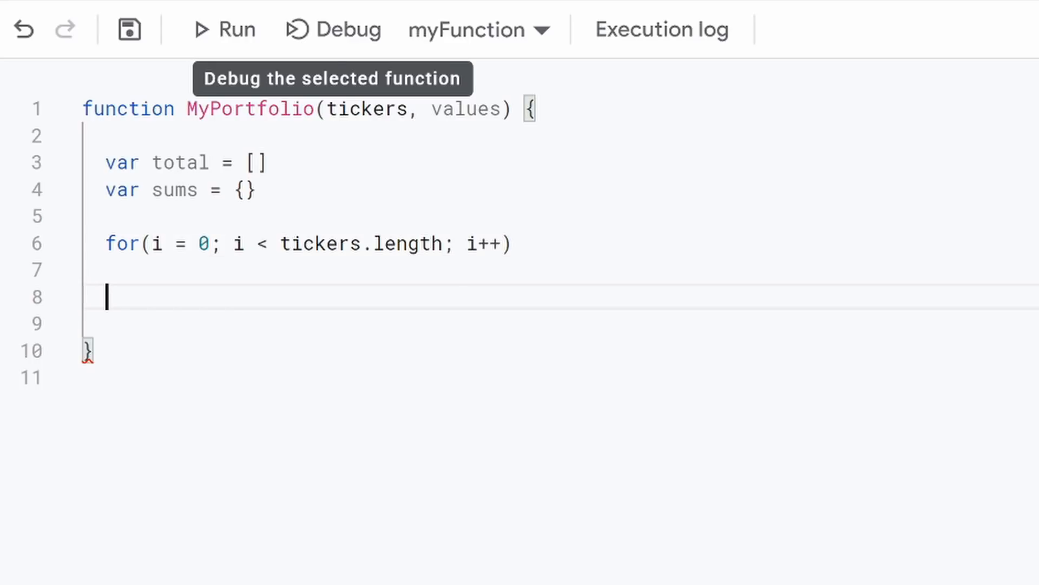
key(BackSpace)
key(BackSpace)
key(BackSpace)
key(Down)
key(Up)
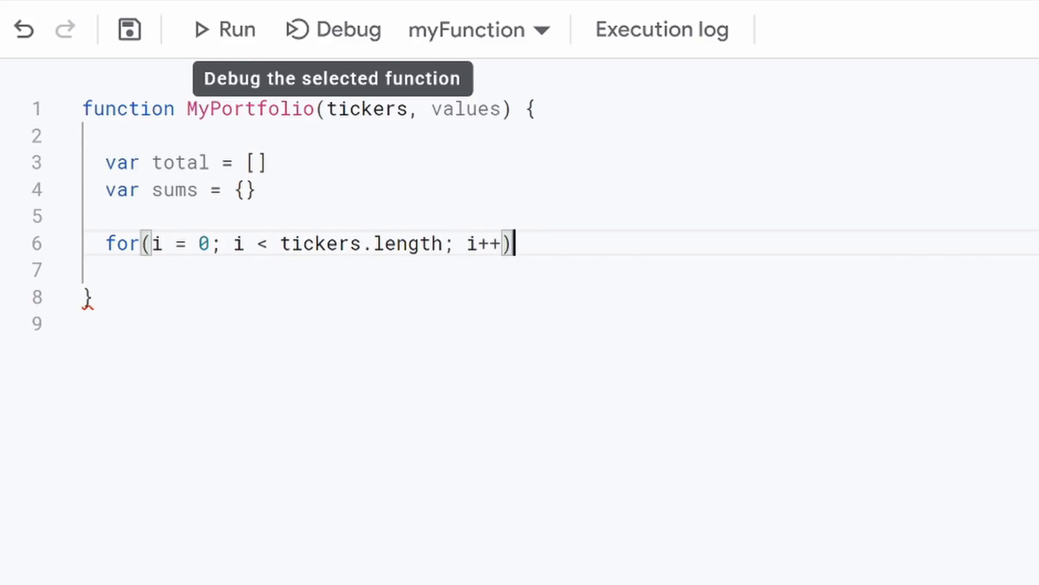
- Declare the variable t as tickers[i].toString() on the indented line below the for loop header
key(Return)
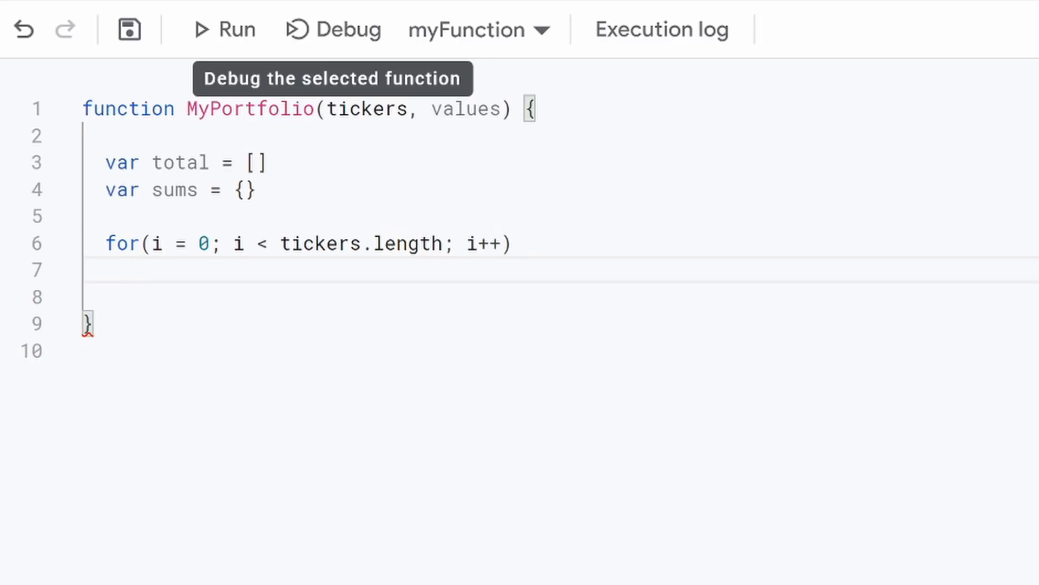
text(var)
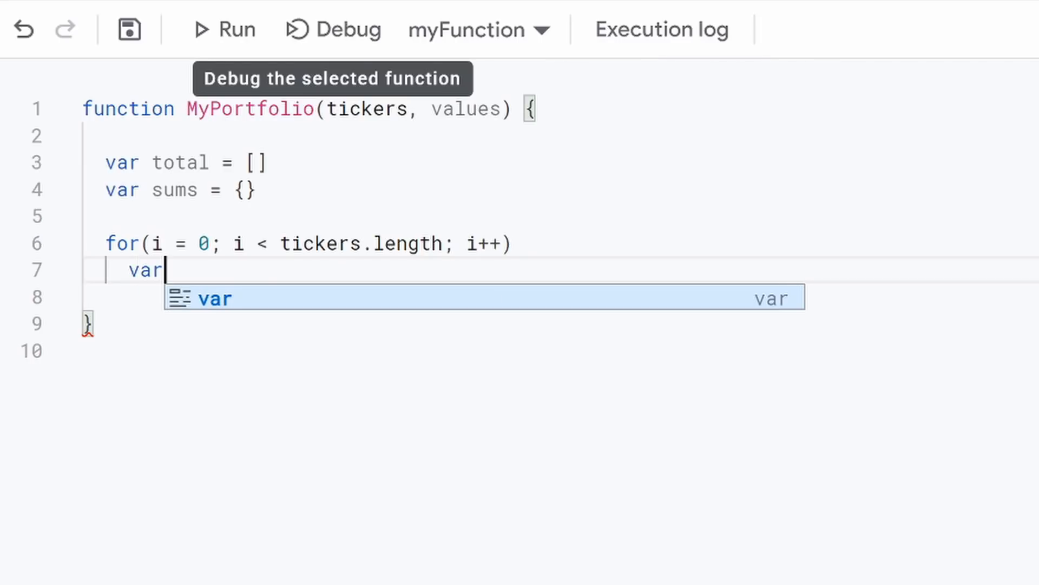
text( t = ti)
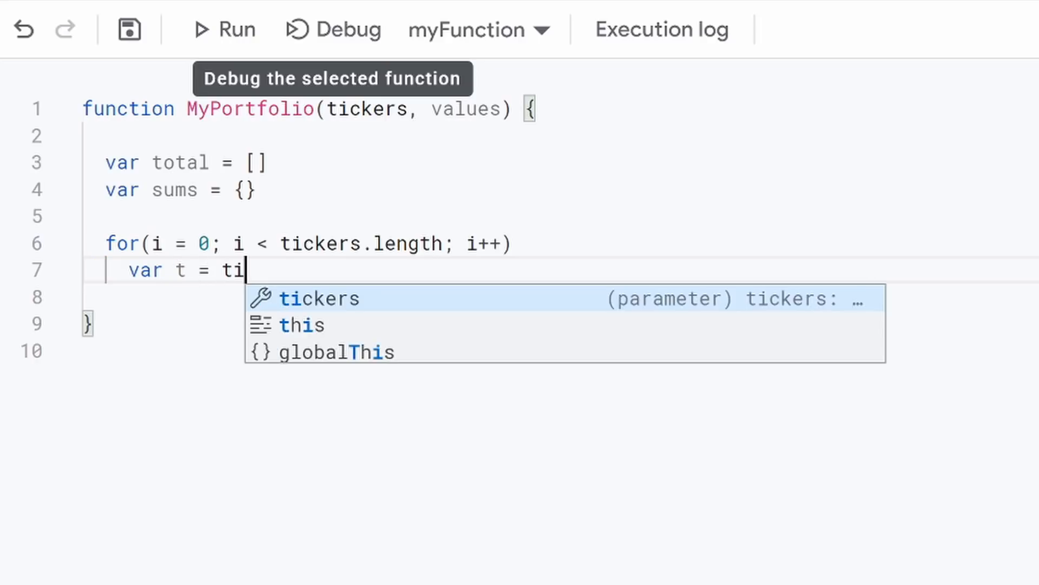
text(ckers[)
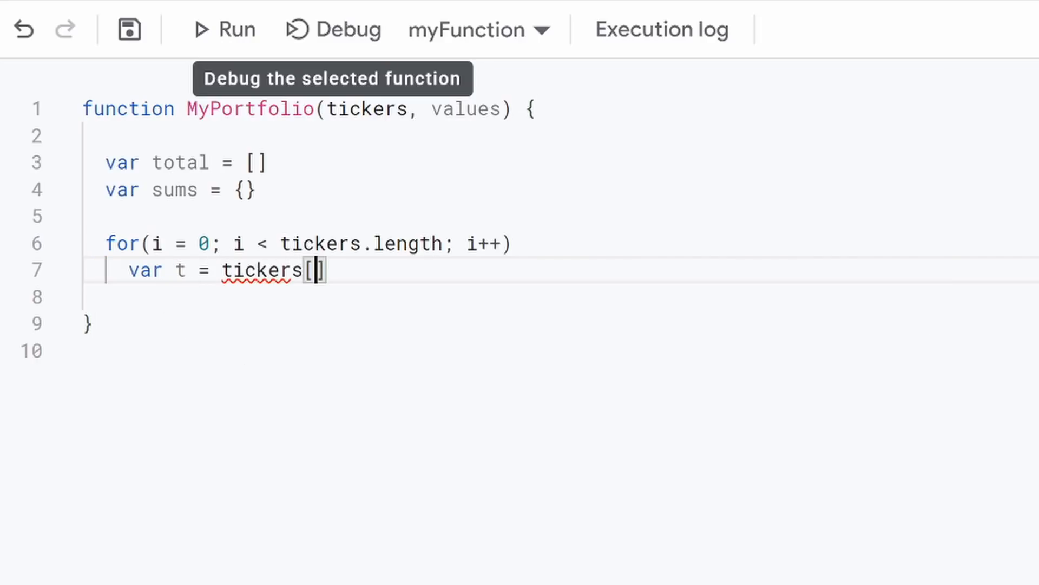
text(i])
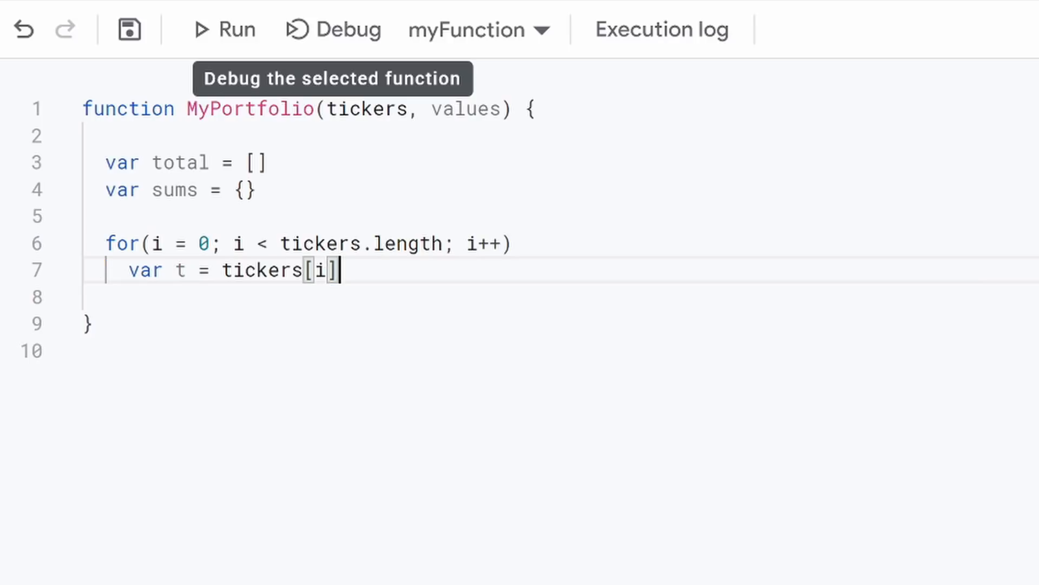
text(.to)
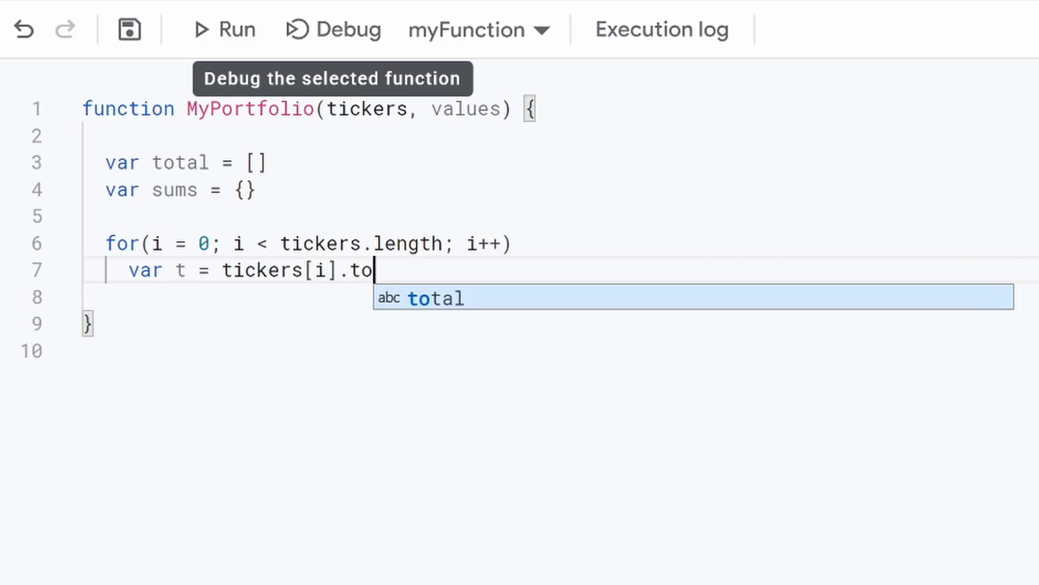
text(String)
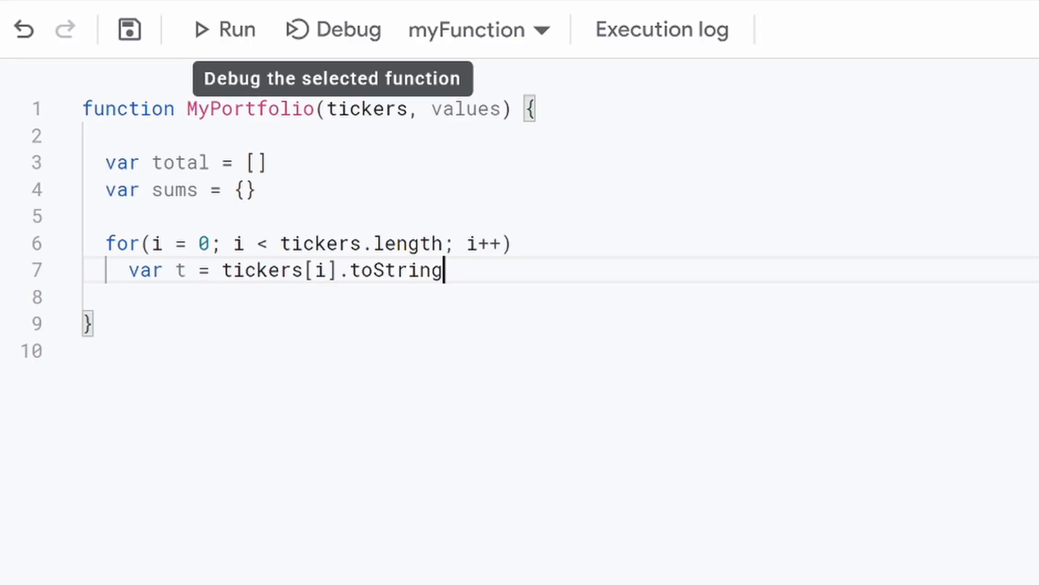
text(()
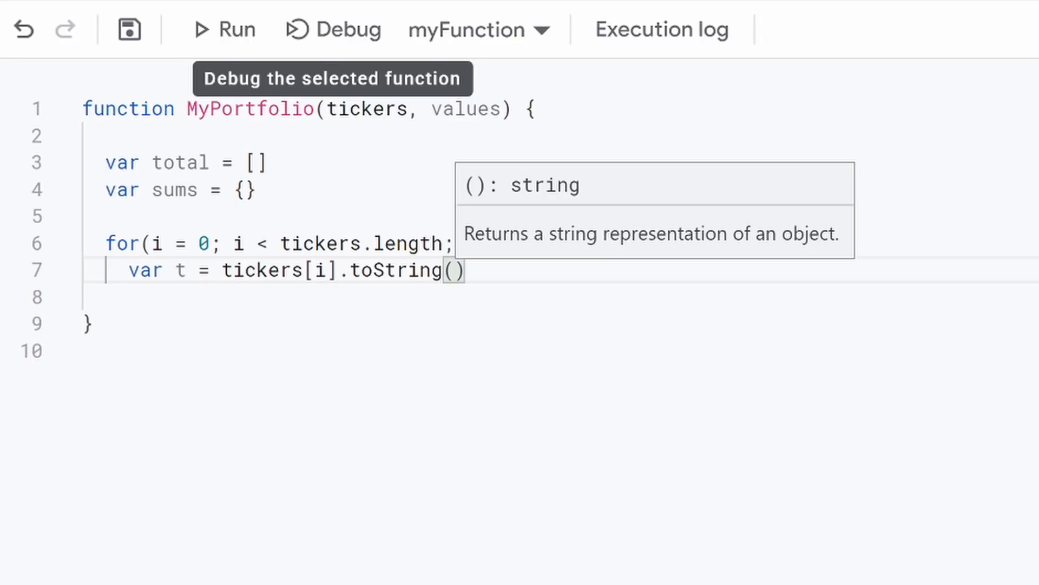
text())
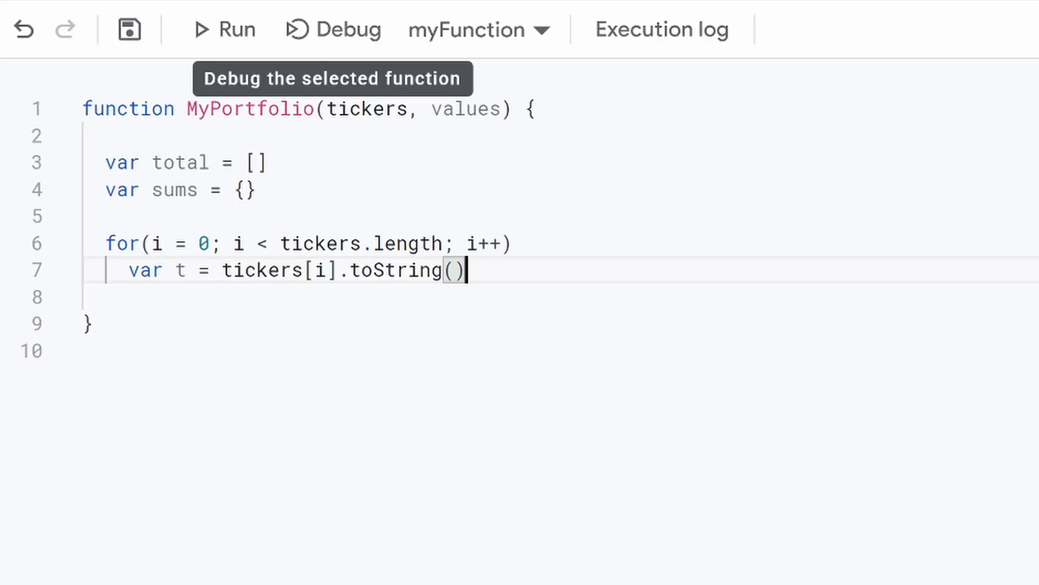
- Insert a blank line between the for loop header and the declaration of t
click(513, 243)
key(Return)
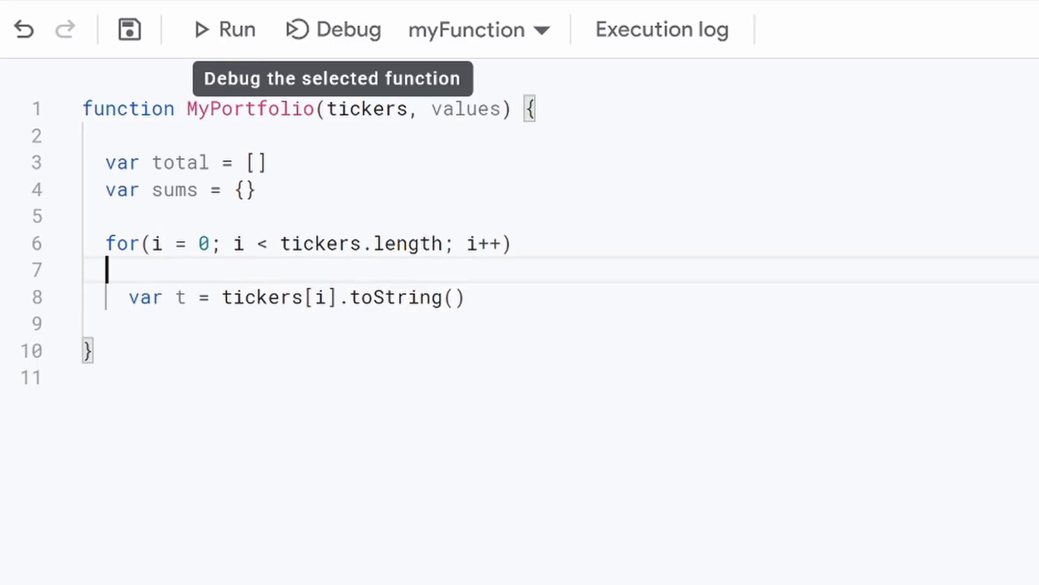
drag(373, 297, 432, 297)
key(shift+Right)
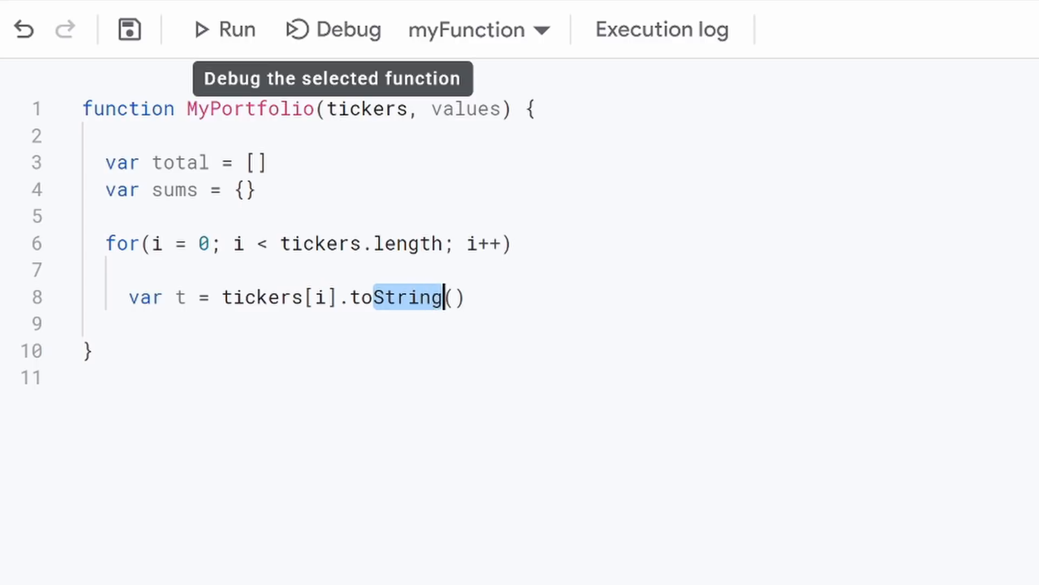
key(End)
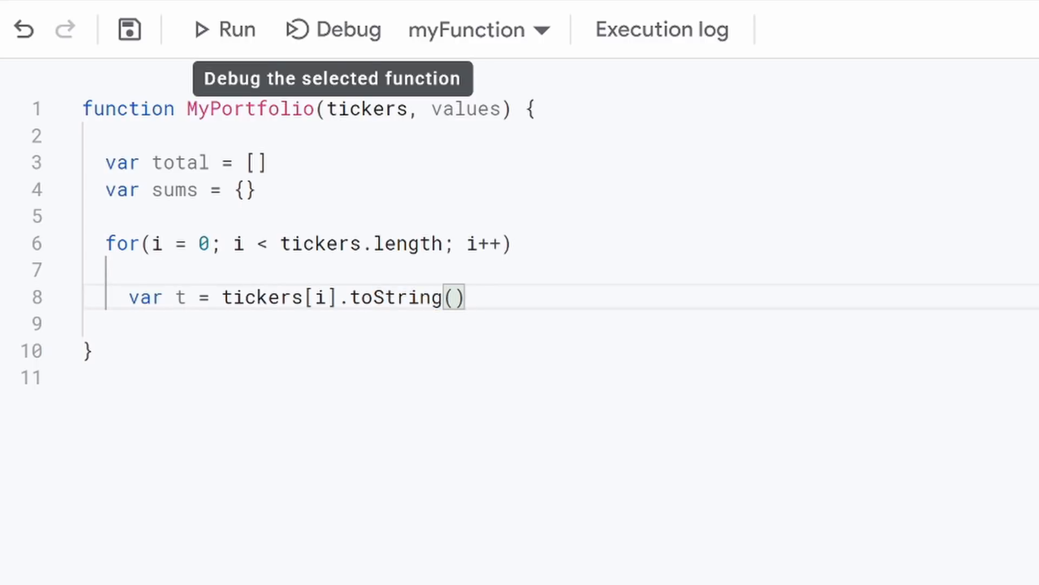
- Add an if statement with the condition t != "" inside the loop, leaving a blank line below the declaration of t
key(Return)
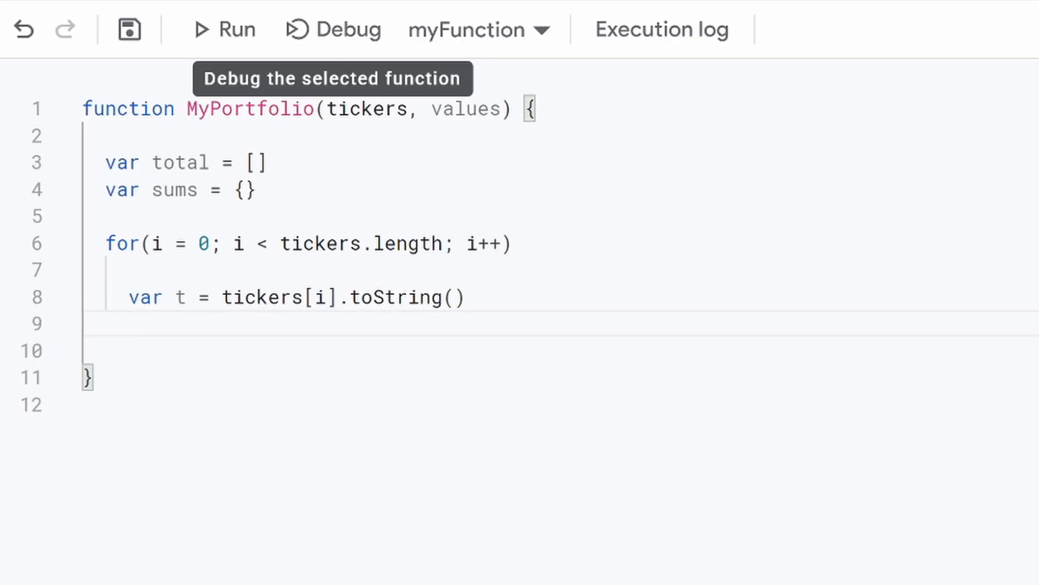
key(Return)
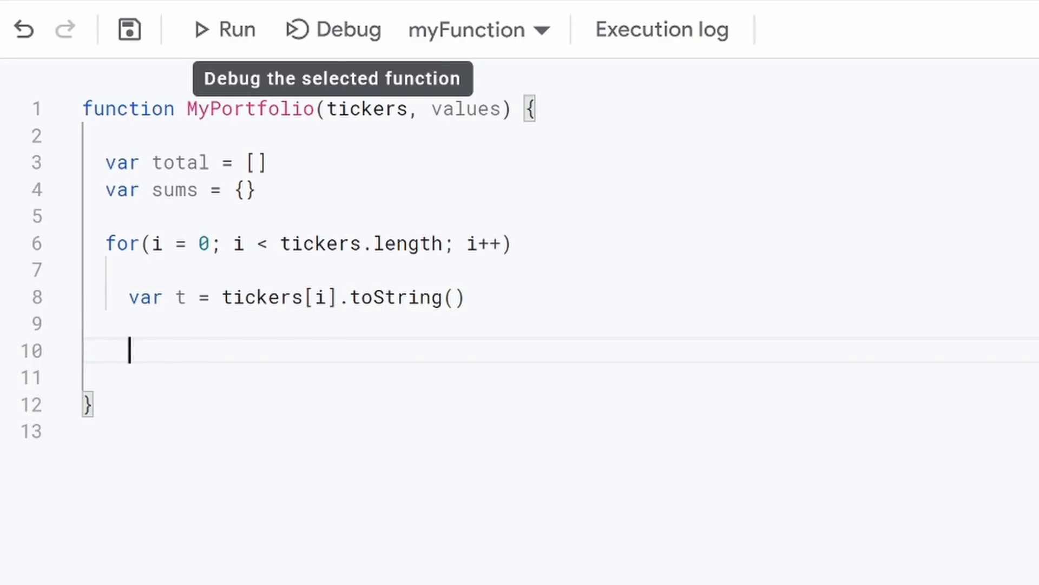
text(if)
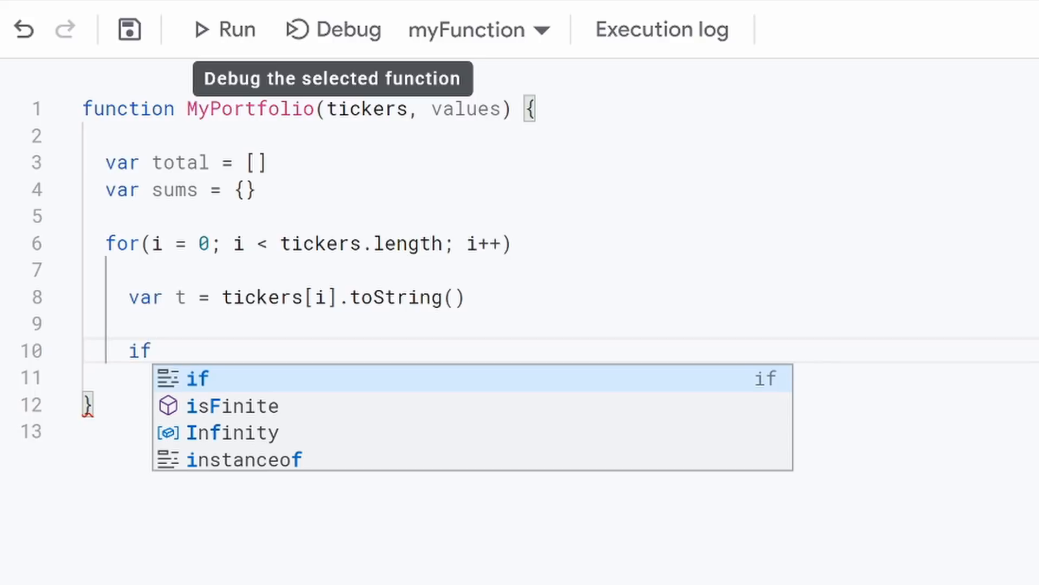
text(()
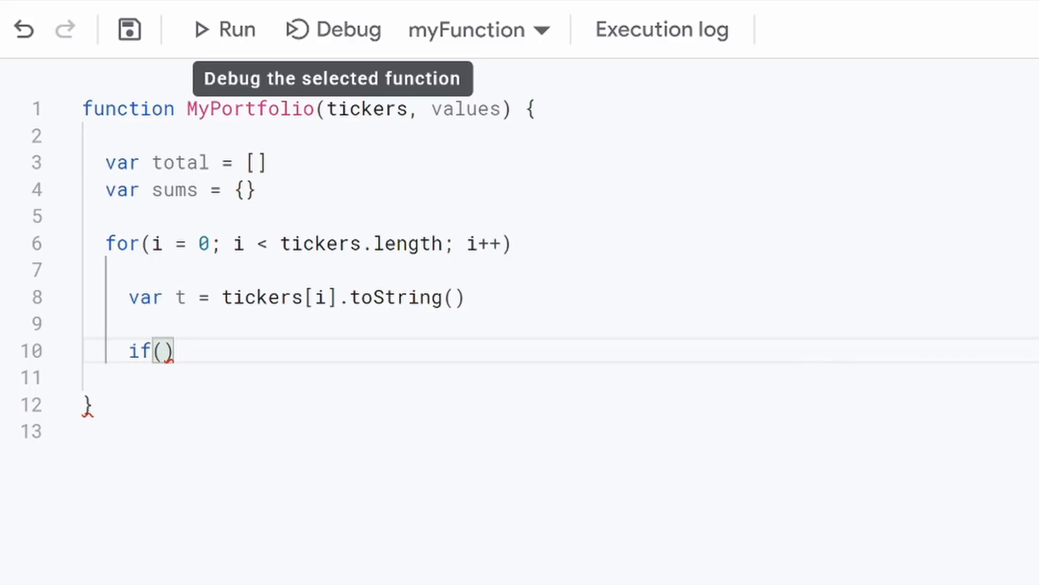
text(t)
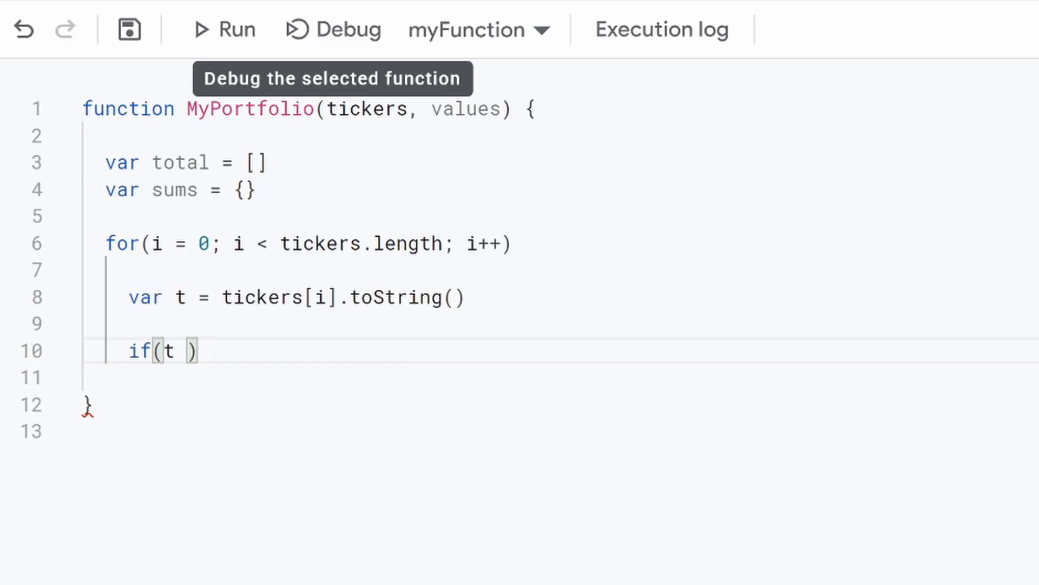
text(1)
key(BackSpace)
text(!=)
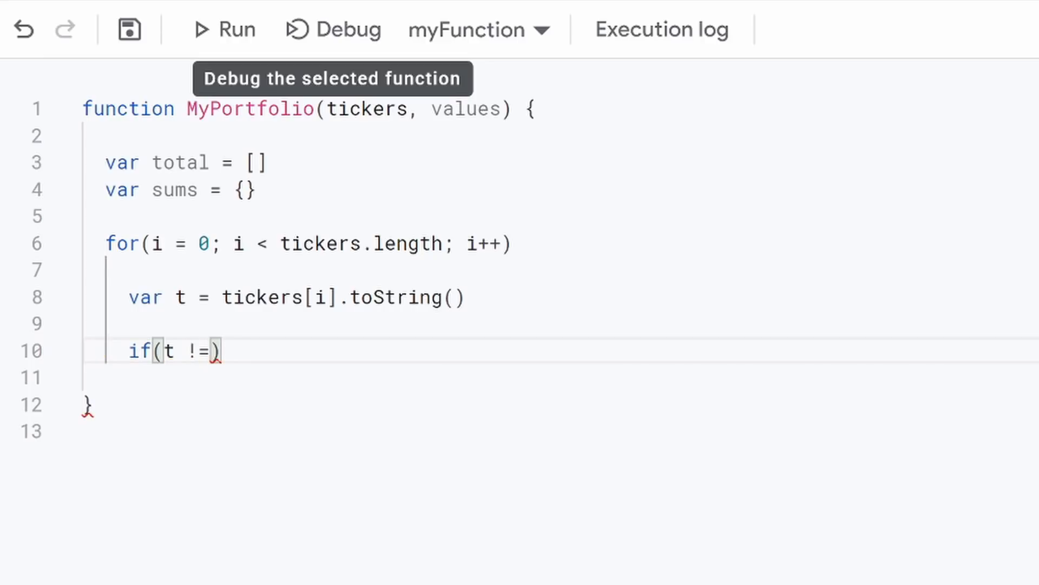
text( ")
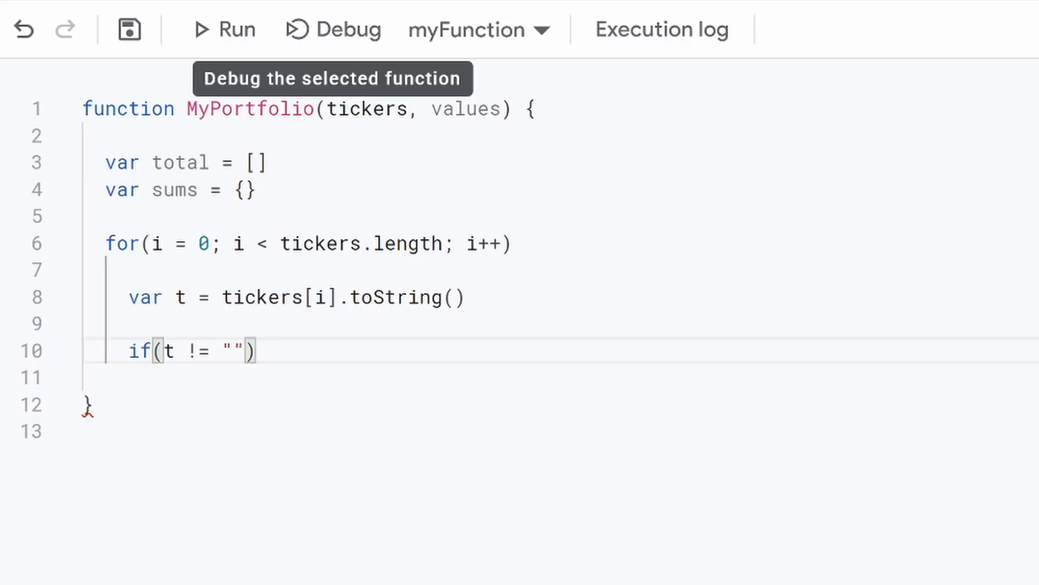
- Enter Cash between the quotes so the if condition reads t != "Cash"
text(cash)
key(BackSpace)
key(BackSpace)
key(BackSpace)
key(BackSpace)
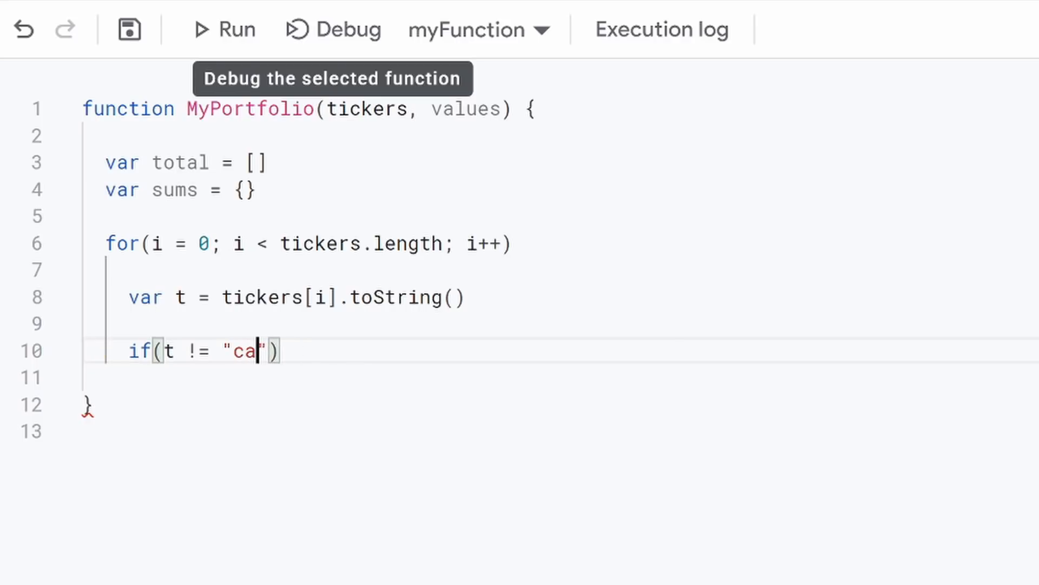
text(Cash)
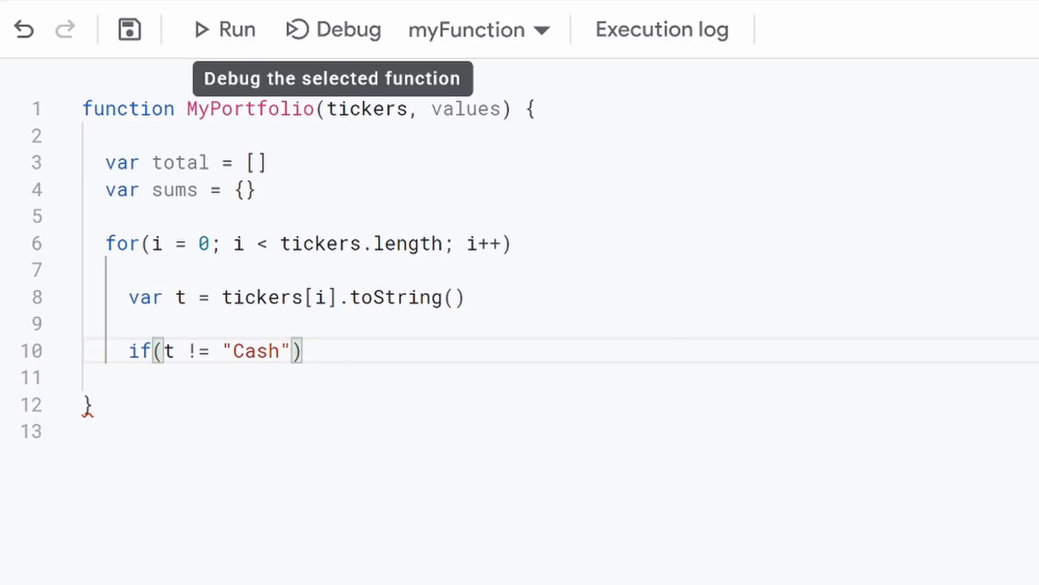
- Open a curly-brace block after the "Cash" condition, with a blank line at the start of its body
key(Right)
key(Right)
text({)
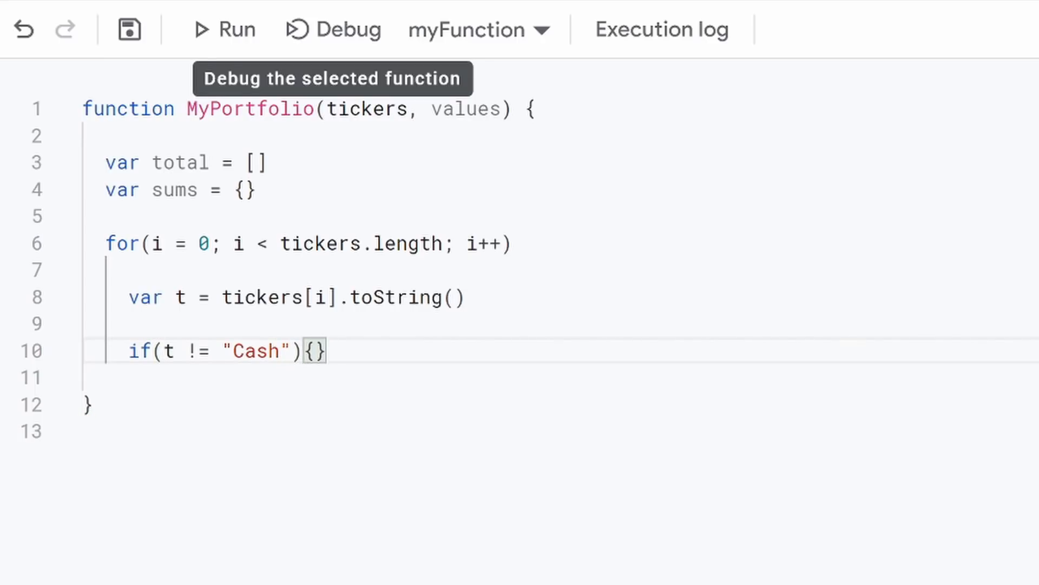
key(Return)
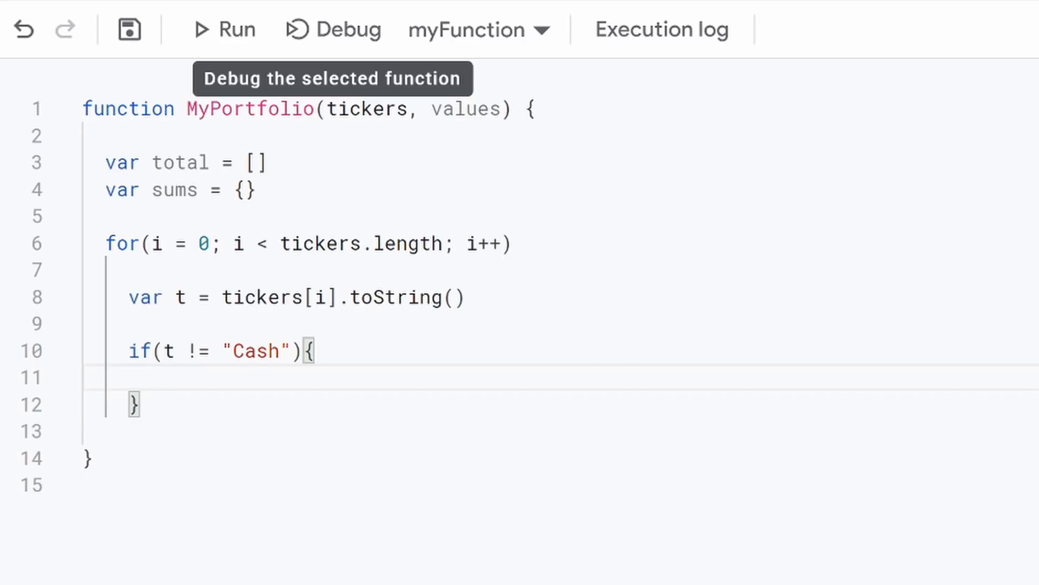
key(Return)
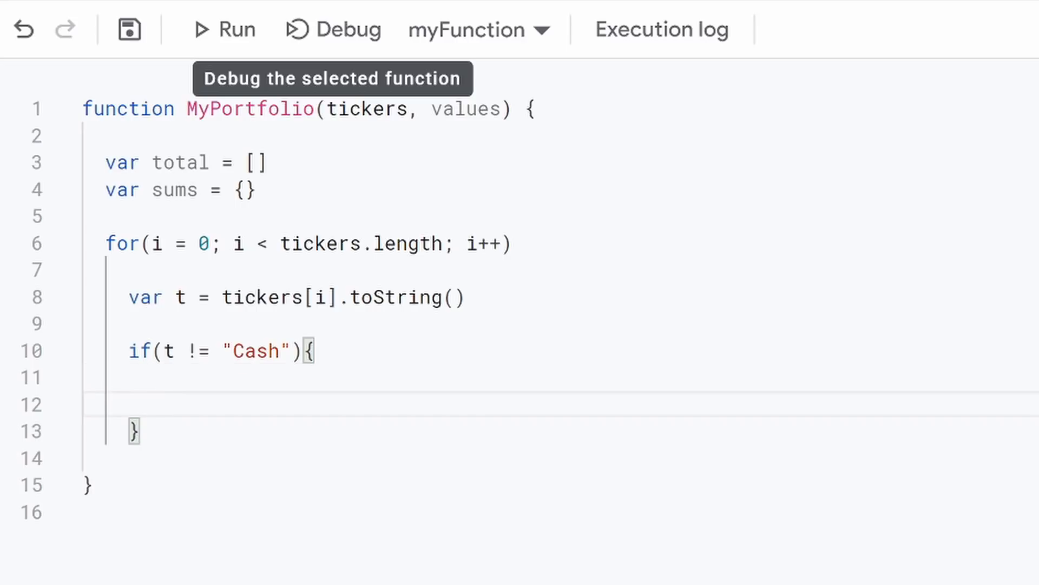
- Add a nested if statement with the condition t in sums and a pair of curly braces inside the "Cash" check
text(if)
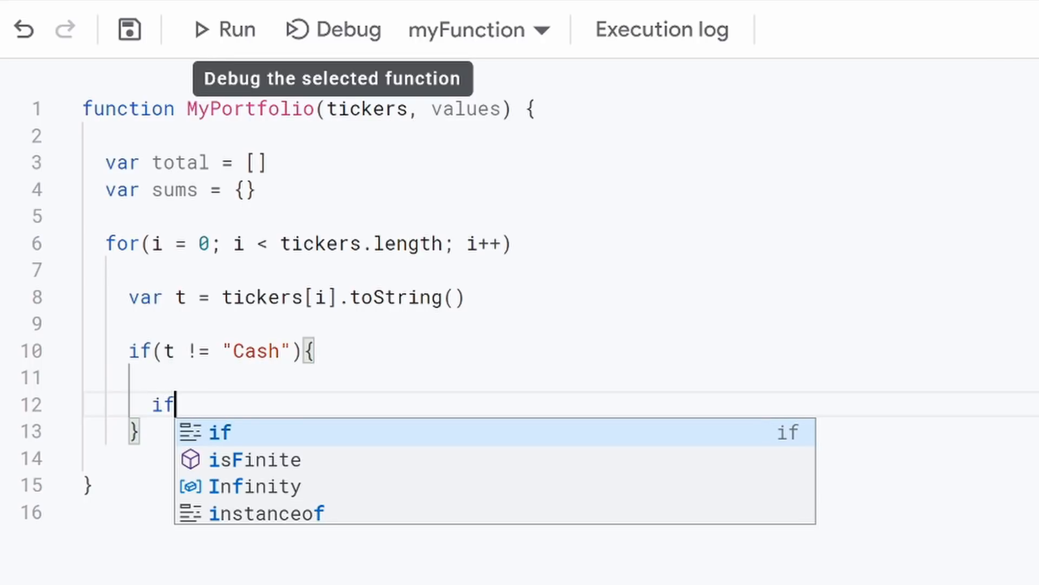
text((t)
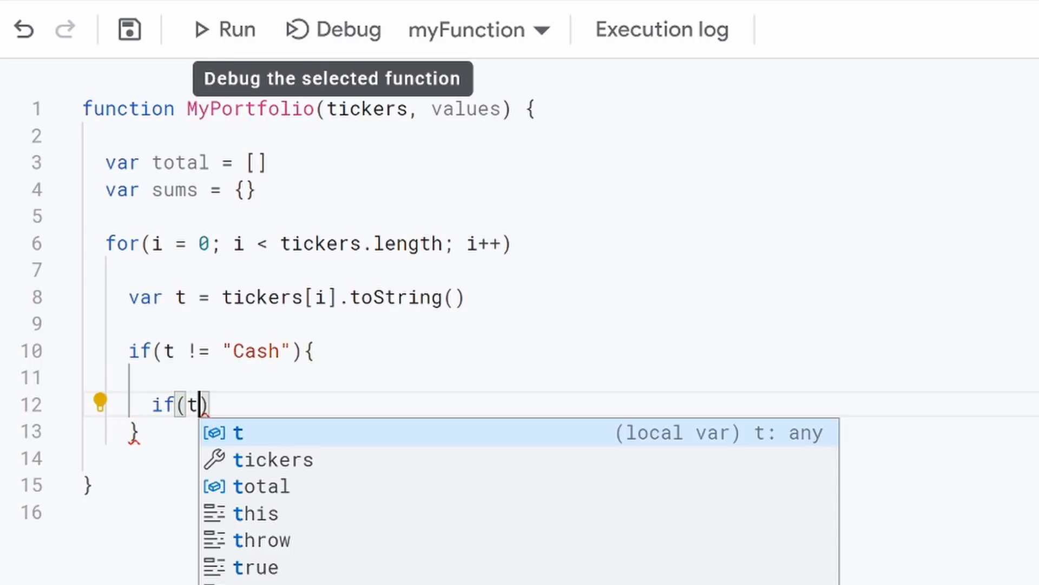
text( in )
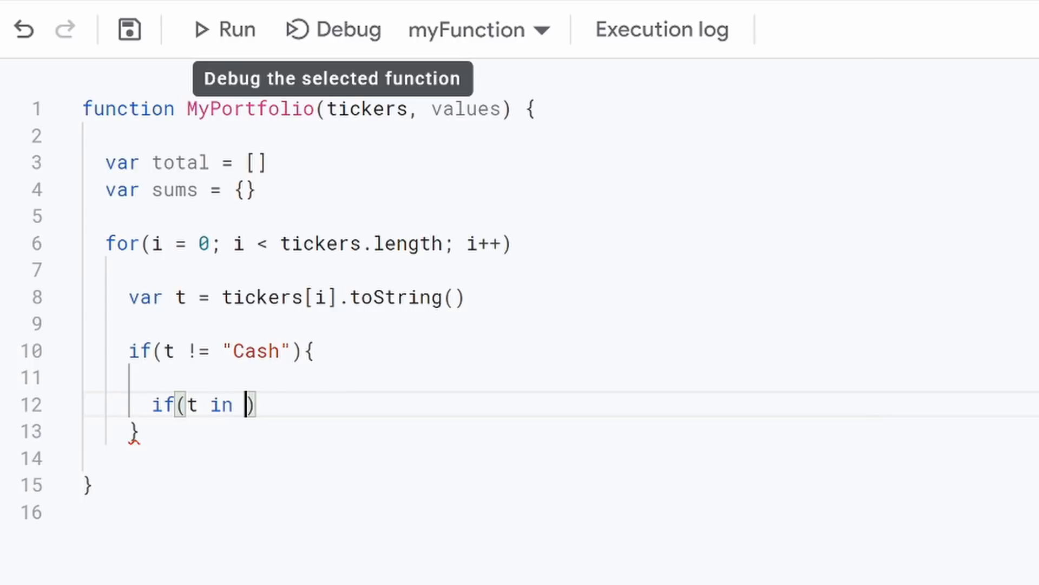
text(sums))
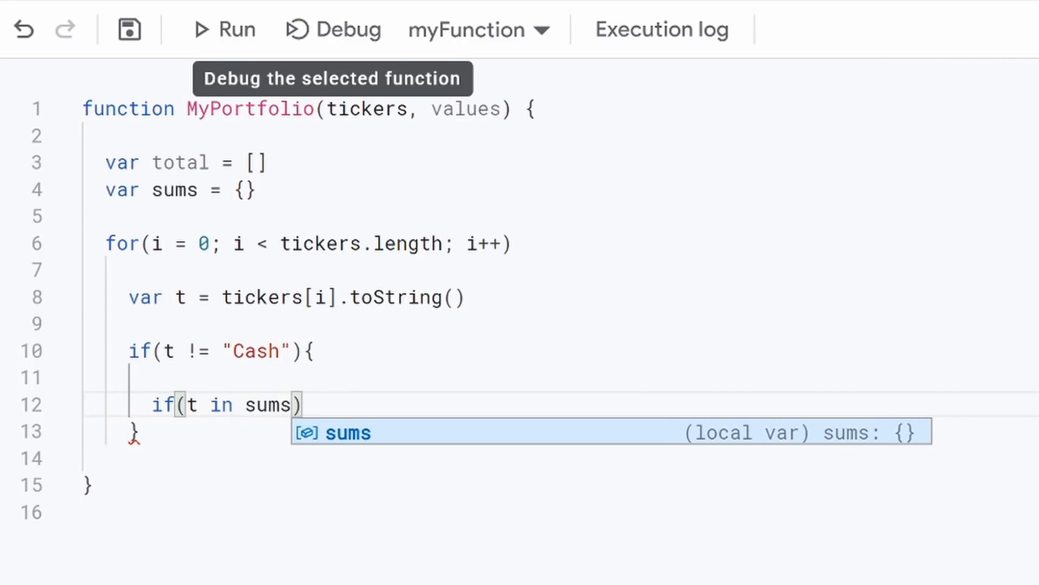
key(Right)
key(Left)
text({)
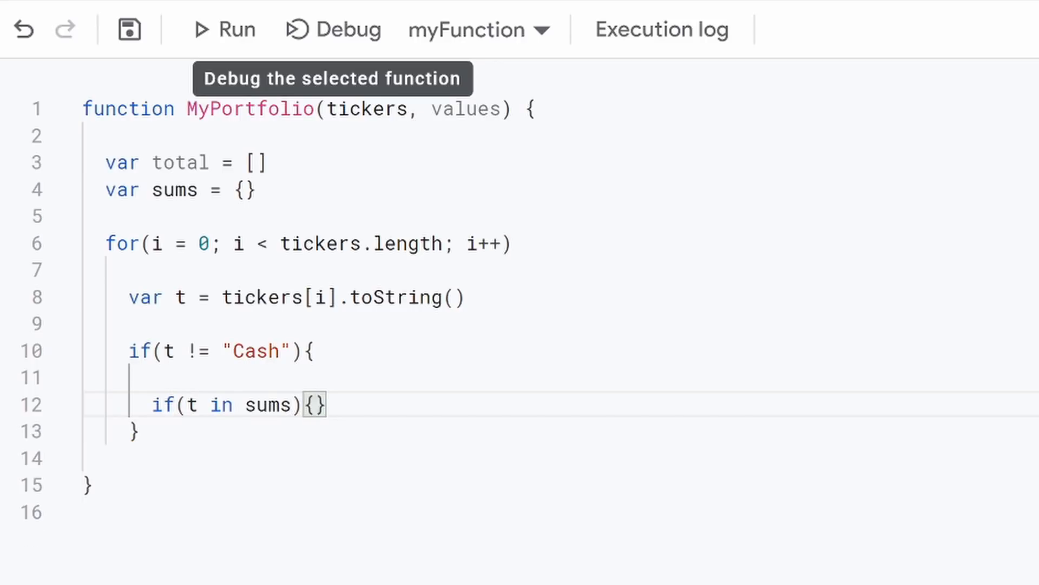
- Write sums[t] += Number(values[i]) on its own line inside the nested if block
key(Return)
text(s)
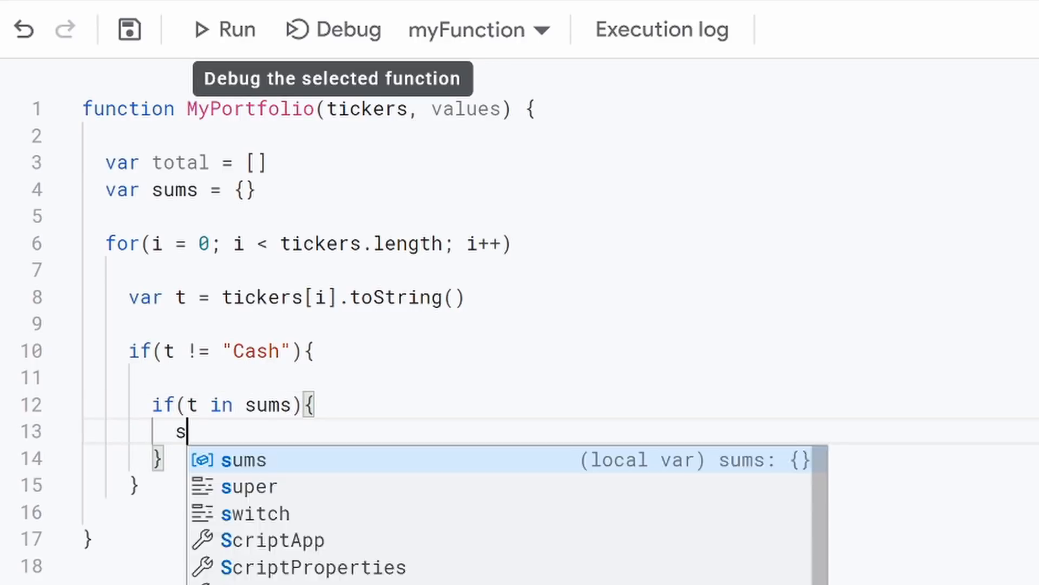
text(ums[t)
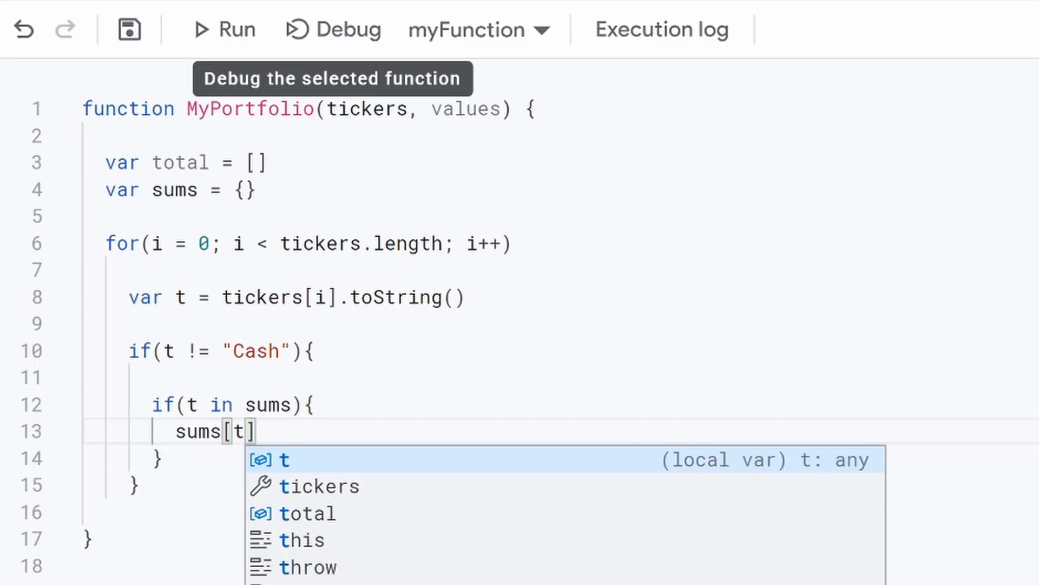
text(] +)
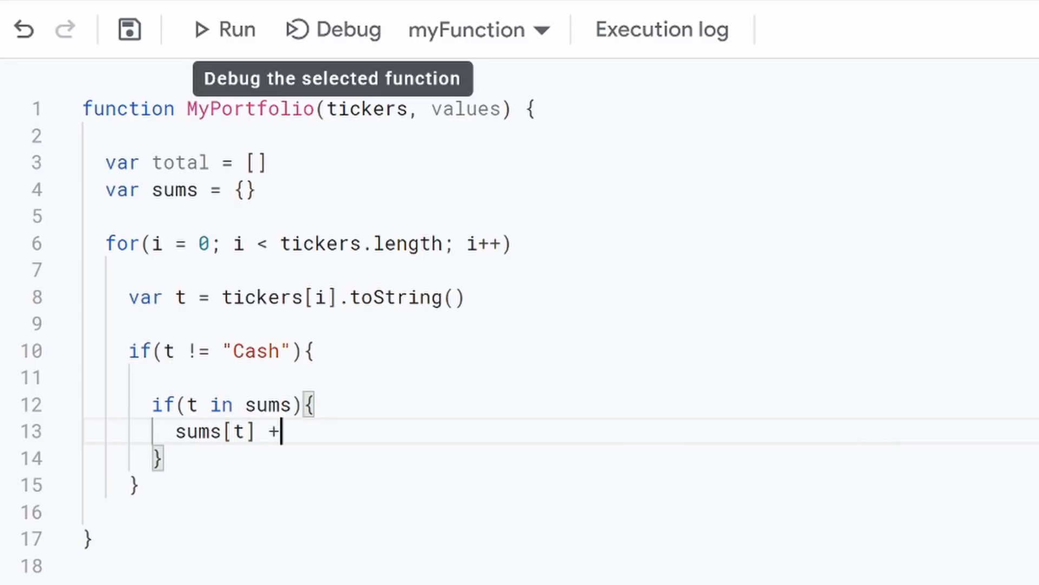
text(= Numb)
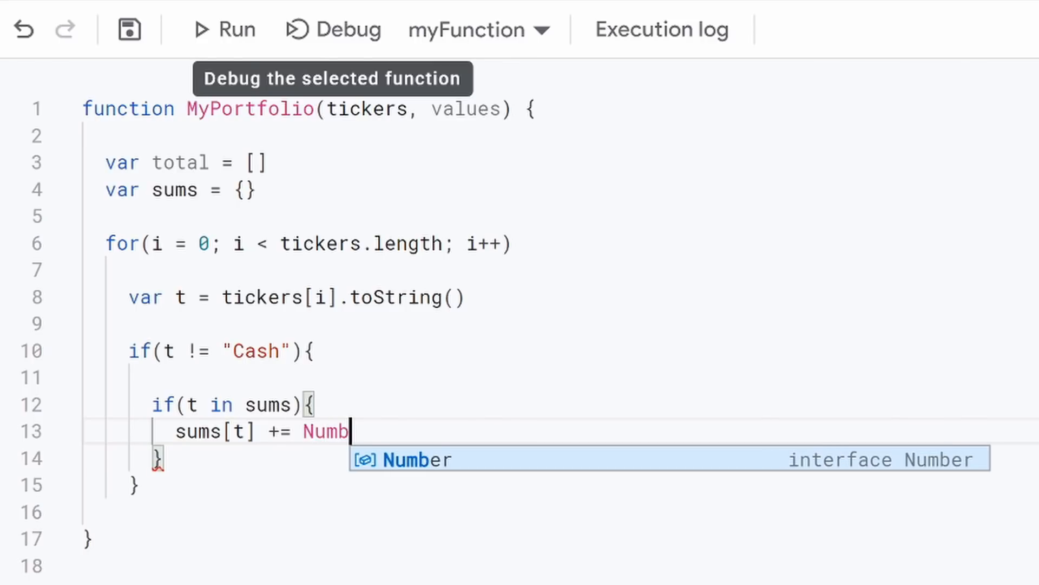
text(er)
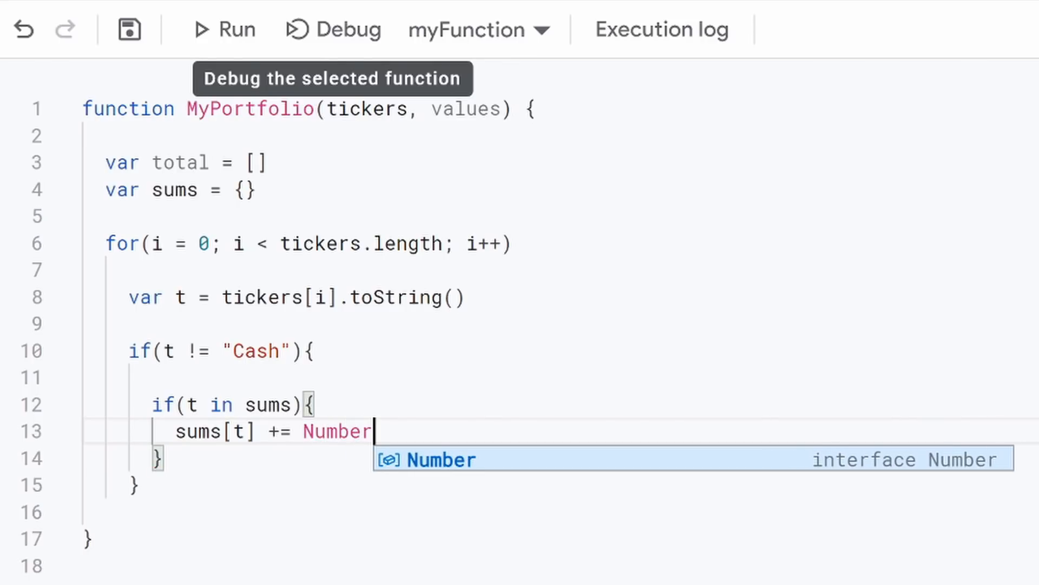
text((v)
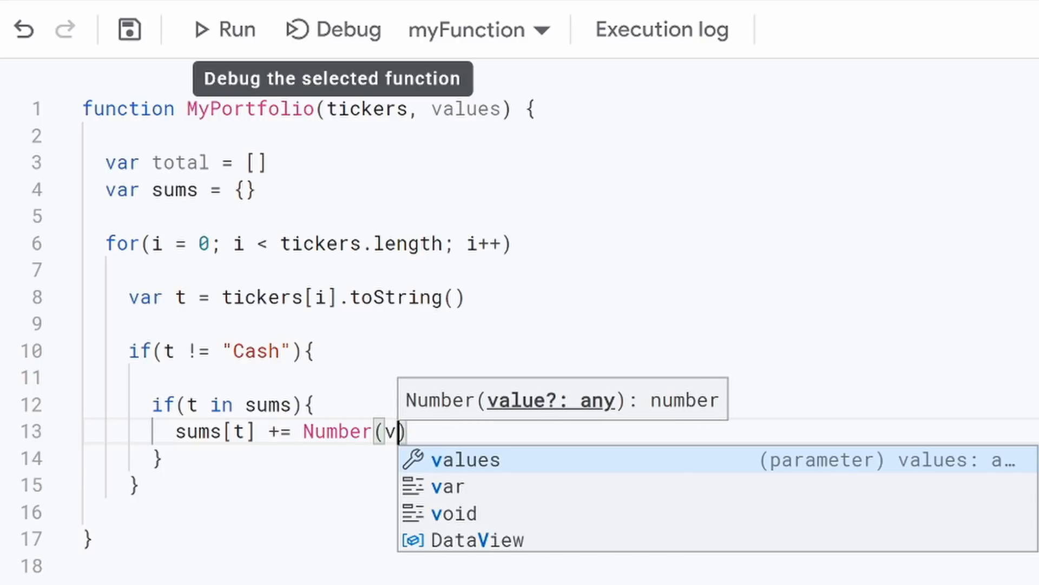
text(alues)
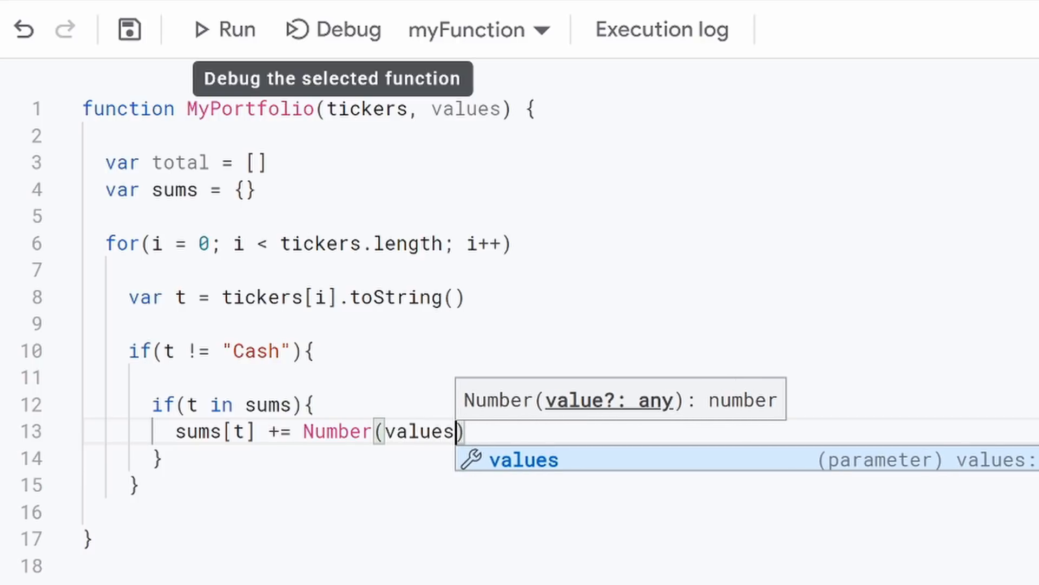
text([i)
key(BackSpace)
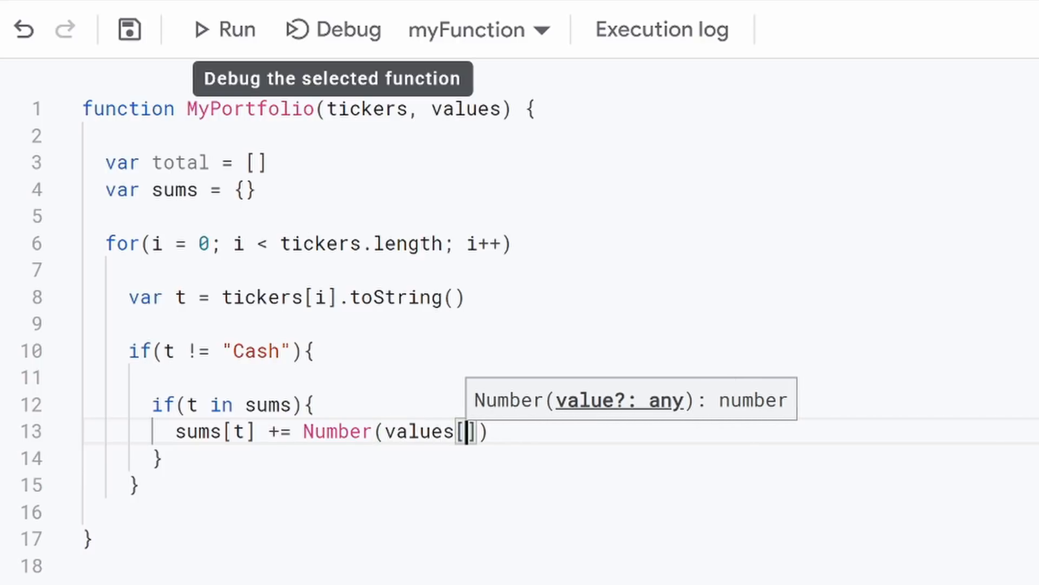
text(i]))
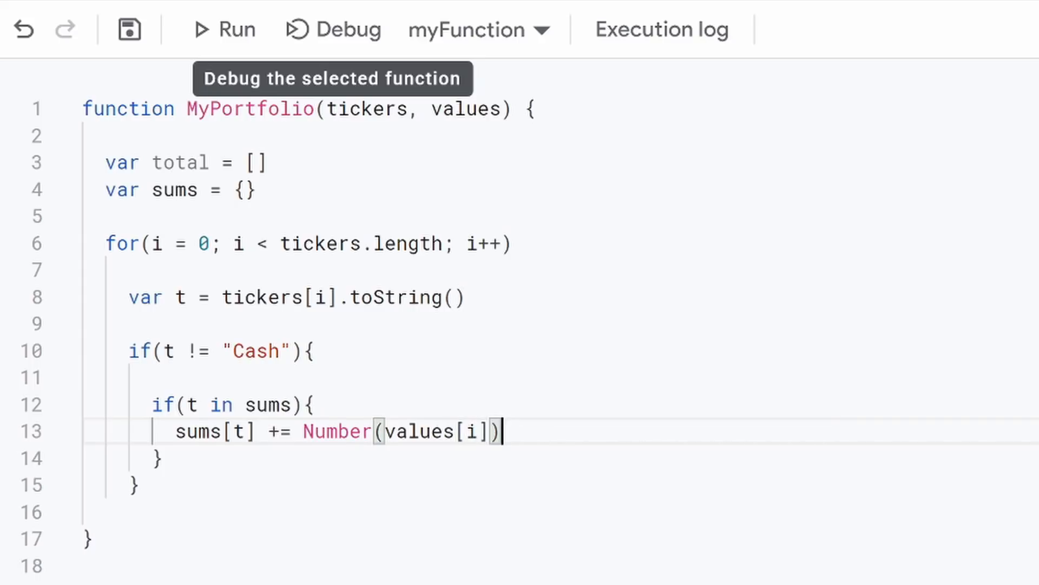
- Add an else block with curly braces on the line below the nested if block's closing brace
key(Down)
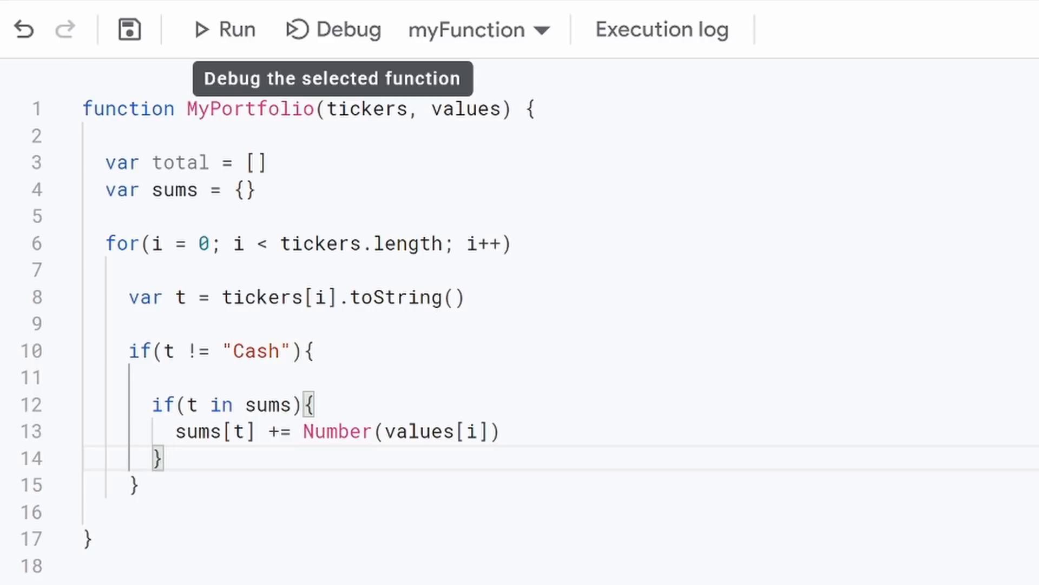
key(Return)
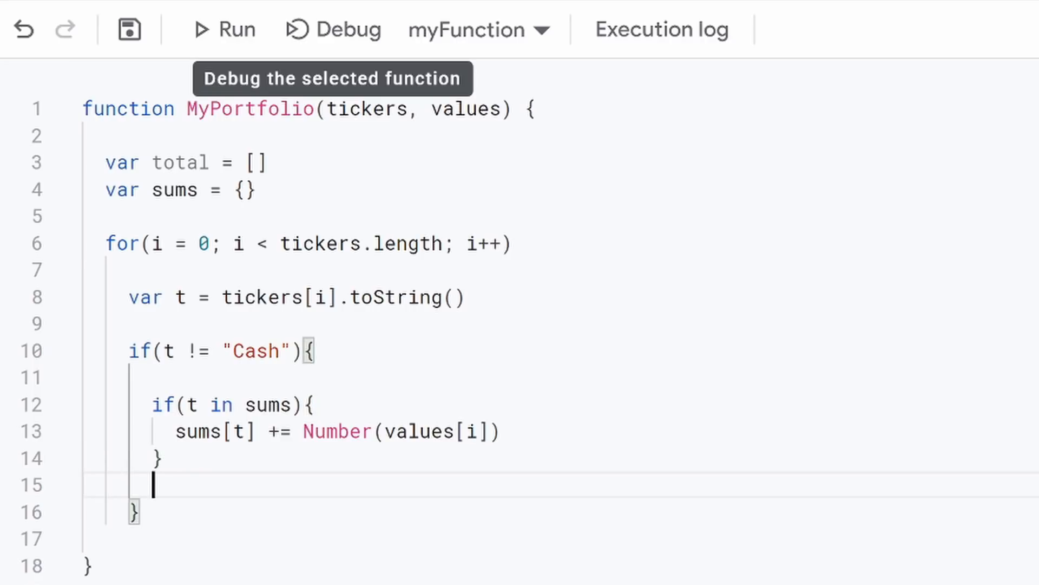
text(else)
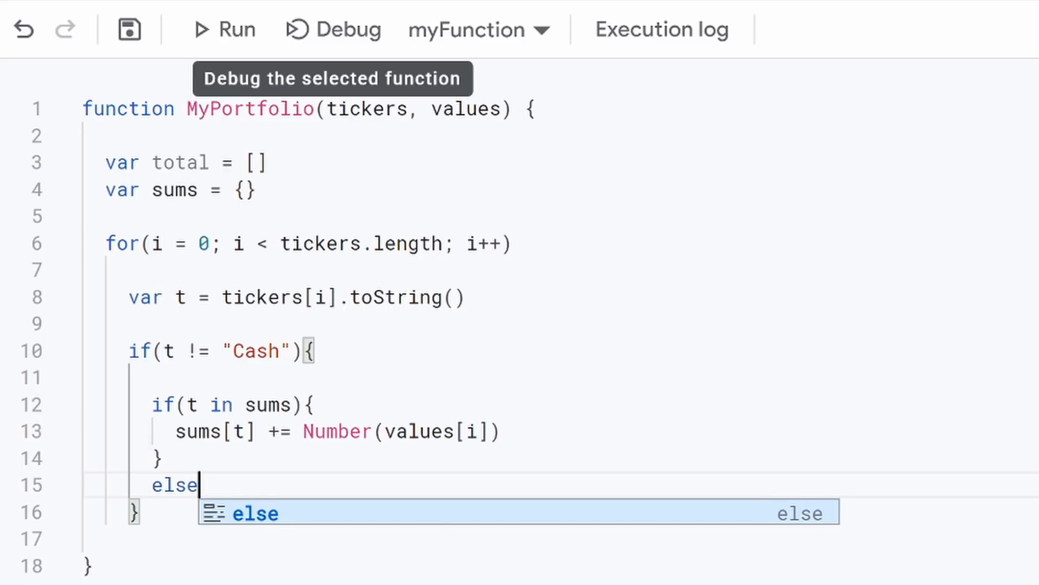
text({)
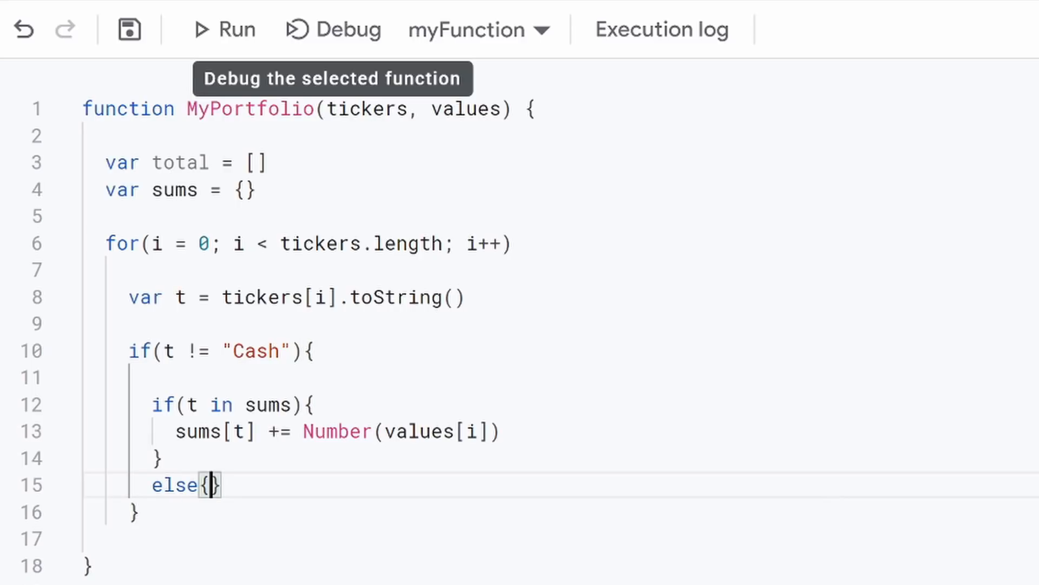
key(Return)
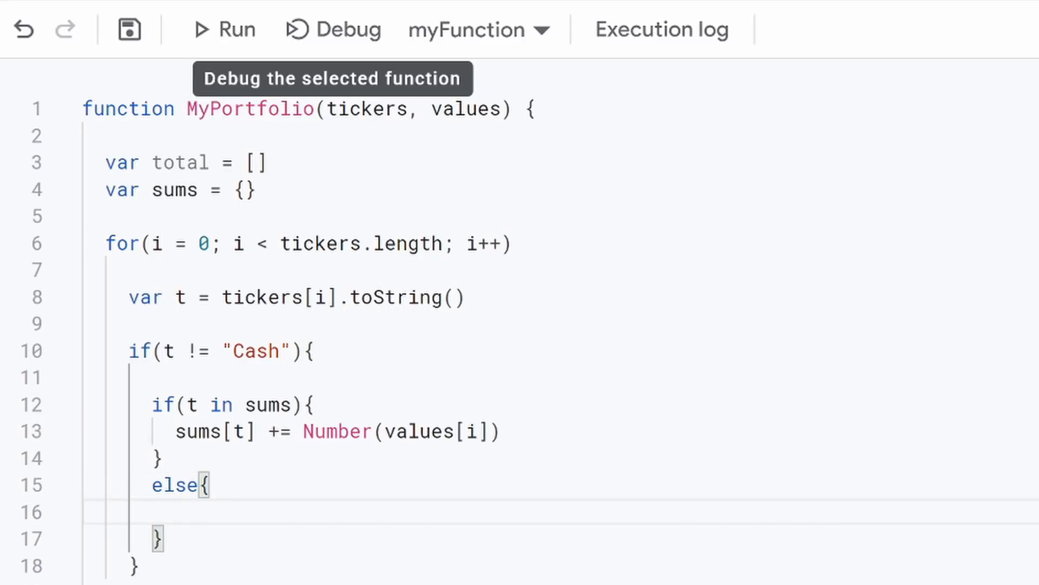
- Begin the else block's statement with sums[t] = Number
text(sums[t)
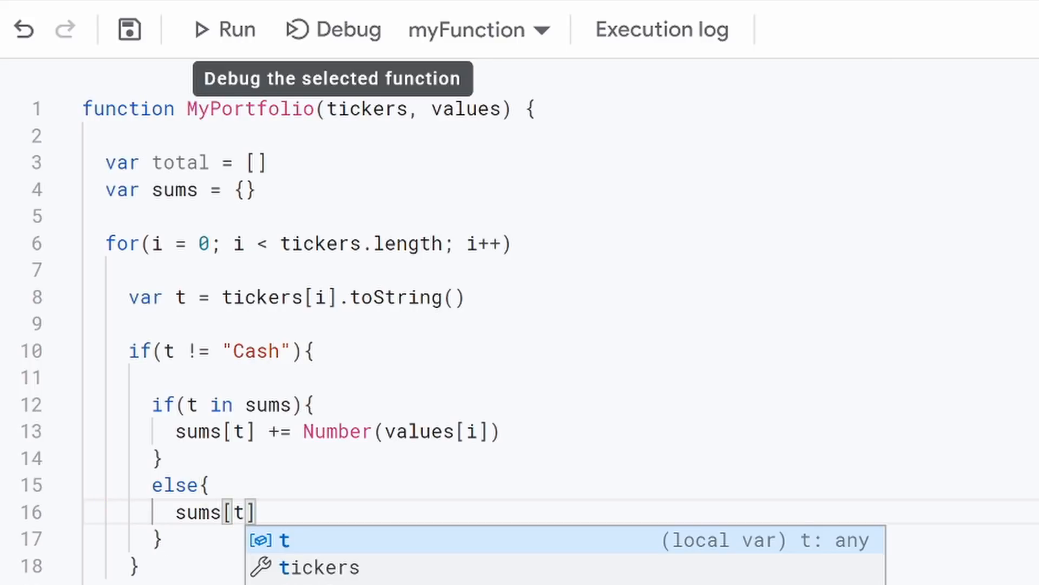
text(] = )
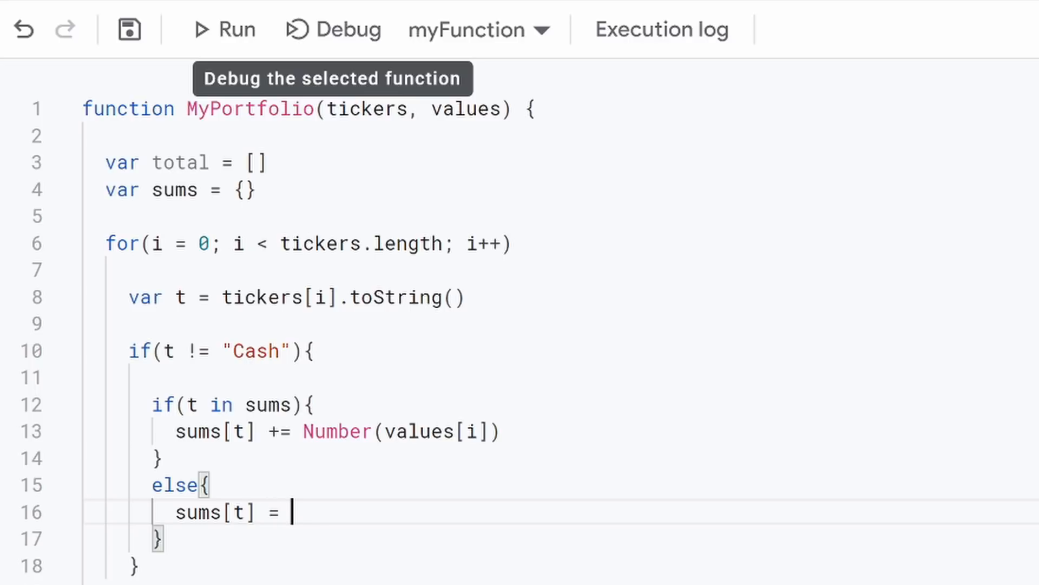
text(Number)
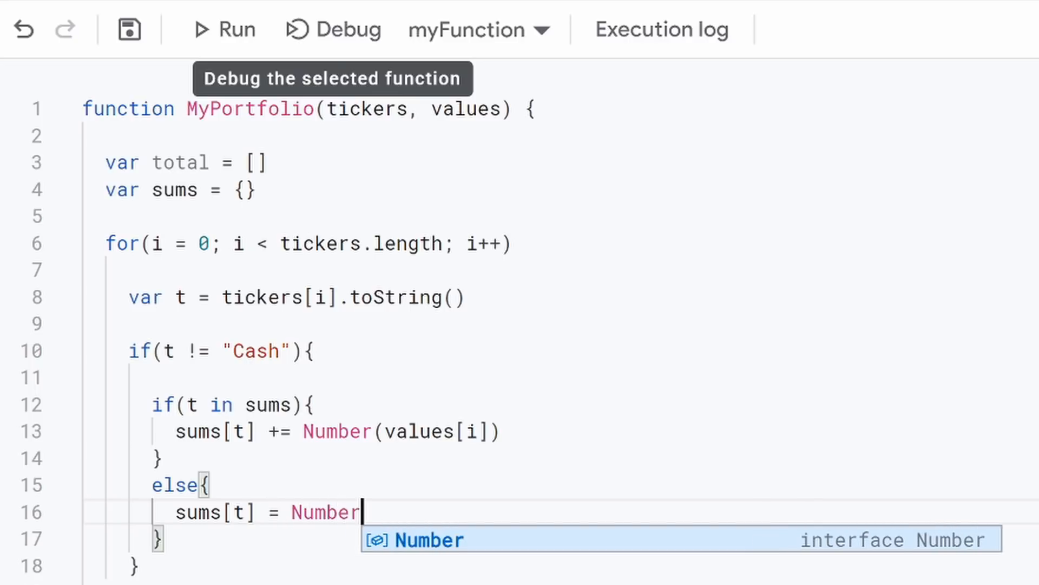
text(9)
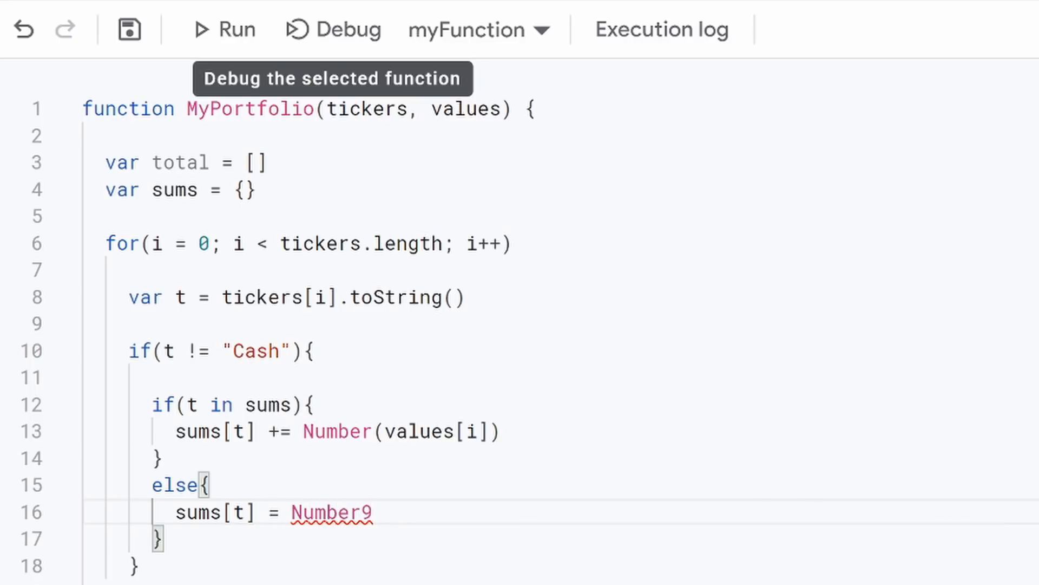
text(values[1)
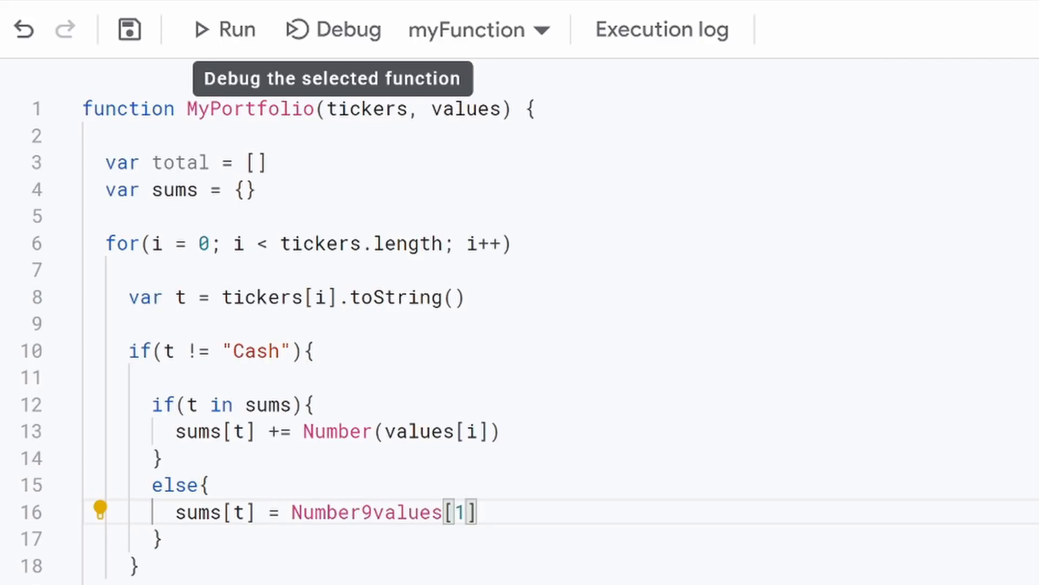
key(BackSpace)
key(BackSpace)
key(BackSpace)
key(BackSpace)
key(BackSpace)
key(BackSpace)
key(BackSpace)
key(BackSpace)
key(BackSpace)
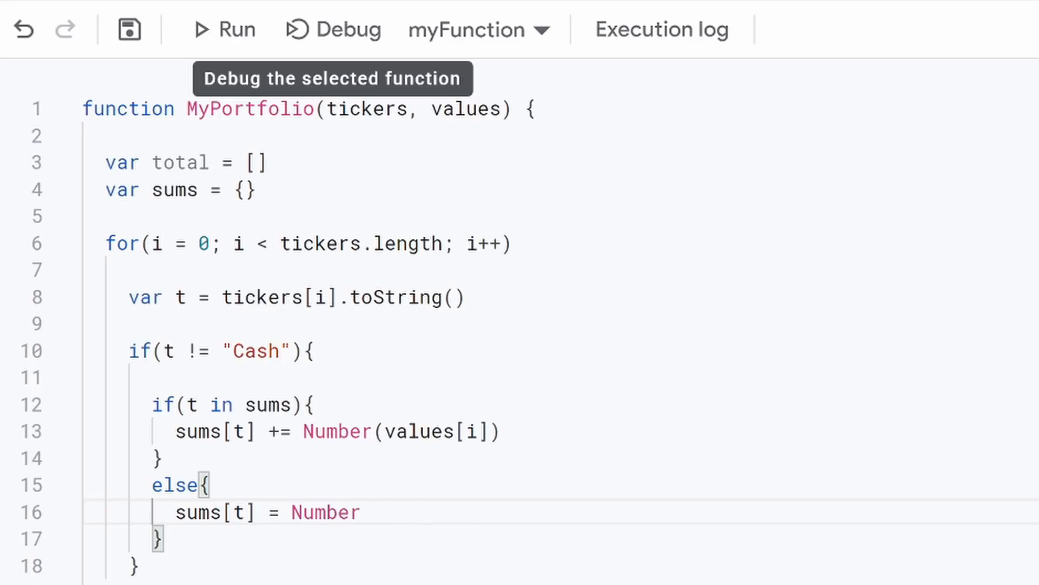
- Add the argument (values[i]) to Number in the else block's assignment
text(()
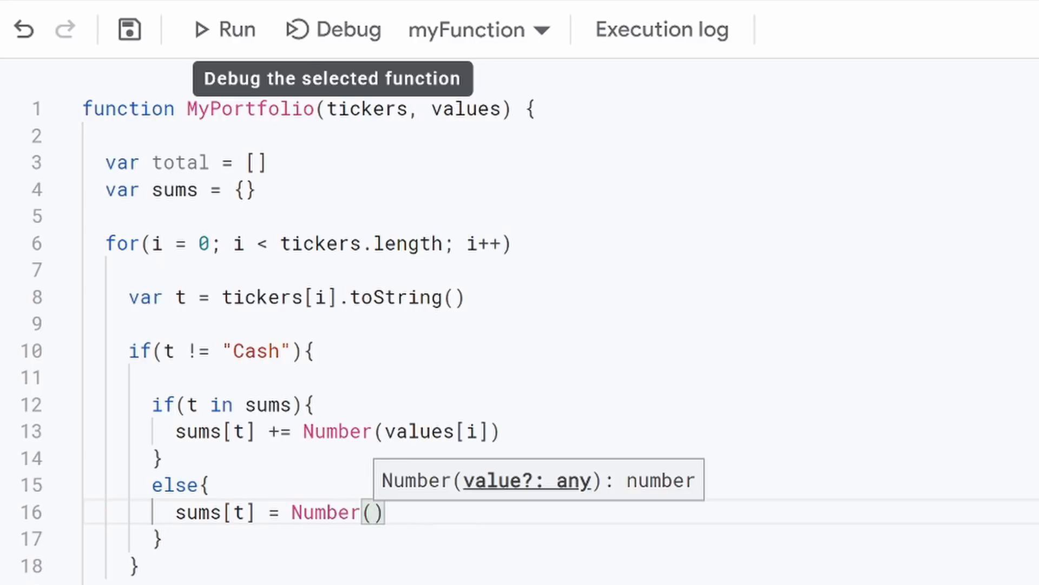
text(v)
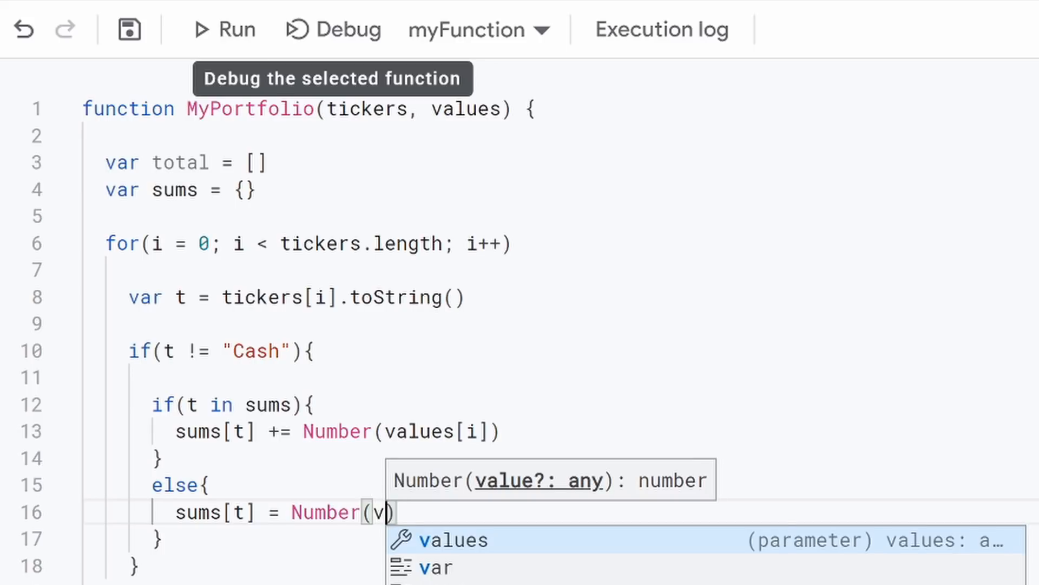
text(alues)
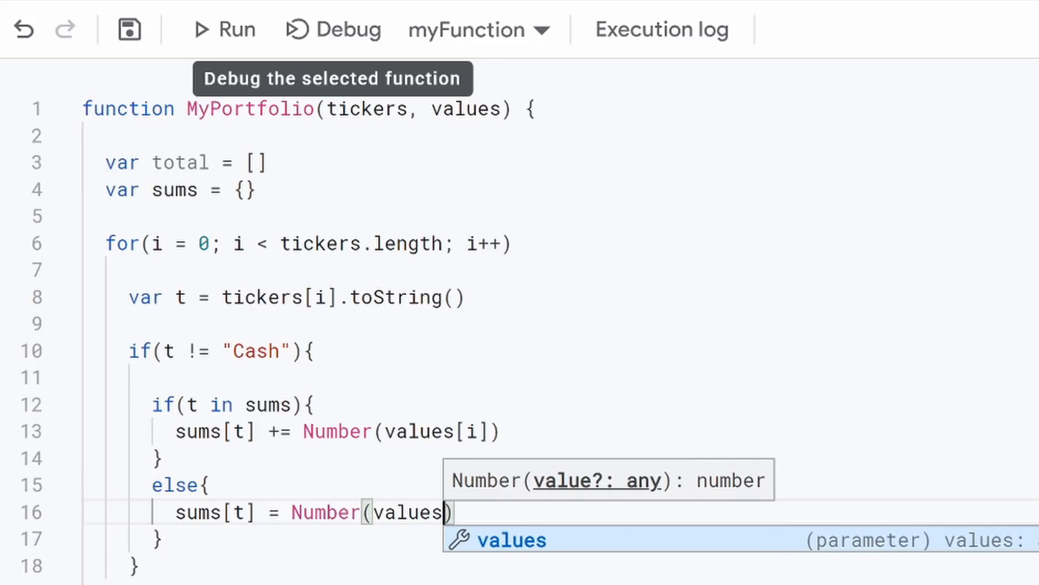
text([1)
key(BackSpace)
text(i)
key(Right)
key(Right)
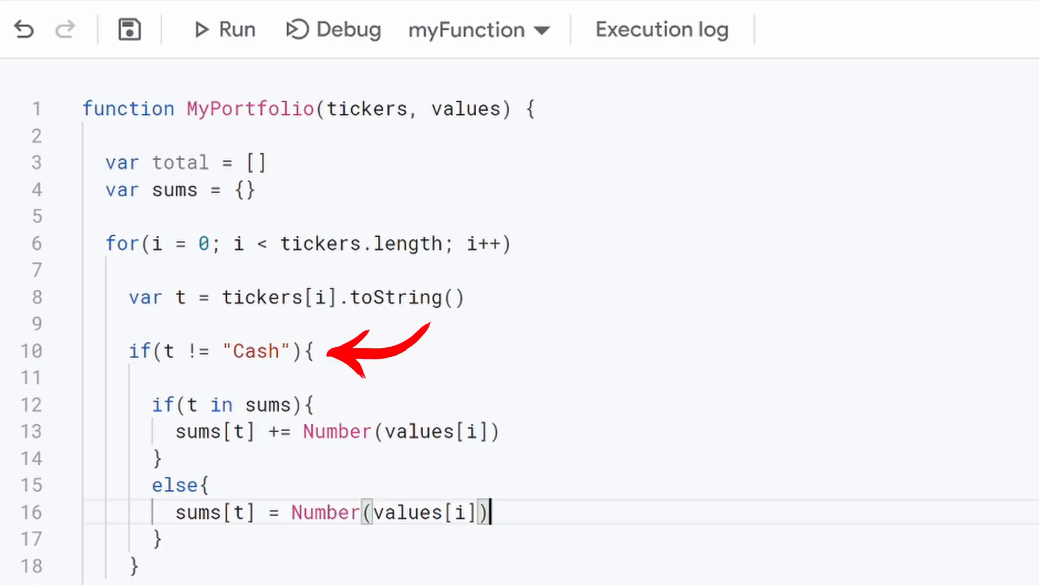
drag(164, 351, 176, 351)
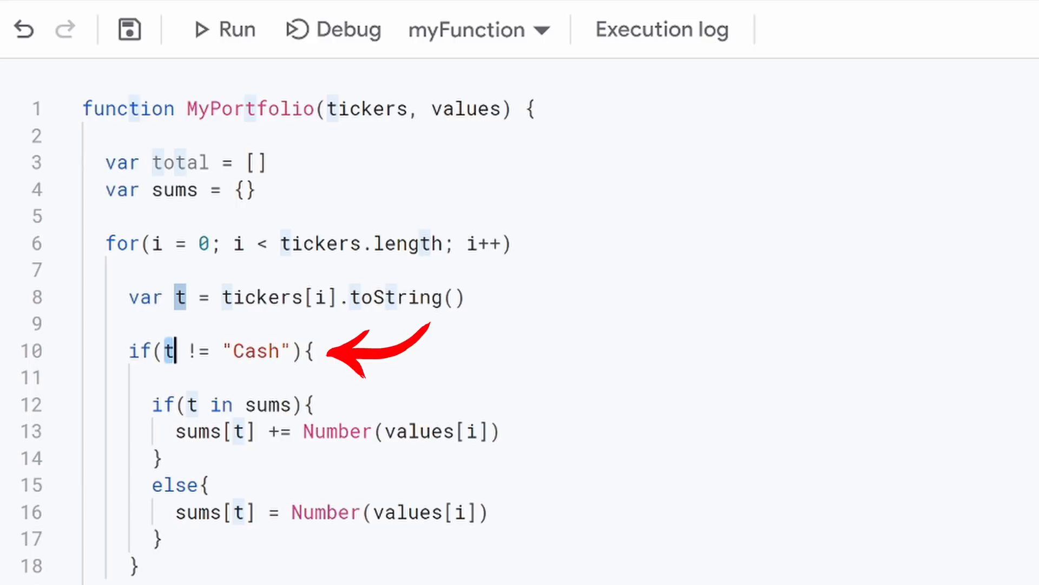
click(165, 350)
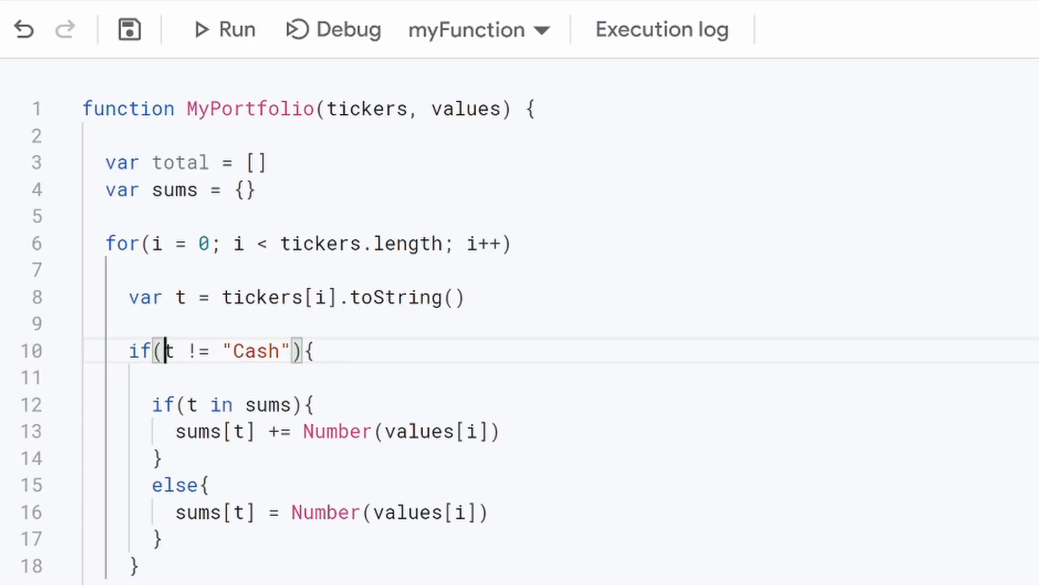
click(142, 566)
key(Return)
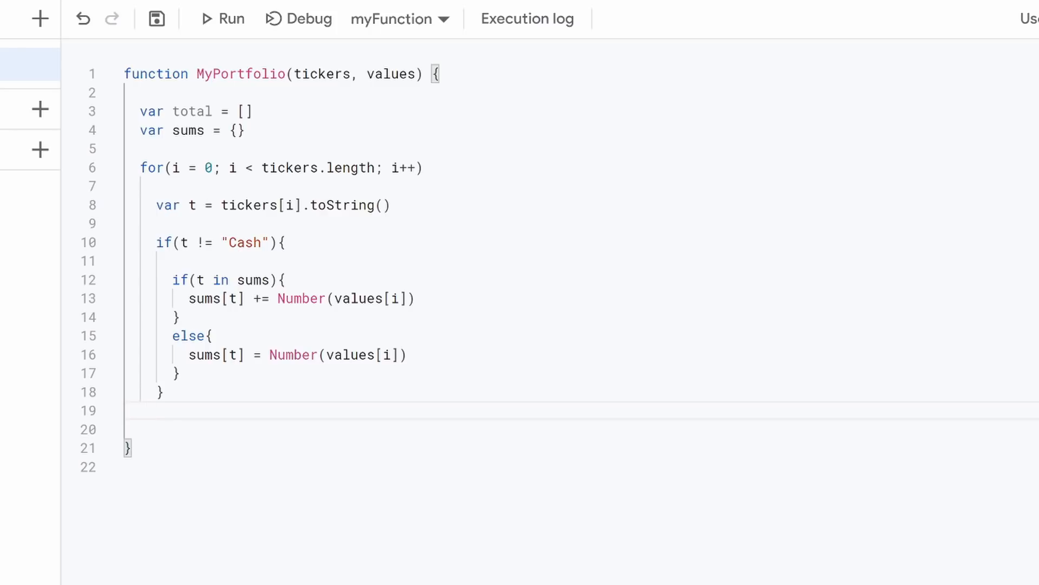
key(BackSpace)
key(BackSpace)
text(})
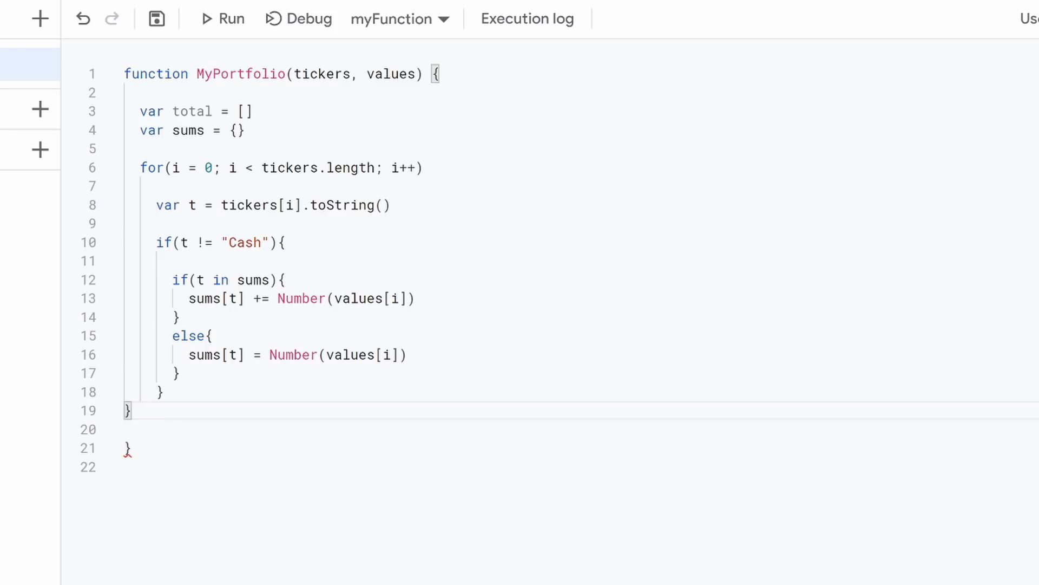
key(BackSpace)
key(BackSpace)
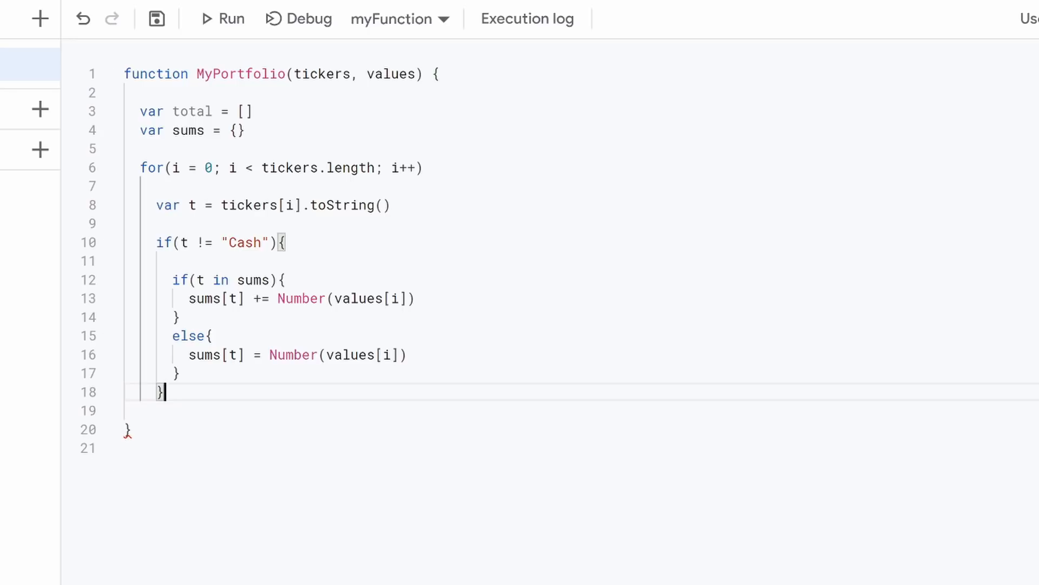
key(Return)
key(BackSpace)
key(BackSpace)
- Enclose the for loop's body in curly braces, opening after i++) and closing on line 19 below the Cash if block
click(424, 168)
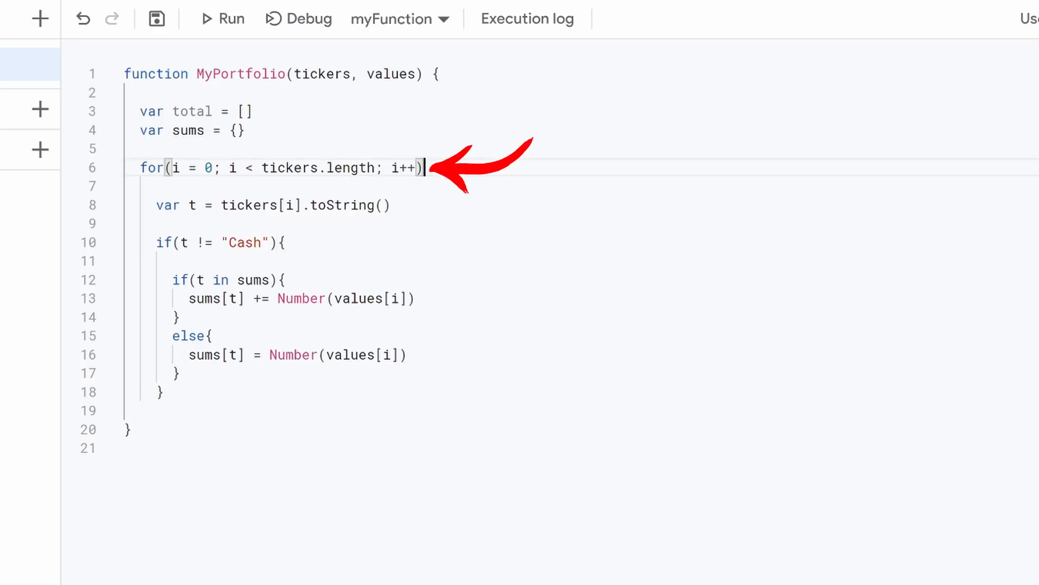
text({)
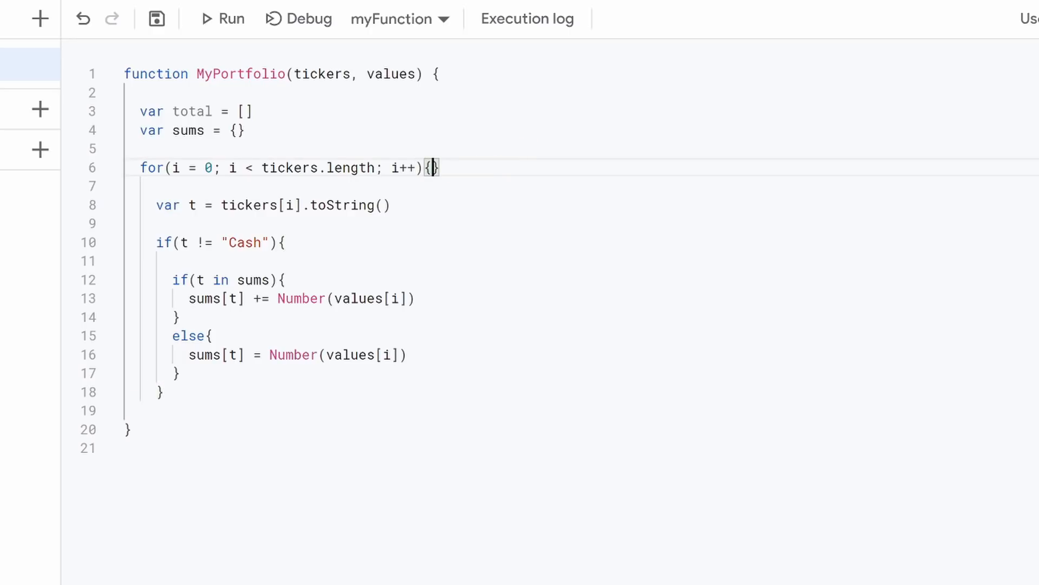
key(Right)
key(BackSpace)
click(142, 410)
text(})
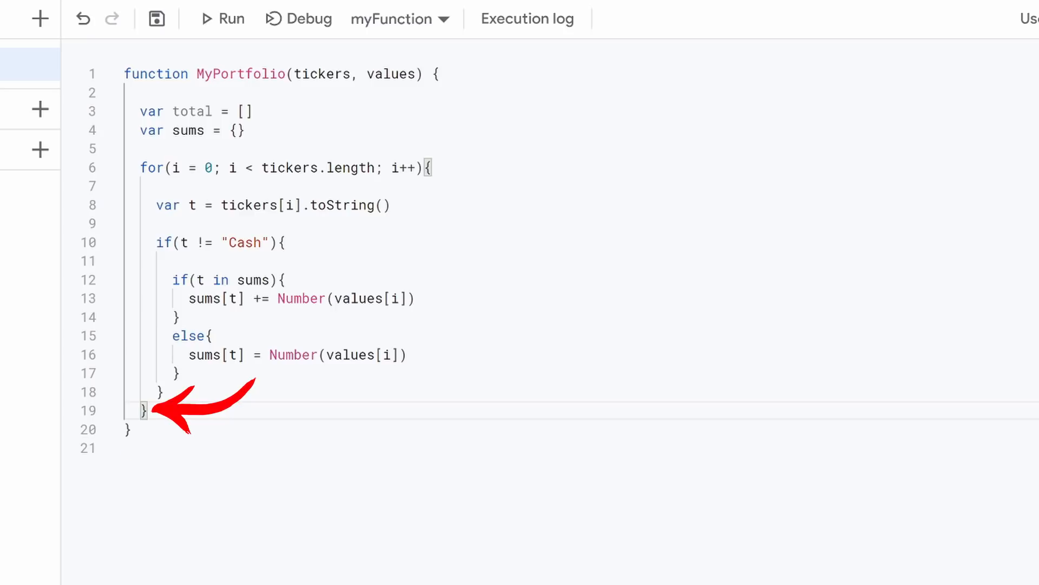
- Add a second loop, for(var ticker in sums), with curly braces, leaving one blank line below the first loop
key(Return)
key(Return)
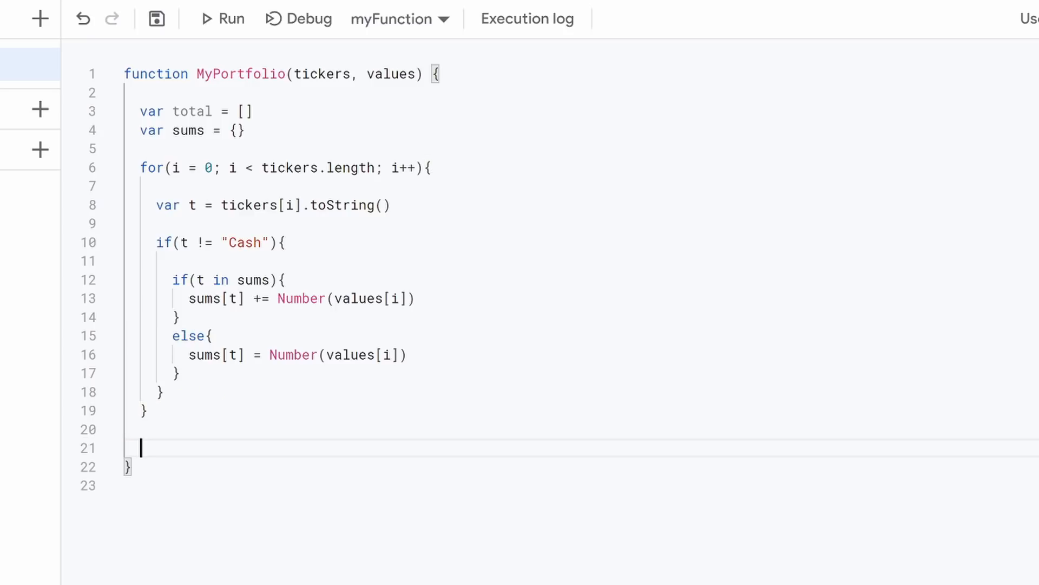
text(for)
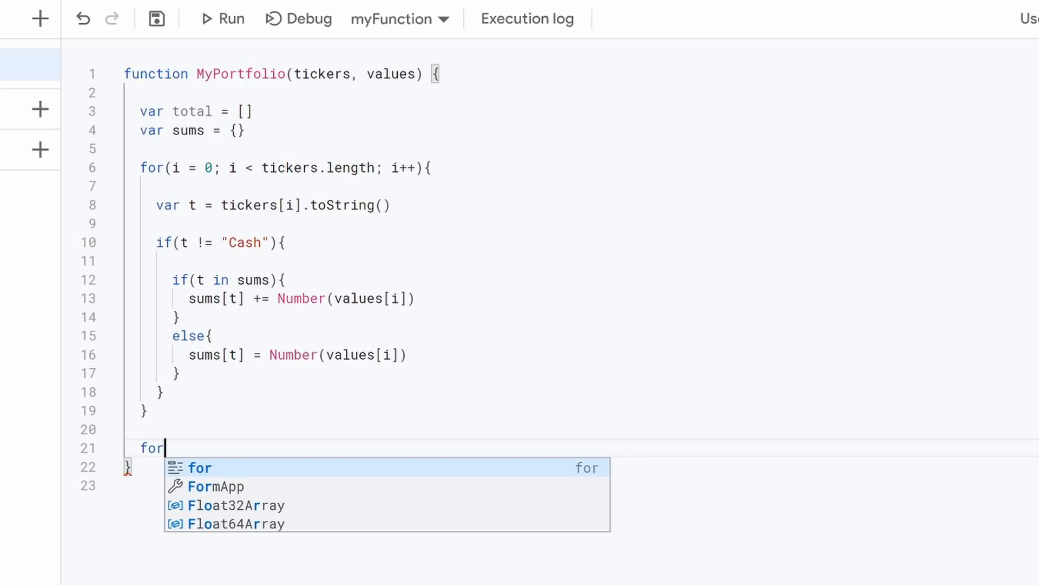
text(()
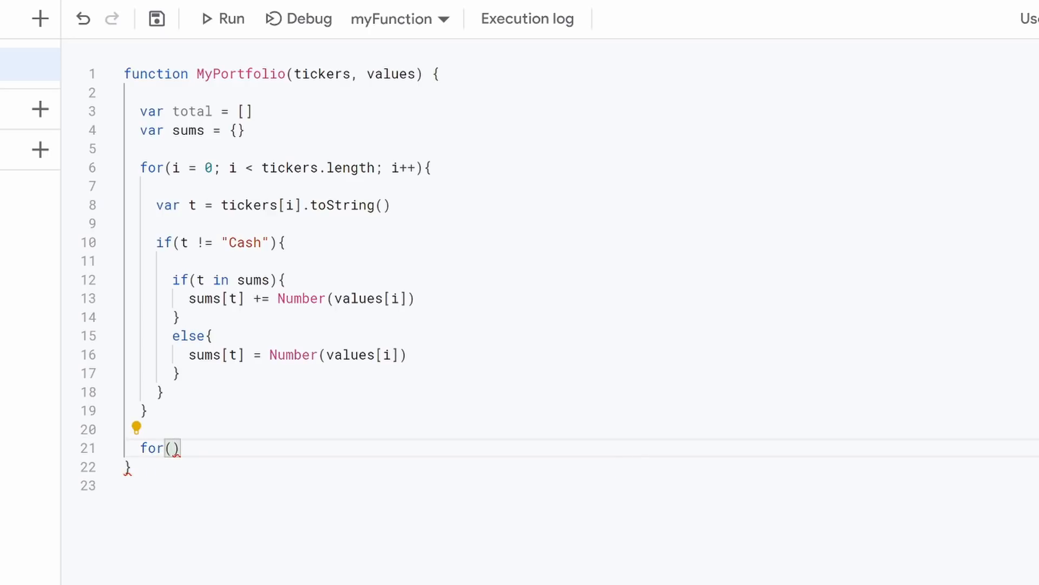
text(var )
text(ticker in)
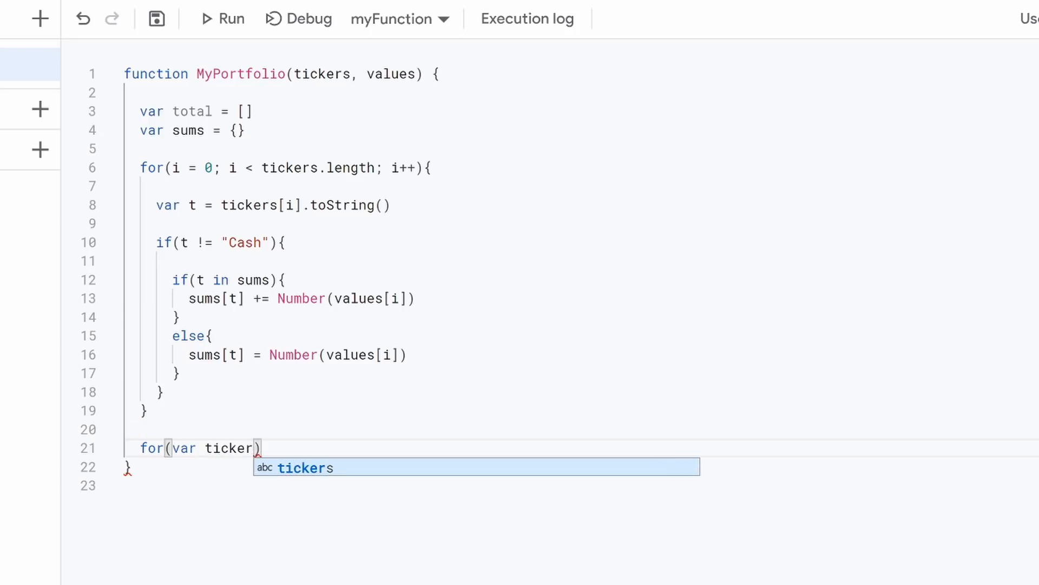
text( sums))
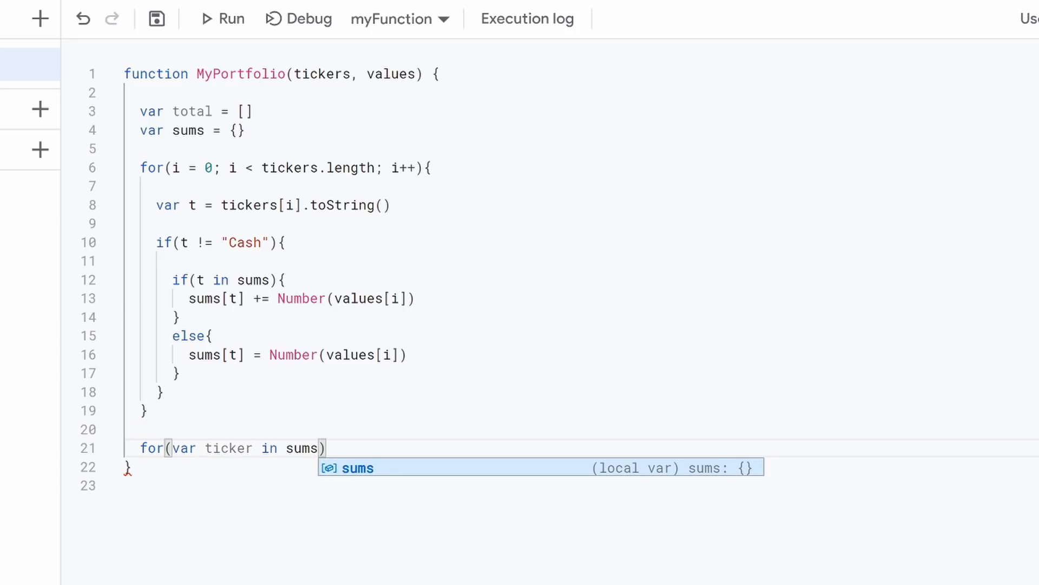
text({)
key(Return)
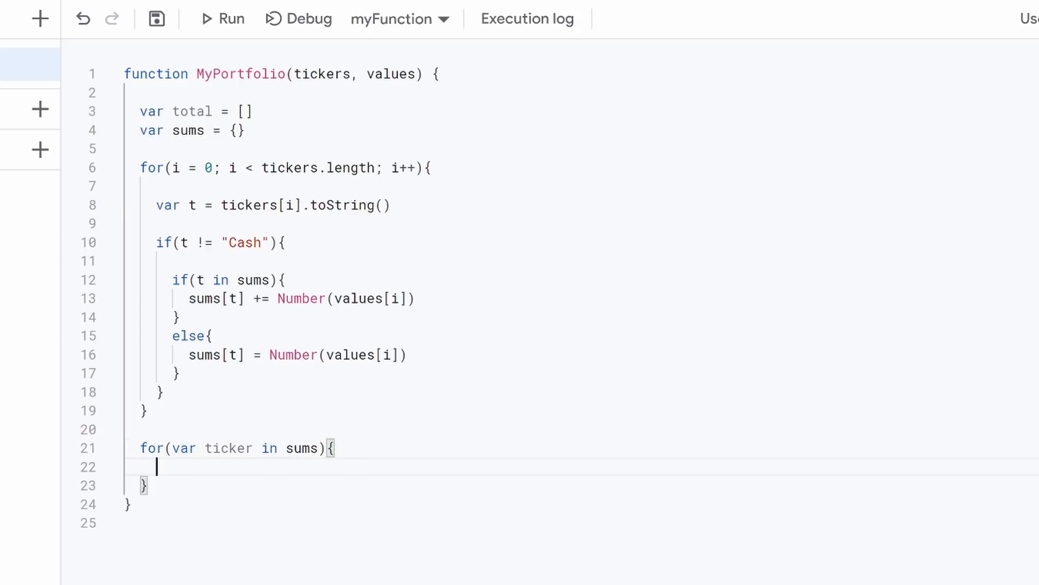
- Add an if(sums[ticker]>0) block with curly braces inside the second for loop
text(if)
key(BackSpace)
text(()
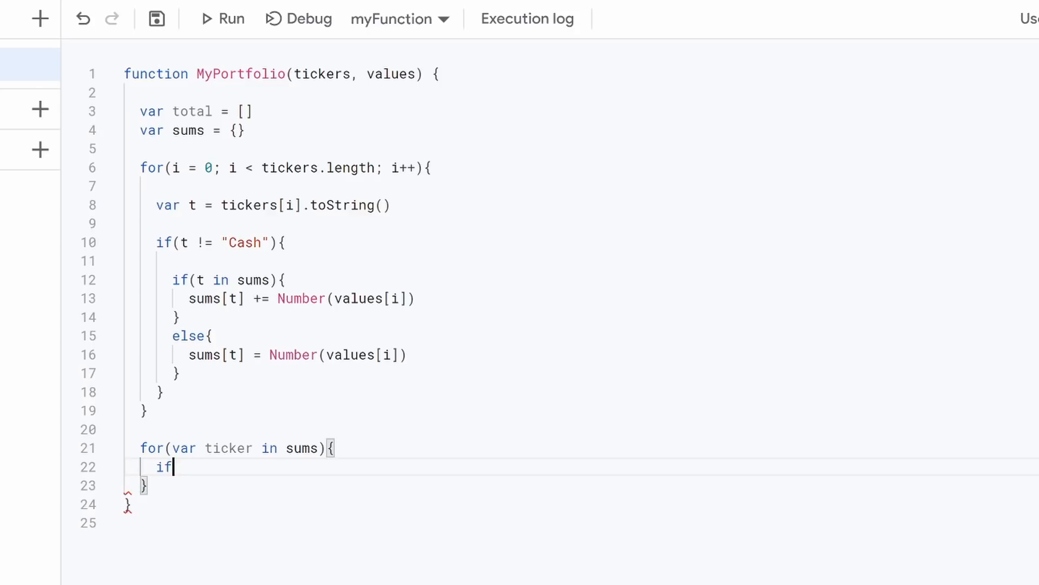
text(sum)
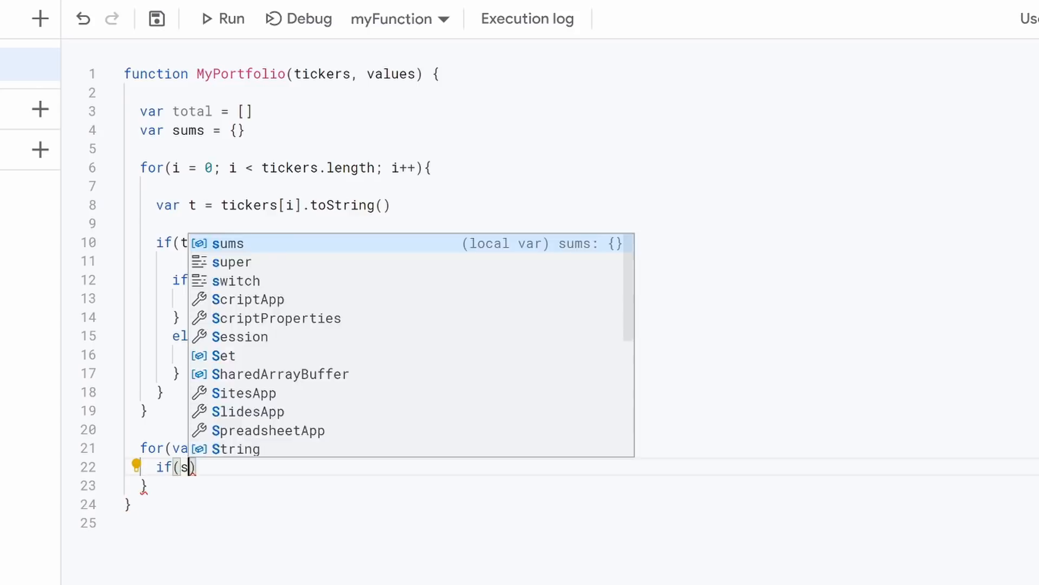
text(s[ticker)
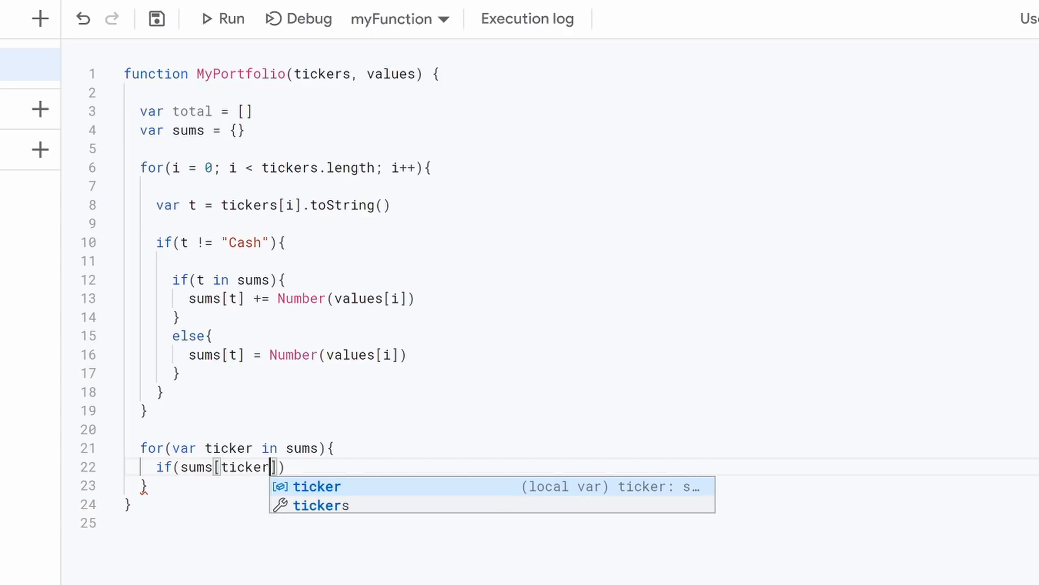
text(])
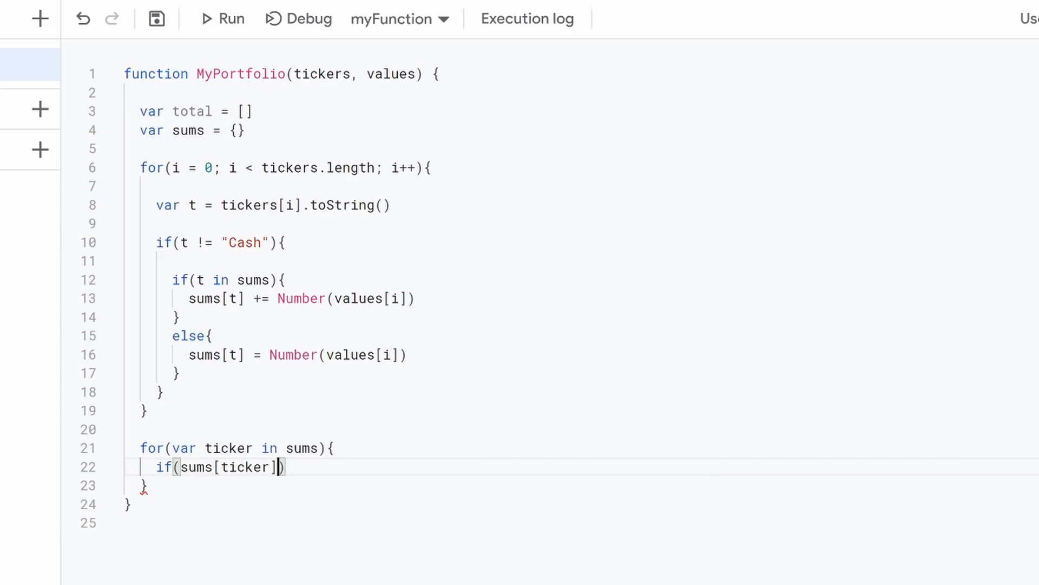
text(>0){)
key(Return)
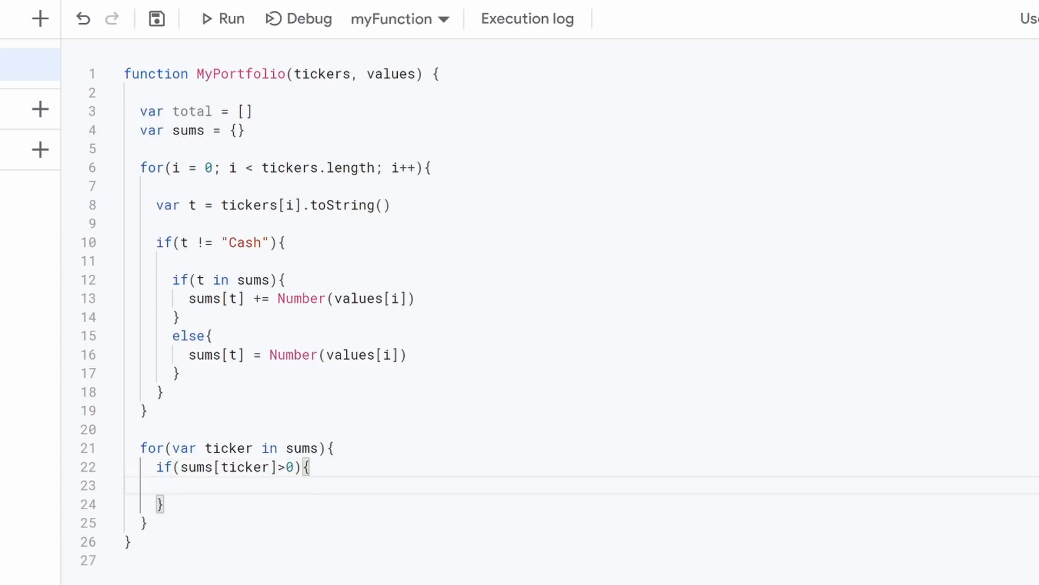
- Write total.push({ticker, sums[ticker]}) inside the if(sums[ticker]>0) block
text(total.push)
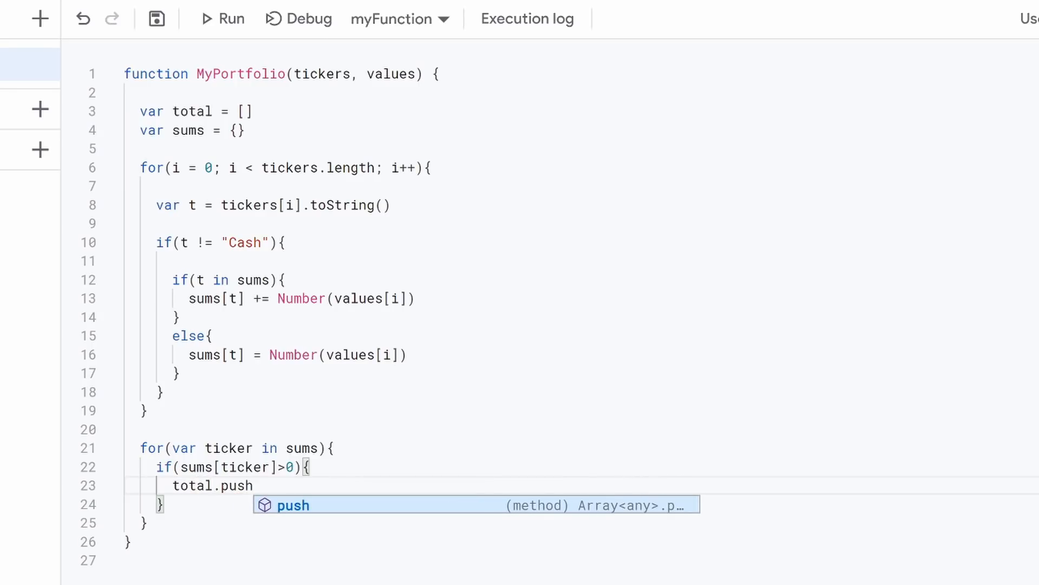
text(()
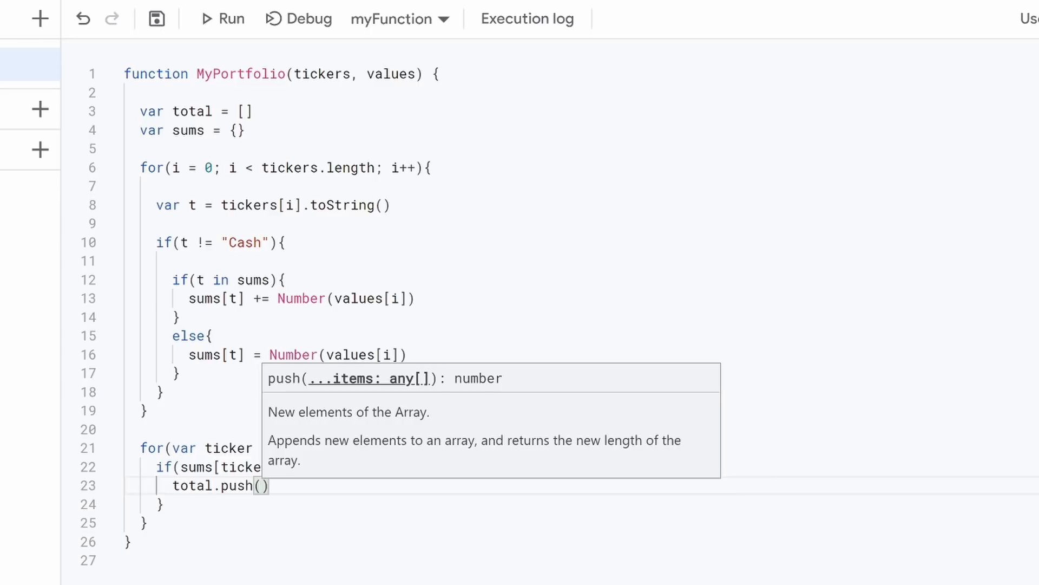
text({)
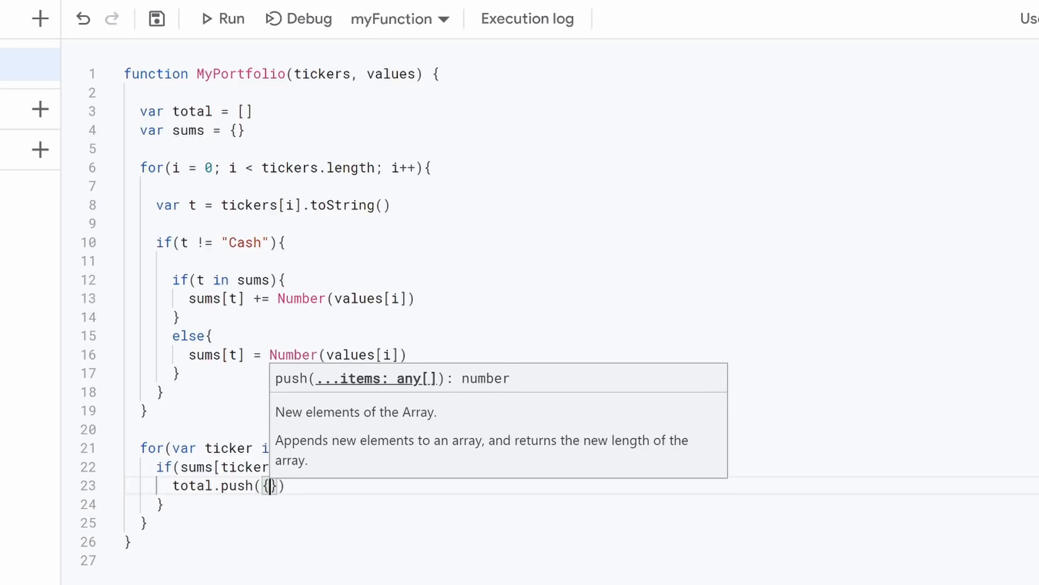
text(ticker, )
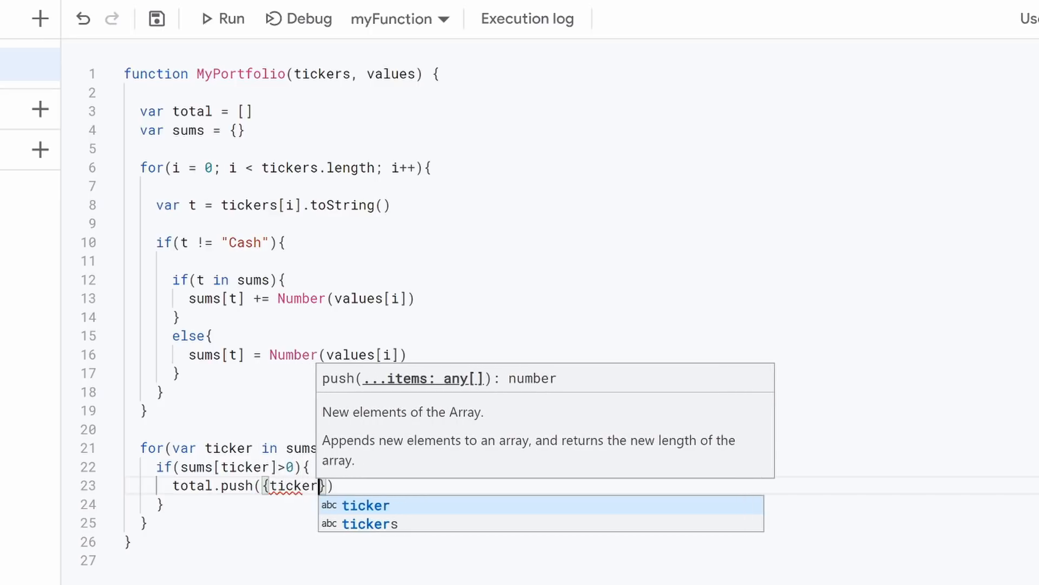
text(sums)
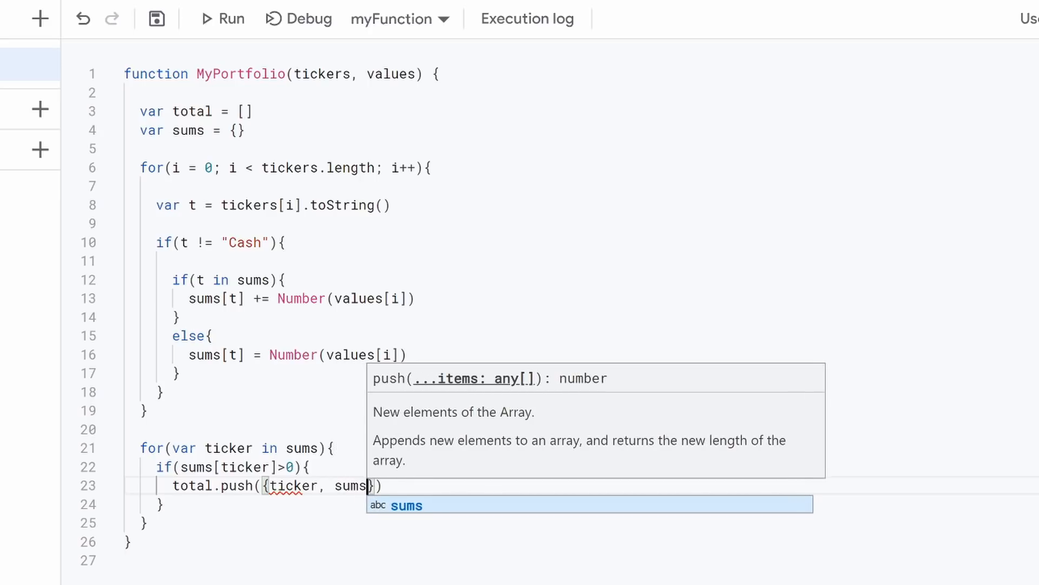
text([)
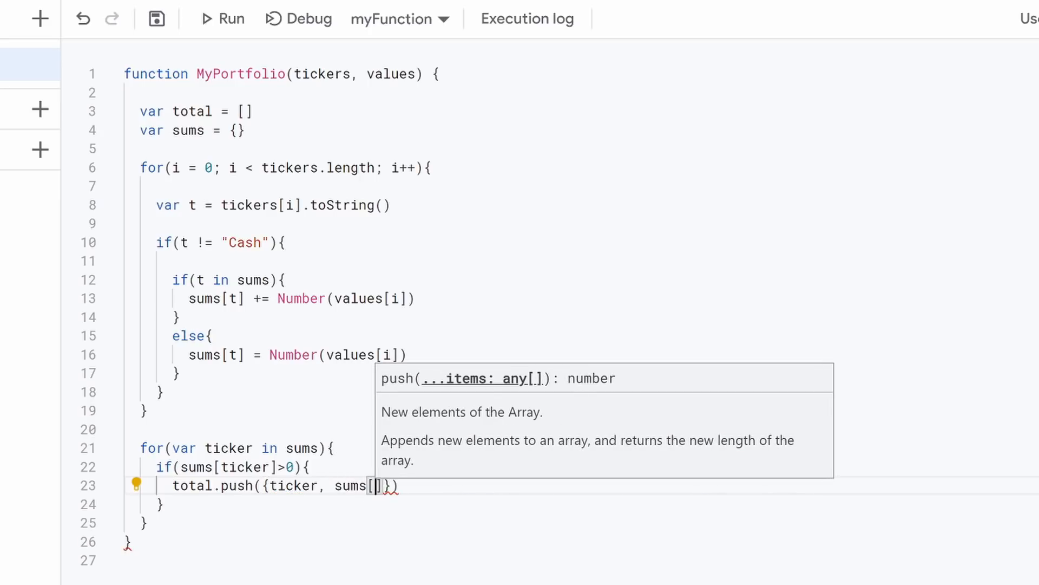
text(ticker)
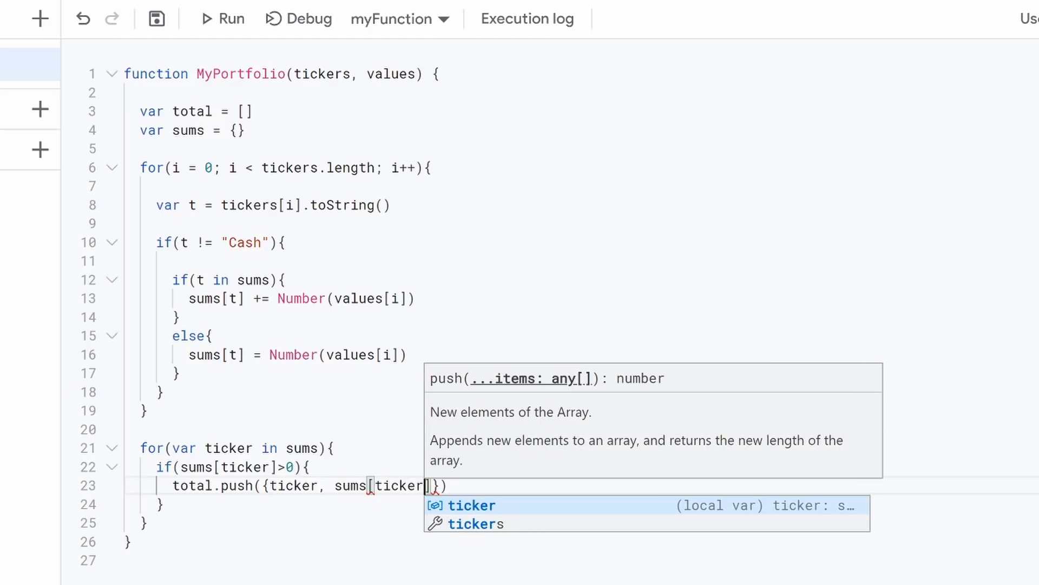
- Replace the curly braces around ticker, sums[ticker] in the push call with parentheses
click(269, 485)
key(BackSpace)
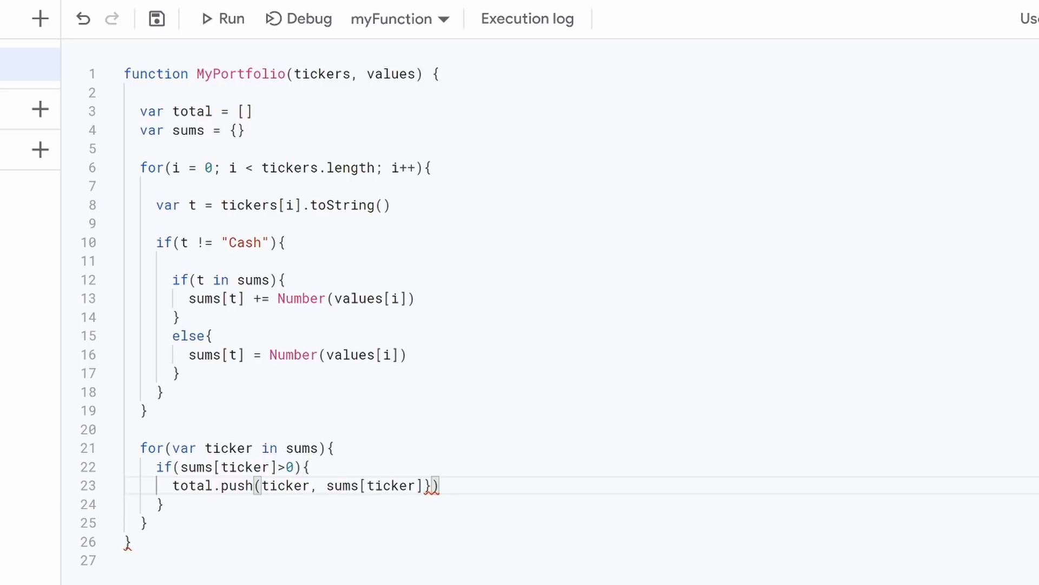
text(()
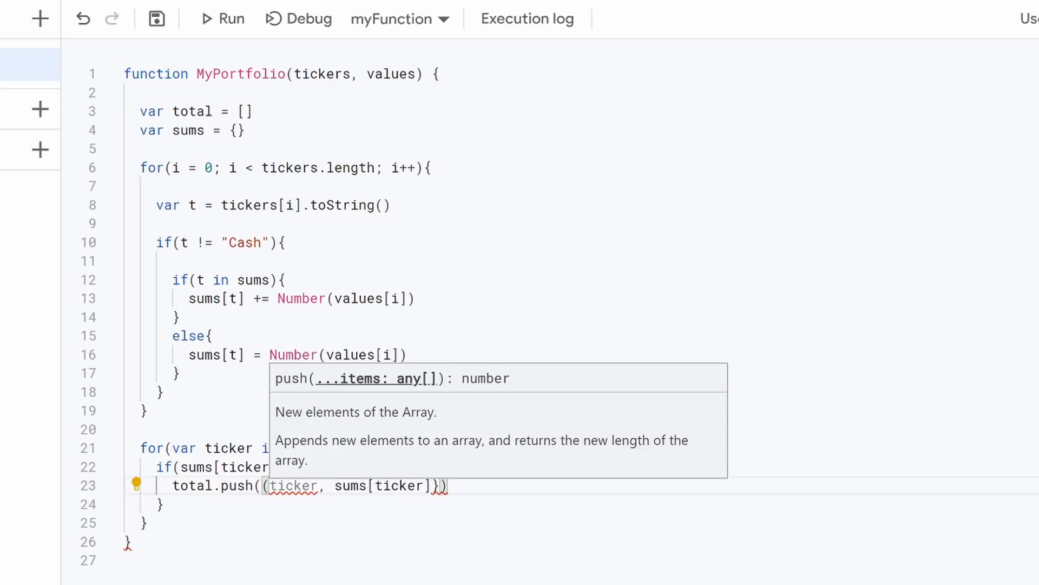
click(449, 485)
key(Left)
key(BackSpace)
text())
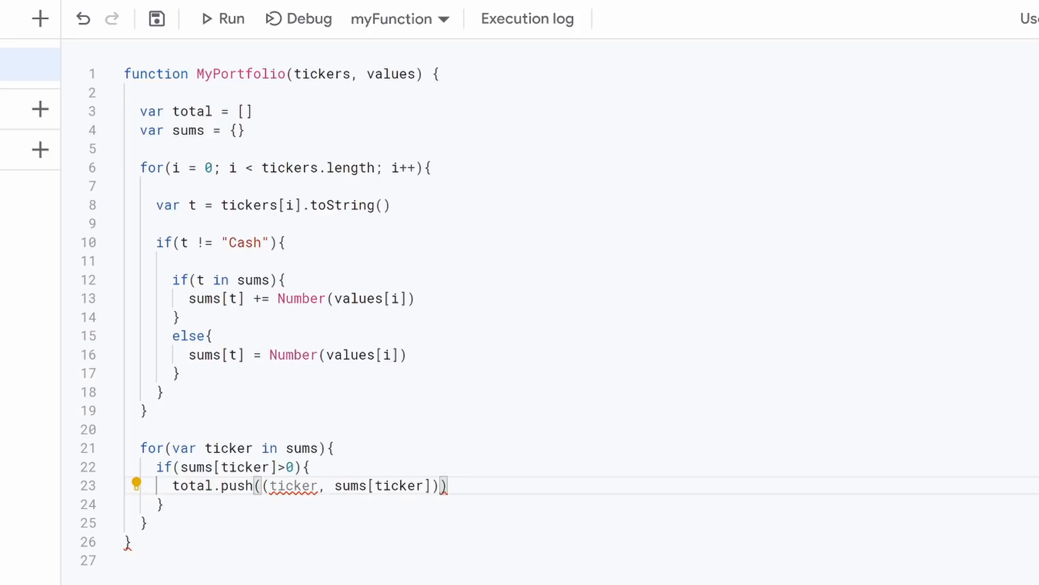
- Change the inner parentheses in the push call to square brackets so it reads total.push([ticker, sums[ticker]])
click(286, 485)
key(Left)
key(Left)
key(BackSpace)
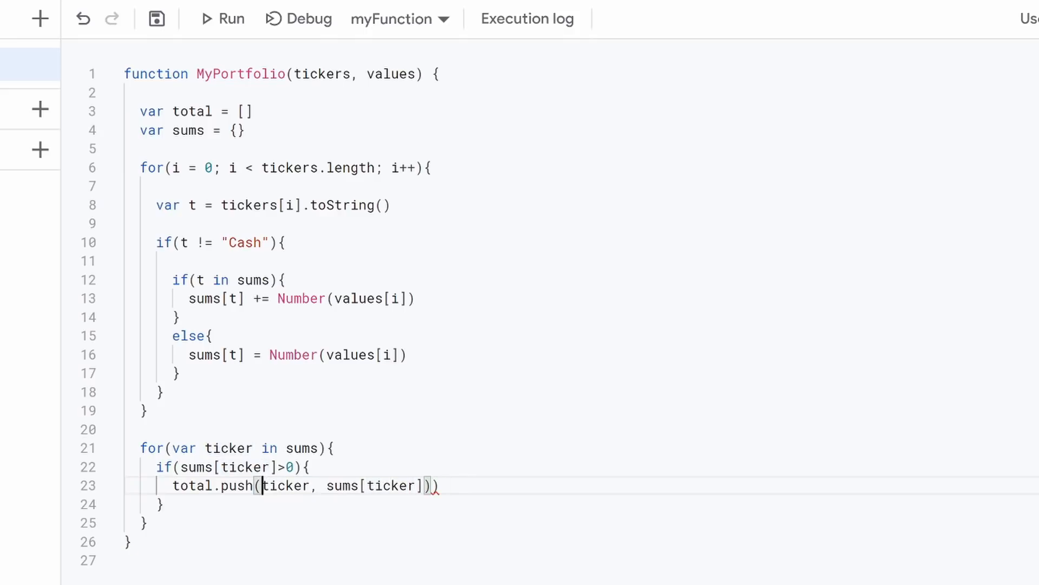
text([)
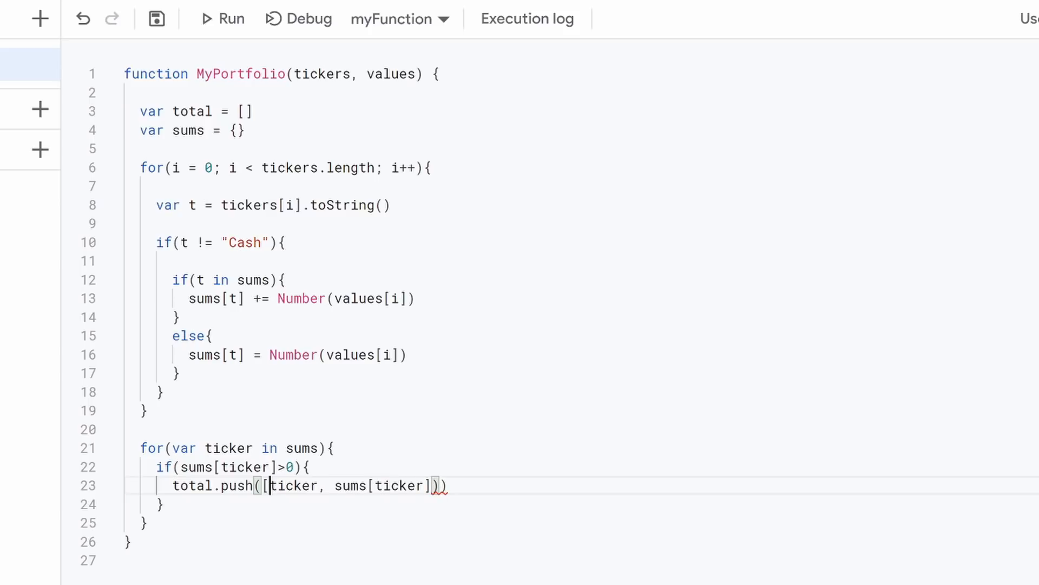
click(440, 486)
key(BackSpace)
text(])
key(Right)
- Add return total on a new line after the second for loop, before the function's closing brace
click(149, 523)
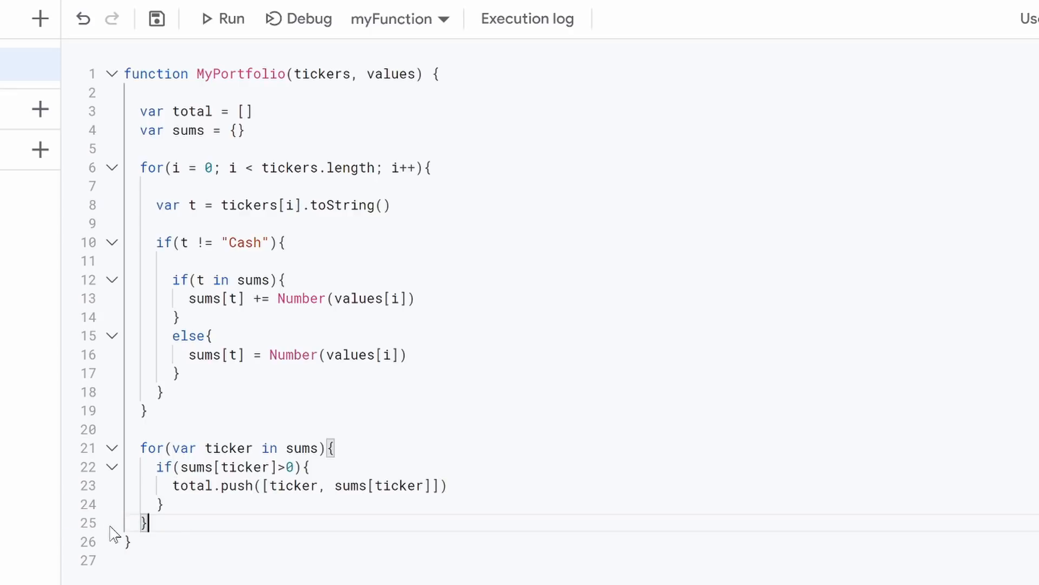
key(Return)
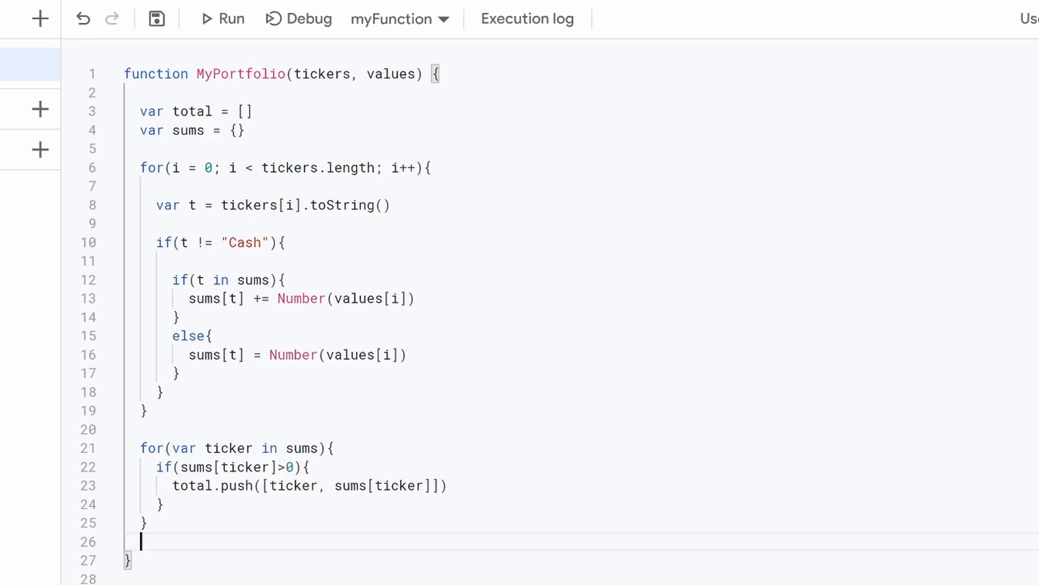
text(return)
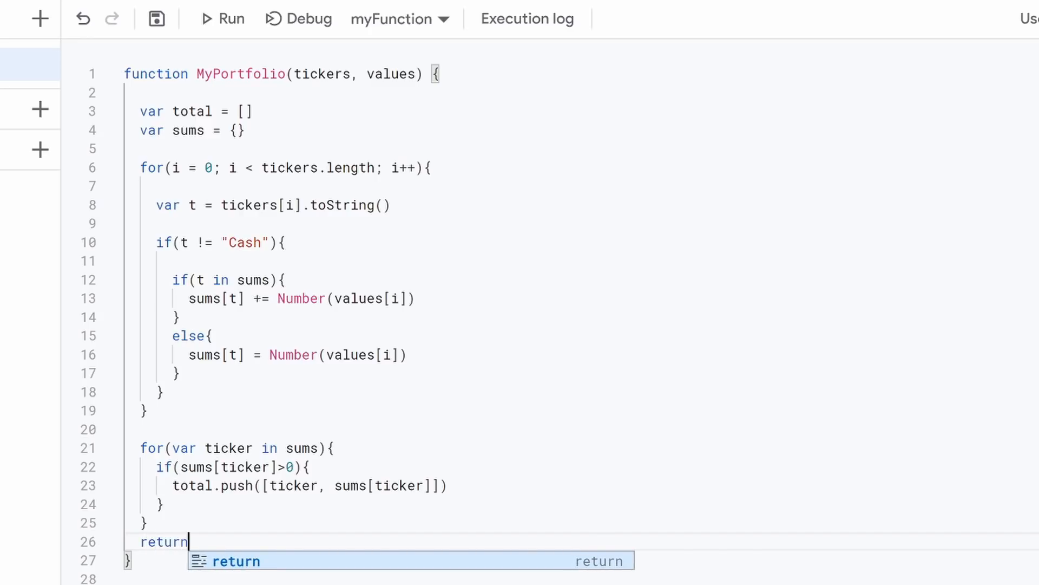
text( total)
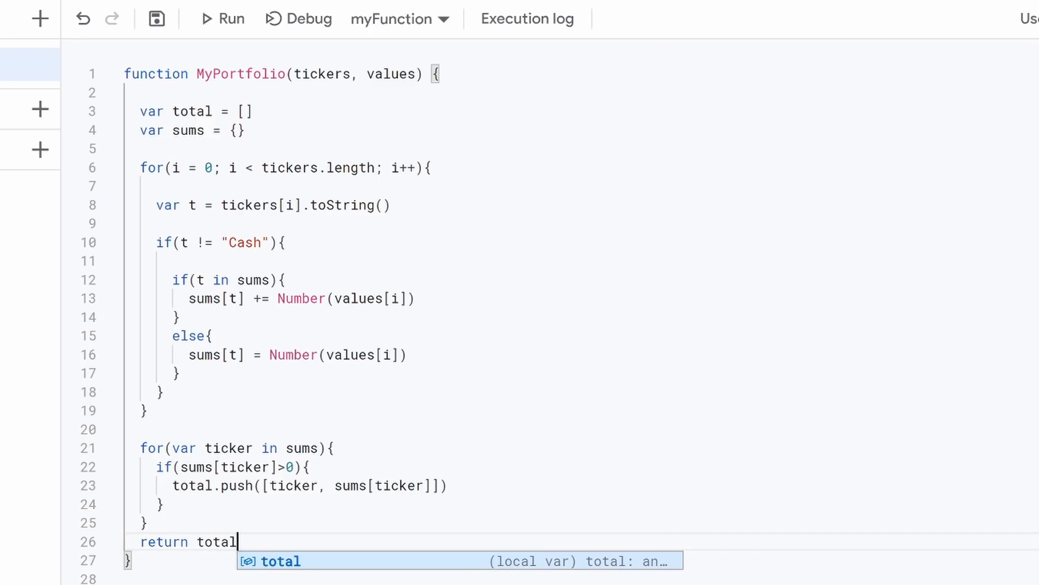
key(Down)
key(Down)
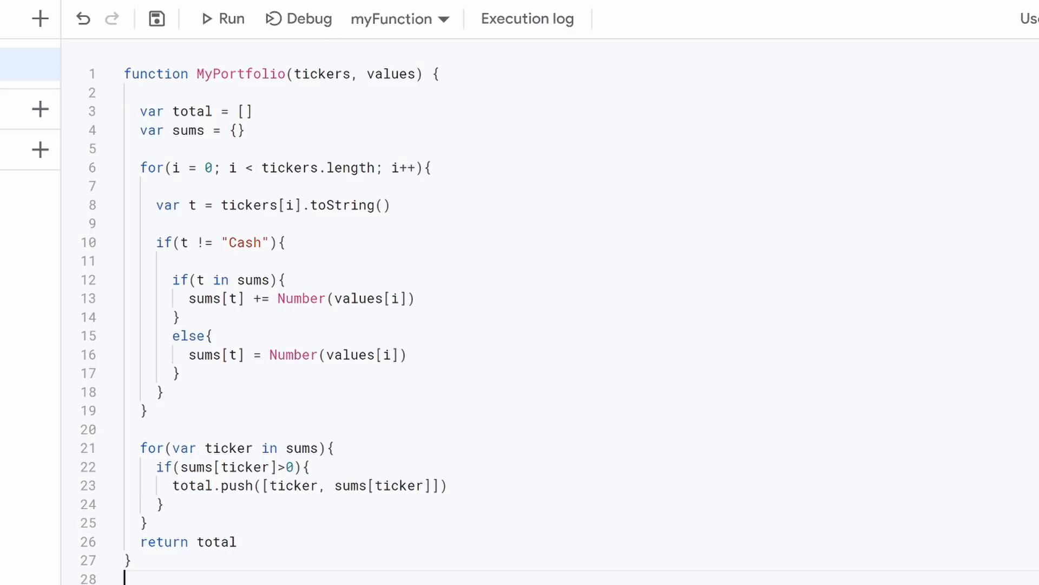
- Save the script project, run MyPortfolio and close the execution log
drag(287, 467, 294, 467)
click(448, 486)
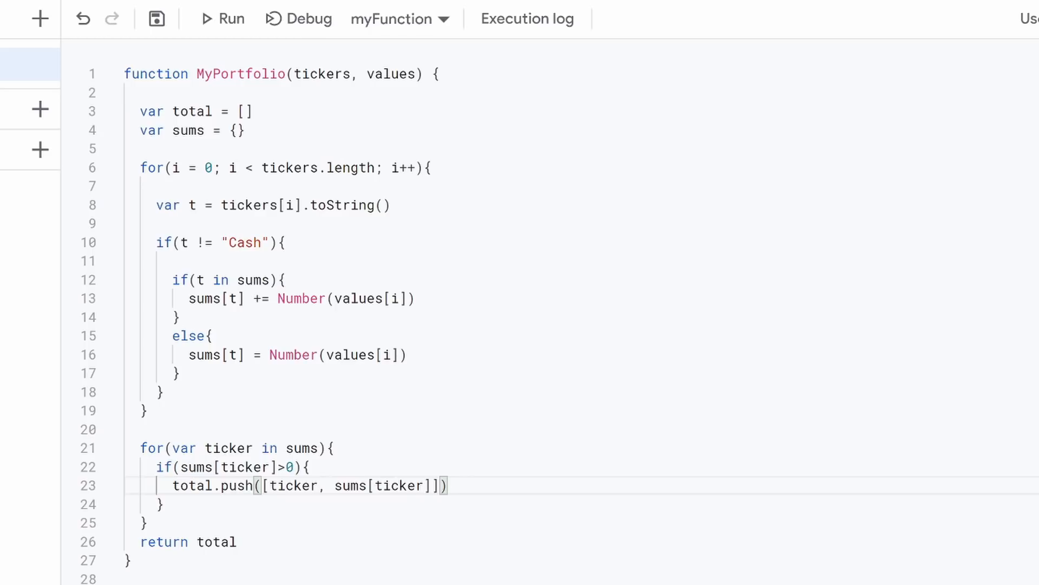
click(133, 560)
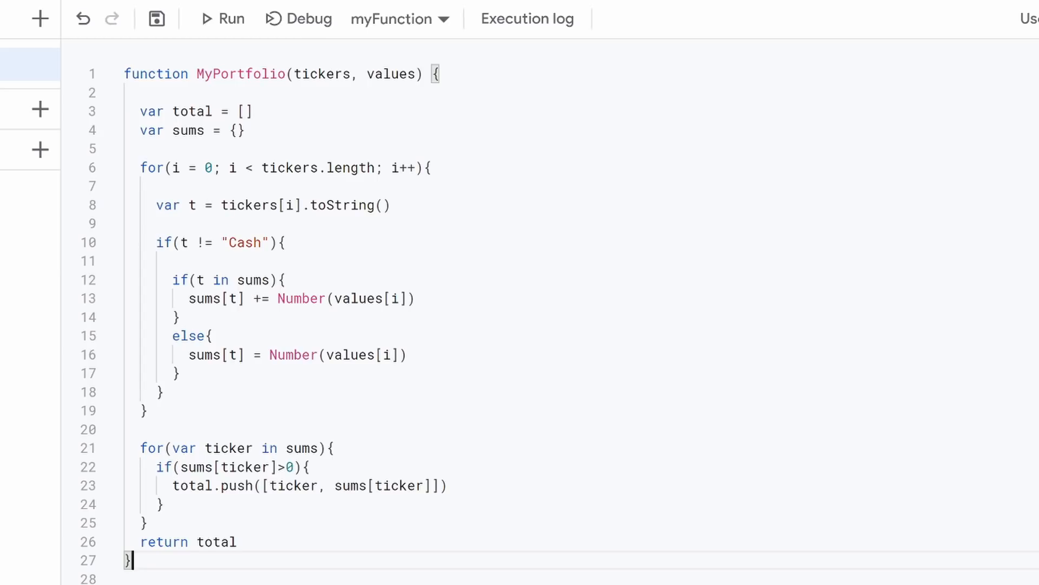
click(156, 21)
click(214, 24)
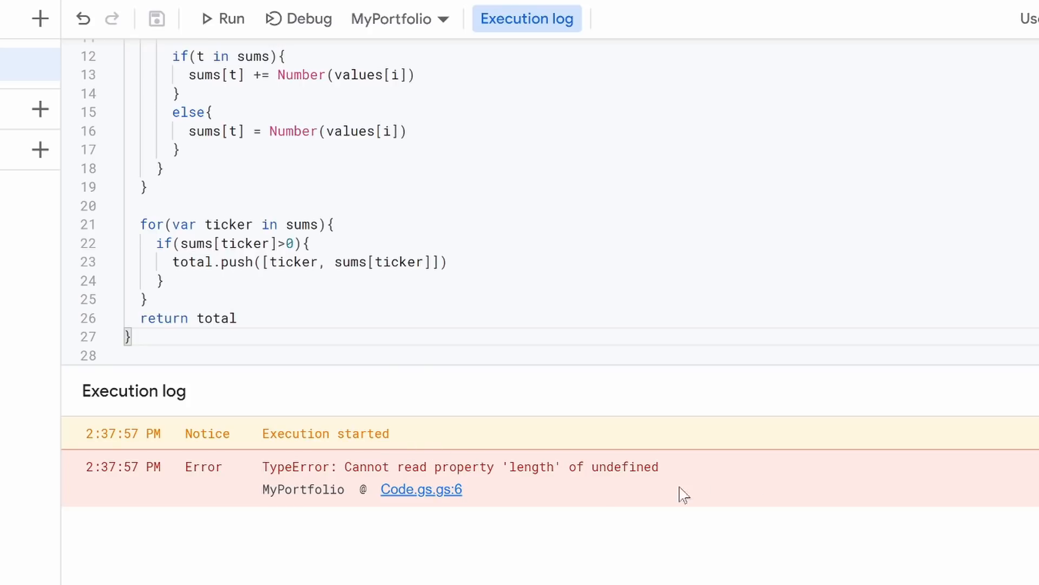
click(1038, 391)
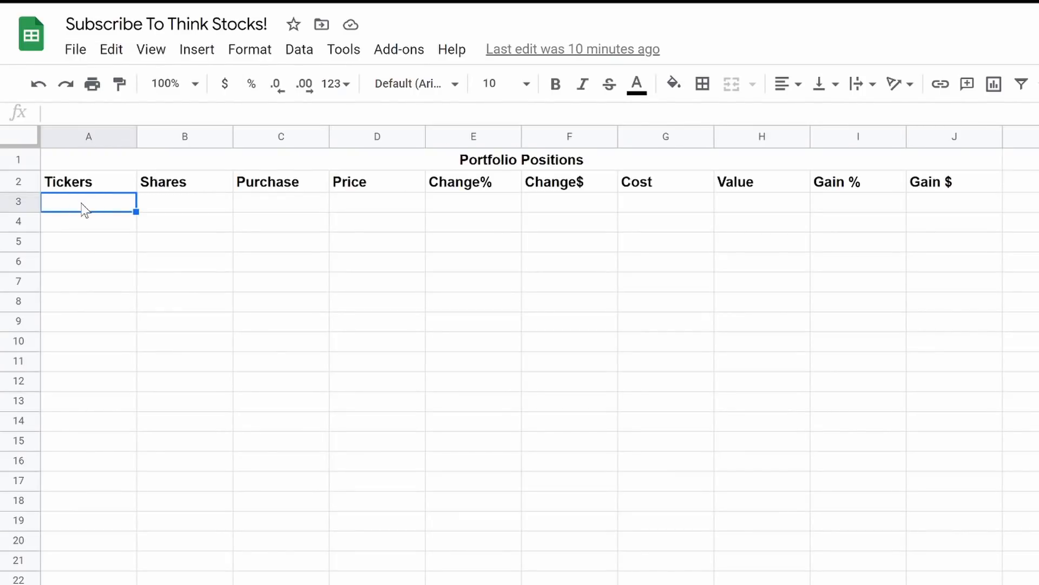
- Enter =MyPortfolio(History!B3:B1000,History!D3:D1000) in cell A3 of the Positions sheet
text(=)
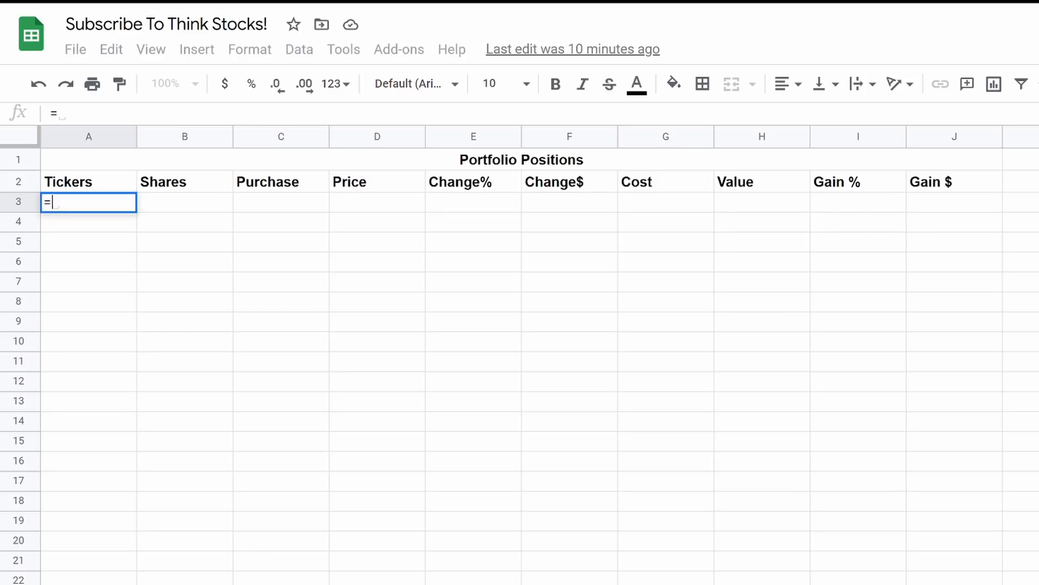
text(My)
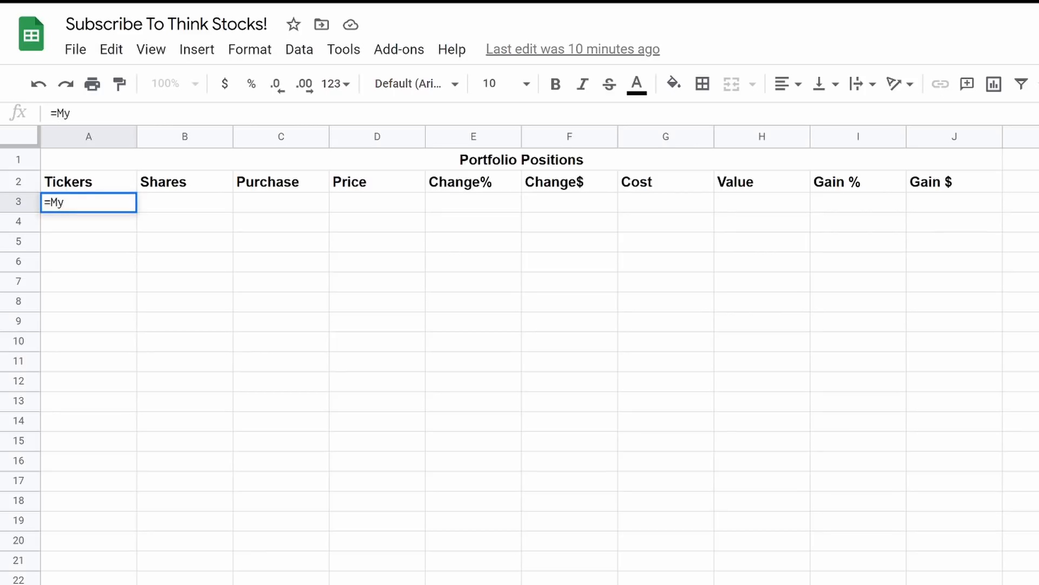
text(Portfolio)
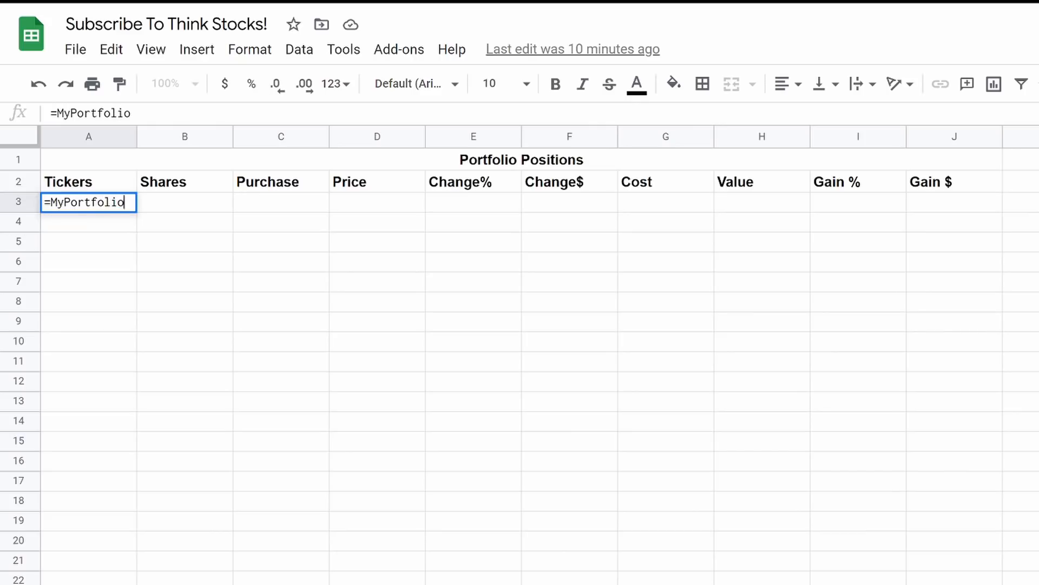
text(()
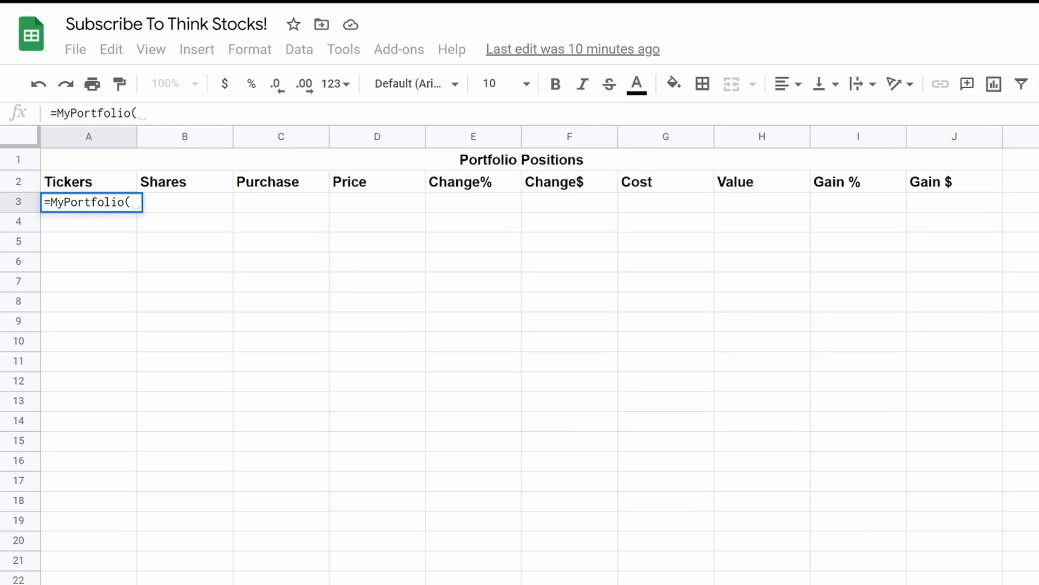
text(History!)
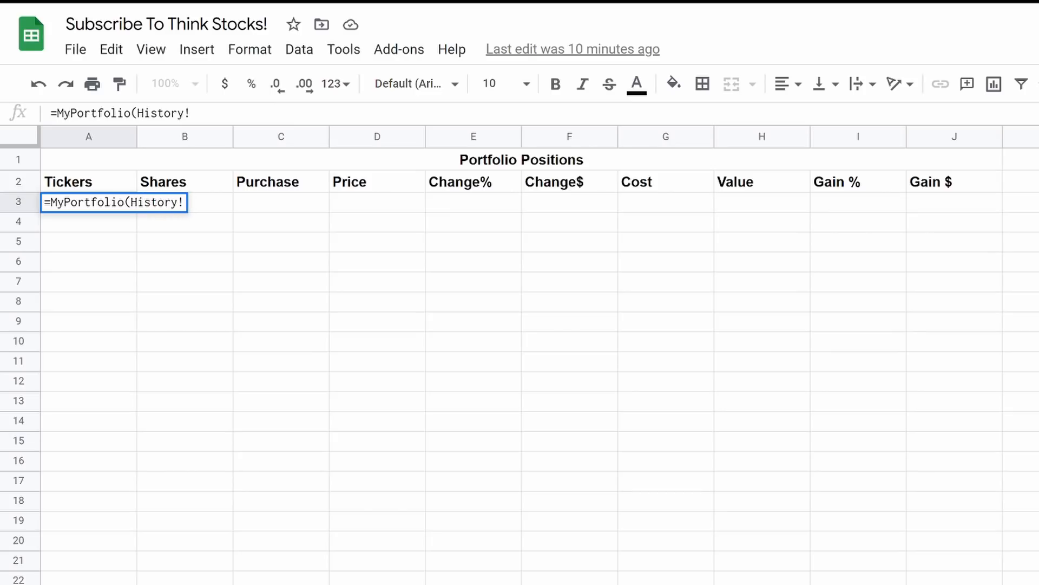
text(B3)
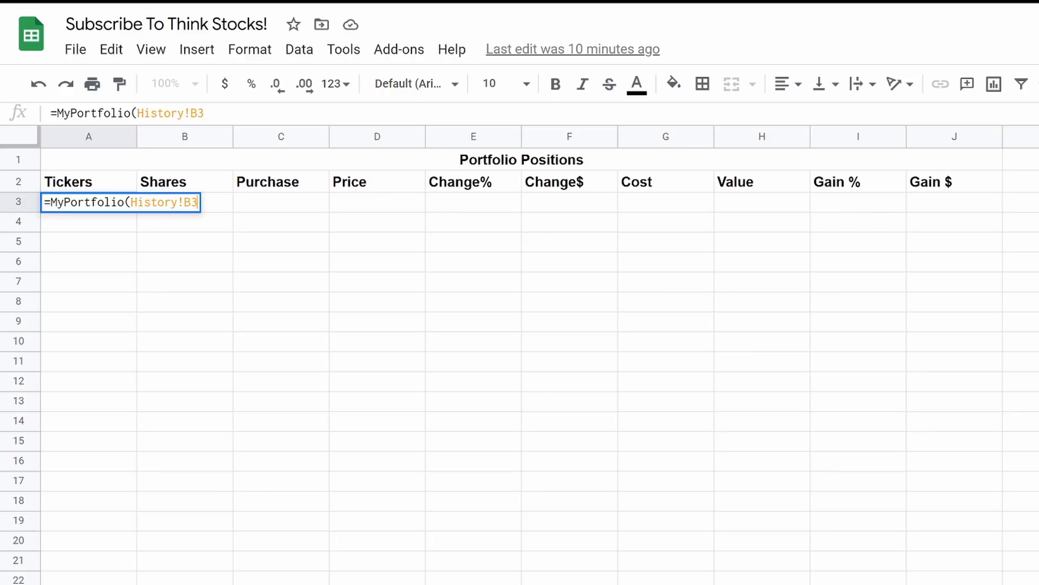
text(:B1000,)
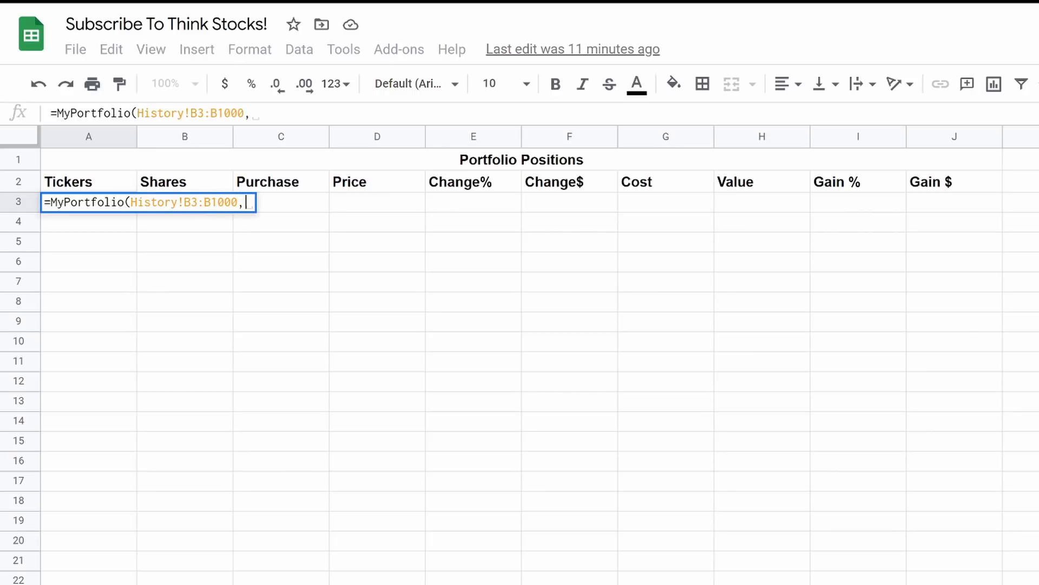
text(History)
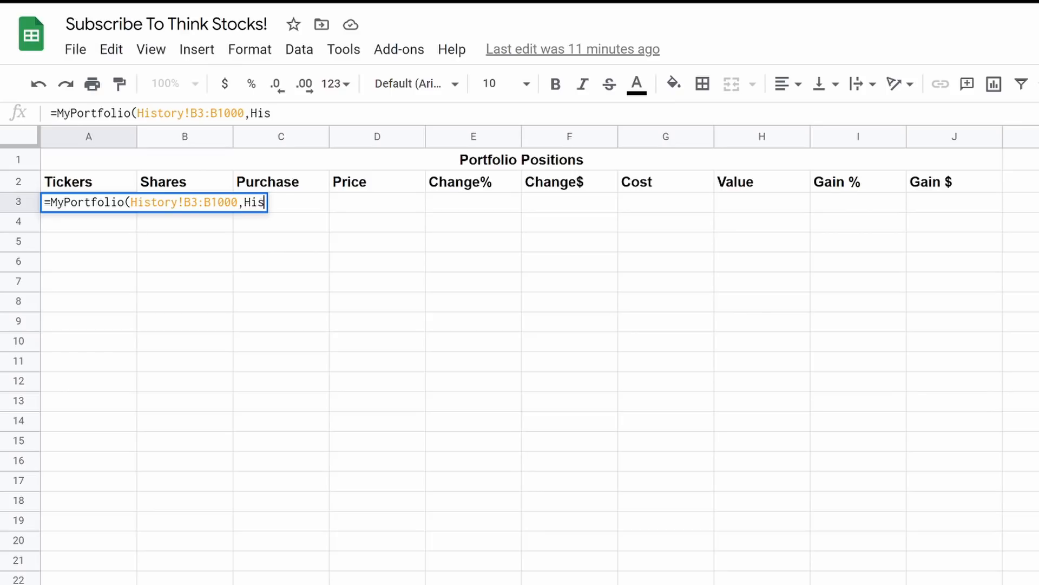
text(!)
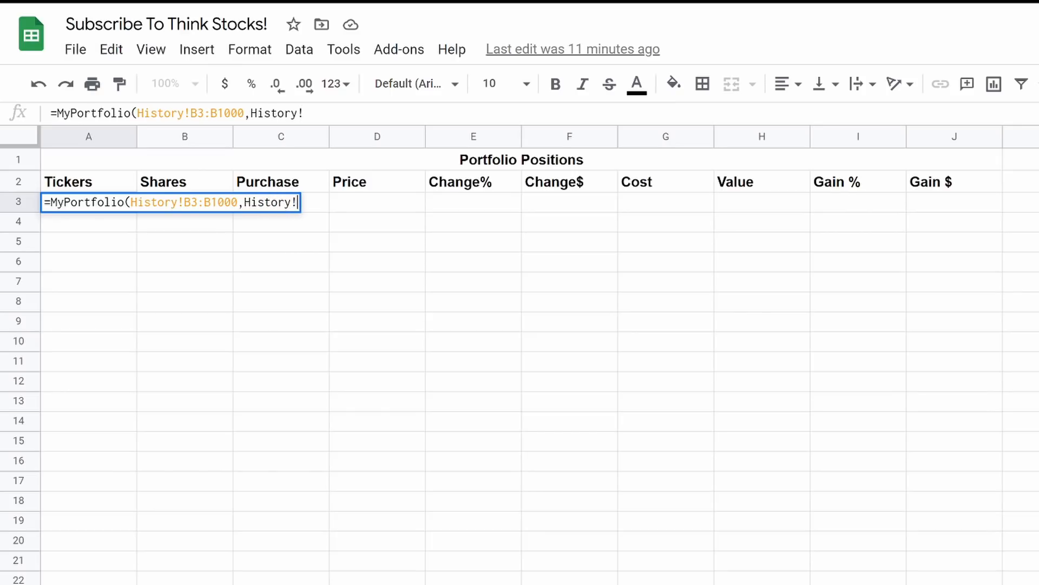
text(D3)
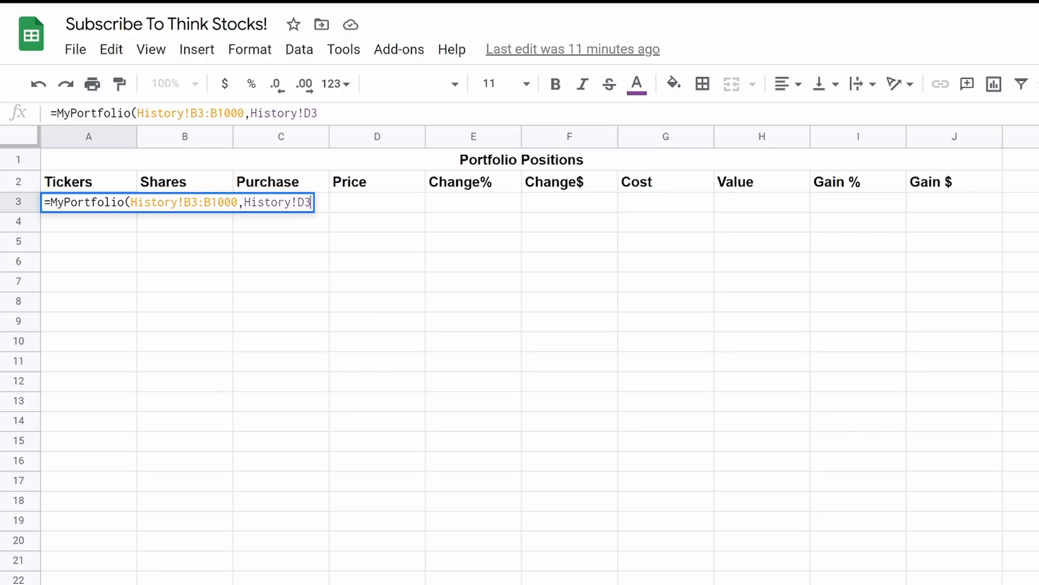
text(:)
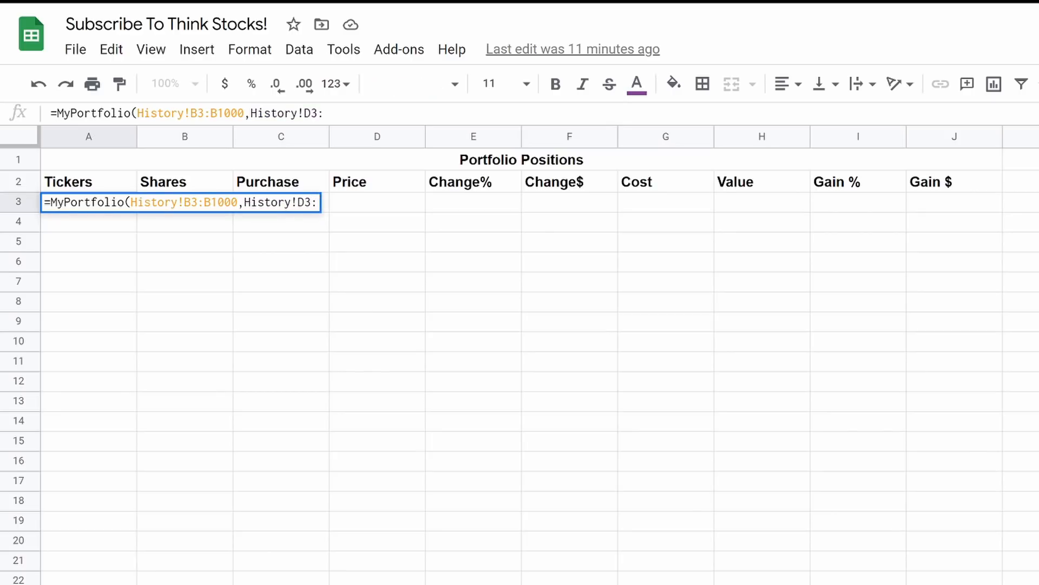
text(D1000)
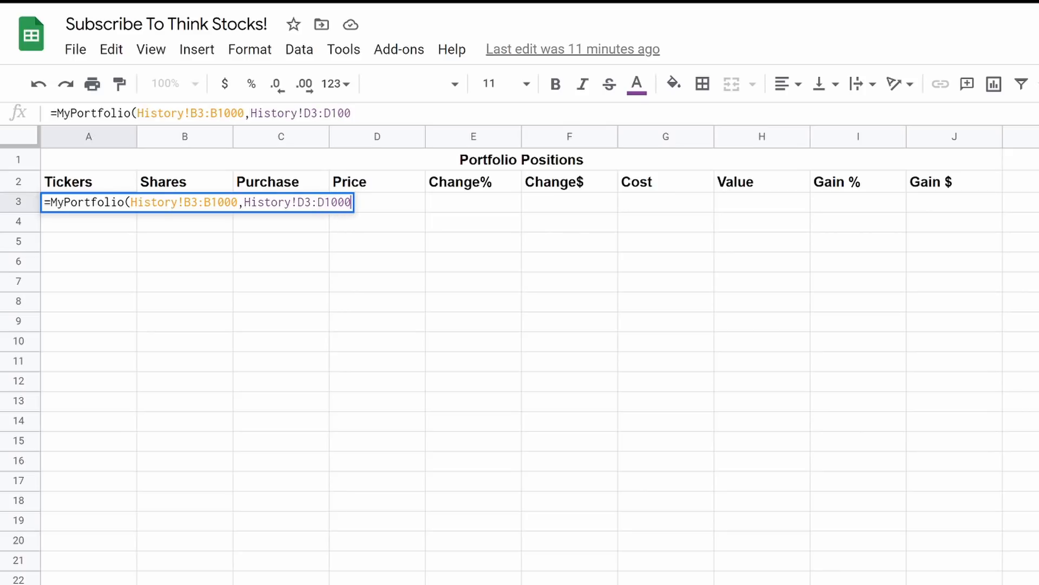
text())
key(Return)
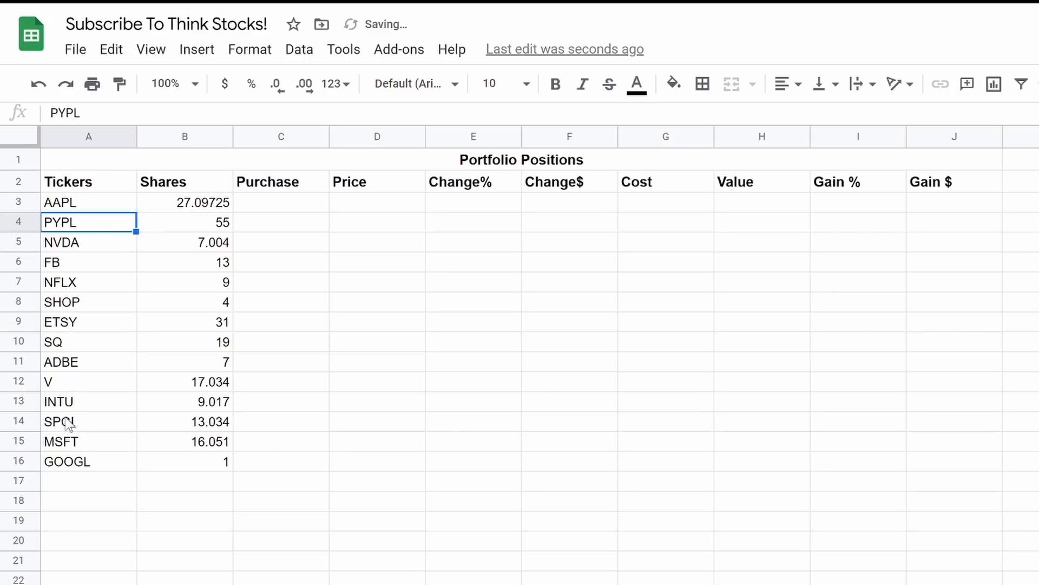
- Format the Shares column to show two decimal places
click(190, 135)
click(276, 84)
click(277, 85)
click(276, 85)
click(306, 85)
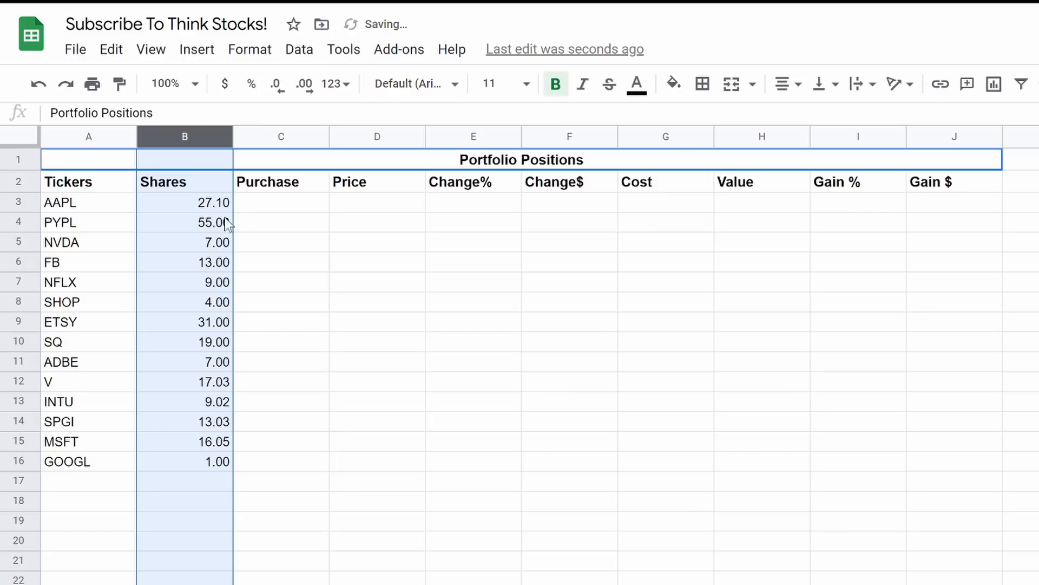
- Center the contents of columns A through J in the Positions sheet
drag(65, 138, 281, 136)
drag(377, 137, 927, 148)
click(791, 86)
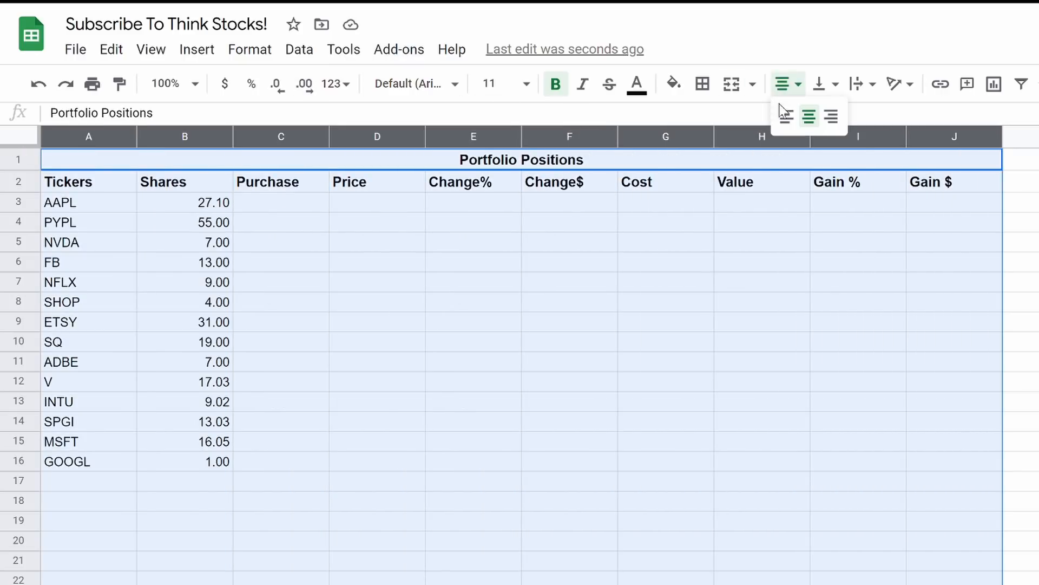
click(810, 116)
click(536, 430)
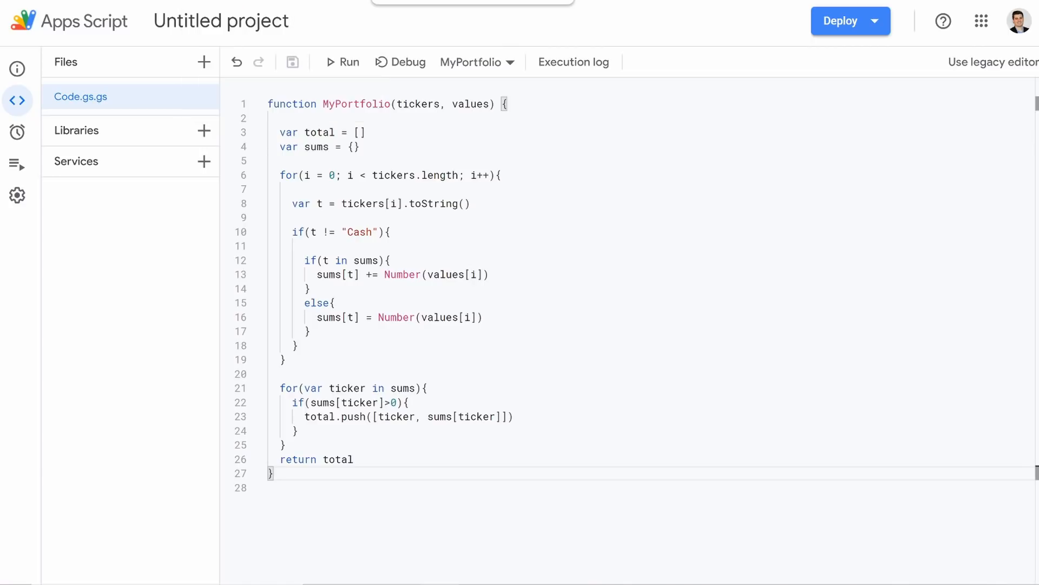
- Switch from the script editor to the spreadsheet and review the transactions on the History sheet down to the last entry
click(444, 0)
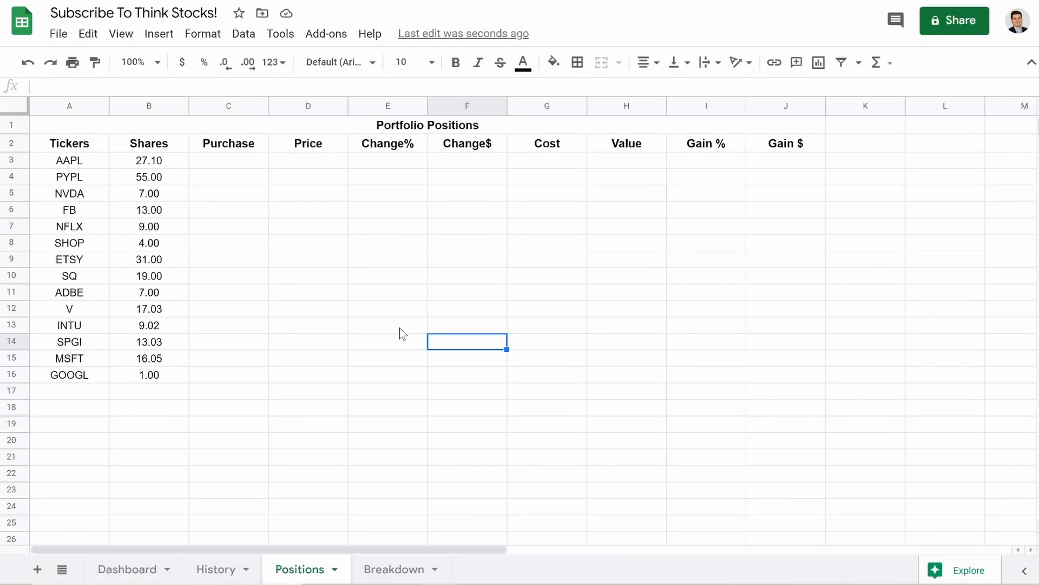
click(184, 346)
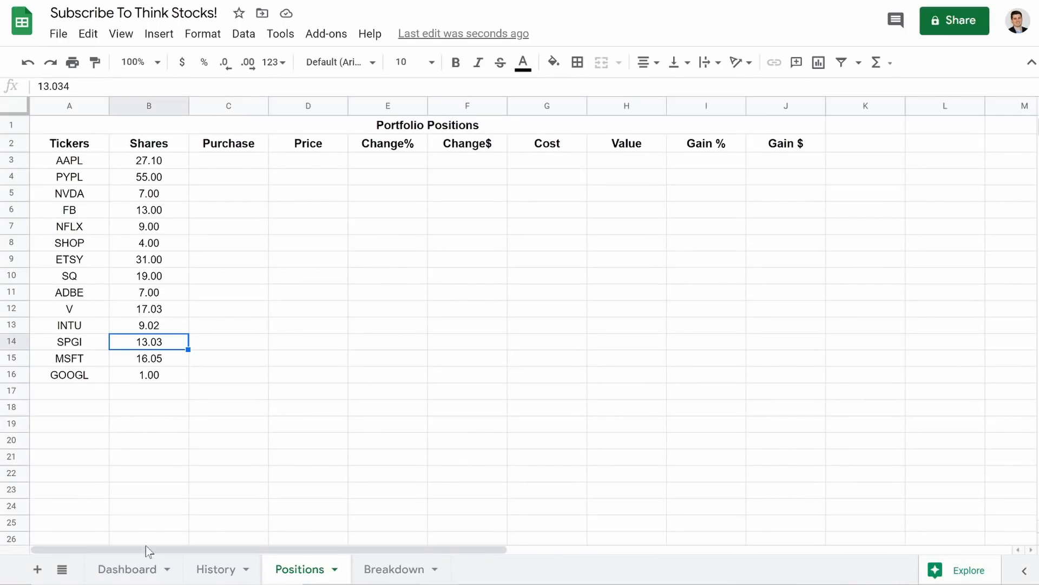
click(223, 579)
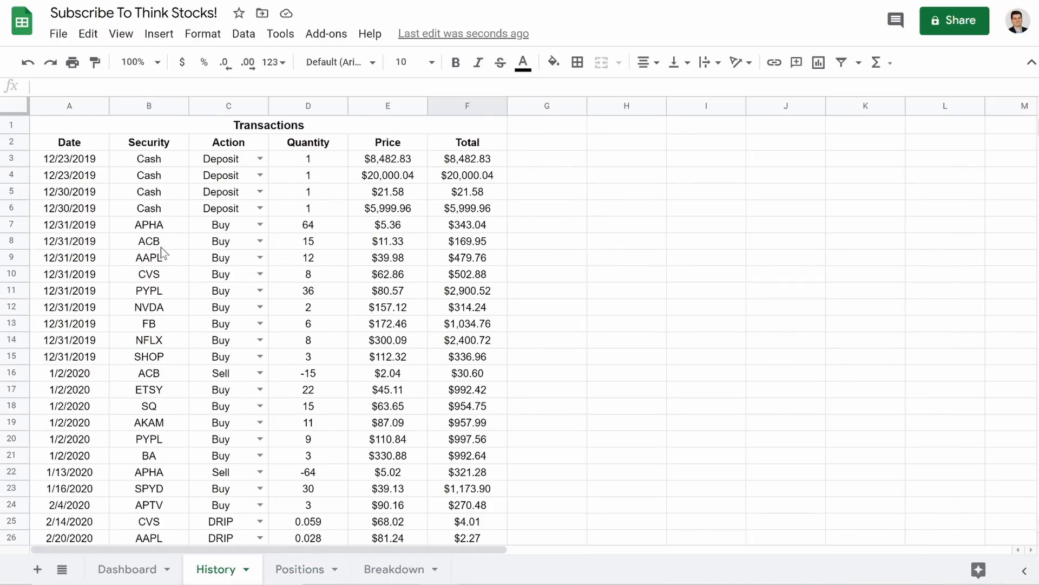
scroll(160, 247, down, 20)
scroll(161, 247, up, 20)
scroll(160, 247, down, 20)
scroll(160, 247, up, 2)
scroll(161, 247, down, 3)
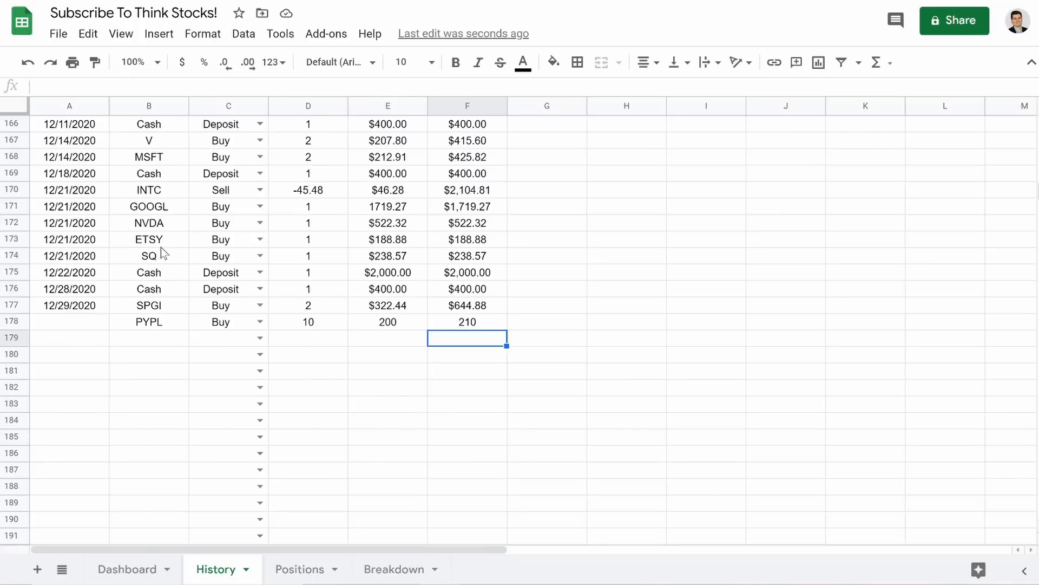
- Clear the PYPL transaction from row 178 of the History sheet and check the PYPL shares on the Positions sheet
click(60, 324)
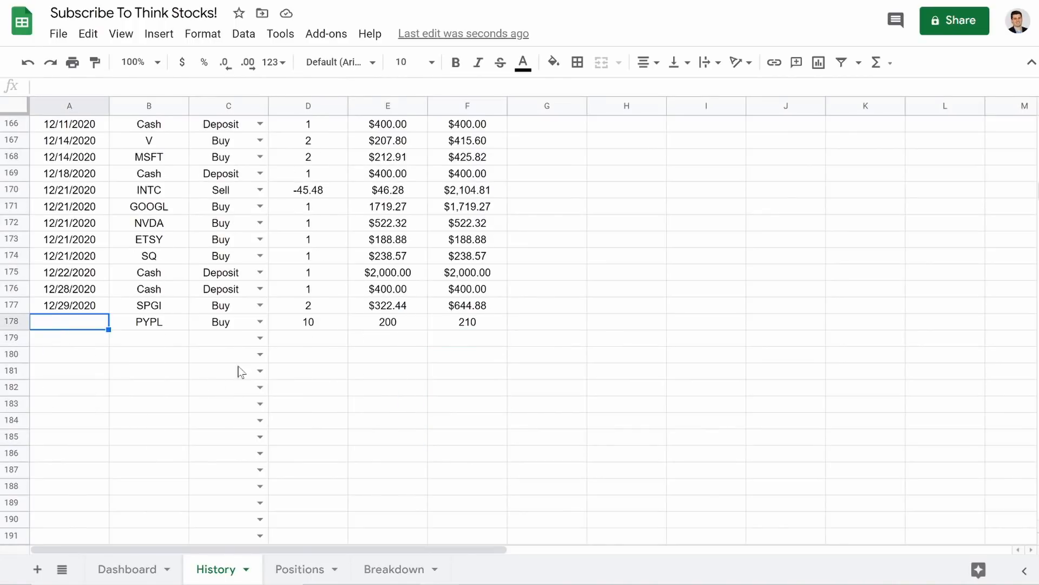
click(142, 327)
key(Delete)
click(220, 328)
key(Delete)
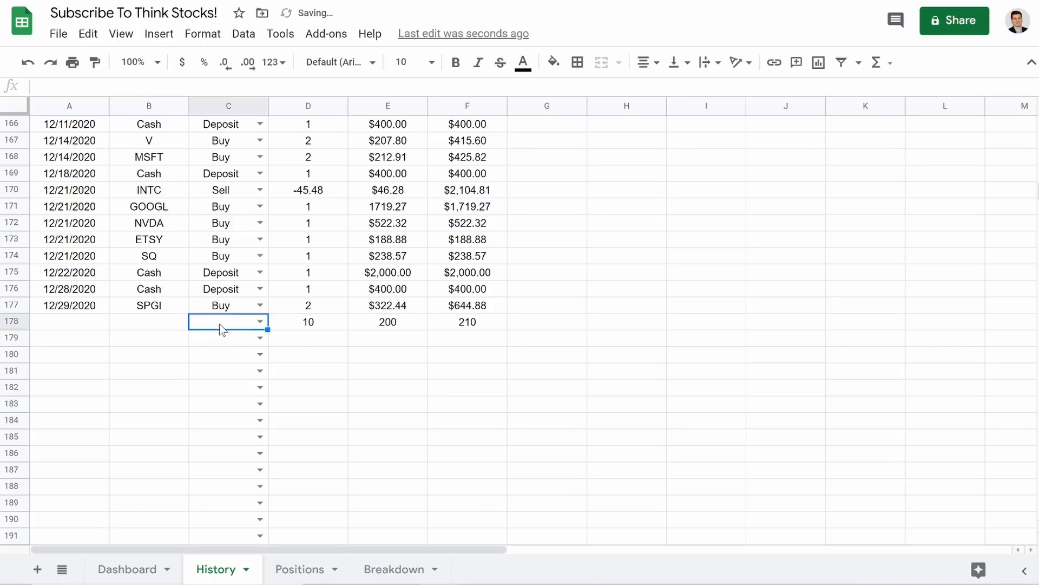
click(299, 329)
key(Delete)
click(379, 323)
key(Delete)
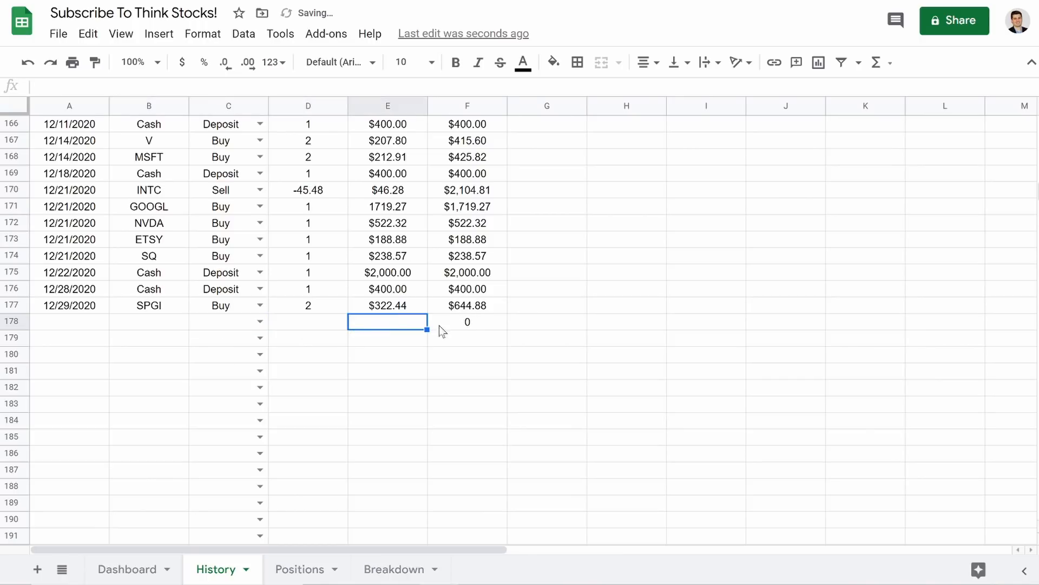
click(458, 324)
key(Delete)
click(299, 568)
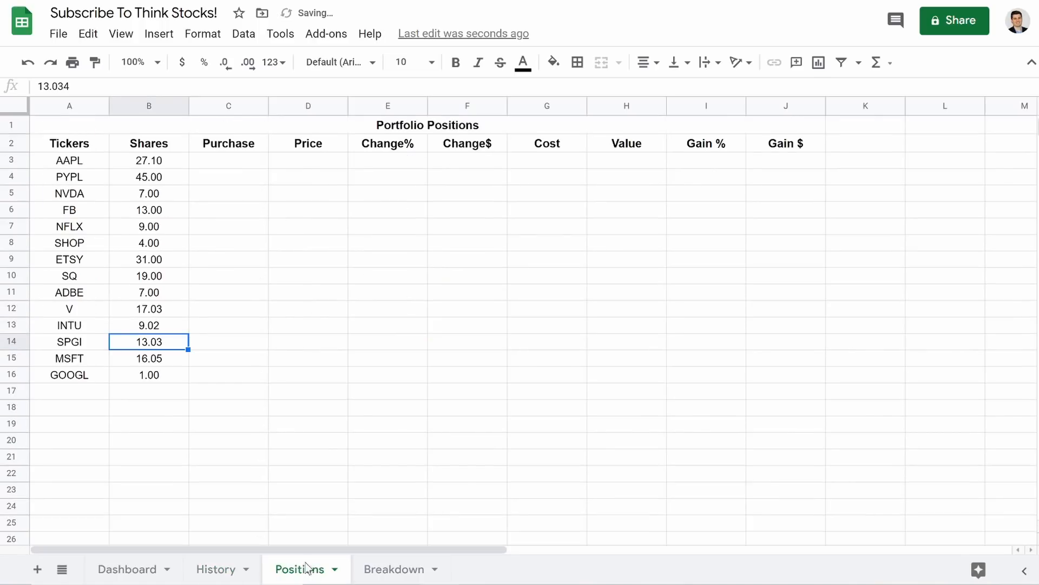
click(140, 182)
- Start a new transaction in row 178 of the History sheet with action Buy and security PYPL
click(214, 567)
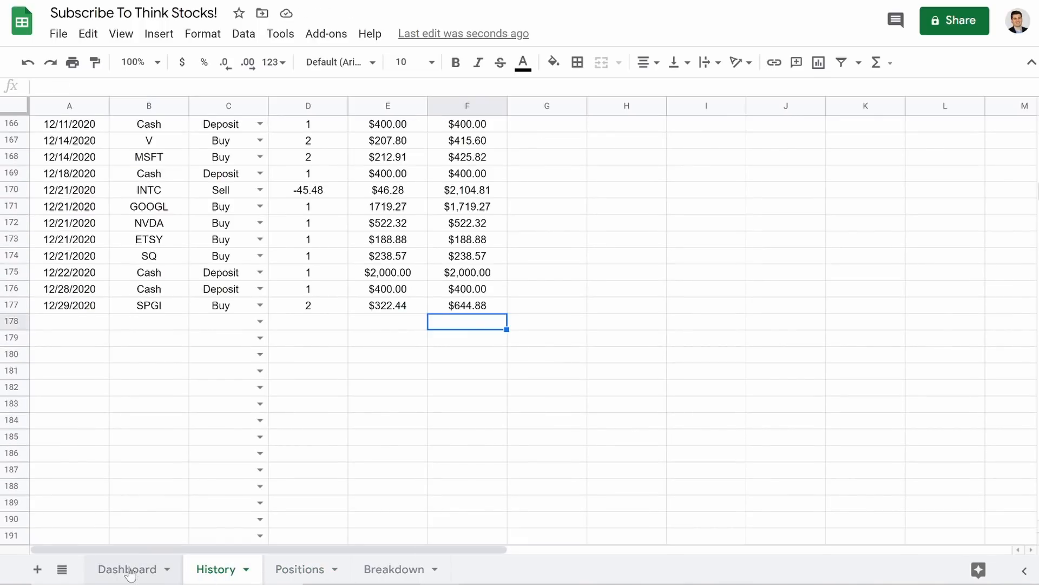
click(227, 319)
click(260, 321)
click(227, 342)
click(147, 326)
text(PYPL)
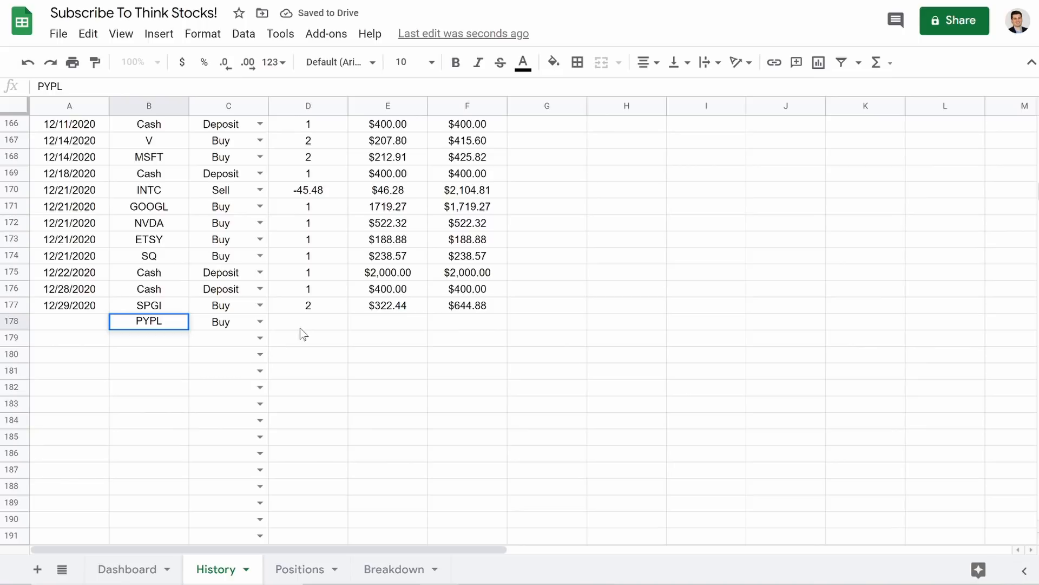
- Give the PYPL transaction in row 178 quantity 10, price 200 and total 2000, and check its shares on the Positions sheet
click(301, 327)
text(2)
text(10)
click(359, 322)
text(2000)
key(Return)
click(387, 312)
click(383, 323)
key(Delete)
text(200)
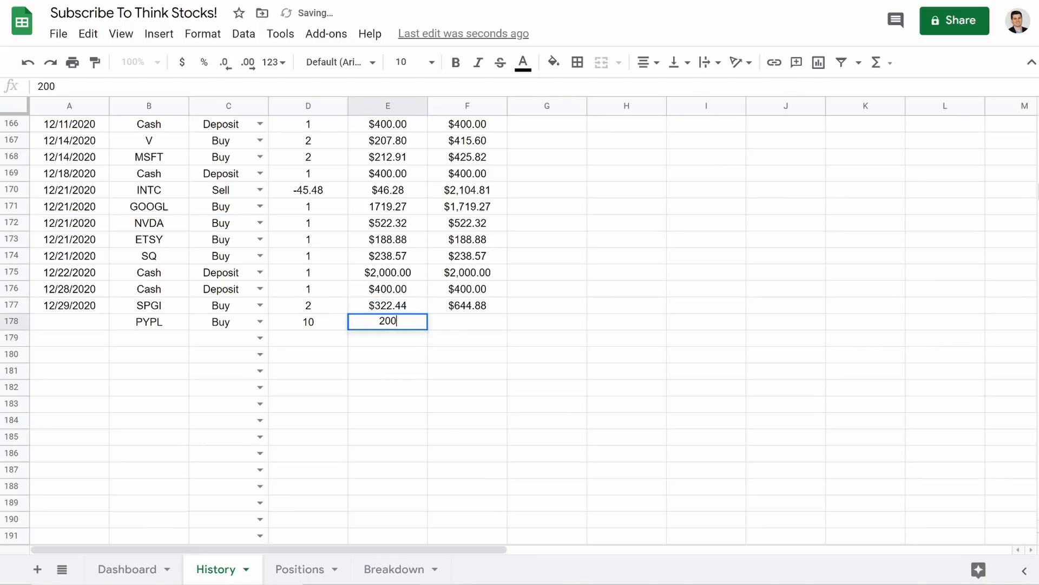
click(460, 324)
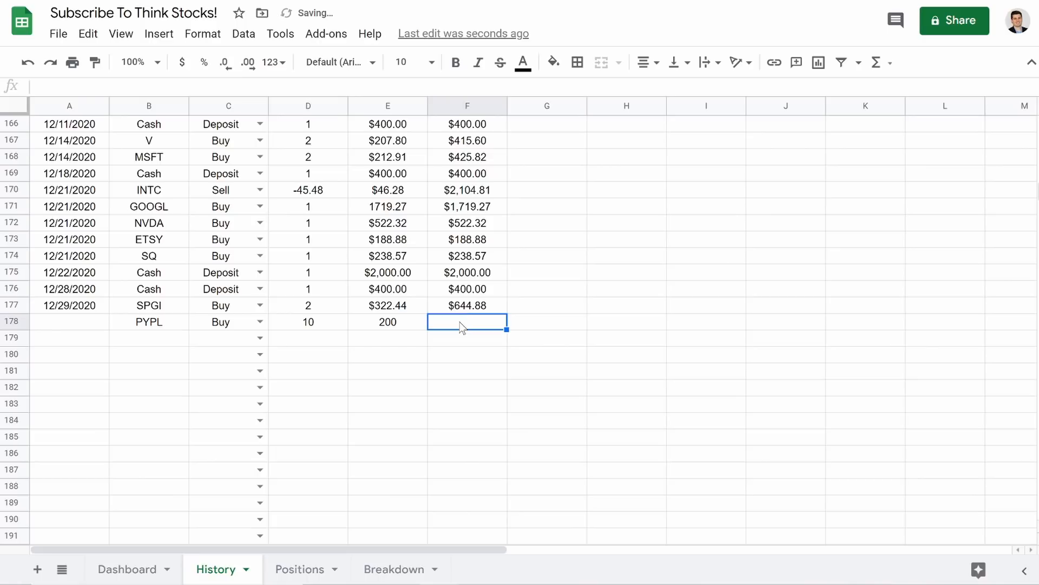
text(2000)
key(Return)
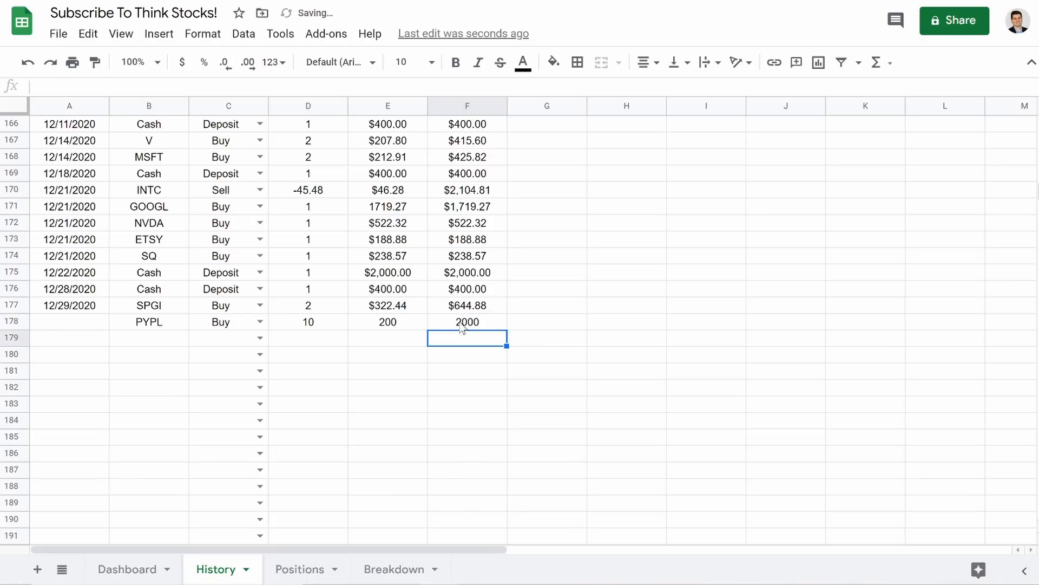
click(317, 566)
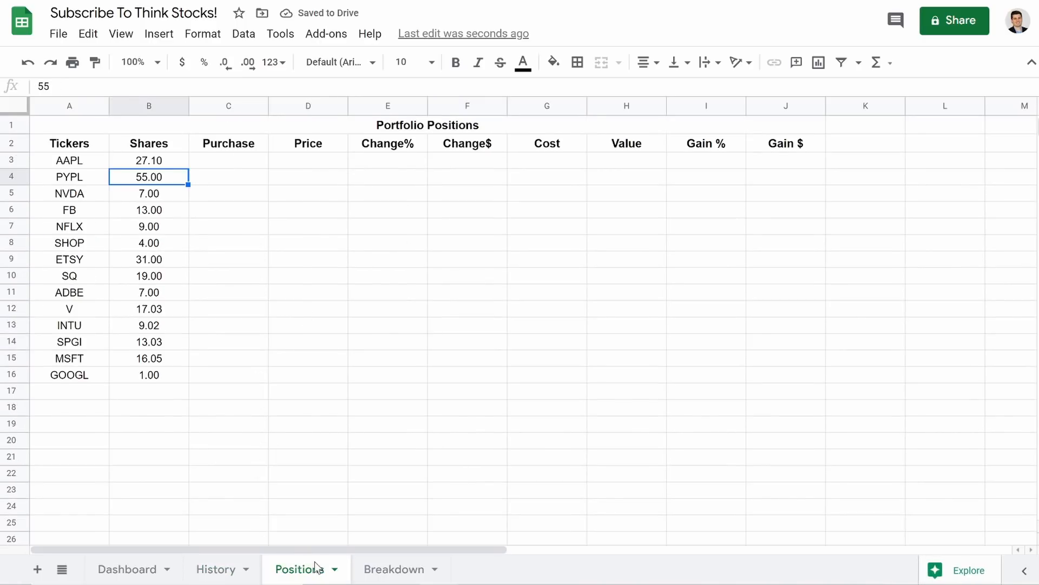
- Set the quantity of the PYPL transaction in row 178 of the History sheet to -10
click(227, 568)
click(306, 320)
text(-10)
key(Return)
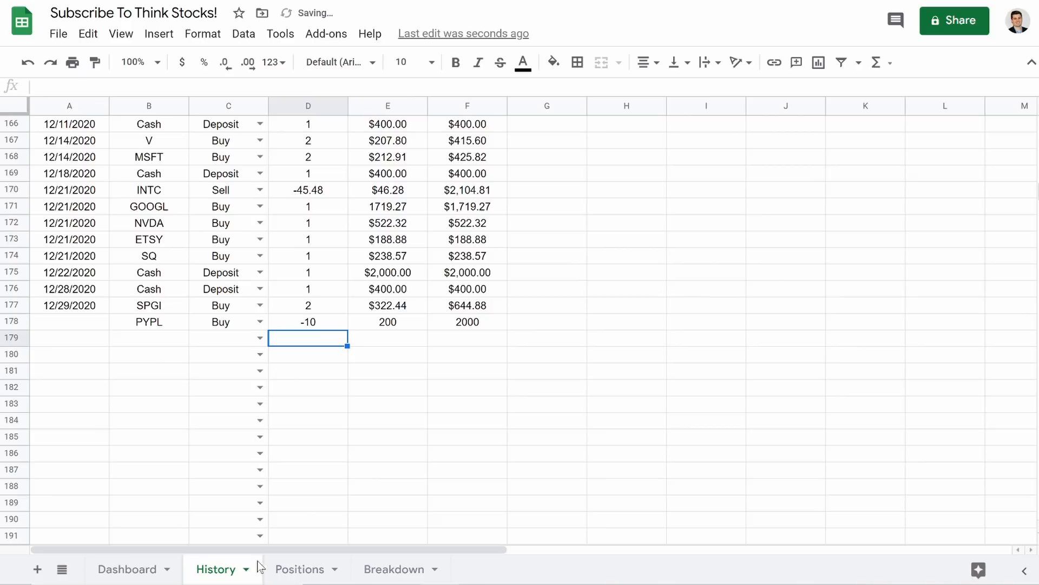
- Set the quantity of the PYPL transaction in row 178 to -45 and check the PYPL shares on the Positions sheet
click(317, 322)
text(-45)
key(Return)
click(301, 569)
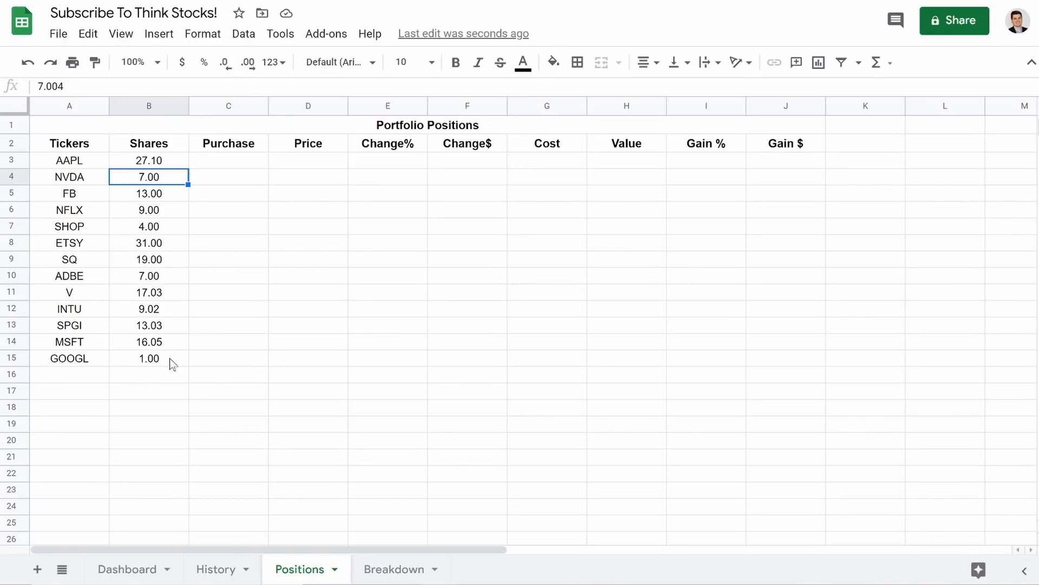
- Add a GOOGL entry with quantity -1 in row 179 of the History sheet and check its effect on the Positions sheet
click(216, 568)
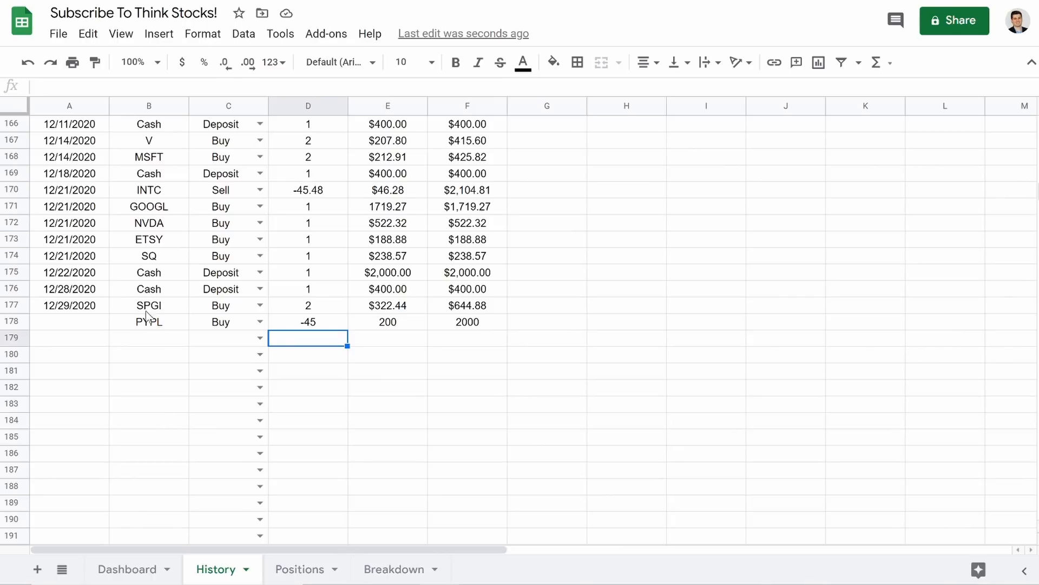
click(154, 340)
text(GOOGL)
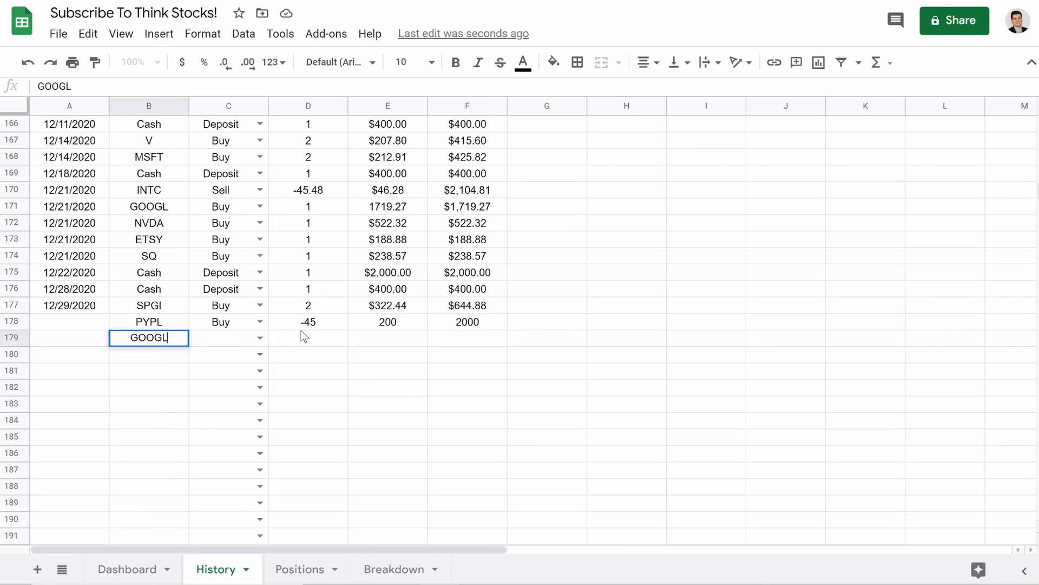
click(302, 325)
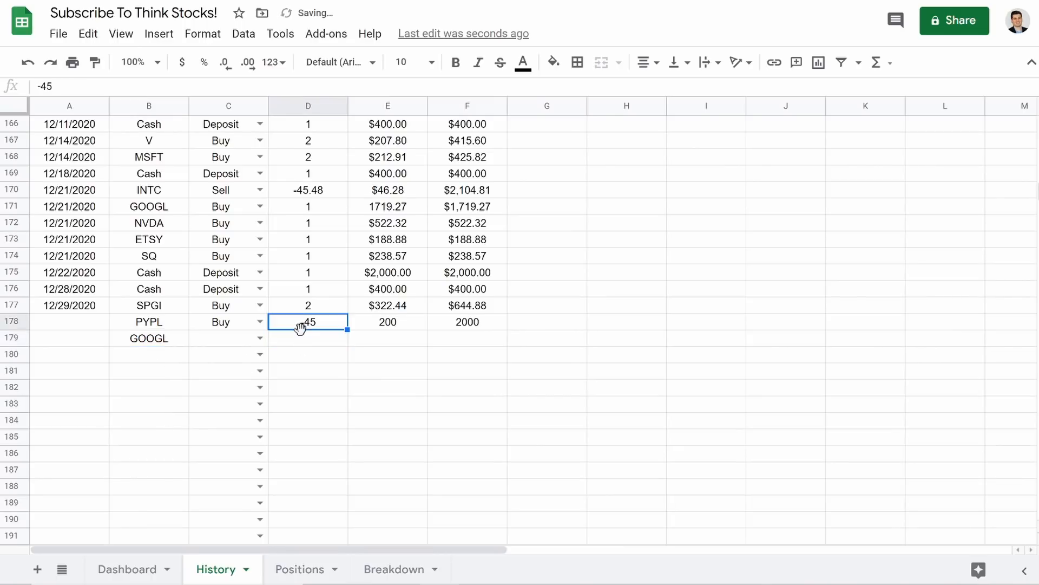
click(327, 343)
text(-1)
key(Return)
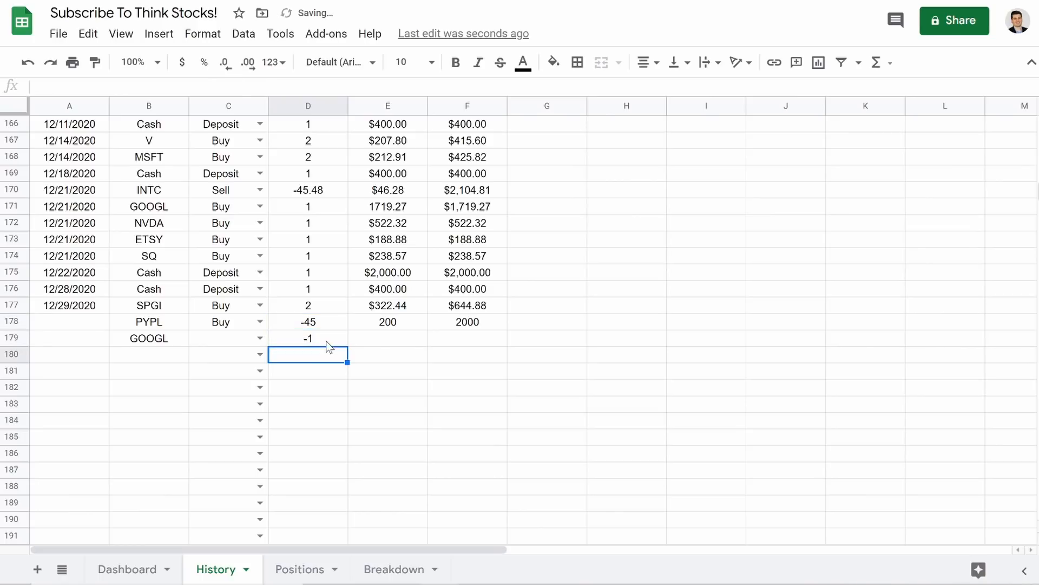
click(306, 570)
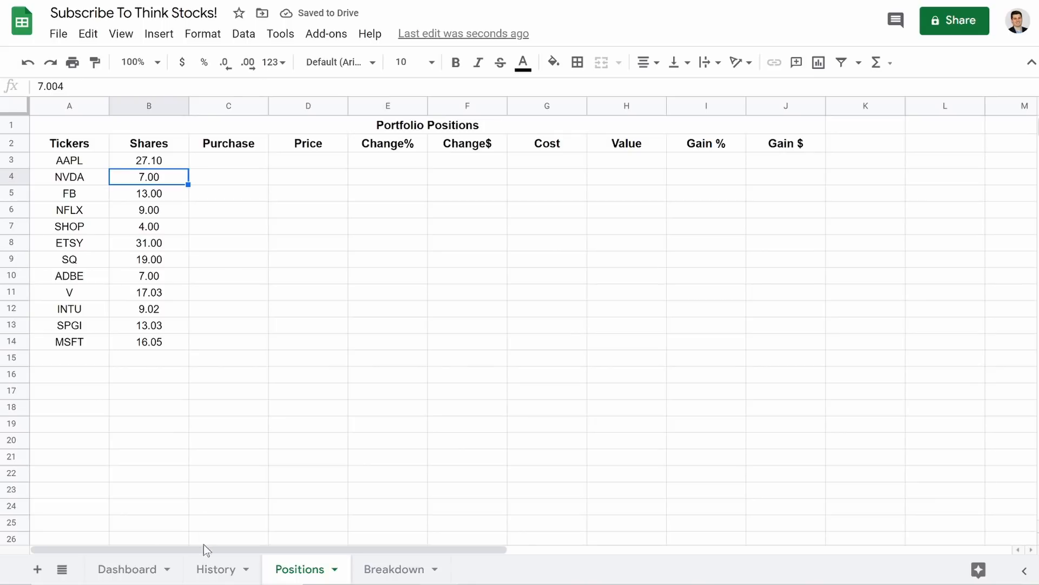
- Clear the quantity and security of the GOOGL entry in row 179 of the History sheet
click(217, 569)
click(309, 341)
key(Delete)
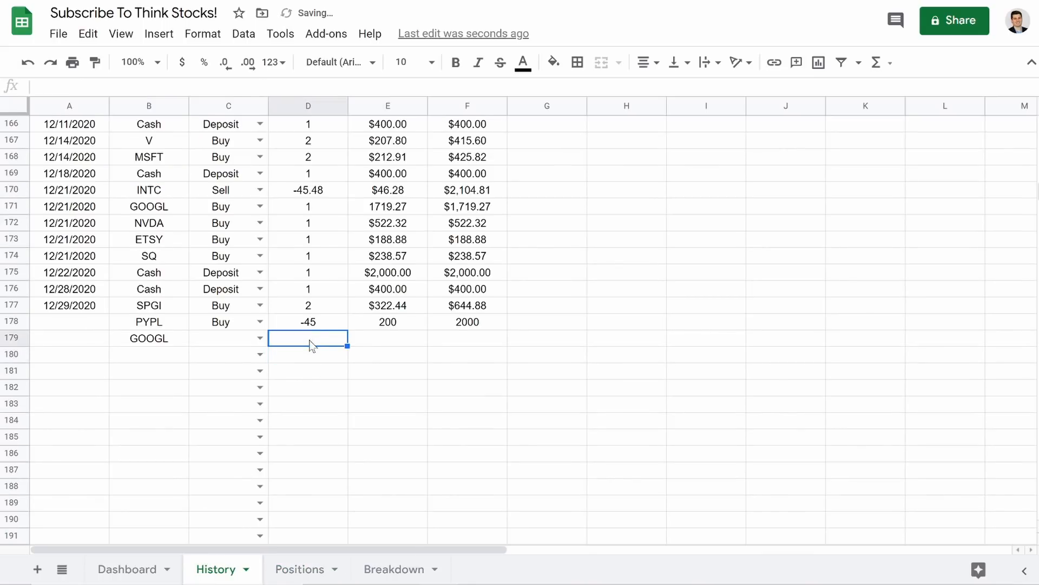
click(147, 341)
key(Delete)
- Clear the security, action, quantity, price and total of the PYPL transaction in row 178 of the History sheet
click(143, 324)
key(Delete)
key(Right)
key(Delete)
key(Right)
key(Delete)
key(Right)
key(Delete)
key(Right)
key(Delete)
key(Right)
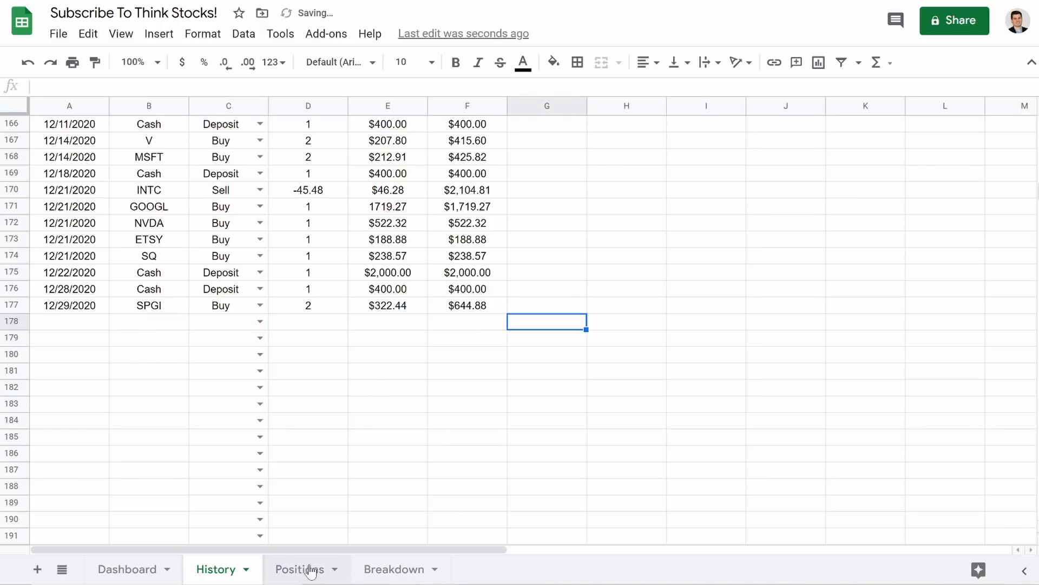
- Clear the Total column of the History sheet from F3 down to F180
scroll(455, 311, up, 20)
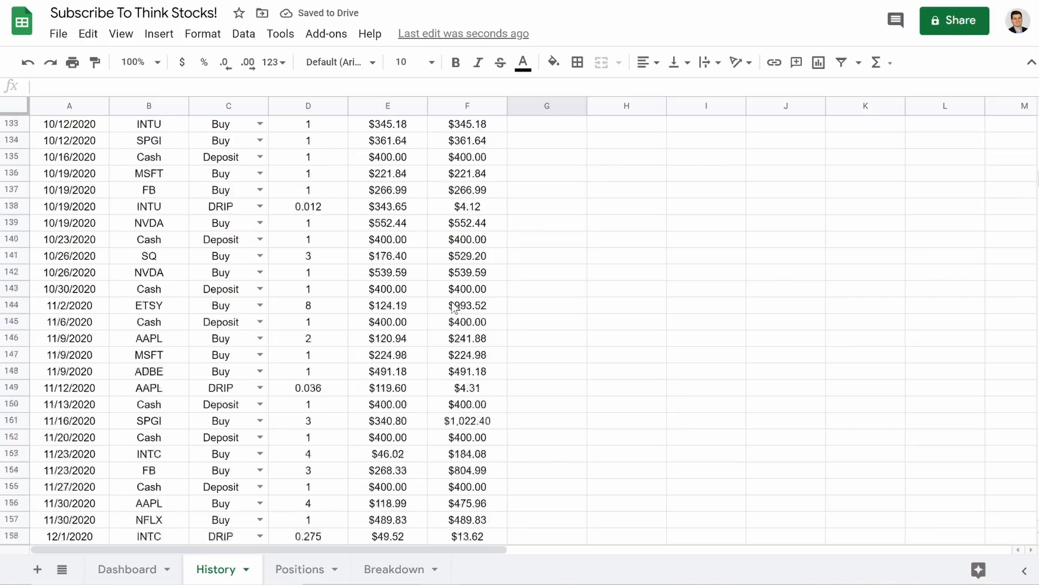
click(459, 158)
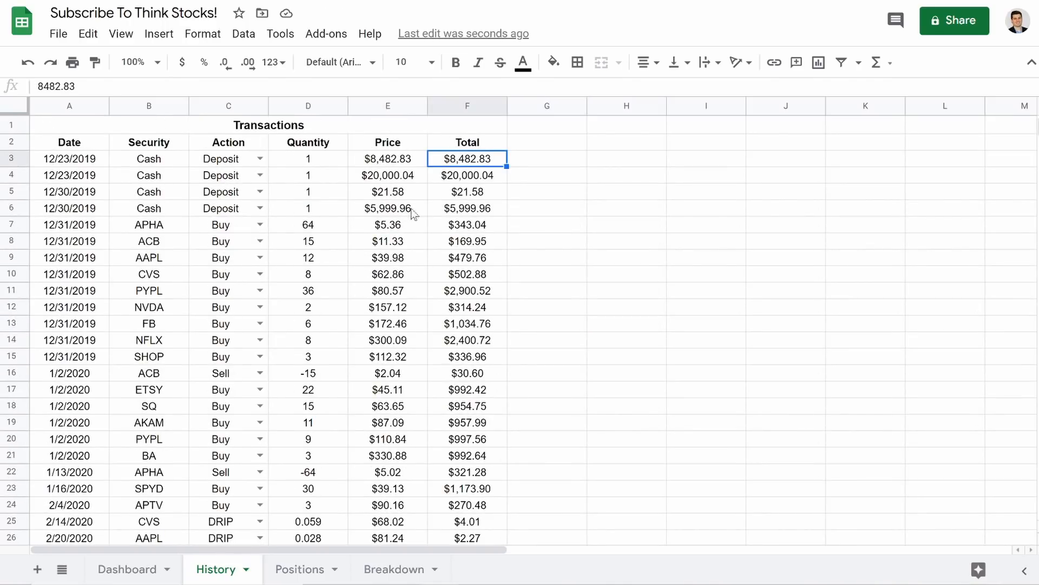
drag(470, 160, 478, 240)
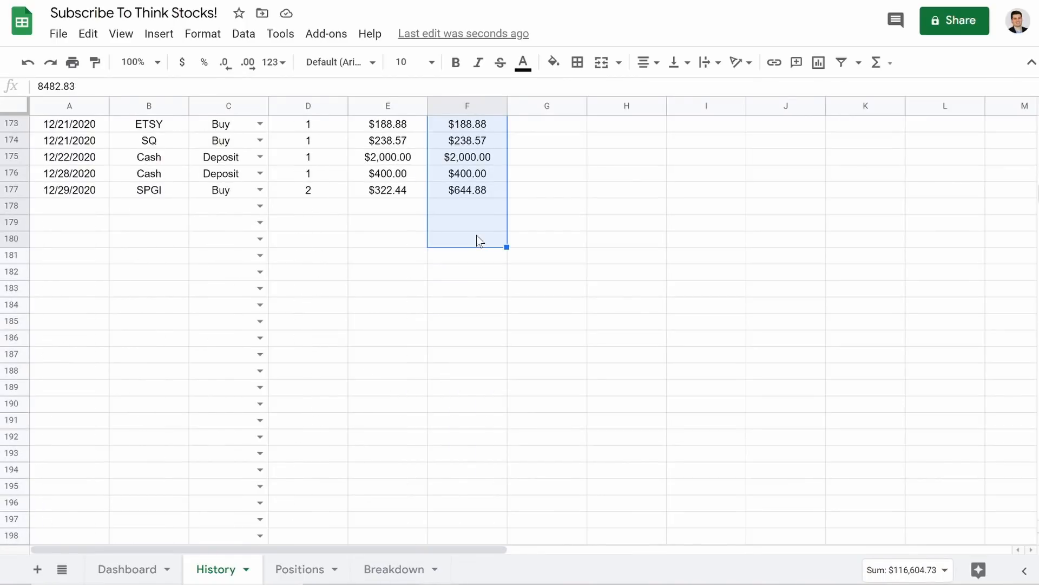
key(Delete)
scroll(478, 240, up, 20)
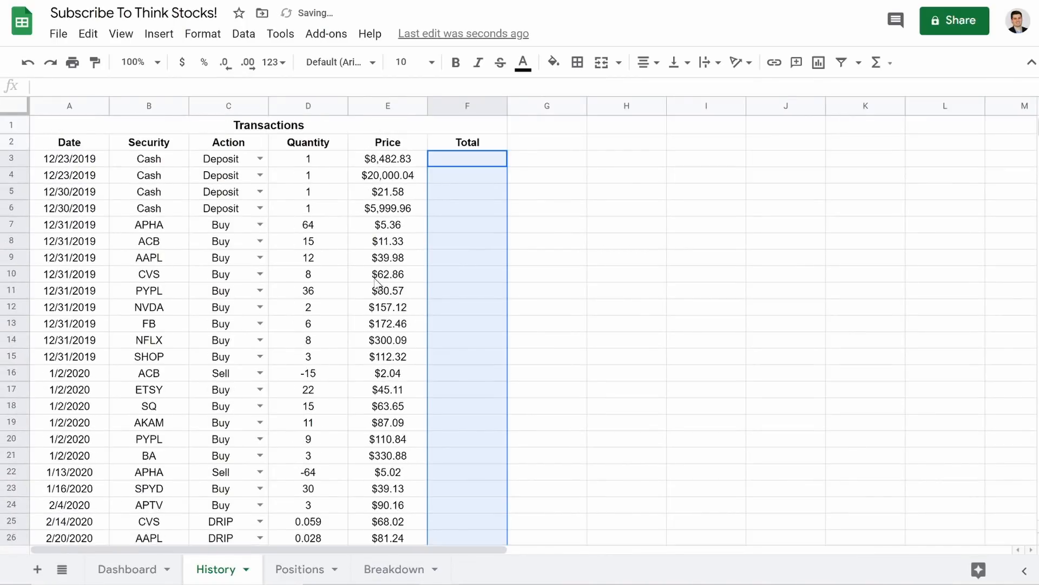
click(375, 276)
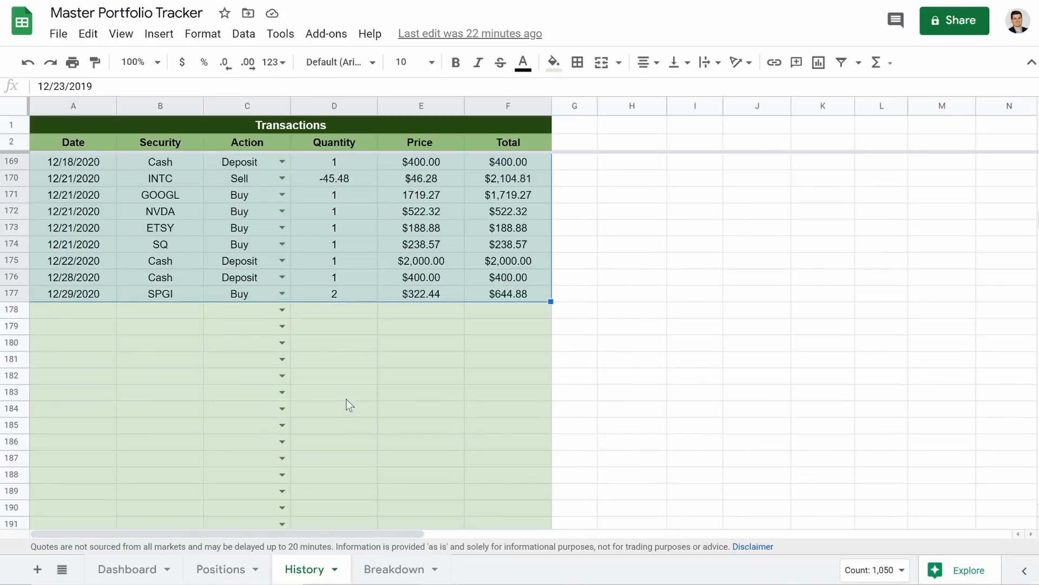
- In the Master Portfolio Tracker's History sheet, examine the Total formula in cells F3 and F7
click(351, 395)
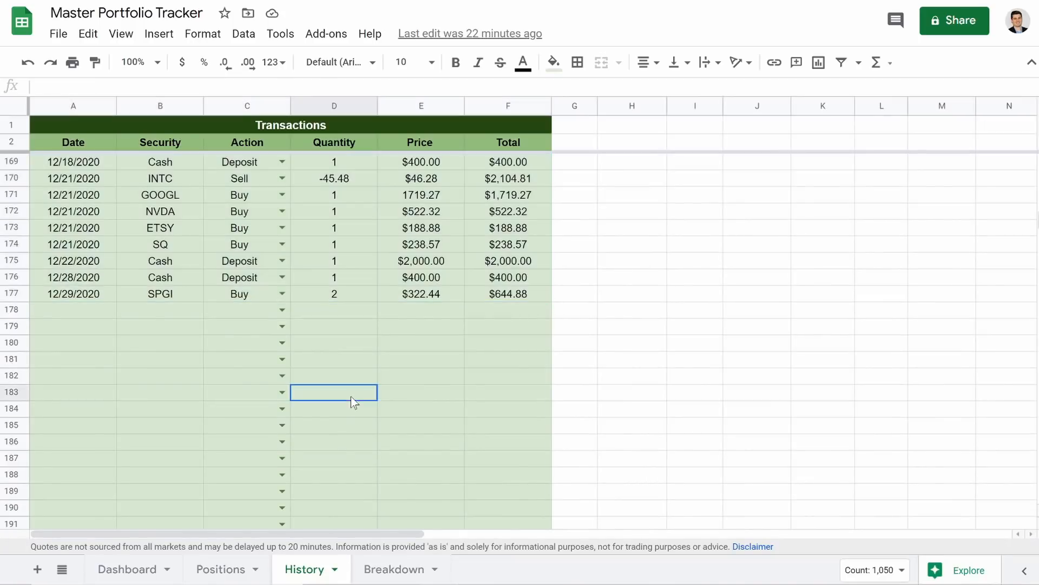
scroll(351, 397, up, 20)
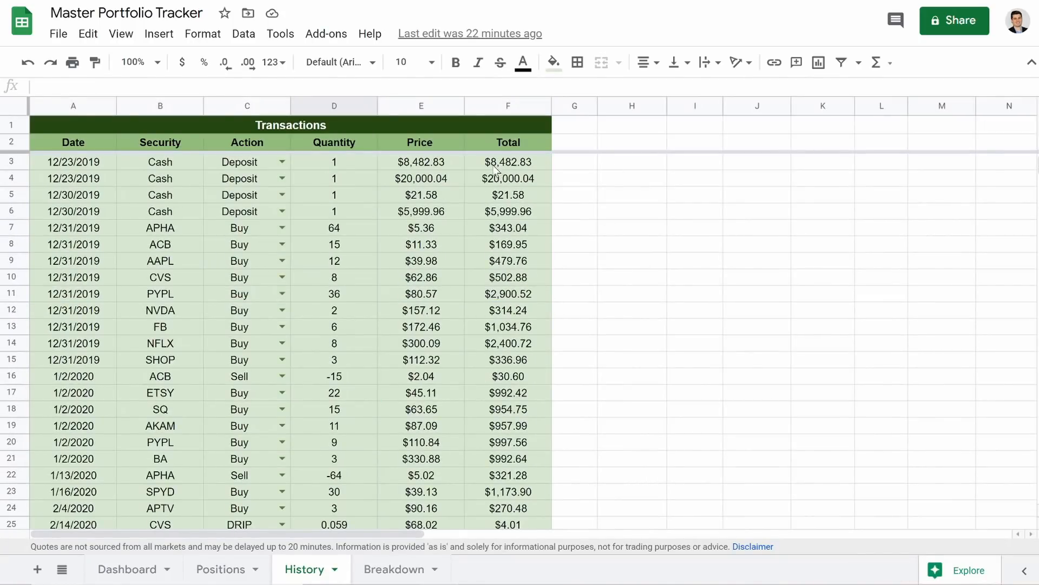
click(494, 167)
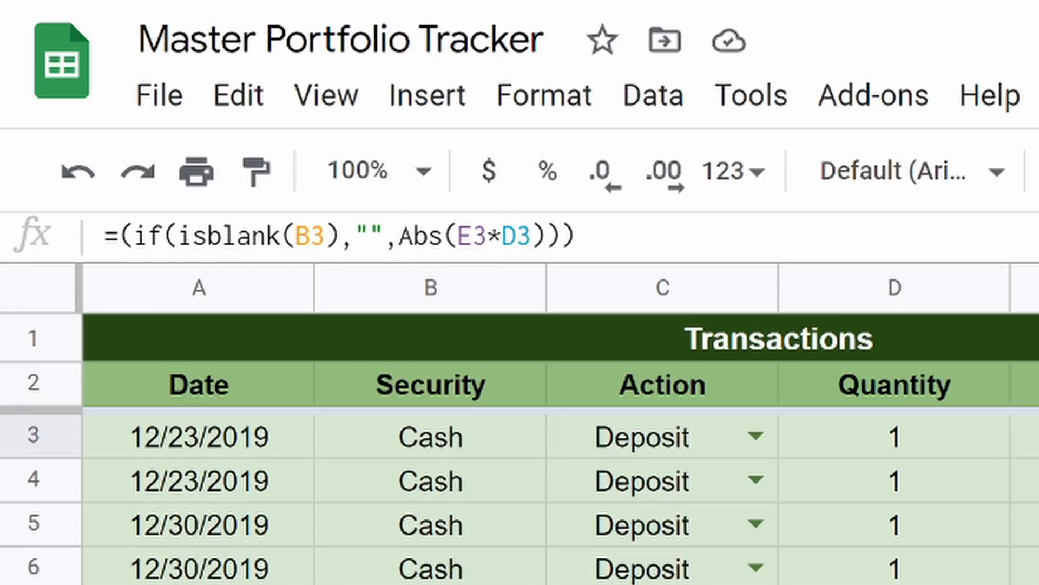
click(577, 236)
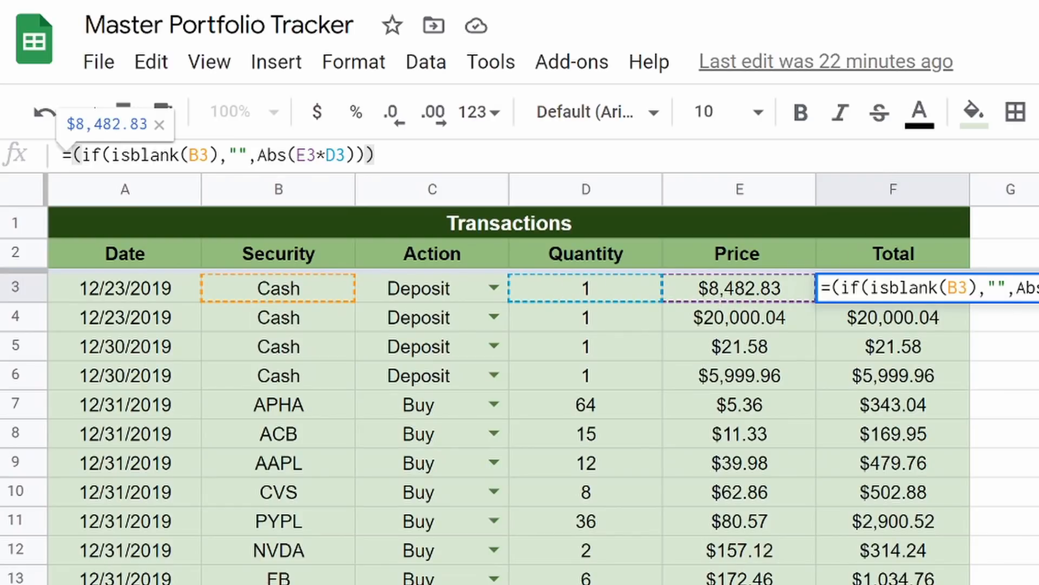
click(838, 413)
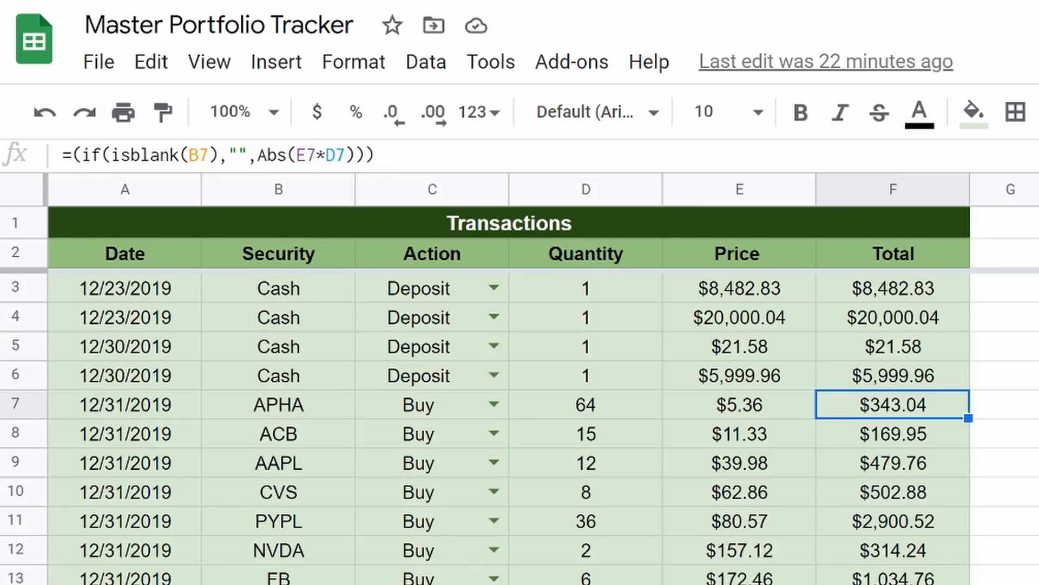
- Examine the security, action, quantity, price and Total formula of the ACB sale in row 16
click(412, 533)
click(262, 542)
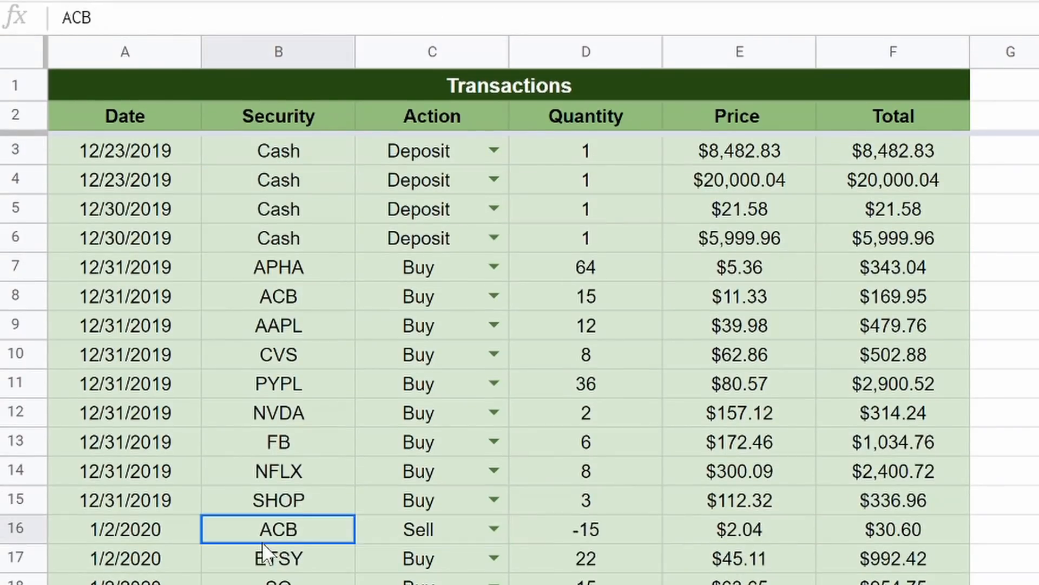
click(378, 531)
click(545, 542)
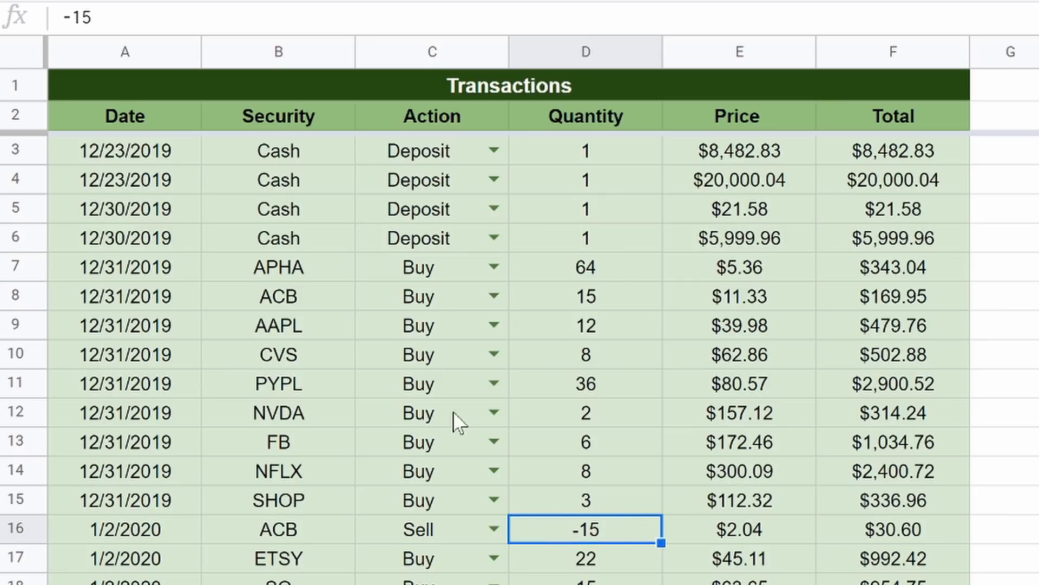
click(759, 534)
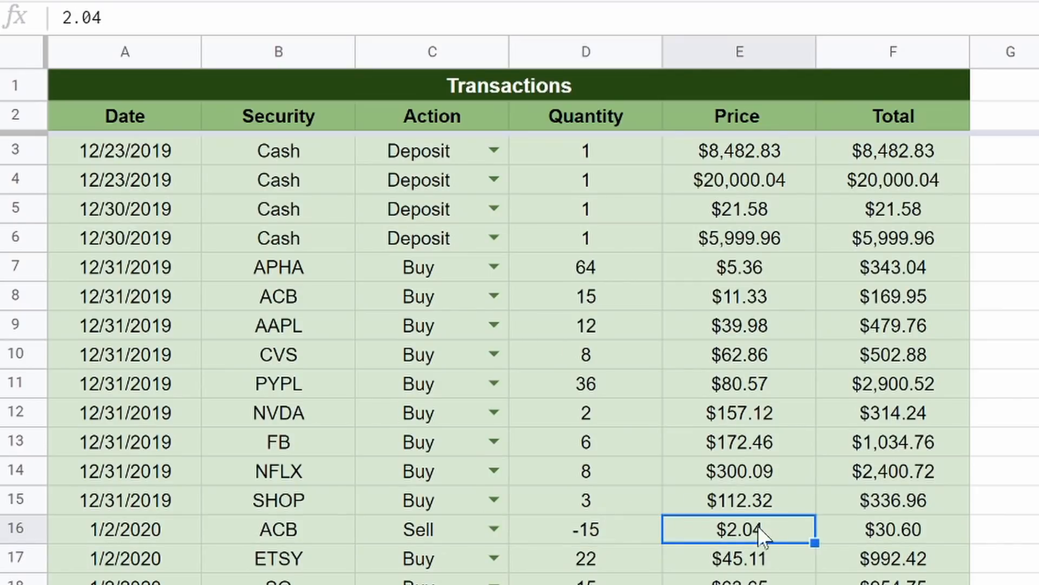
click(587, 535)
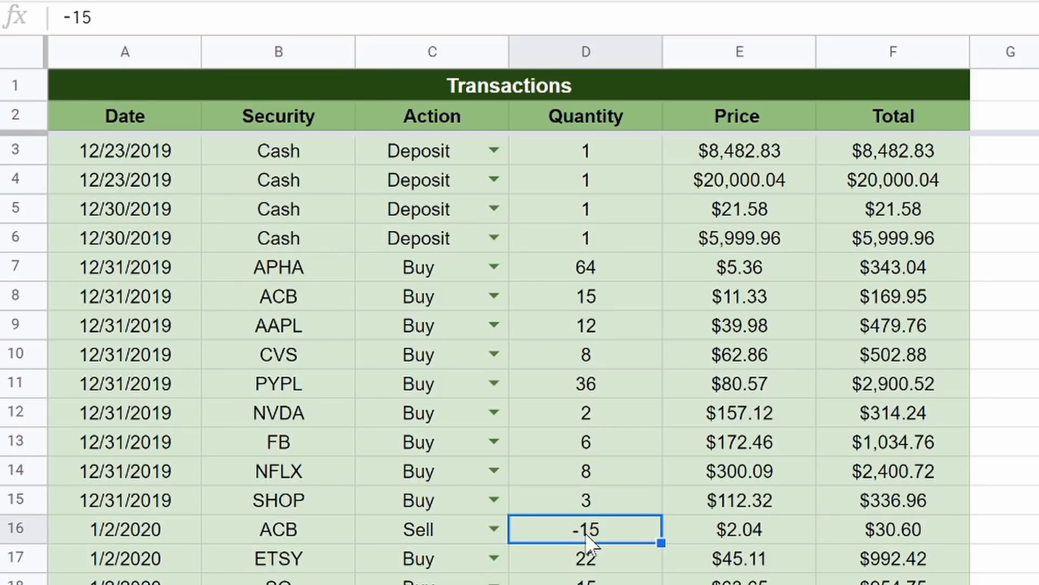
click(873, 541)
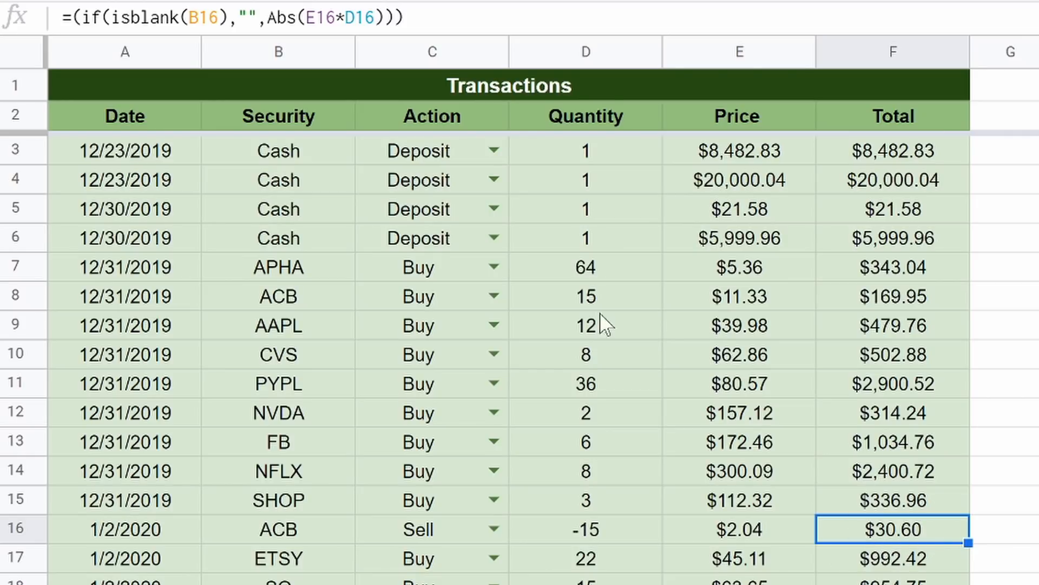
key(Return)
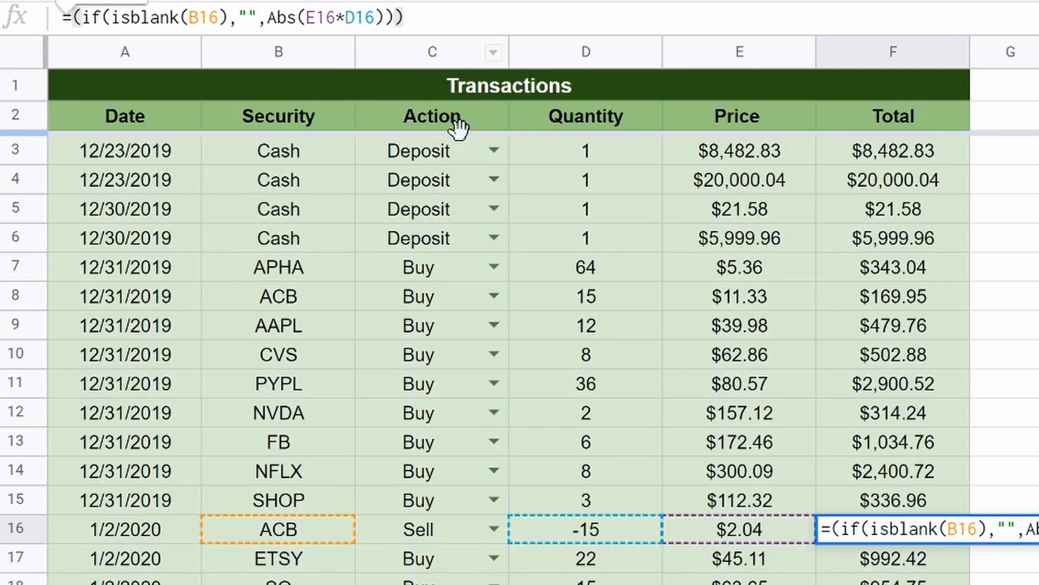
- Copy the Total formula from cell F3 of the Master Portfolio Tracker's History sheet
click(888, 152)
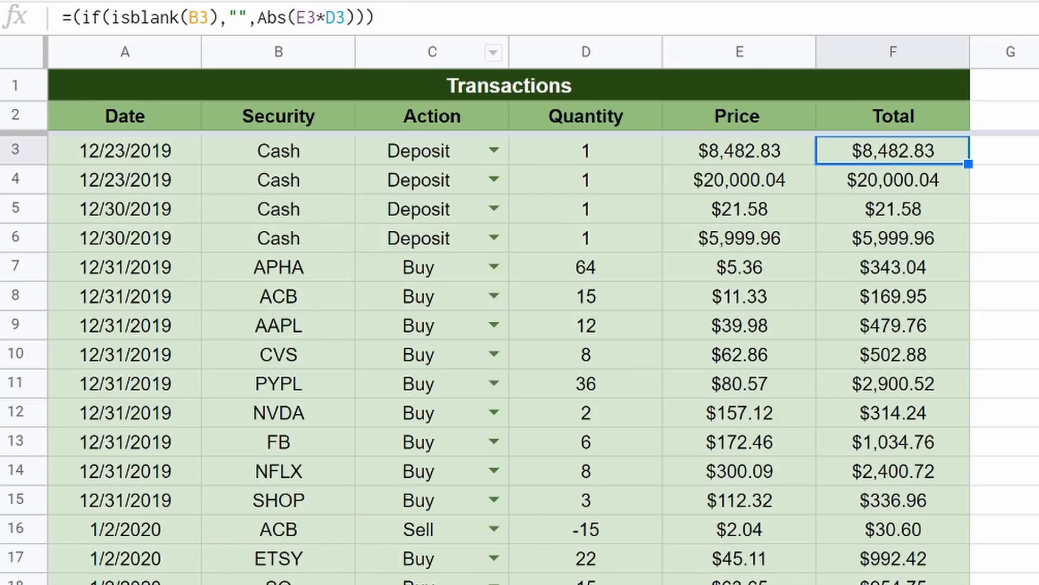
drag(373, 17, 10, 32)
key(ctrl+c)
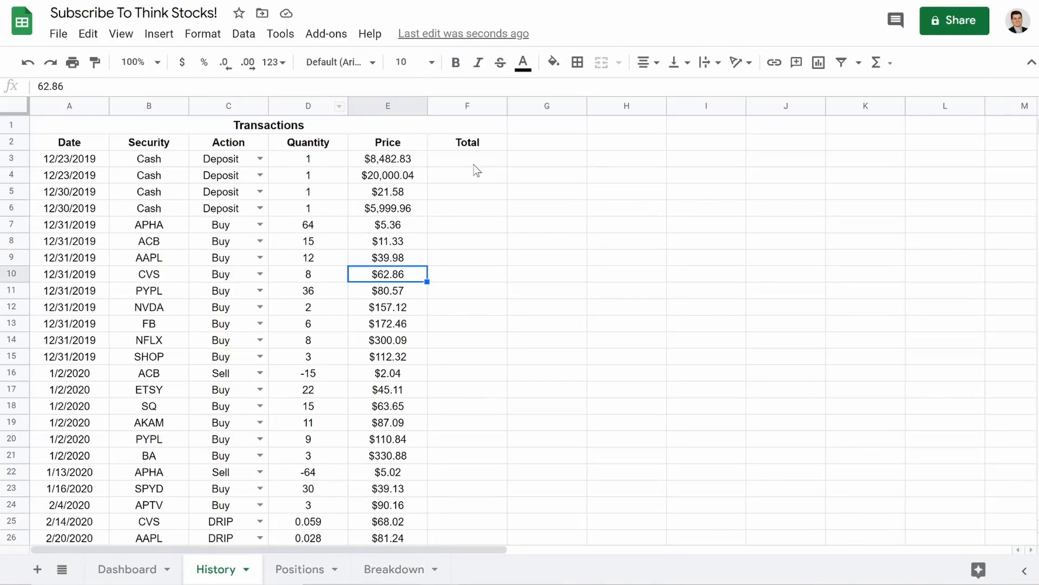
- In the Subscribe To Think Stocks! spreadsheet, paste =(if(isblank(B3),"",Abs(E3*D3))) into History cell F3 and accept the suggested autofill for the column
click(474, 162)
key(Return)
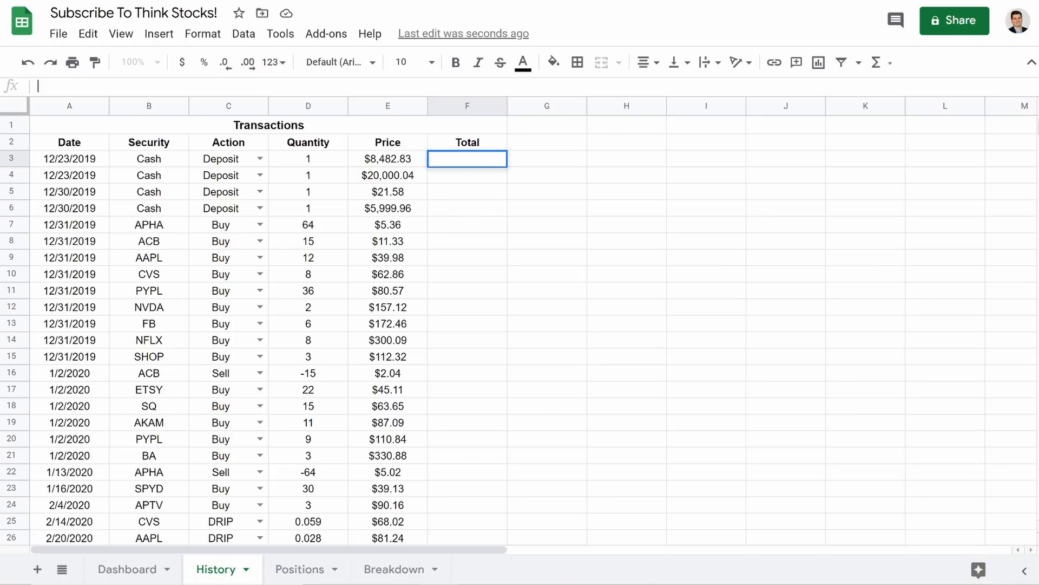
key(ctrl+v)
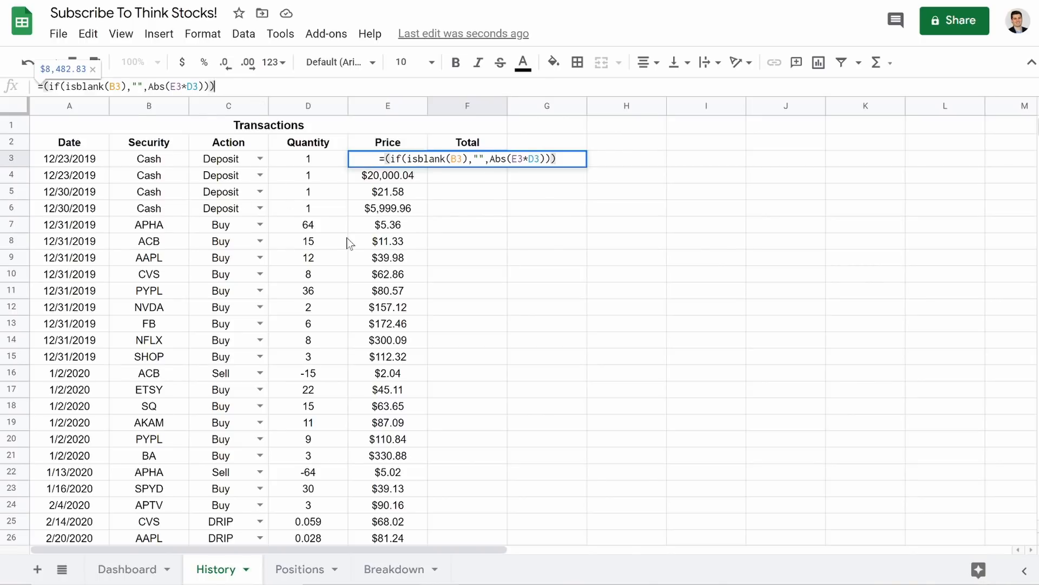
key(Return)
click(526, 260)
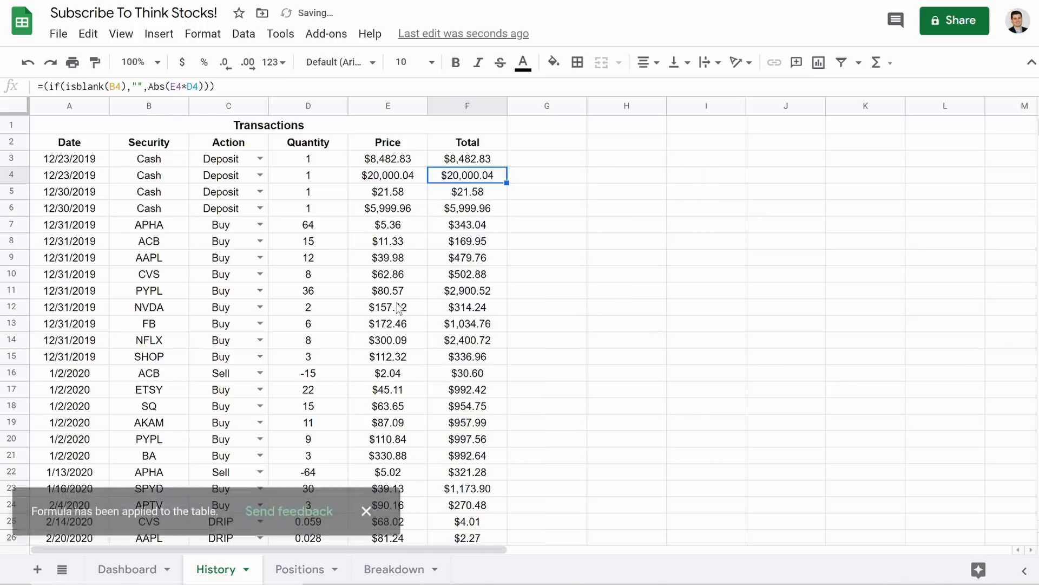
- Fill the Total formula further down column F of the History sheet from cell F983
click(387, 307)
scroll(387, 309, down, 20)
scroll(388, 306, down, 20)
scroll(387, 306, up, 9)
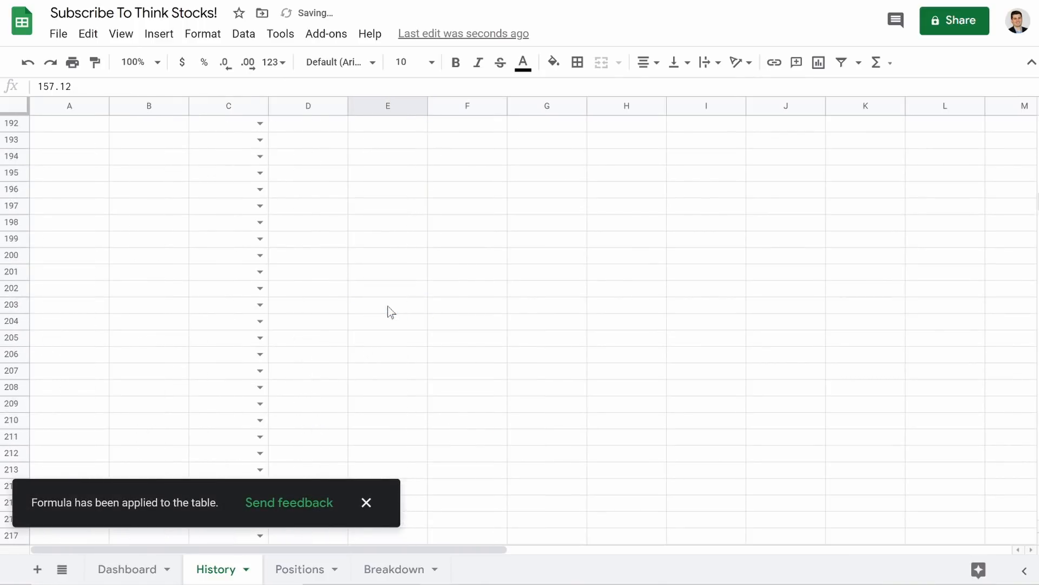
click(471, 241)
drag(507, 247, 517, 541)
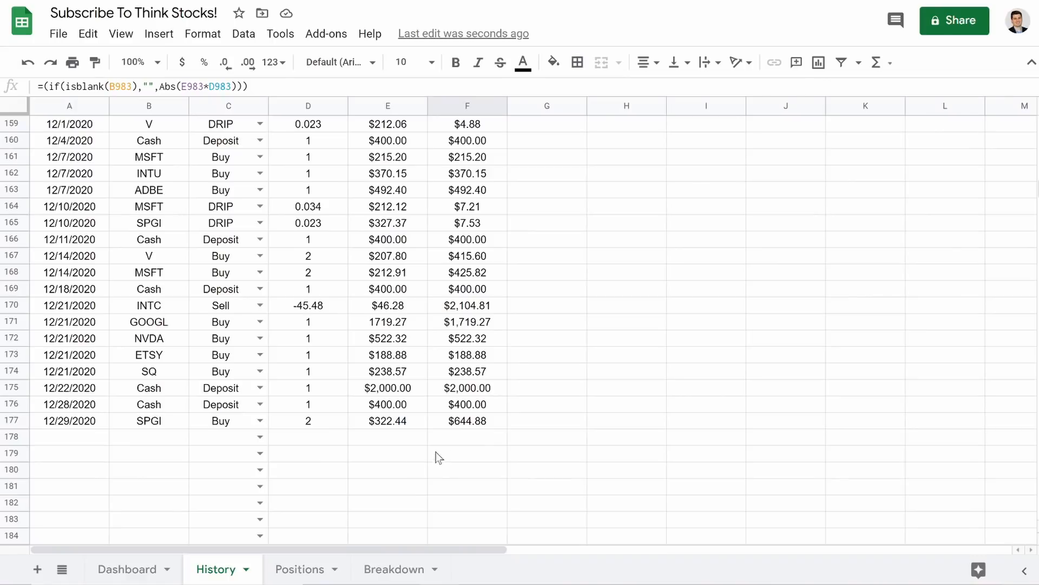
- Check the Total formula in F177 and review the Action entries of the late-2020 transactions on the History sheet
click(464, 428)
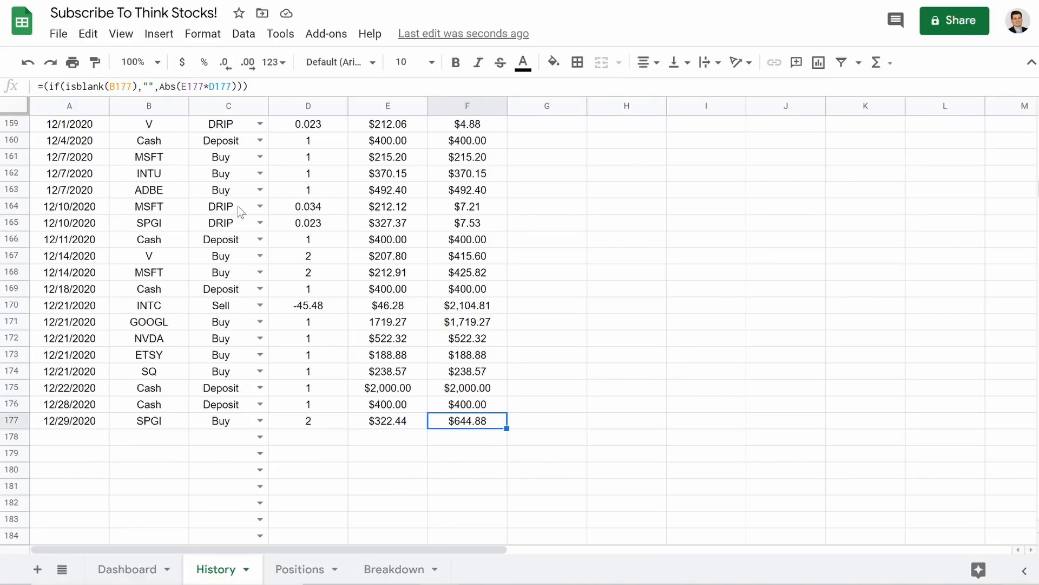
scroll(207, 395, up, 10)
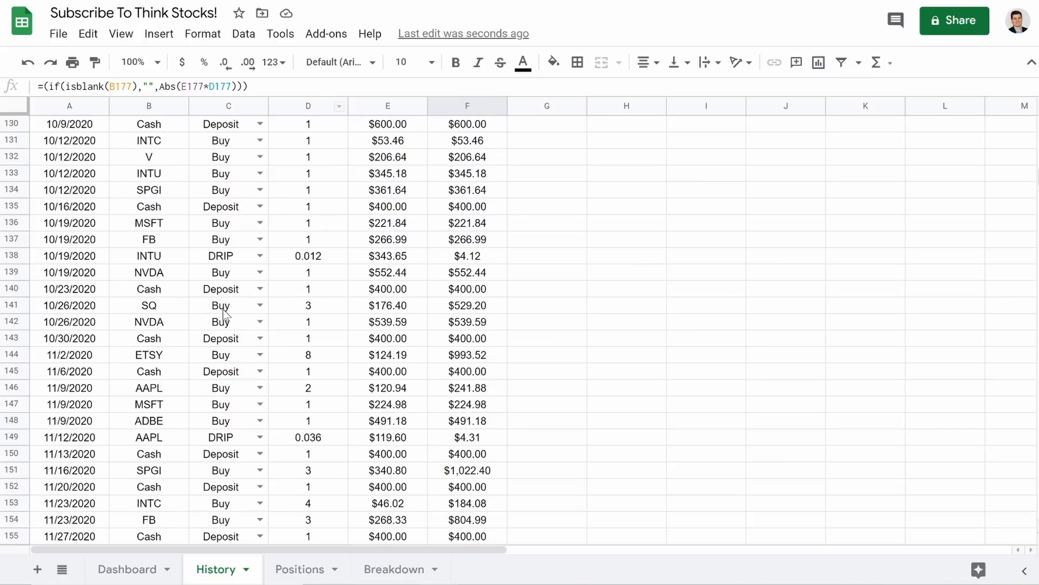
scroll(224, 325, down, 11)
scroll(223, 352, up, 7)
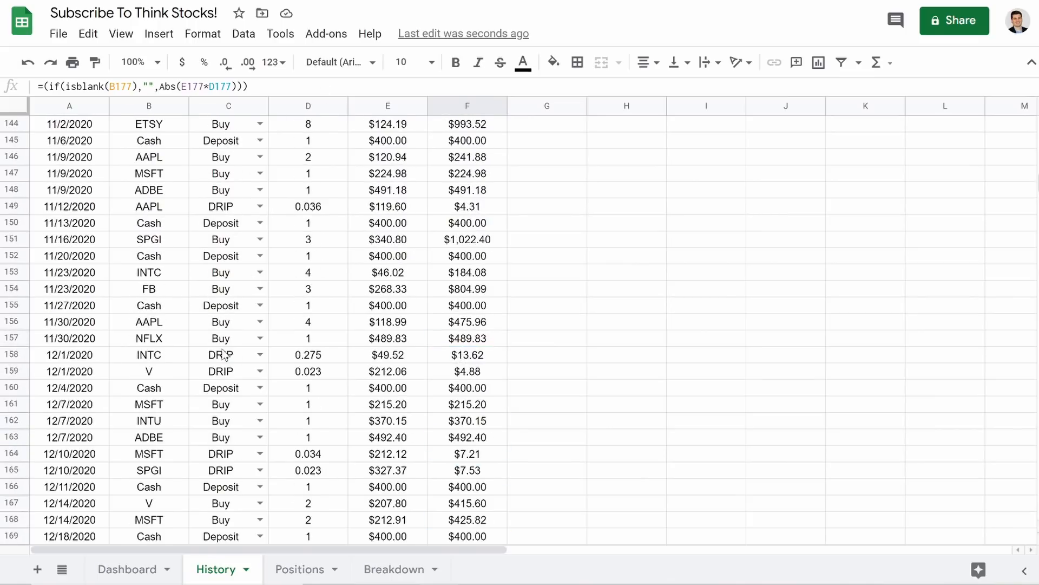
click(220, 227)
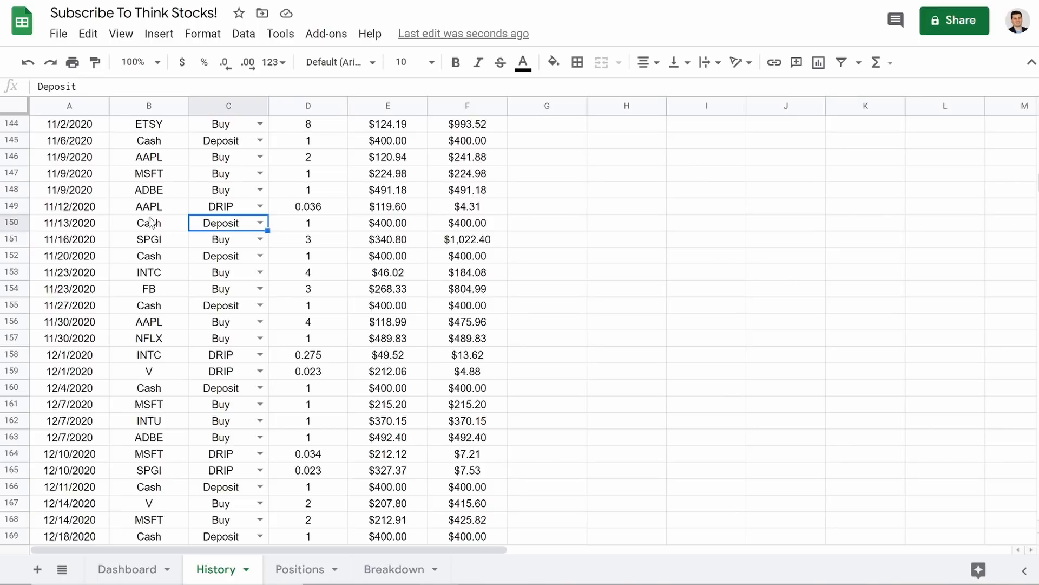
- Examine the late-2020 transactions and the F177 Total formula on the History sheet, and the MyPortfolio formula in A3 of the Positions sheet
click(128, 227)
click(209, 232)
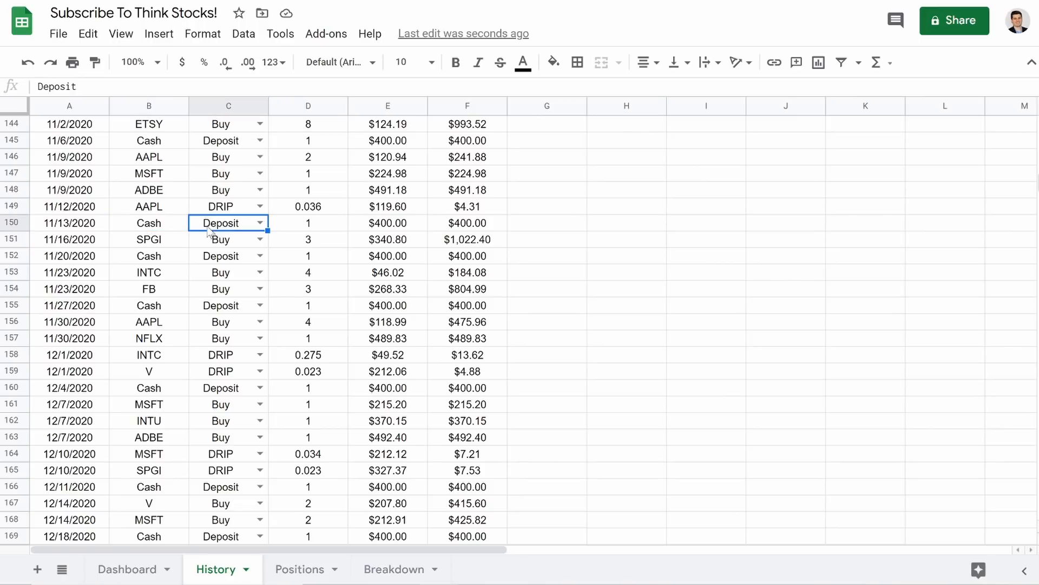
click(162, 241)
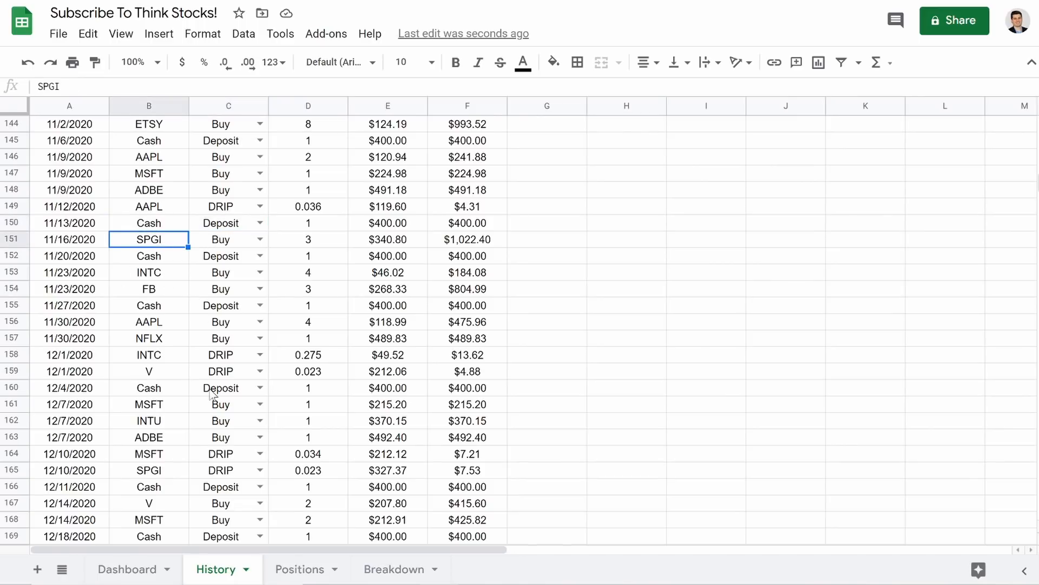
scroll(224, 377, down, 6)
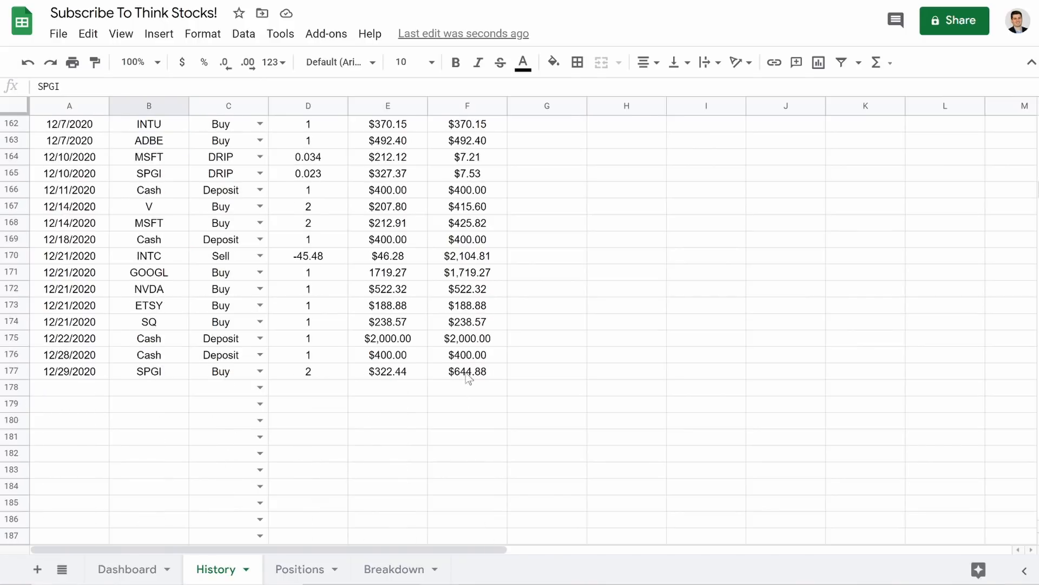
click(468, 373)
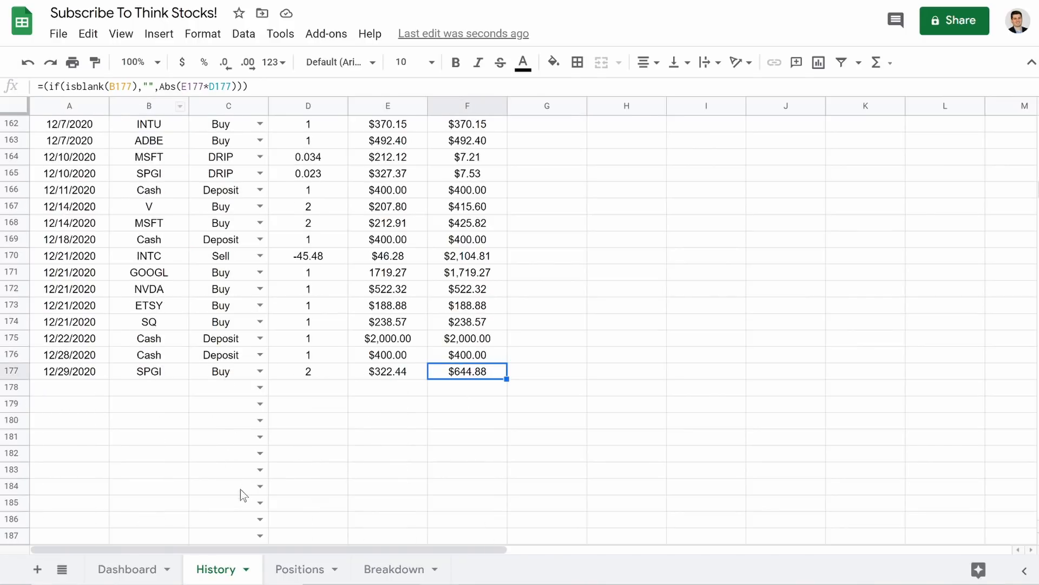
click(299, 568)
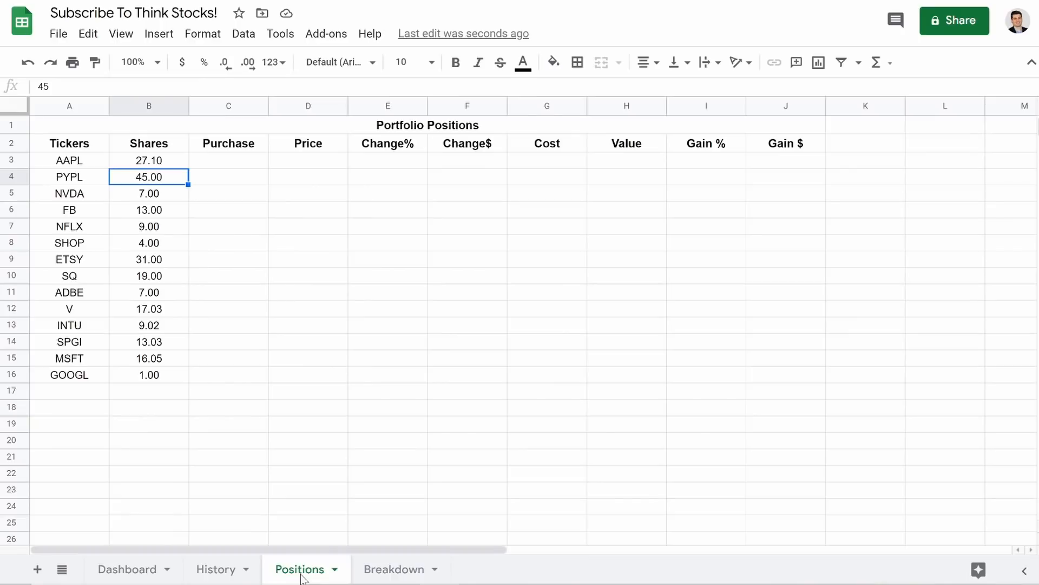
click(74, 158)
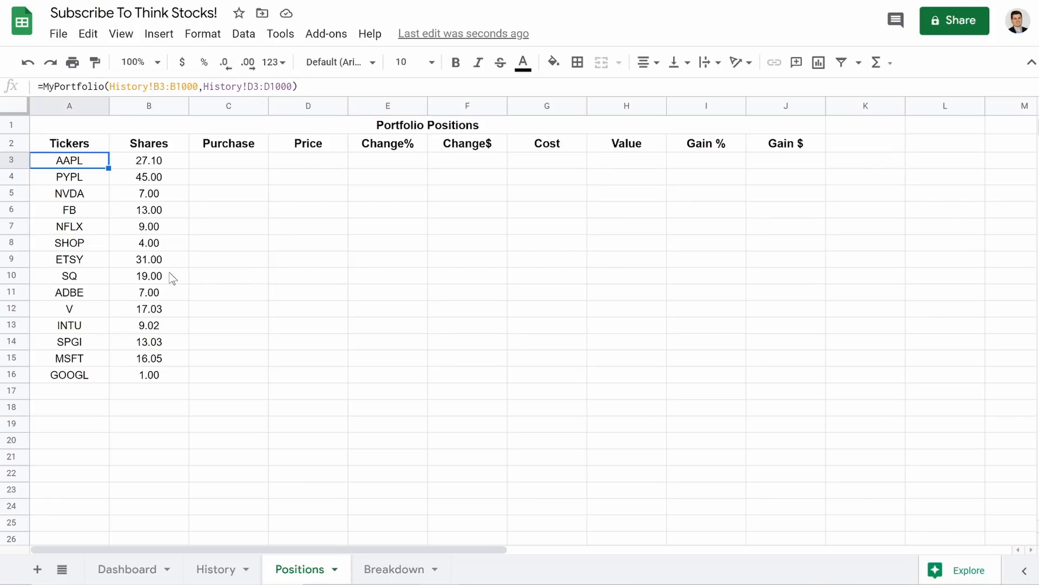
click(547, 406)
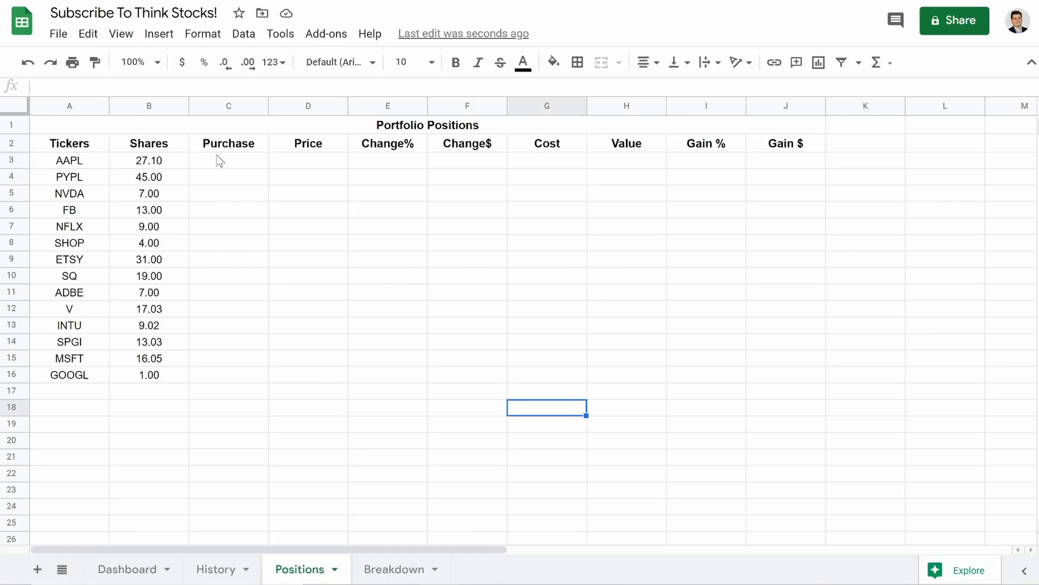
- Begin the Purchase formula in Positions cell C3 with =if(isblank(A3),"", so that rows without a ticker stay blank
click(264, 165)
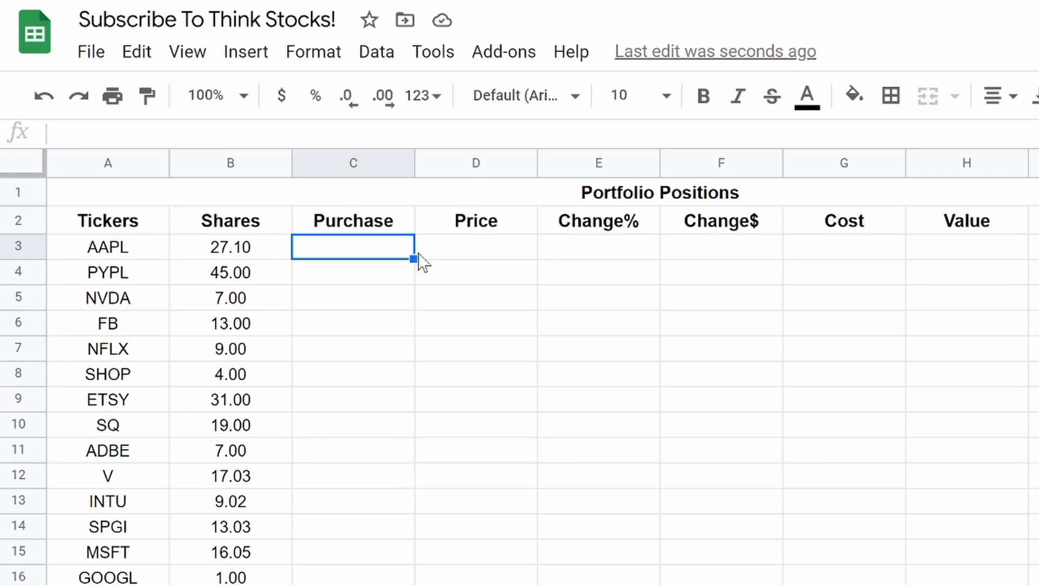
text(=)
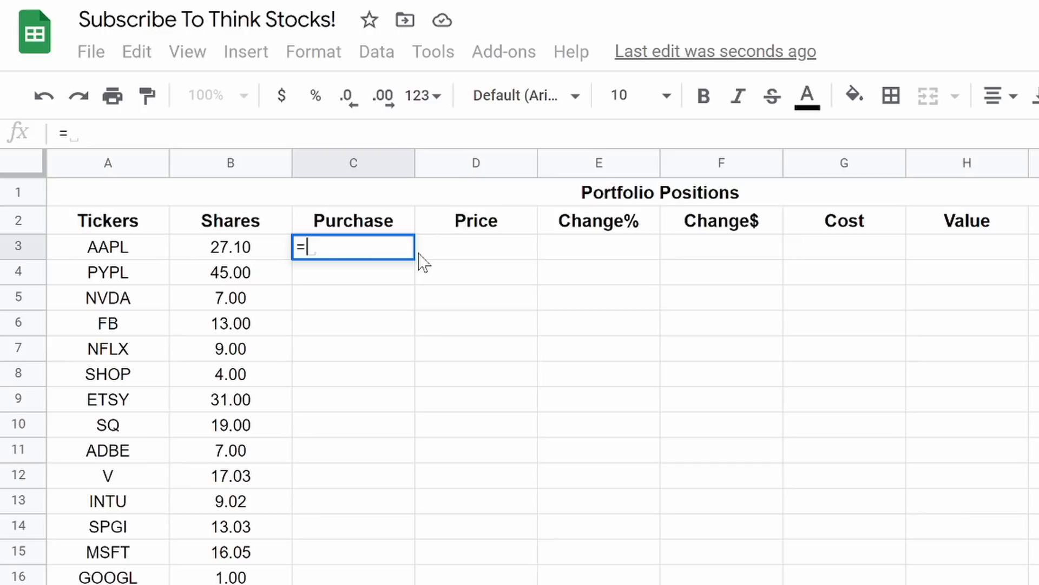
text(if(is)
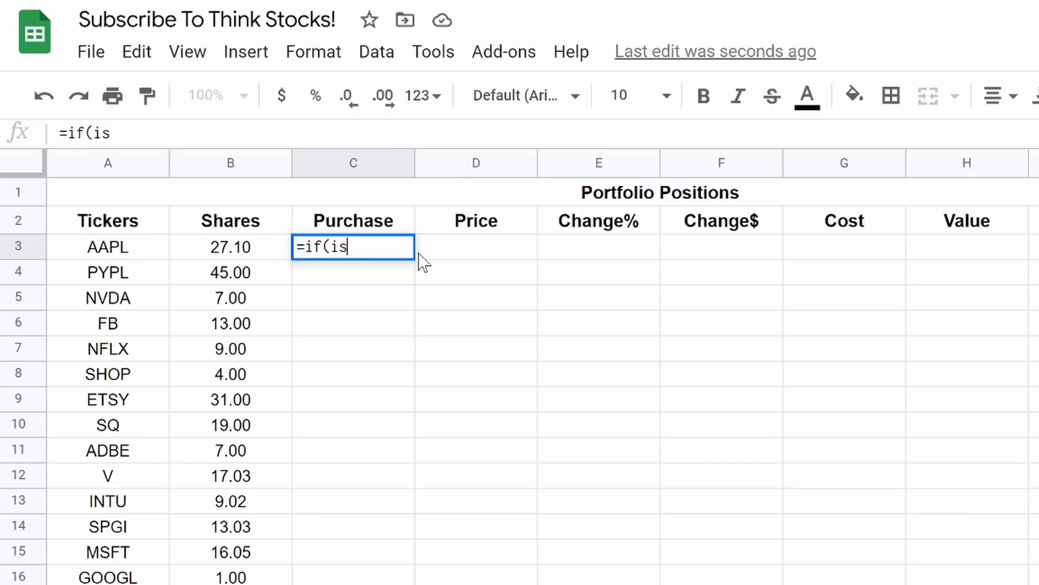
text(blank)
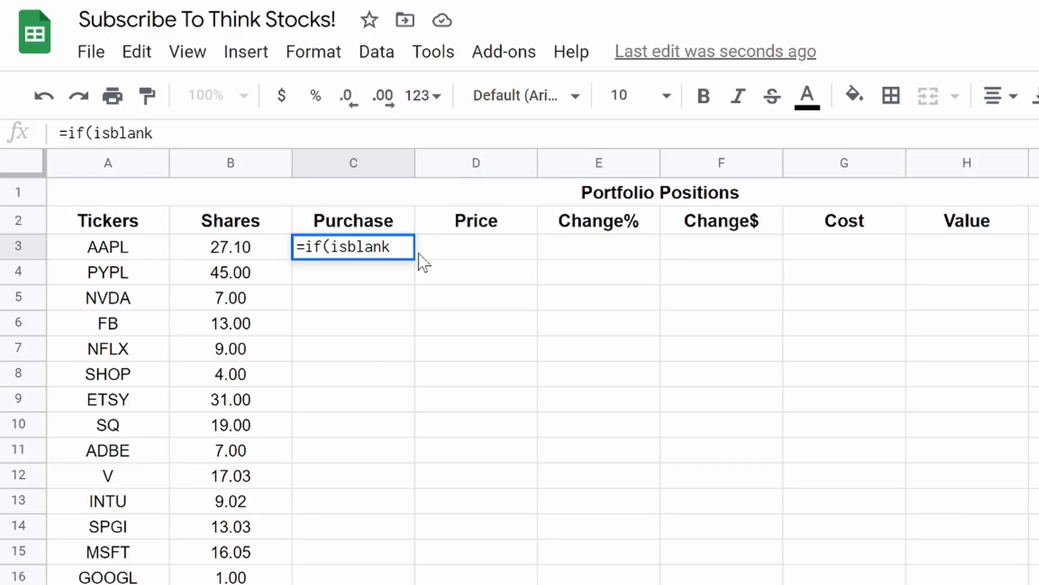
text((A#)
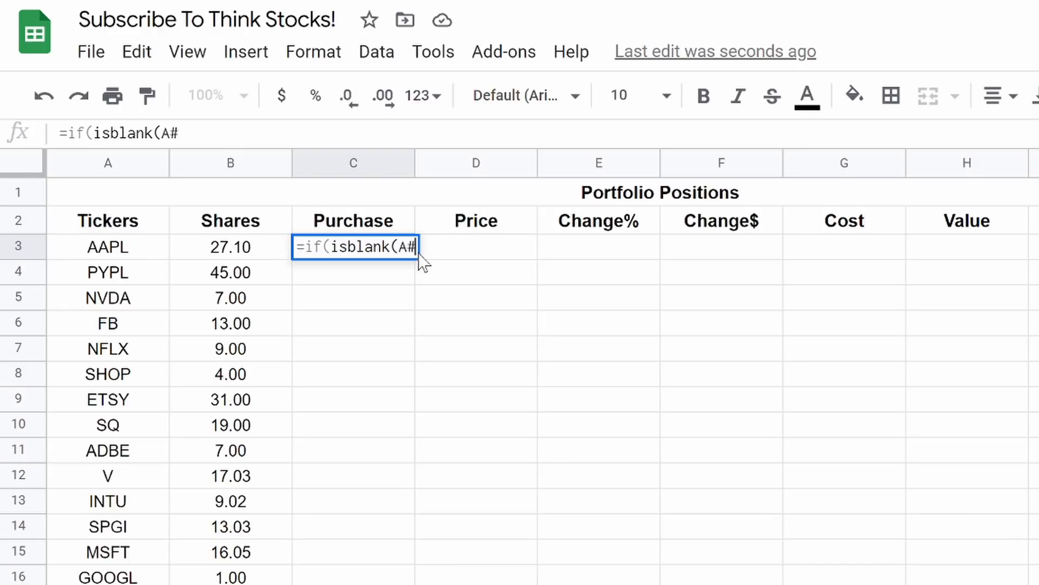
key(BackSpace)
text(3)
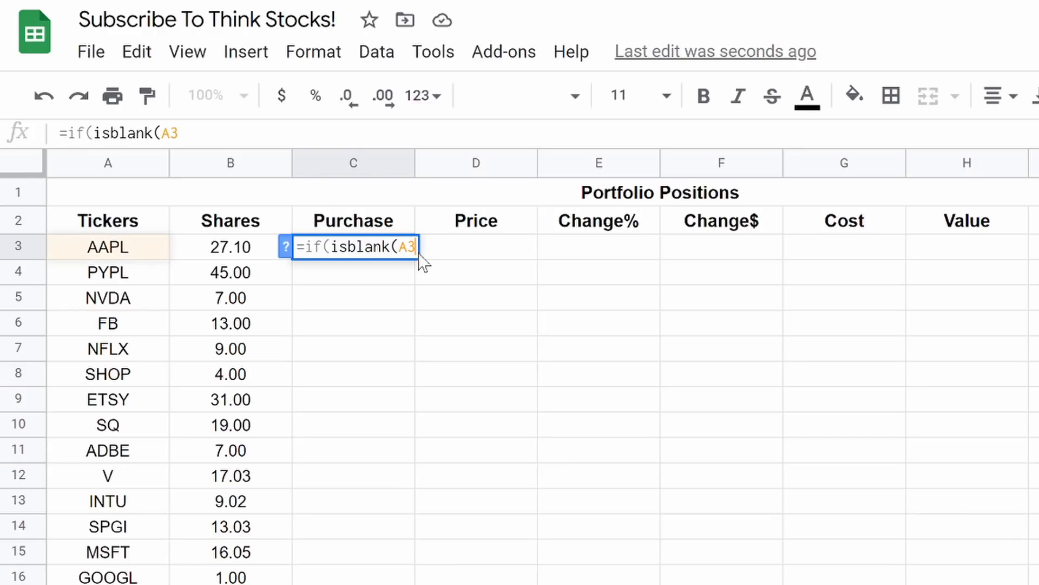
text(),"",)
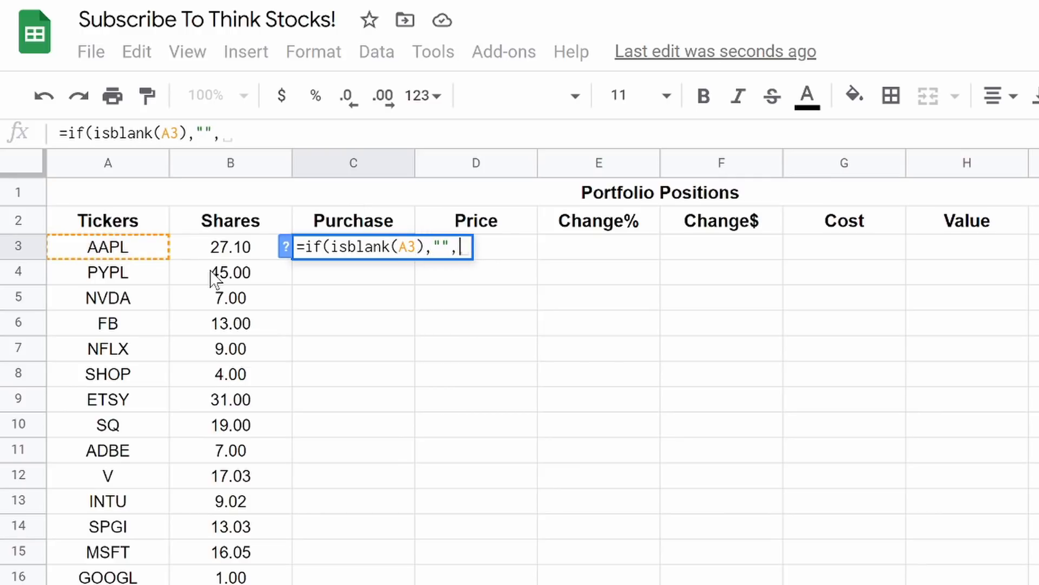
key(BackSpace)
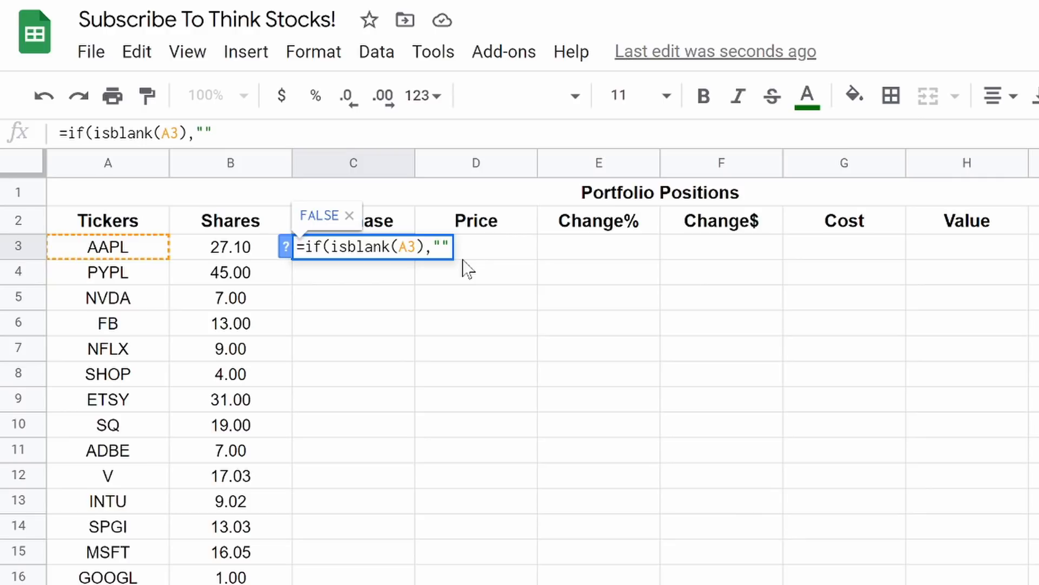
text(,)
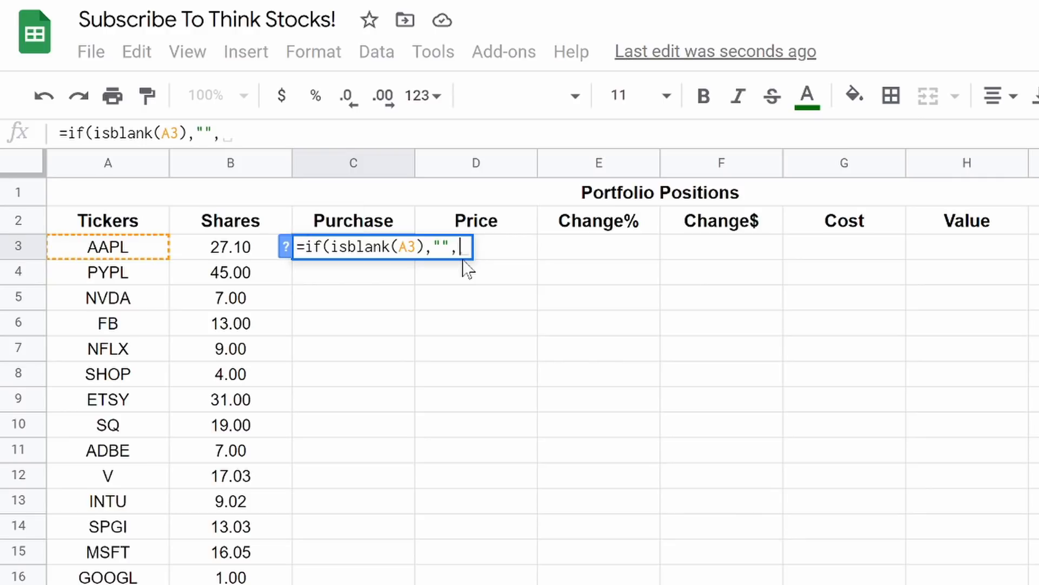
- Extend the C3 Purchase formula with Average.weighter(filter(History!E:E to reference the History sheet's prices
text(A)
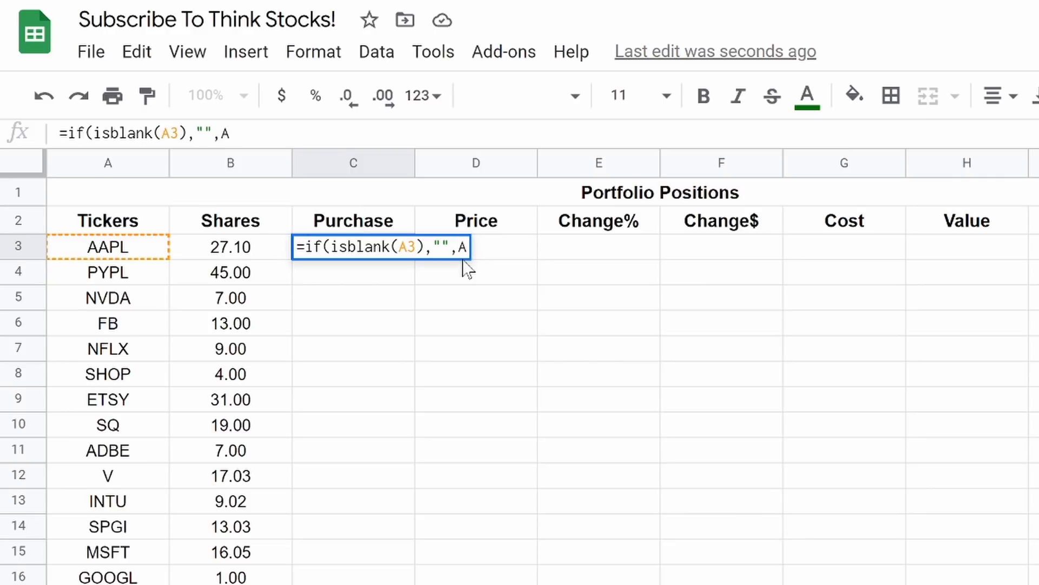
text(verage)
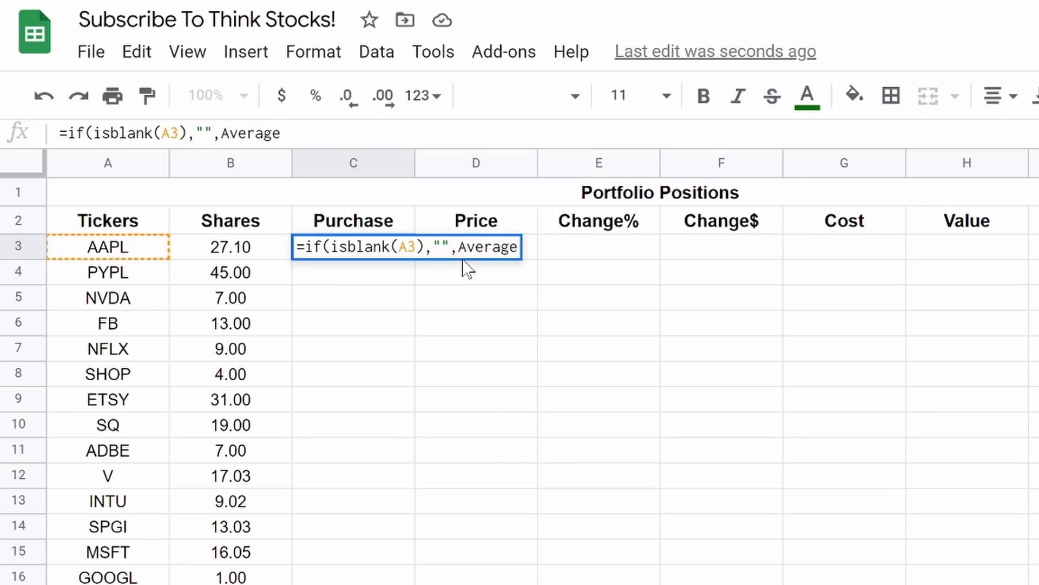
text(.weighte)
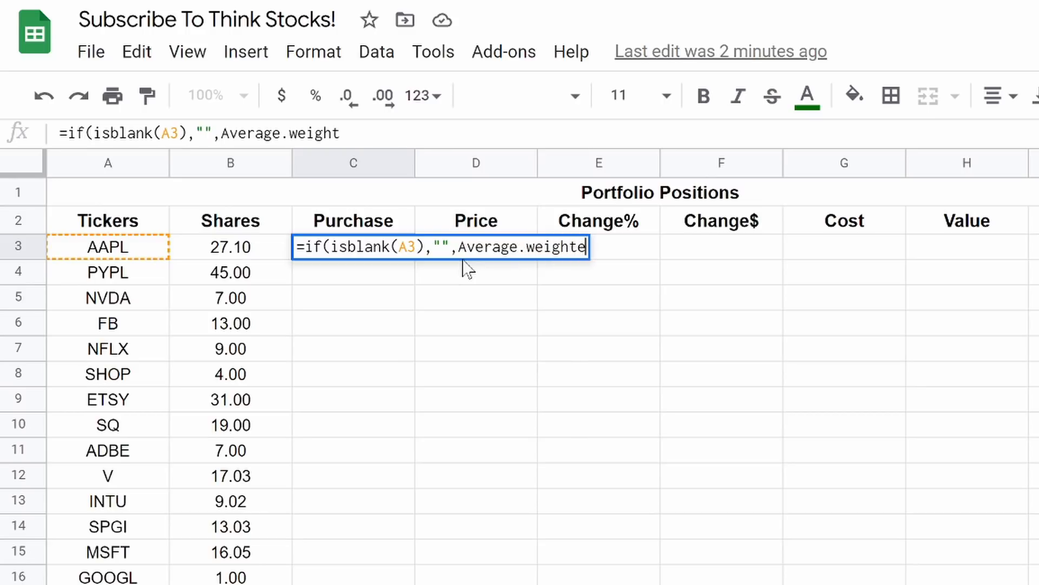
text(r()
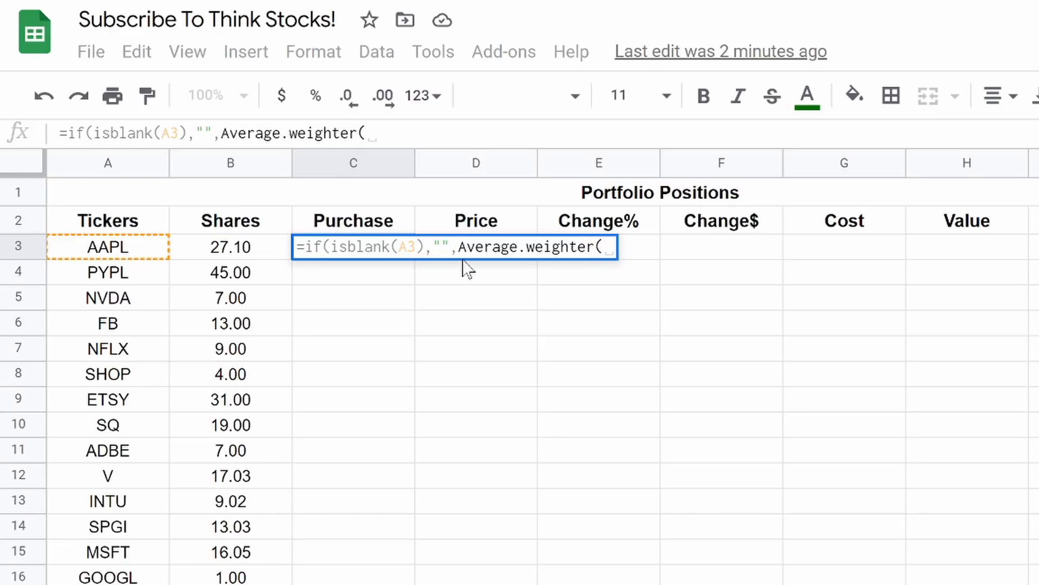
text(filte)
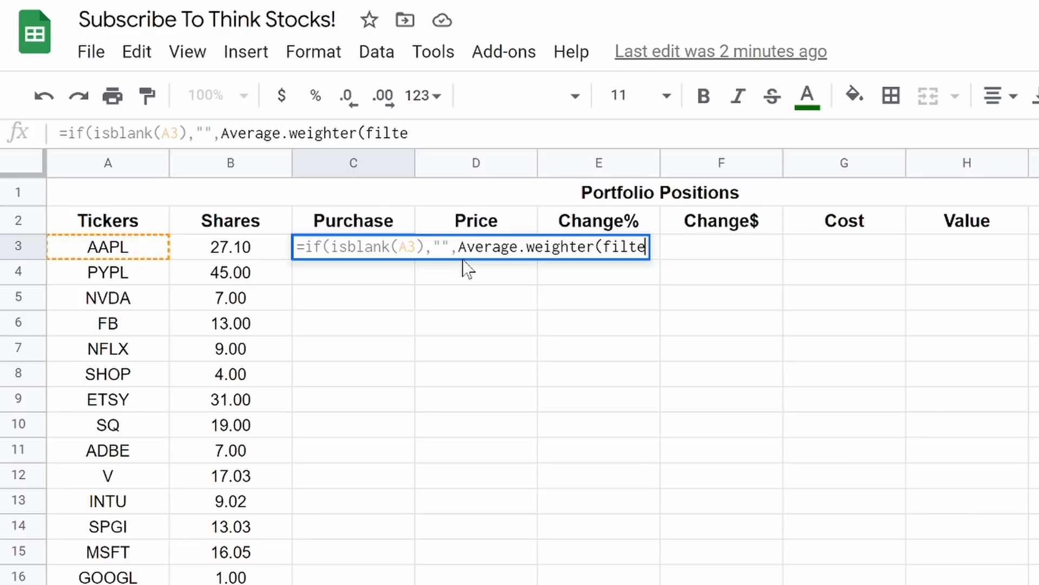
text(r()
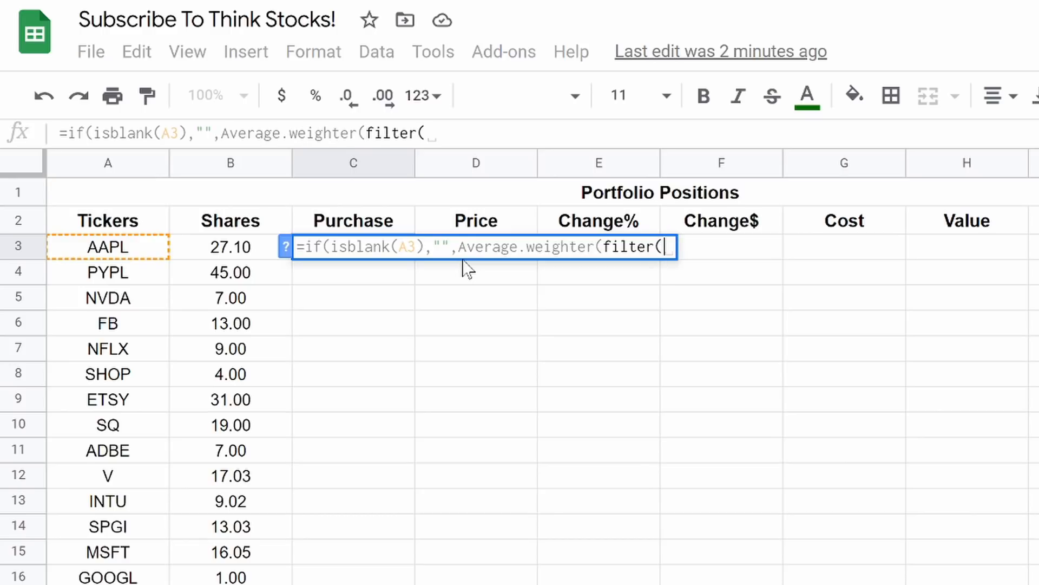
text(History)
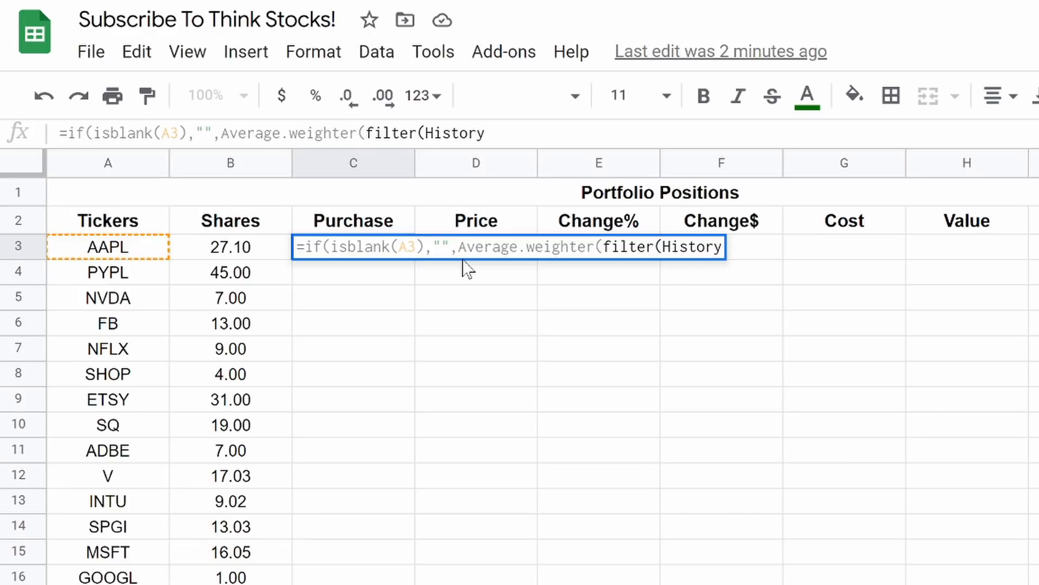
text(!E:E)
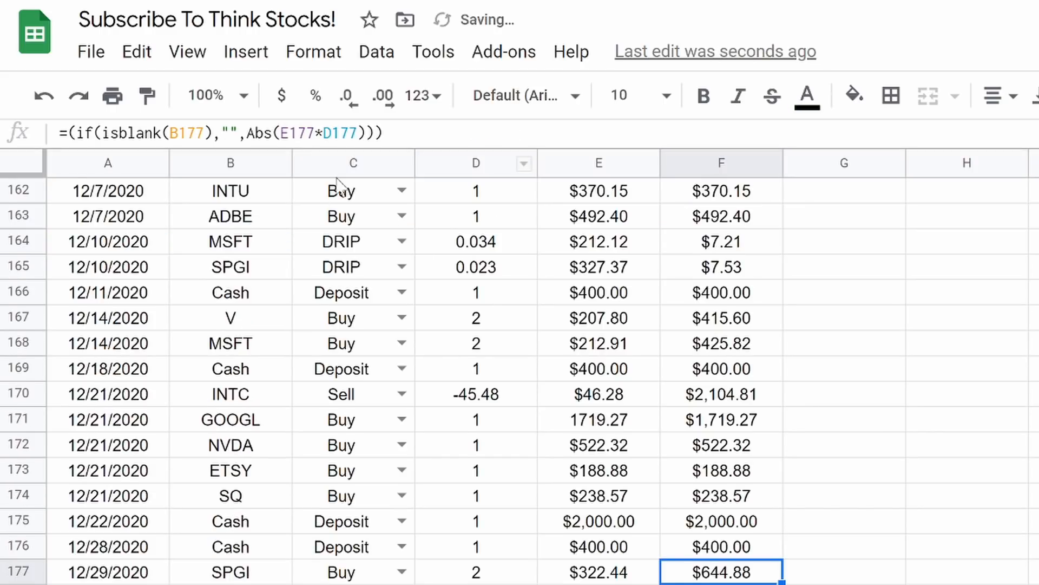
- Add the condition History!B:B=A3 to the filter in the C3 Purchase formula and enter the formula
scroll(596, 389, up, 20)
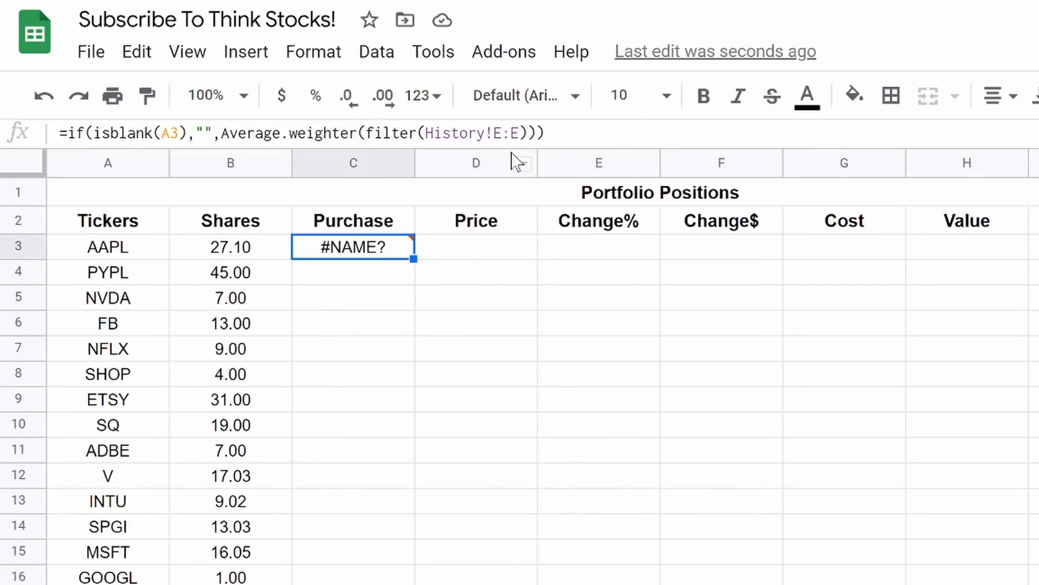
click(520, 132)
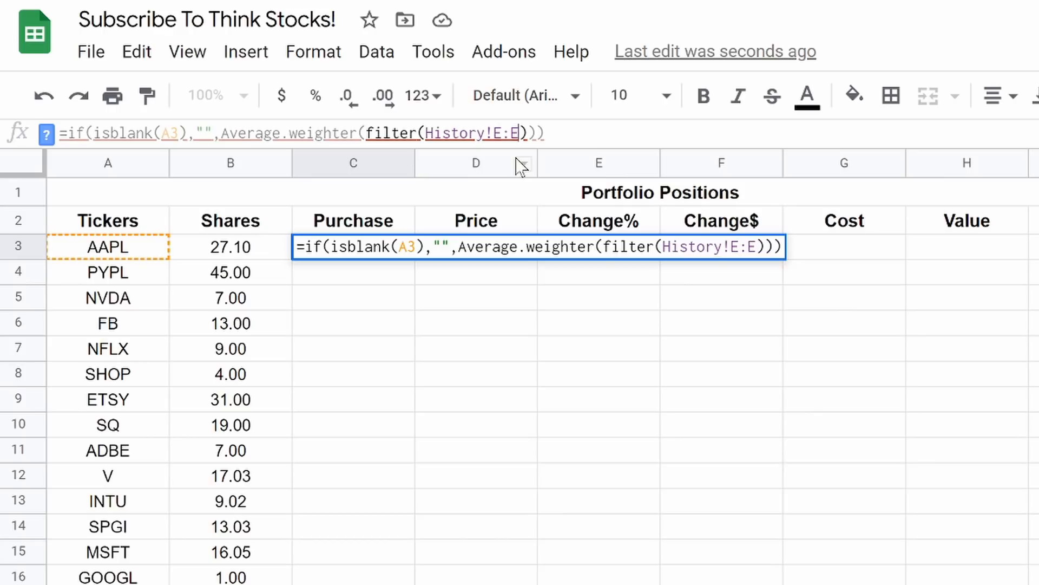
text(,)
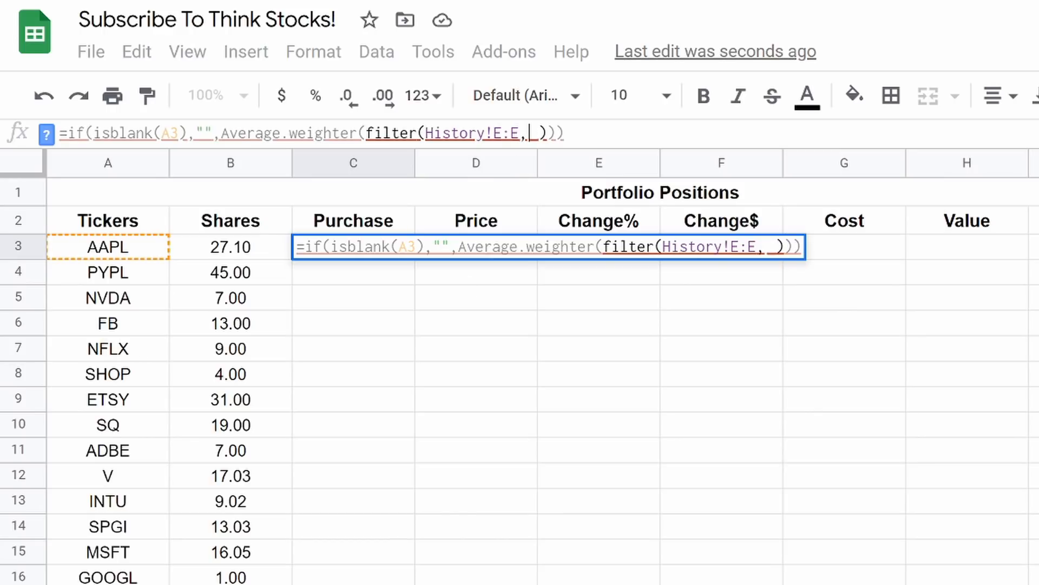
key(ctrl+shift+Page_Down)
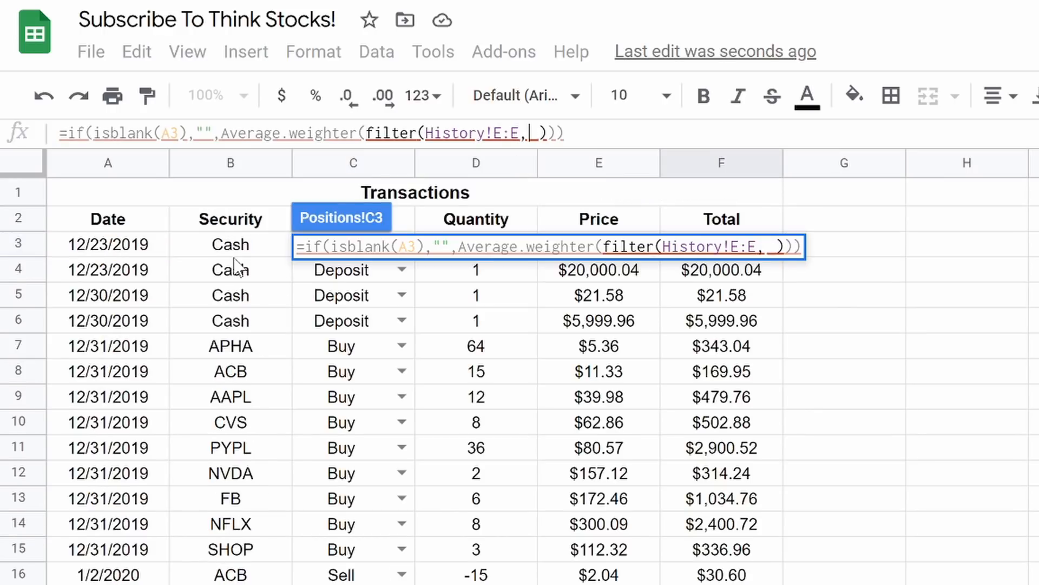
click(227, 172)
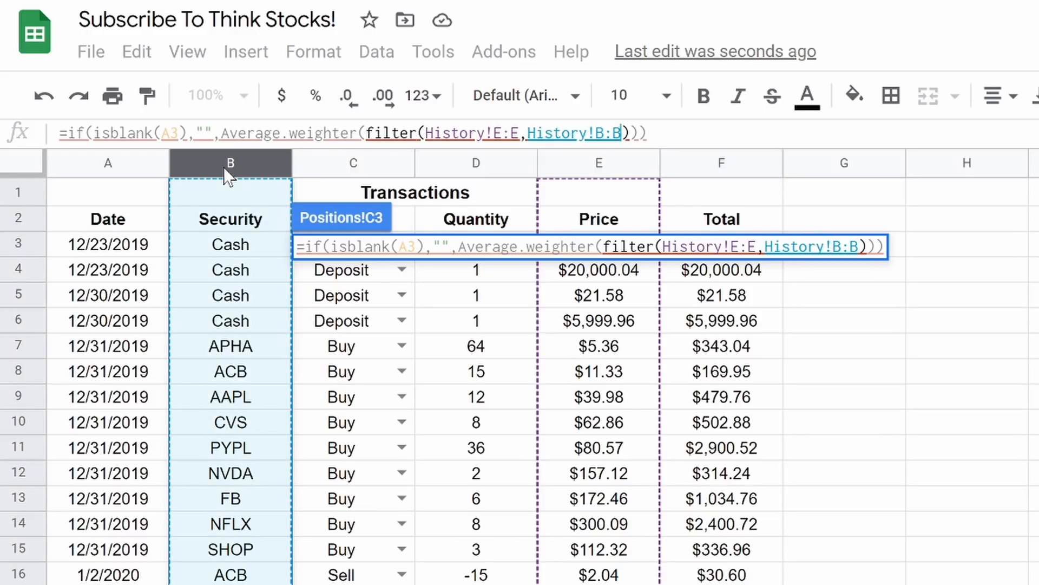
text(=)
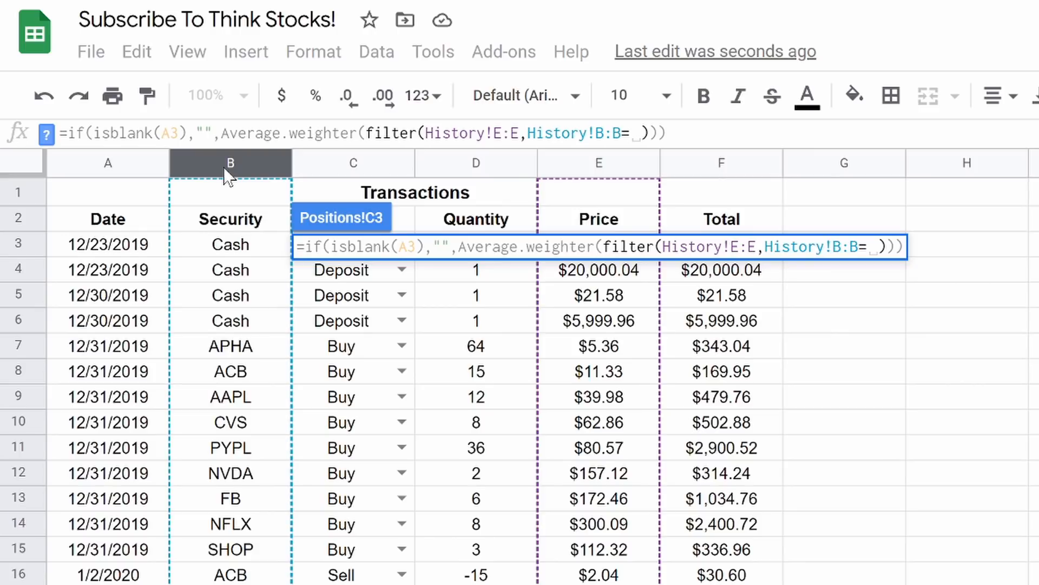
text(A3)
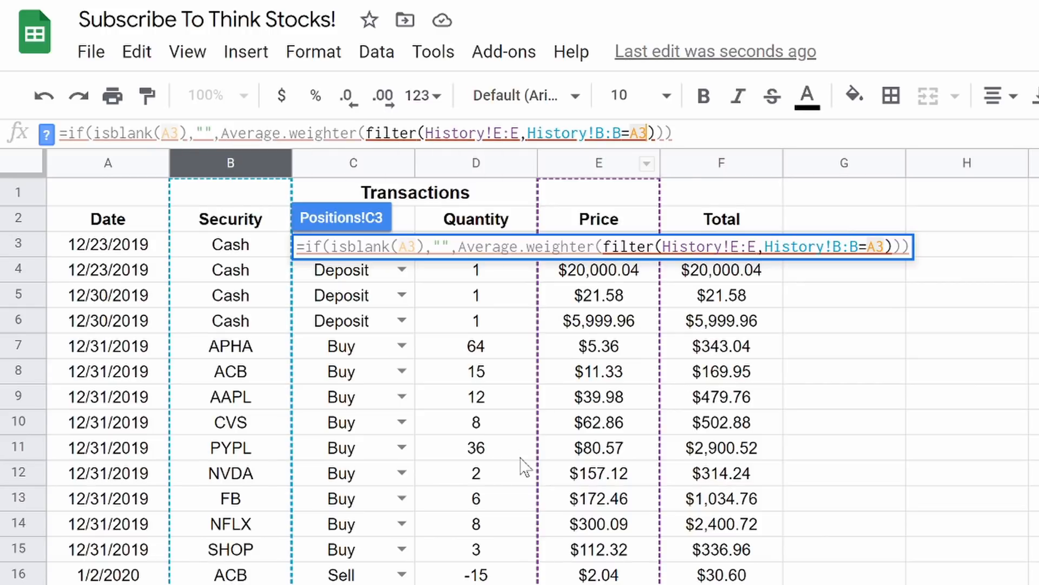
key(Return)
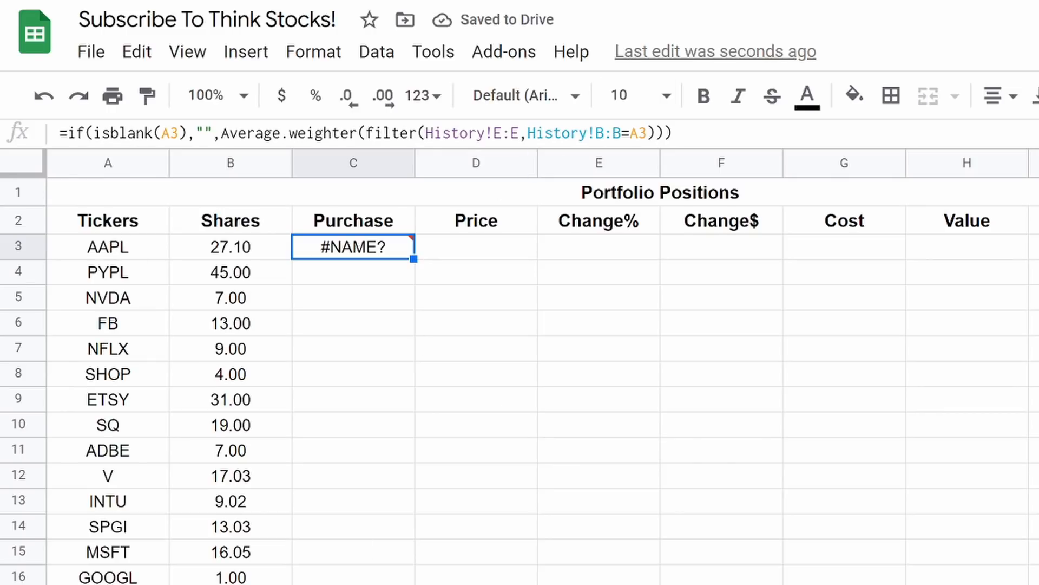
- Check the price of the first AAPL purchase in History cell E9 and return to the Purchase formula on the Positions sheet
key(ctrl+shift+Page_Down)
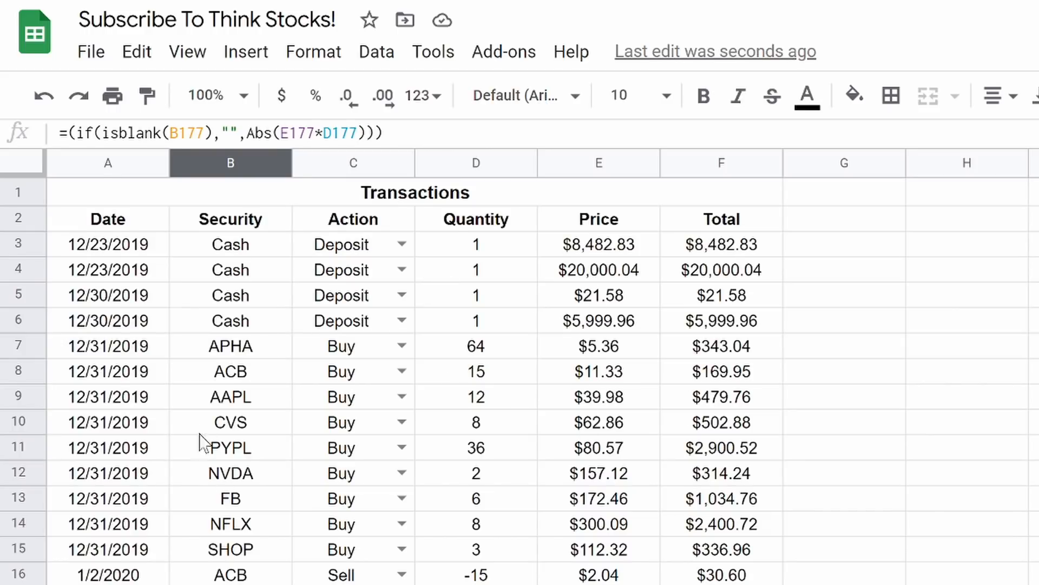
click(594, 406)
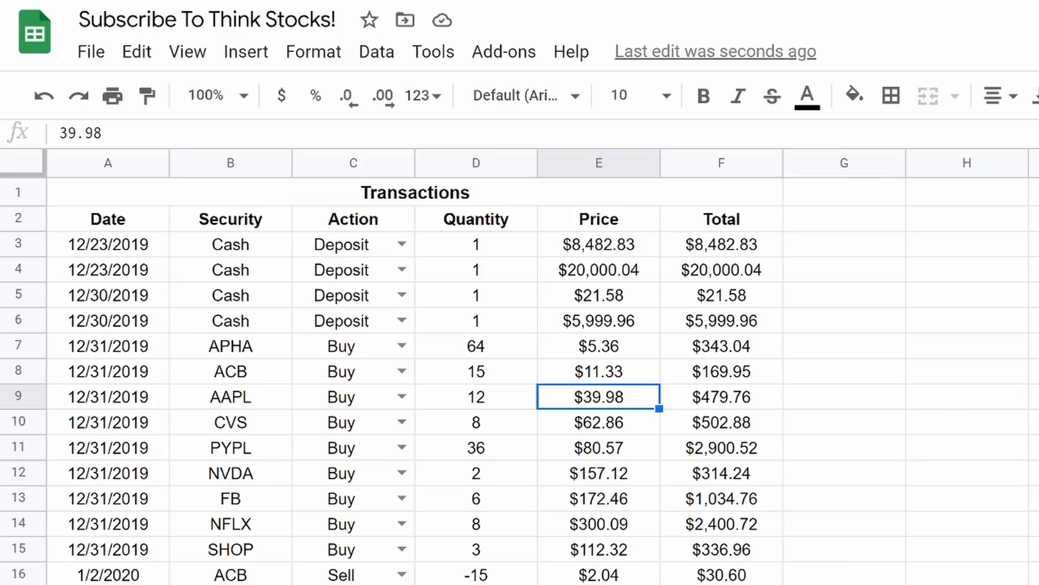
click(587, 584)
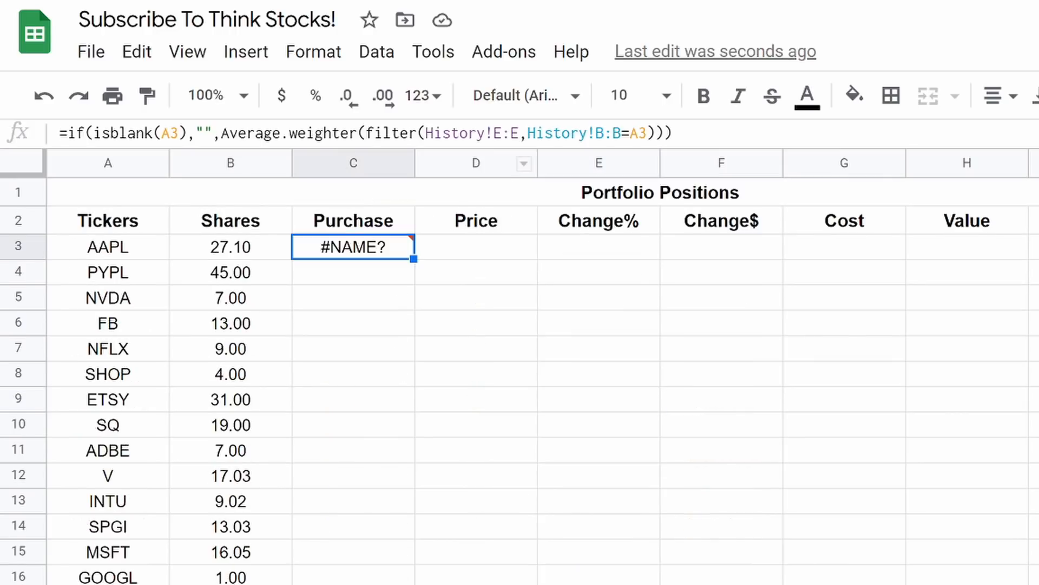
- Add the condition History!D:D>0 to the price filter in the Positions C3 Purchase formula so only purchases count
click(647, 134)
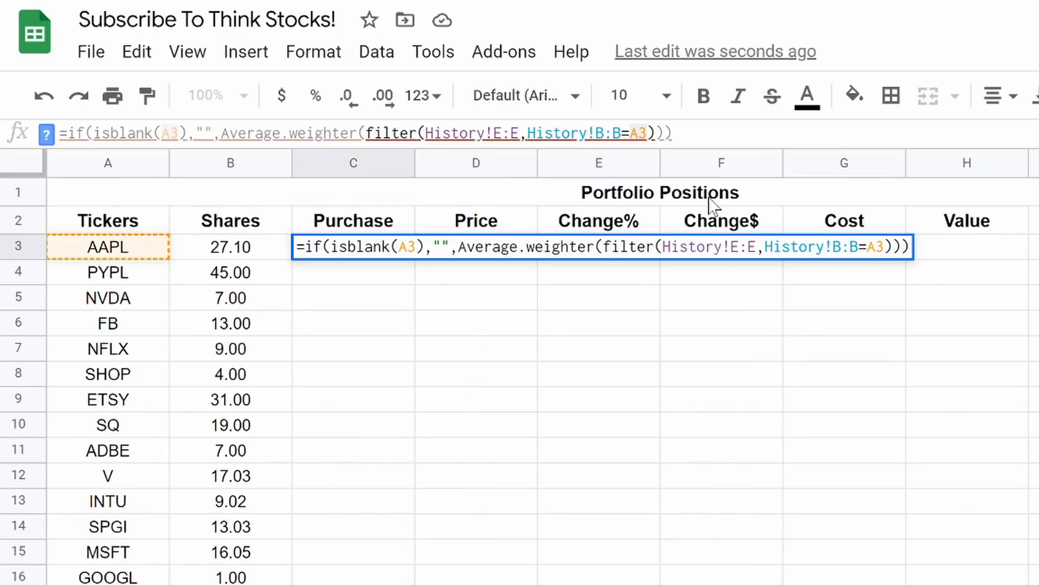
text(,)
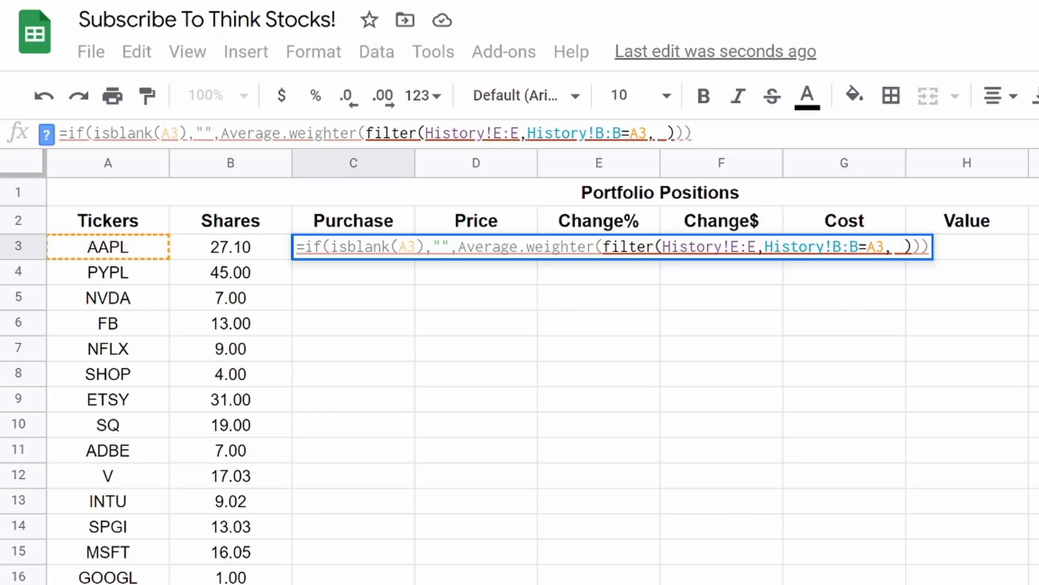
click(466, 583)
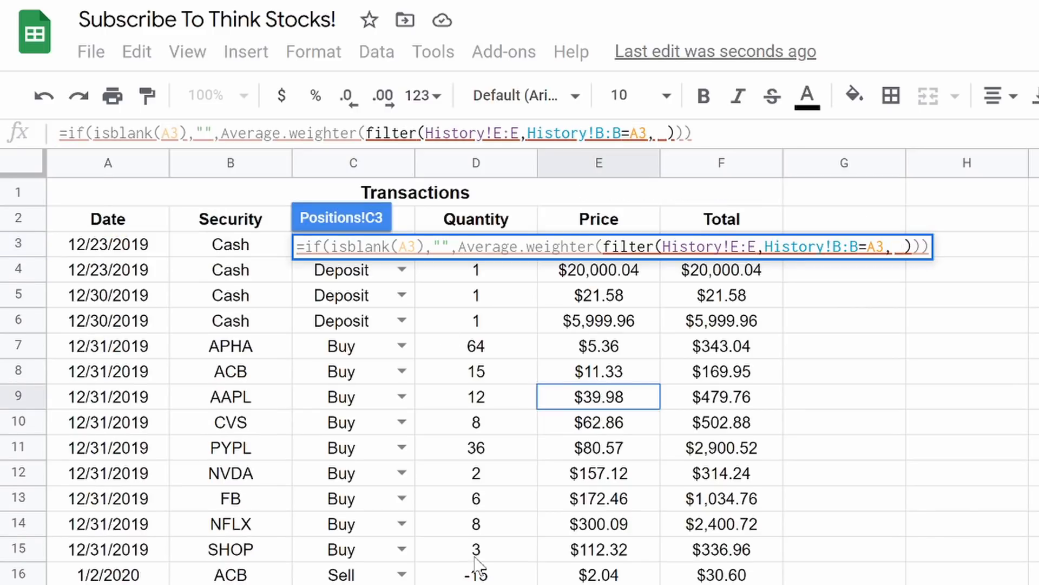
click(474, 169)
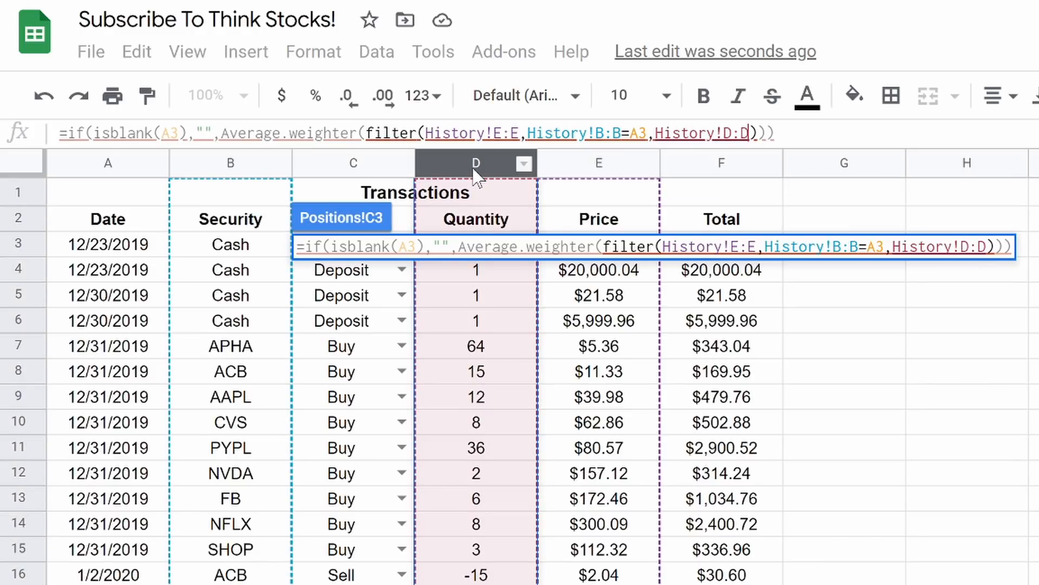
text(>)
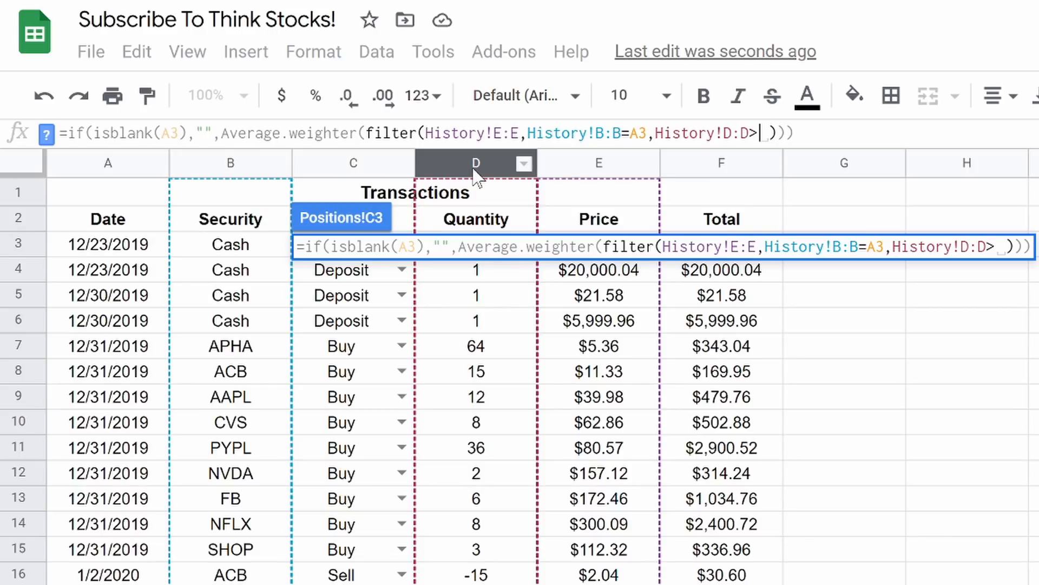
text(0)
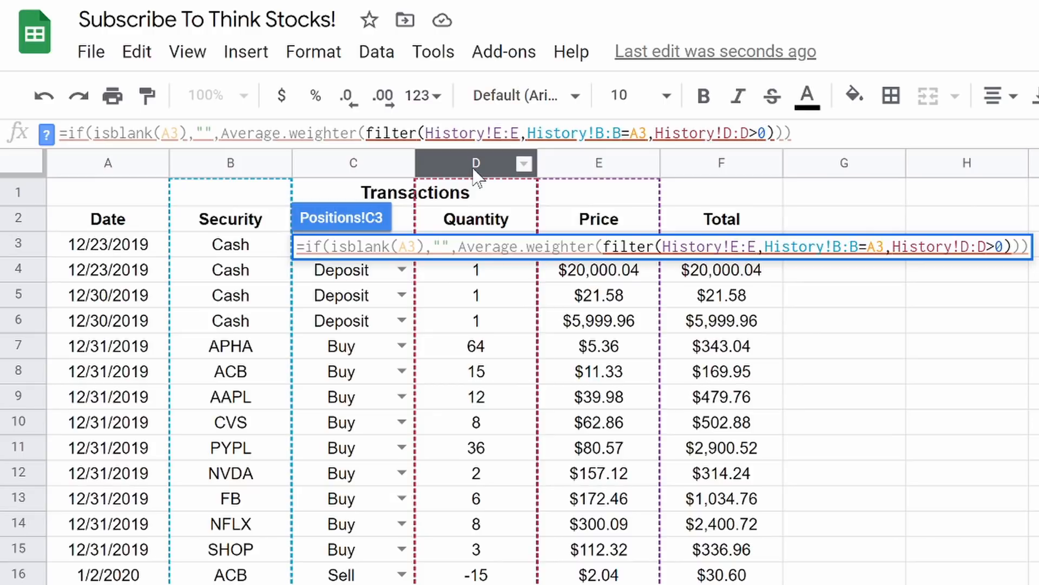
- Add filter(History!D:D,History!B:B=A3) as the weights argument of the average in the C3 Purchase formula
key(Right)
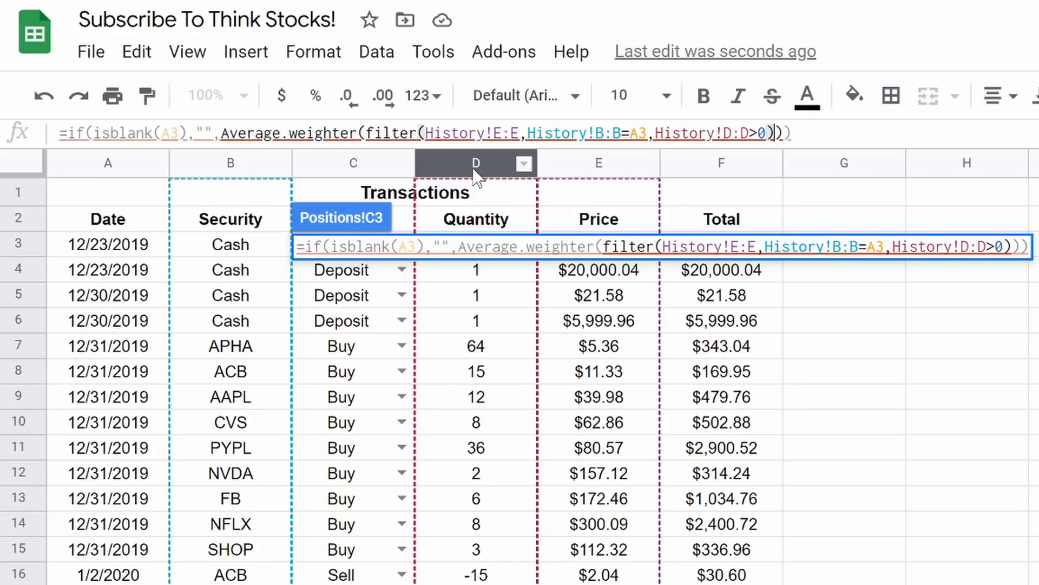
text(, )
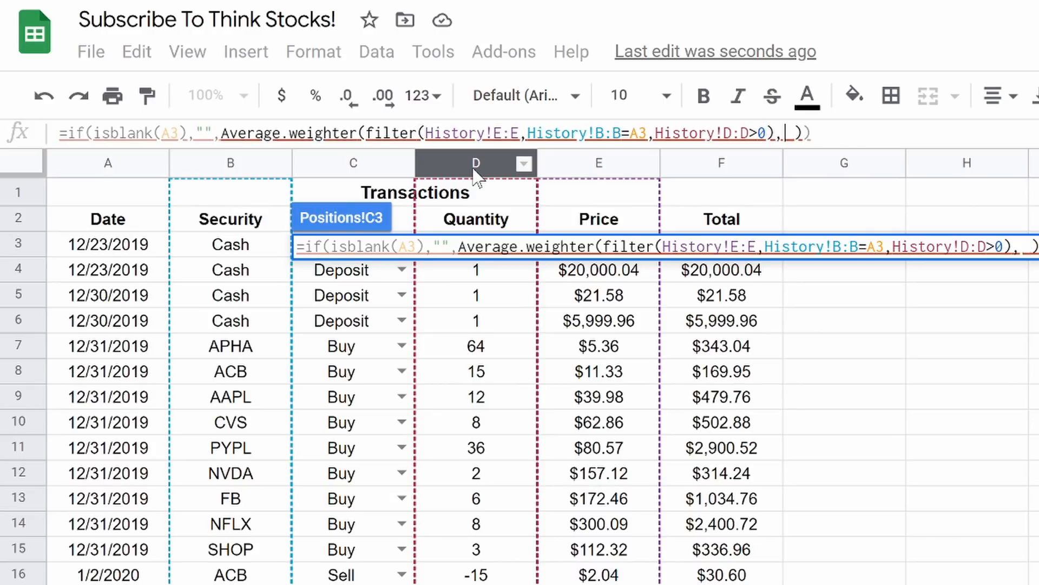
text(filter)
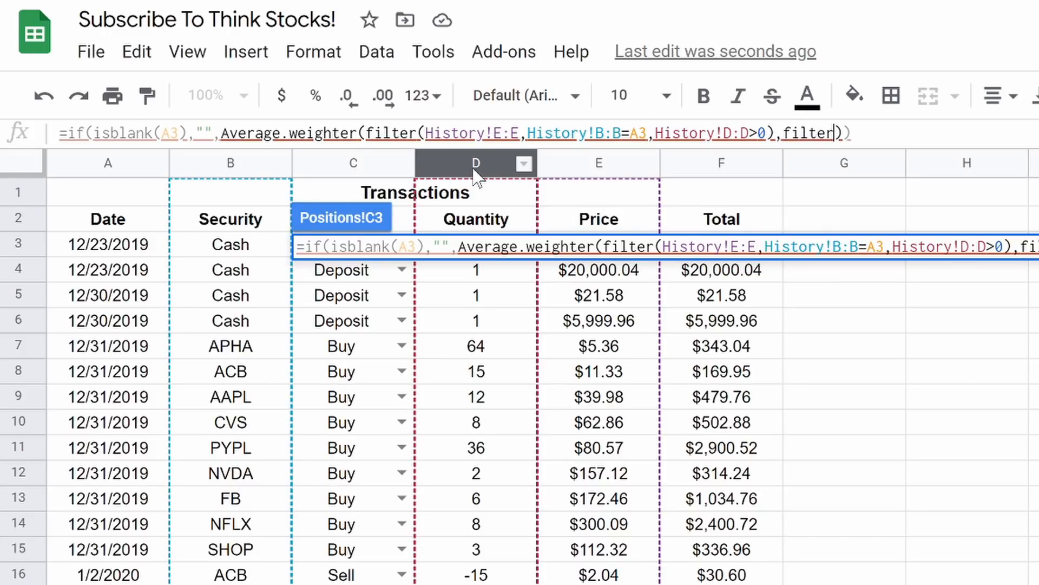
text(()
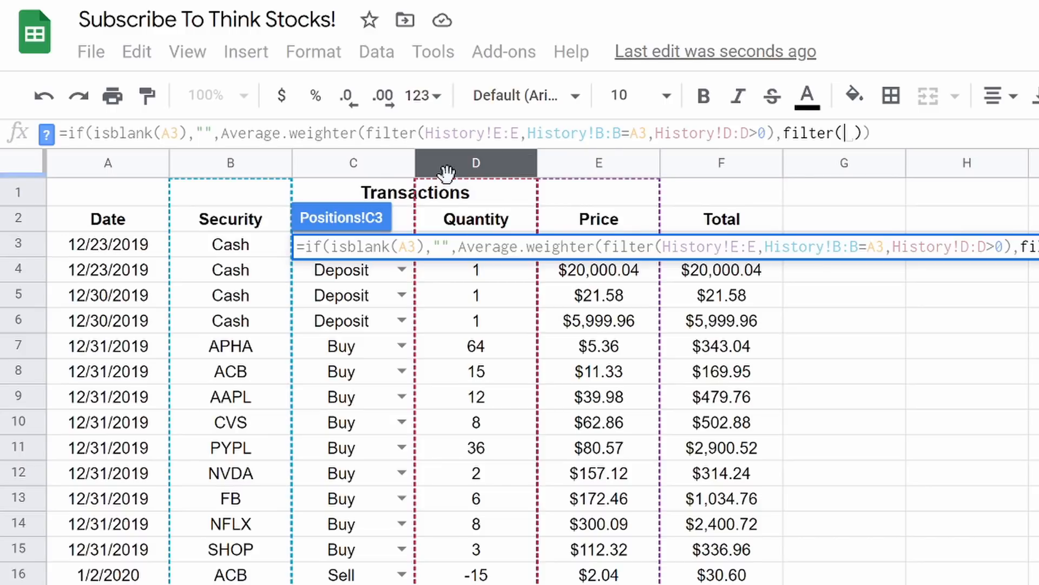
click(464, 165)
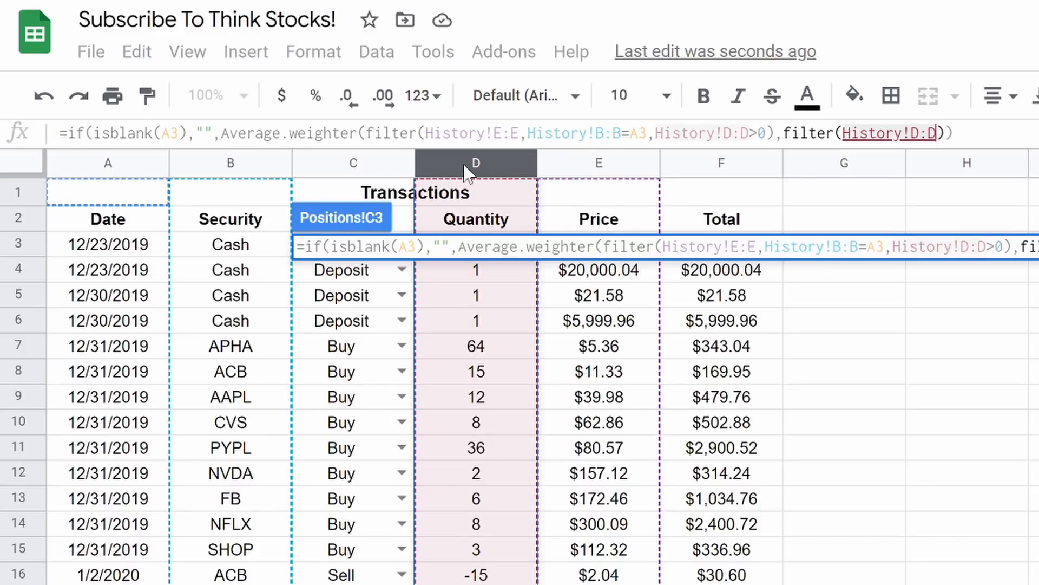
text(,)
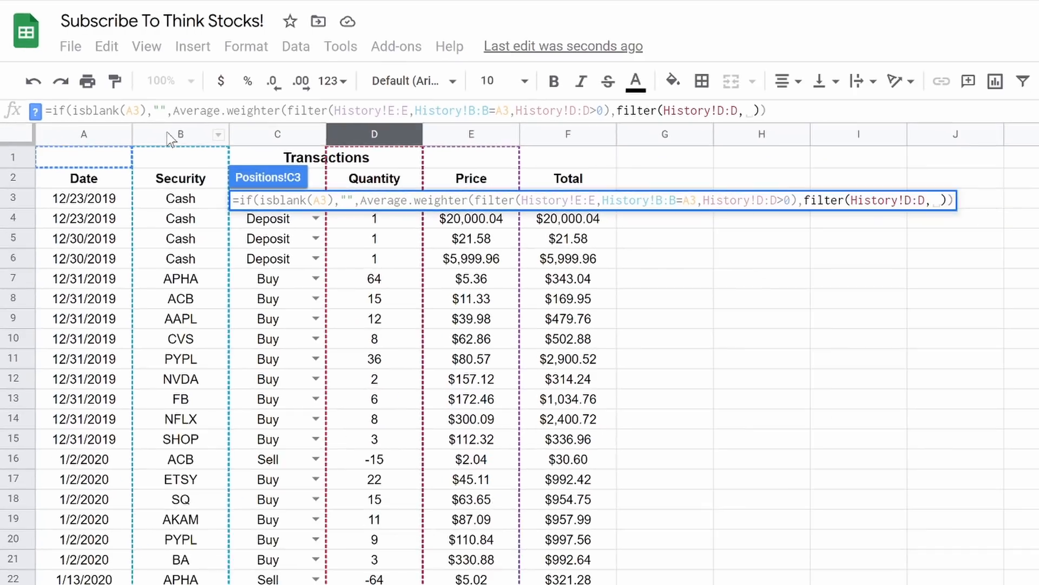
click(216, 165)
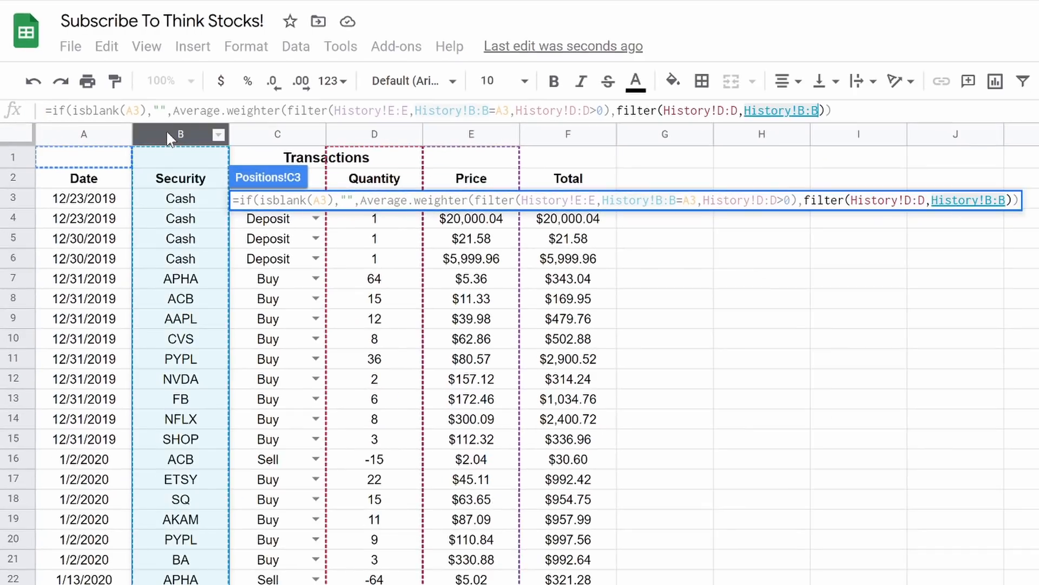
text(=A)
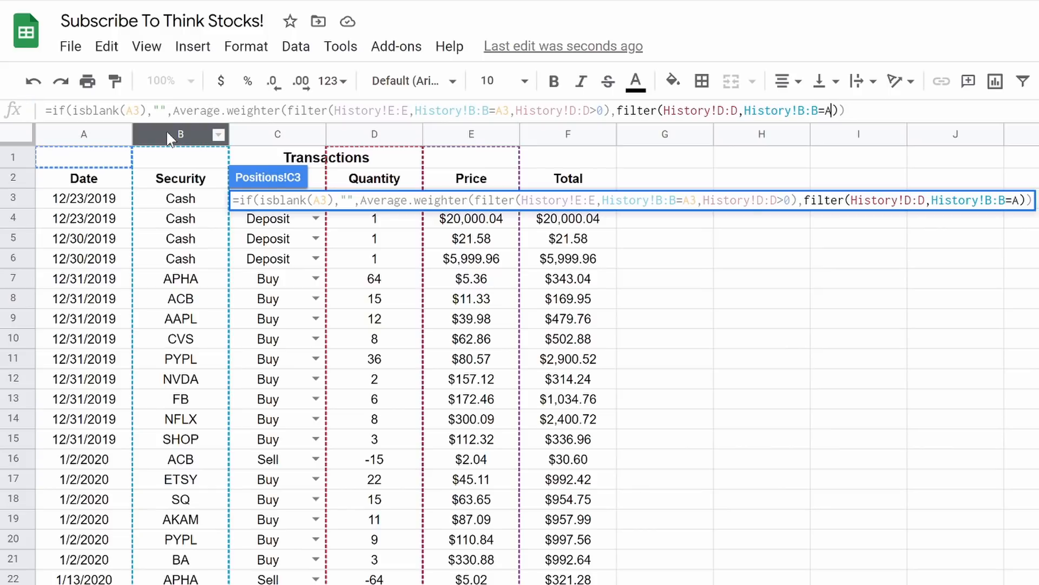
text(3)
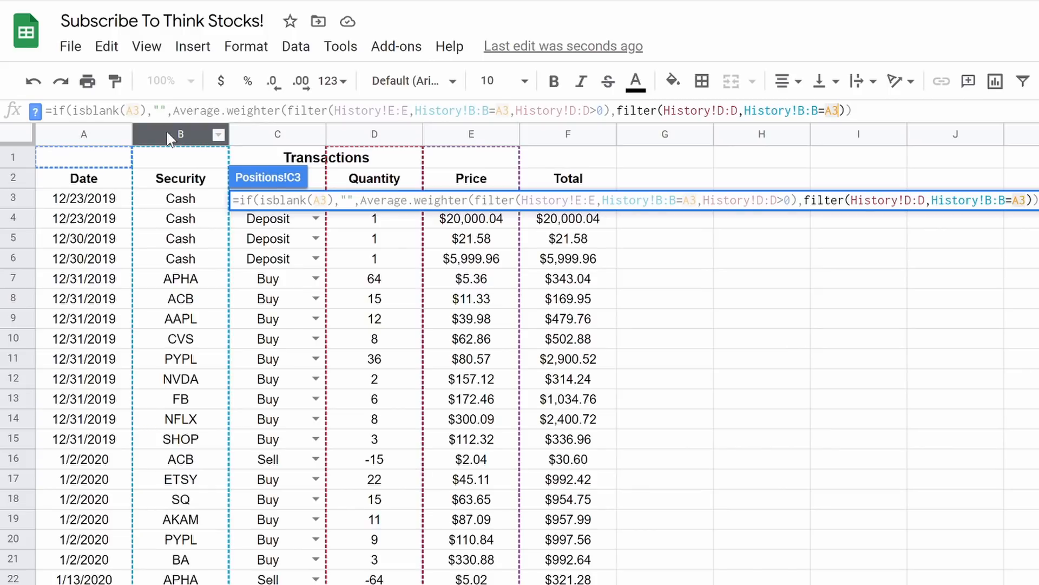
- Add the condition History!D:D>0 to the second, quantity-based filter in the C3 formula and close the parentheses
text(,)
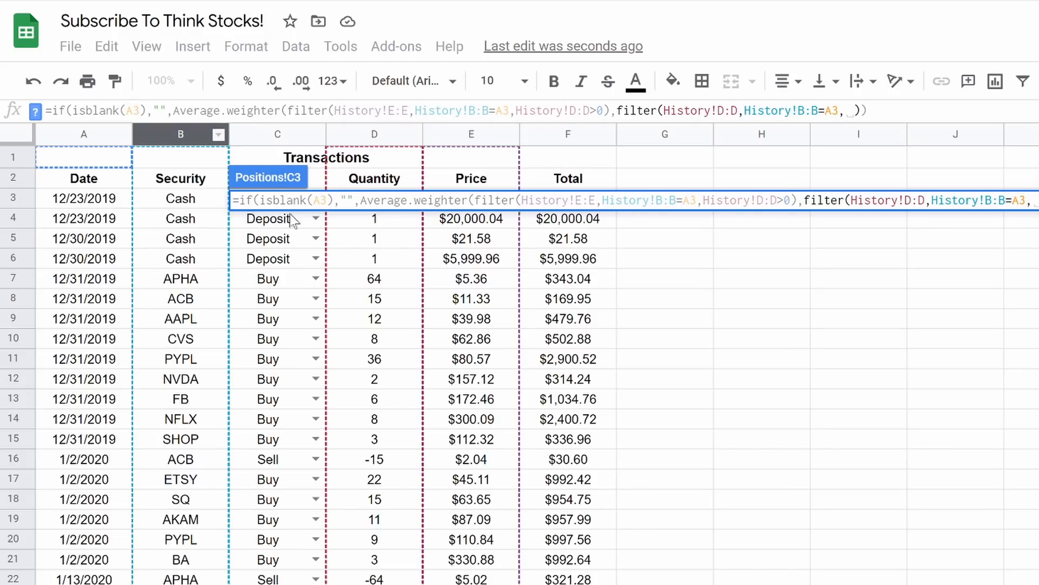
click(357, 142)
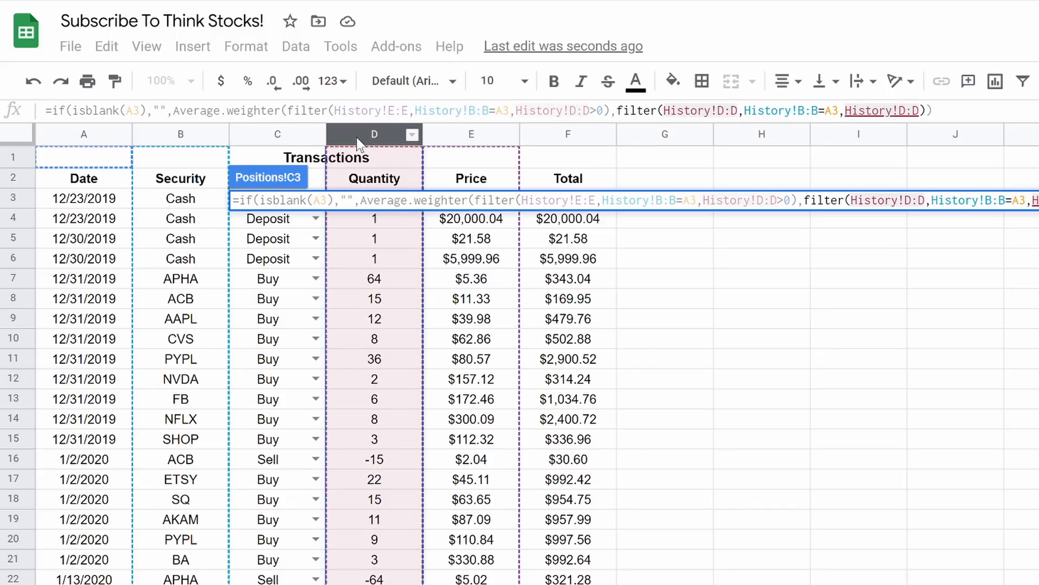
text(>0)
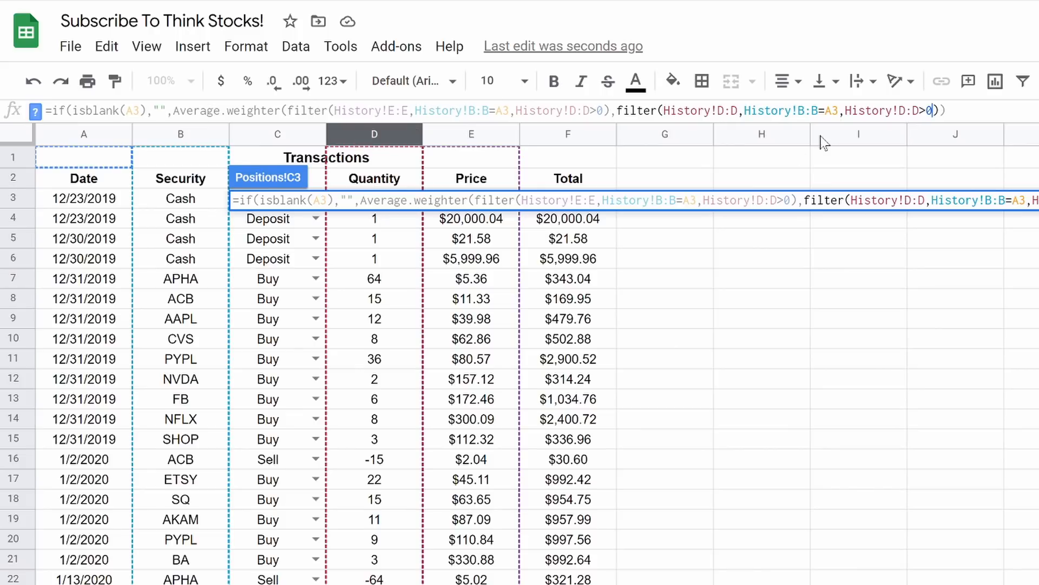
text())
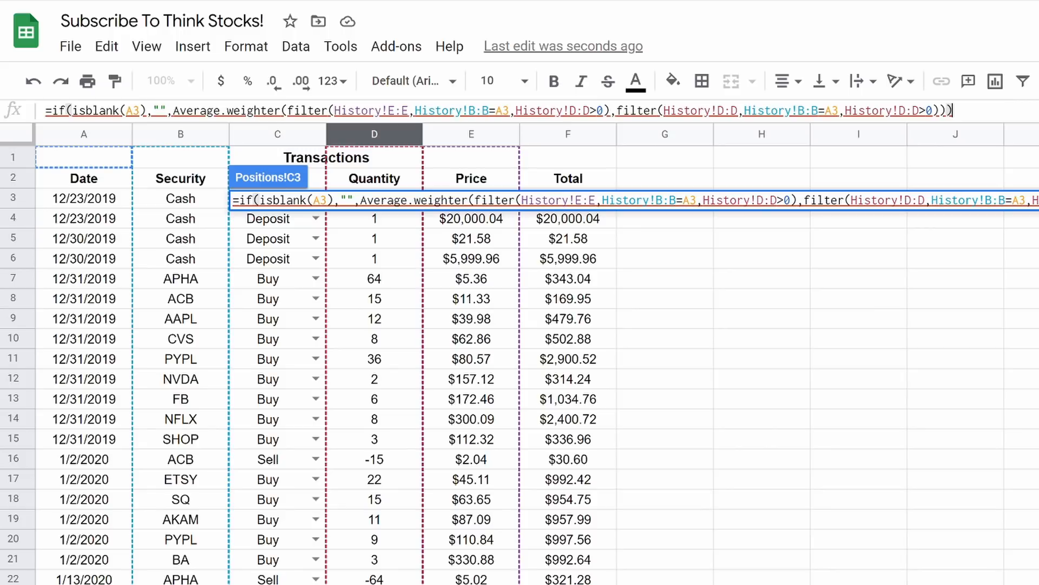
- Correct the misspelled function name in the C3 formula to AVERAGE.WEIGHTED and enter the formula
click(281, 111)
key(BackSpace)
text(d)
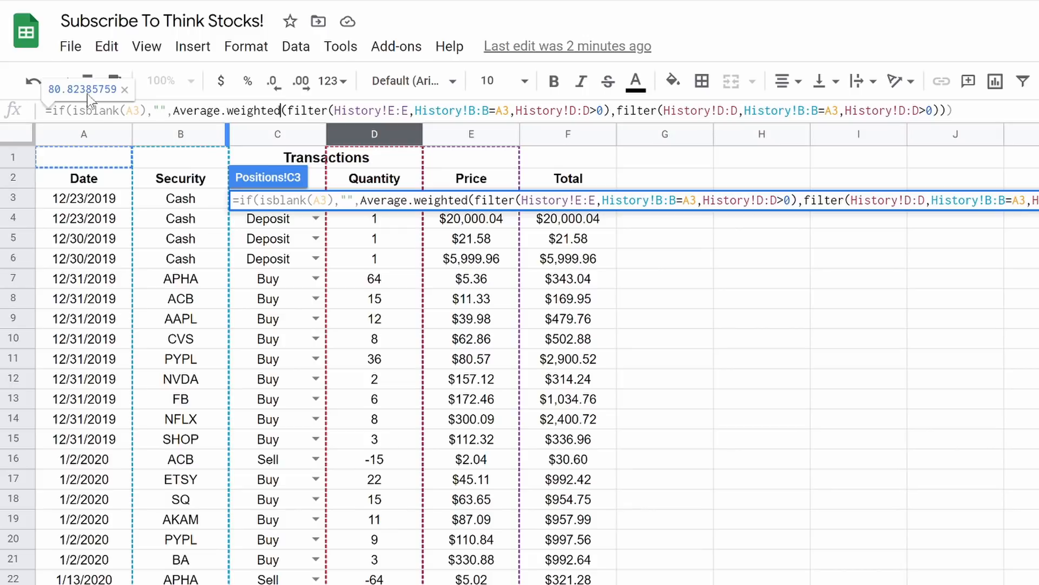
key(Right)
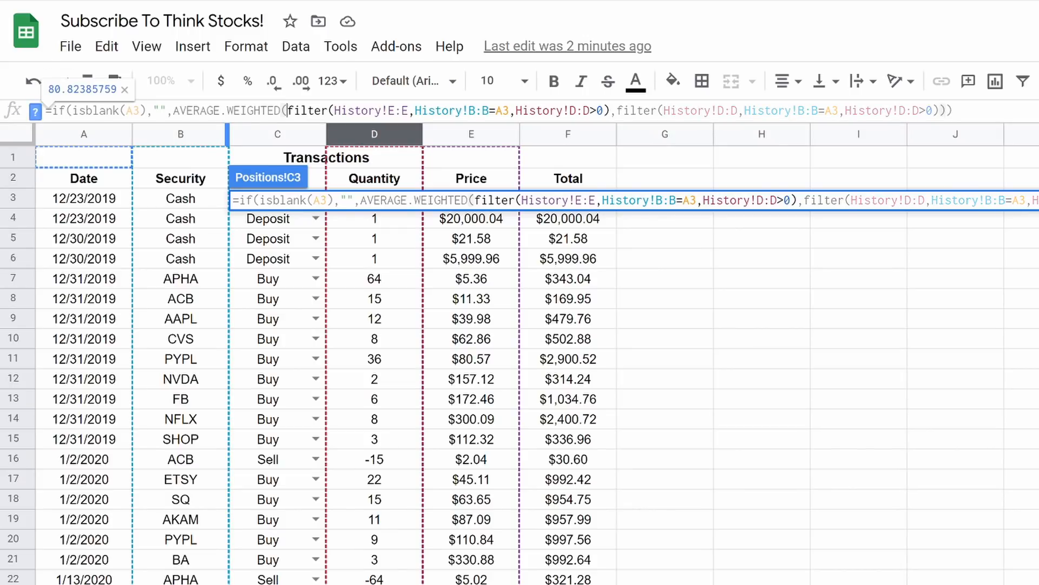
key(Return)
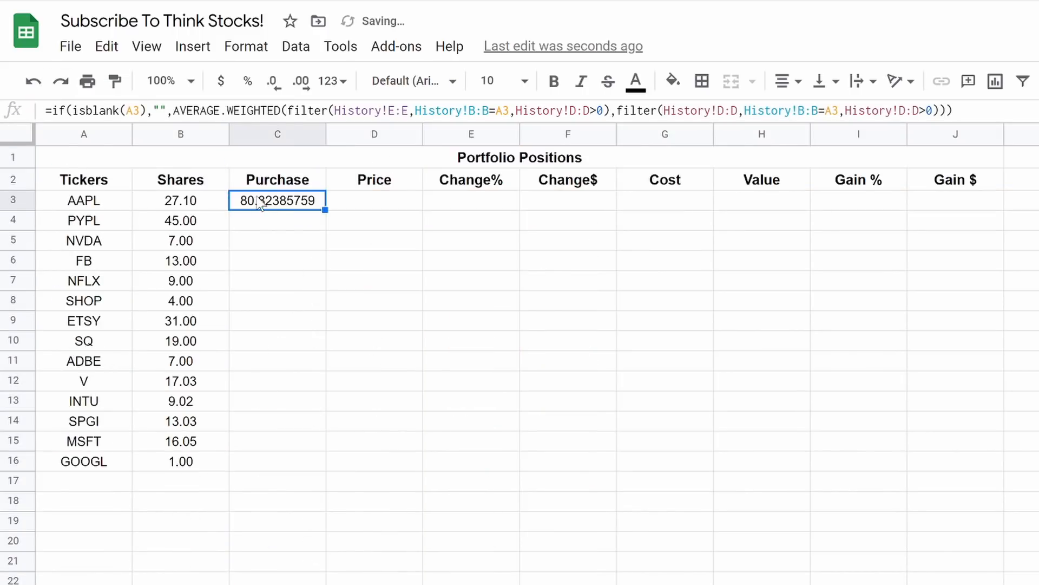
- Format Purchase cell C3 as currency and fill its formula down through C16 for all the listed tickers
click(222, 82)
drag(325, 210, 325, 469)
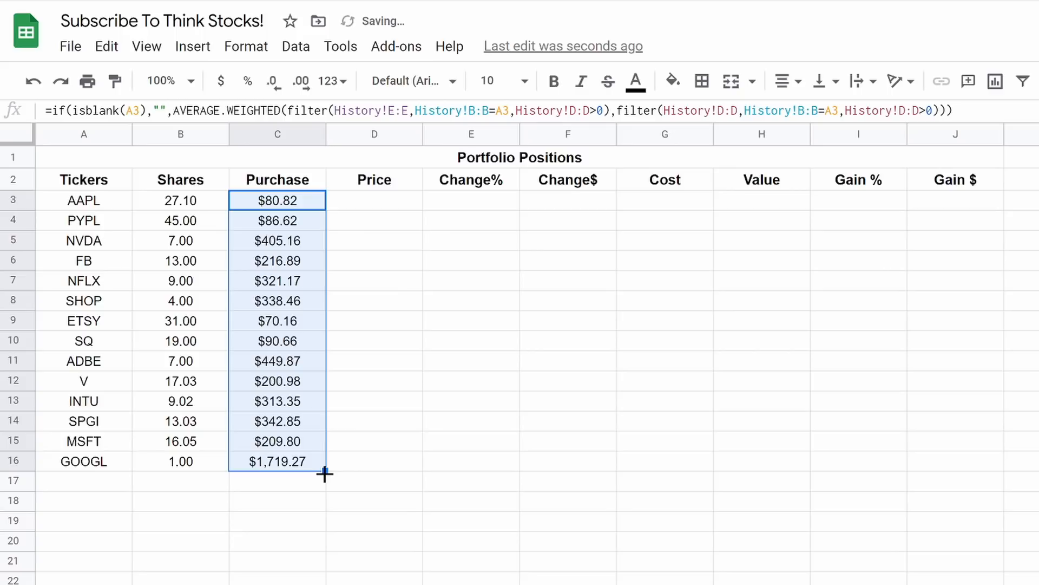
click(421, 441)
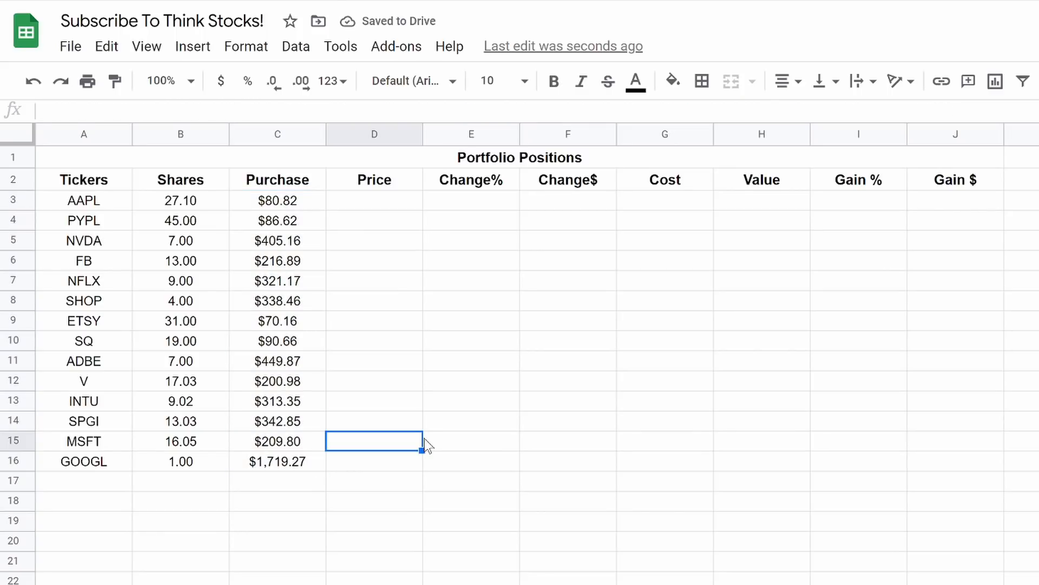
click(264, 204)
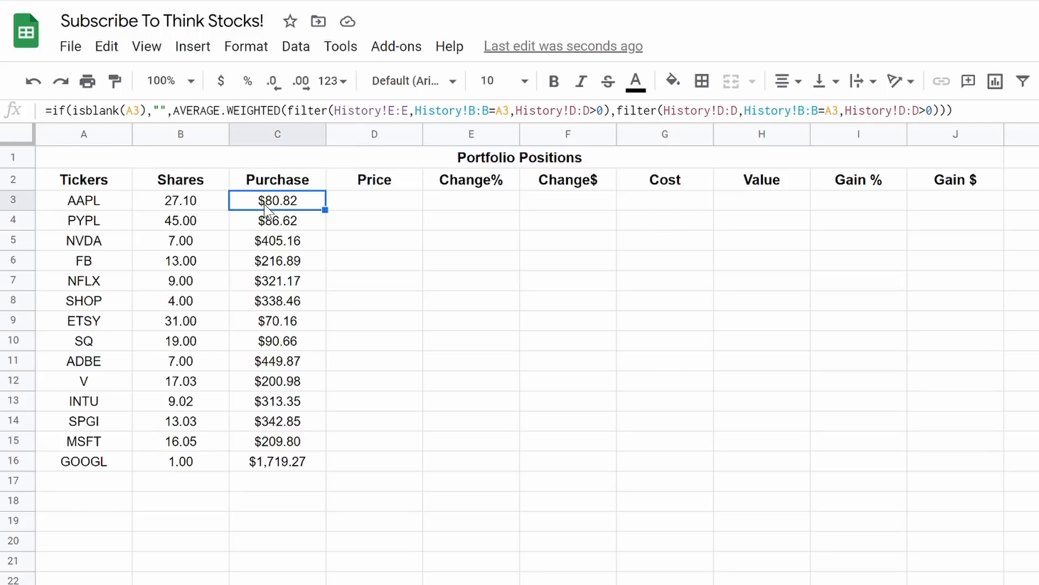
click(278, 224)
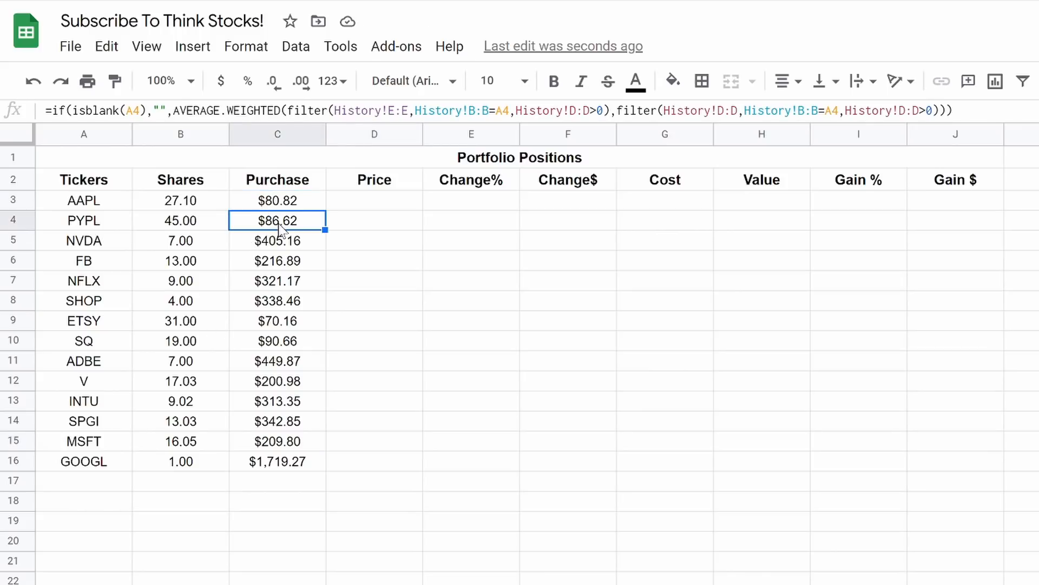
click(257, 247)
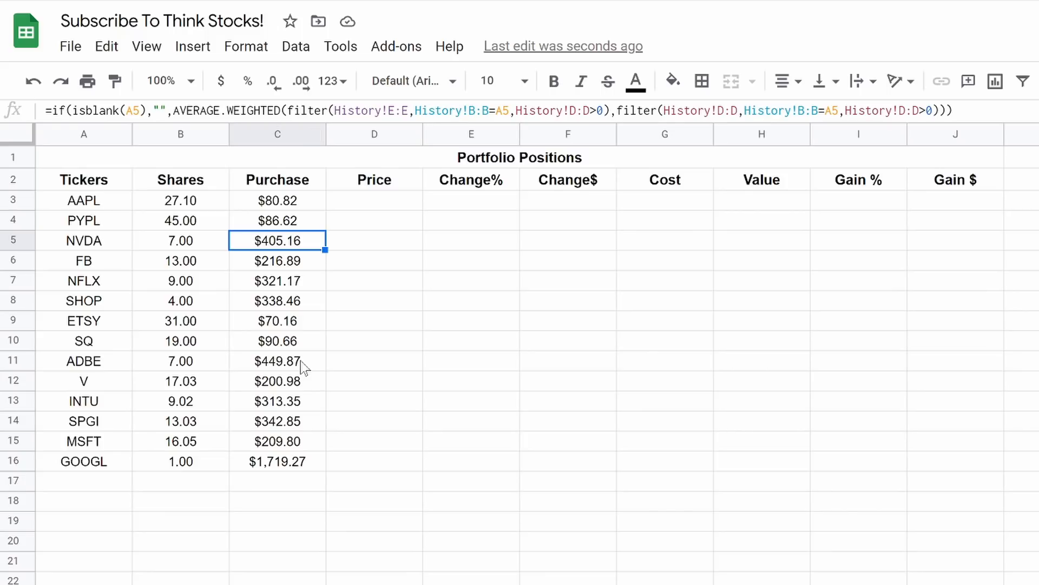
- Enter the formula =if(isblank(A3),"",googlefinance(A3,"Price")) in cell D3 for the AAPL price
click(355, 208)
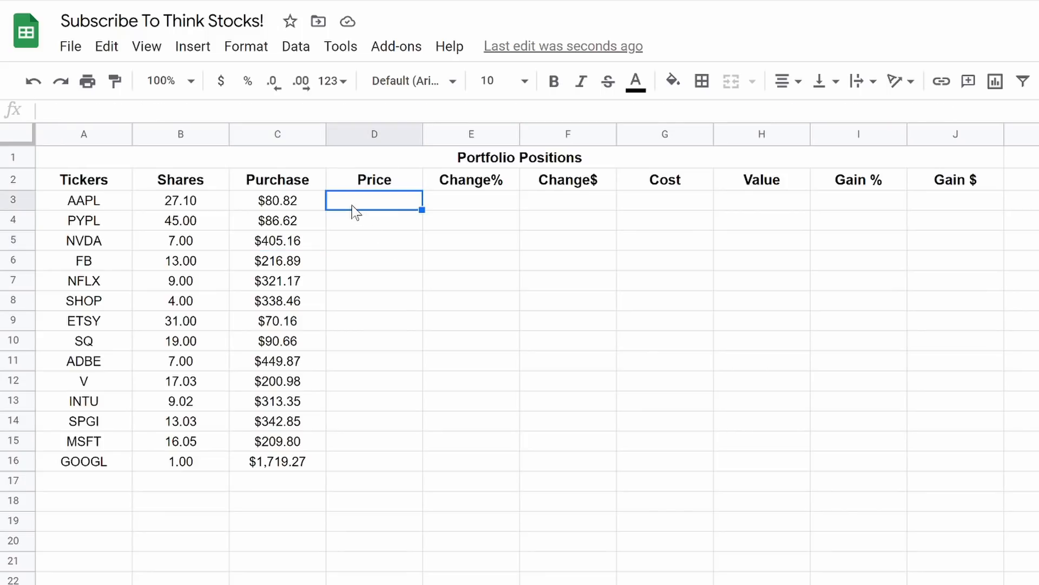
text(=is)
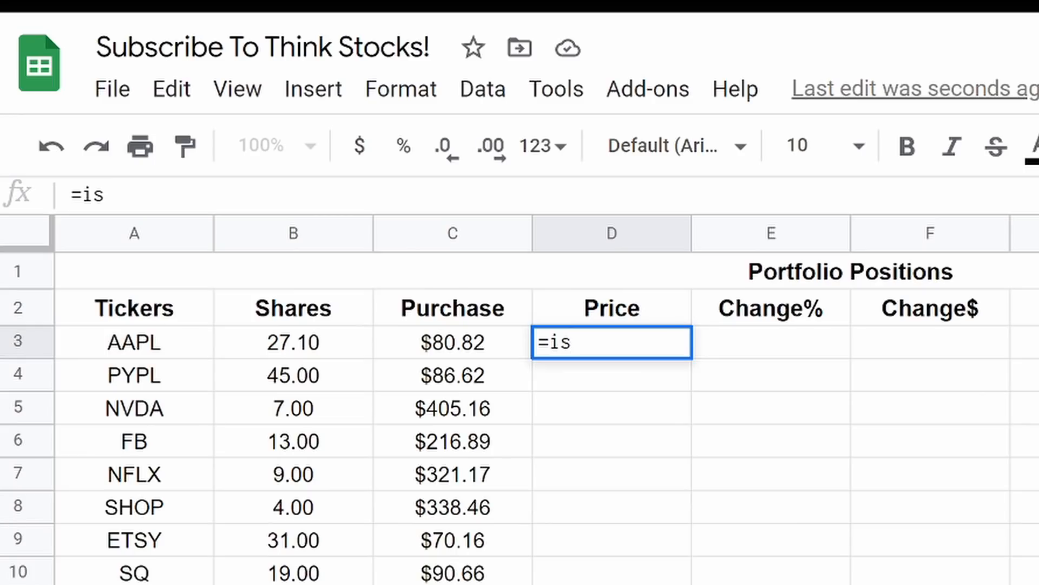
key(BackSpace)
text(f()
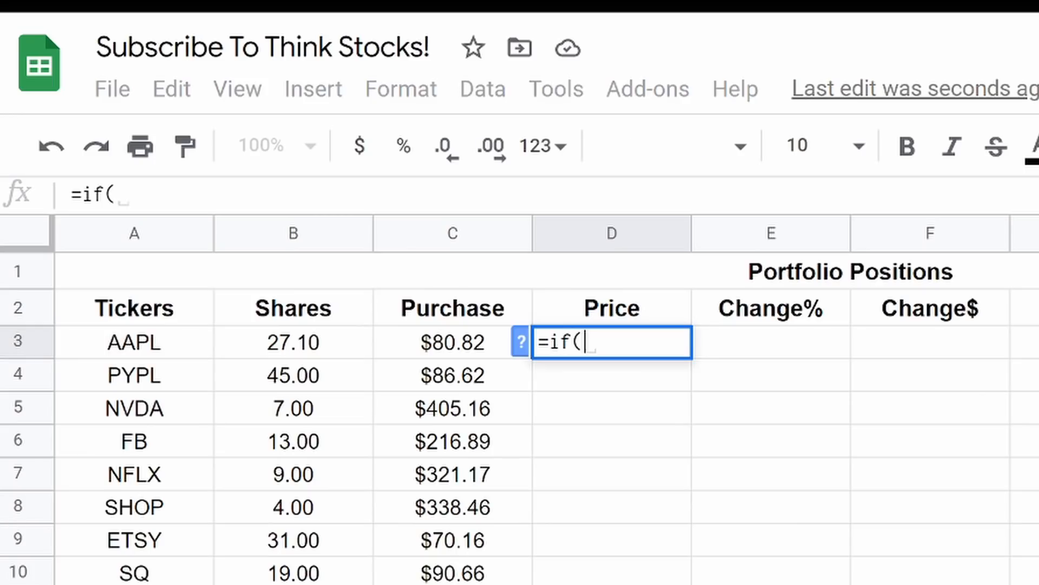
text(isblank)
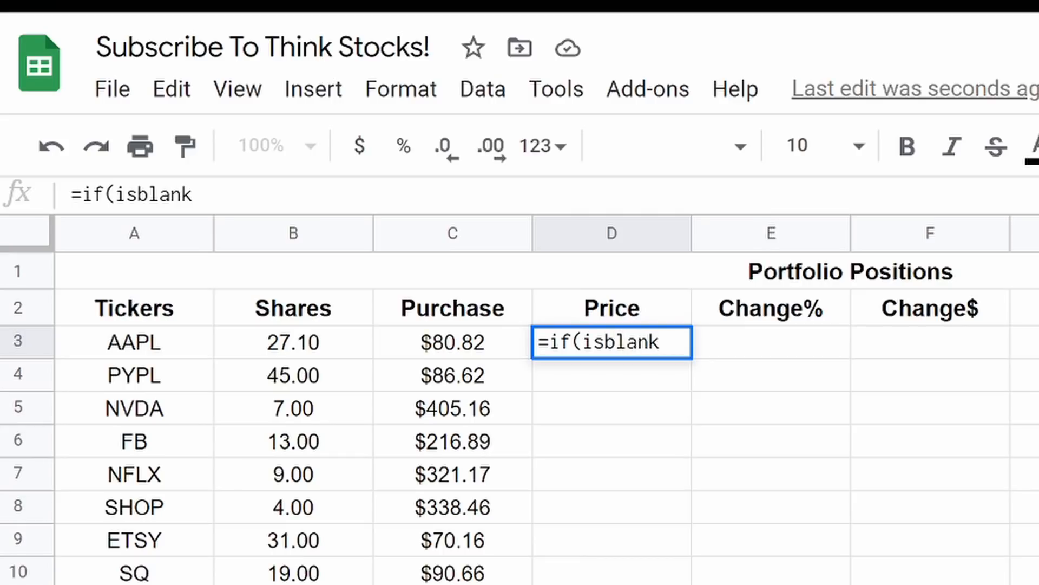
text(()
text(A3),)
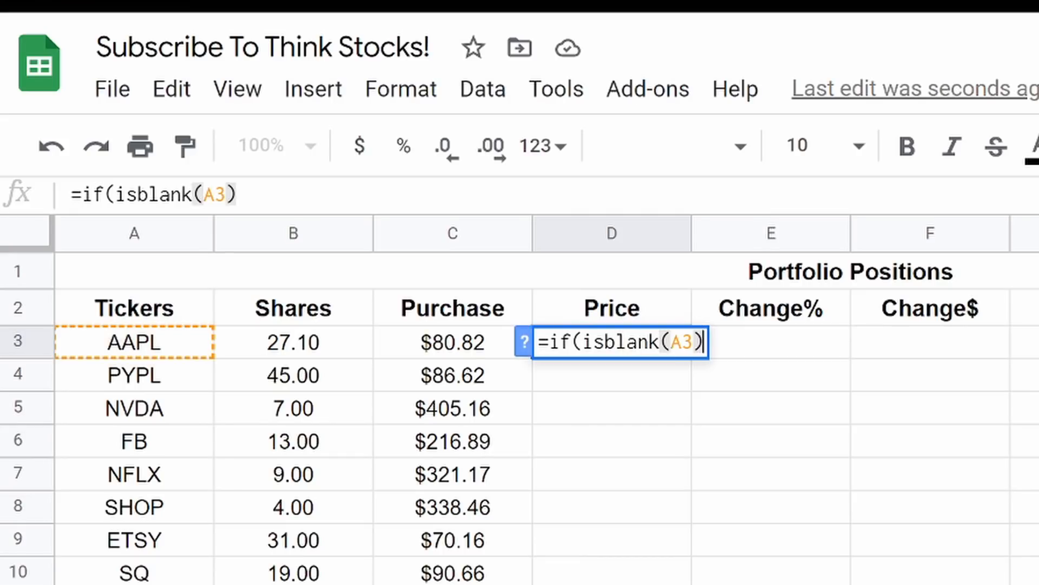
text("",)
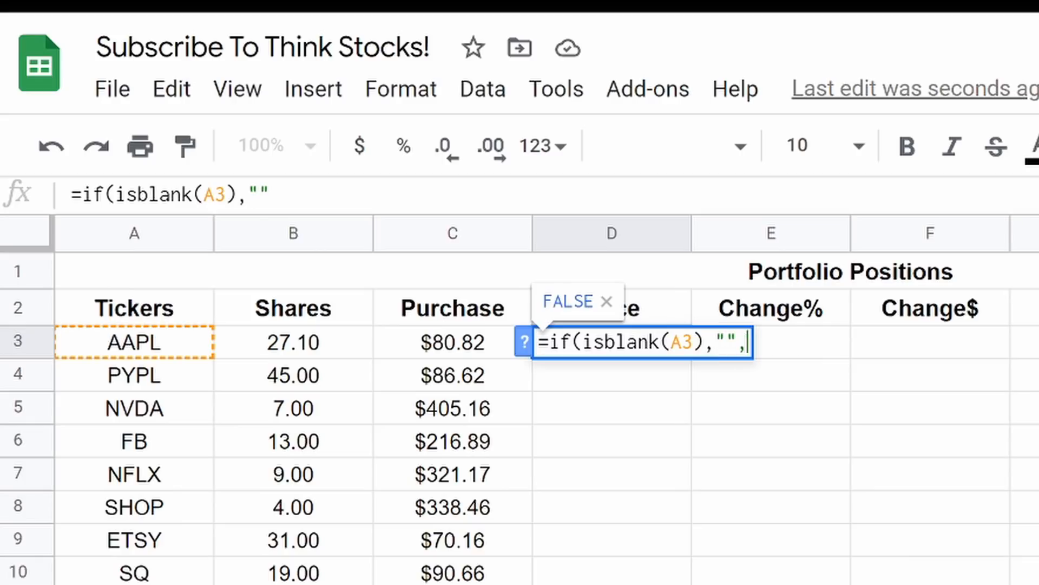
text(goo)
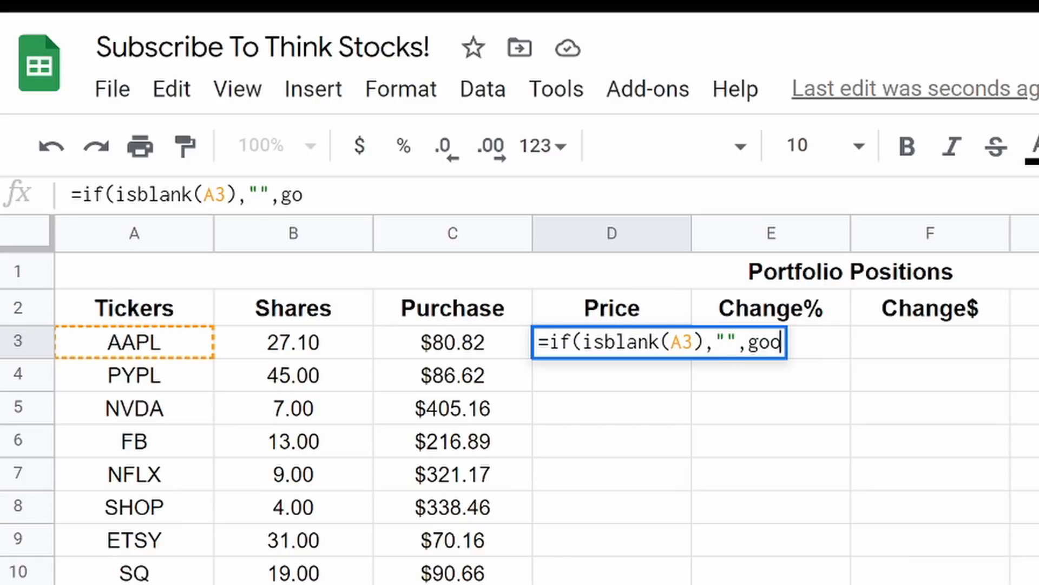
text(glefinacne)
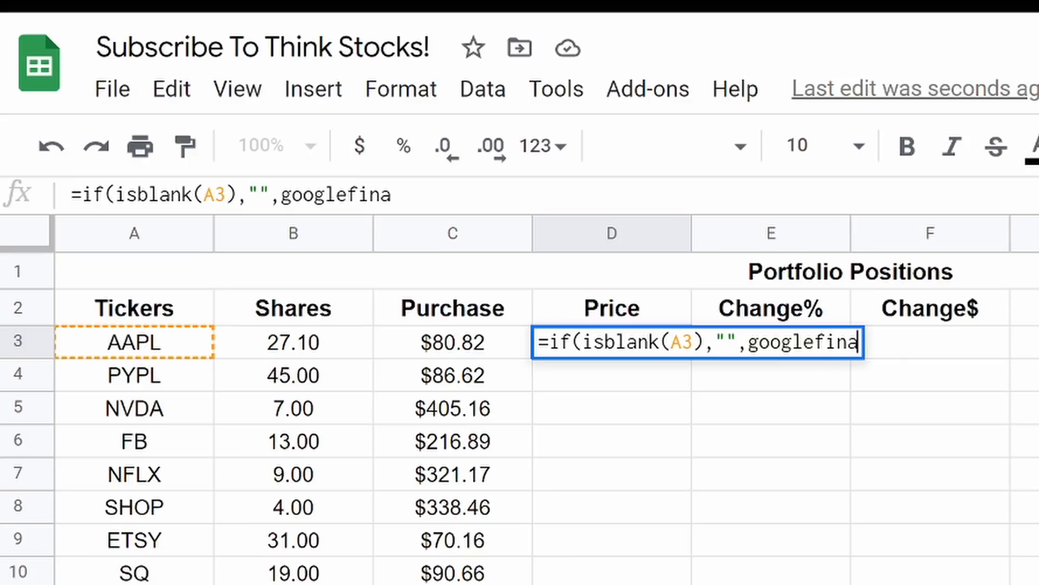
key(BackSpace)
key(BackSpace)
key(BackSpace)
key(BackSpace)
key(BackSpace)
key(BackSpace)
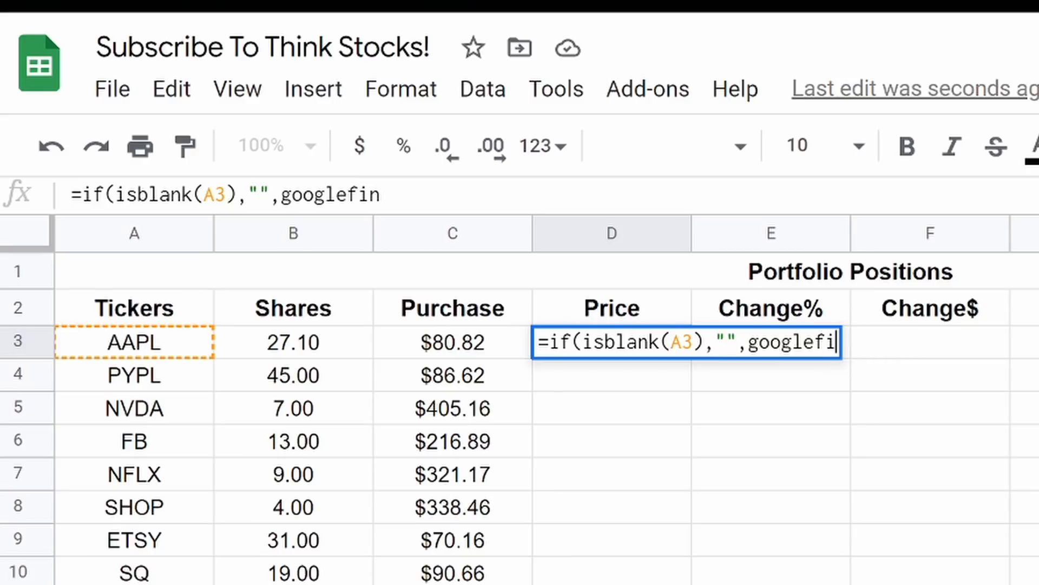
text(nance)
key(BackSpace)
text((A)
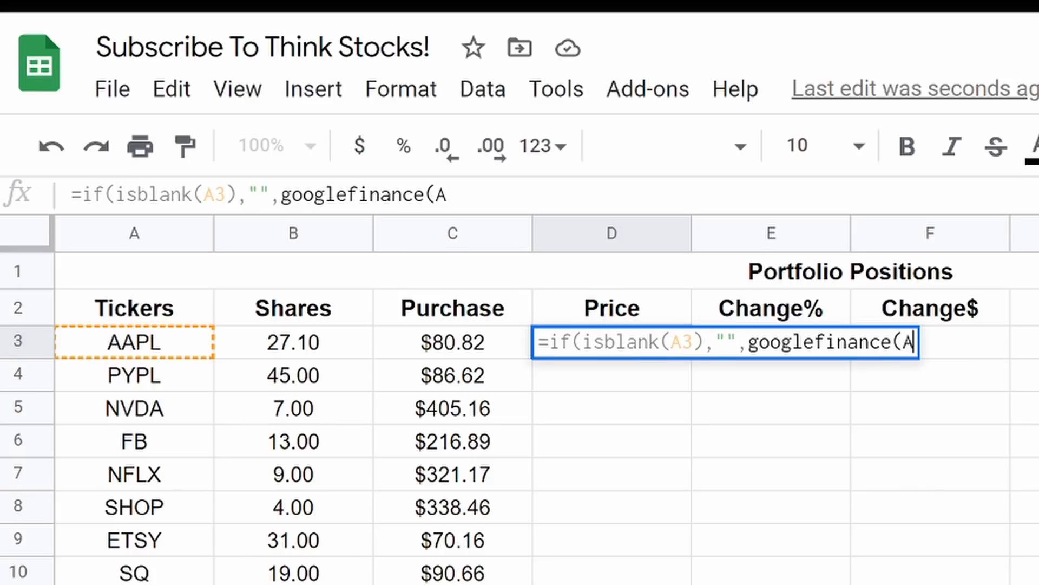
text(3,"Pri)
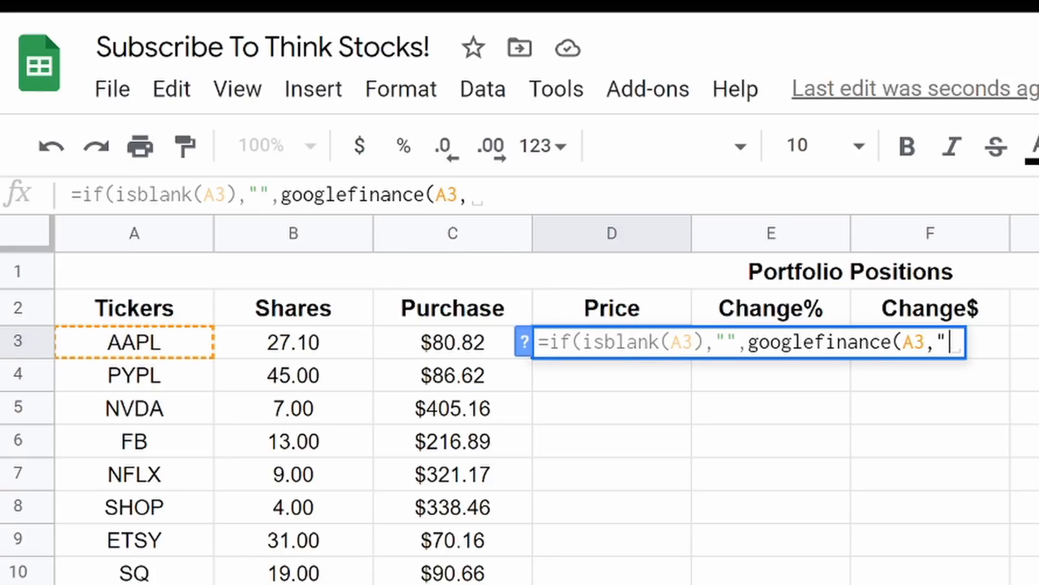
text(ce"))
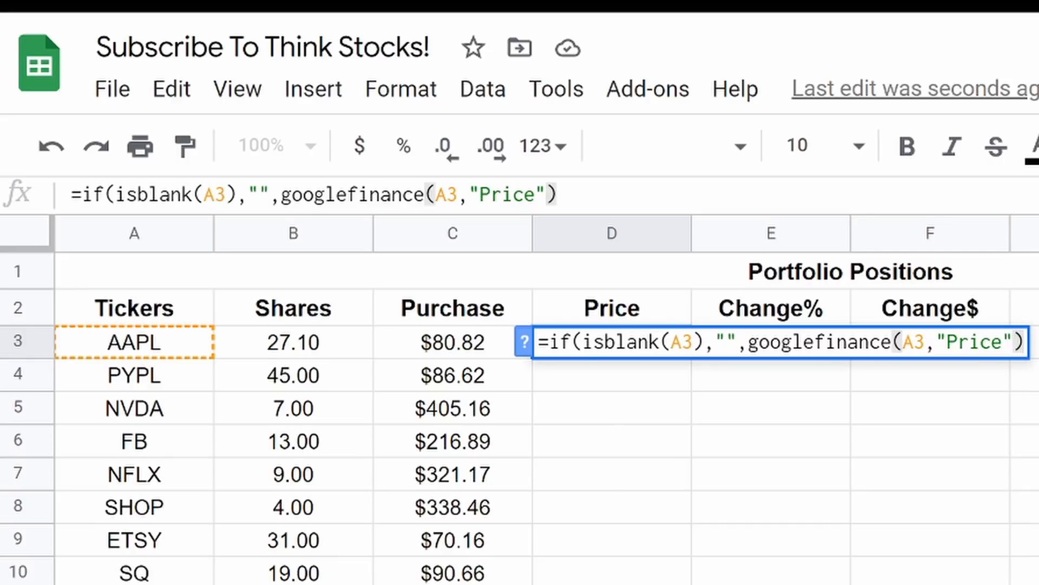
key(Return)
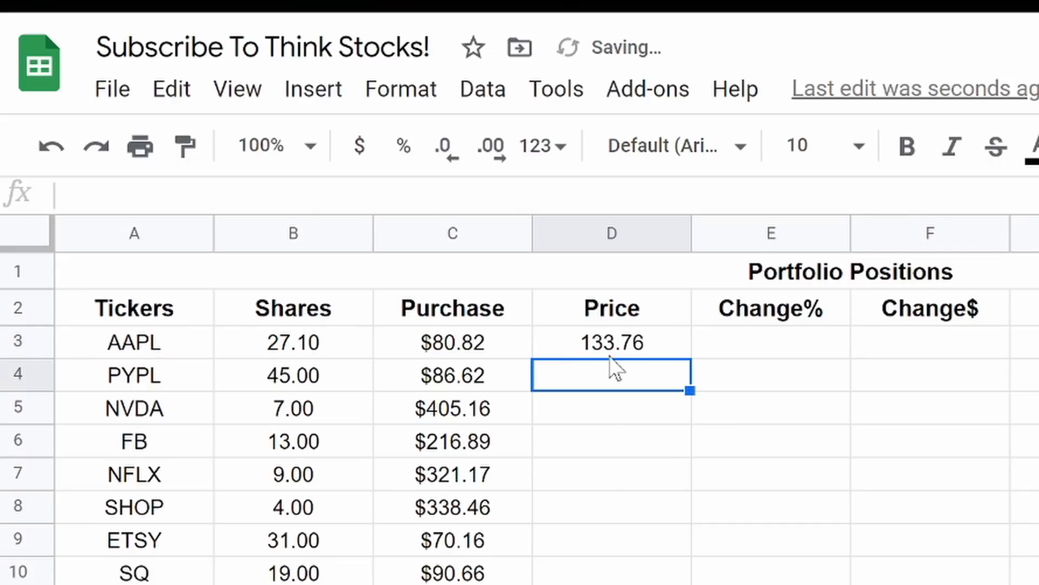
- Fill the D3 price formula down to D16 and format the whole Price column as dollar currency
click(605, 343)
drag(689, 357, 686, 584)
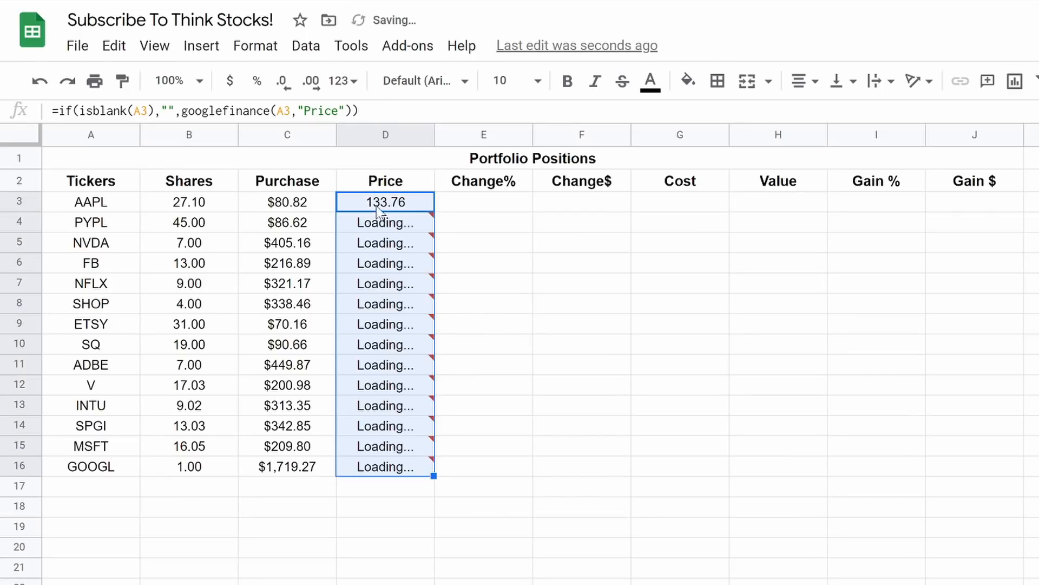
click(360, 134)
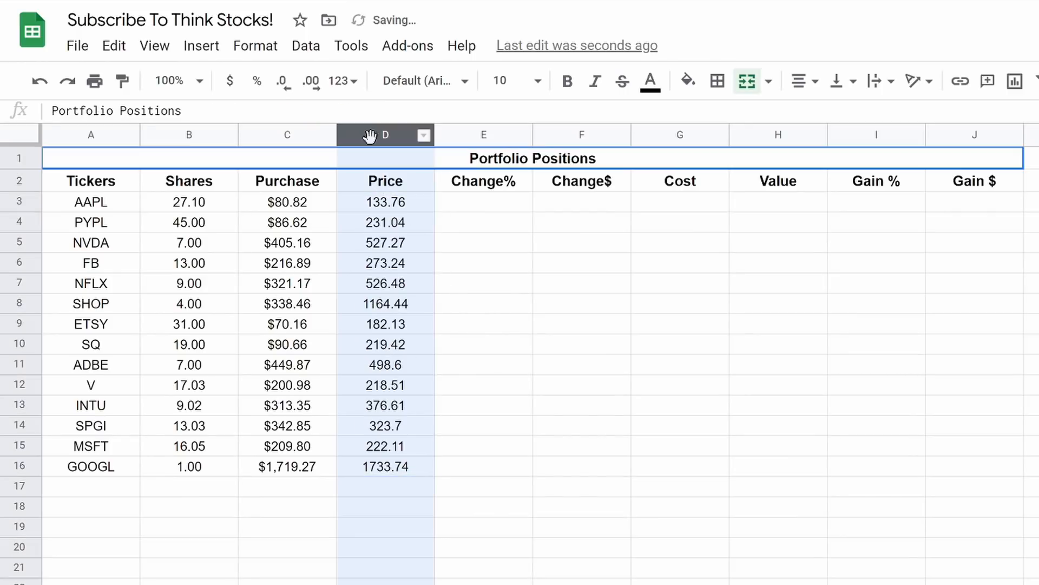
click(230, 82)
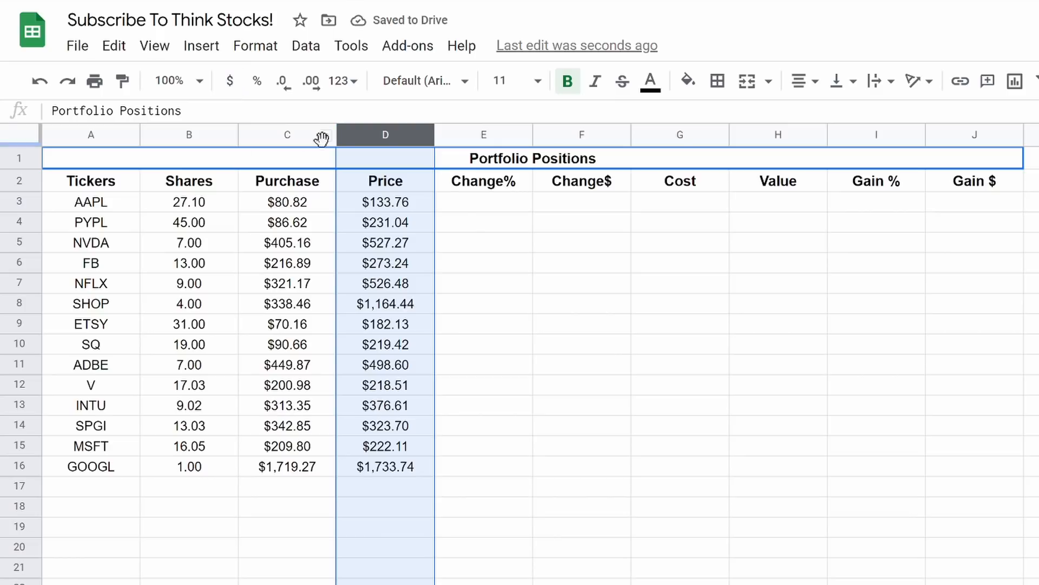
- Enter the formula =if(isblank(A3),"",Googlefinance(A3,"Changepct")/100) in cell E3 for the AAPL percentage change
click(478, 193)
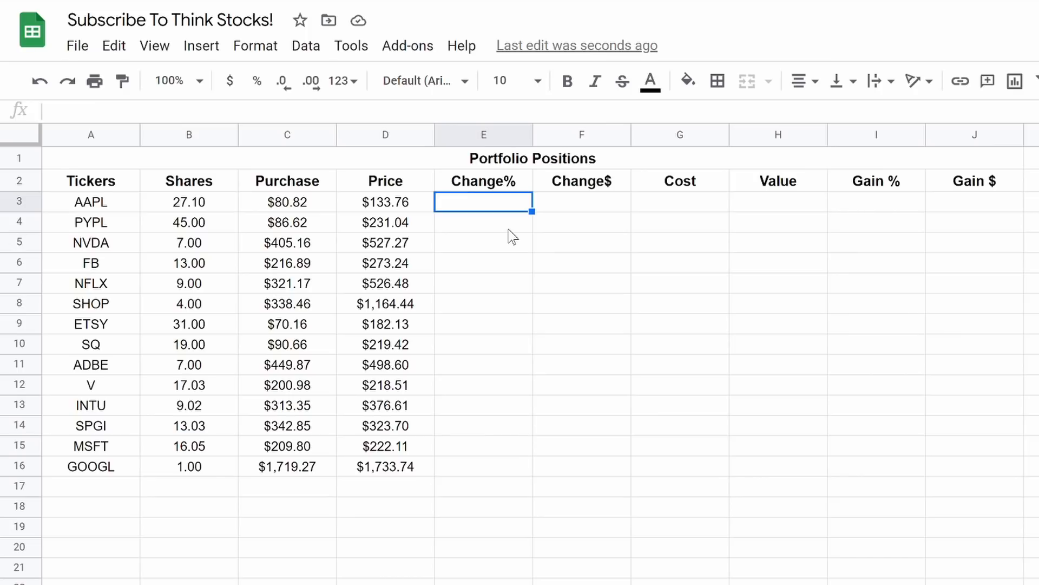
text(if()
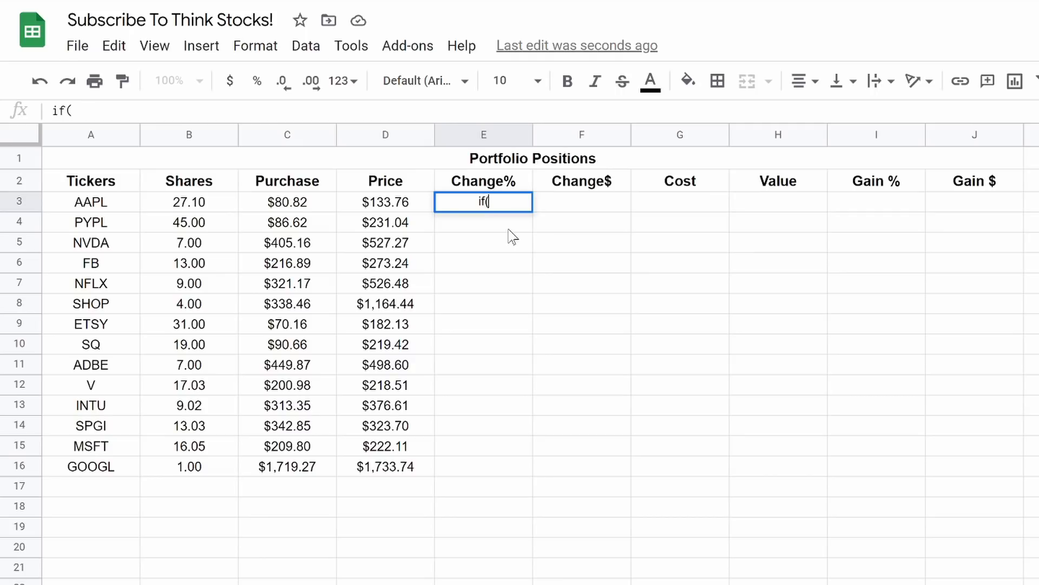
text(isblank()
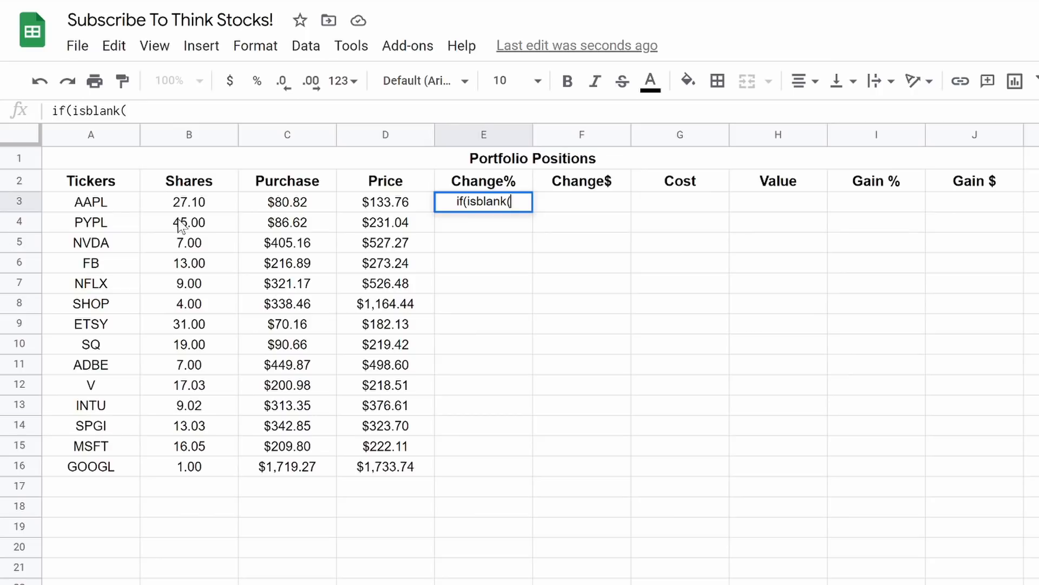
key(Home)
text(=)
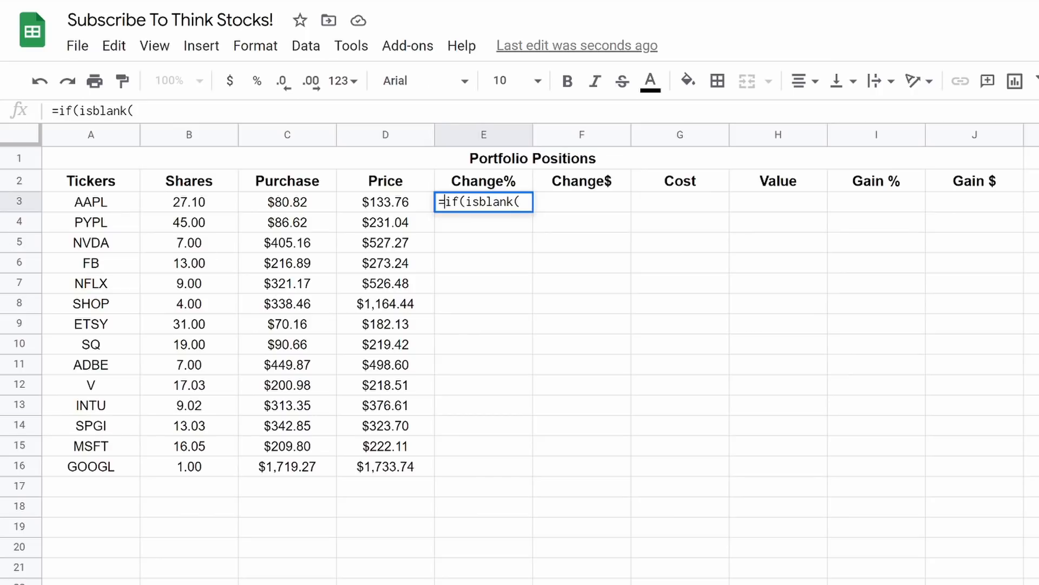
click(145, 109)
text(A3),"")
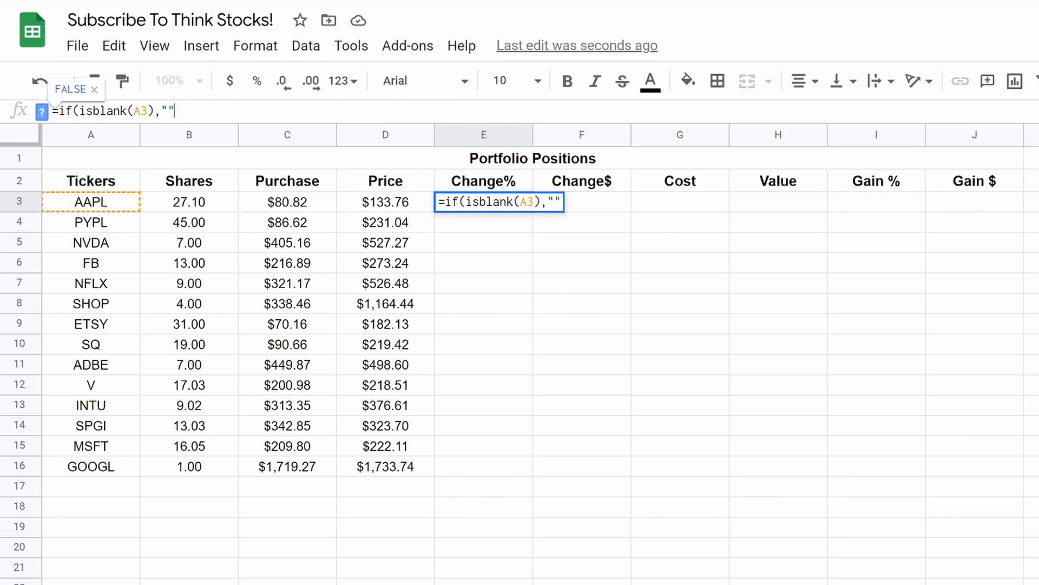
text(,)
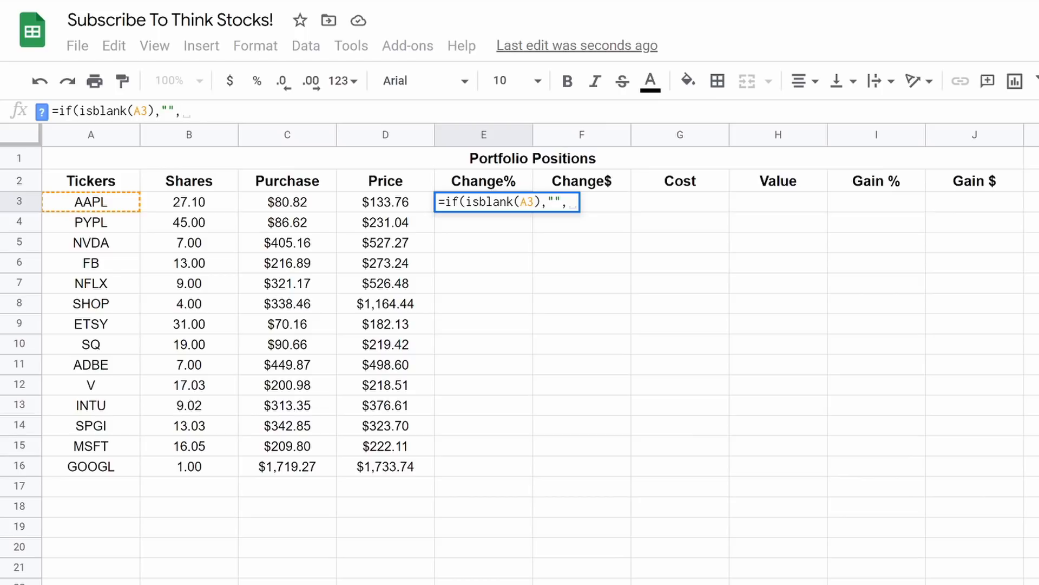
text(Goo)
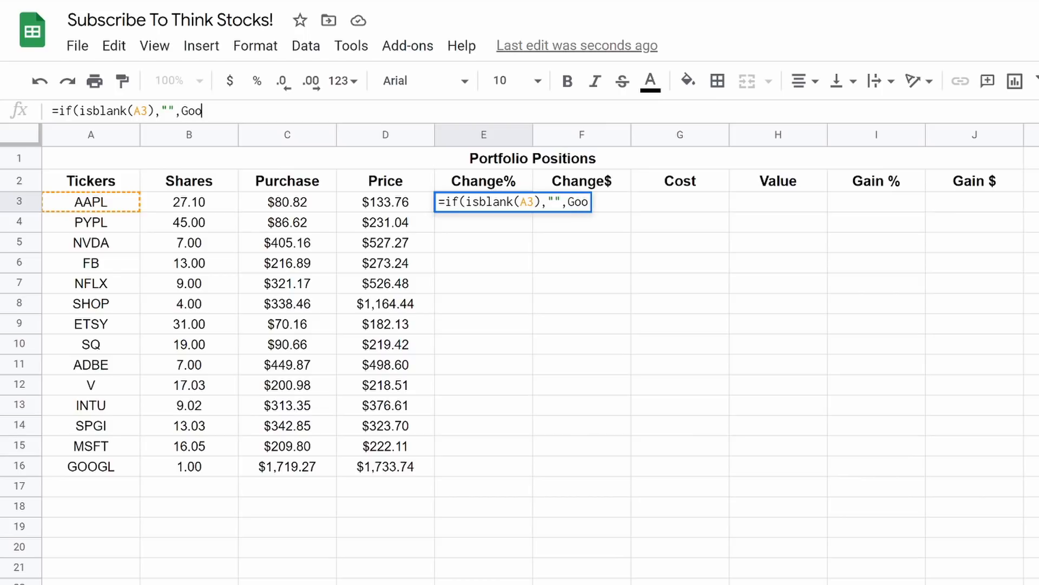
text(gle)
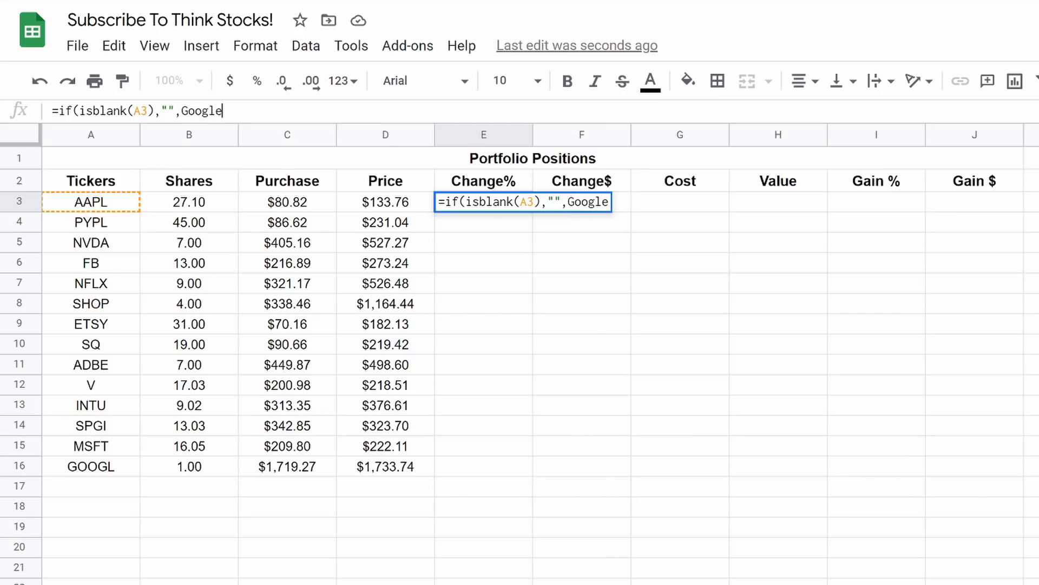
text(finance)
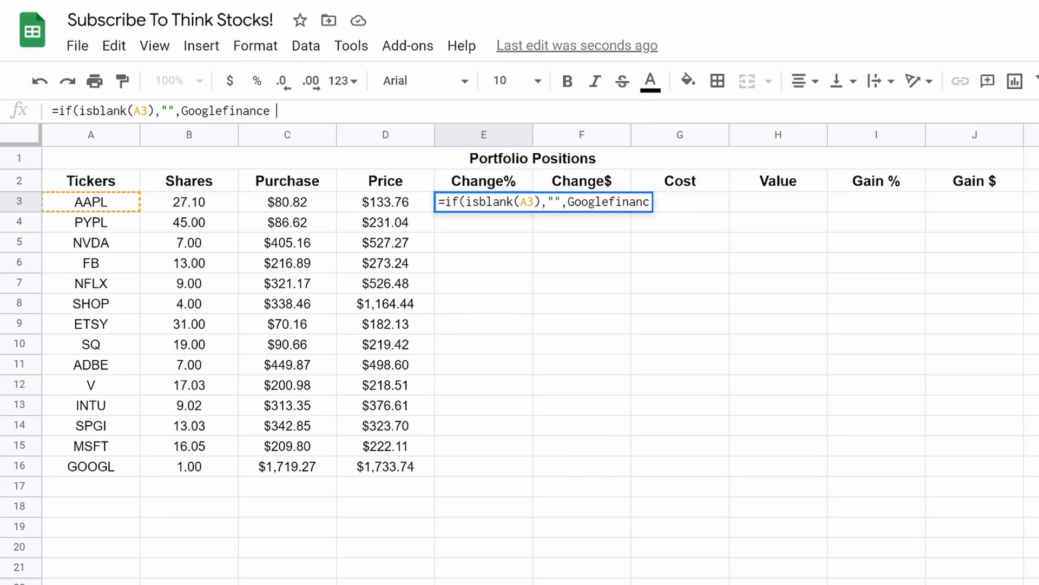
text((A3)
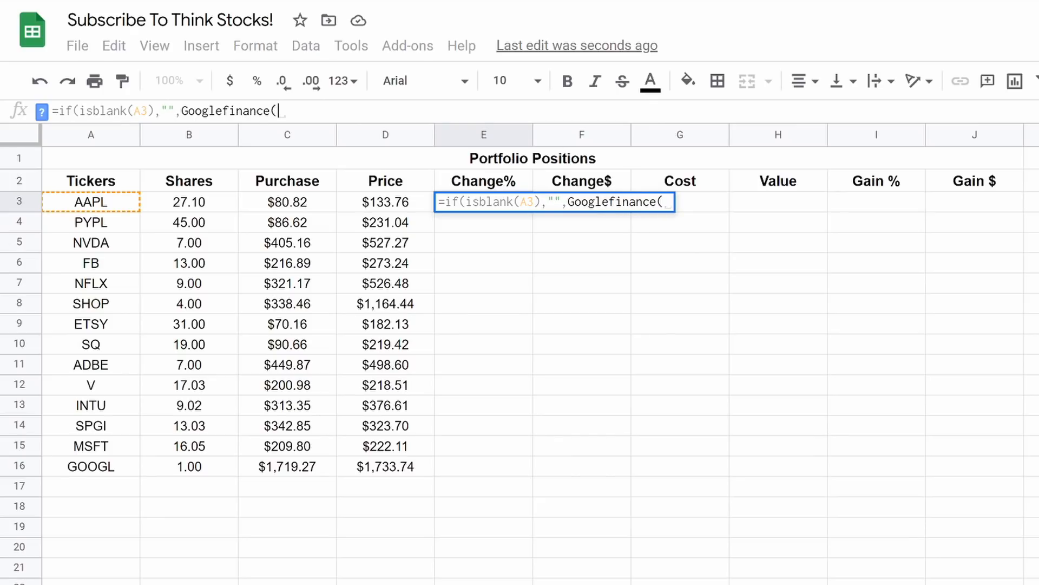
text(,)
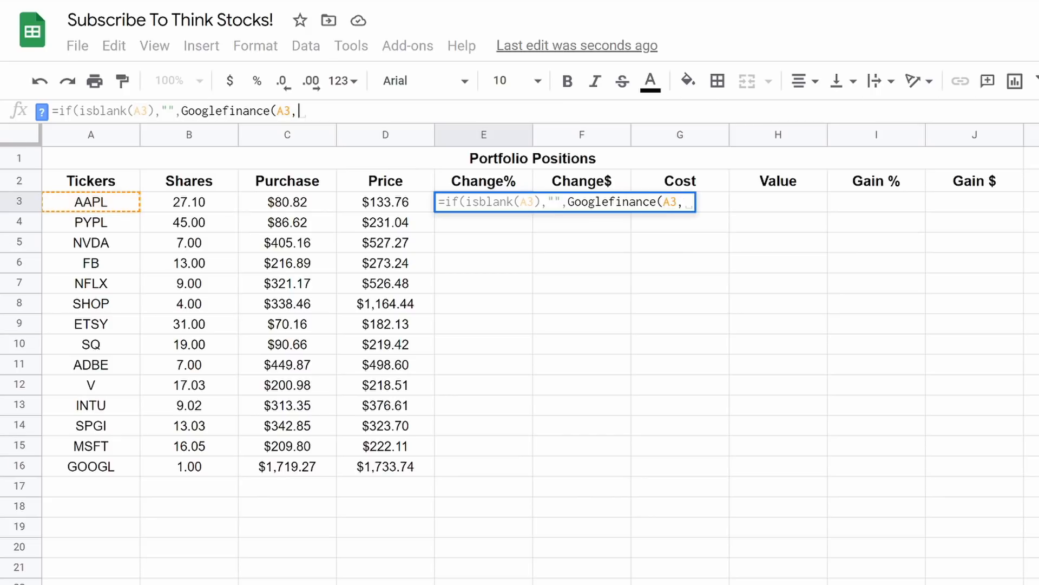
text("Chan)
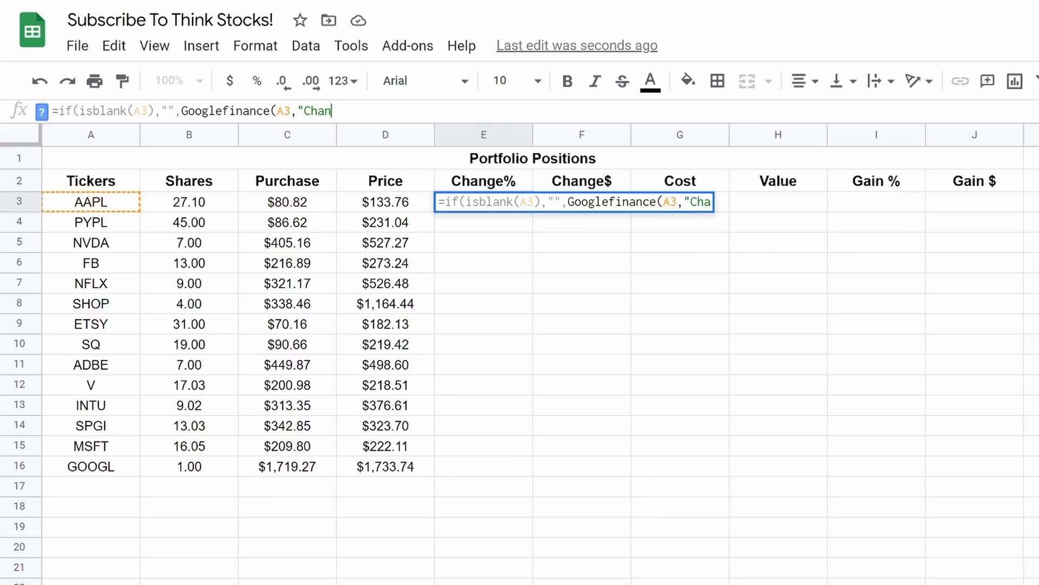
text(gepc)
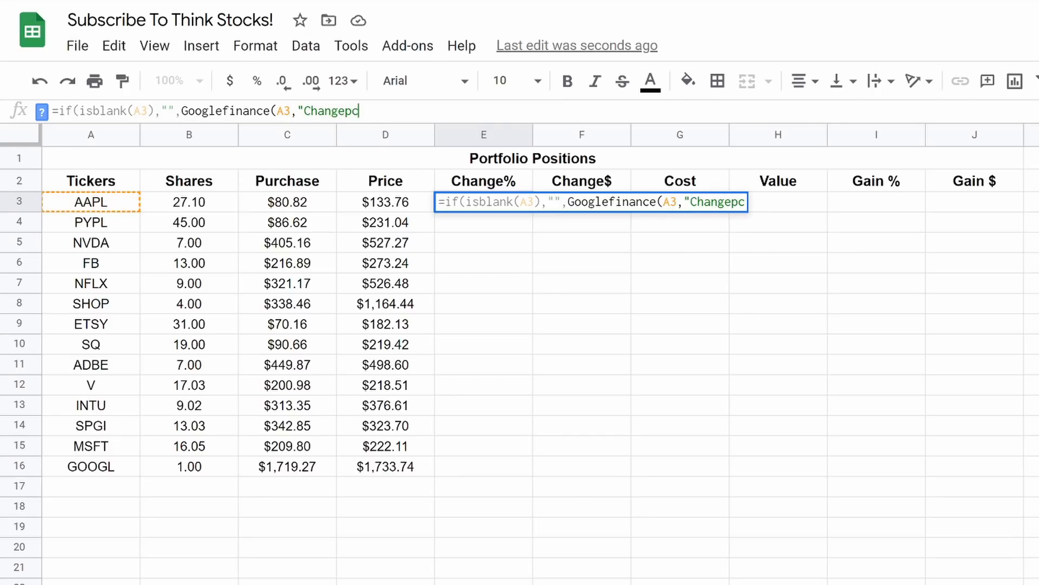
text(t"))
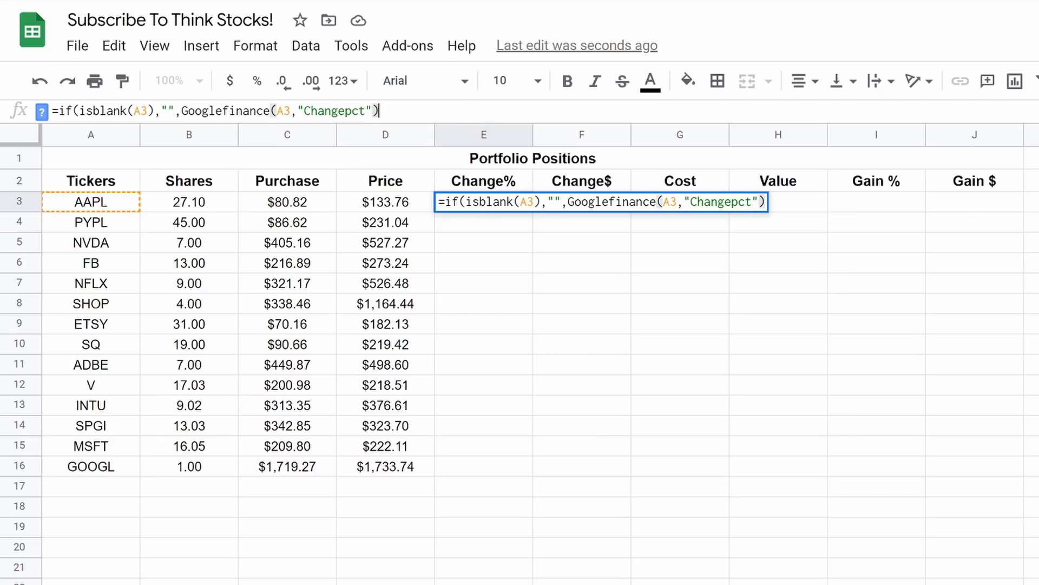
text(/)
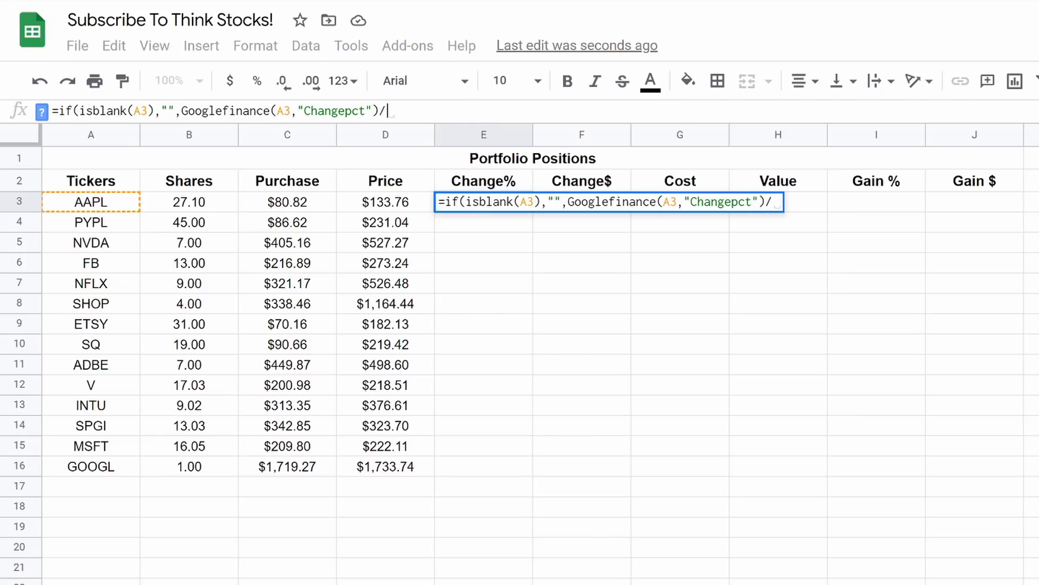
text(100)
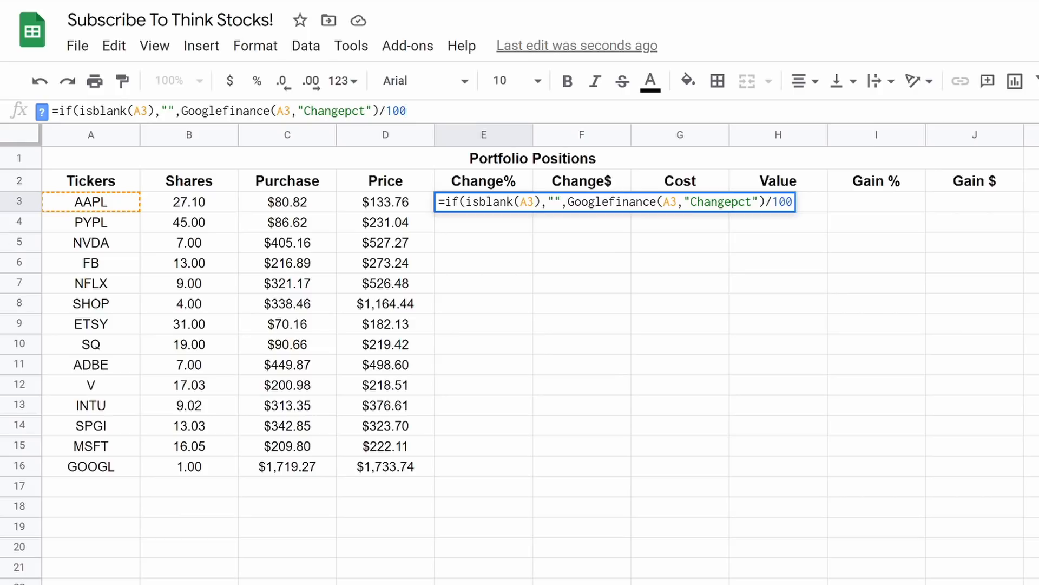
key(Return)
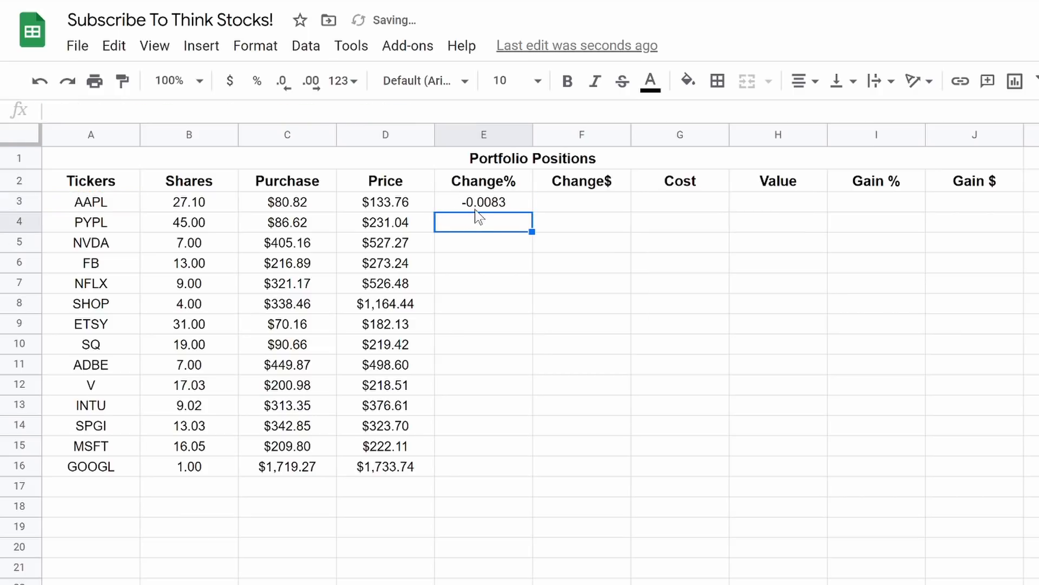
- Fill the E3 percentage change formula down to E16 and format the whole Change% column as percent
click(475, 209)
drag(531, 210, 534, 475)
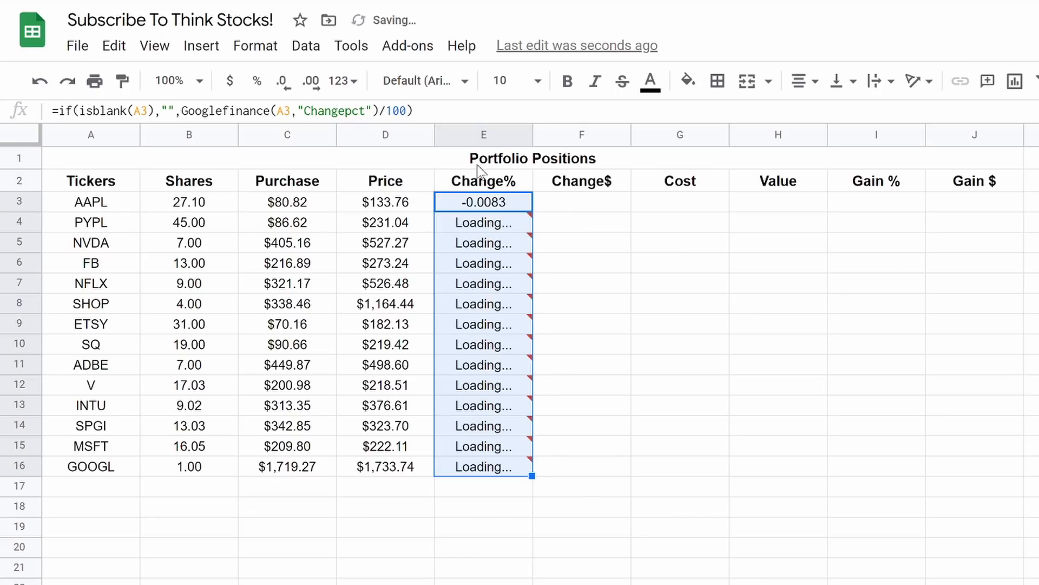
click(481, 135)
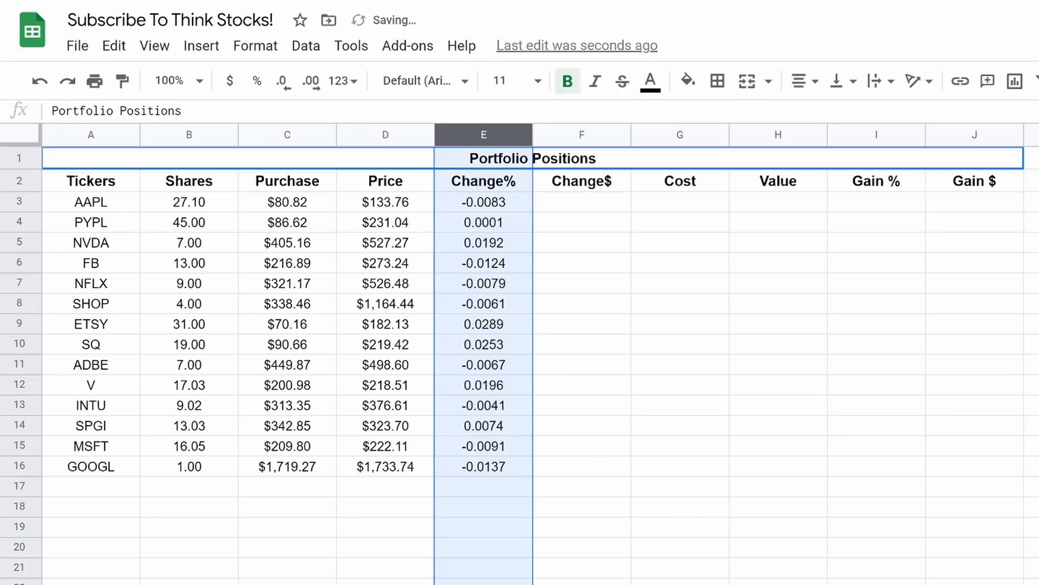
click(268, 82)
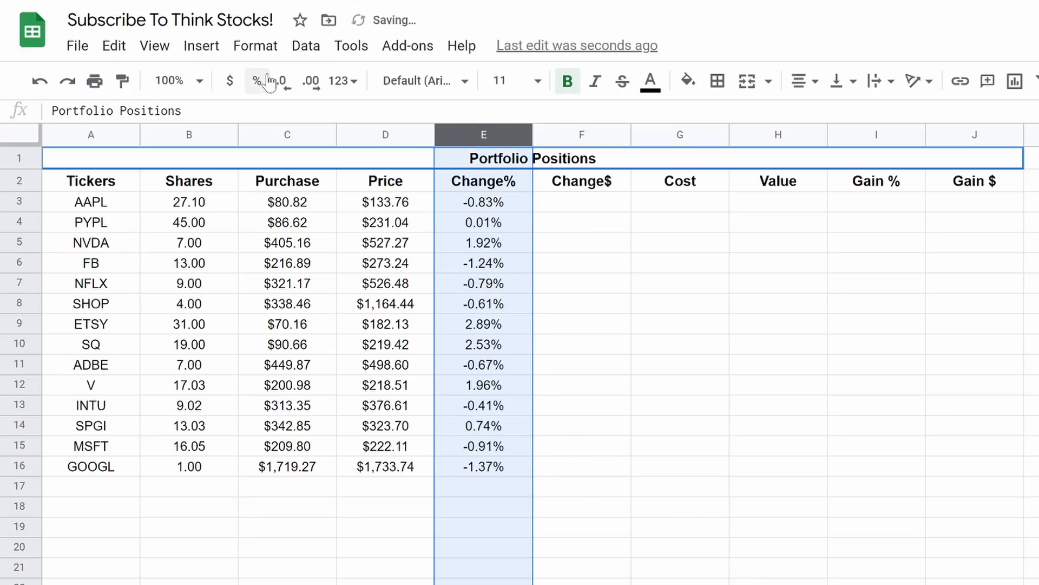
click(472, 270)
- Copy the Changepct formula from cell E3 into cell F3 under Change$
click(572, 206)
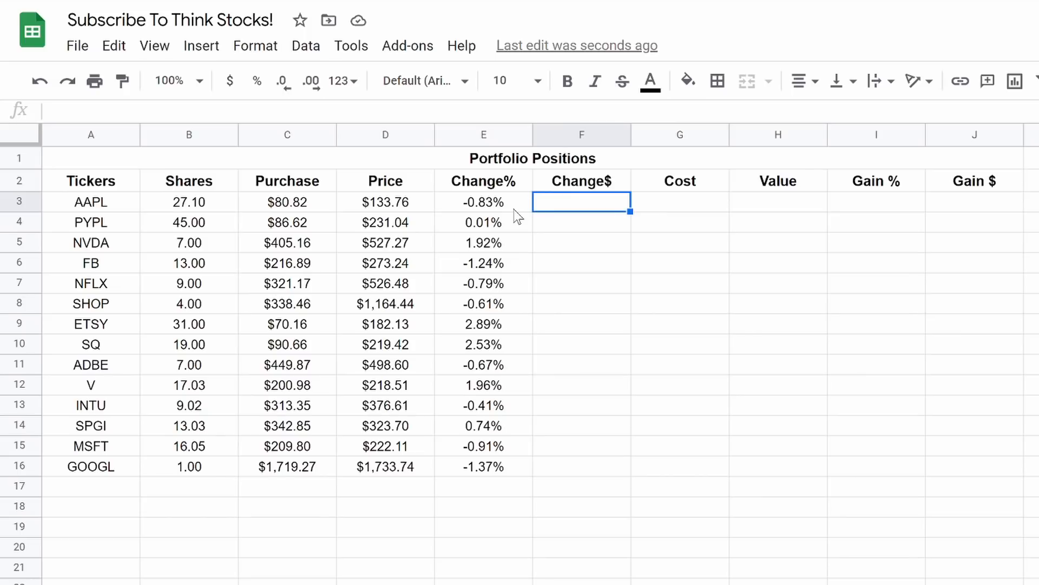
click(489, 205)
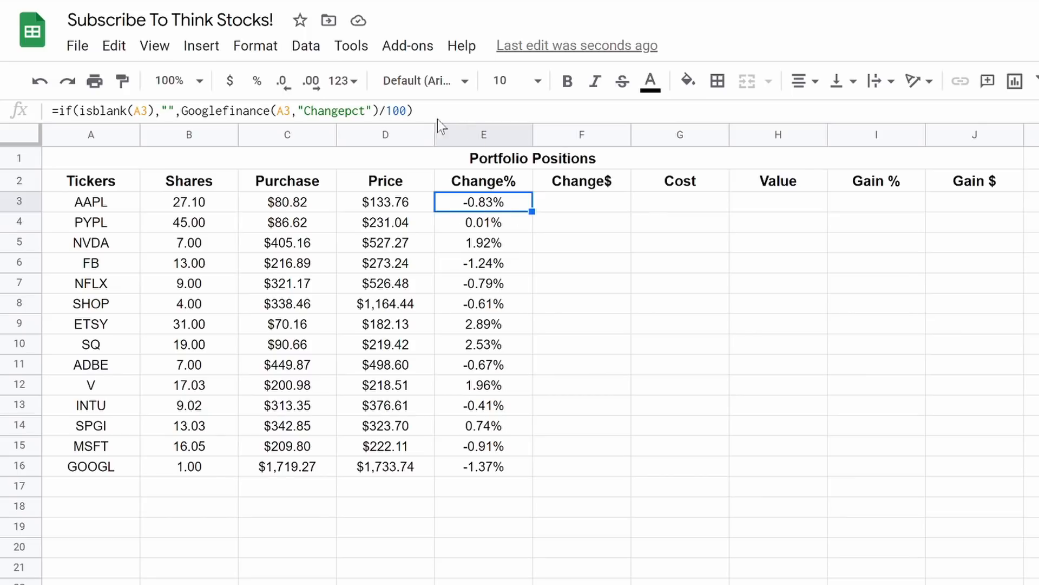
drag(415, 111, 59, 111)
key(ctrl+c)
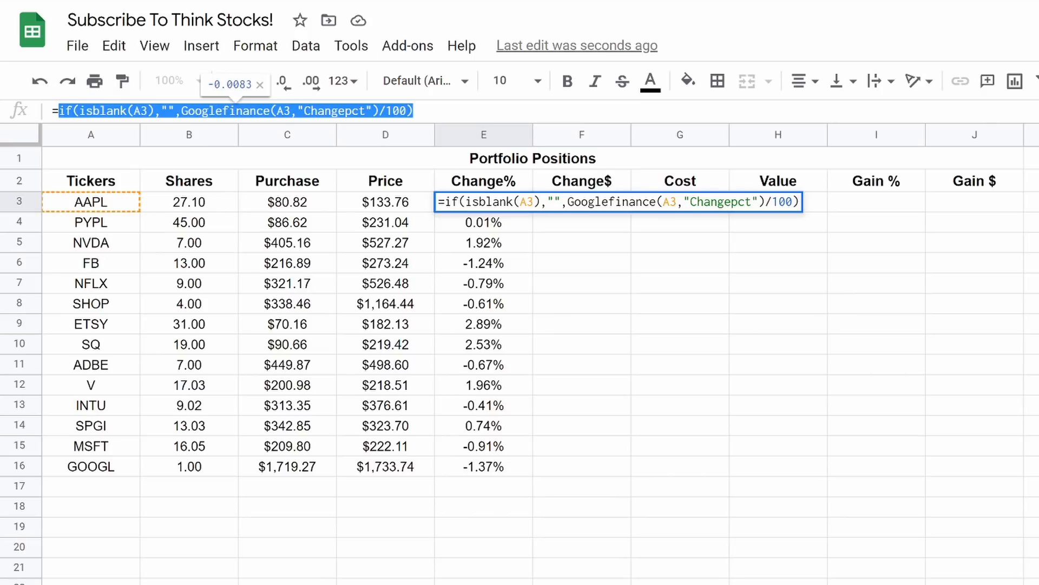
click(591, 345)
click(584, 209)
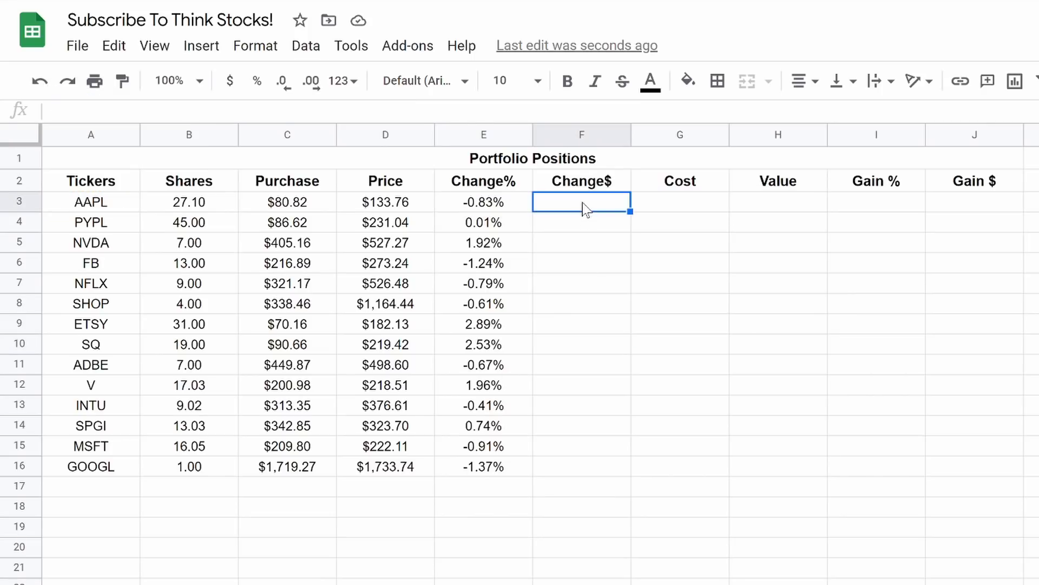
text(=)
key(ctrl+v)
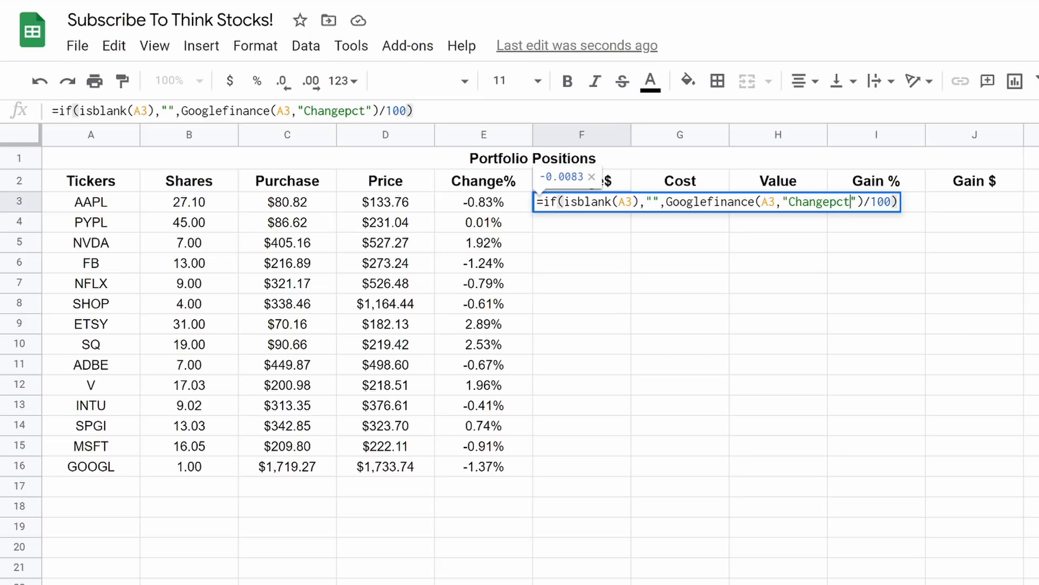
- Edit the F3 formula to =if(isblank(A3),"",Googlefinance(A3,"Change")*B3) for the AAPL dollar change
key(BackSpace)
key(BackSpace)
key(BackSpace)
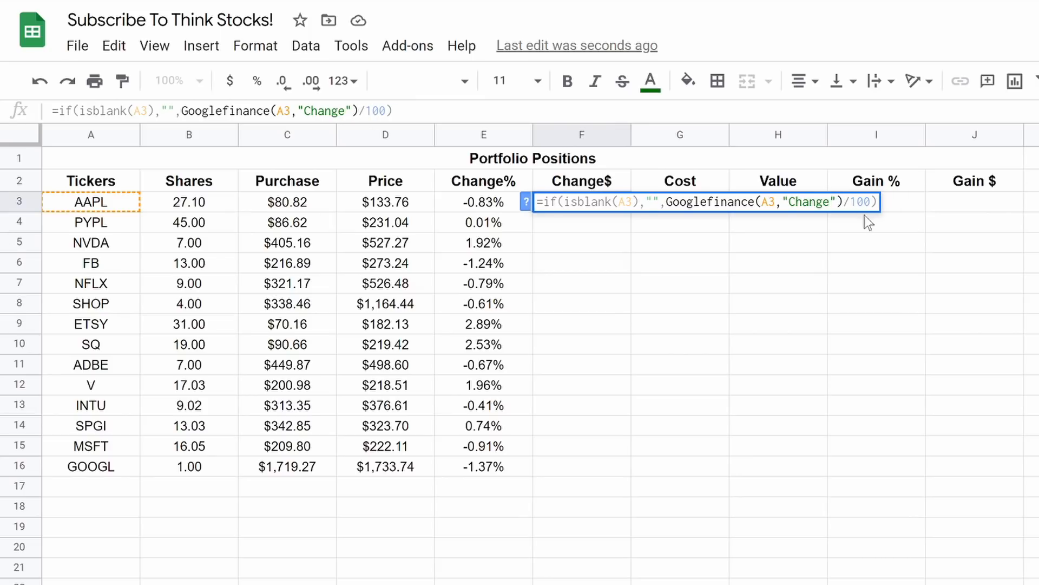
click(877, 203)
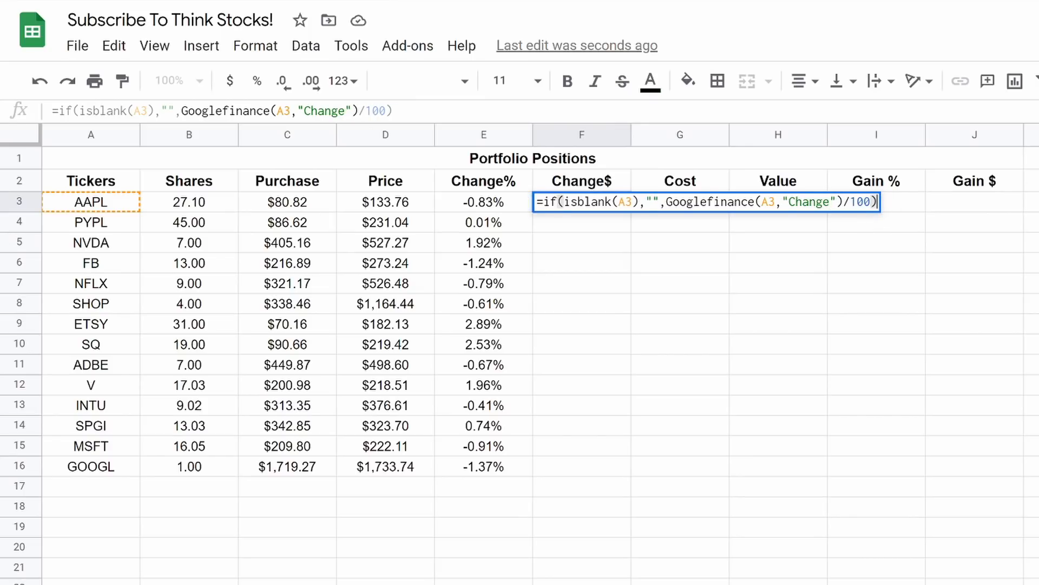
key(BackSpace)
key(BackSpace)
key(BackSpace)
key(BackSpace)
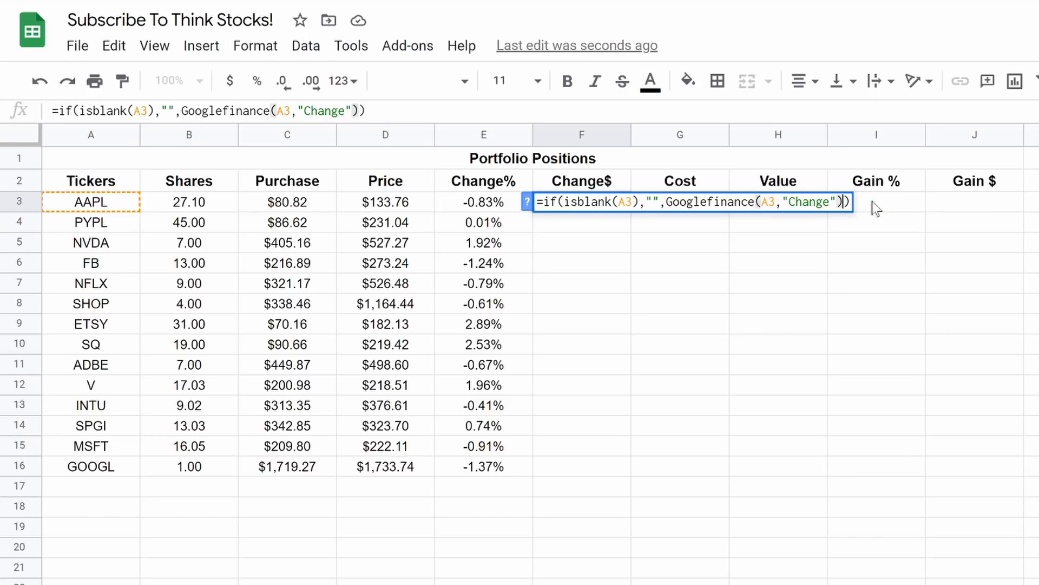
text(*)
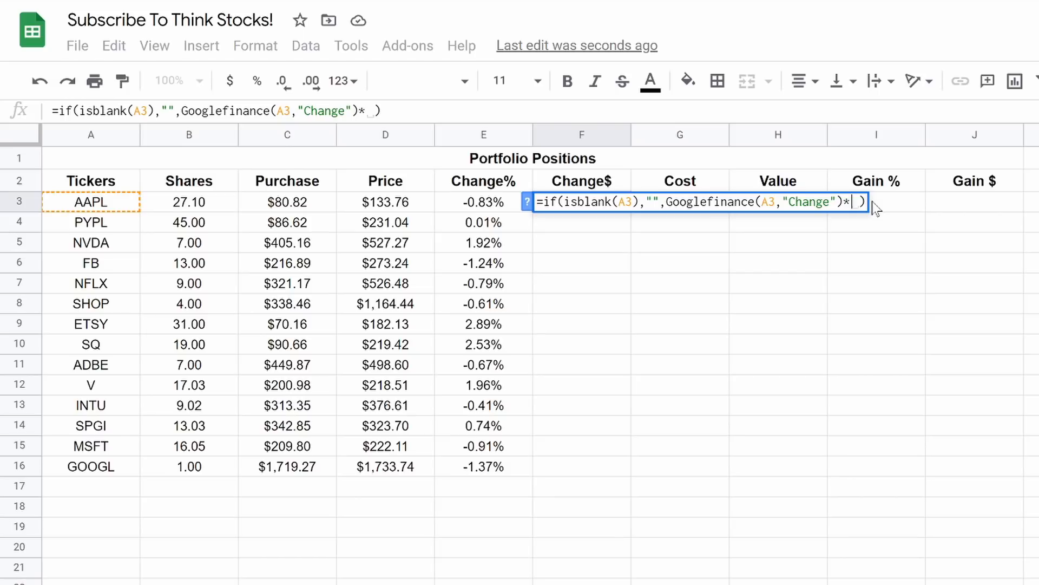
click(191, 213)
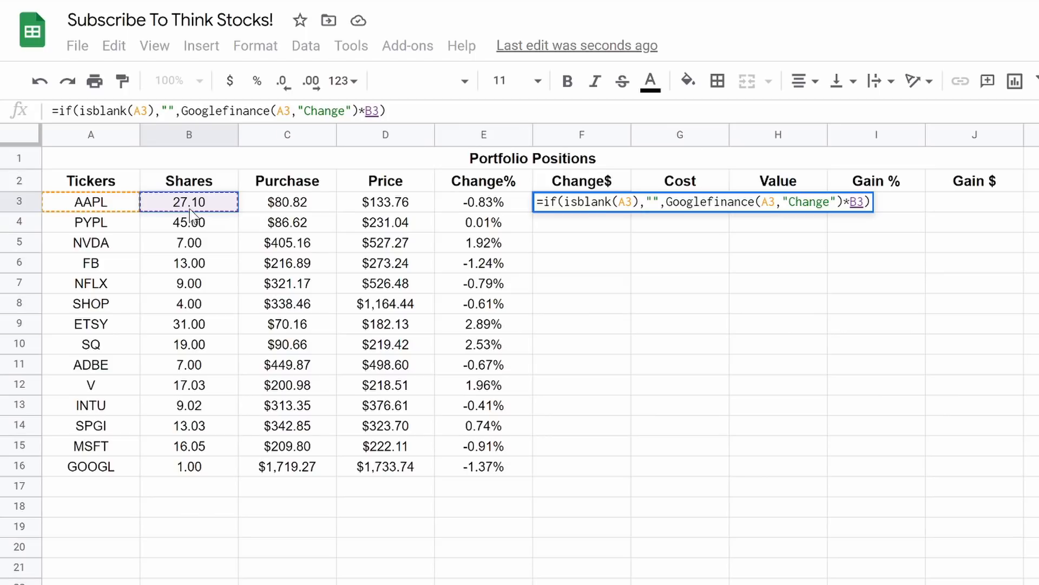
key(Return)
- Fill the F3 dollar change formula down to F16 and format the whole Change$ column as dollar currency
click(560, 208)
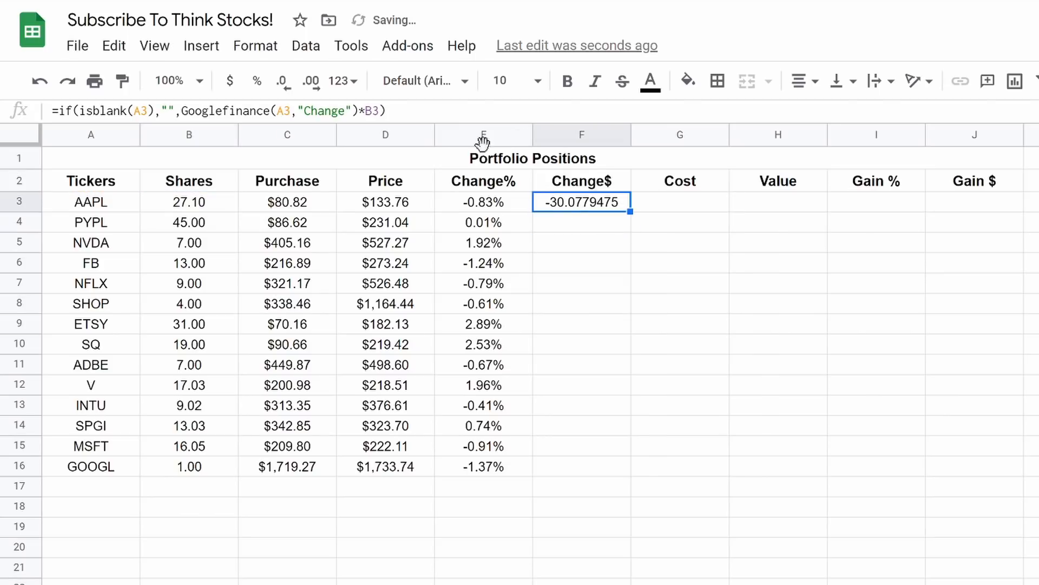
drag(631, 211, 621, 475)
click(573, 136)
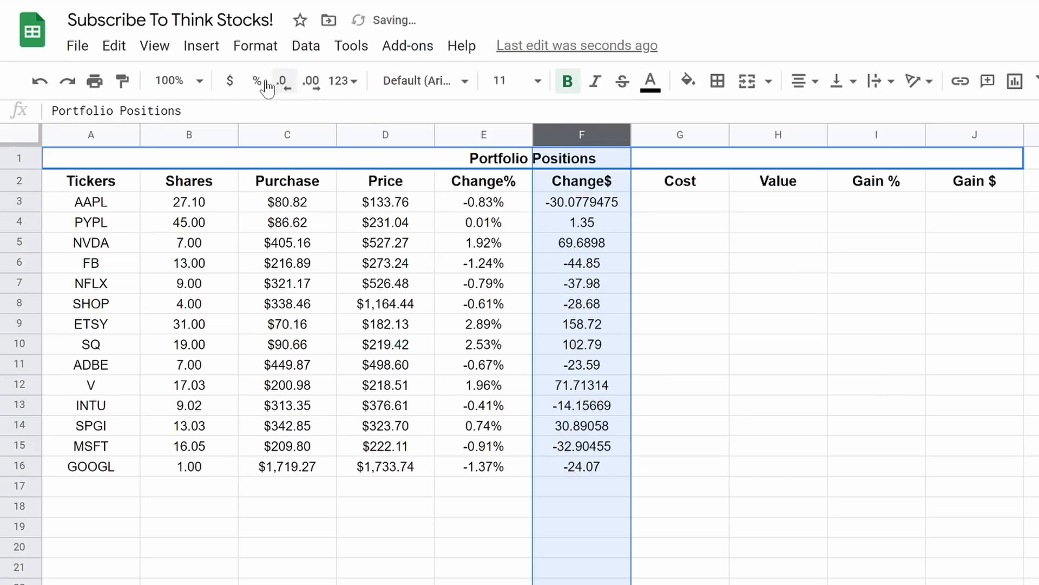
click(230, 83)
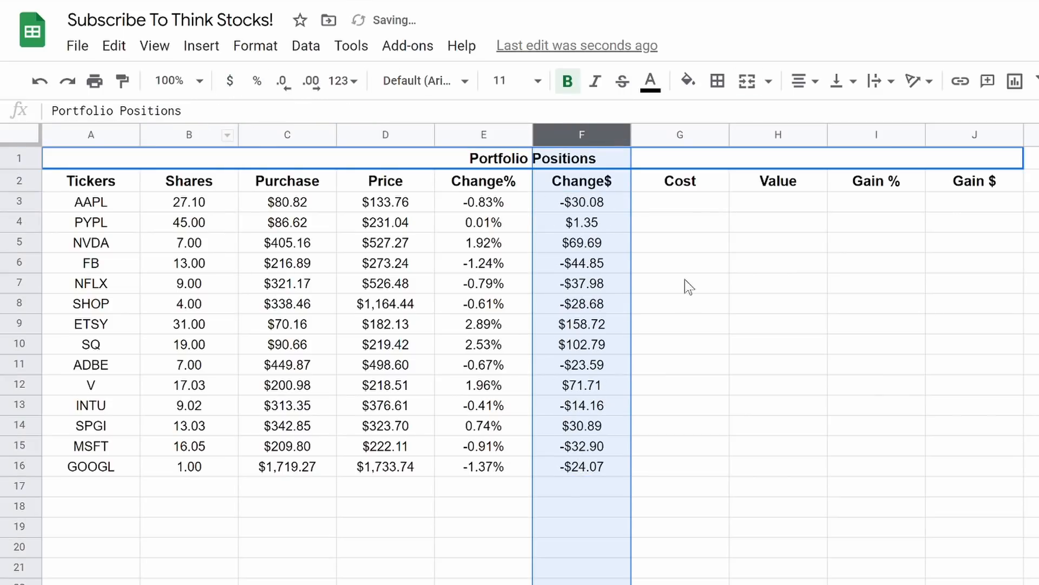
click(606, 270)
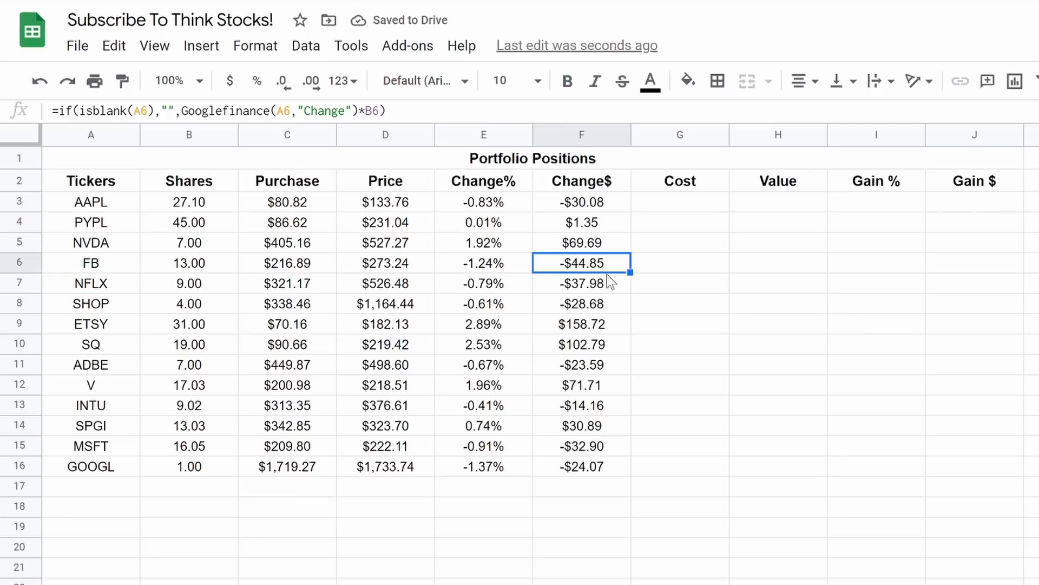
click(587, 205)
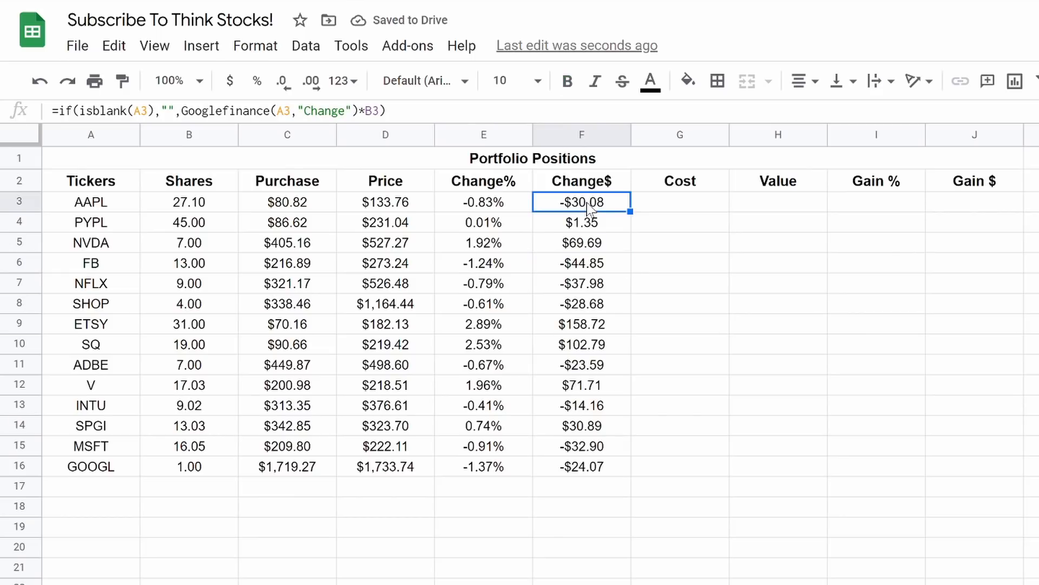
click(587, 232)
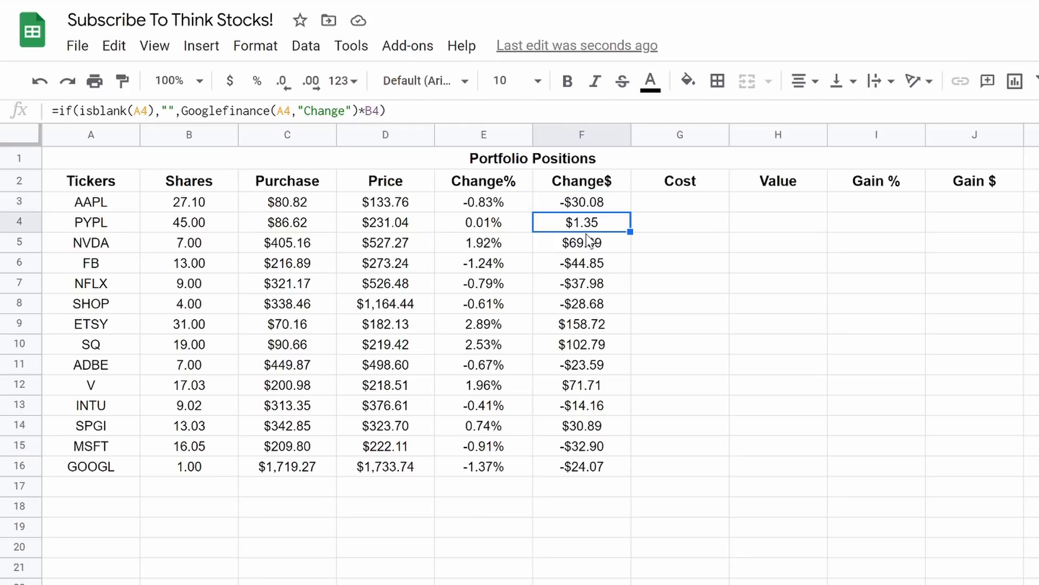
- Copy the opening part =if(isblank(A3),"", of the F3 formula into cell G3 under Cost, keeping F3 intact
click(670, 206)
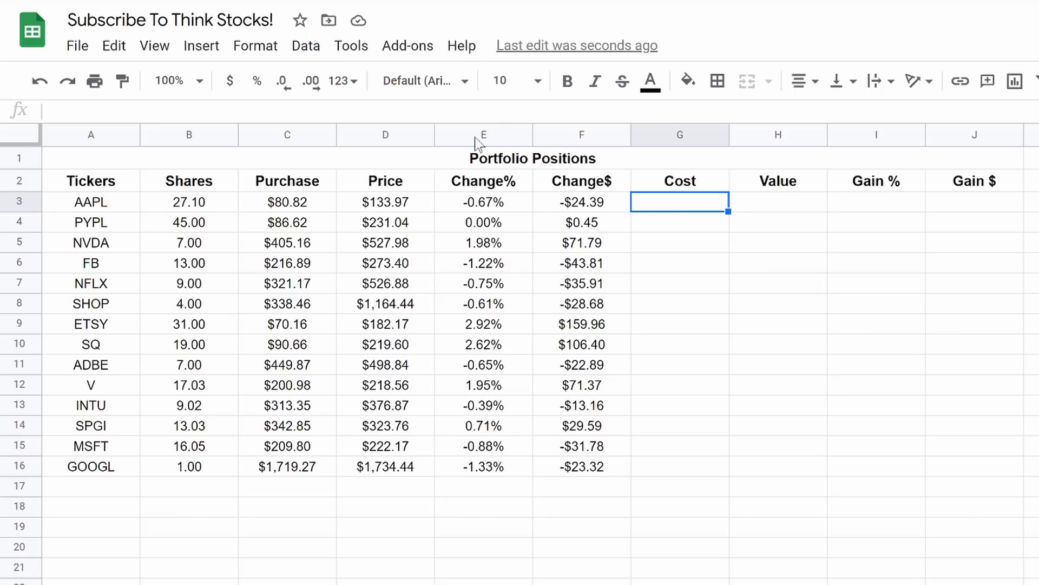
click(568, 208)
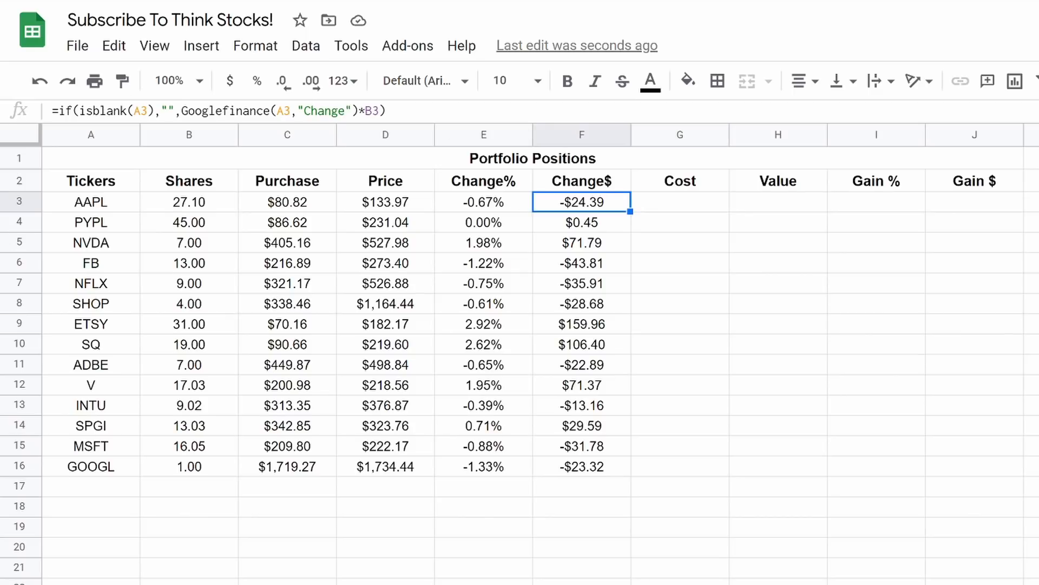
drag(181, 110, 51, 112)
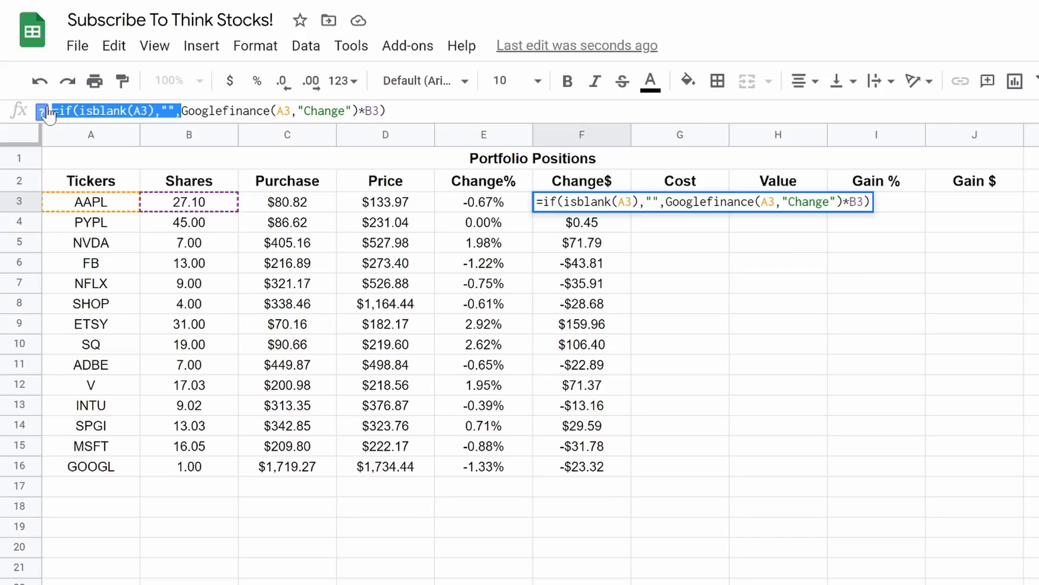
click(671, 265)
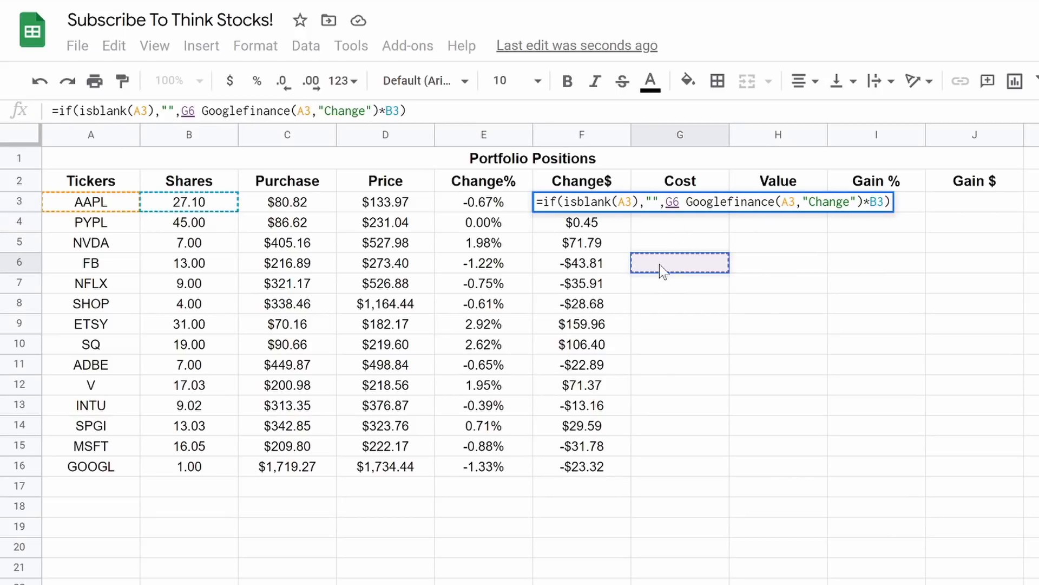
key(BackSpace)
key(BackSpace)
key(Return)
click(661, 209)
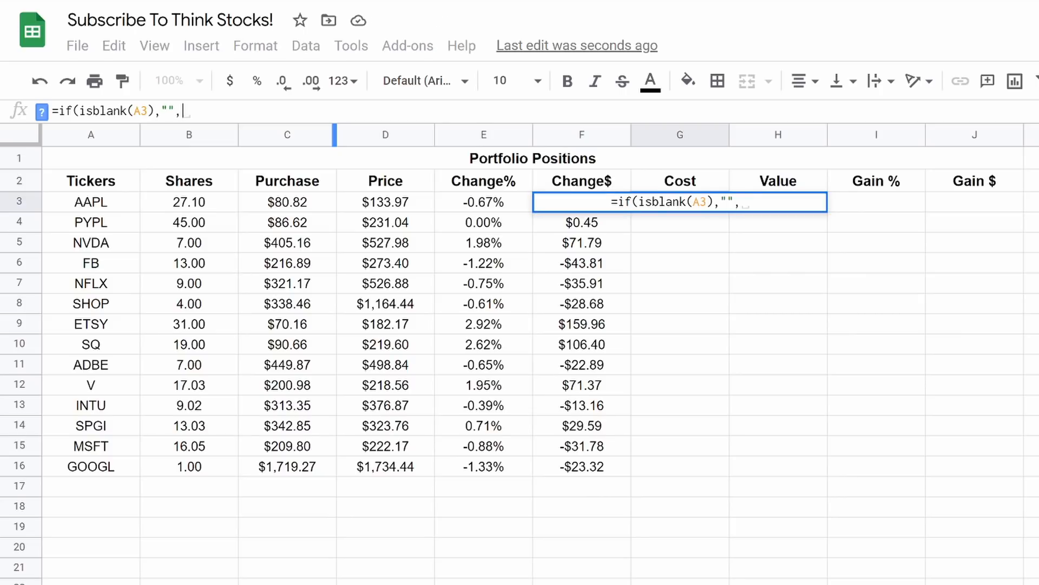
- Complete the AAPL cost formula in cell G3 as =if(isblank(A3),"",C3*B3)
text(C)
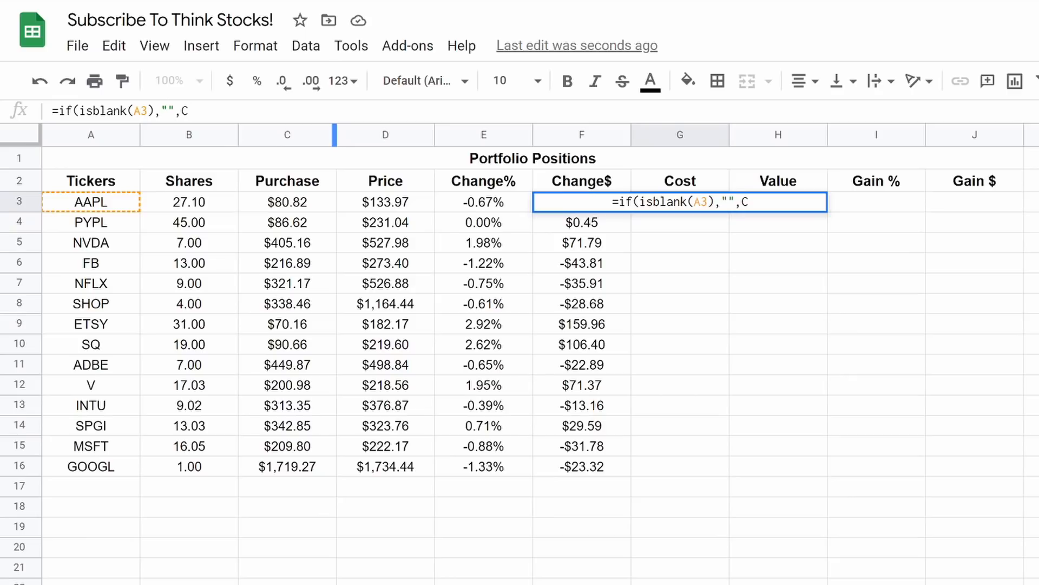
key(BackSpace)
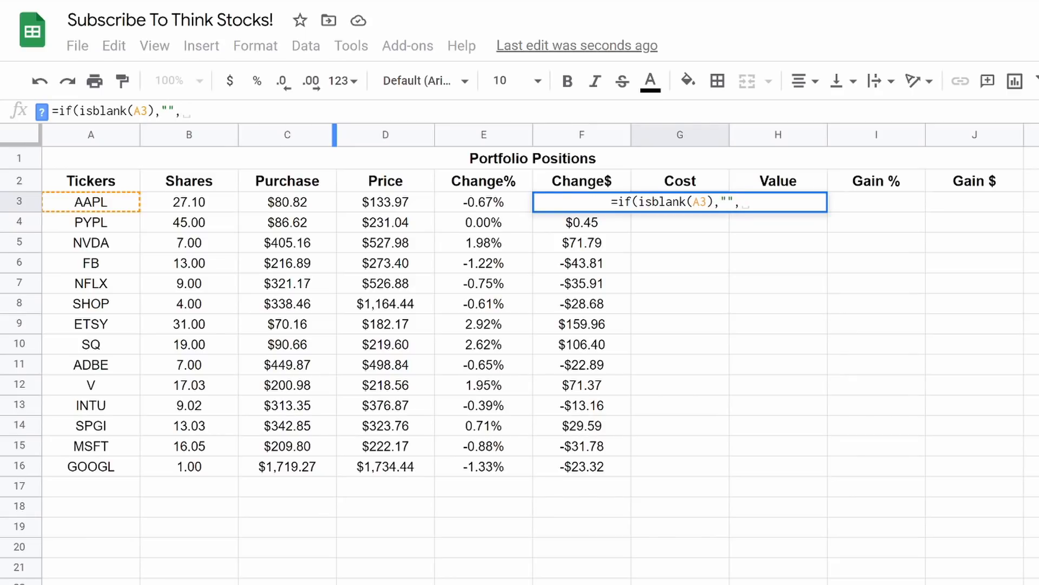
text(C3)
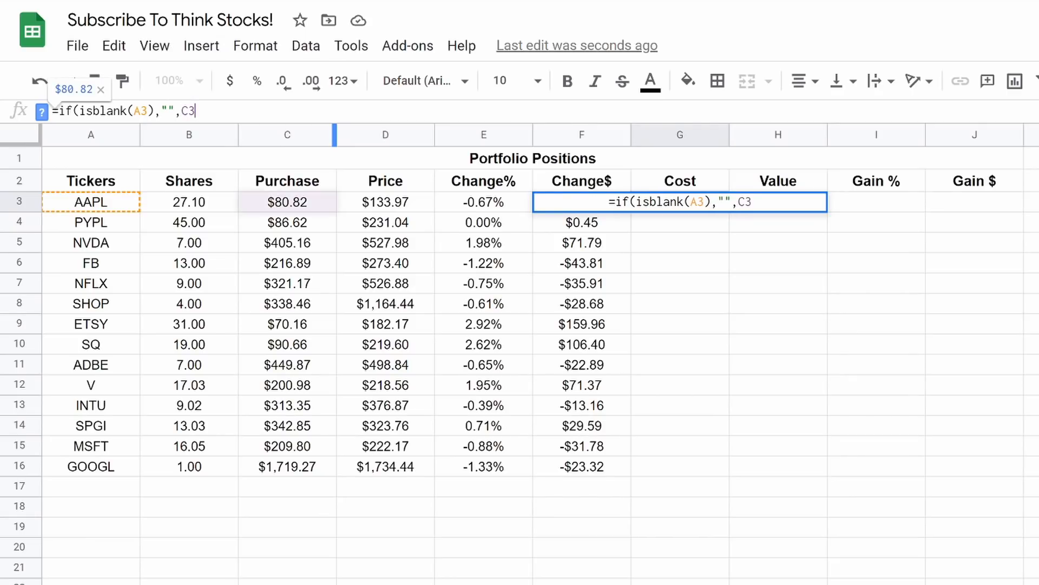
text(*)
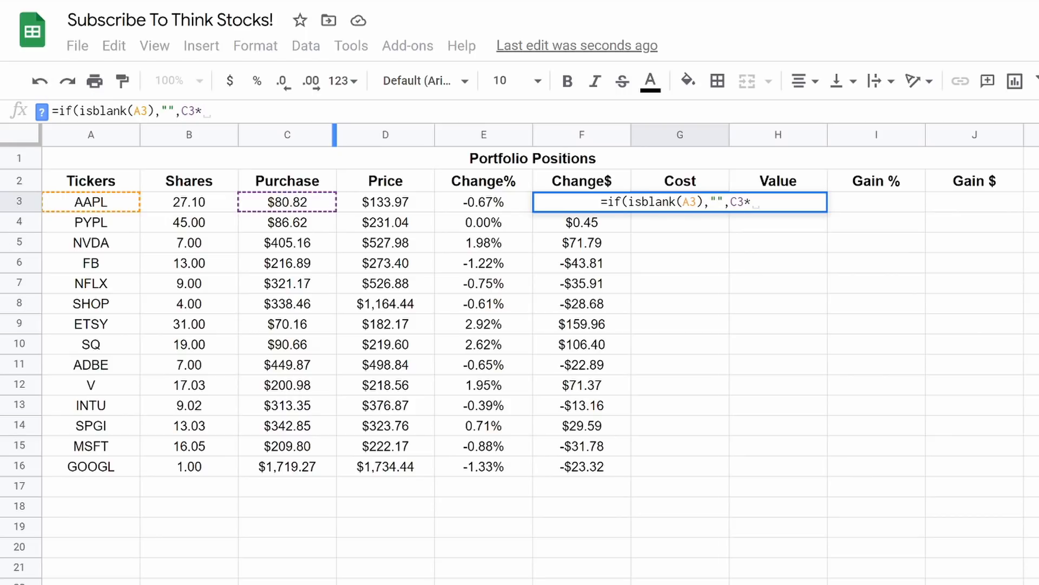
text(B)
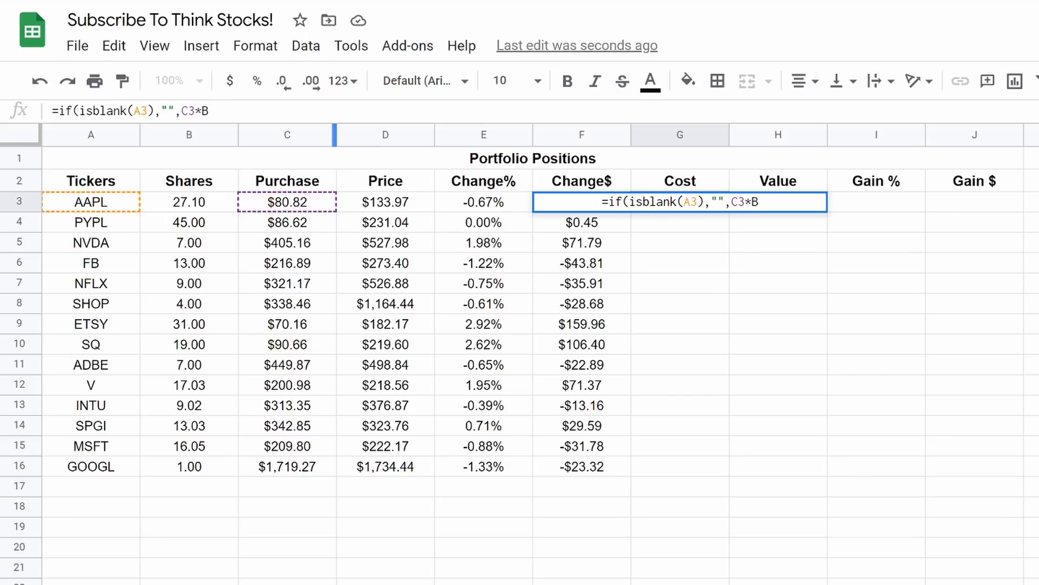
text(3)
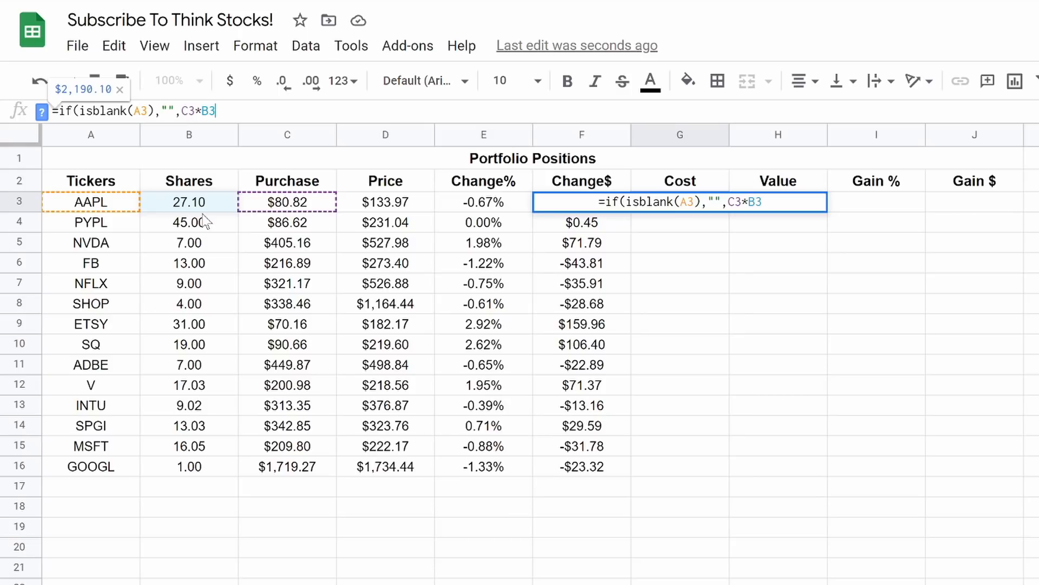
key(Return)
- Fill the G3 cost formula down to G16 for the remaining tickers
click(673, 208)
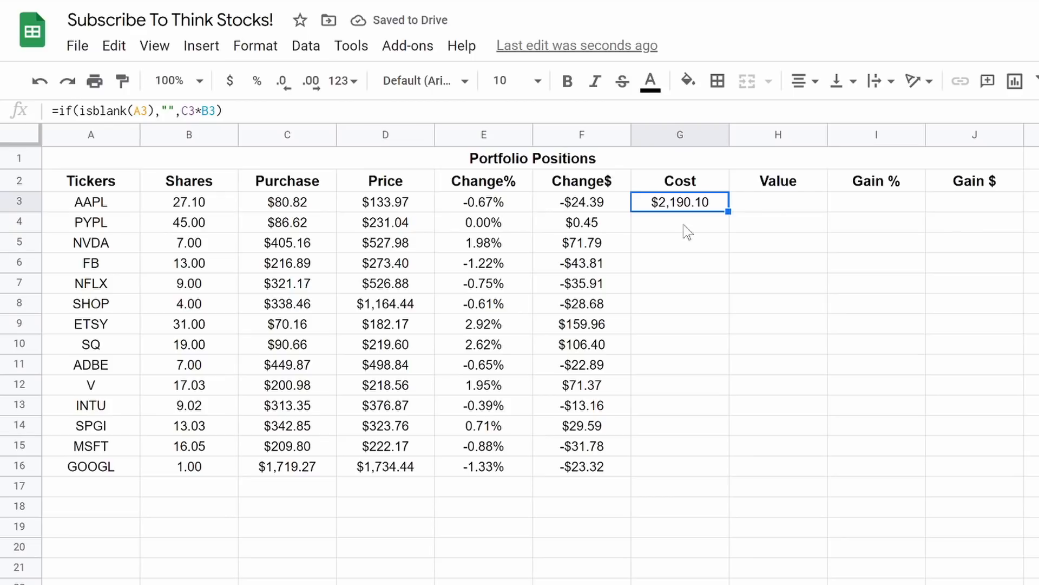
drag(728, 211, 728, 466)
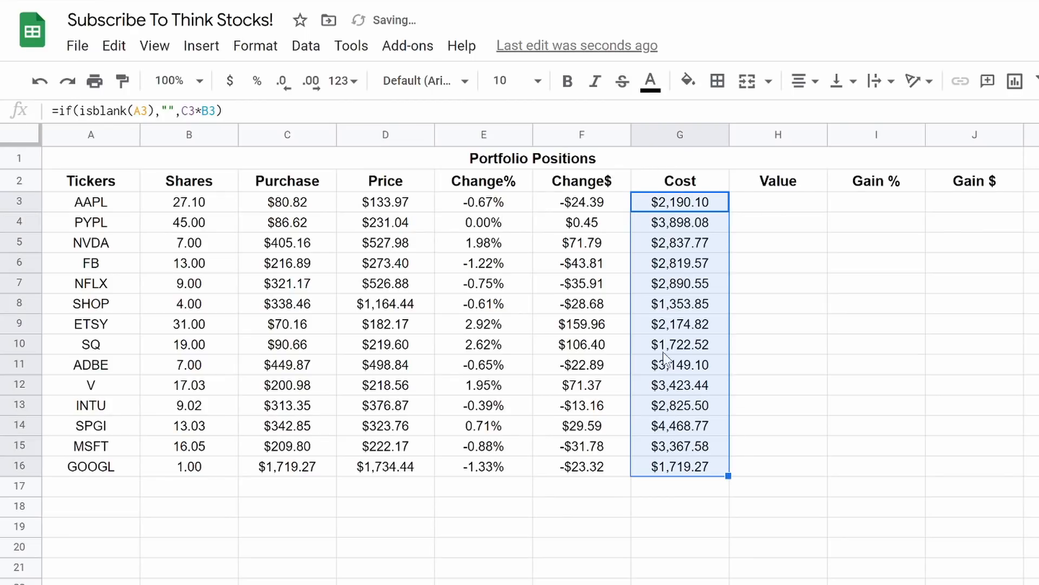
click(642, 528)
- Enter the AAPL value formula =if(isblank(A3),"",D3*B3) in cell H3 under Value
click(778, 206)
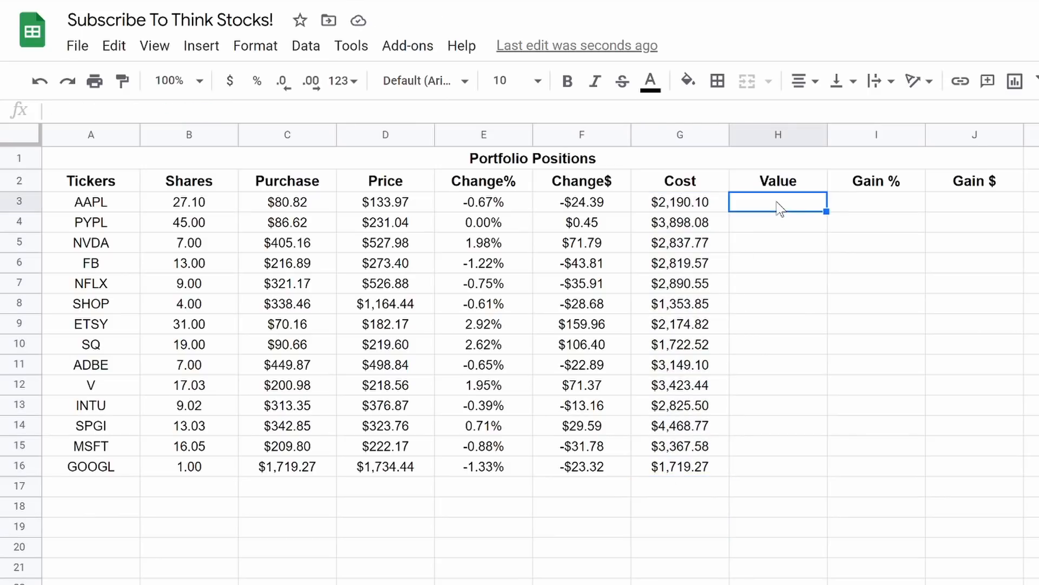
key(Return)
text(=if(isblank(A3),"",)
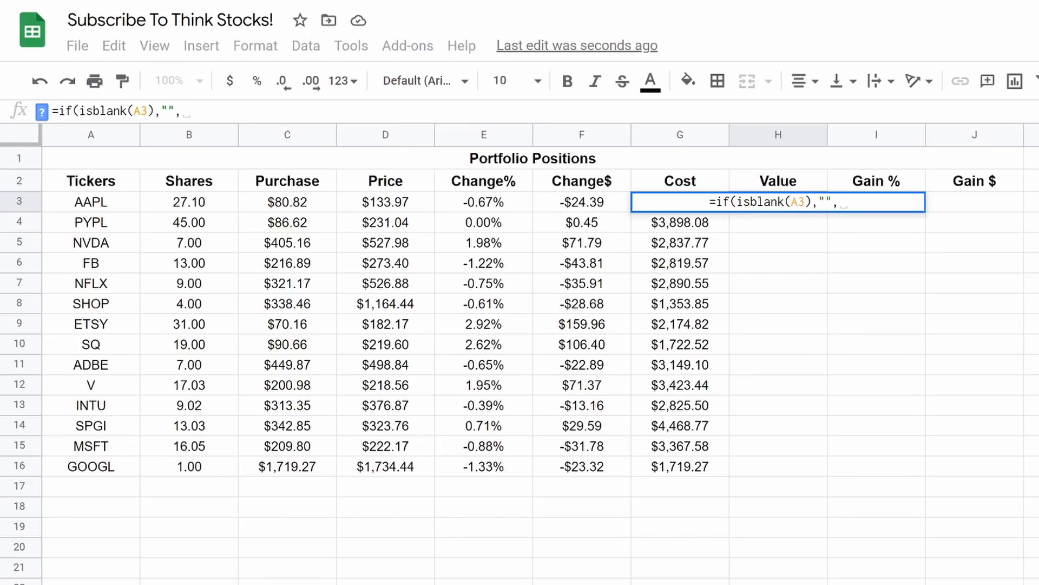
text(D3)
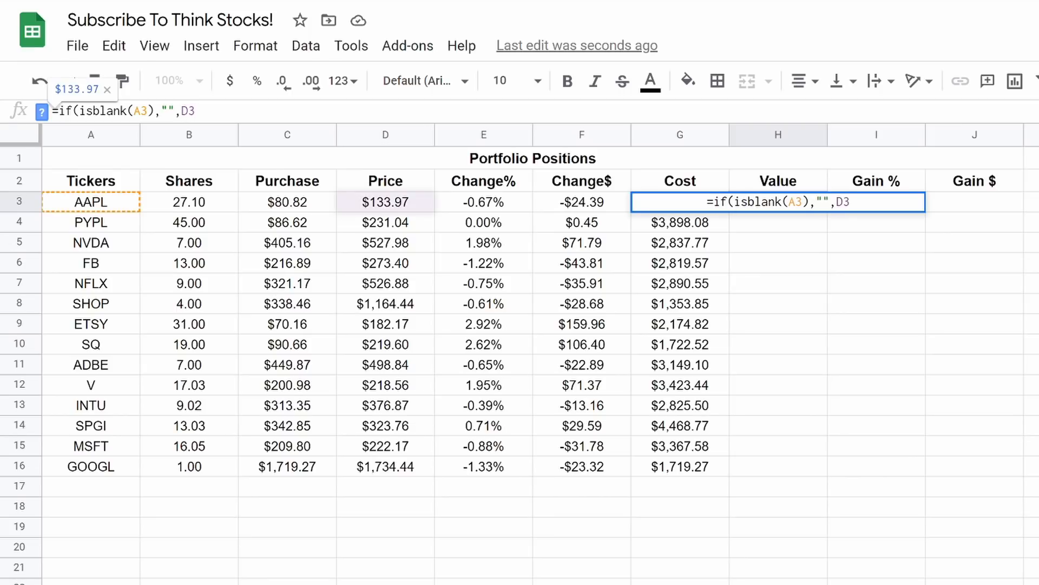
text(*)
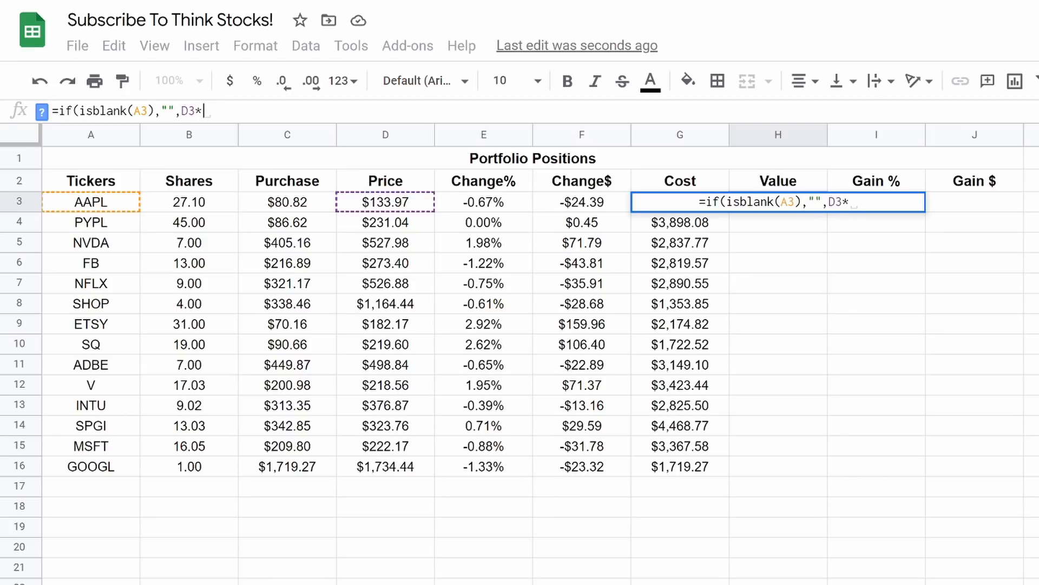
text(B3)
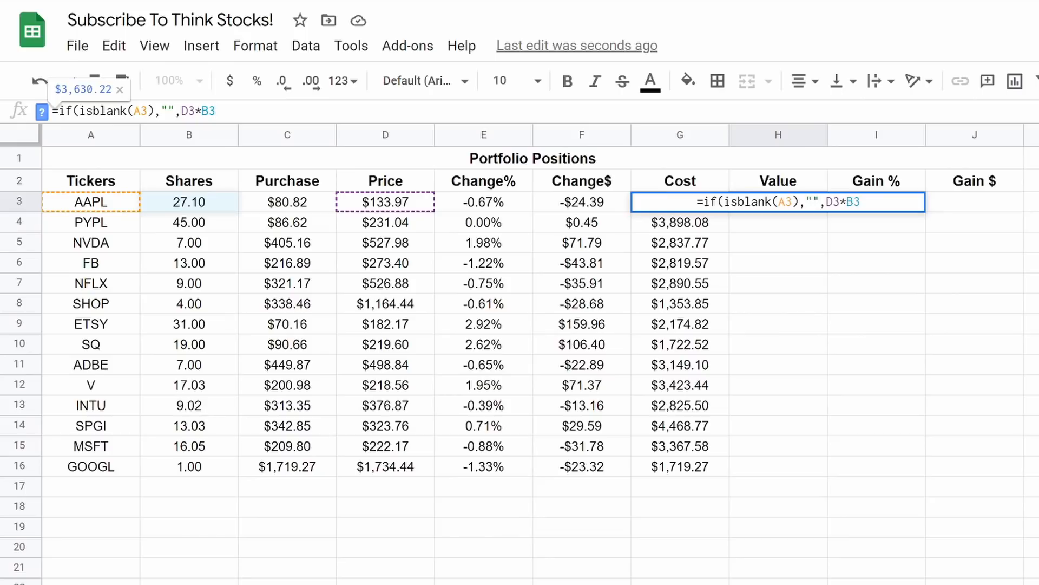
key(Return)
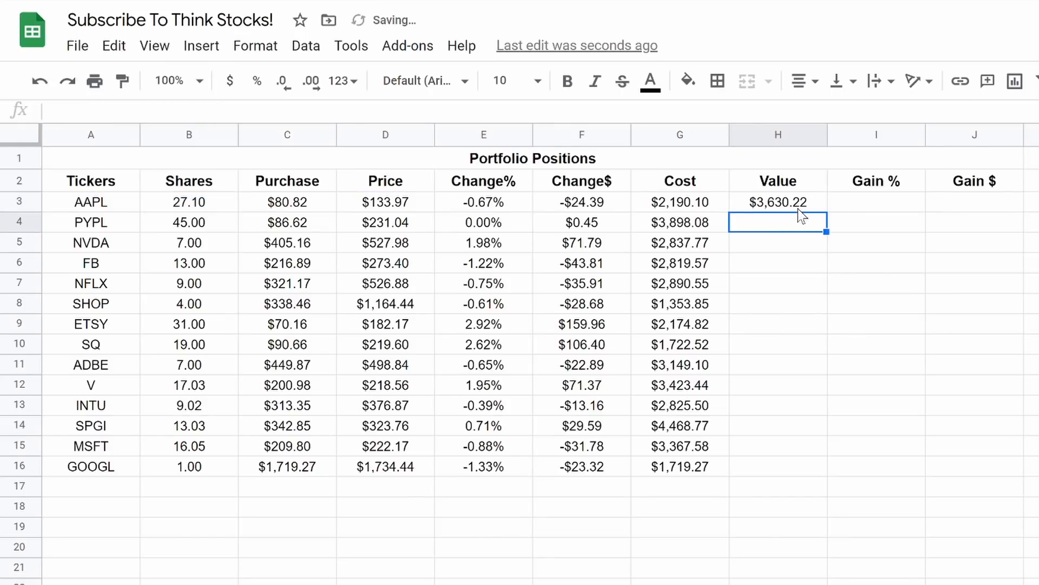
- Fill the H3 value formula down to H16 for the remaining tickers
click(812, 208)
drag(827, 212, 826, 466)
click(752, 349)
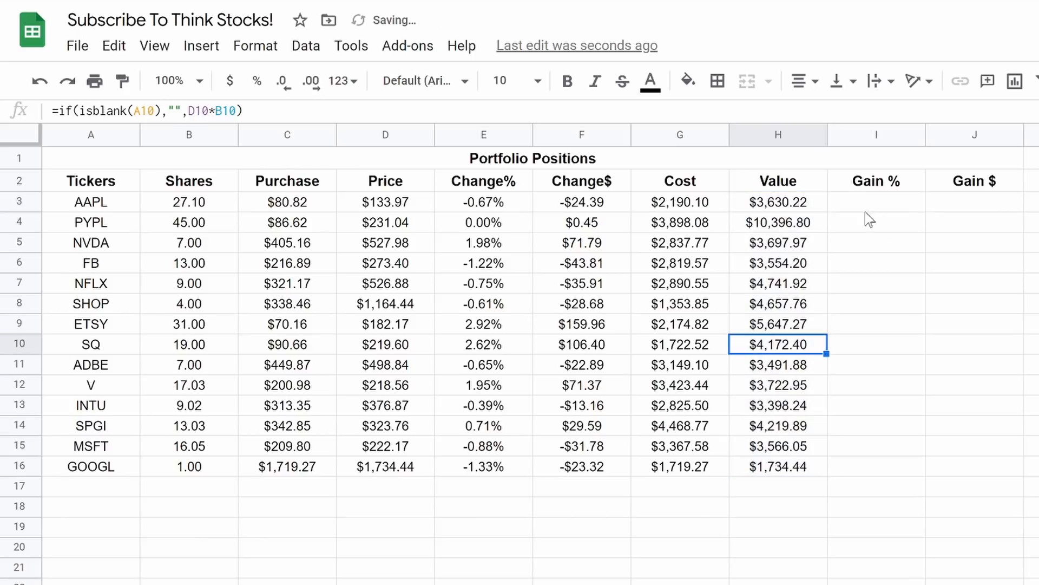
click(898, 212)
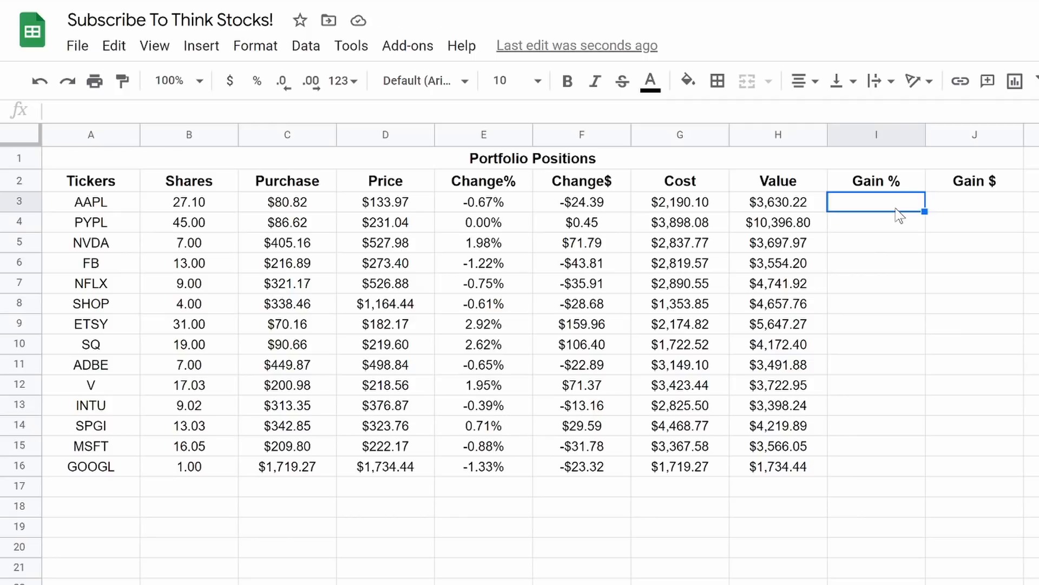
text(=if(isblank(A3),"",)
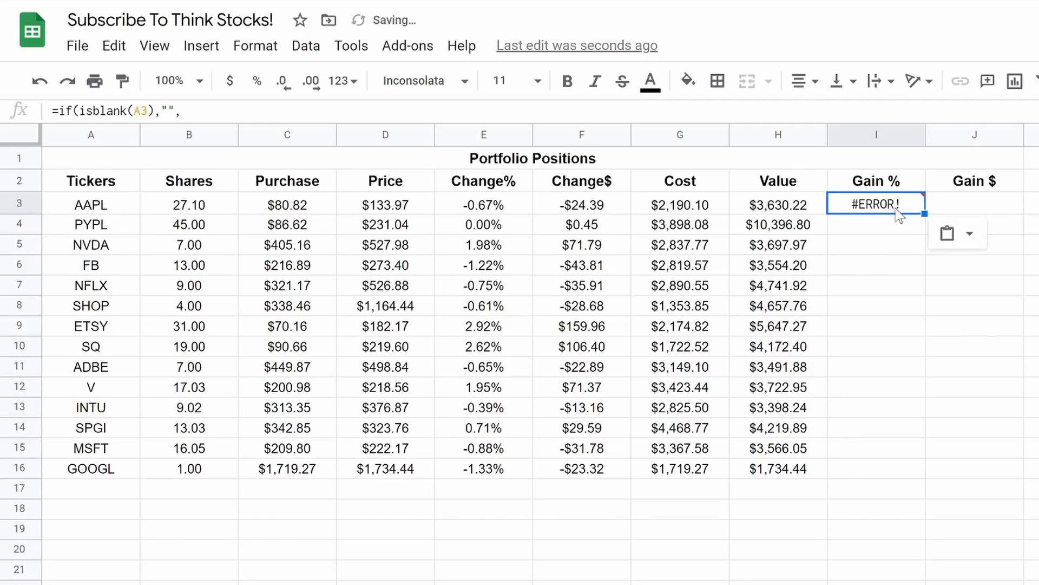
key(ctrl+z)
- Copy the opening part =if(isblank(A3),"", of the H3 formula into cell I3 under Gain %, keeping H3 intact
key(Left)
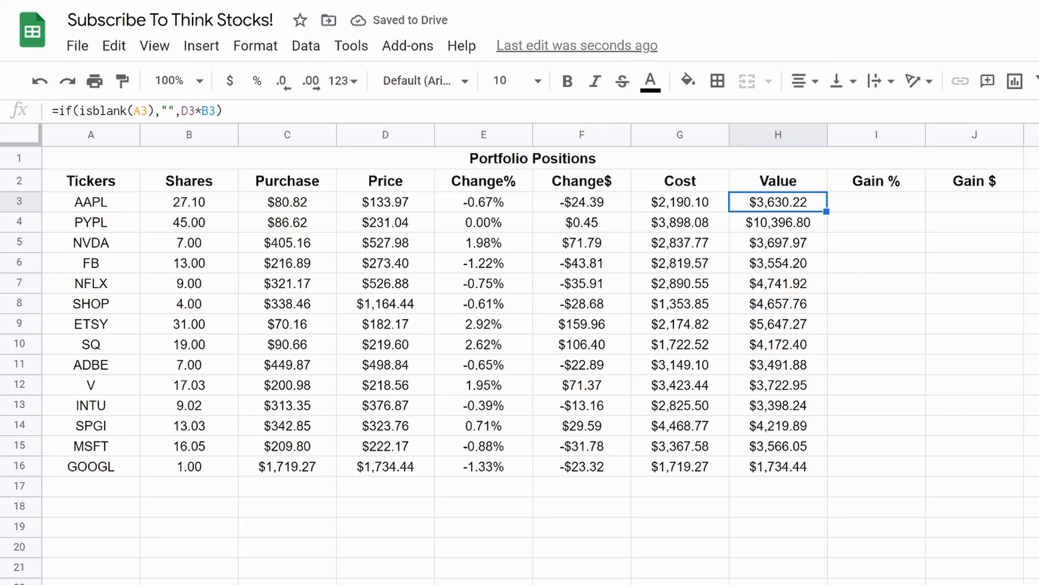
drag(180, 110, 30, 142)
key(ctrl+c)
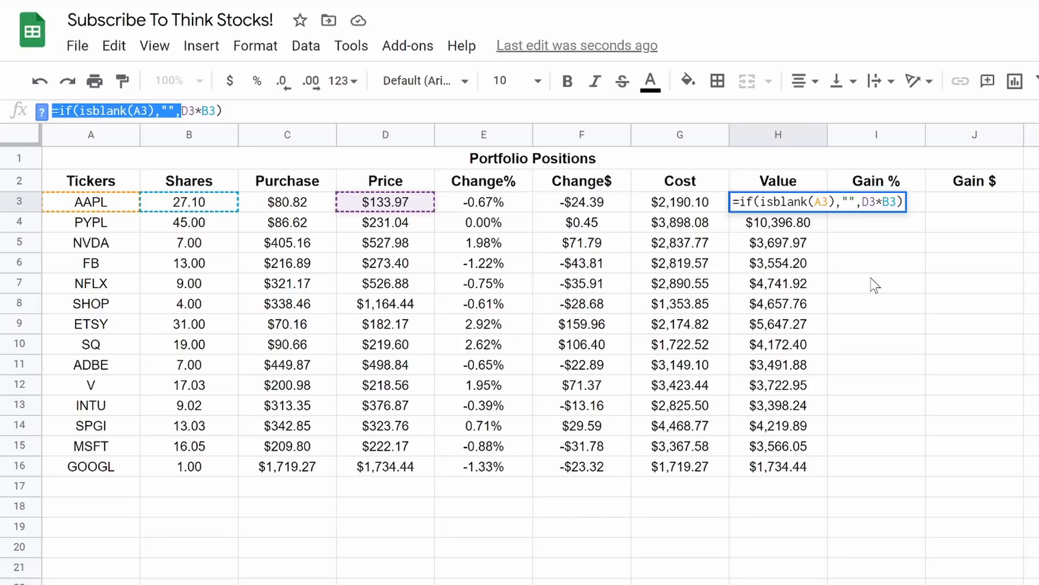
key(Return)
click(878, 209)
click(368, 111)
key(ctrl+v)
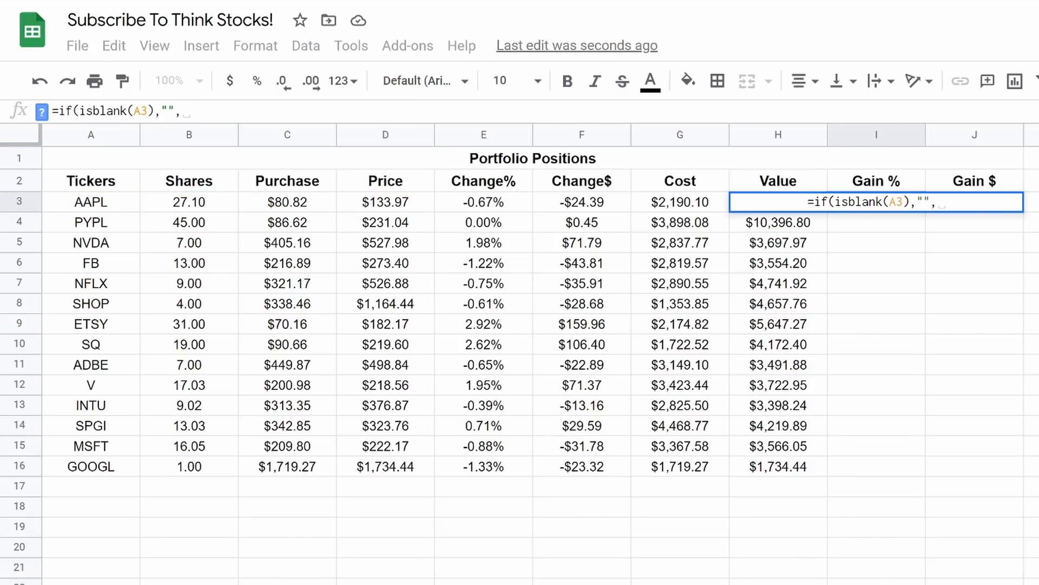
- Complete the AAPL percentage gain formula in cell I3 as =if(isblank(A3),"",((D3-C3)/C3))
text(()
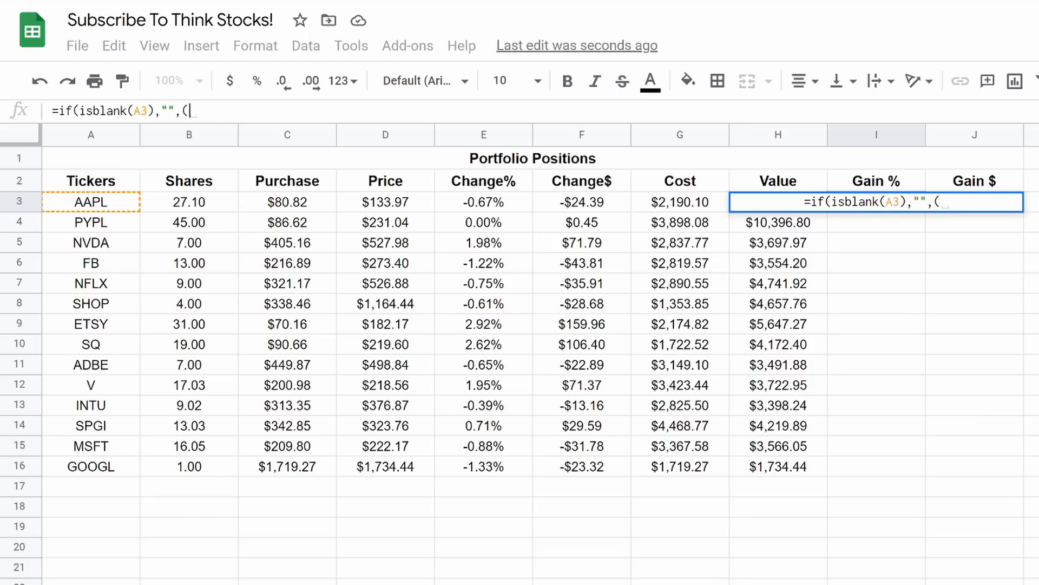
text(d)
key(BackSpace)
text(D3-C)
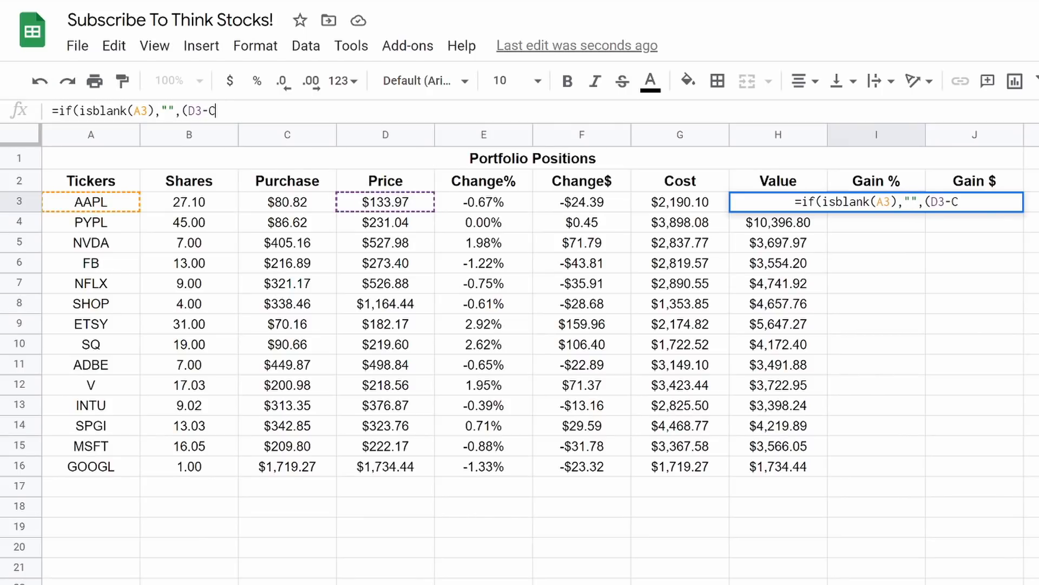
text(3)
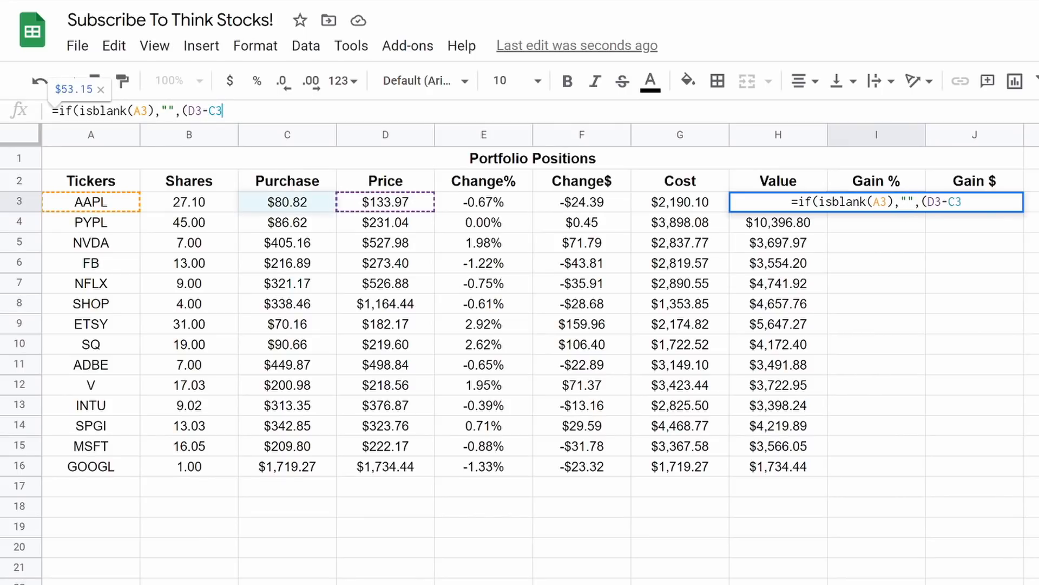
text())
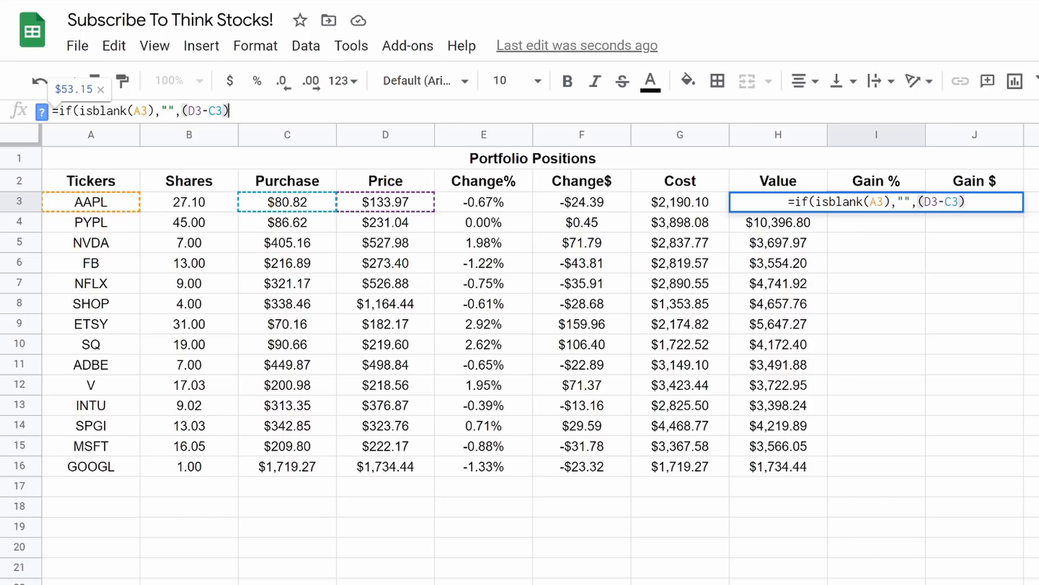
text(/)
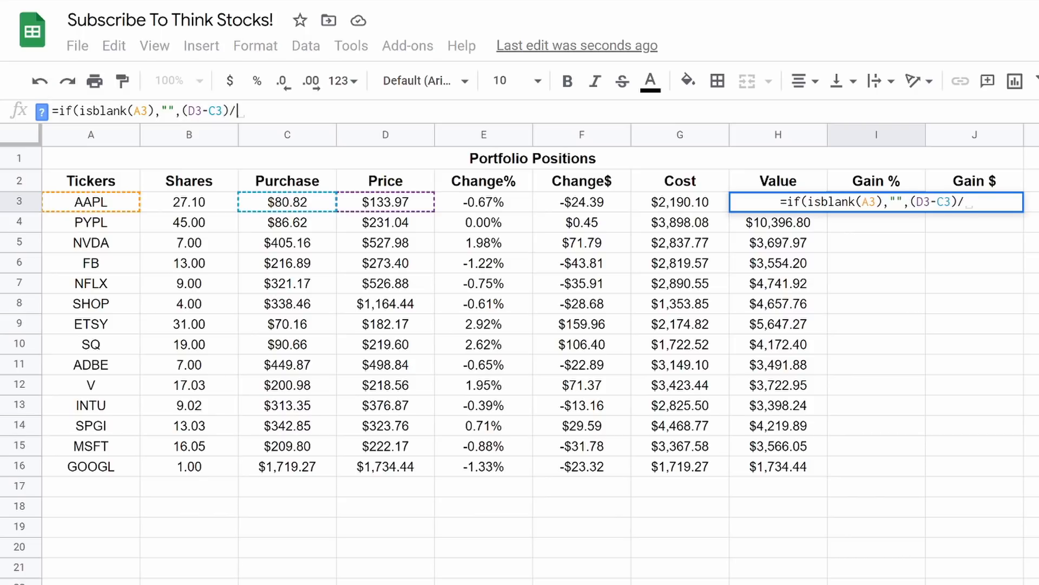
text(C3))
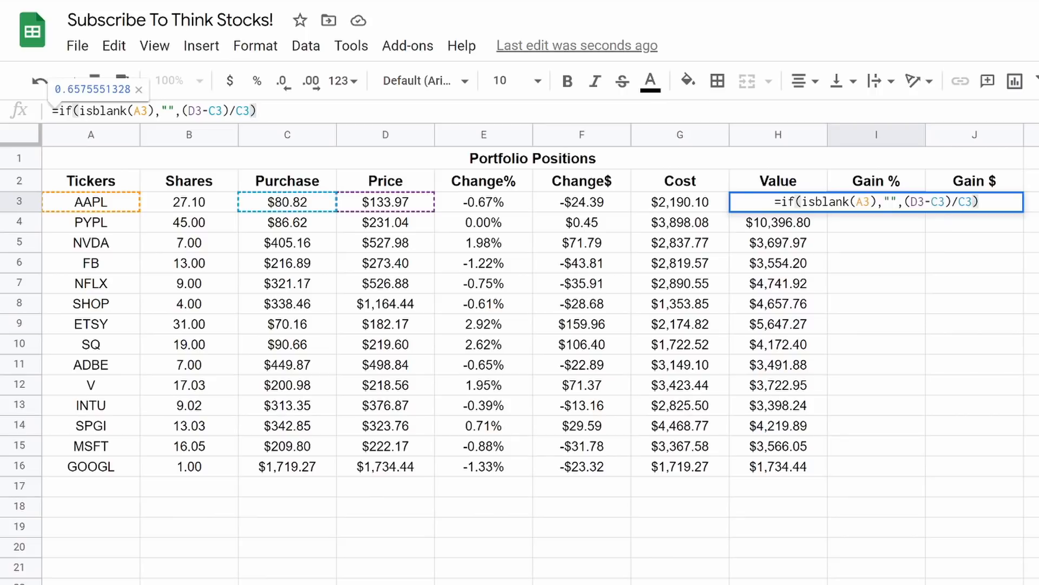
click(181, 111)
text(()
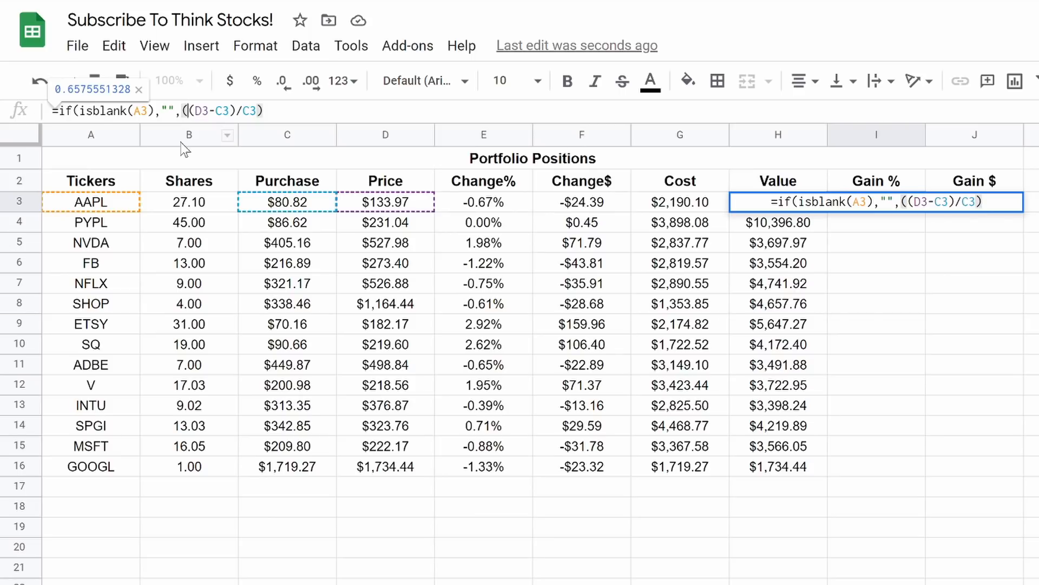
key(Return)
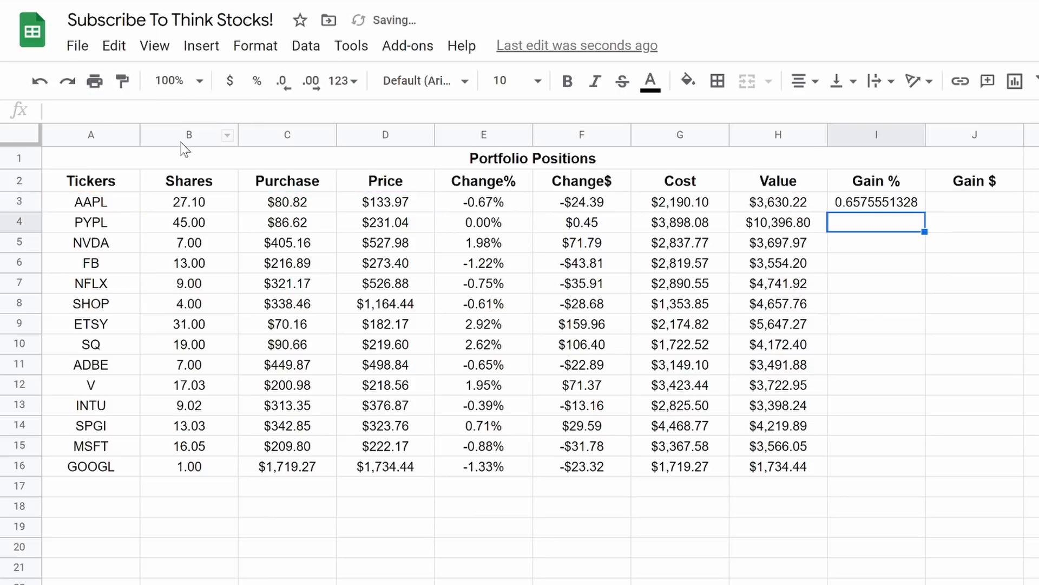
- Fill the I3 gain formula down to I16 and format the whole Gain % column as percent
click(863, 206)
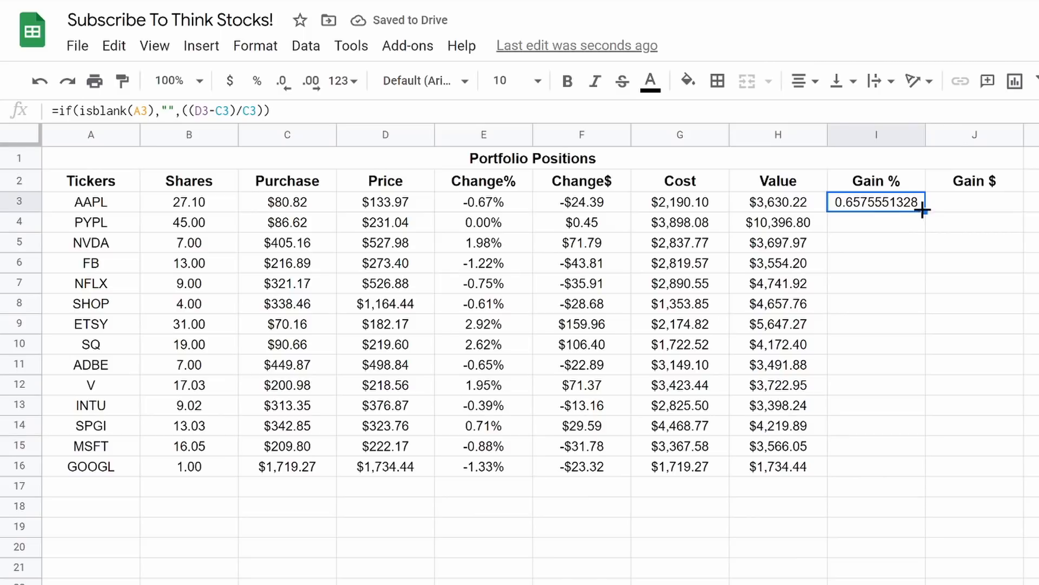
drag(924, 211, 944, 469)
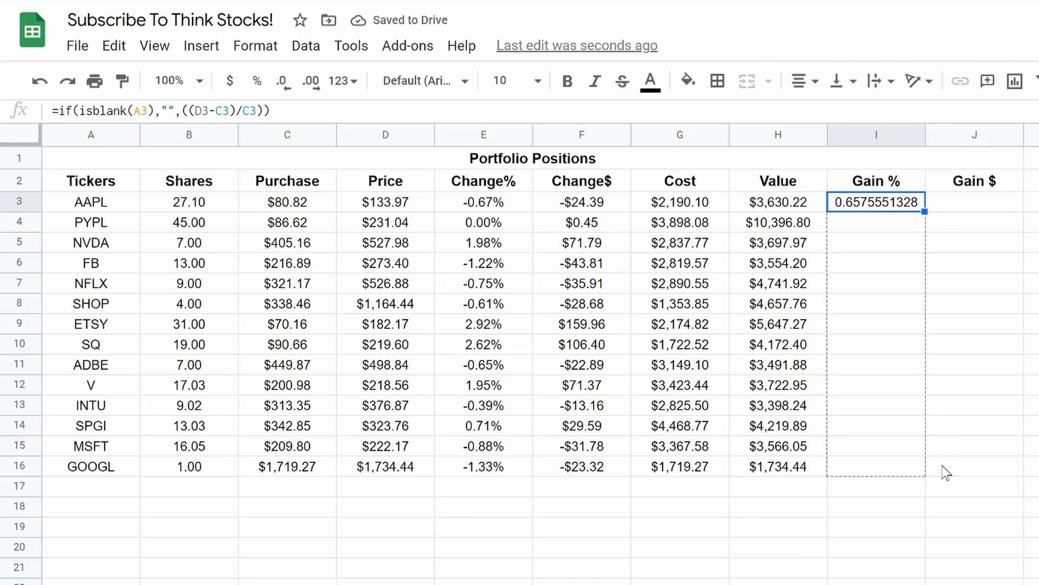
click(856, 133)
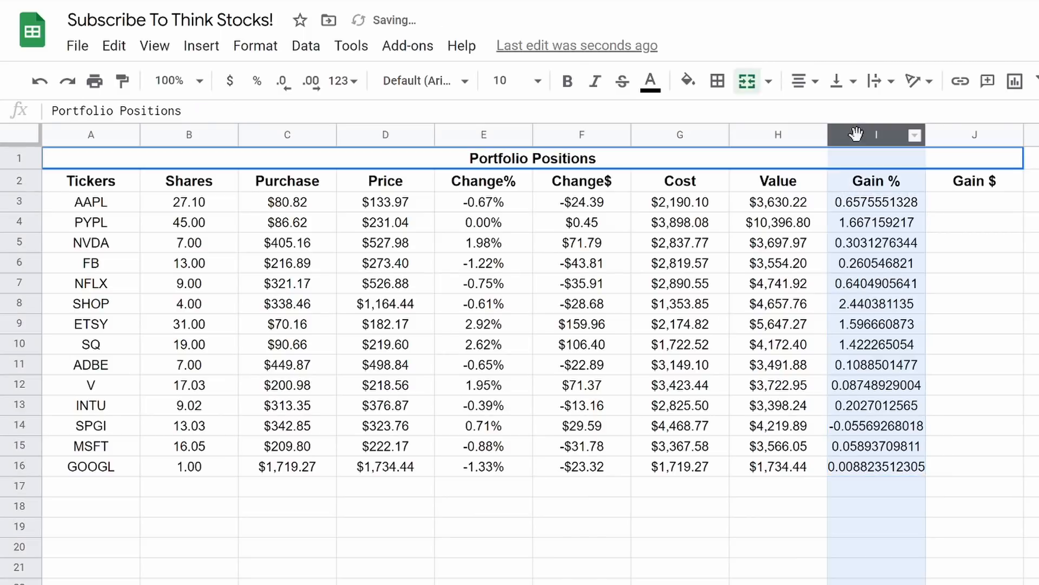
click(258, 83)
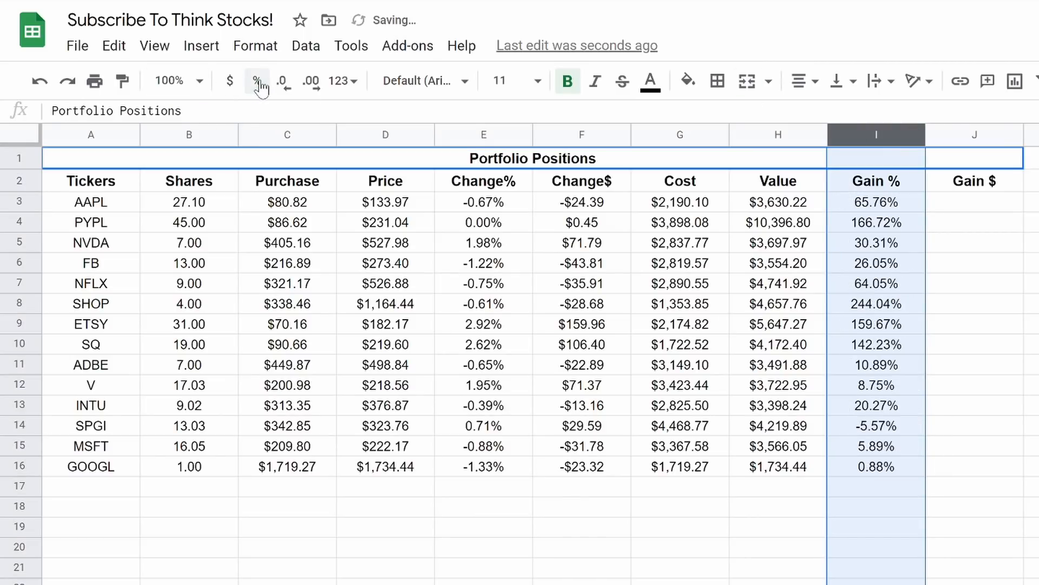
click(863, 226)
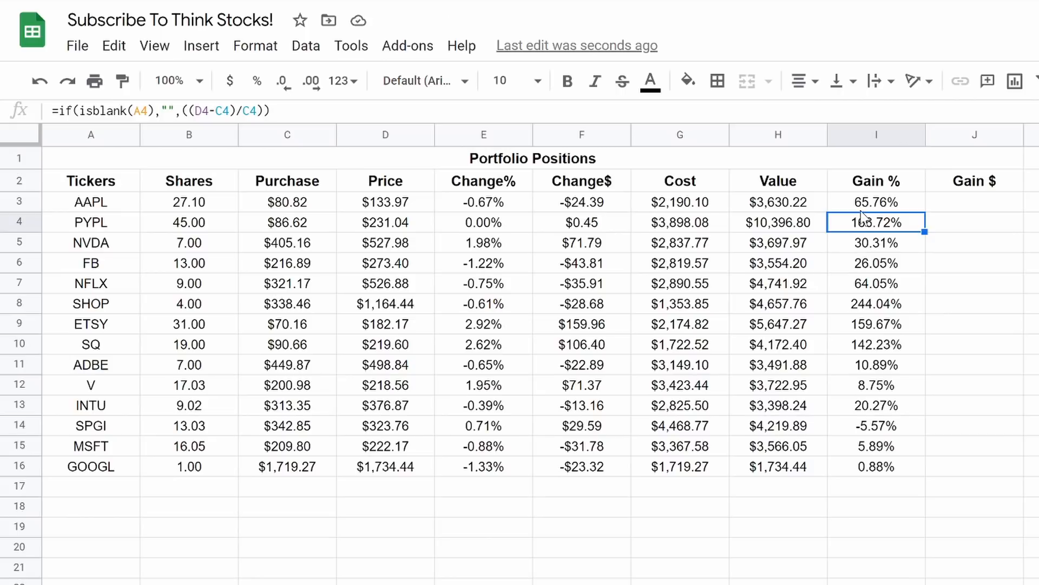
click(861, 209)
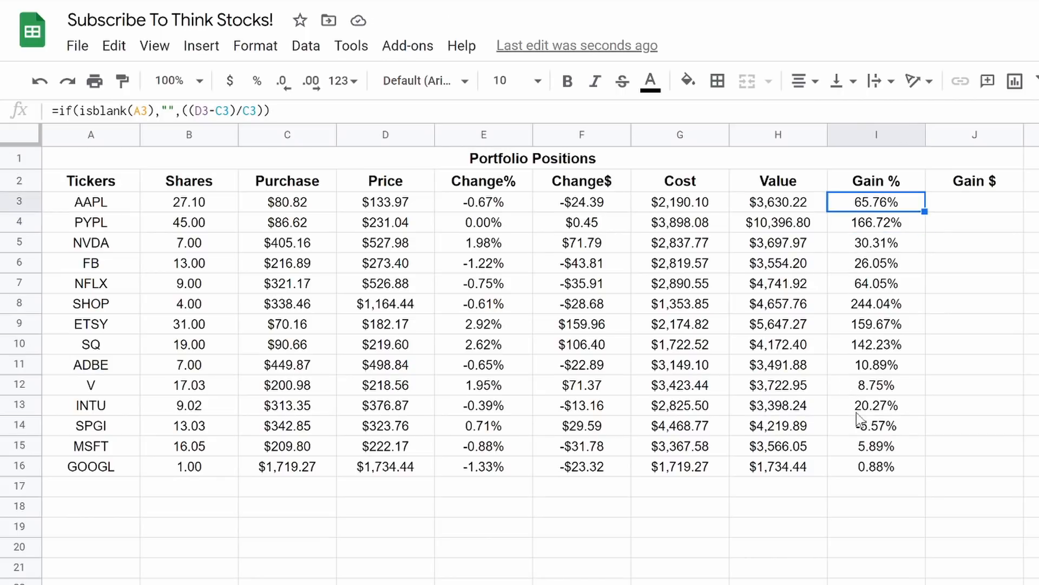
click(862, 430)
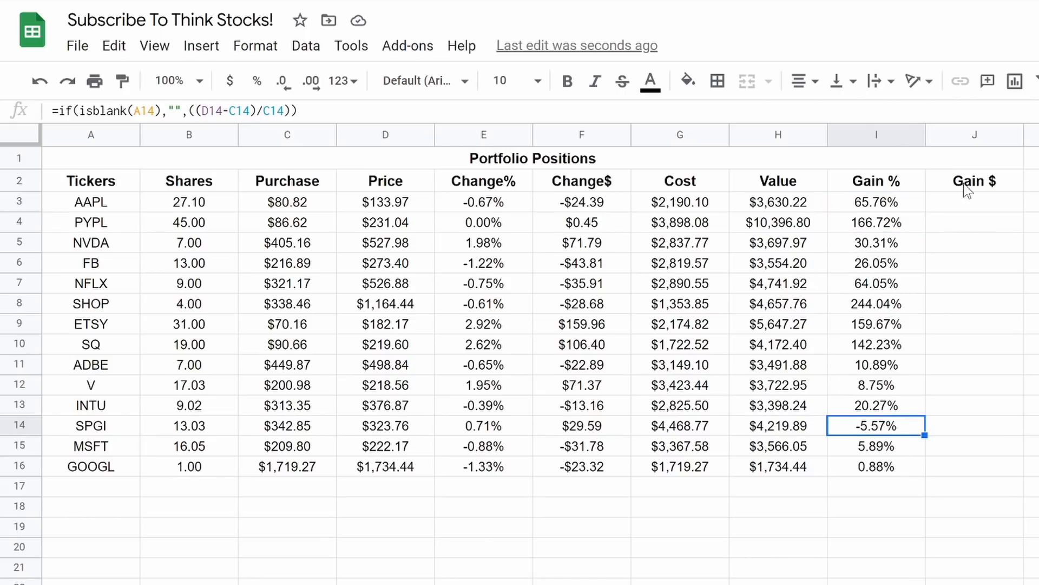
- Enter the AAPL dollar gain formula =if(isblank(A3),"",H3-G3) in cell J3 under Gain $
click(977, 209)
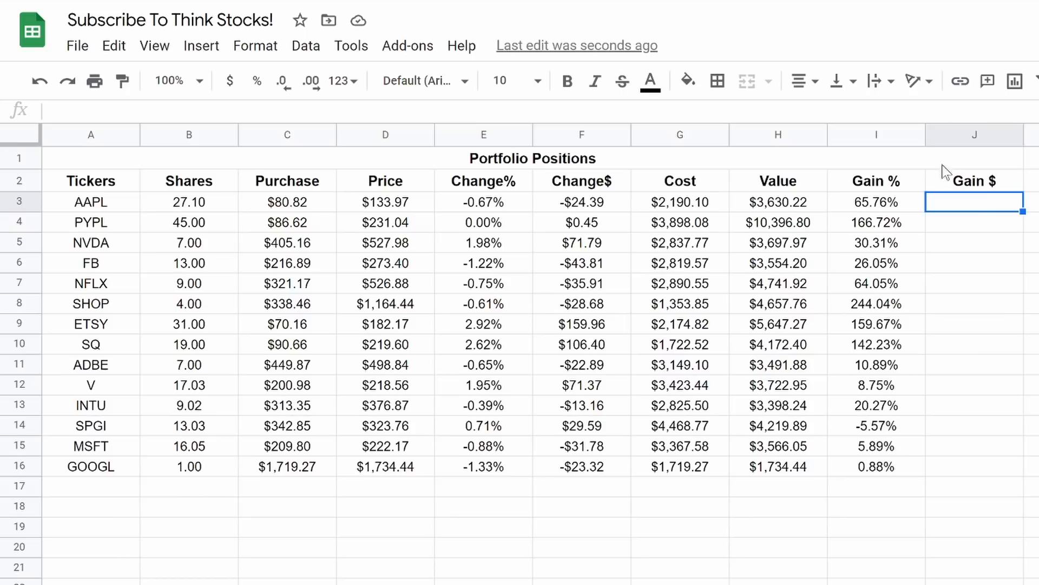
click(52, 110)
text(=if(isblank(A3),"",)
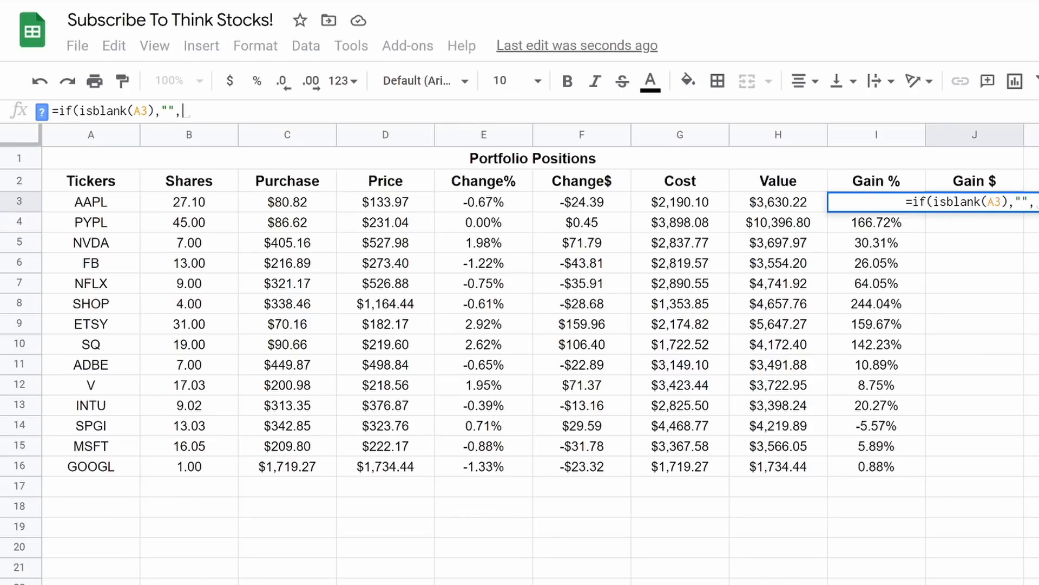
text(H)
key(BackSpace)
text(H3)
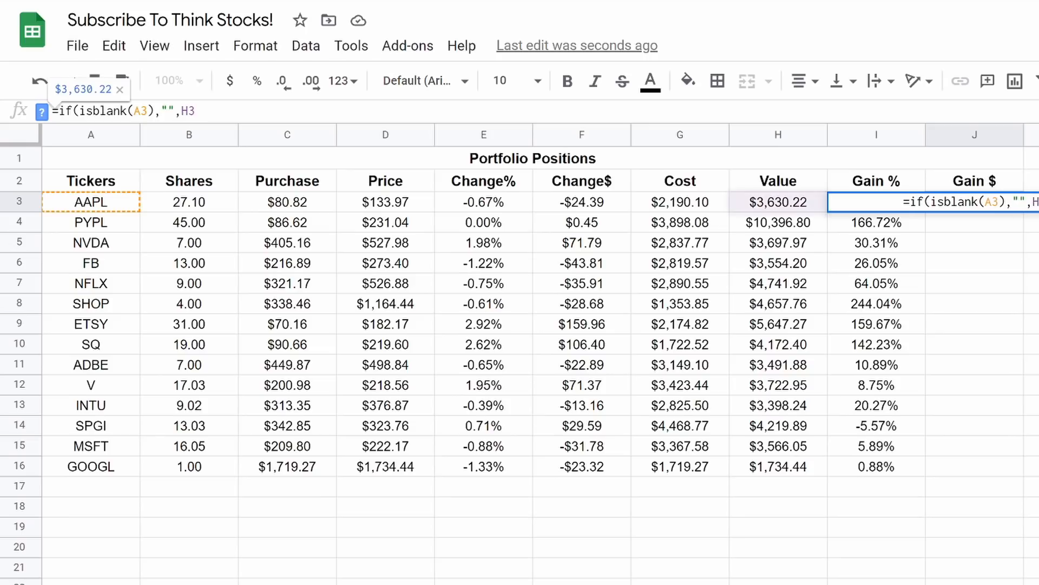
text(-G3)
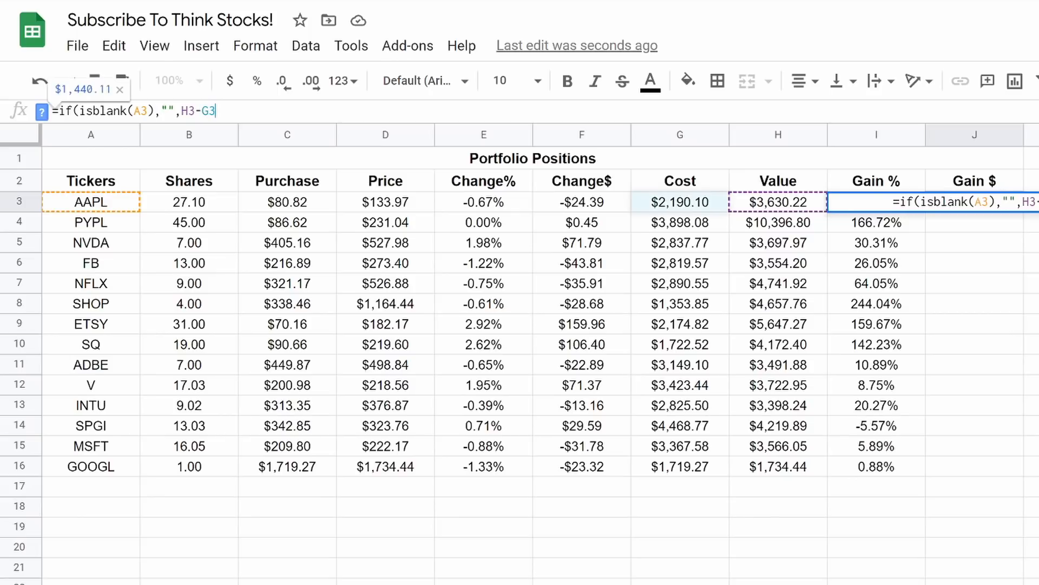
text())
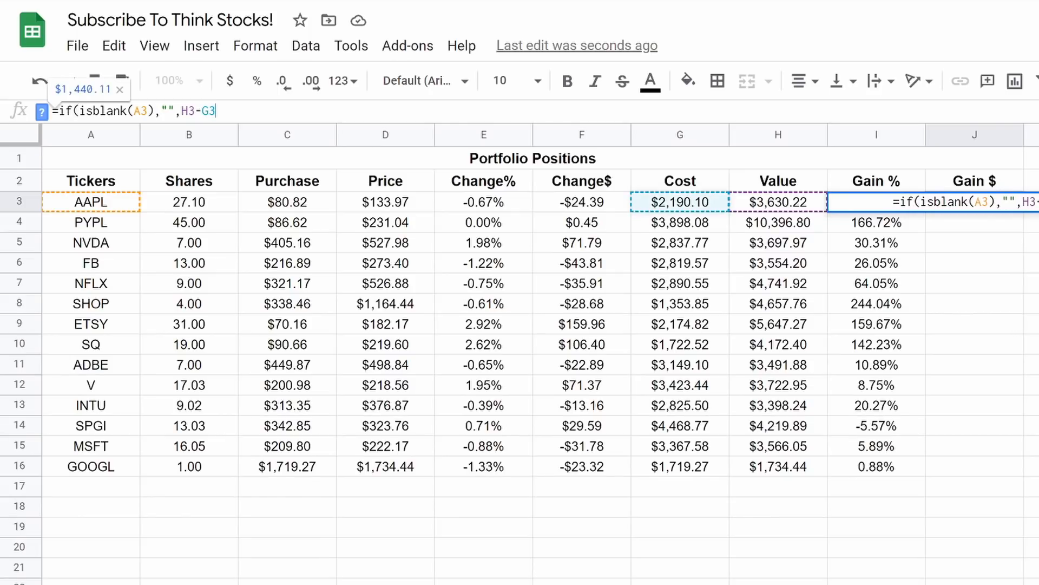
key(Return)
- Fill the J3 dollar gain formula down to J16 for the remaining tickers
click(972, 207)
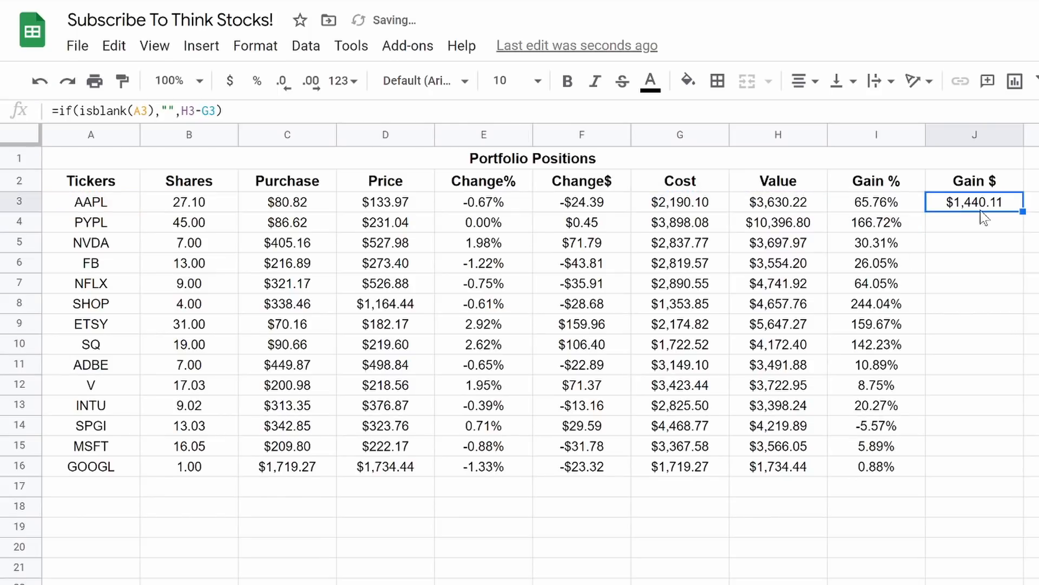
drag(1022, 213, 1027, 469)
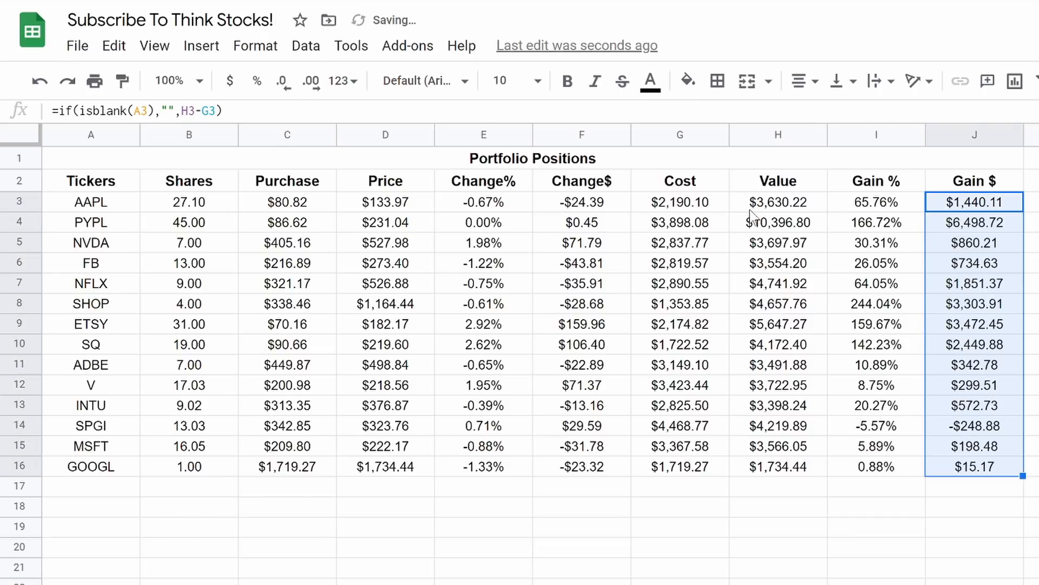
click(962, 223)
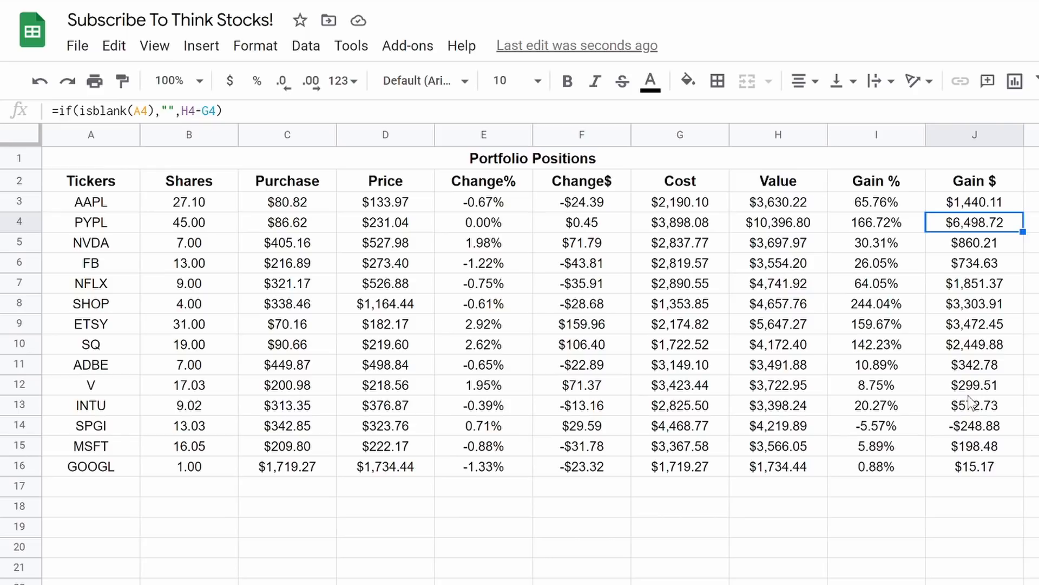
- Format the Portfolio Positions title row with a dark blue fill and white text
click(507, 159)
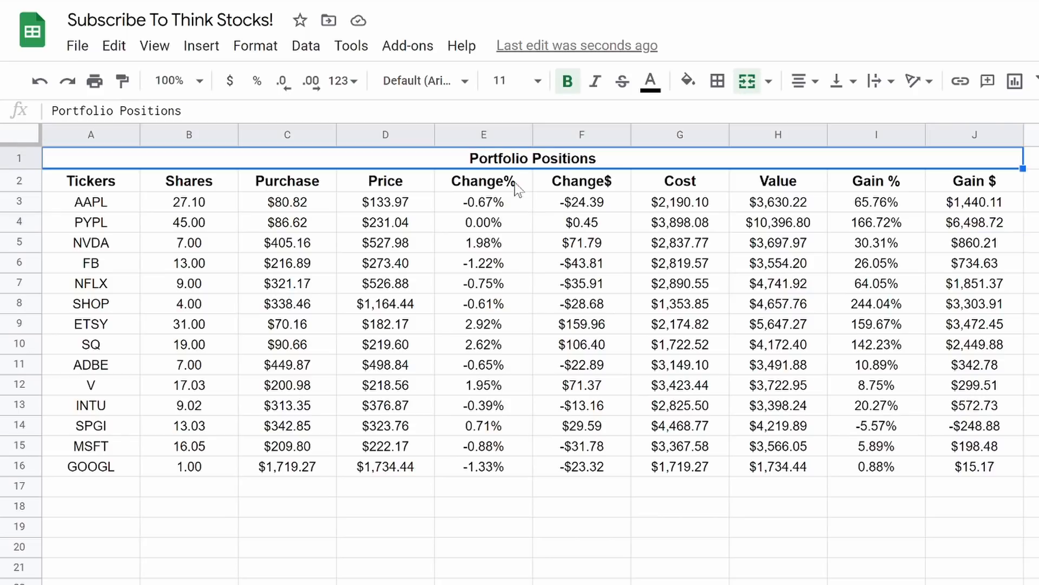
click(650, 82)
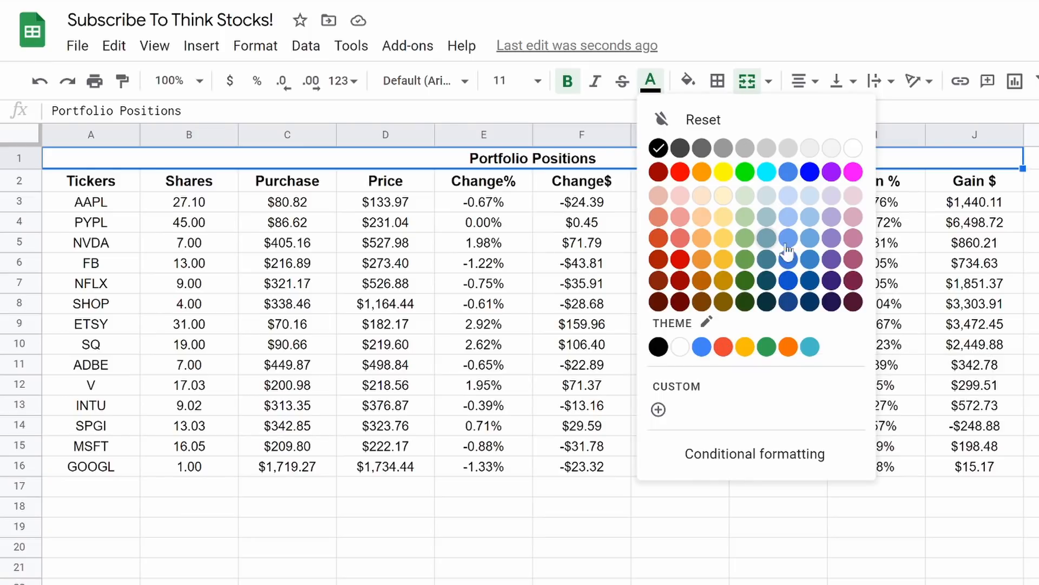
click(811, 301)
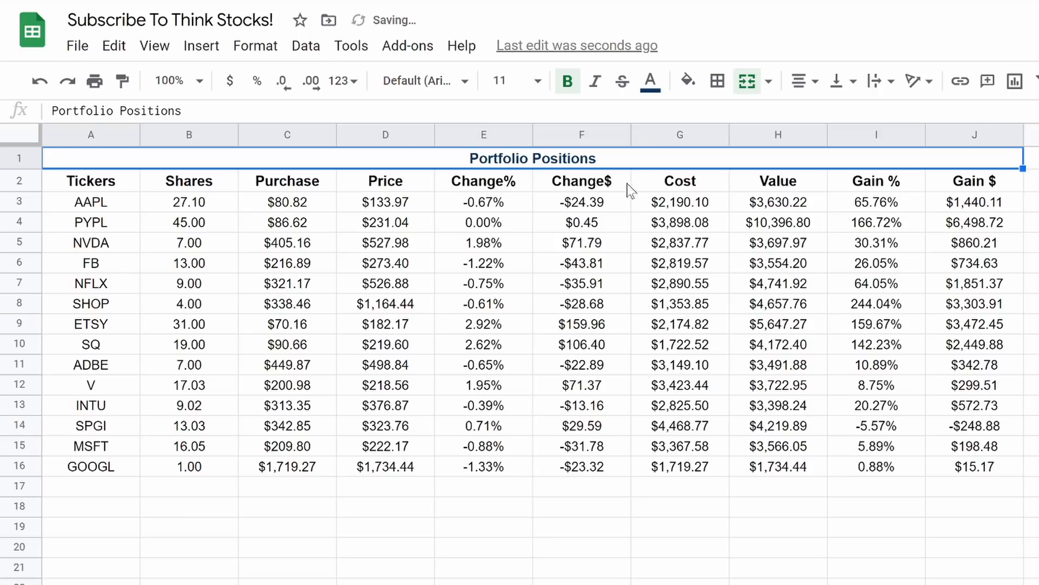
click(688, 82)
click(848, 302)
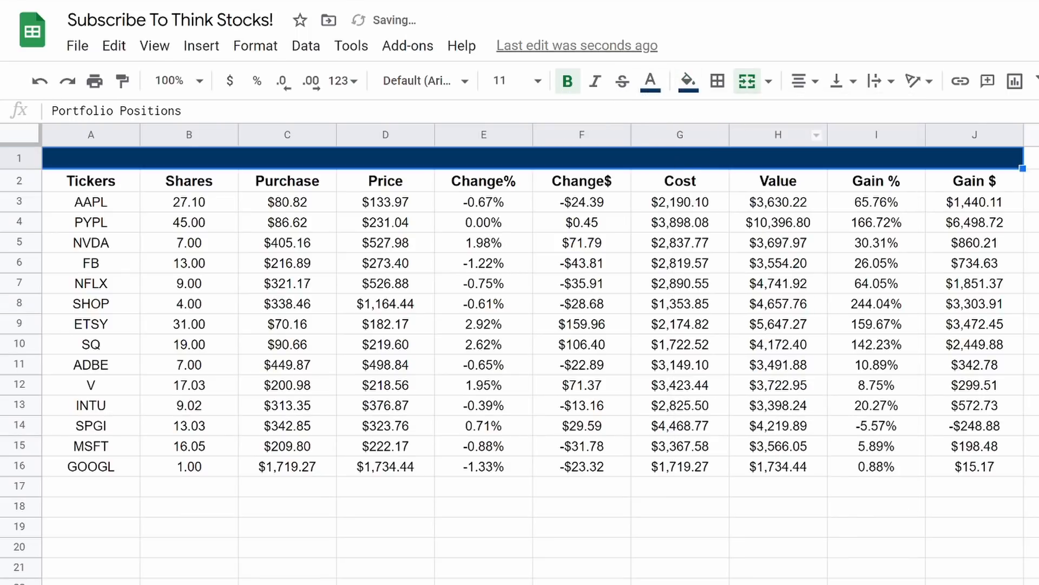
click(652, 83)
click(850, 145)
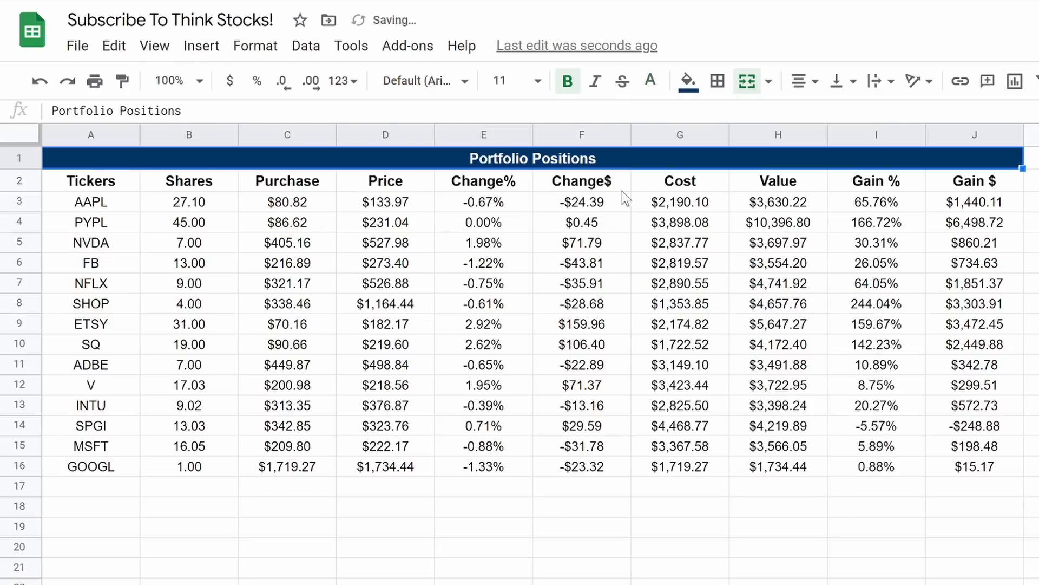
- Fill the header cells A2:J2 and the Tickers, Shares and Purchase cells A3:C16 with light blue
drag(84, 184, 942, 178)
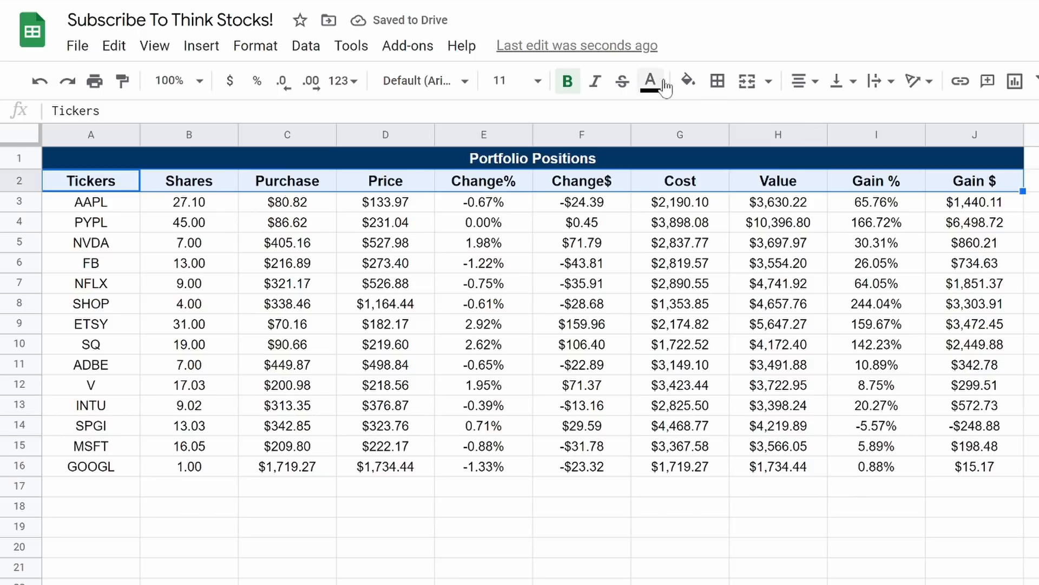
click(688, 81)
click(847, 217)
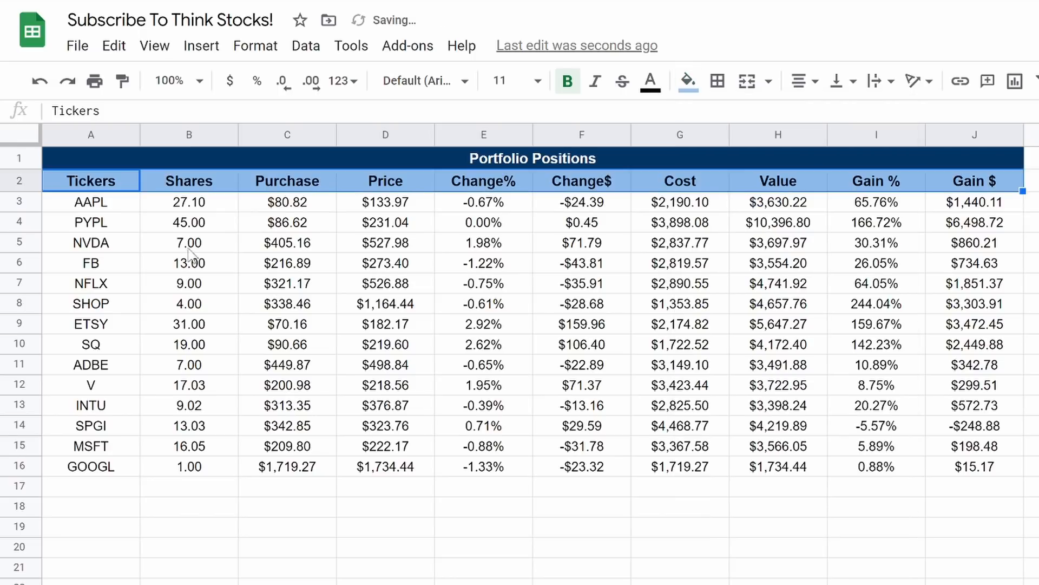
mouse_move(88, 206)
mouse_down()
mouse_move(285, 272)
mouse_move(277, 483)
mouse_move(279, 470)
mouse_up()
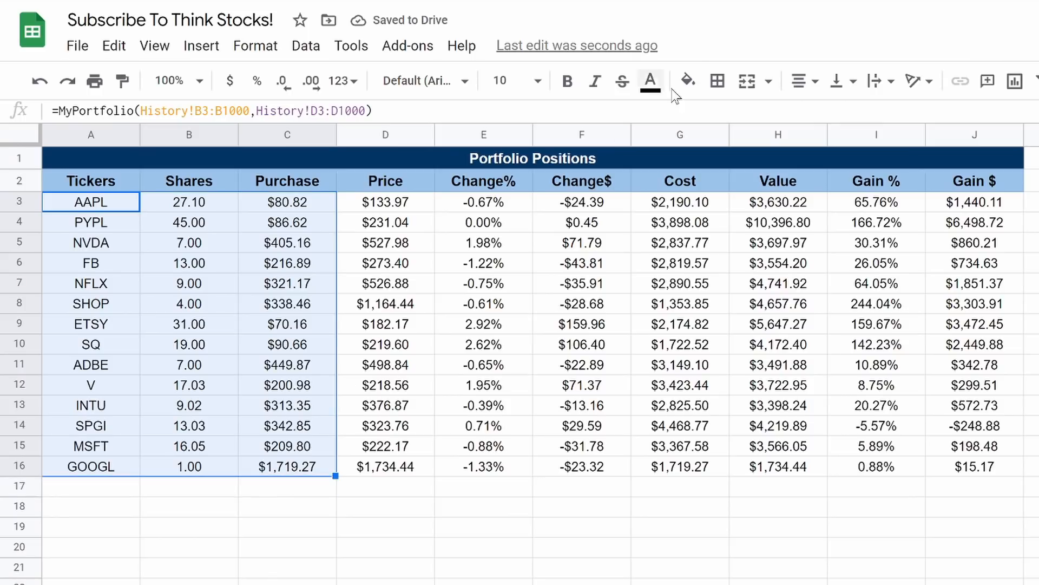
click(688, 81)
click(844, 220)
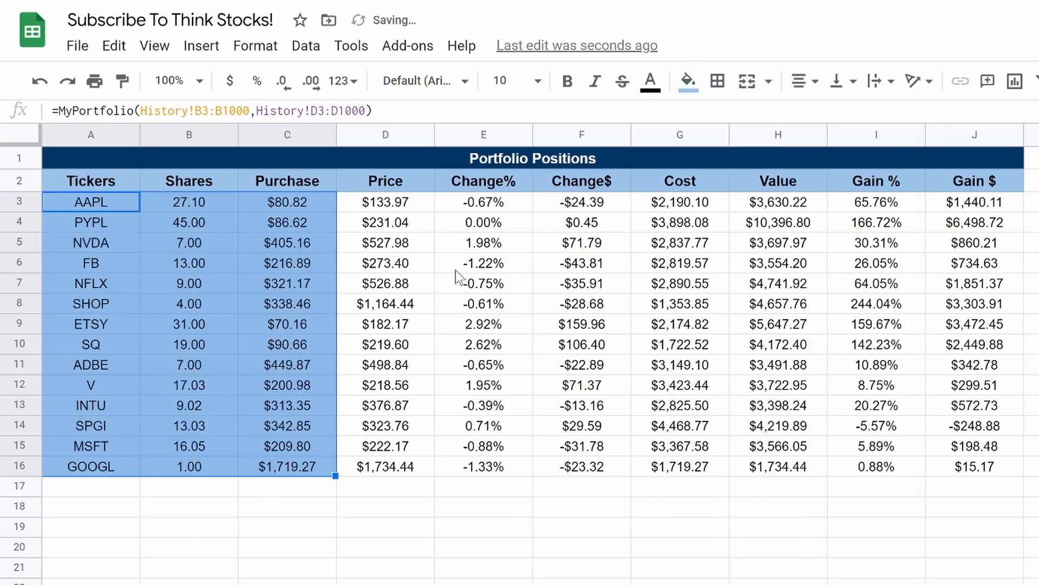
- Fill the Price through Gain $ cells D3:J16 with a paler shade of light blue
click(401, 306)
drag(390, 204, 974, 467)
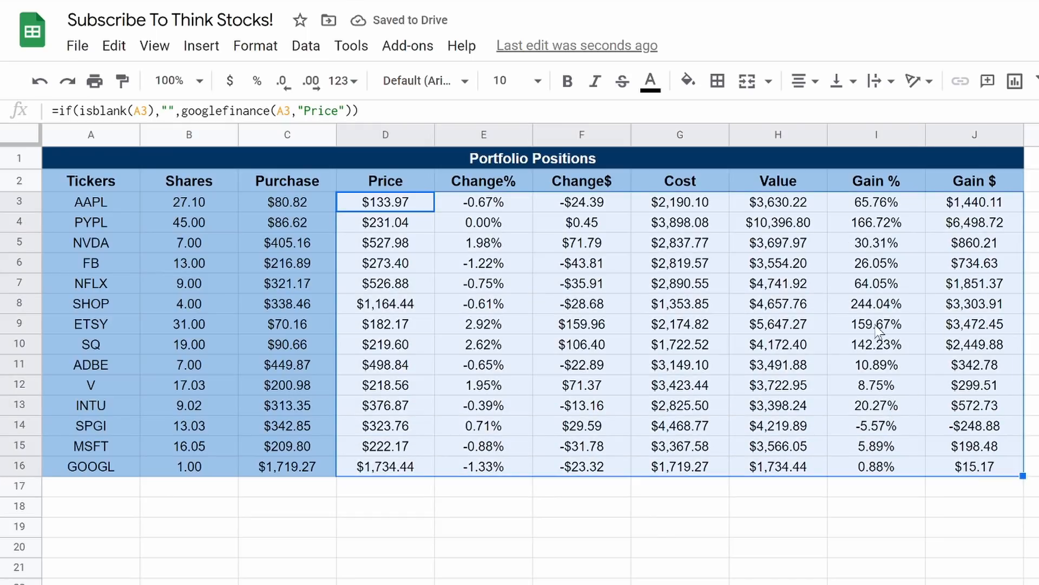
click(688, 81)
click(848, 216)
click(476, 306)
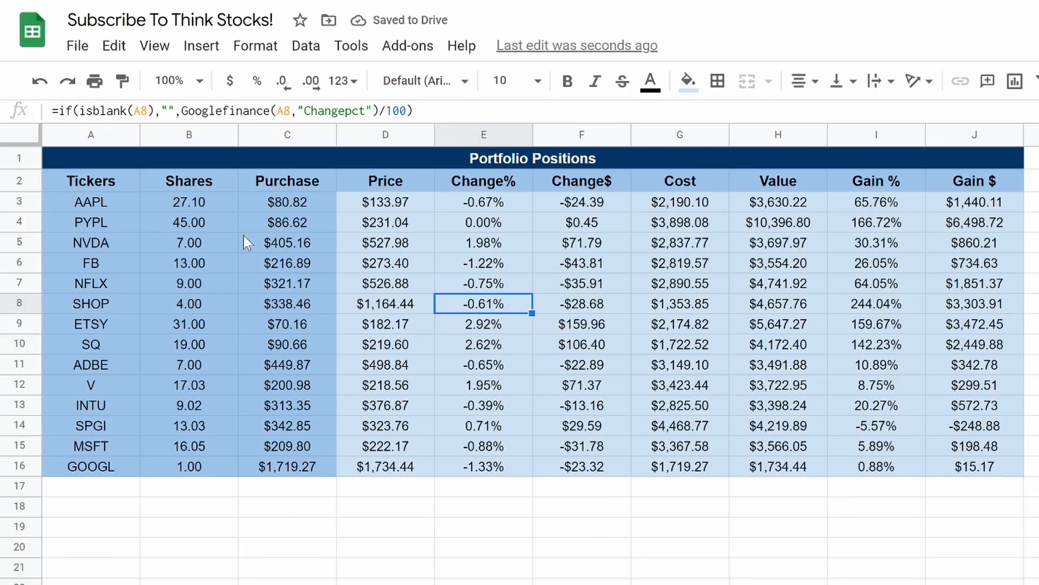
drag(77, 208, 287, 549)
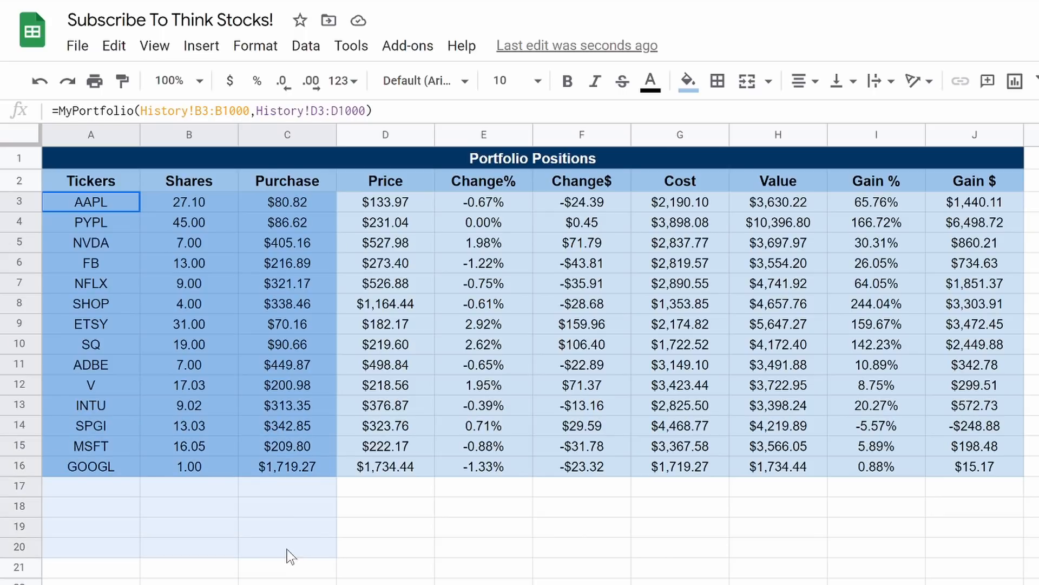
click(287, 549)
click(277, 473)
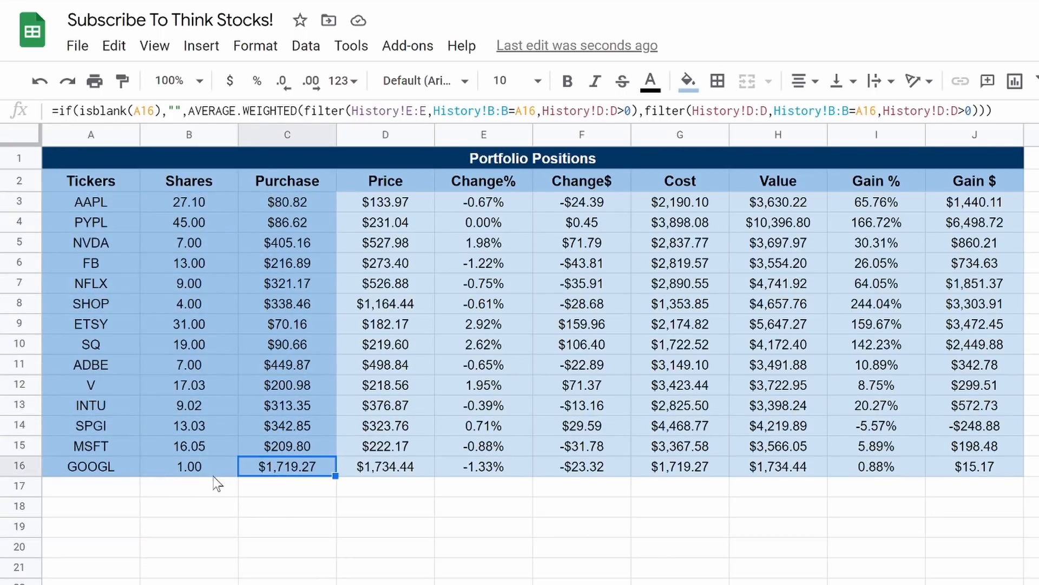
click(198, 477)
click(286, 469)
drag(298, 486, 290, 568)
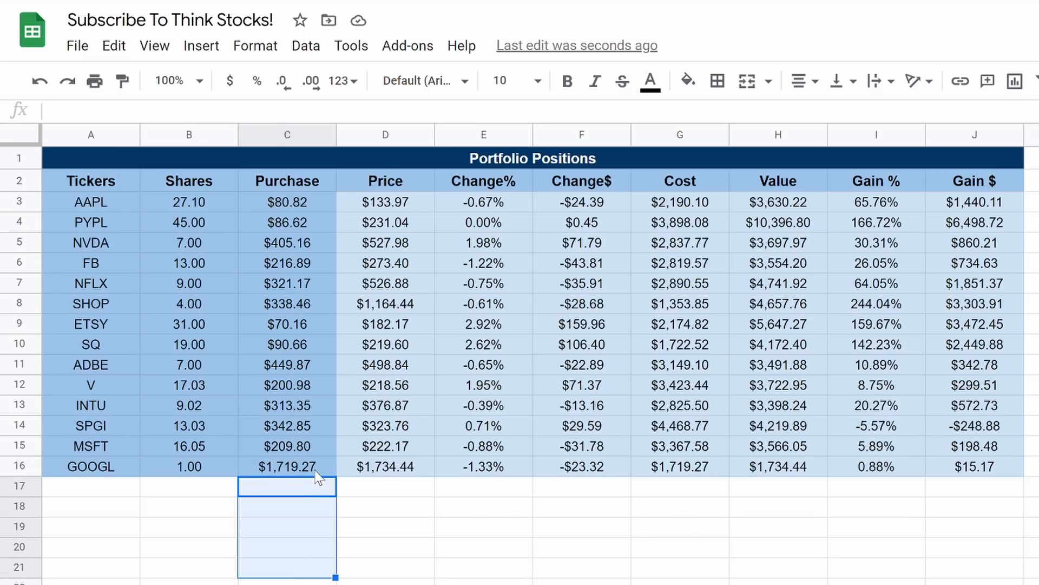
- Fill the Purchase formula and shading from C16 down to row 100
click(316, 469)
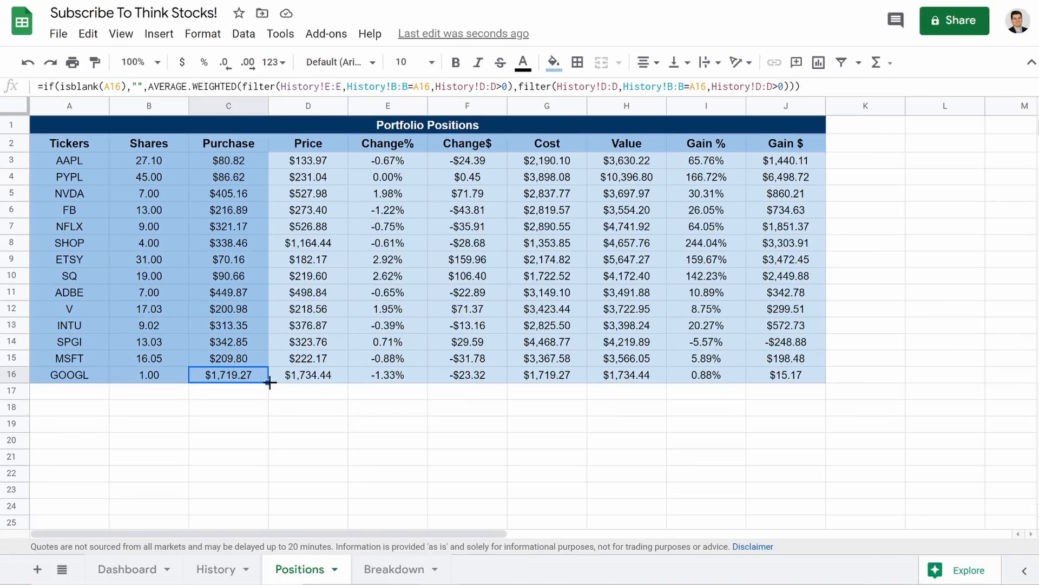
drag(270, 382, 225, 442)
scroll(237, 350, up, 15)
scroll(238, 350, up, 6)
scroll(237, 351, down, 5)
scroll(229, 365, up, 5)
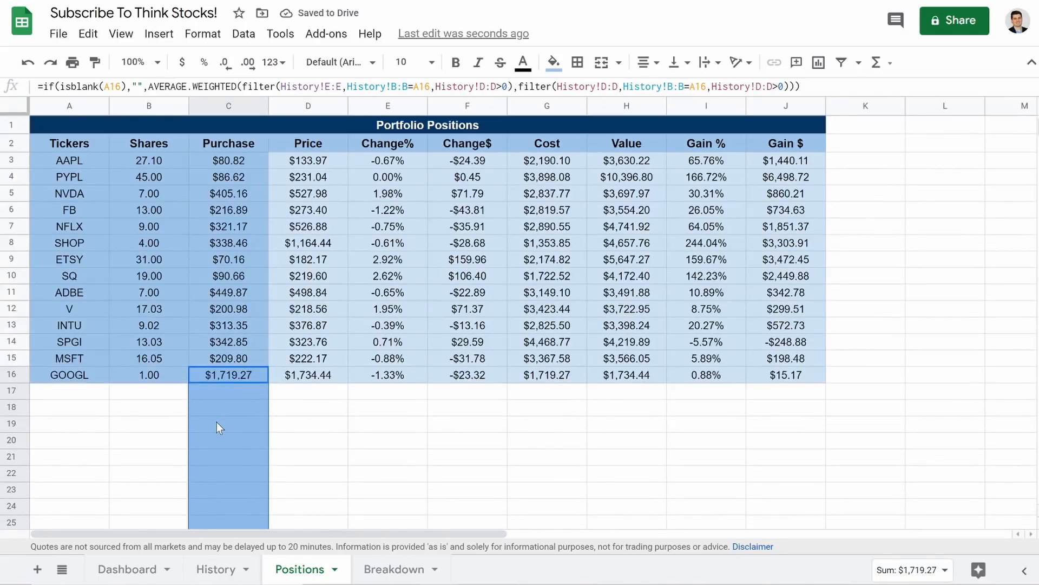
scroll(216, 427, down, 5)
scroll(217, 427, up, 5)
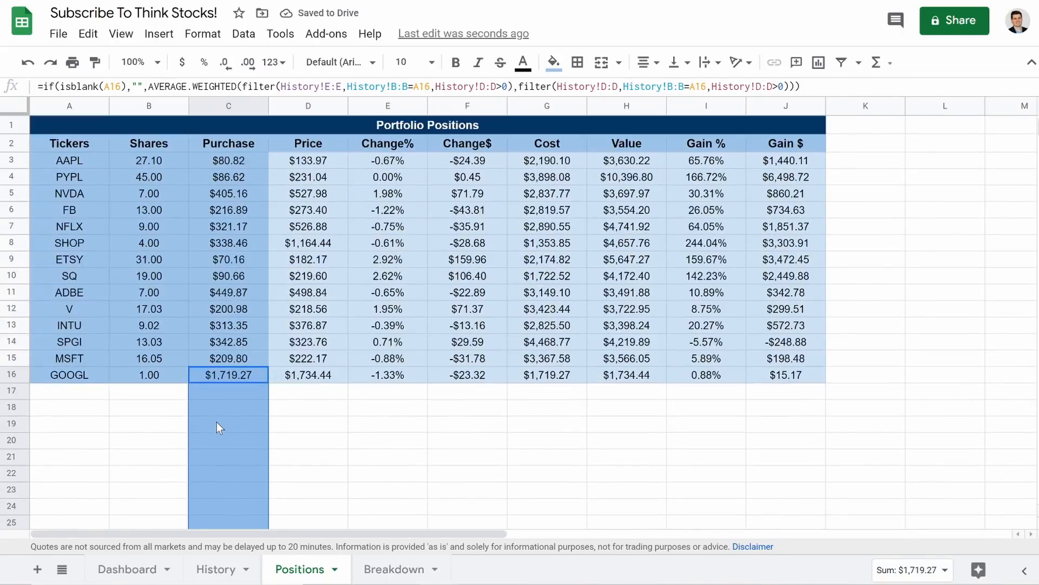
click(355, 428)
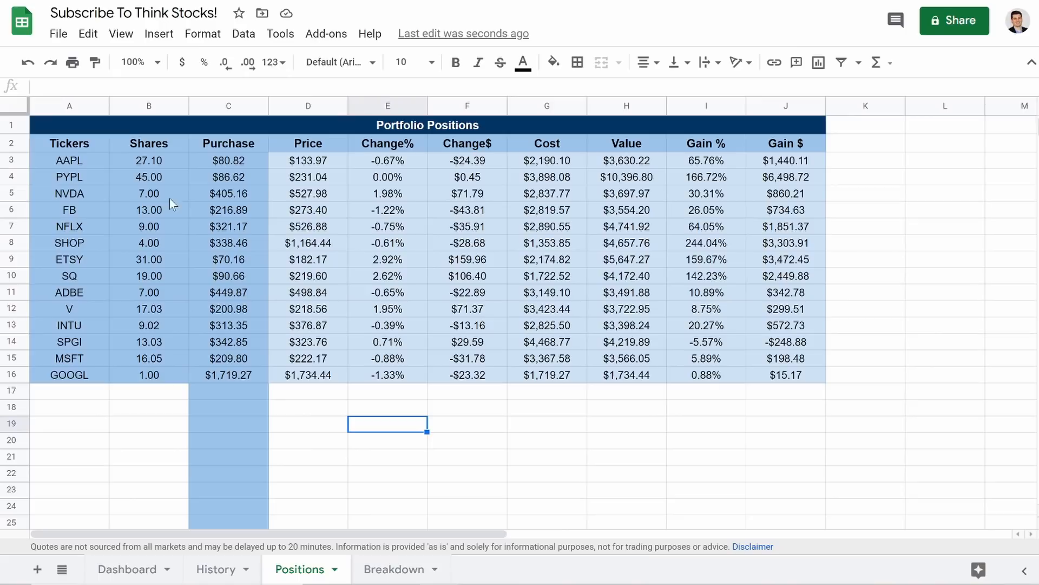
- Extend the Price formula from D16 down to row 101 and the Change% formula from E16 down to row 100
click(334, 378)
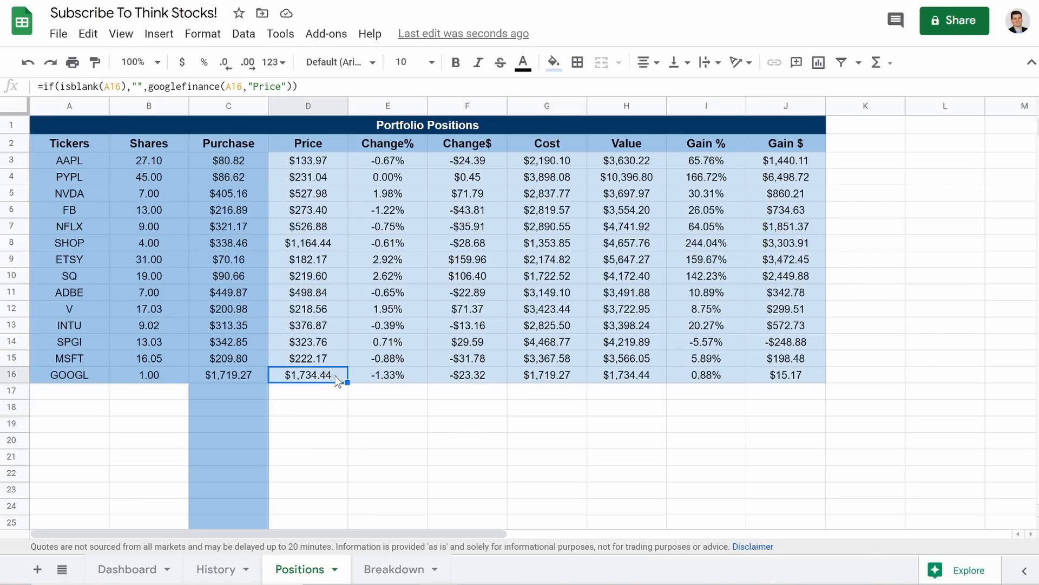
drag(346, 383, 346, 467)
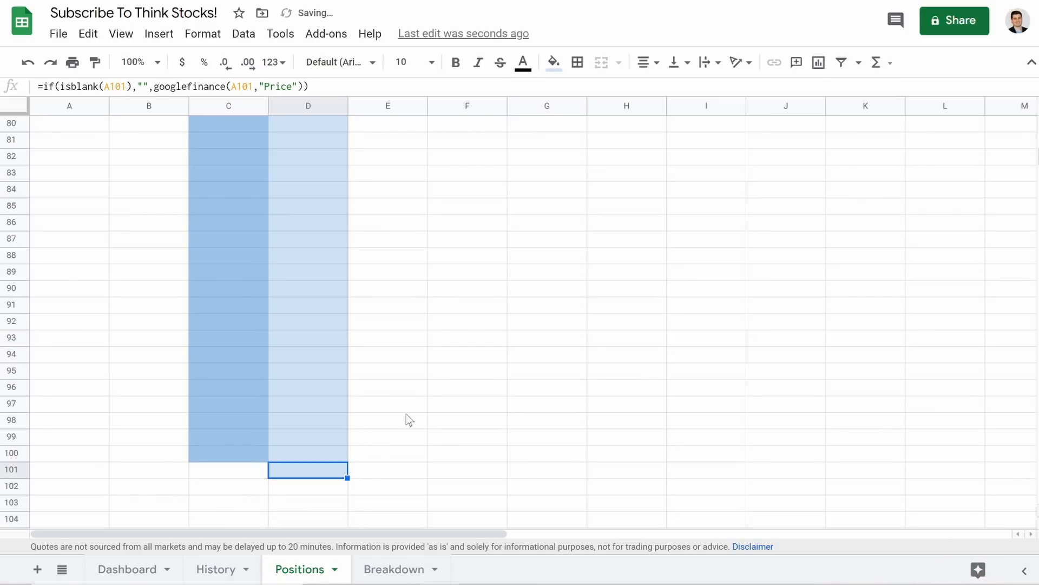
scroll(351, 389, up, 20)
click(409, 379)
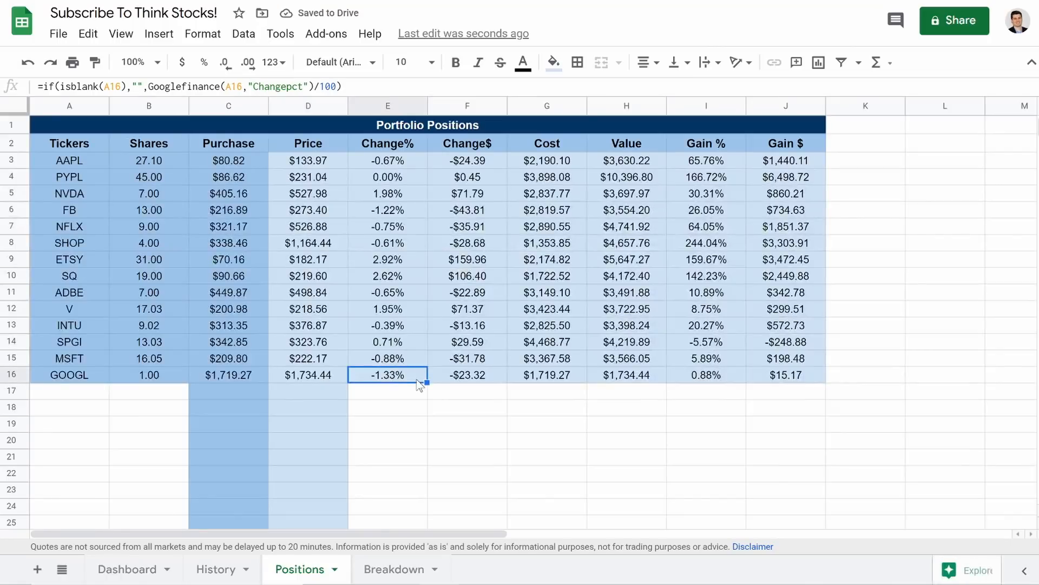
drag(425, 384, 423, 224)
scroll(386, 217, up, 20)
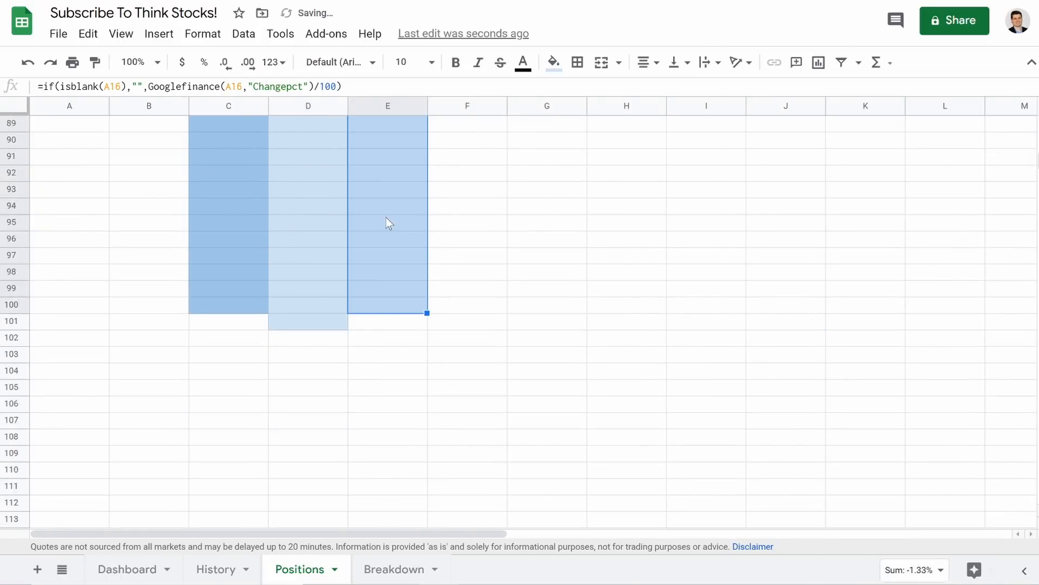
- Extend the row 16 Change$, Cost, Value, Gain % and Gain $ formulas down through the empty rows below
click(492, 376)
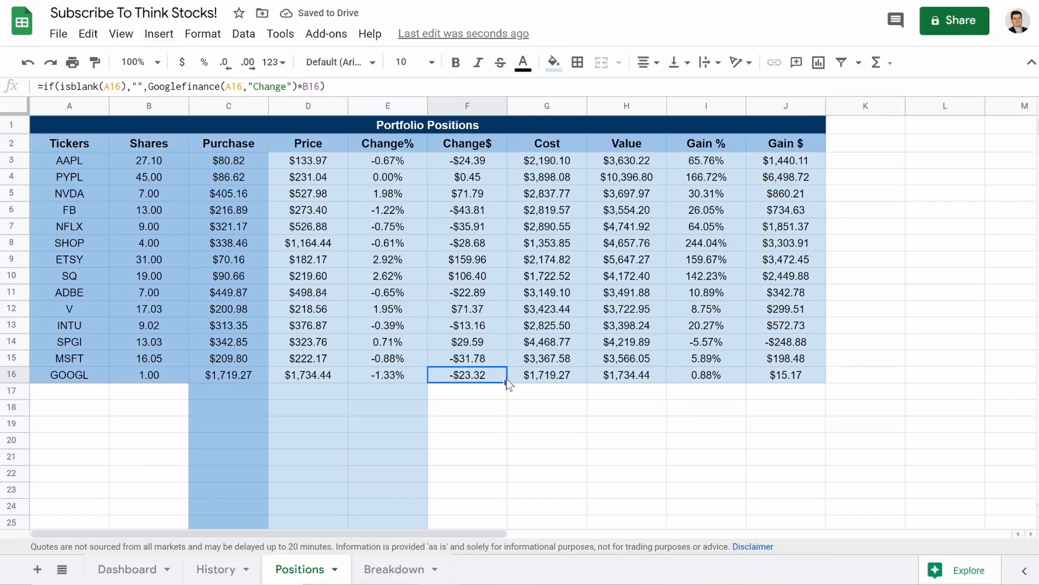
drag(506, 382, 478, 339)
scroll(478, 339, up, 20)
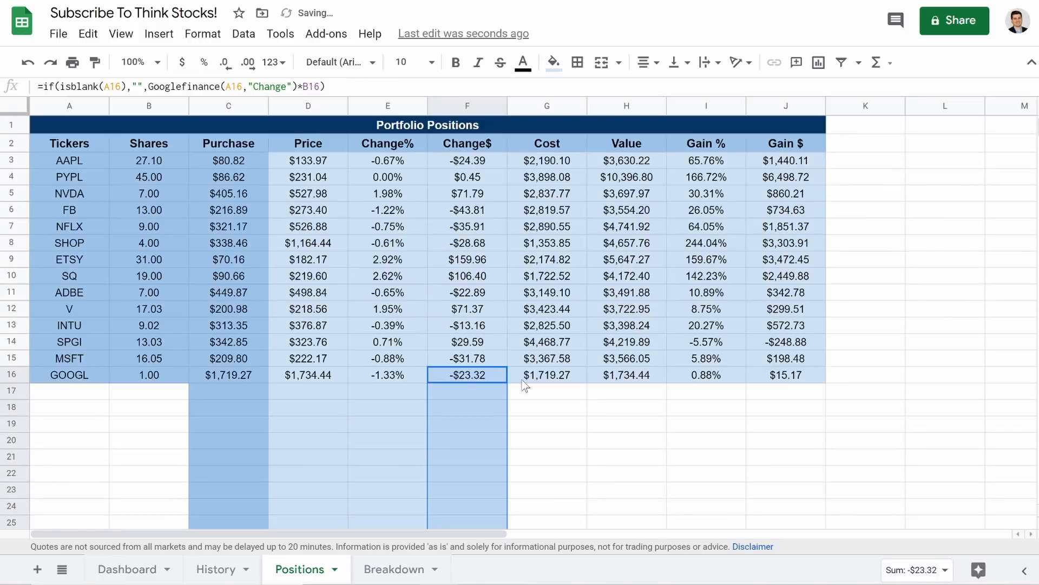
click(389, 386)
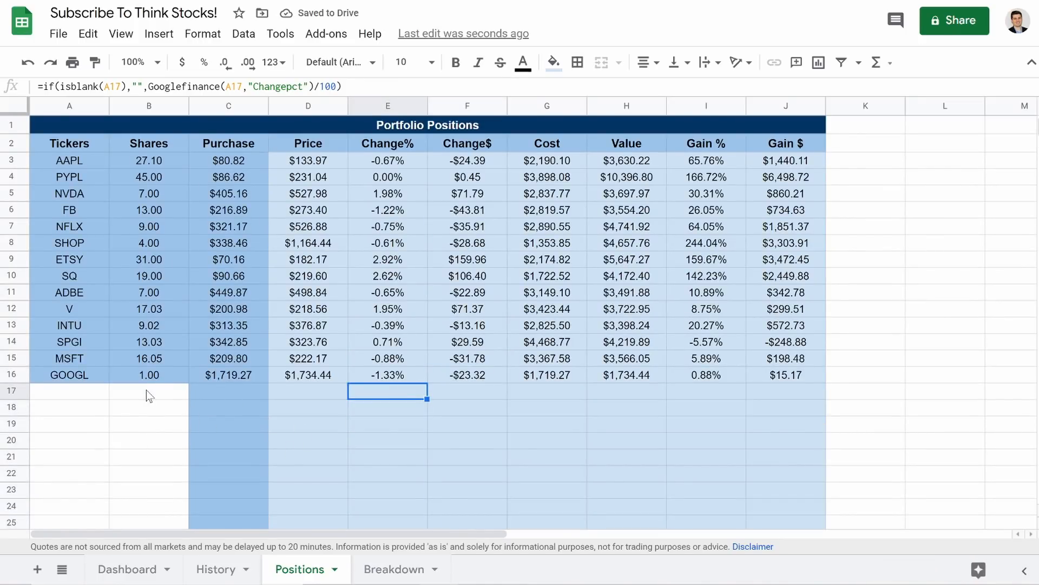
- Add a TGT Buy transaction of 10 shares at 200 in row 178 of the History sheet
click(215, 569)
scroll(130, 350, down, 20)
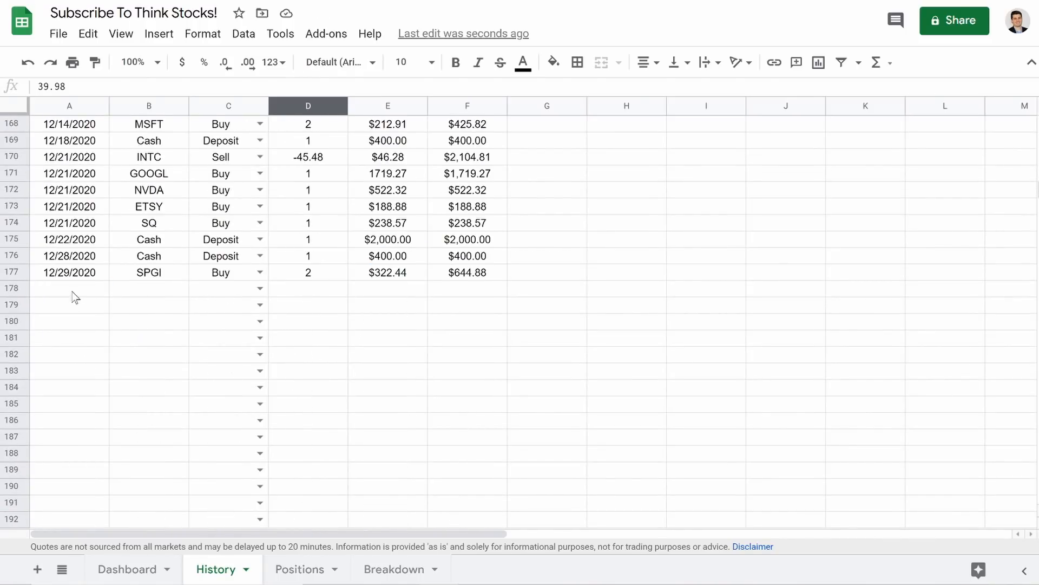
click(75, 297)
click(159, 297)
text(GT)
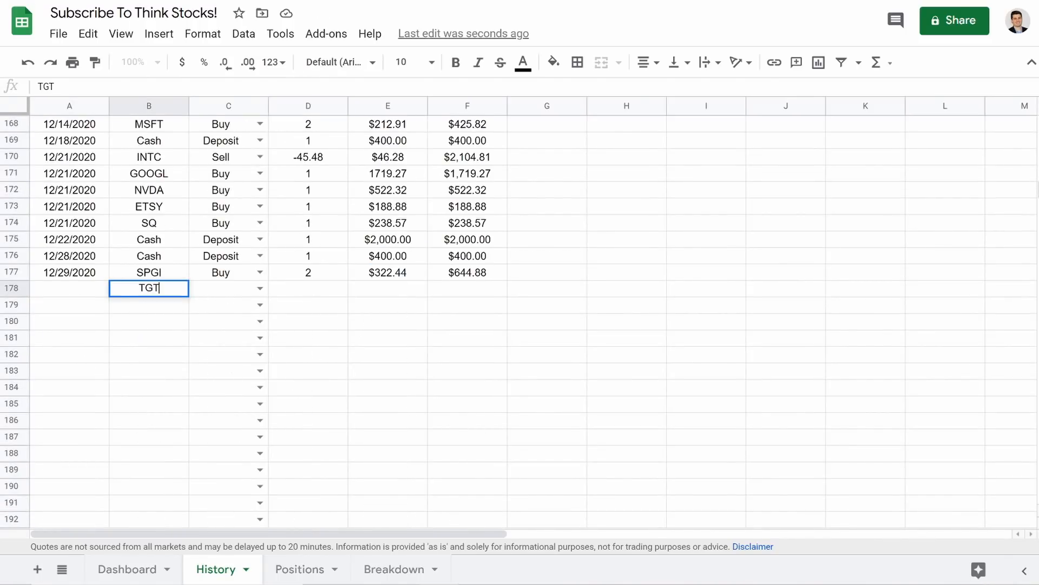
click(260, 288)
click(221, 306)
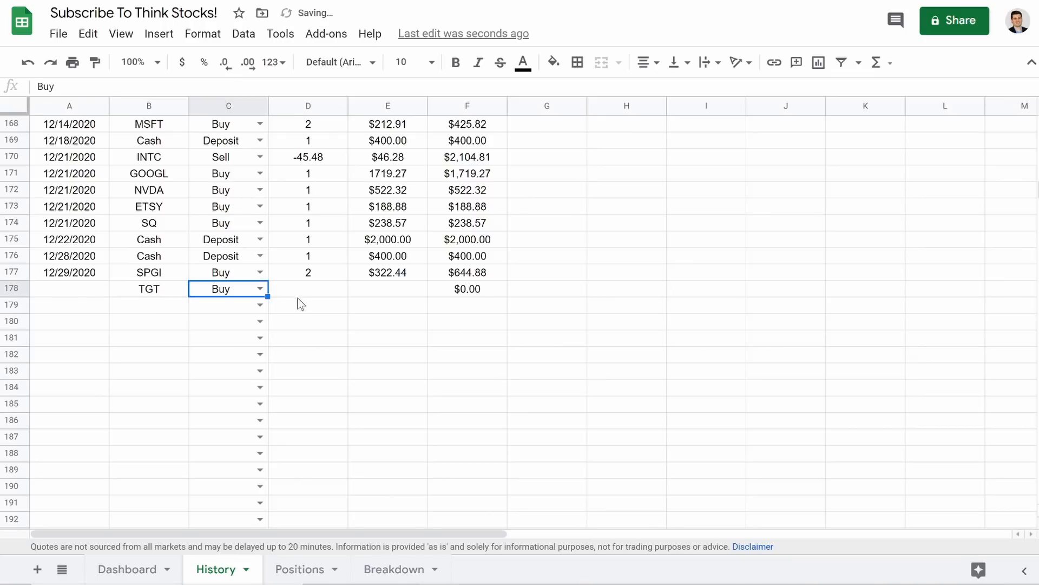
click(302, 298)
text(10)
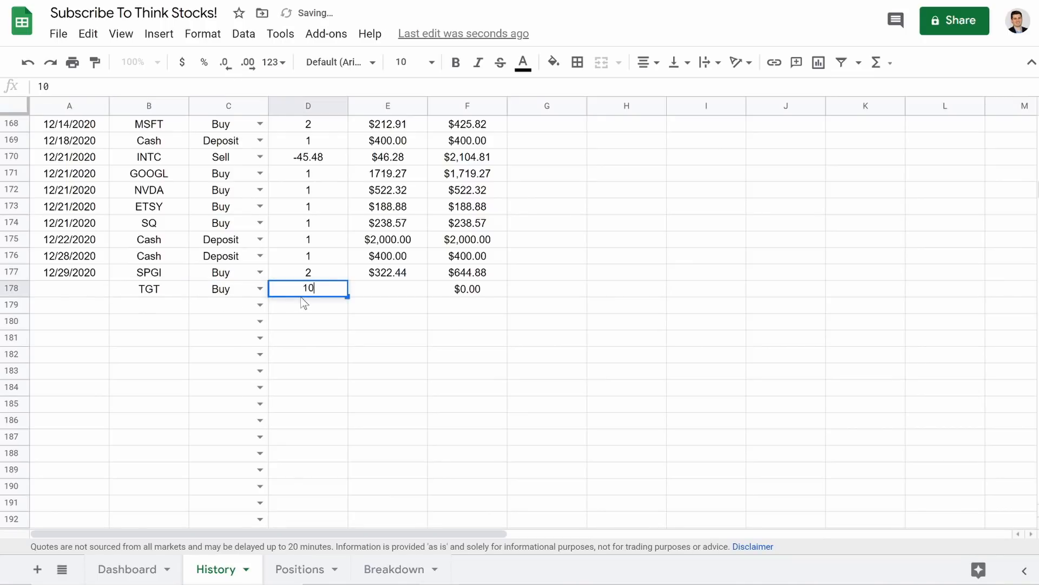
click(373, 288)
text(200)
key(Return)
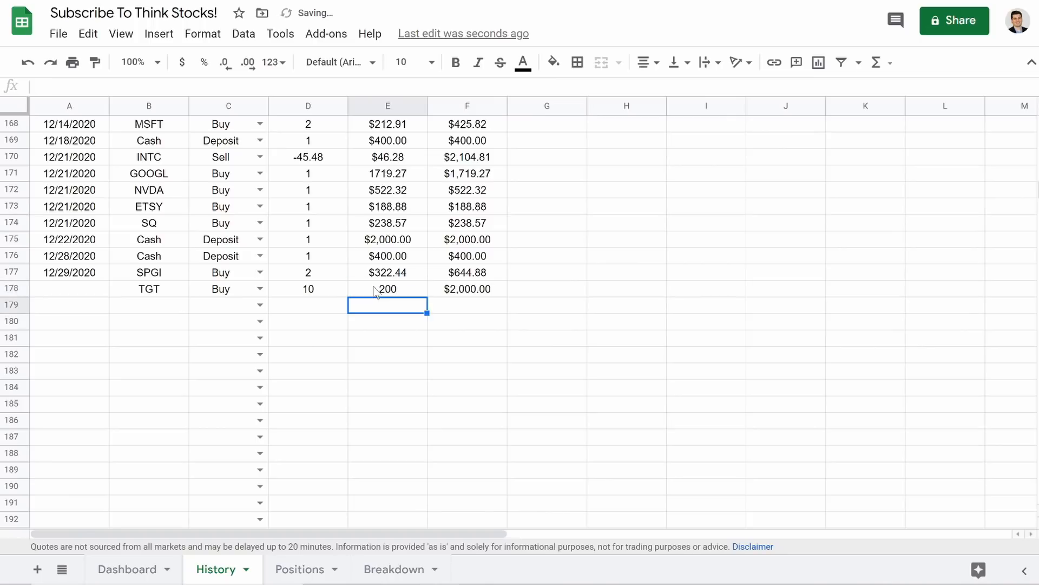
- Examine the TGT and GOOGL rows on the Positions sheet
click(298, 569)
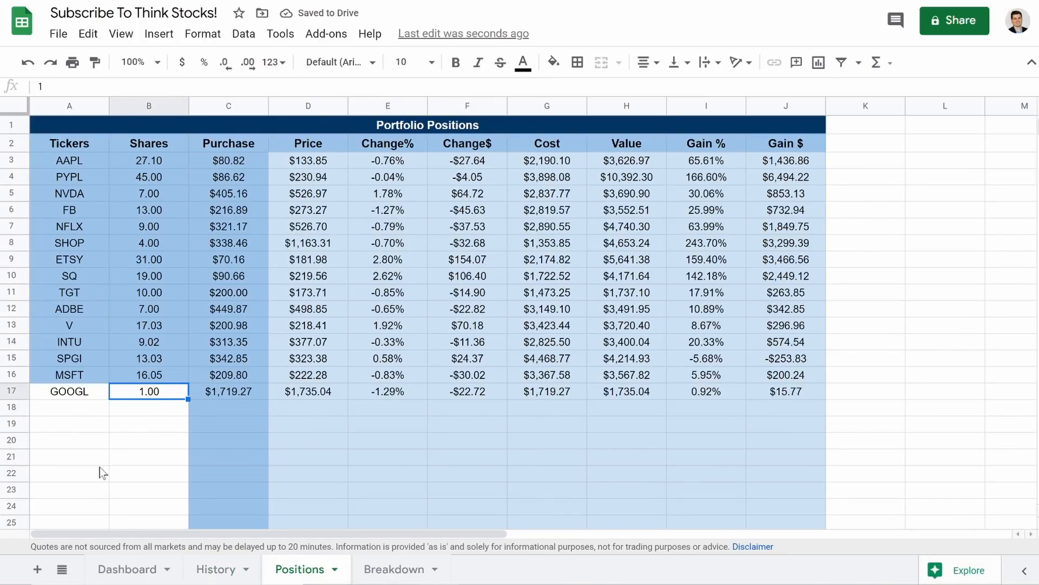
click(67, 294)
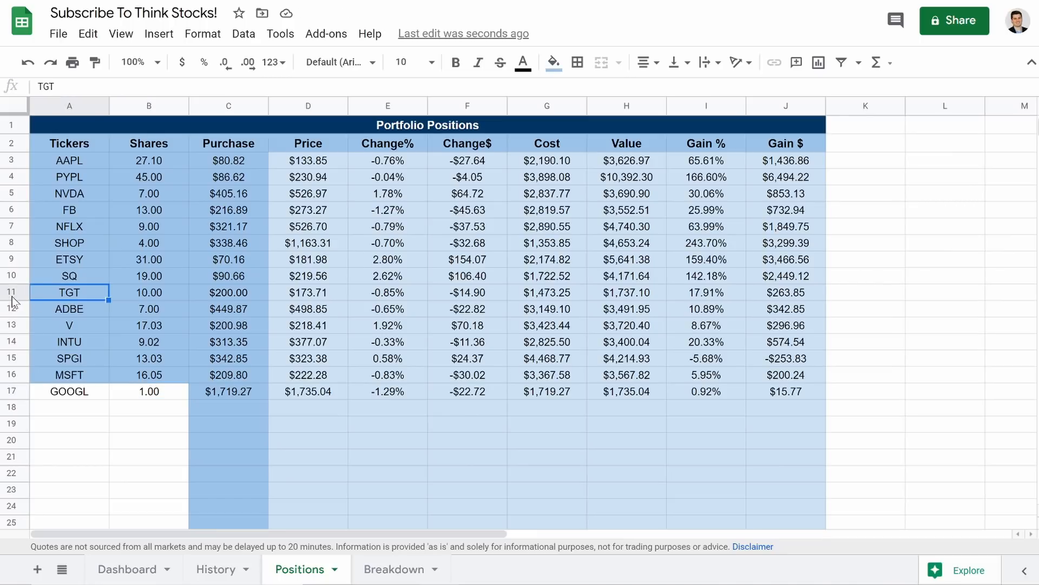
click(11, 293)
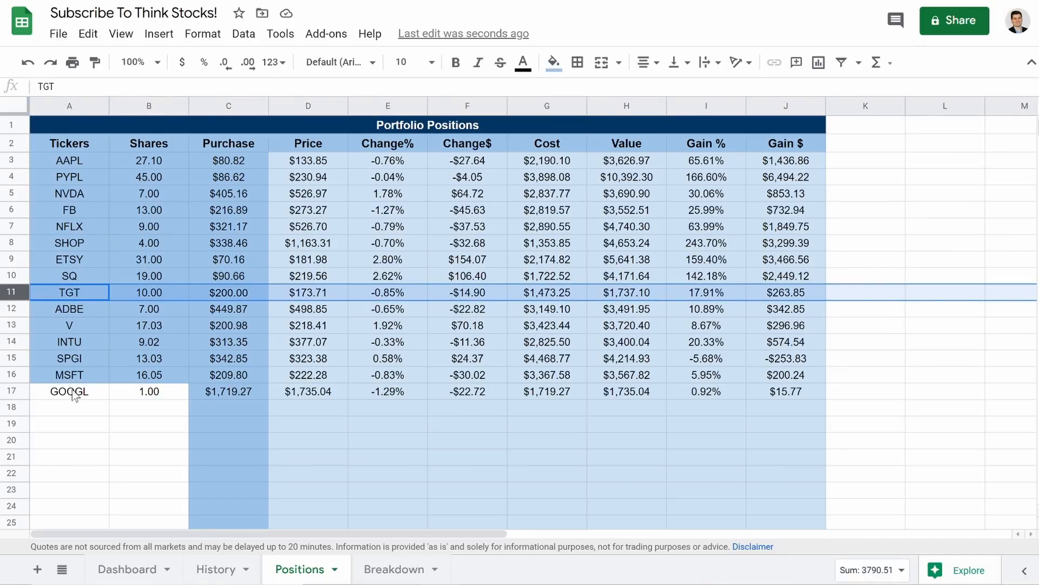
click(8, 391)
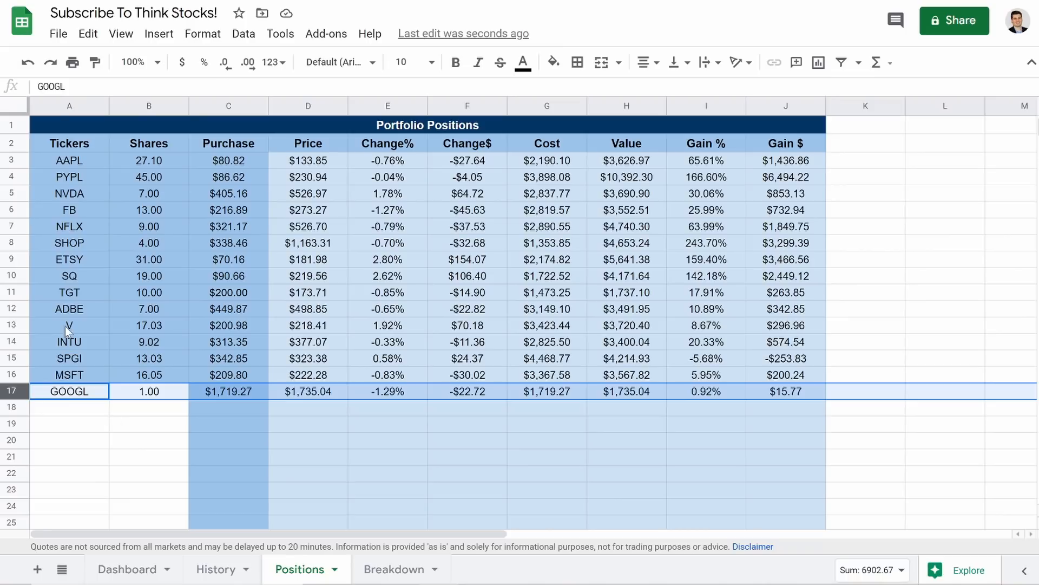
- Add a WMT Buy transaction of 10 shares at 150 in row 179 of the History sheet and check its row on Positions
click(216, 568)
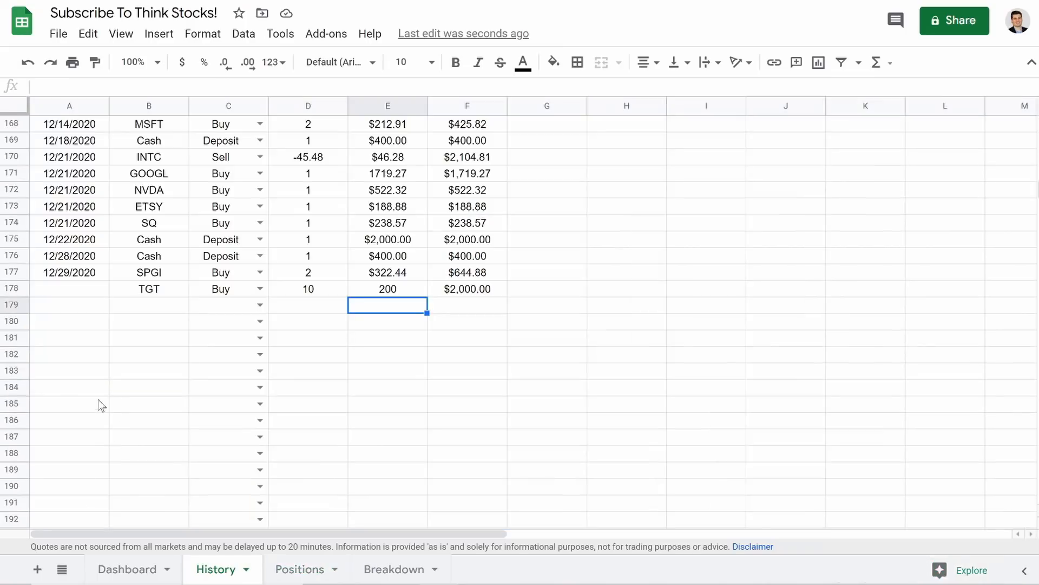
click(147, 307)
text(WMY)
key(BackSpace)
text(T)
key(Tab)
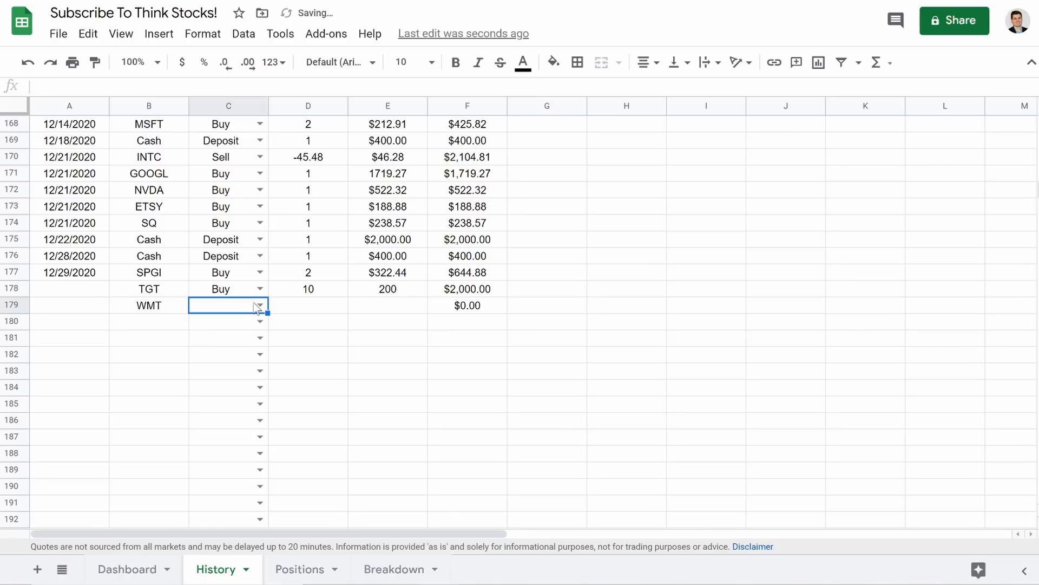
click(258, 305)
click(224, 326)
click(295, 312)
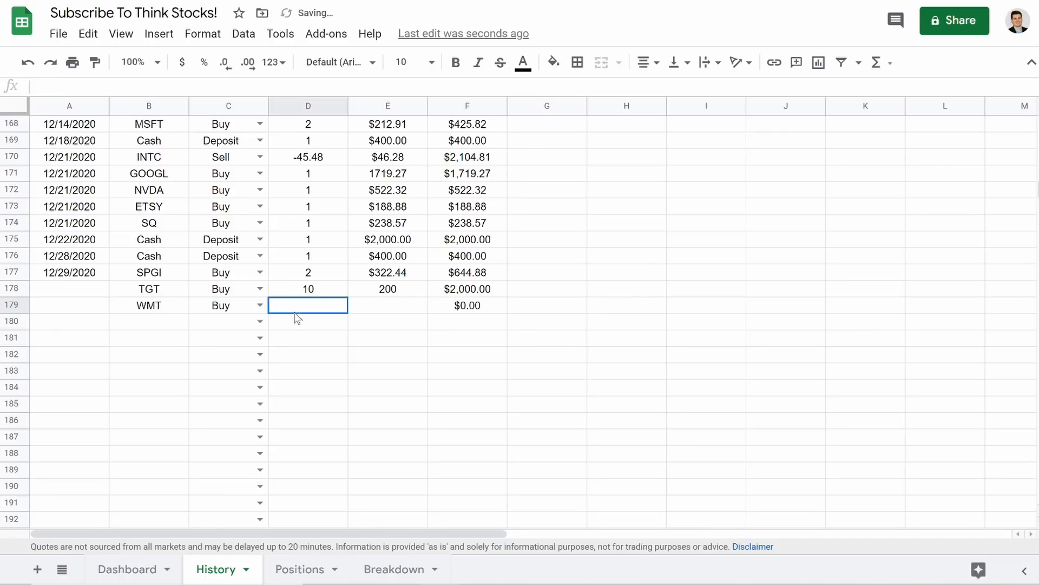
text(10)
key(Tab)
text(150)
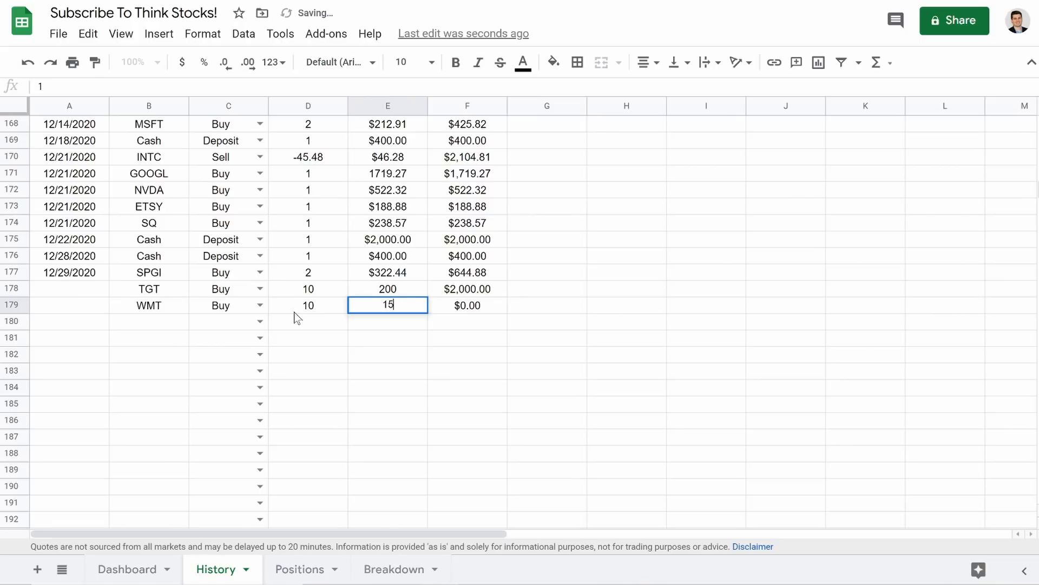
key(Return)
click(286, 573)
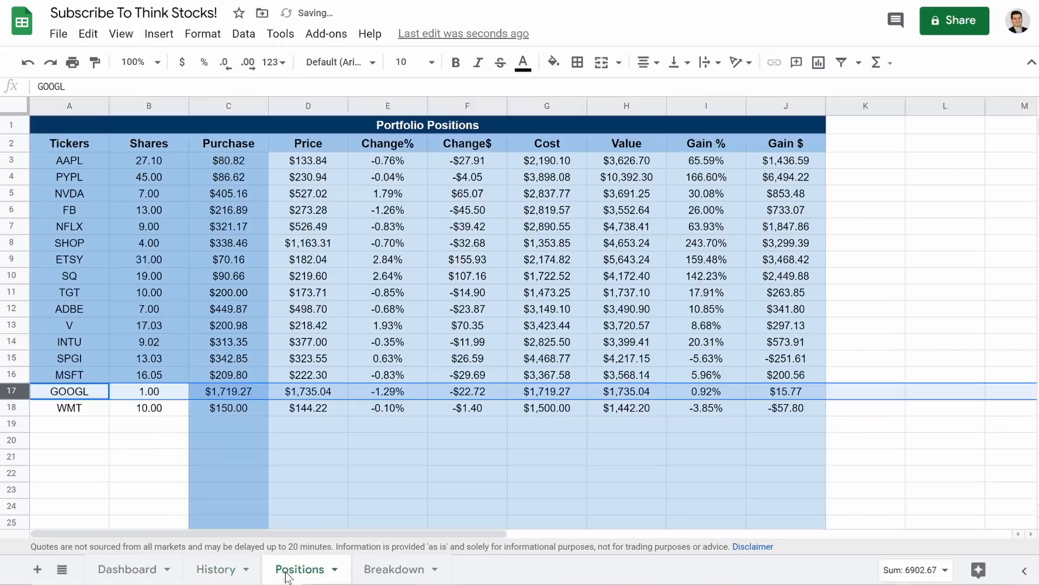
click(73, 409)
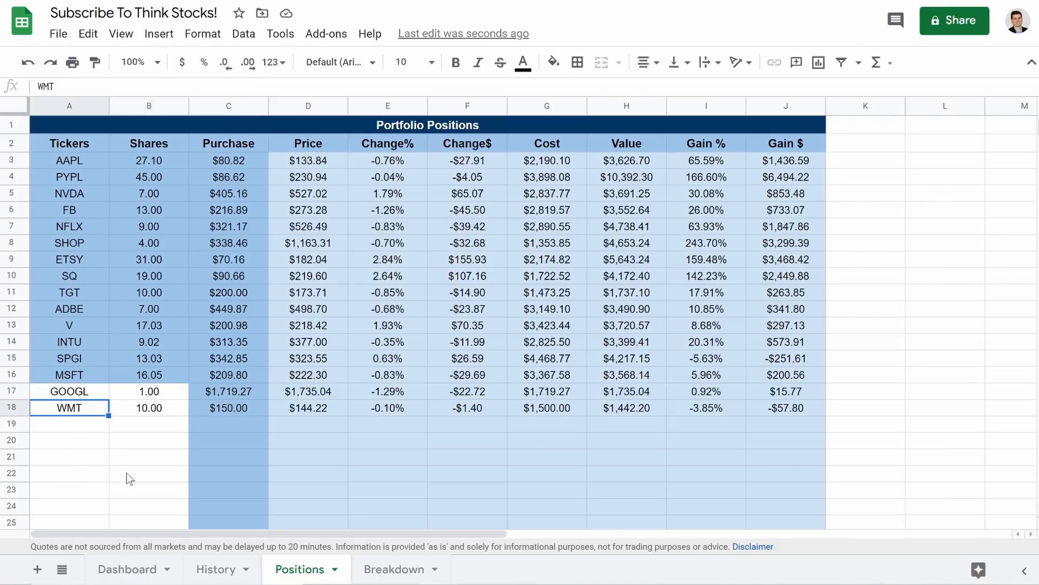
- Clear the TGT and WMT test transactions from rows 178 and 179 of the History sheet
click(222, 577)
click(143, 293)
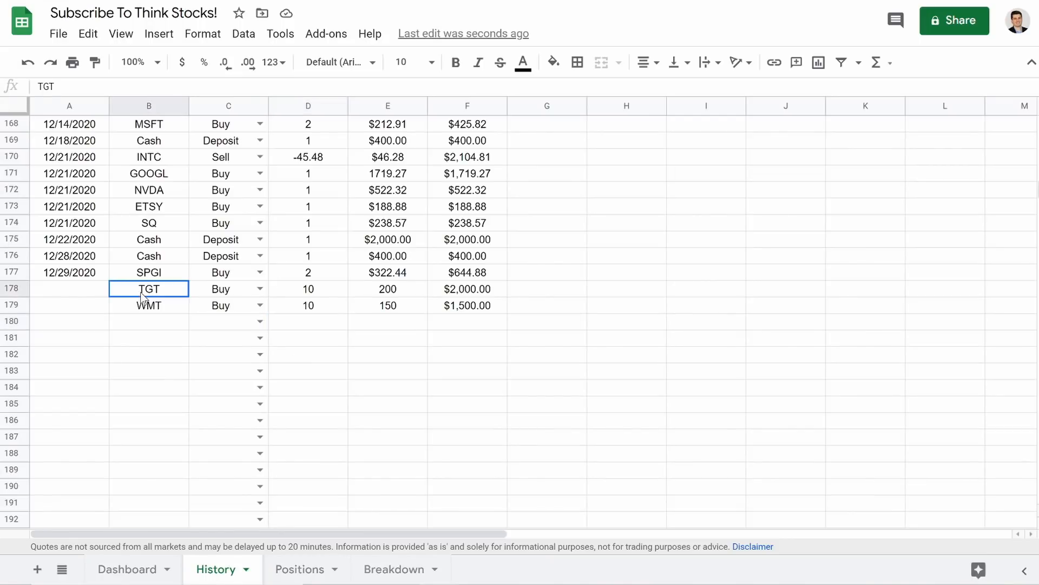
key(Delete)
key(Down)
key(Delete)
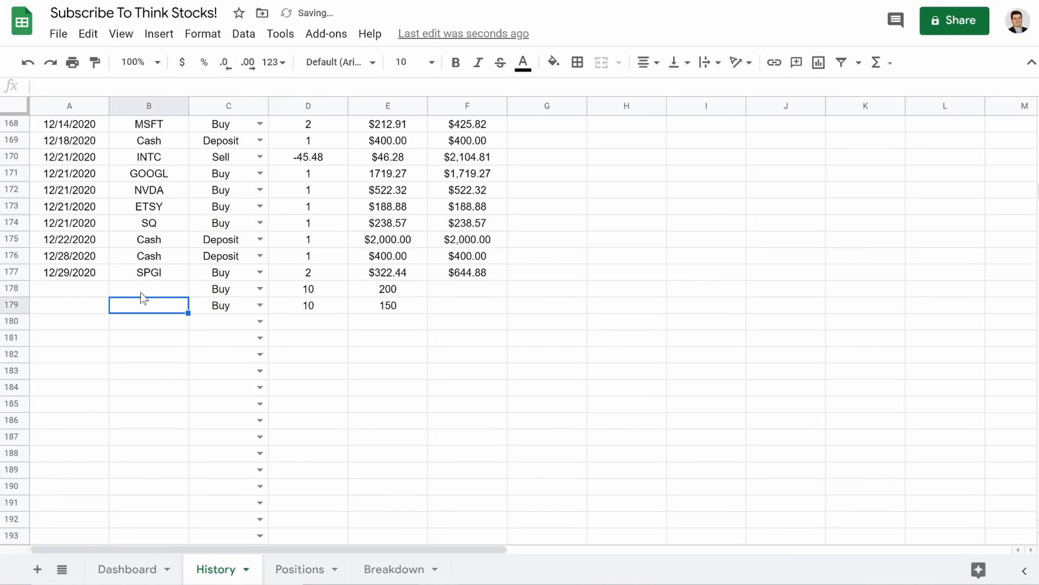
key(Right)
key(Delete)
key(Up)
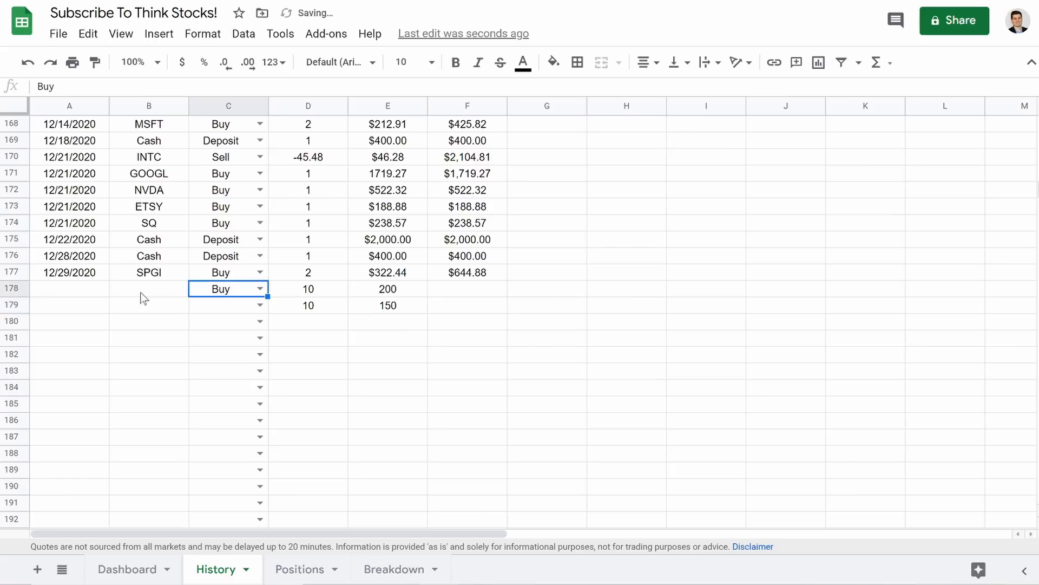
key(Delete)
key(Right)
key(Delete)
key(Right)
key(Delete)
key(Down)
key(Delete)
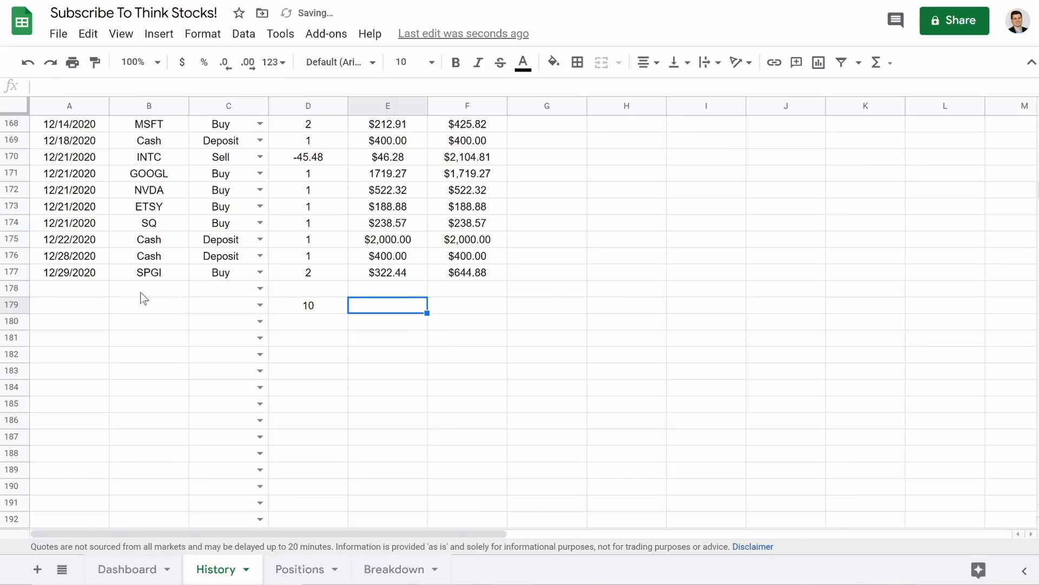
key(Left)
key(Delete)
- Remove the fixed fill color from A3:C100 on the Positions sheet
click(298, 571)
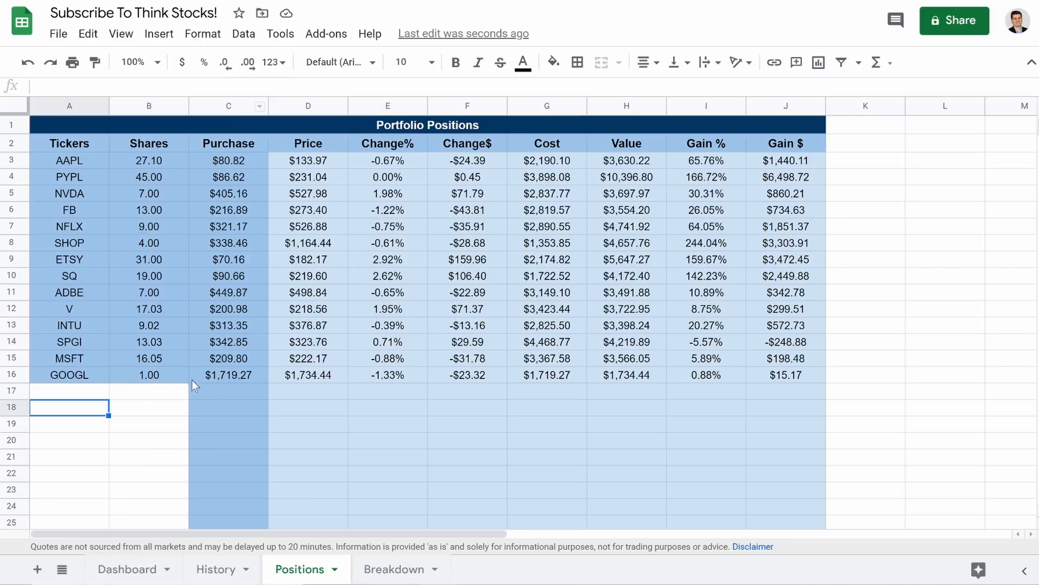
drag(58, 160, 261, 180)
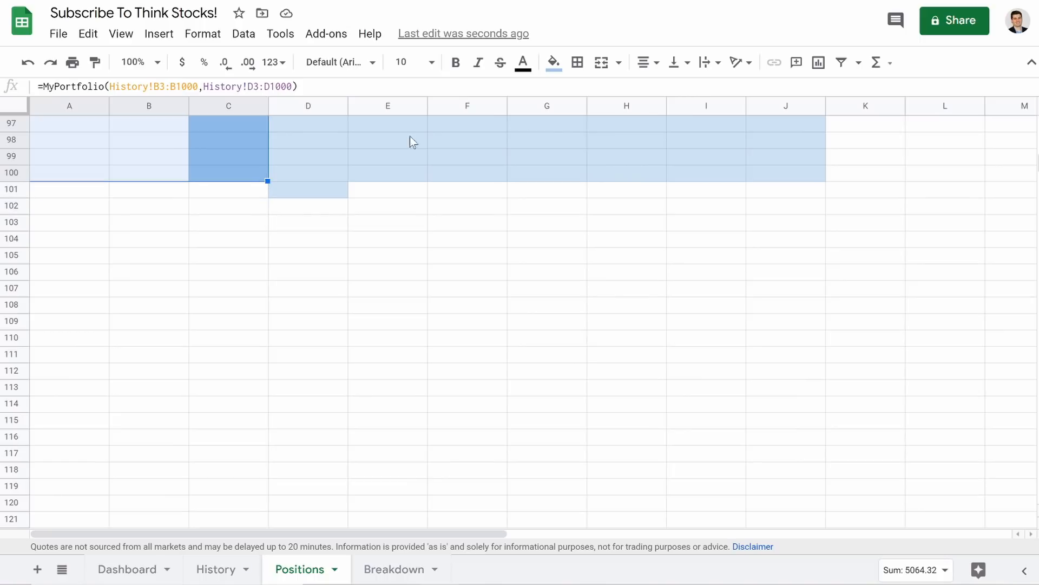
click(553, 62)
click(621, 92)
- Start a single-color conditional format rule on A3:C100 with the condition Is not empty
scroll(211, 320, up, 20)
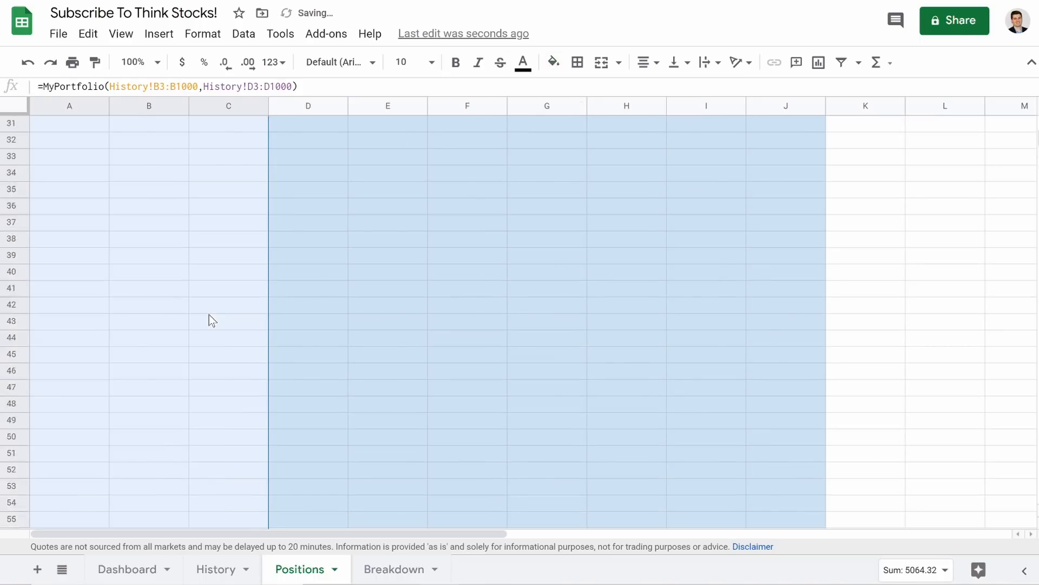
right_click(215, 299)
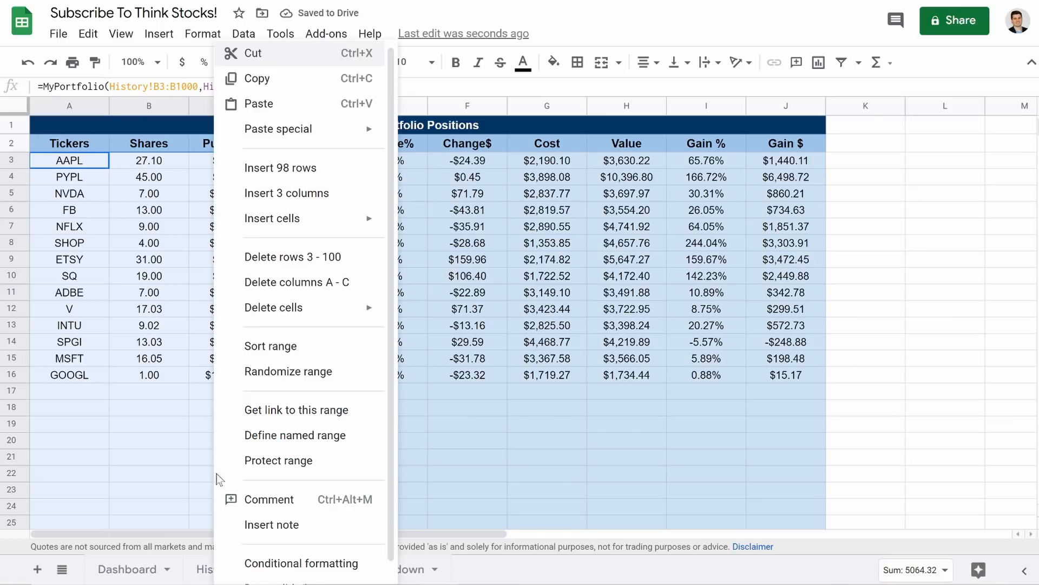
click(298, 569)
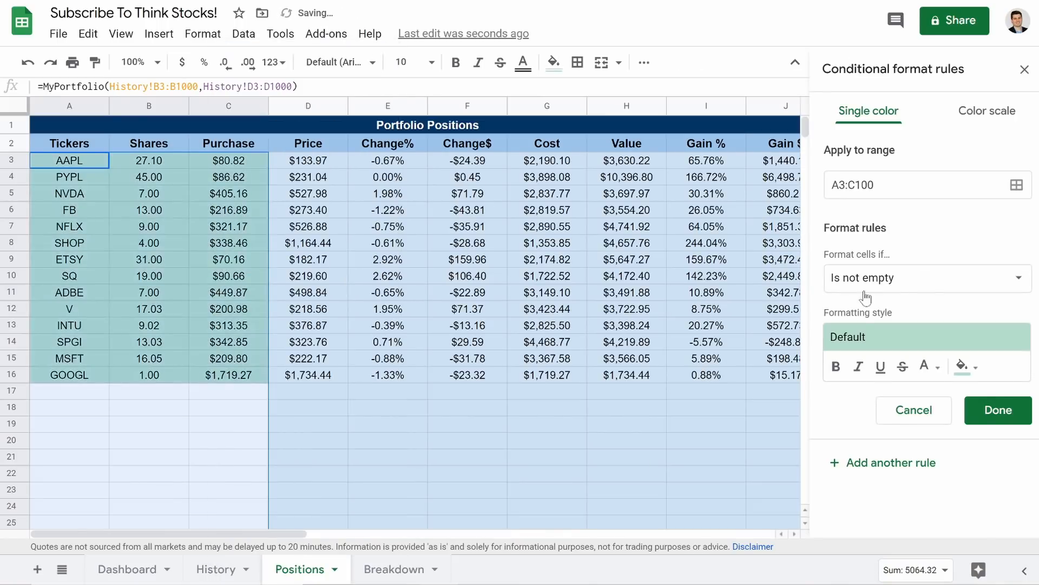
click(880, 278)
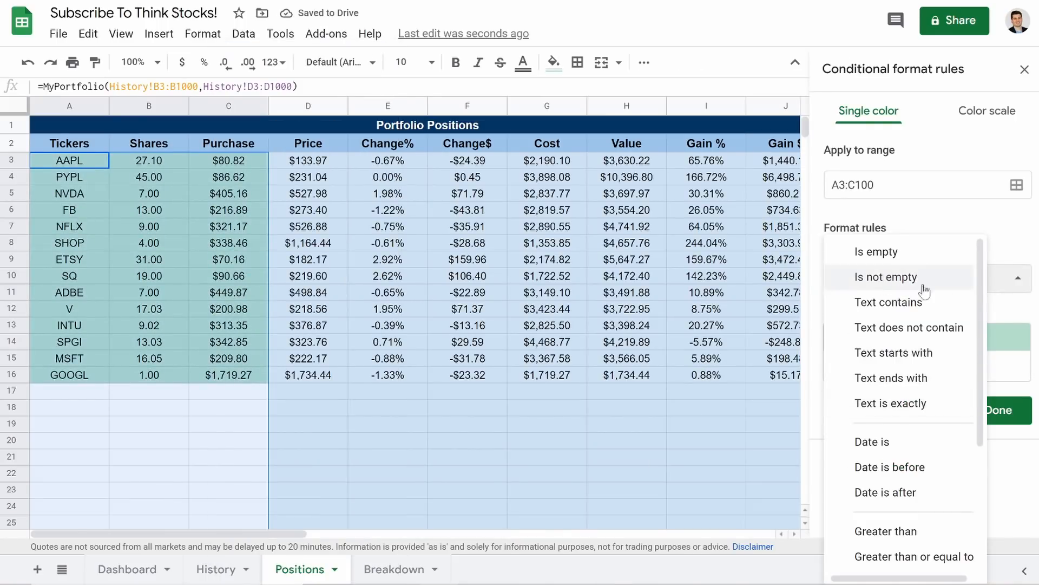
click(1017, 342)
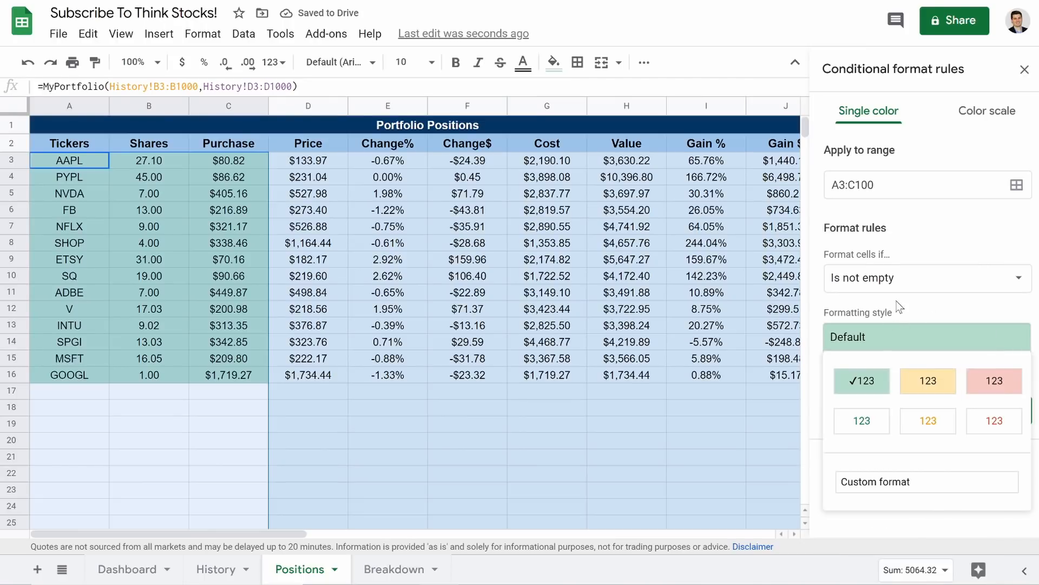
click(899, 307)
click(963, 367)
click(964, 368)
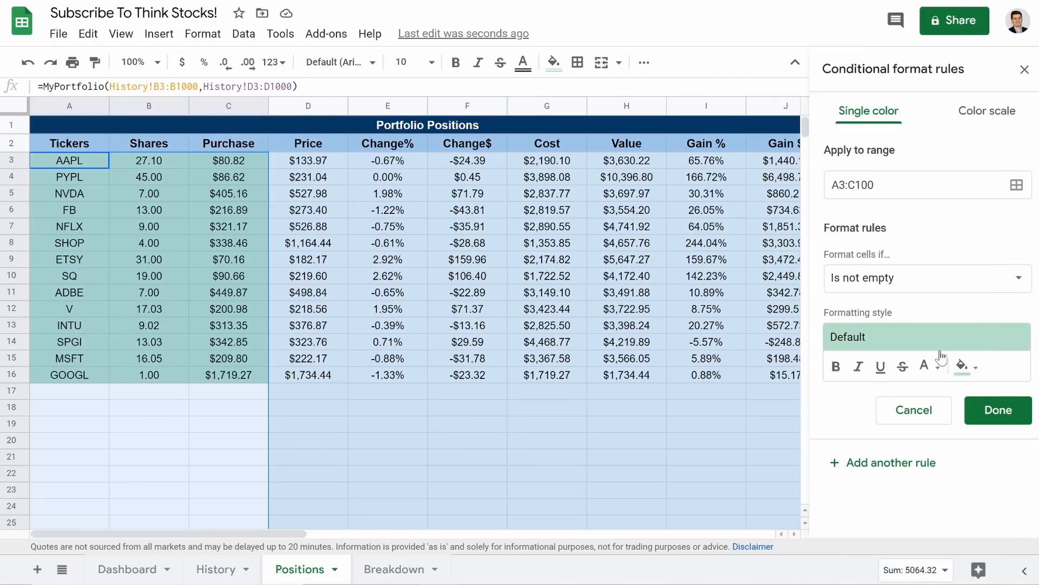
- Give the A3:C100 rule a medium-light blue fill and save it
click(963, 366)
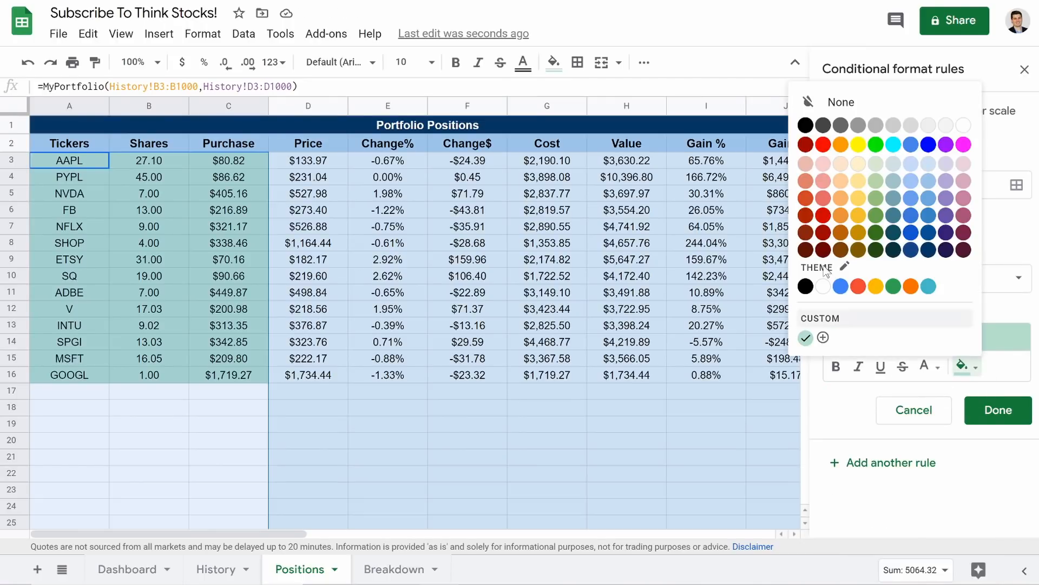
click(929, 198)
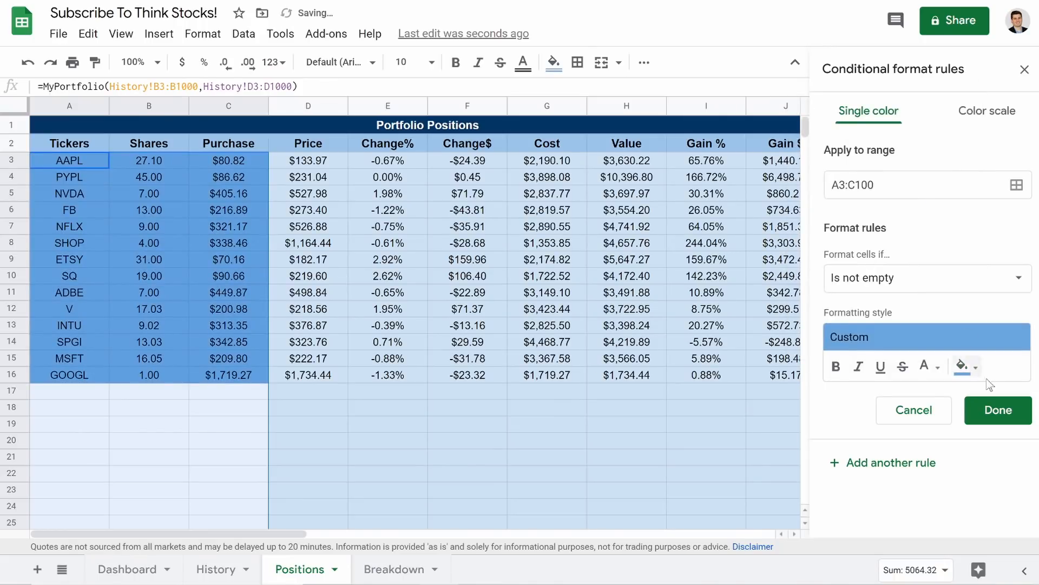
click(974, 368)
click(928, 186)
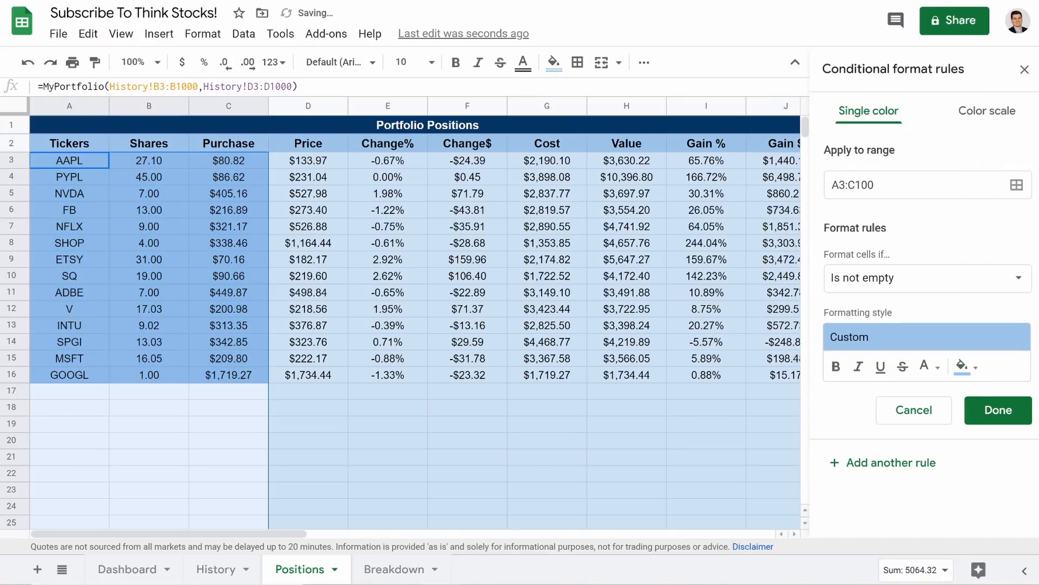
click(209, 392)
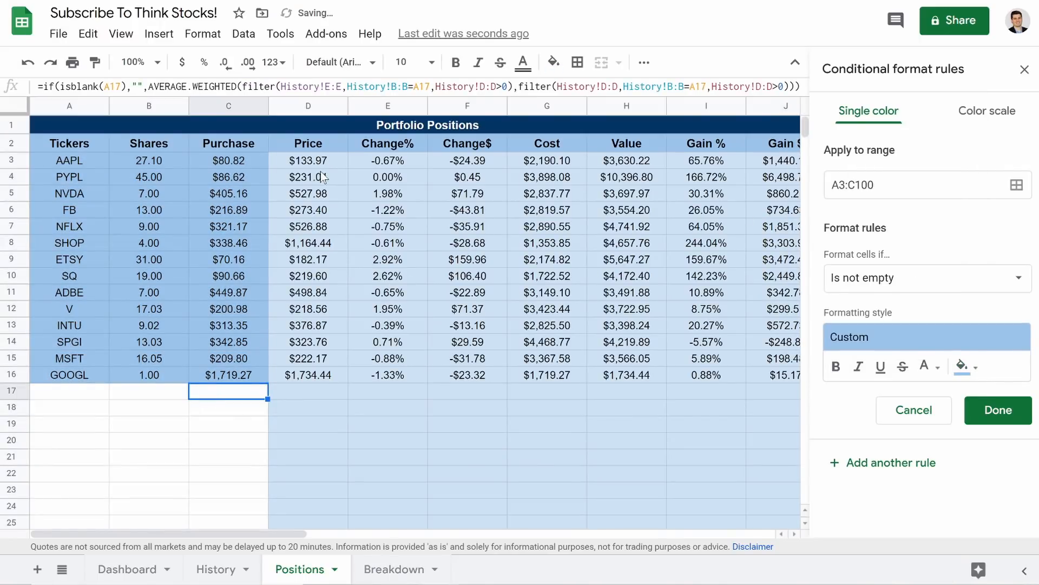
click(995, 411)
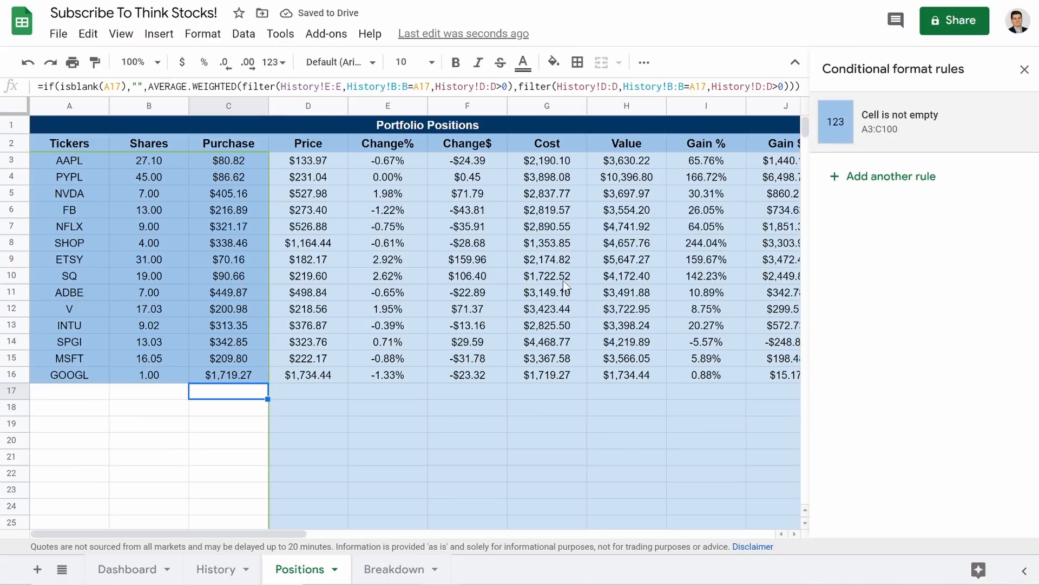
click(1025, 69)
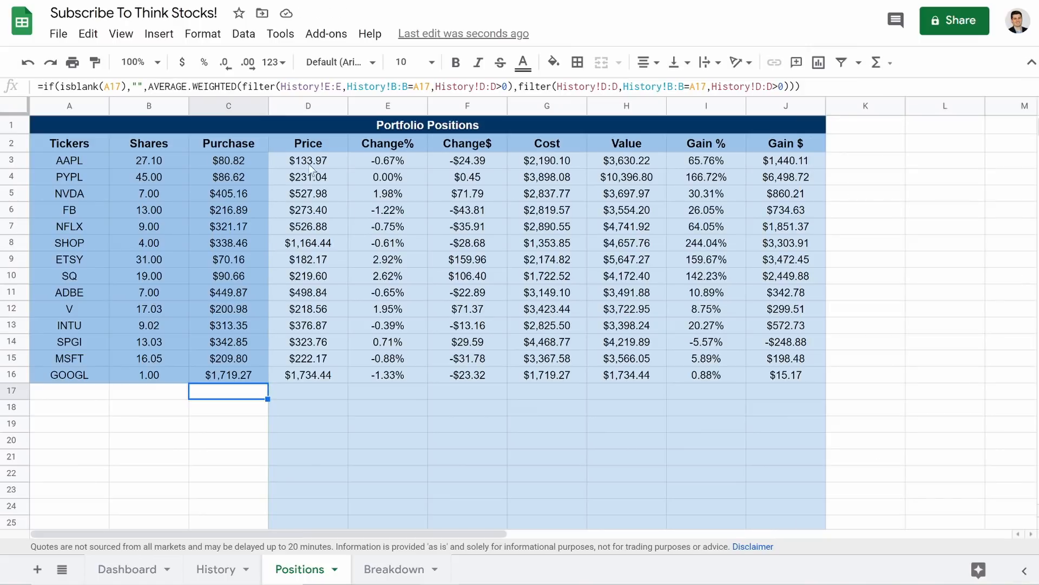
- Start a conditional format rule for non-empty cells in D3:J101, the Price through Gain $ columns
drag(293, 166, 804, 255)
scroll(651, 259, up, 20)
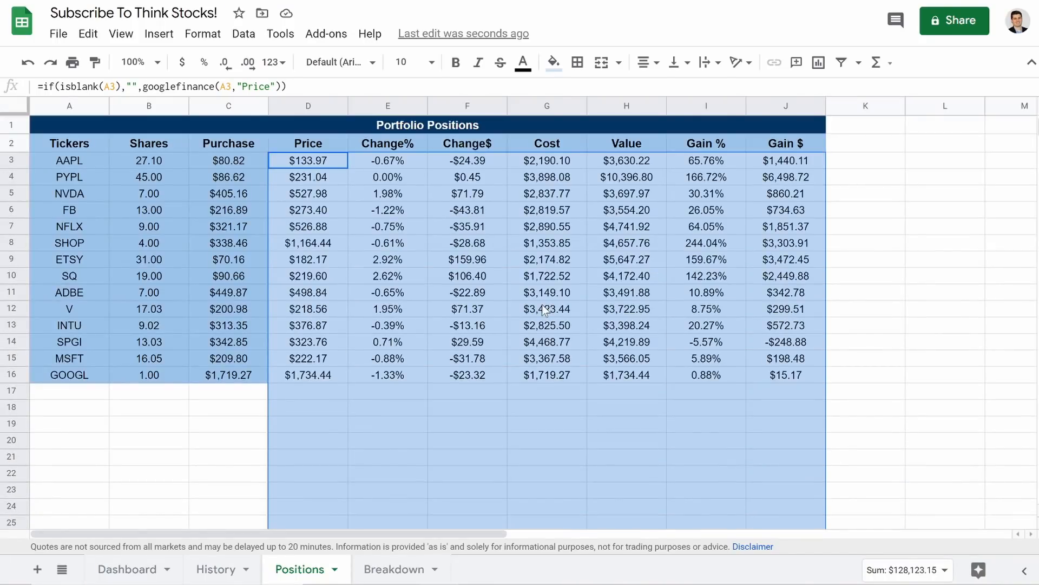
right_click(533, 317)
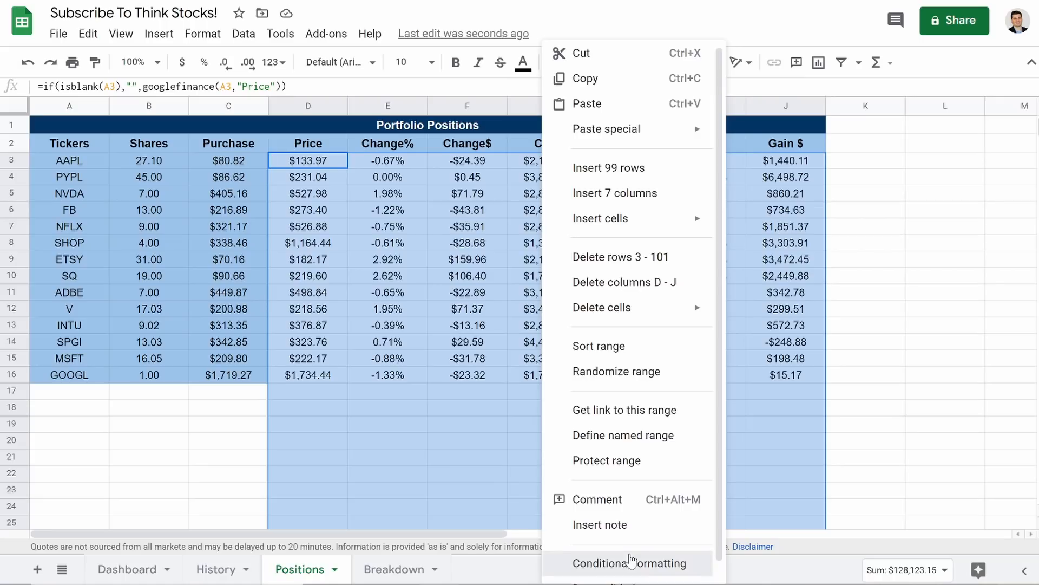
click(615, 563)
click(966, 367)
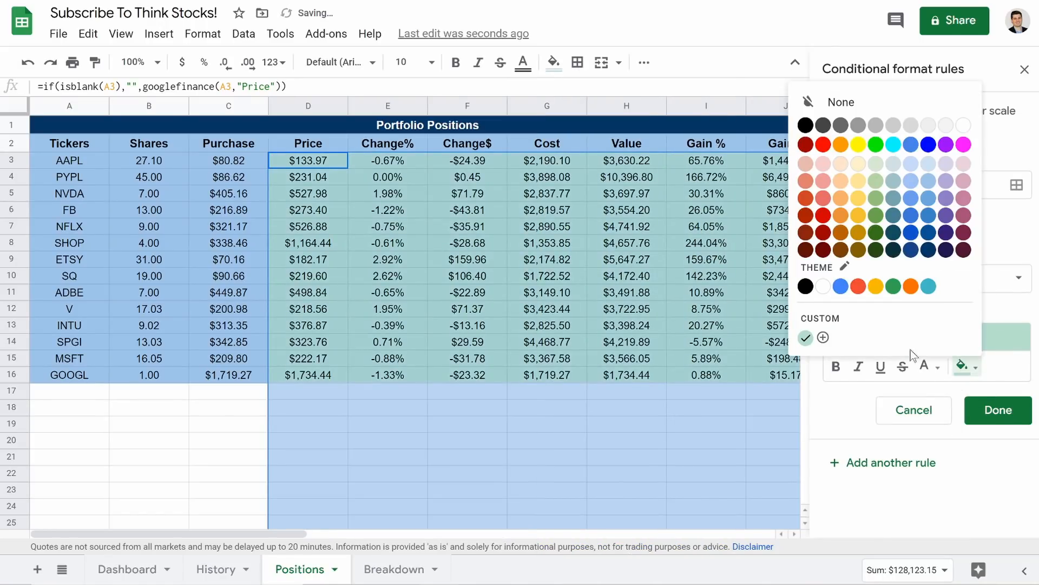
click(926, 366)
click(873, 163)
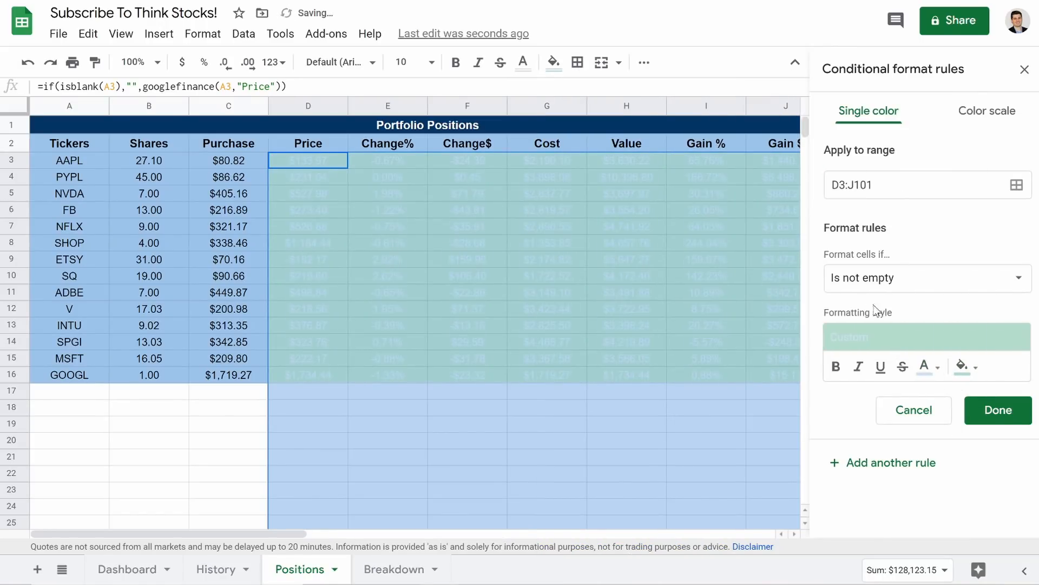
click(925, 367)
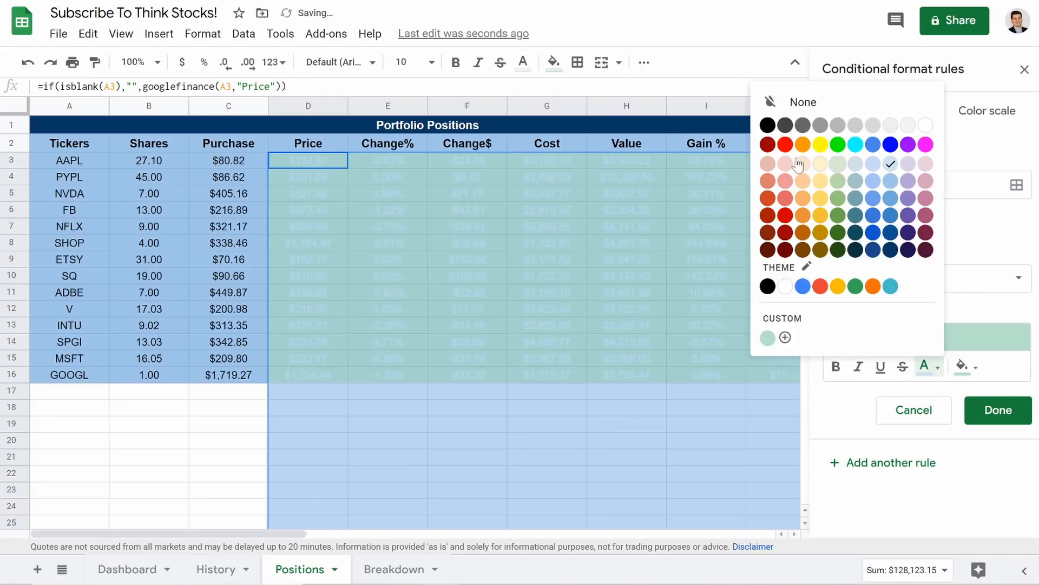
click(763, 129)
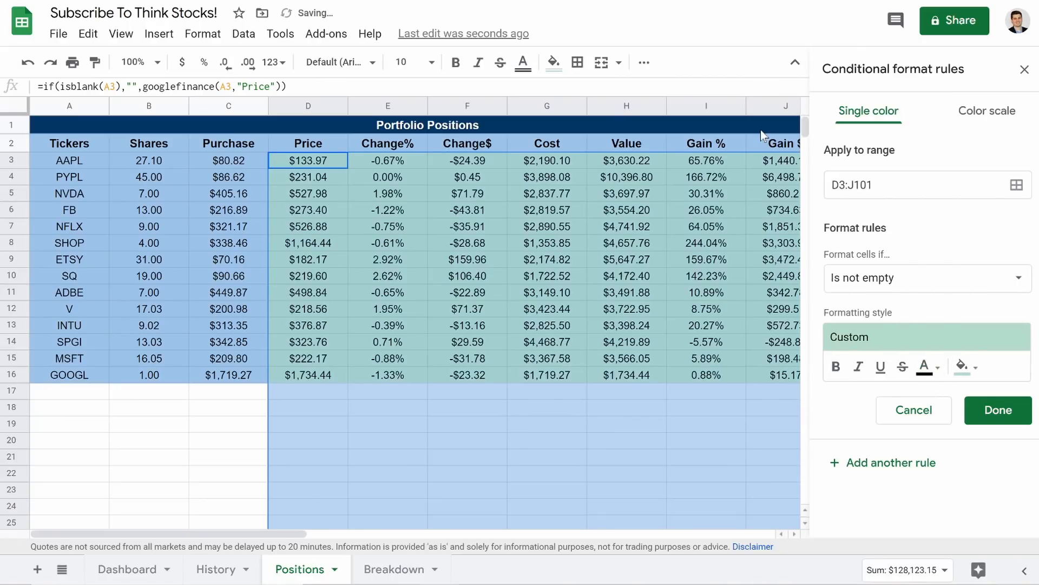
- Set the fill of the D3:J101 rule to the palest blue and save the rule
click(963, 366)
click(927, 163)
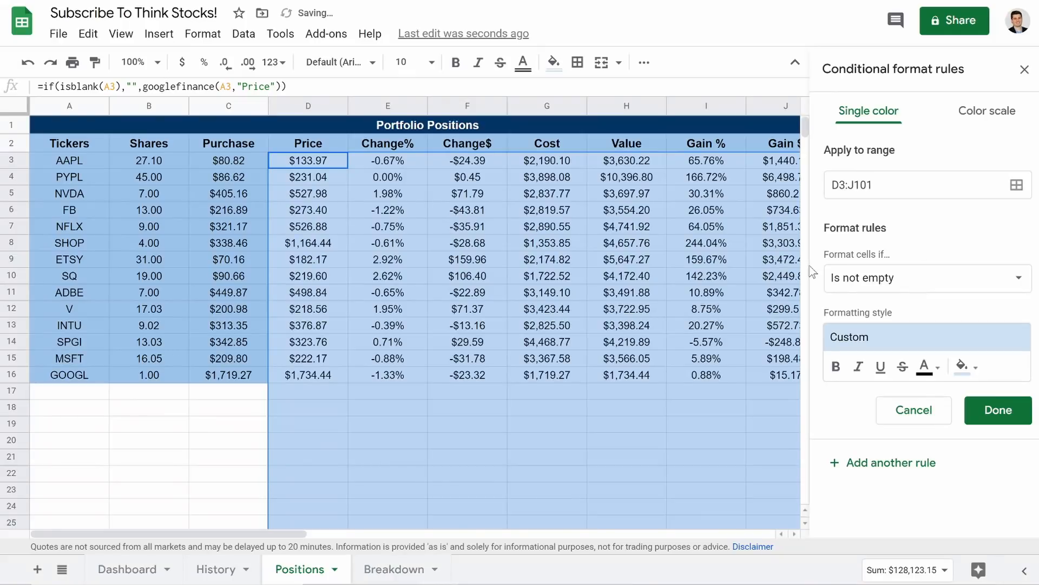
click(998, 411)
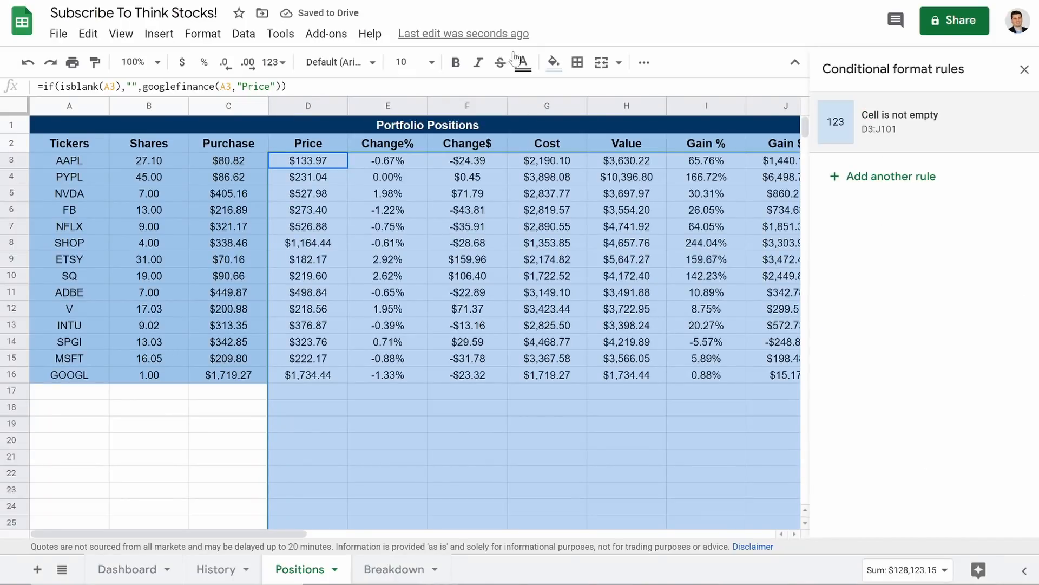
- Remove the fixed fill color from D3:J101 and close the conditional format rules
click(556, 69)
click(595, 93)
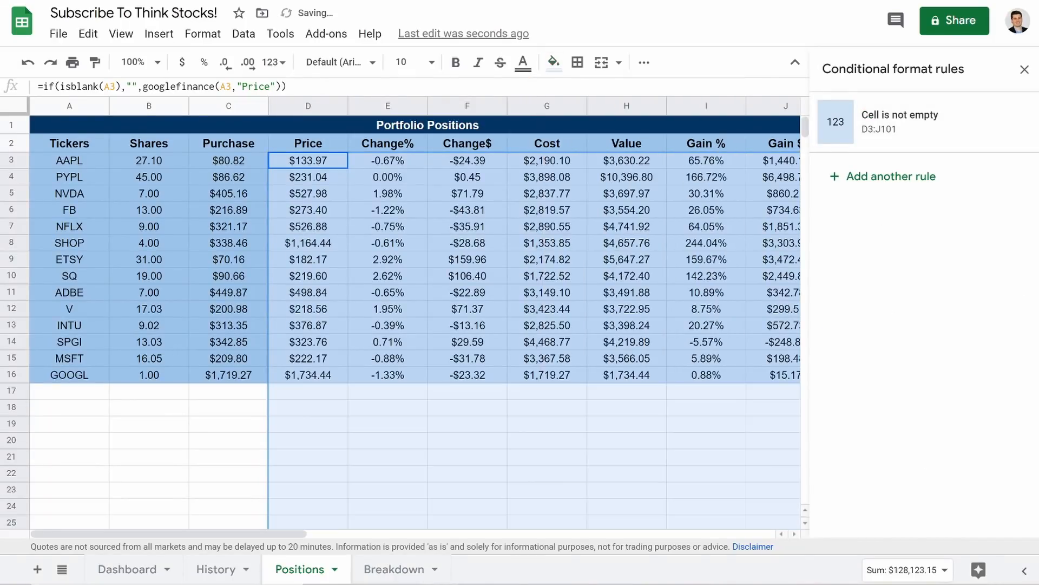
click(1025, 70)
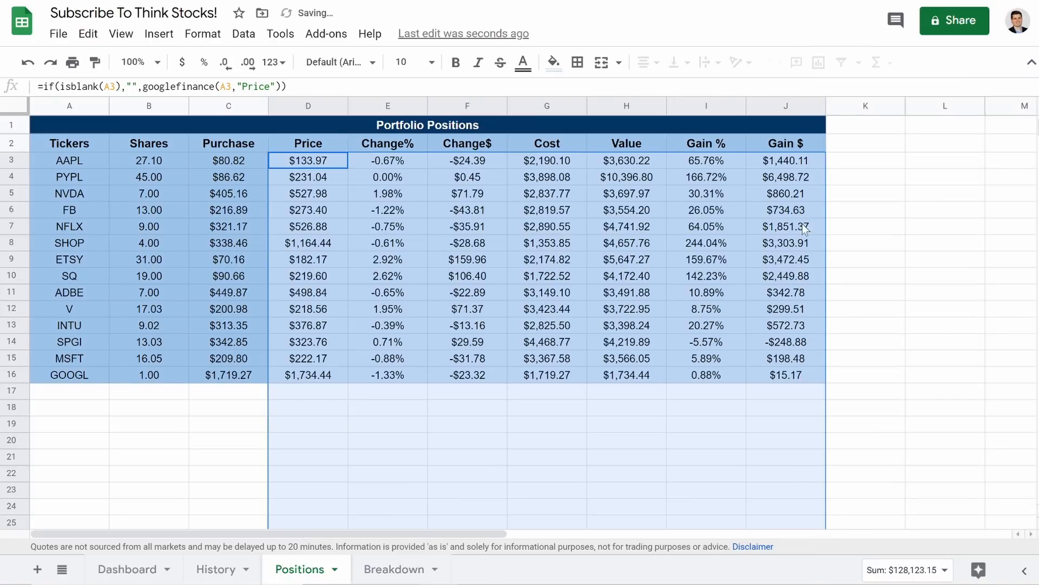
click(502, 415)
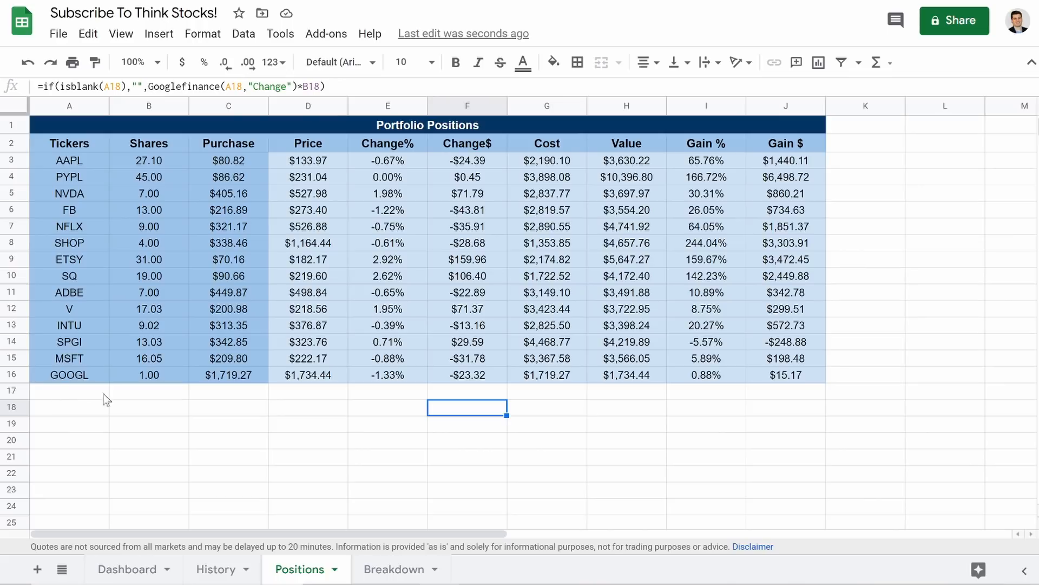
- Log a test Buy of 10 TGT shares at 200 in row 178 of the History sheet, and check its row in Positions
click(215, 571)
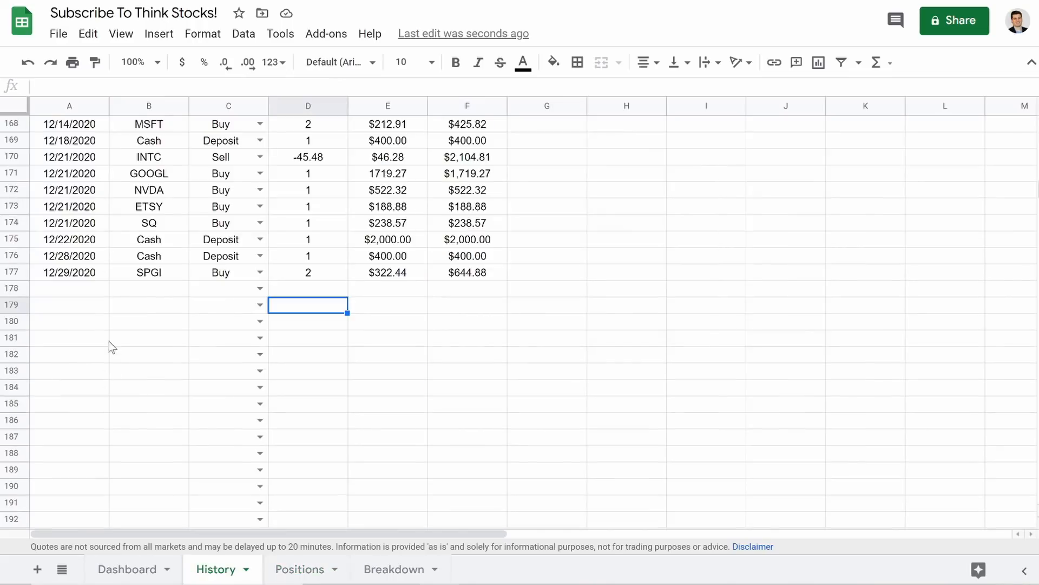
click(145, 287)
text(TGT)
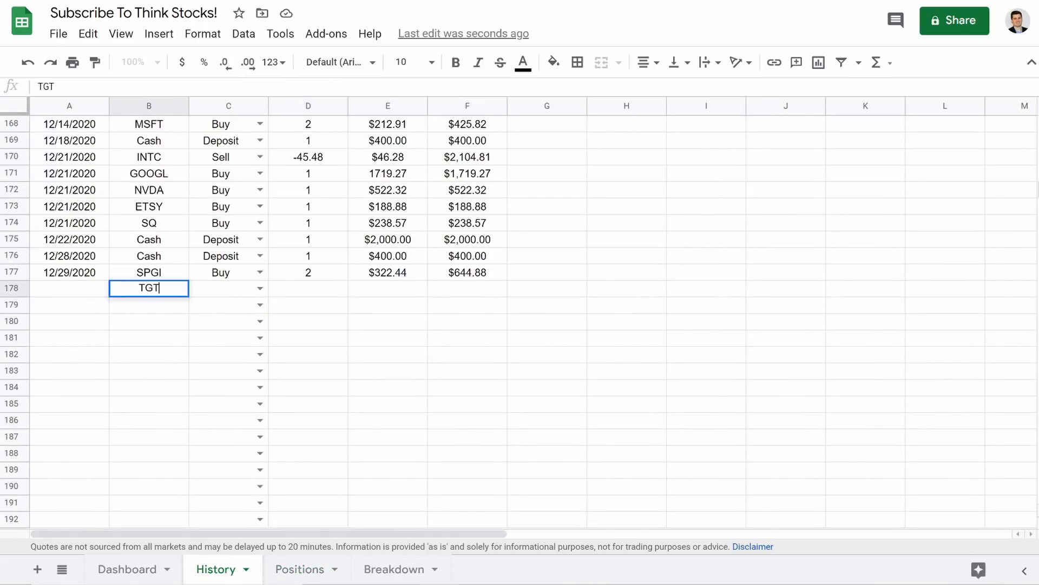
key(Tab)
text(Bu)
key(Tab)
text(10)
key(Tab)
text(200)
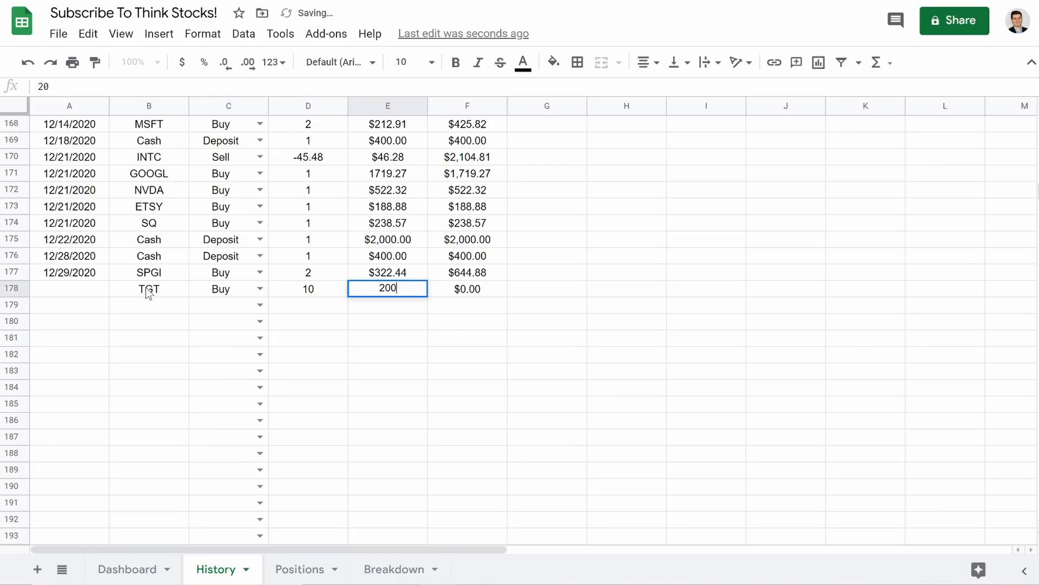
key(Return)
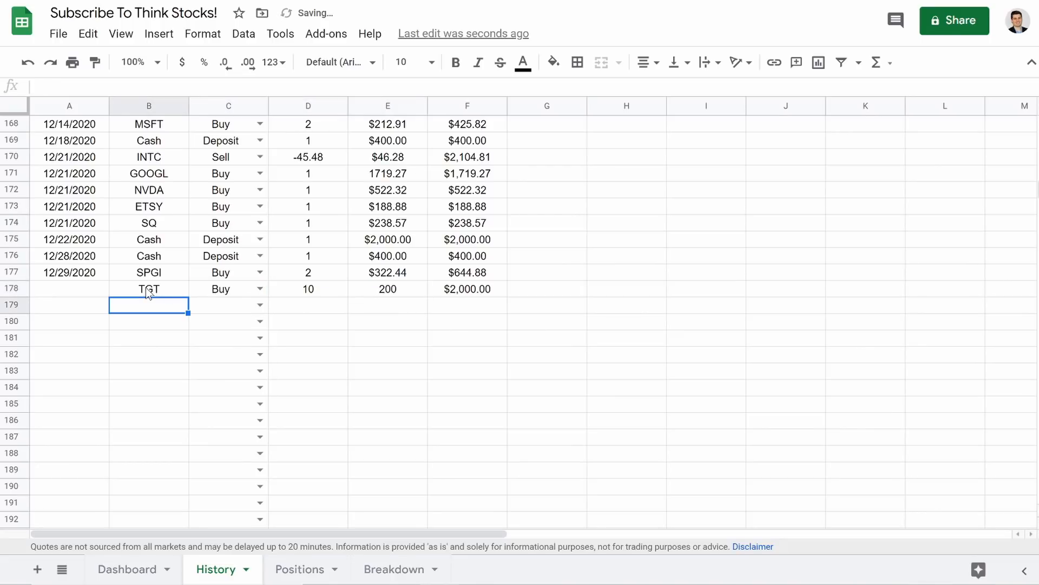
click(324, 573)
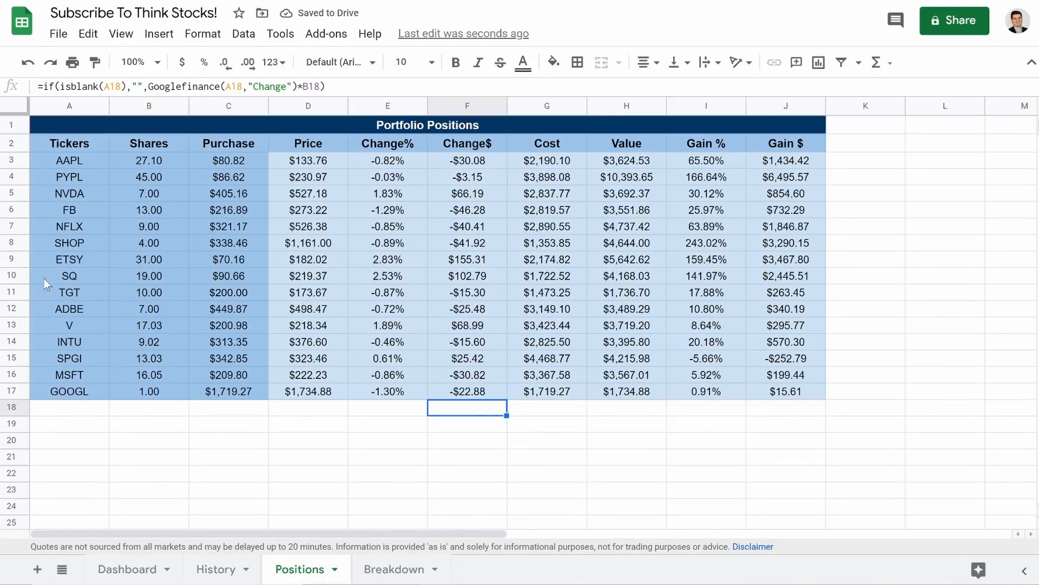
click(22, 295)
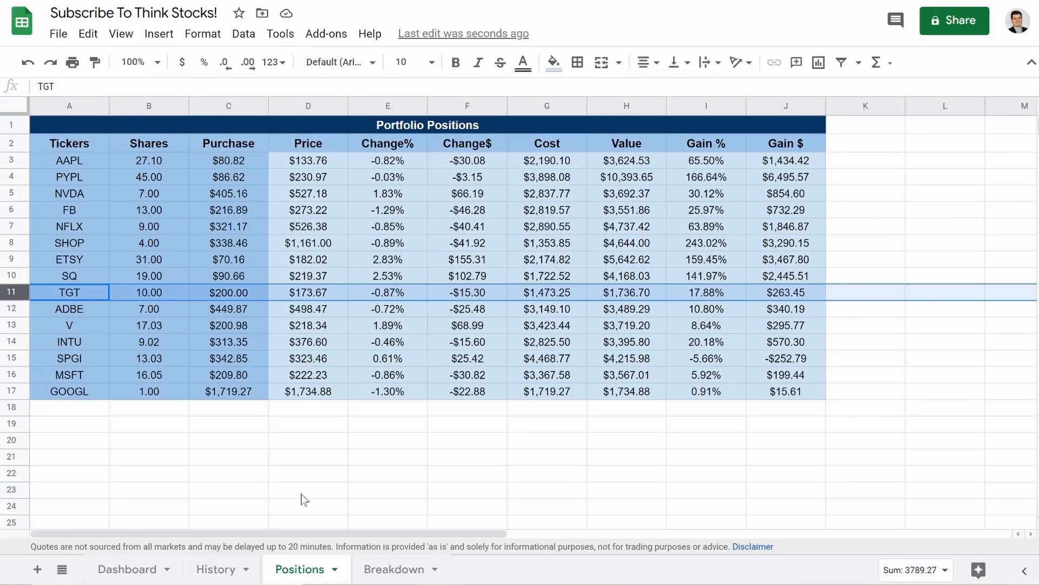
- Add a TGT Sell entry of -10 shares in row 179 of the History sheet
click(234, 567)
click(138, 289)
click(160, 310)
text(TGT)
key(Tab)
text(se)
key(Tab)
text(100)
key(BackSpace)
key(BackSpace)
key(BackSpace)
text(-10)
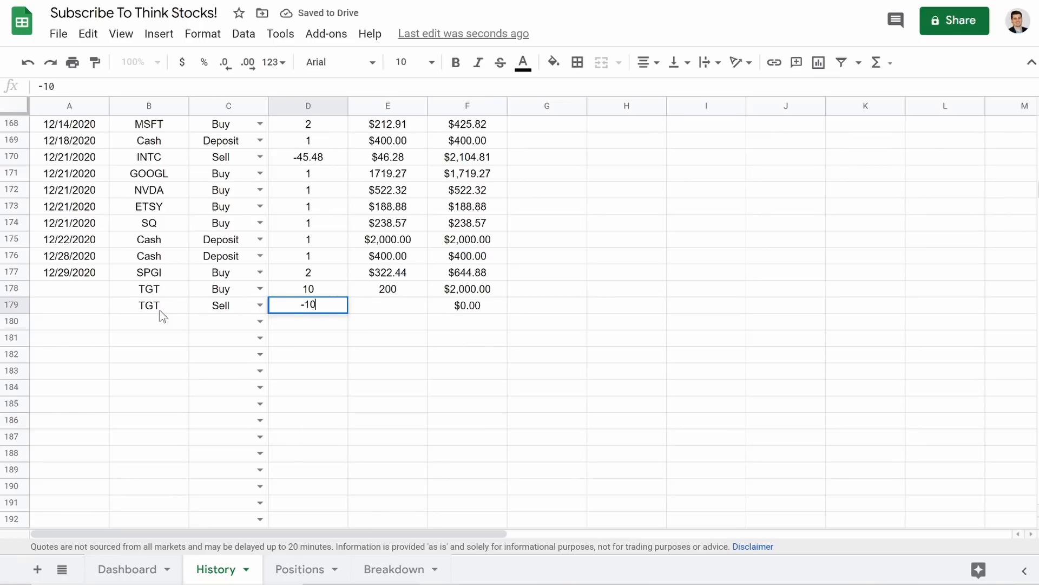
- Set the TGT sale price to 210 and check the Positions table for the sold ticker
click(387, 311)
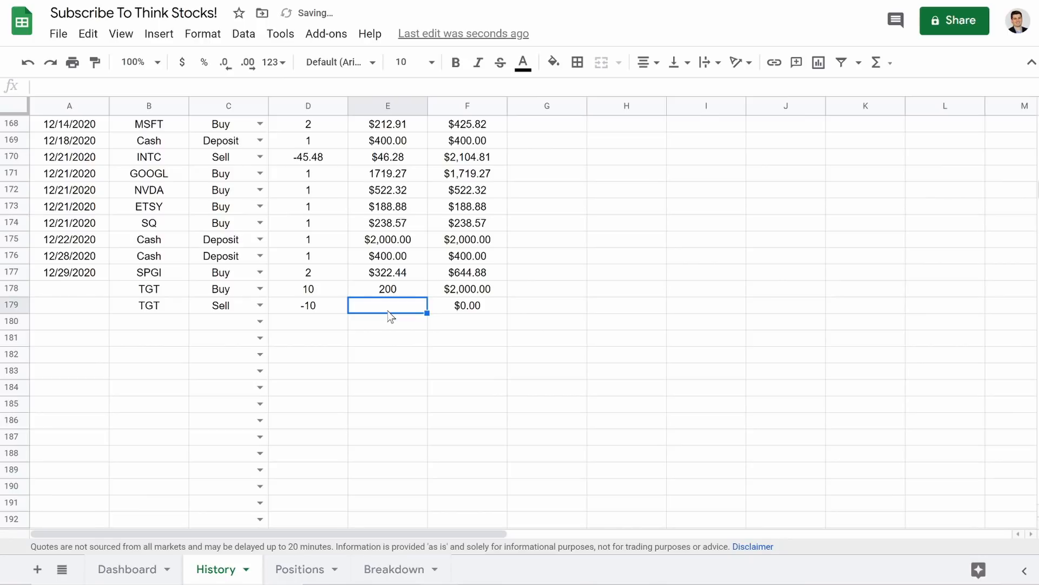
text(210)
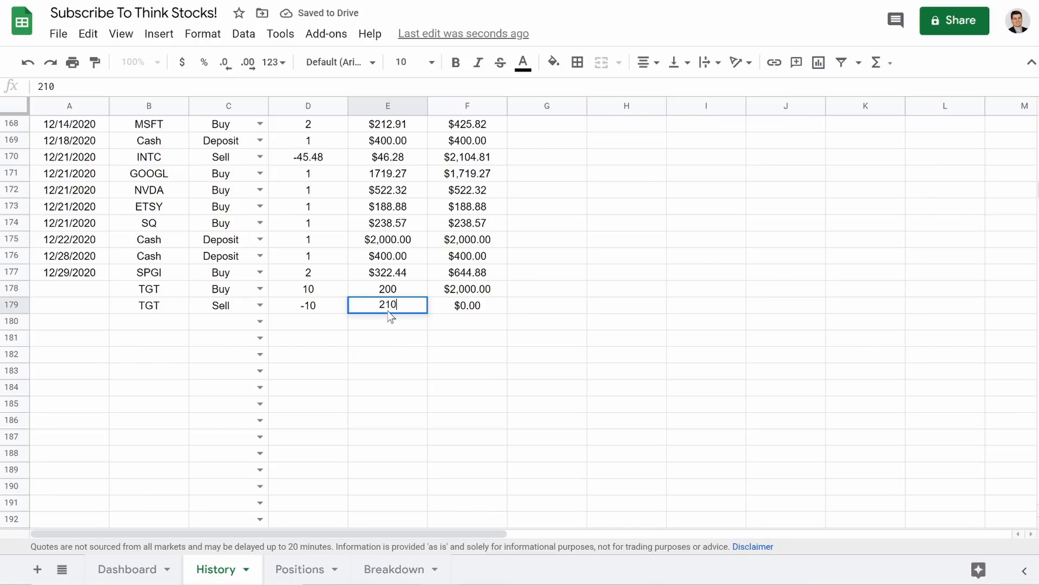
key(Return)
click(301, 574)
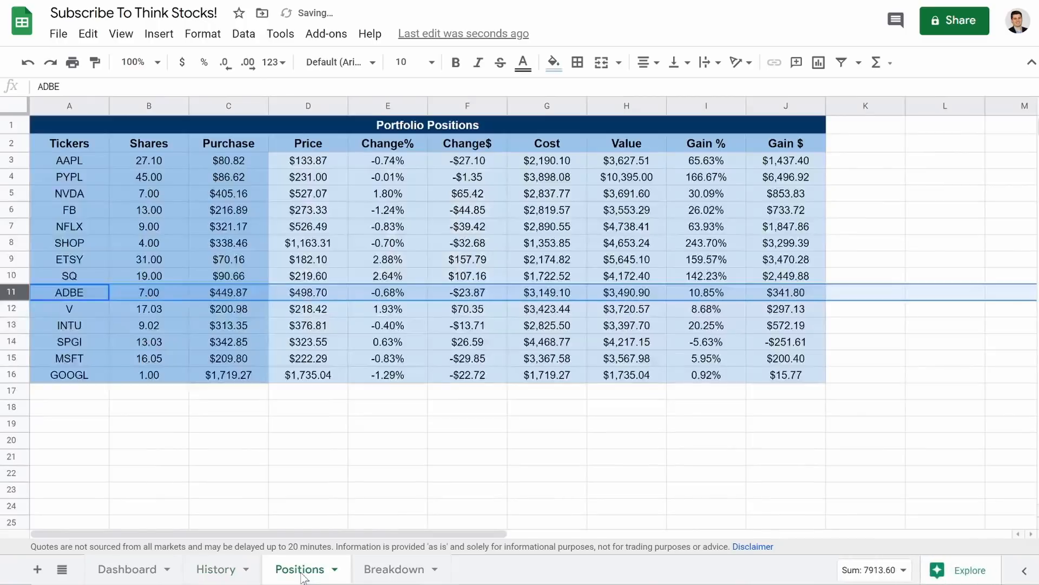
click(41, 379)
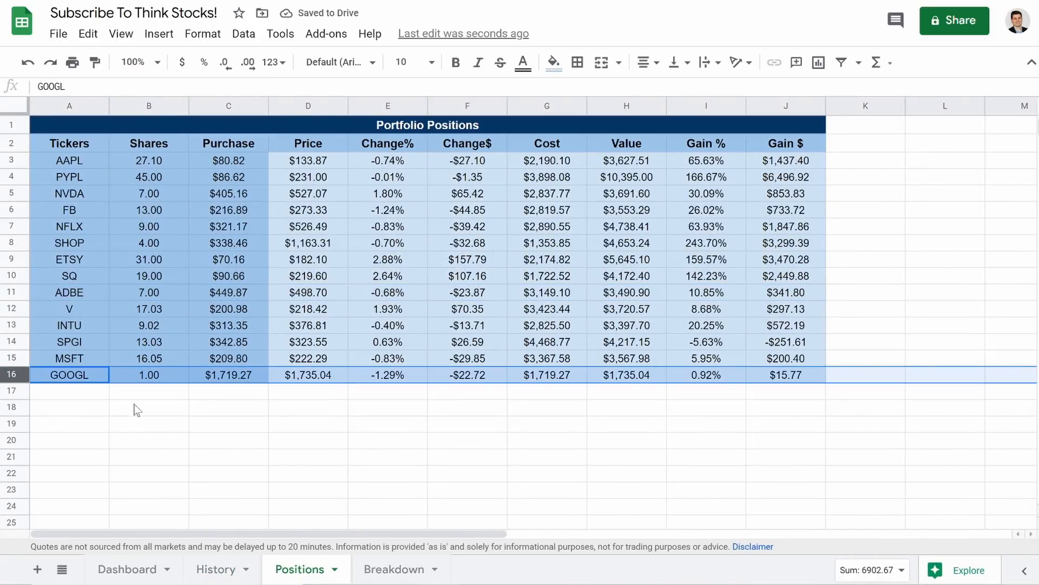
- Clear the share counts, prices and totals of the two TGT test entries in D178:F179 of the History sheet
click(216, 569)
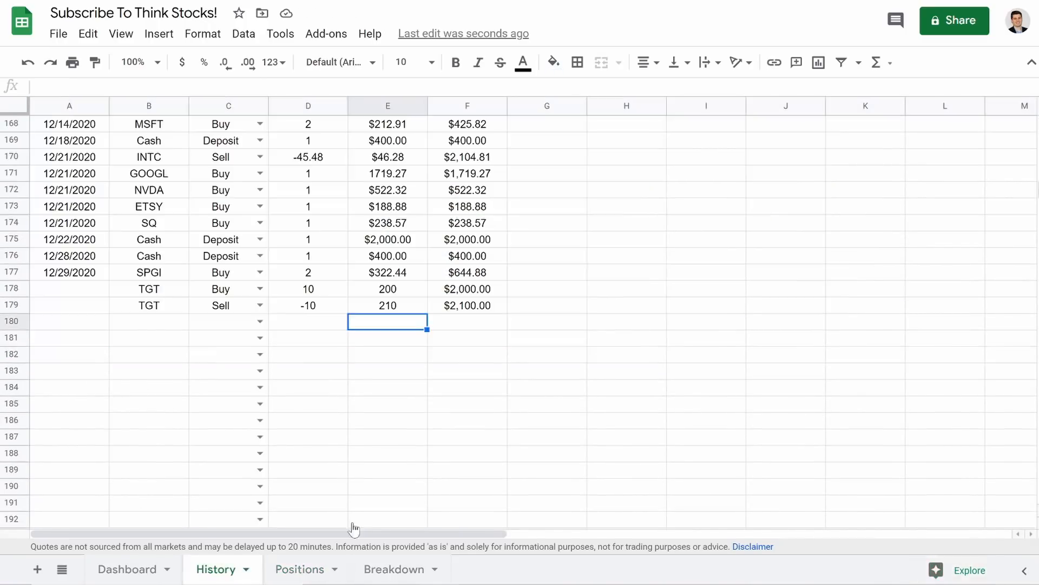
click(310, 312)
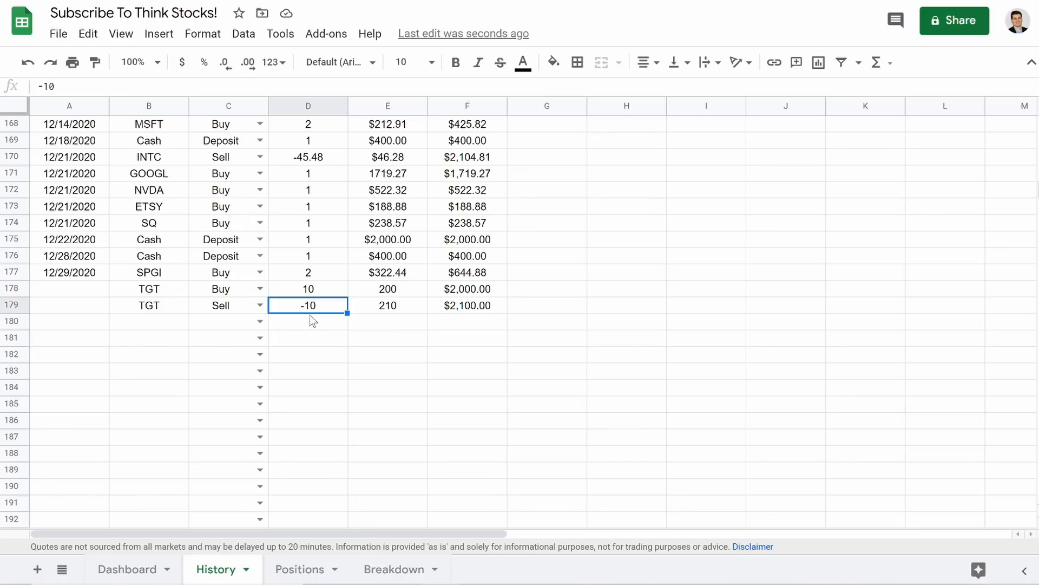
key(Delete)
key(Up)
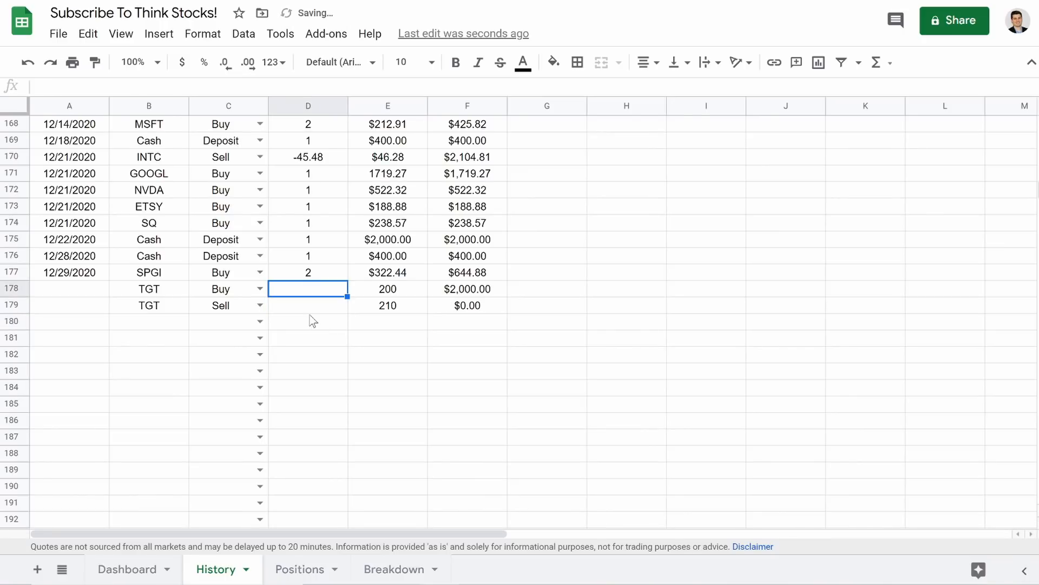
key(Down)
key(Right)
key(Delete)
key(Up)
key(Delete)
key(Right)
key(Delete)
key(Down)
key(Delete)
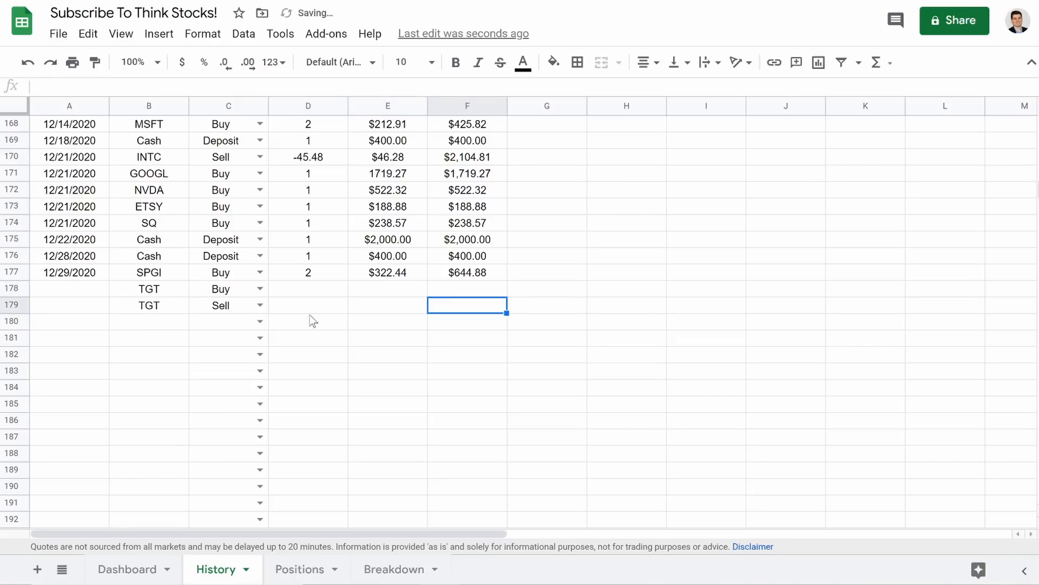
- Clear the tickers and the Buy and Sell types of the TGT test entries in B178:C179
key(Left)
key(Left)
key(Left)
key(Left)
key(Delete)
key(Up)
key(Delete)
key(Right)
key(Down)
key(Delete)
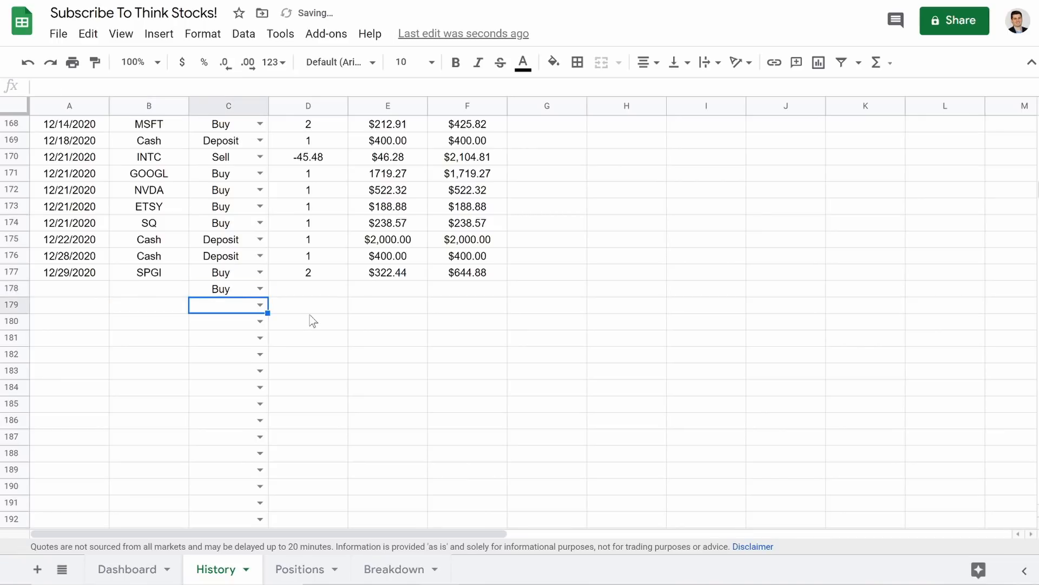
key(Up)
key(Delete)
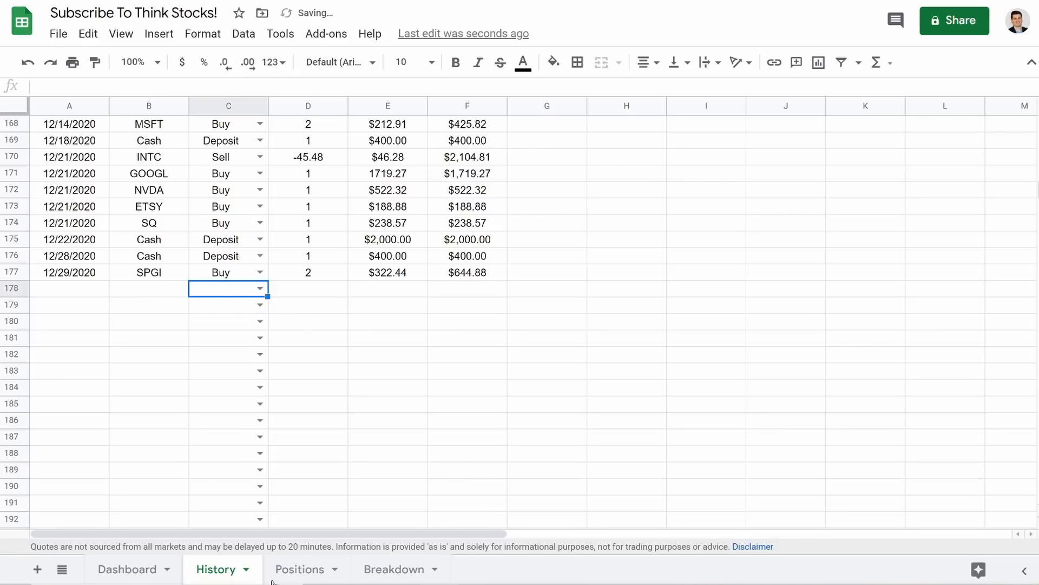
- Examine the text colors of the change and gain columns in the Positions sheet of the Master Portfolio Tracker
click(292, 568)
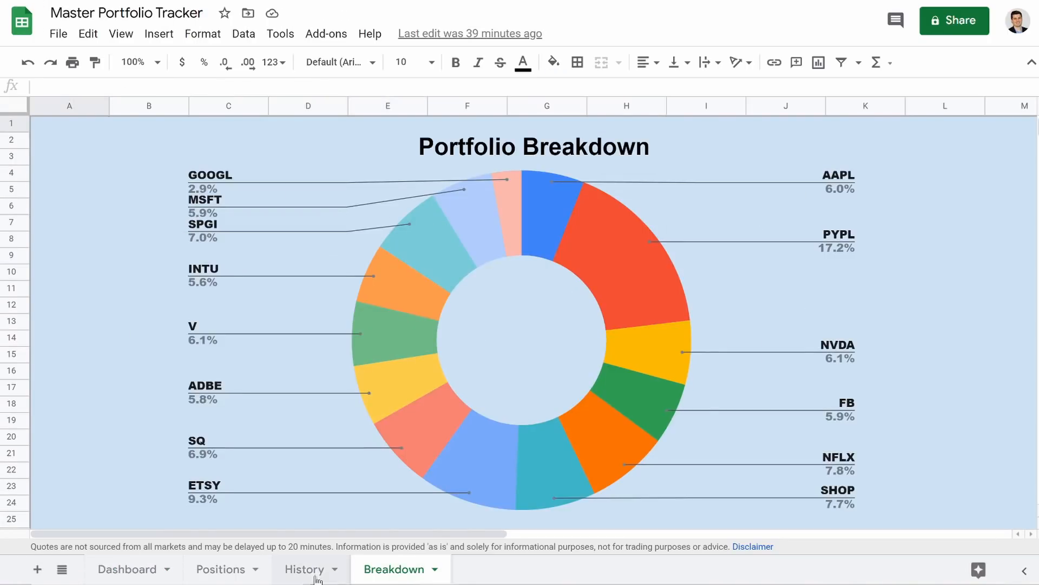
click(302, 569)
click(231, 571)
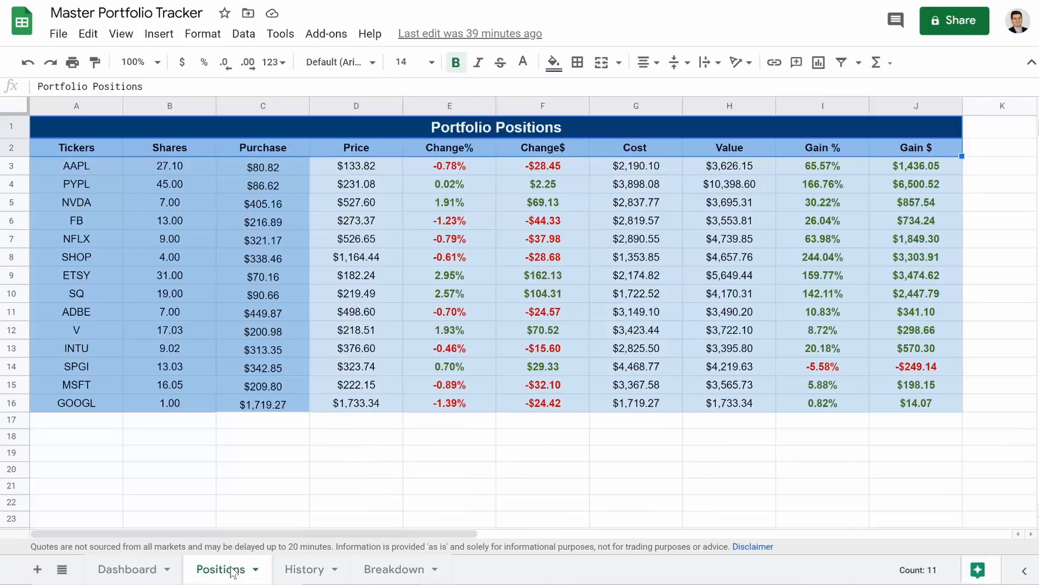
click(456, 172)
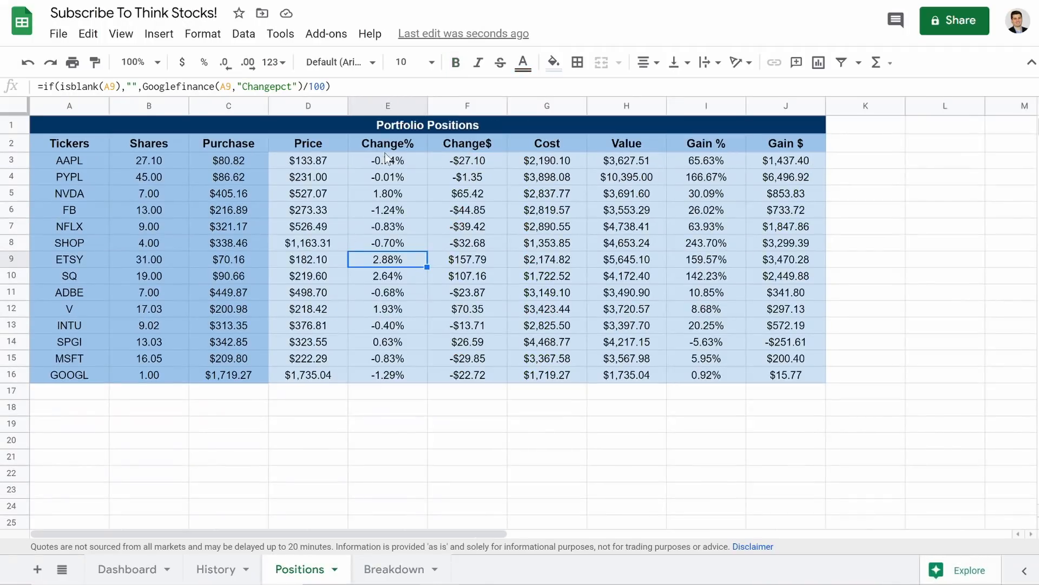
- Start a conditional format rule for column E, Change%, with bold dark green text and no fill
click(388, 104)
right_click(388, 104)
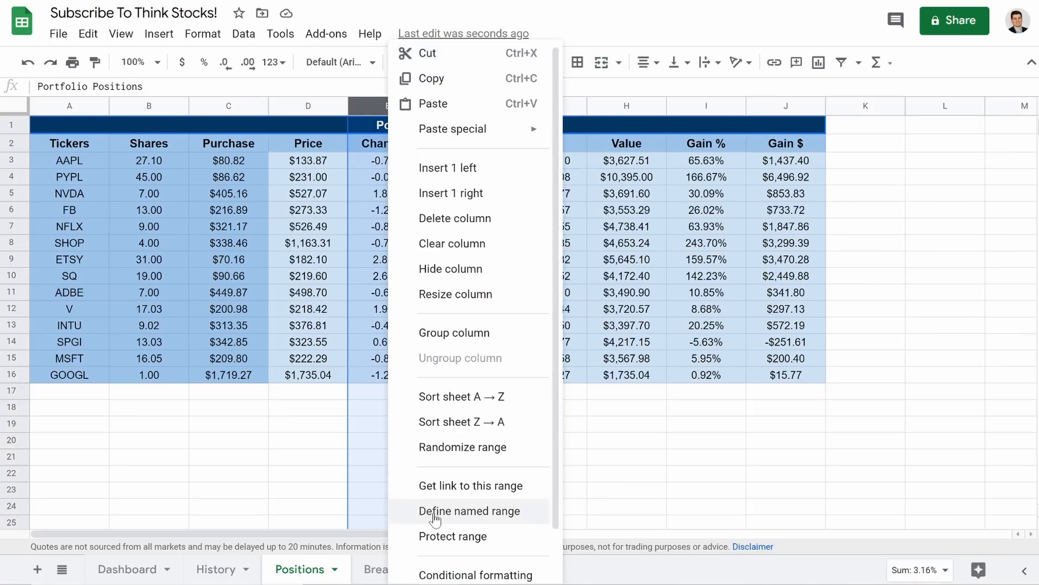
scroll(450, 517, down, 1)
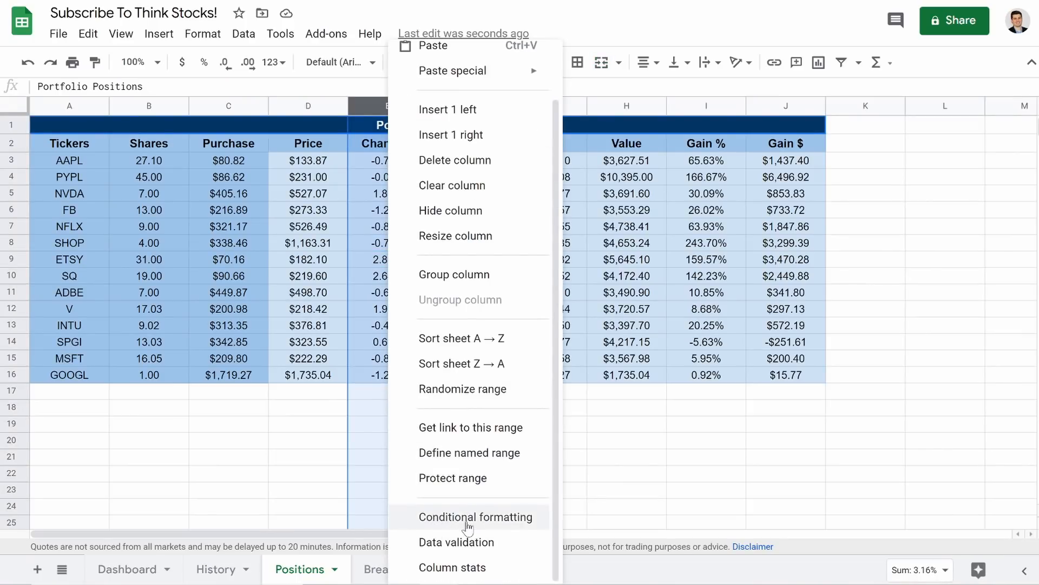
click(468, 522)
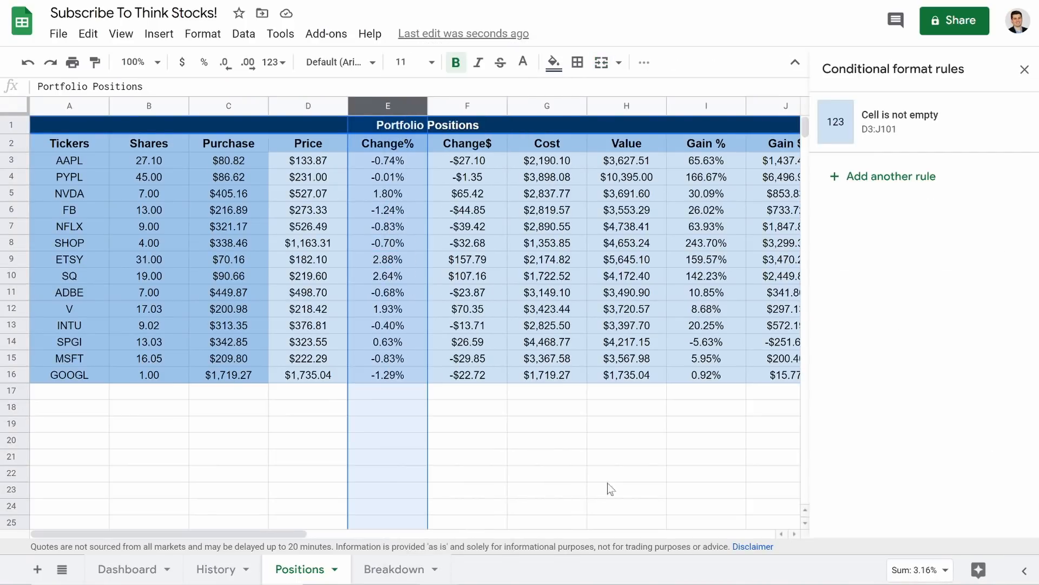
click(892, 182)
click(961, 368)
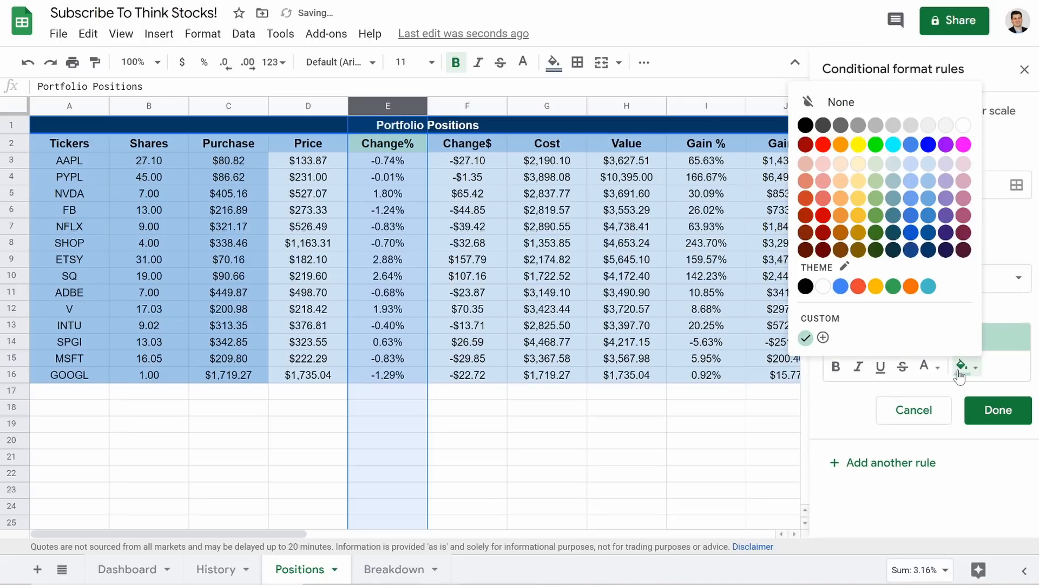
click(876, 232)
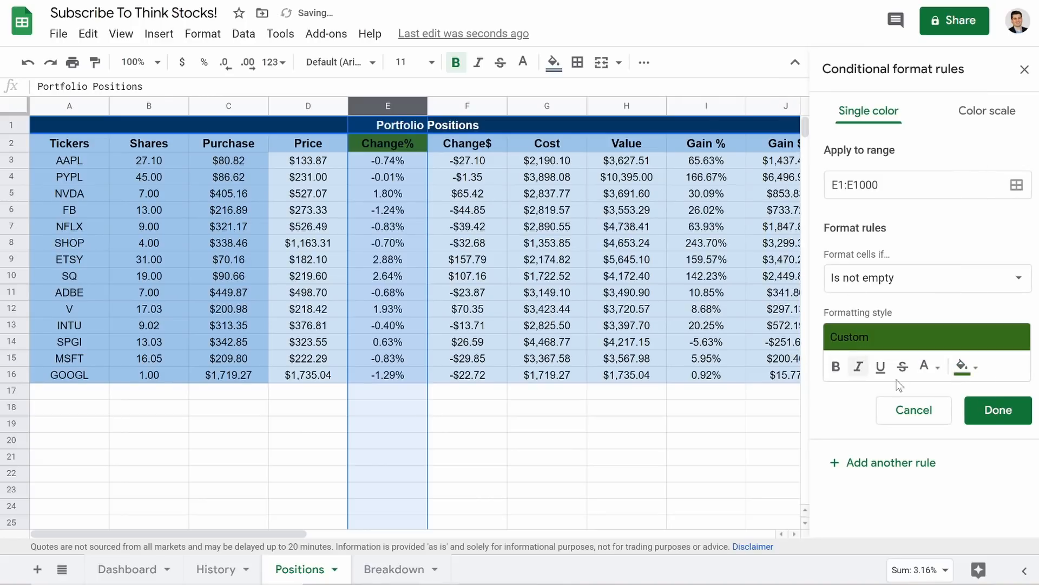
click(961, 368)
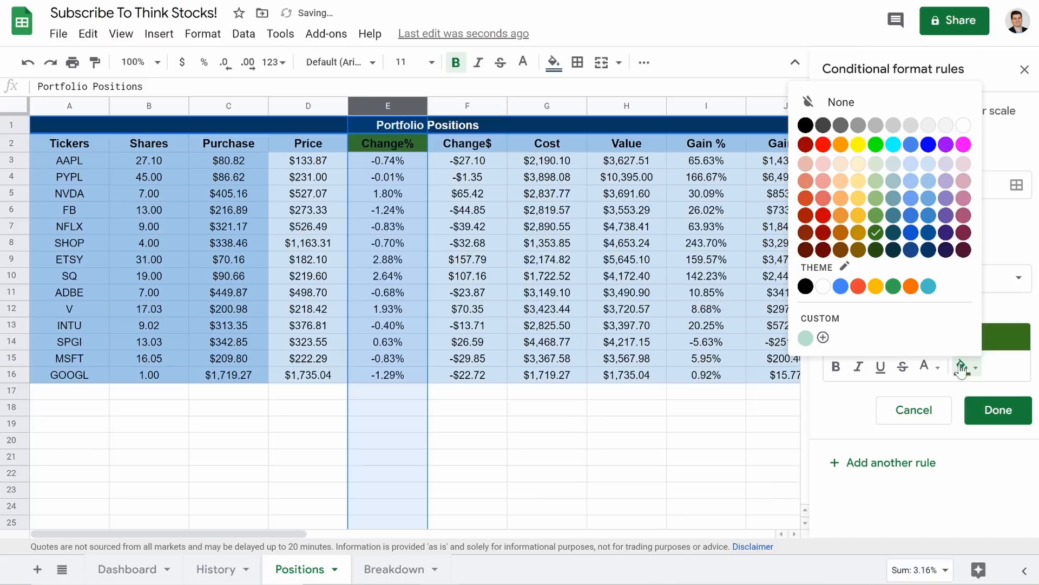
click(927, 366)
click(842, 234)
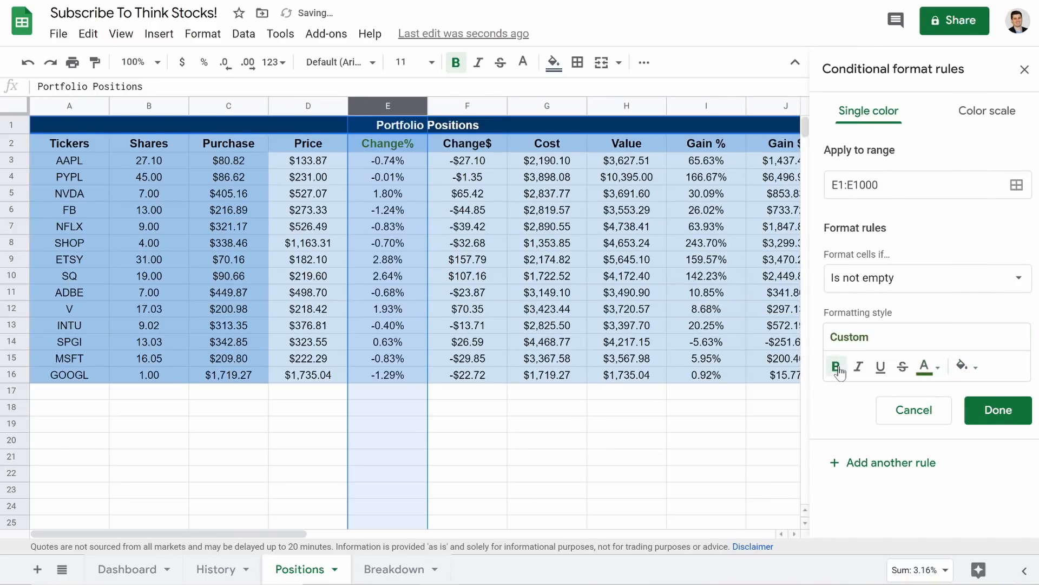
- Set the Change% rule's condition to greater than 0 and save the rule
click(880, 277)
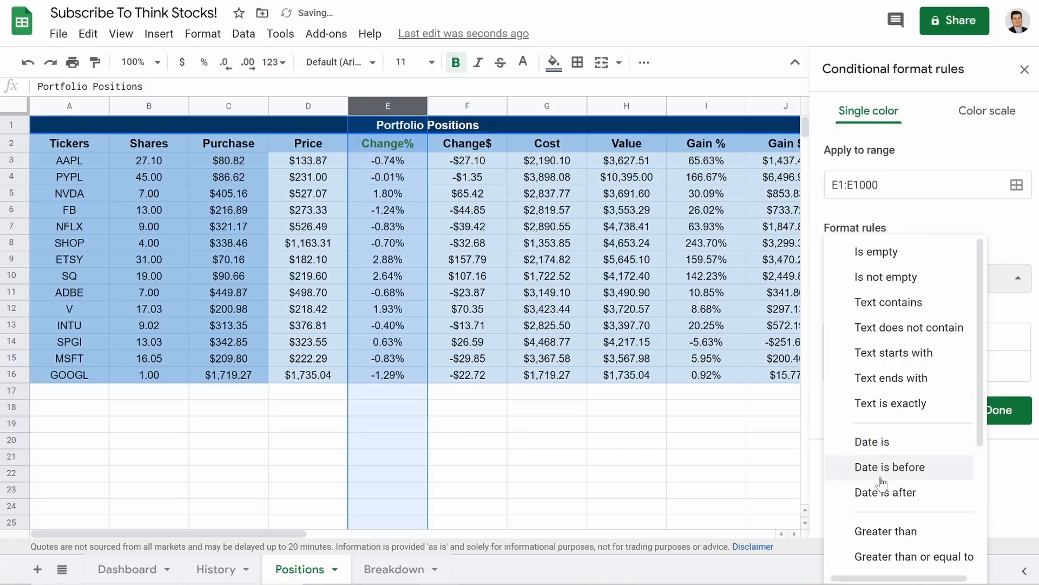
click(890, 533)
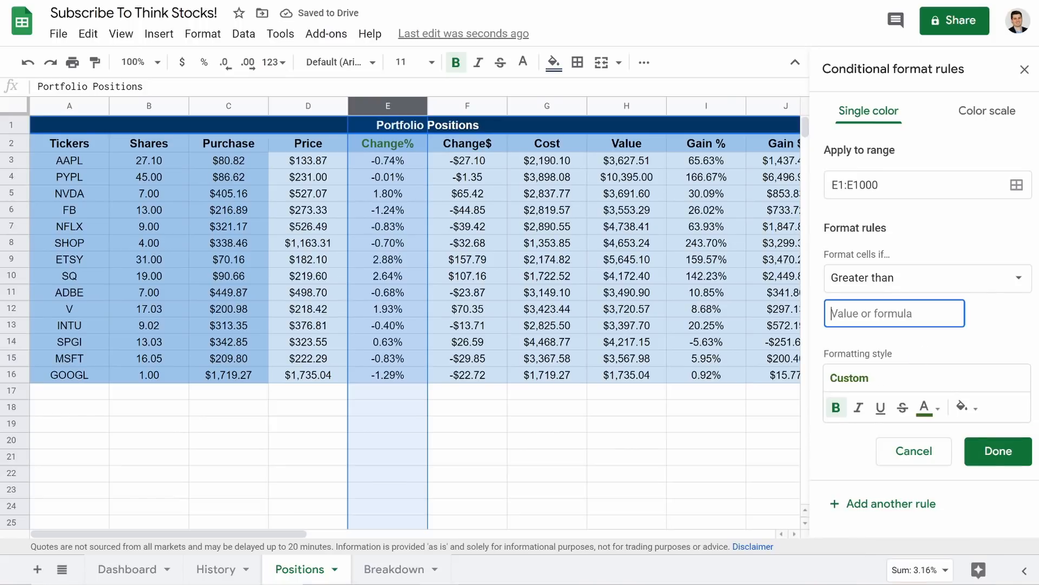
text(0)
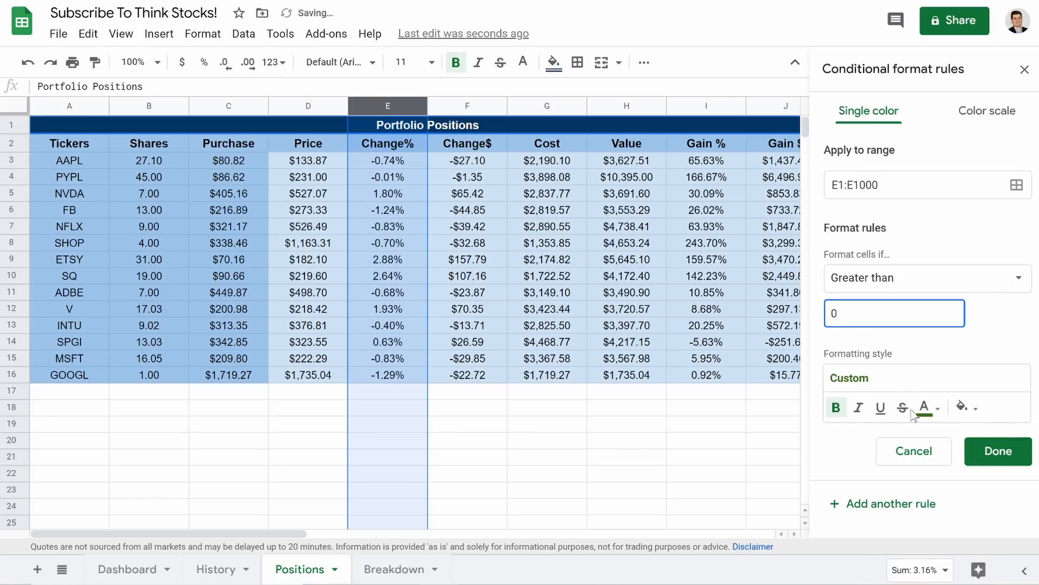
click(987, 456)
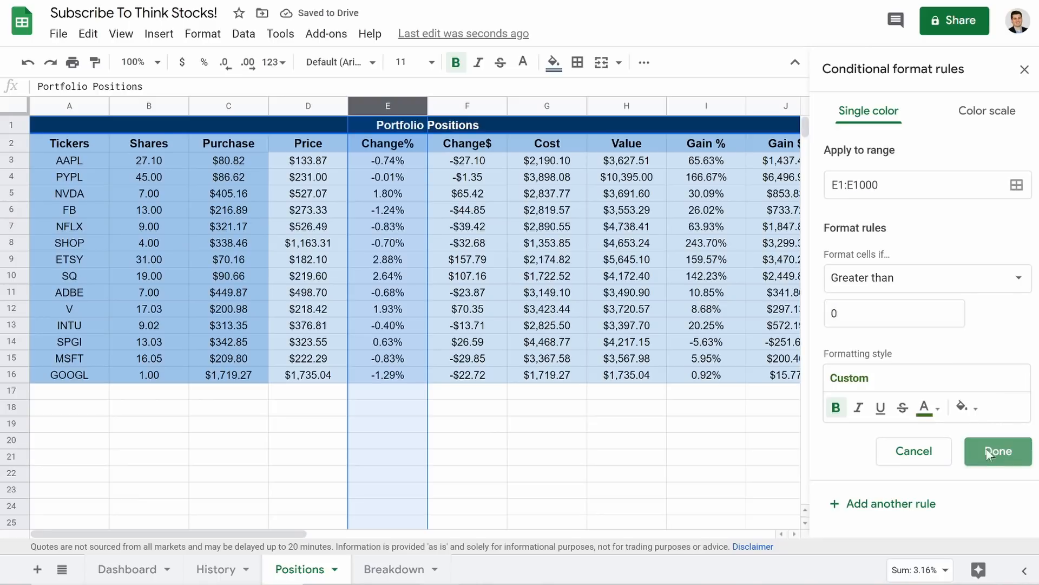
- Give the greater-than-0 rule for Change% the palest blue fill and save it
drag(813, 180, 802, 108)
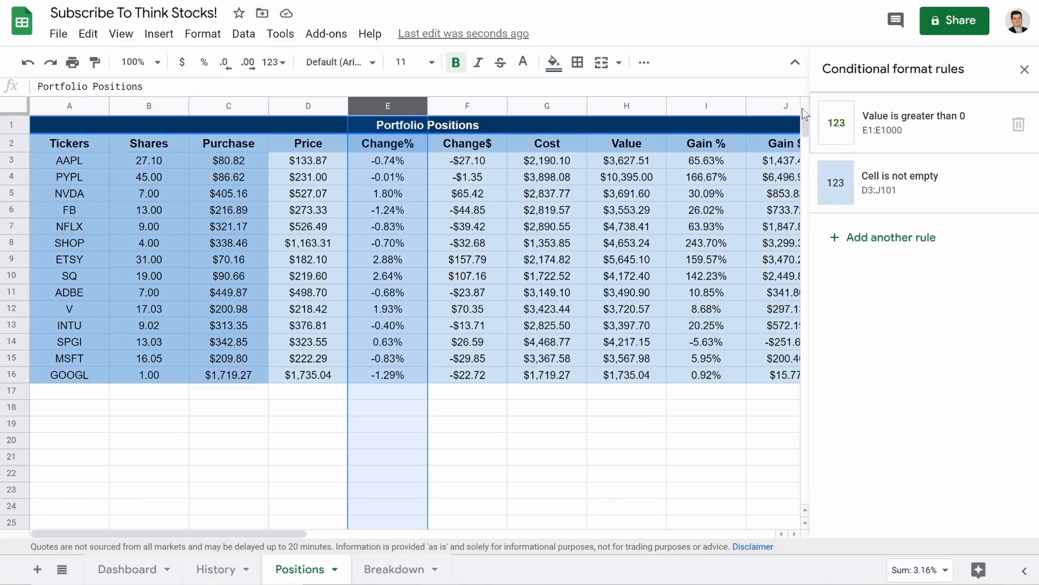
click(881, 118)
click(962, 407)
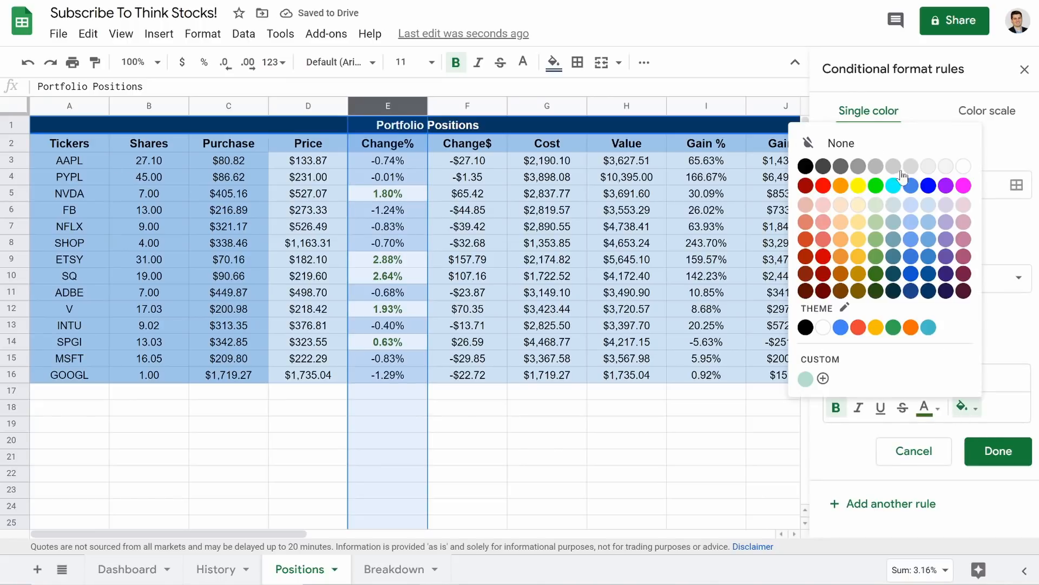
click(931, 212)
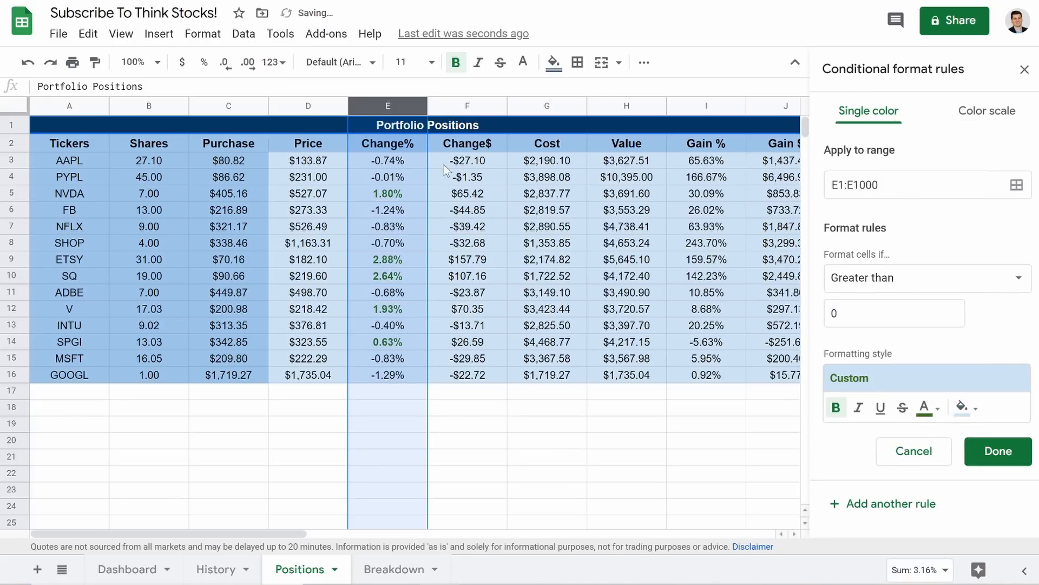
click(999, 464)
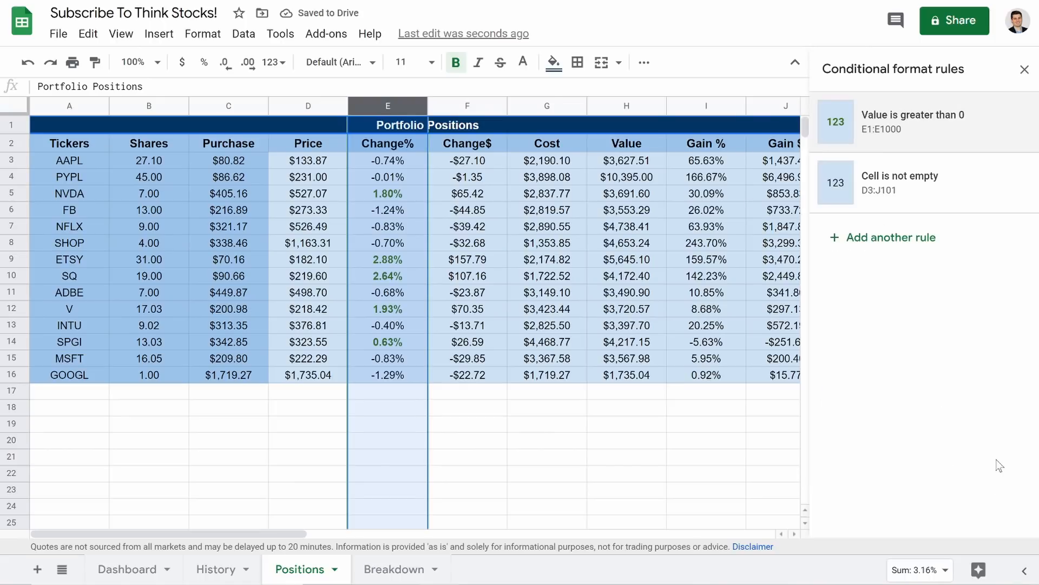
- Start another conditional format rule for column E, Change%, with bold dark red text and the palest blue fill
click(834, 239)
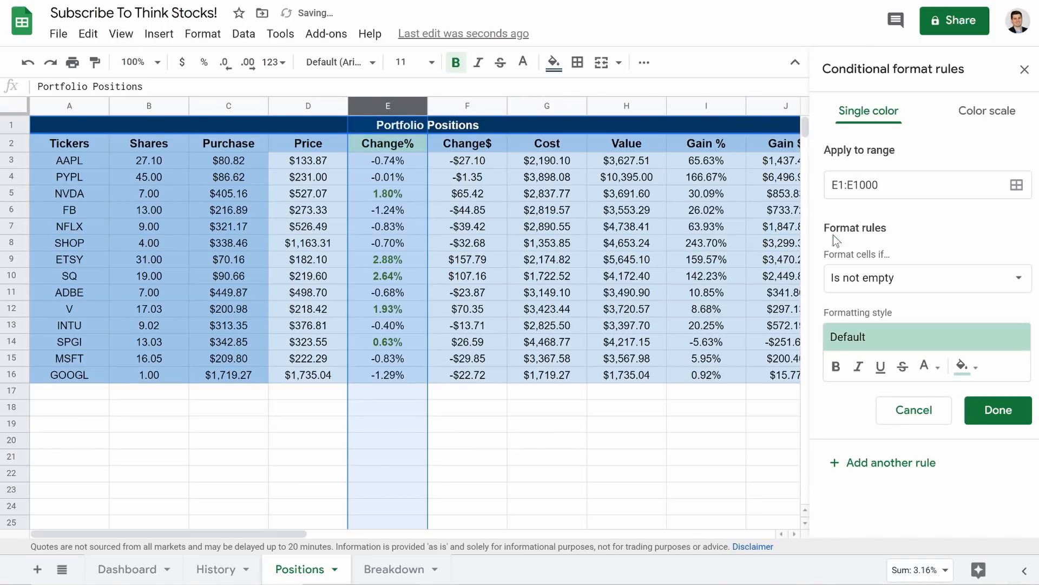
click(927, 368)
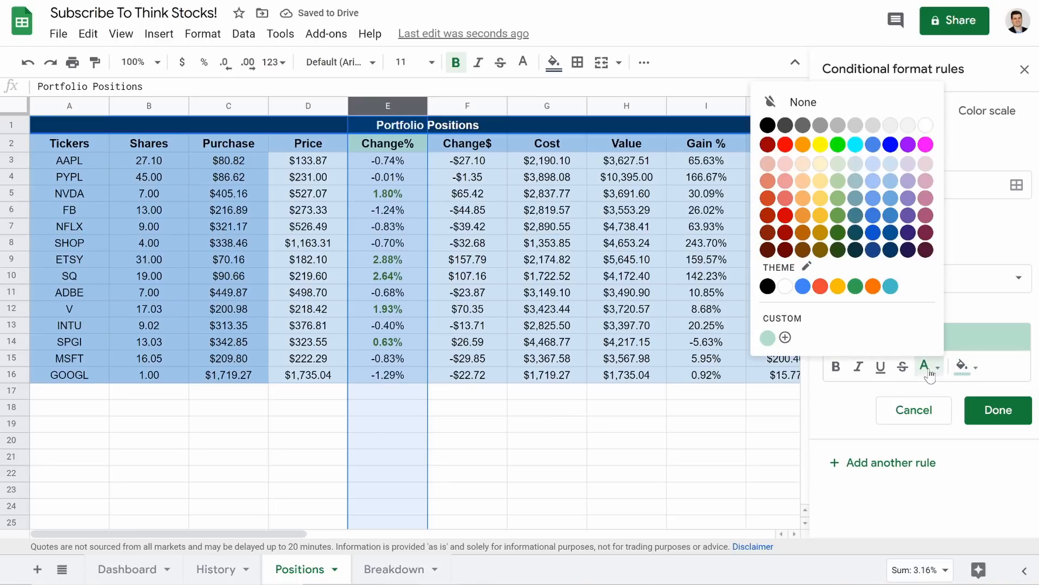
click(785, 232)
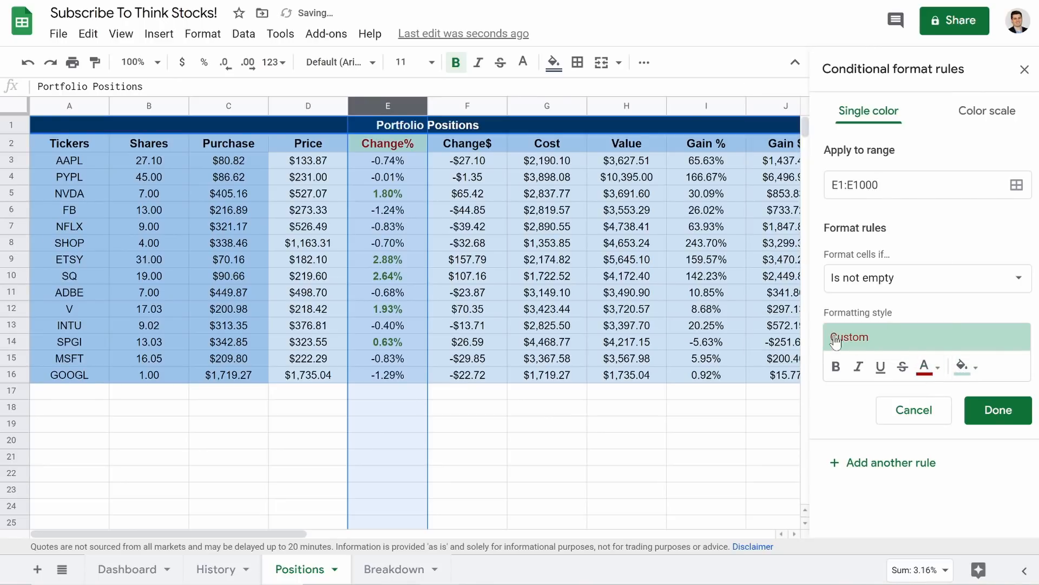
click(837, 369)
click(962, 368)
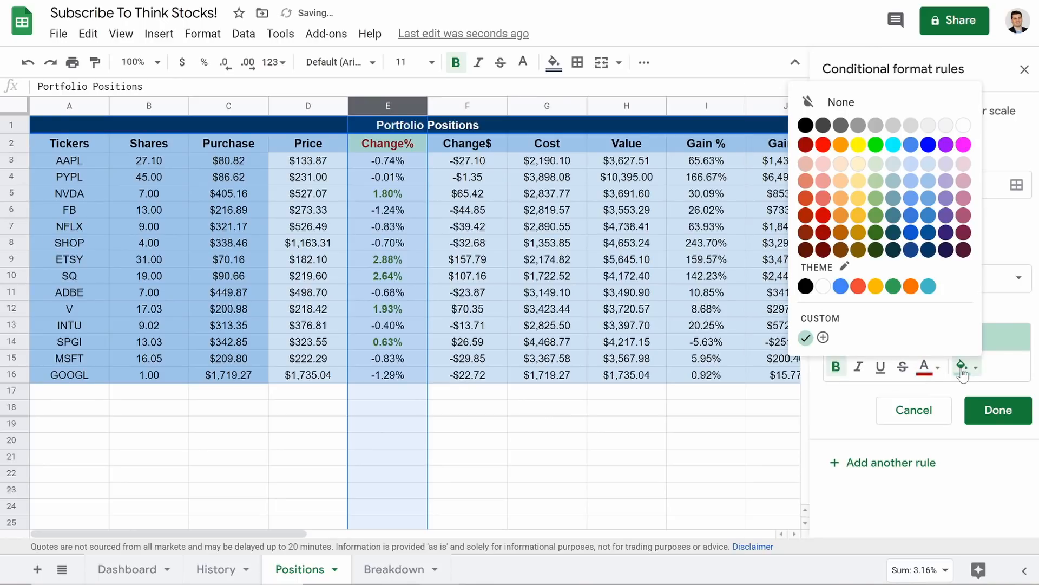
click(928, 163)
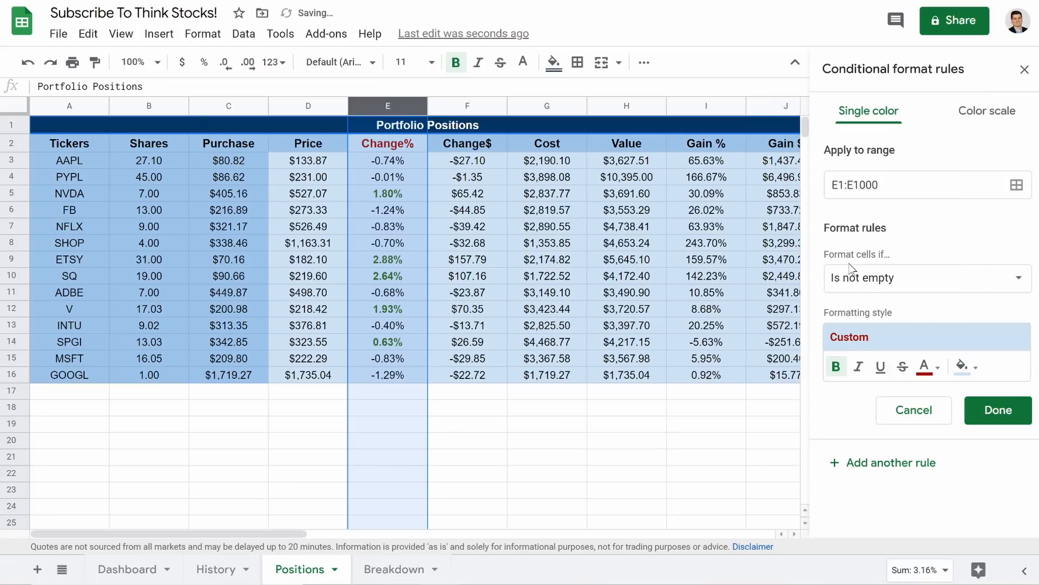
- Set the dark red Change% rule's condition to less than 0, save it, and close the conditional format rules
click(870, 283)
scroll(861, 449, down, 1)
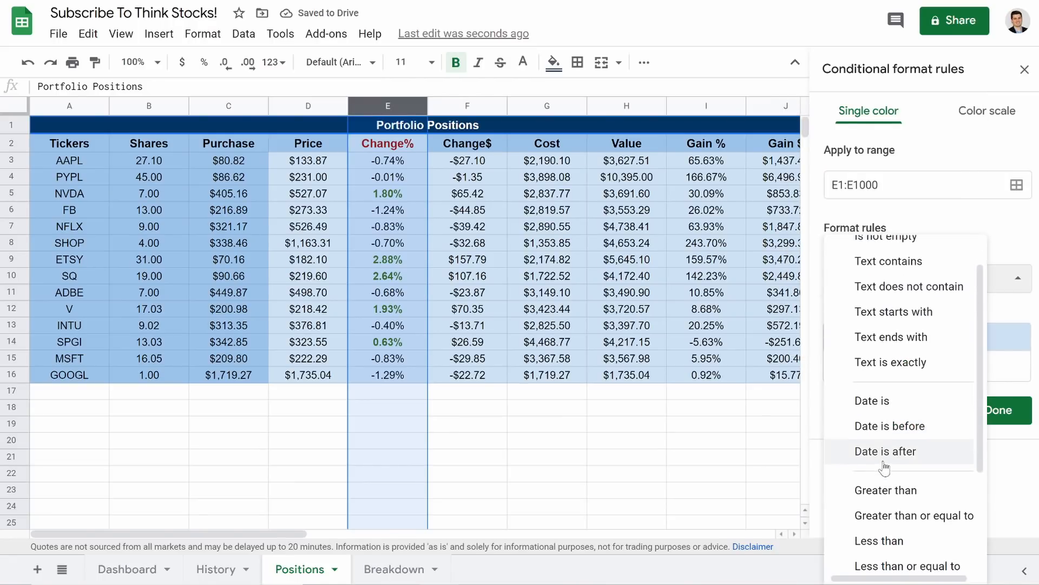
click(863, 538)
click(872, 317)
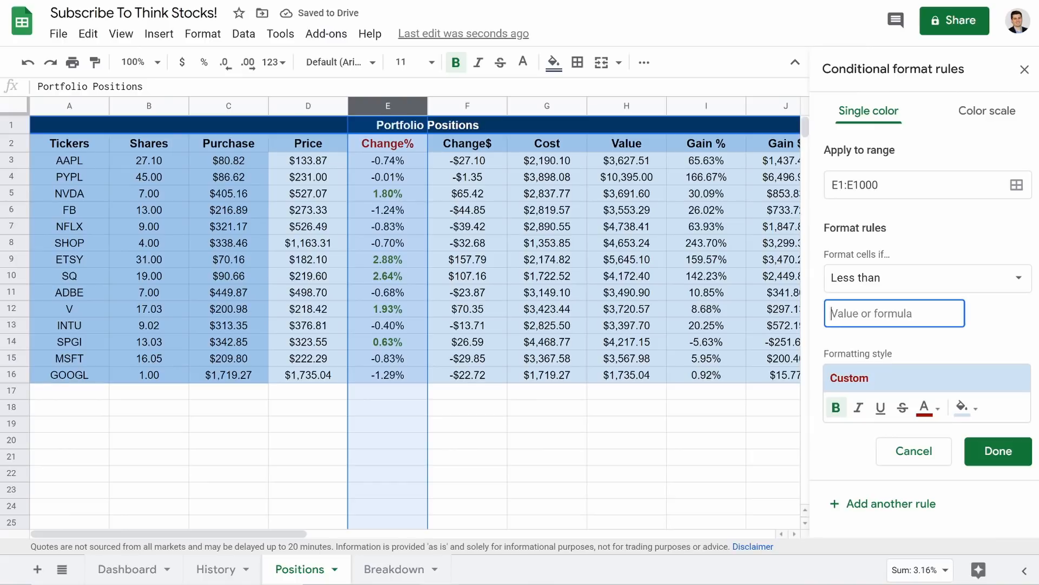
text(0)
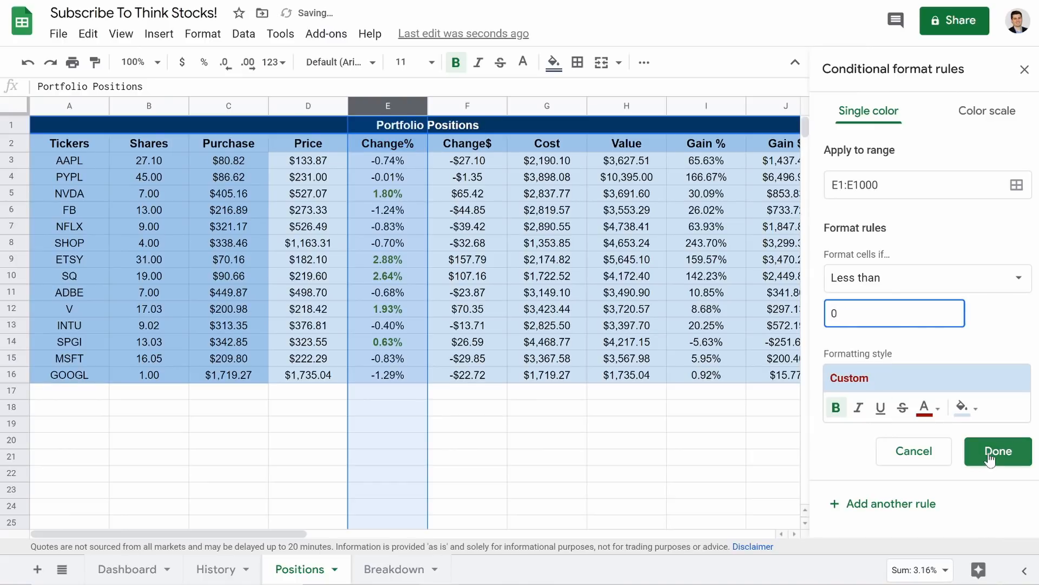
click(990, 456)
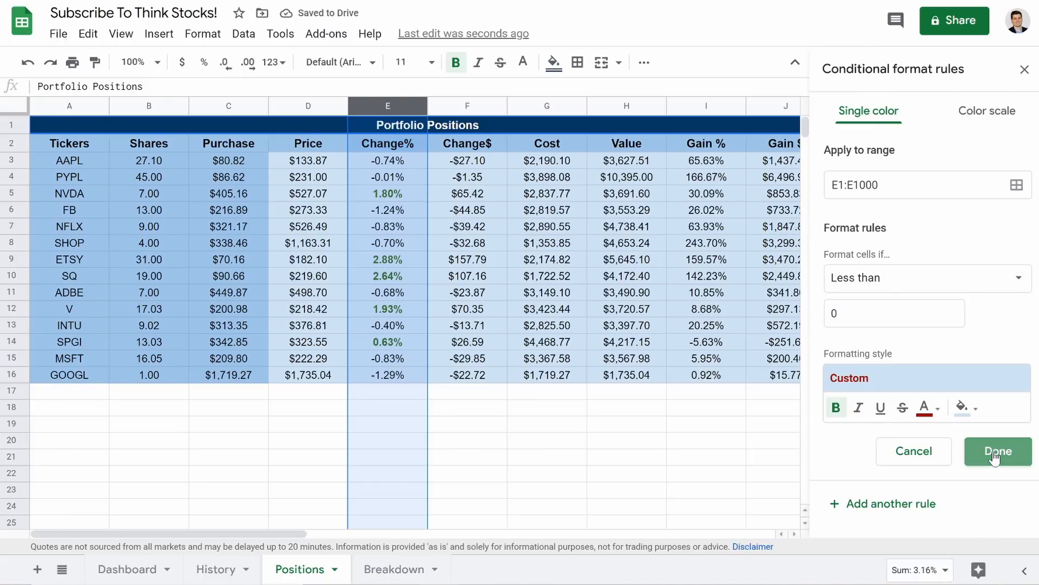
drag(821, 238, 822, 123)
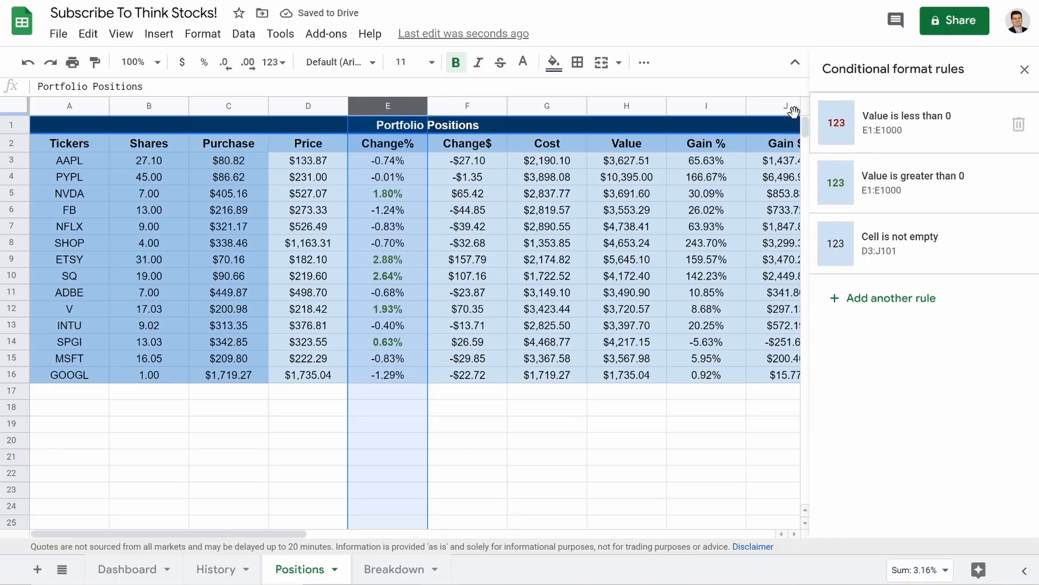
click(490, 407)
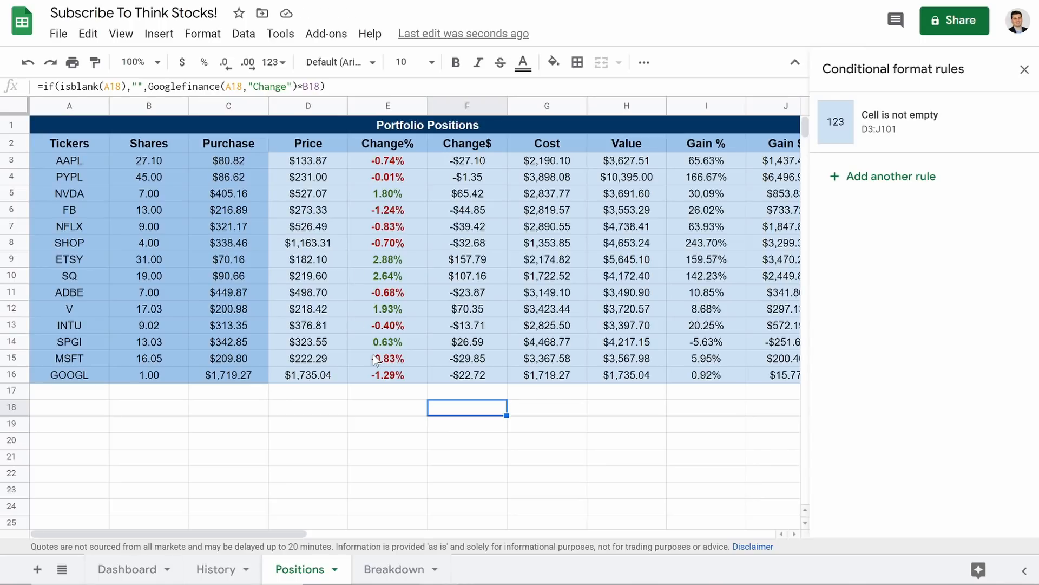
click(1025, 69)
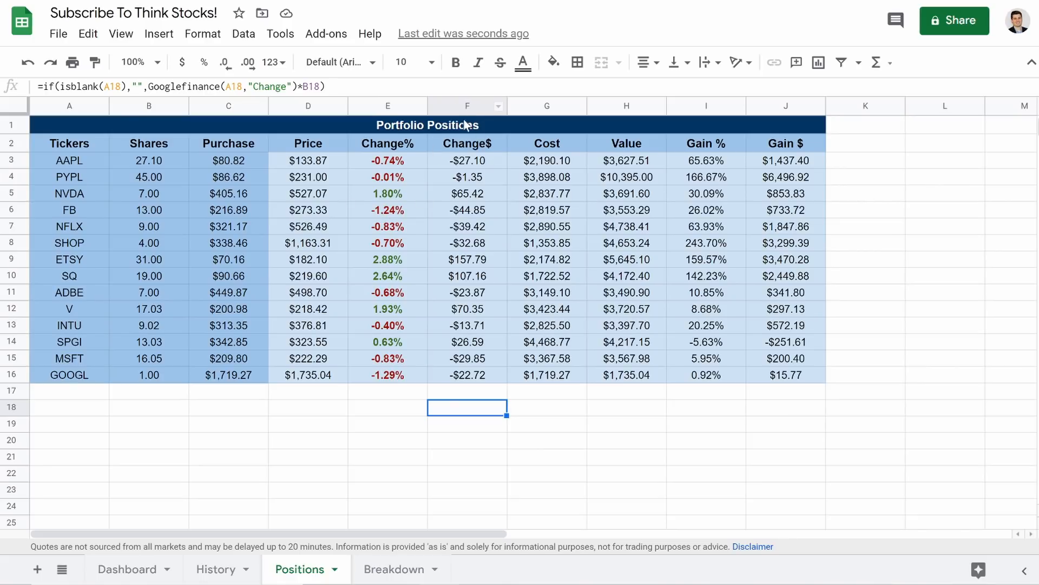
drag(472, 198, 468, 276)
drag(737, 197, 720, 274)
drag(809, 202, 819, 287)
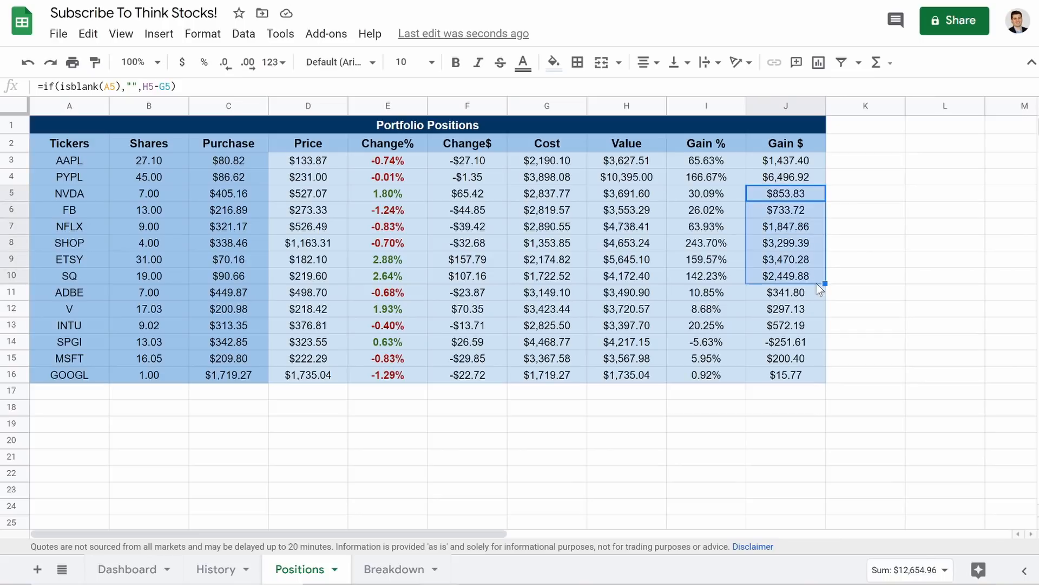
click(698, 425)
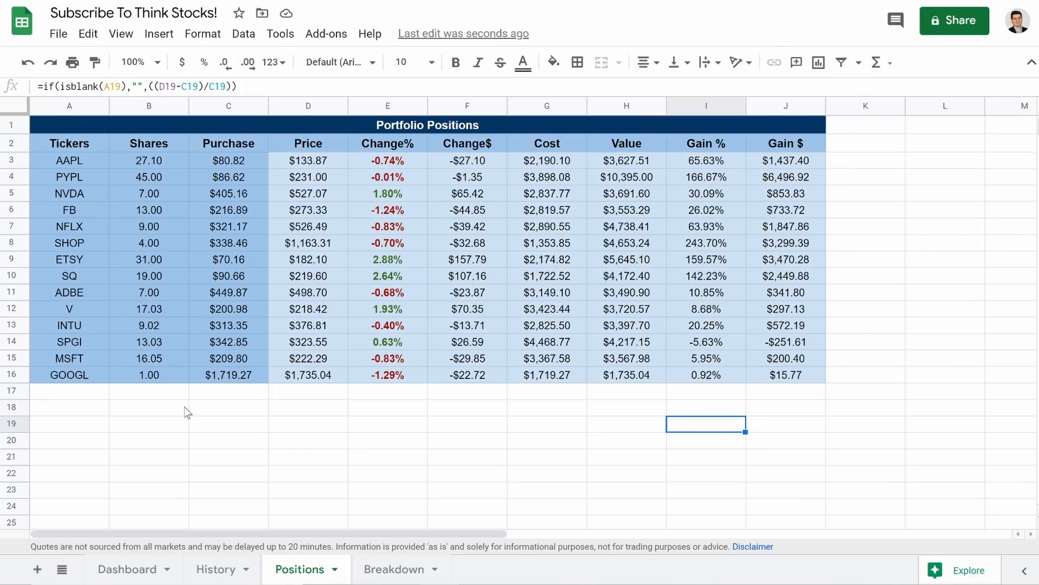
- Freeze the top two rows of the History sheet, the Transactions title and column headers, and check them against the transaction list
click(222, 568)
scroll(313, 292, up, 20)
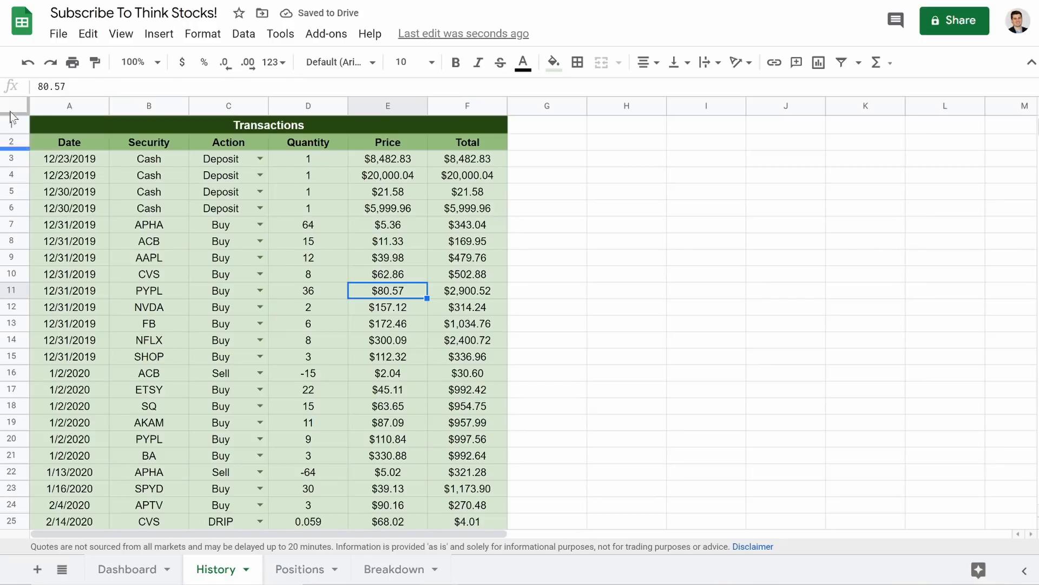
drag(19, 114, 19, 151)
click(202, 278)
scroll(166, 357, down, 20)
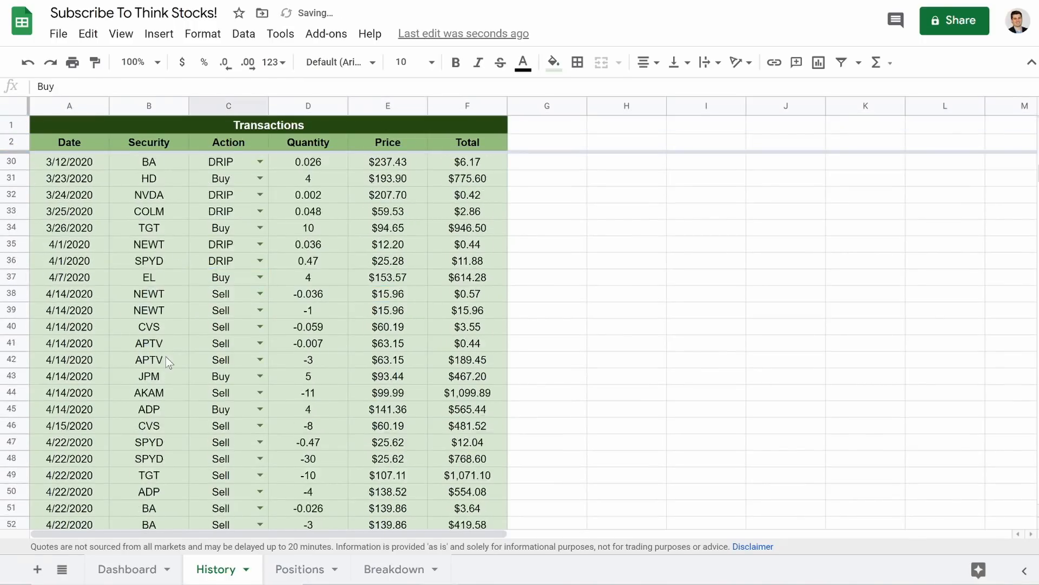
scroll(165, 357, up, 20)
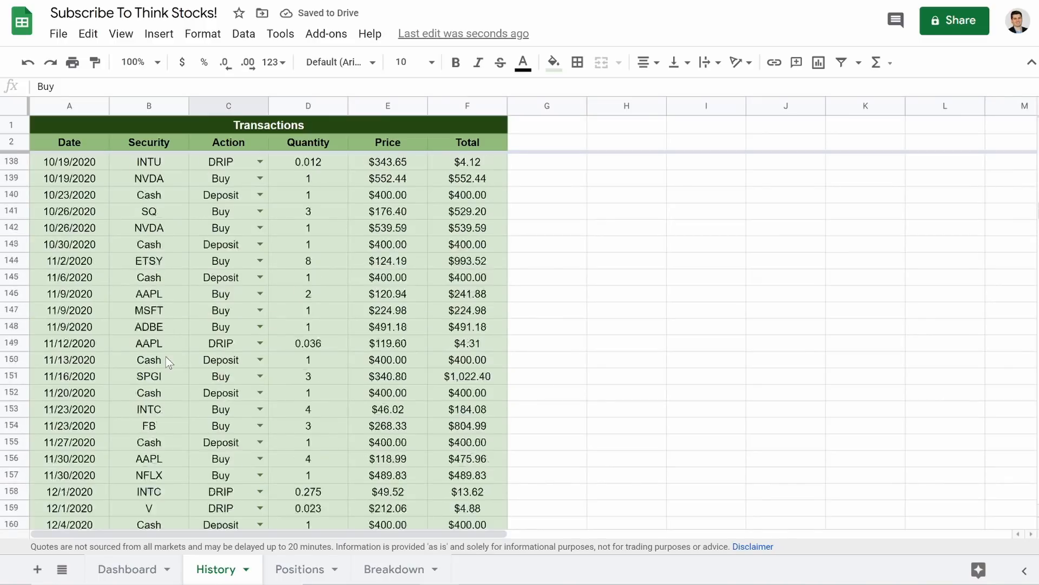
scroll(166, 356, down, 10)
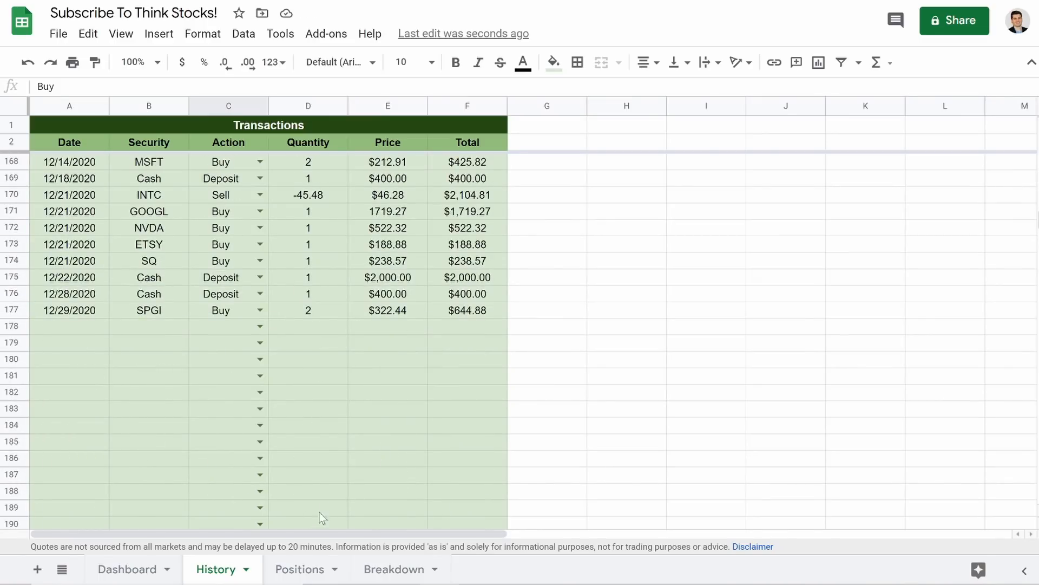
click(303, 571)
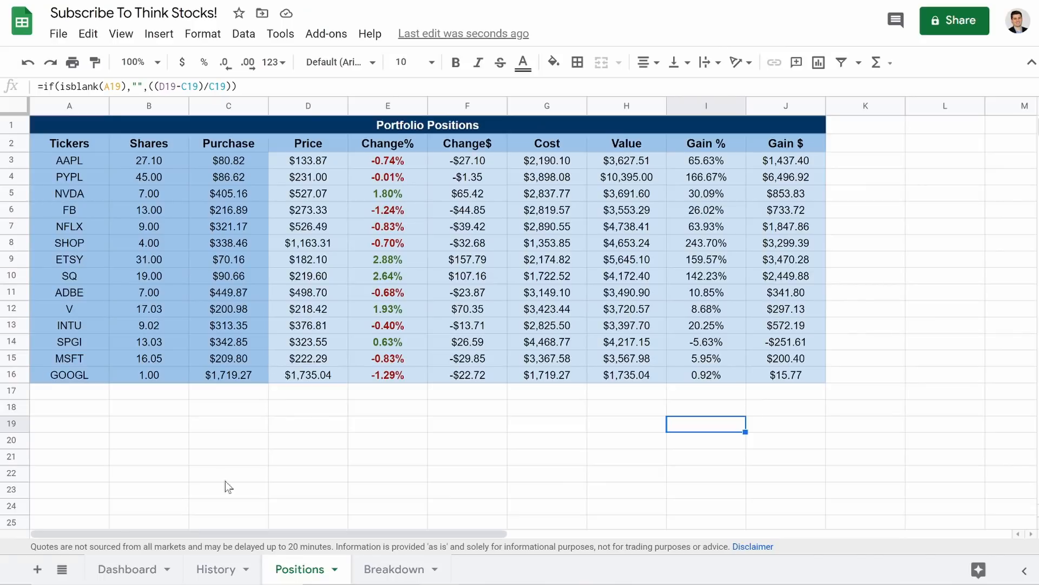
click(216, 570)
click(295, 572)
click(414, 571)
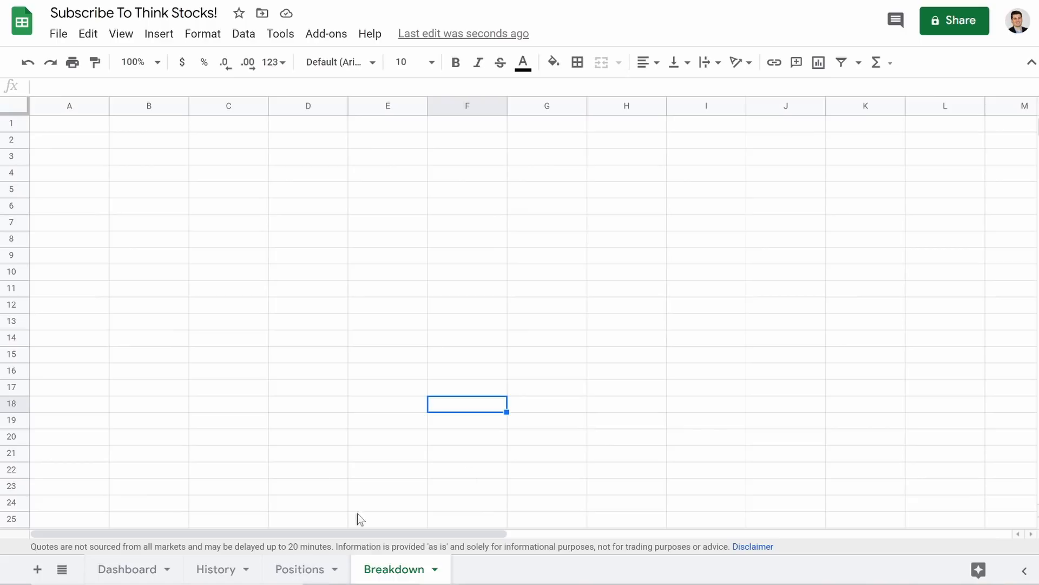
click(302, 567)
right_click(353, 418)
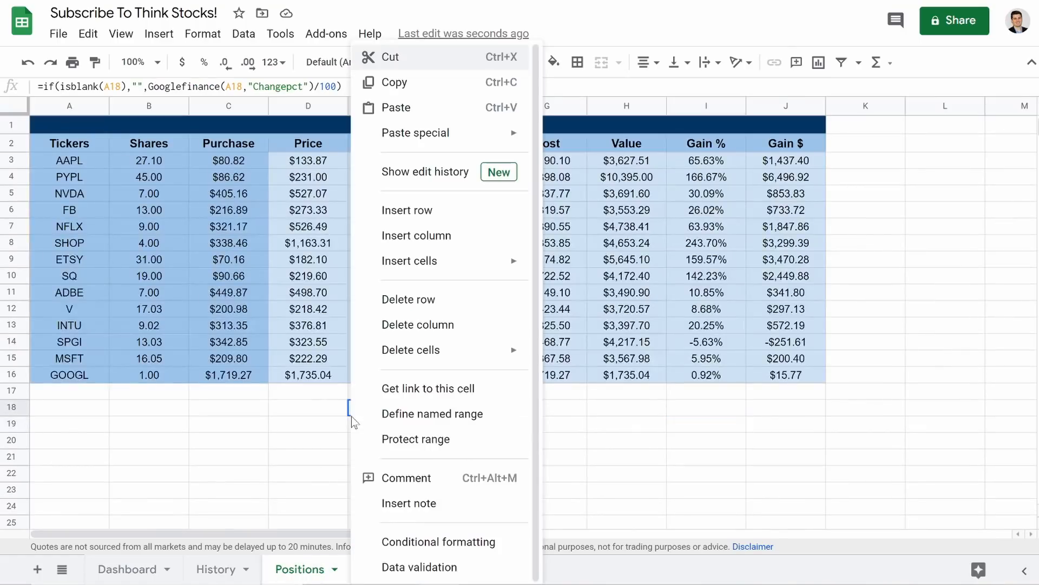
- Insert a chart from empty cell D20 of the Positions sheet and make it a doughnut chart
click(276, 443)
click(158, 33)
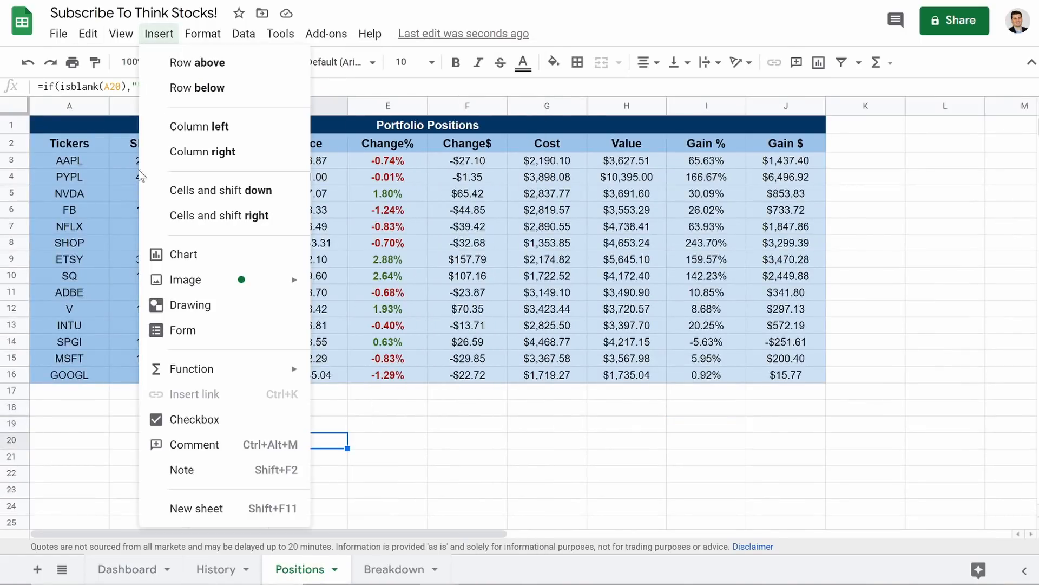
click(180, 253)
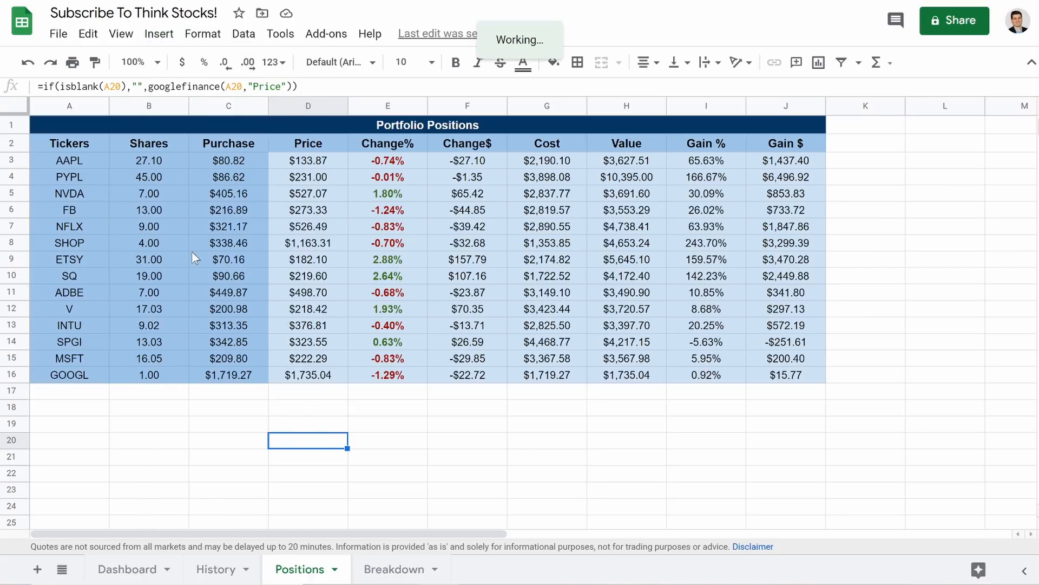
click(915, 170)
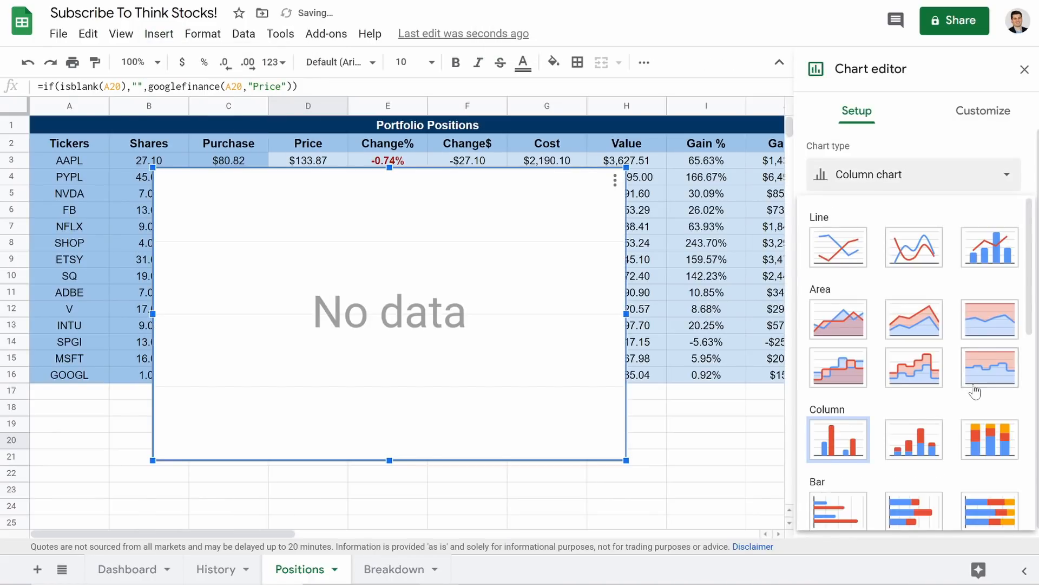
scroll(913, 310, down, 5)
click(913, 309)
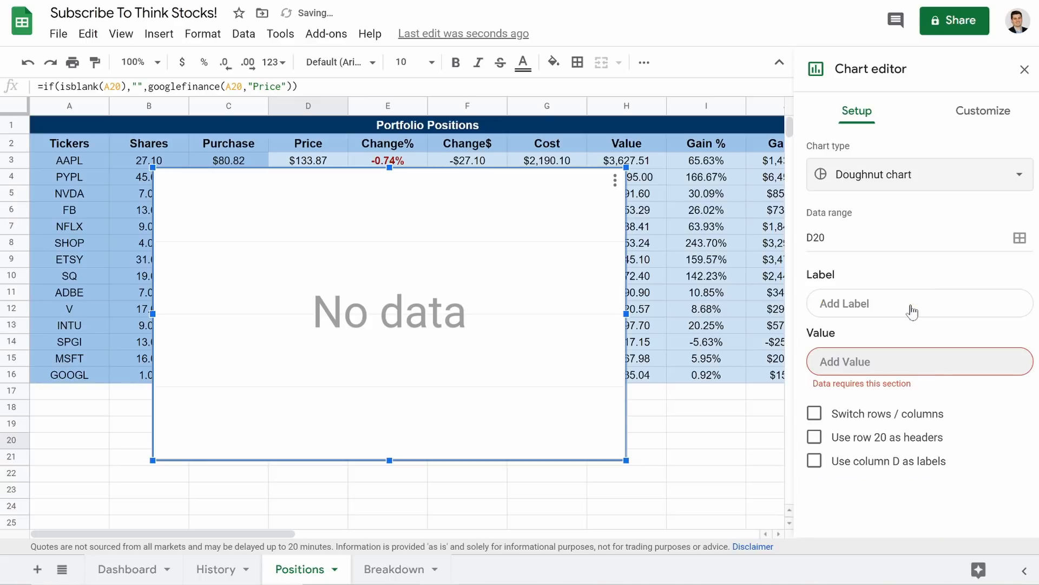
- Set the doughnut chart's label range to the tickers in Positions!A3:A100
click(844, 304)
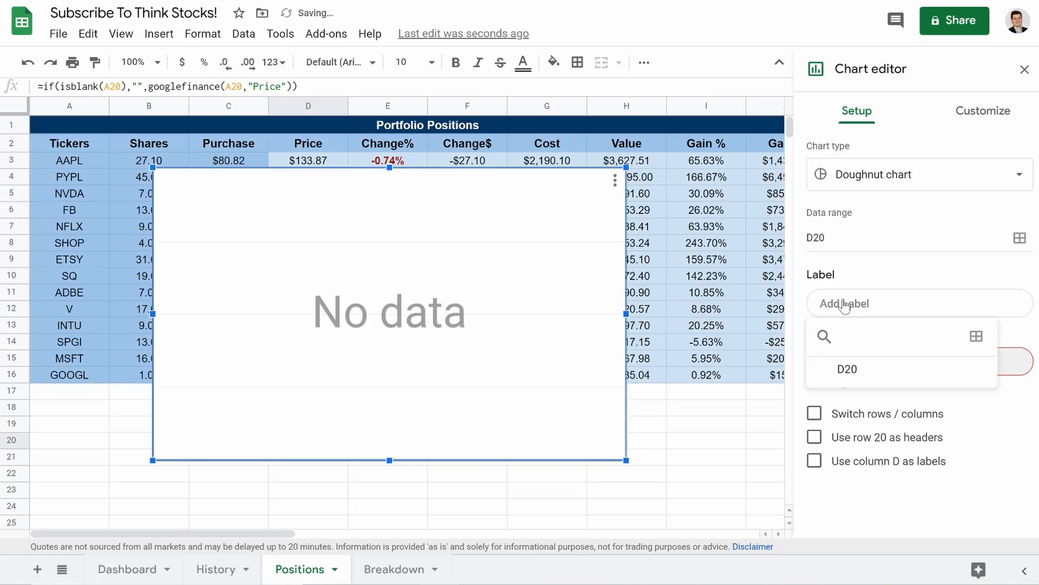
click(978, 336)
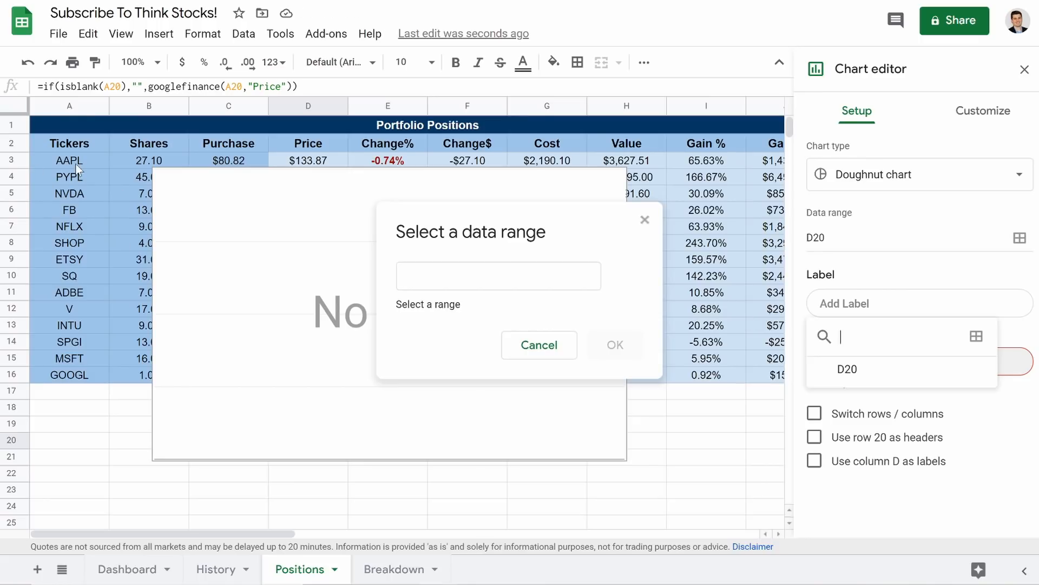
drag(76, 162, 65, 510)
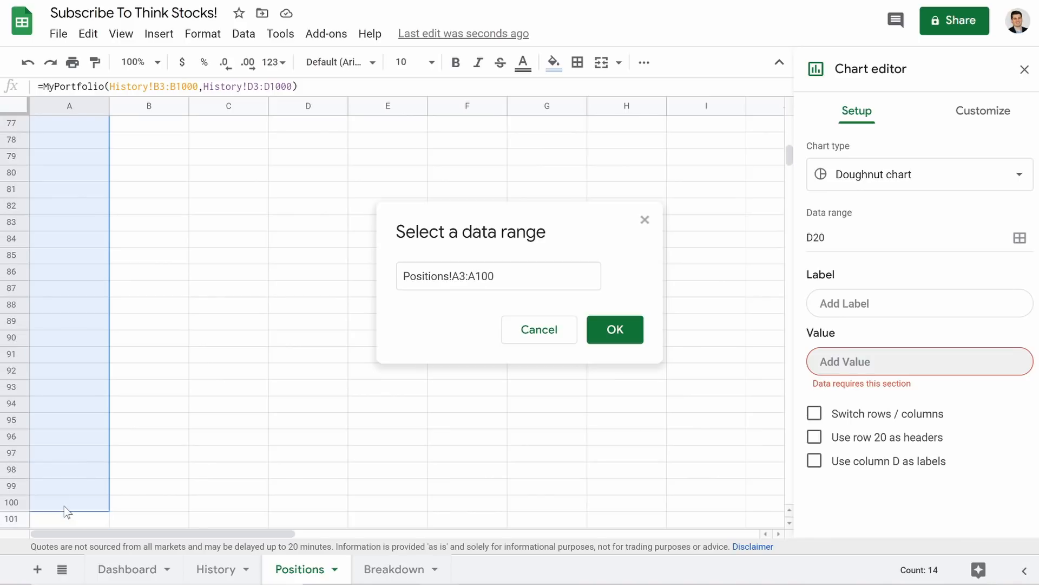
scroll(108, 298, up, 20)
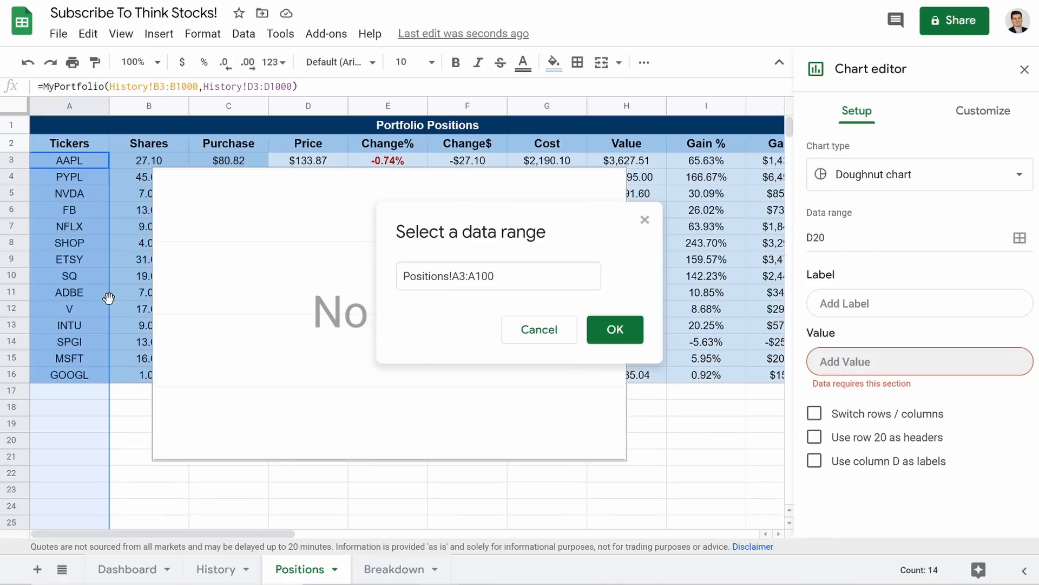
click(612, 331)
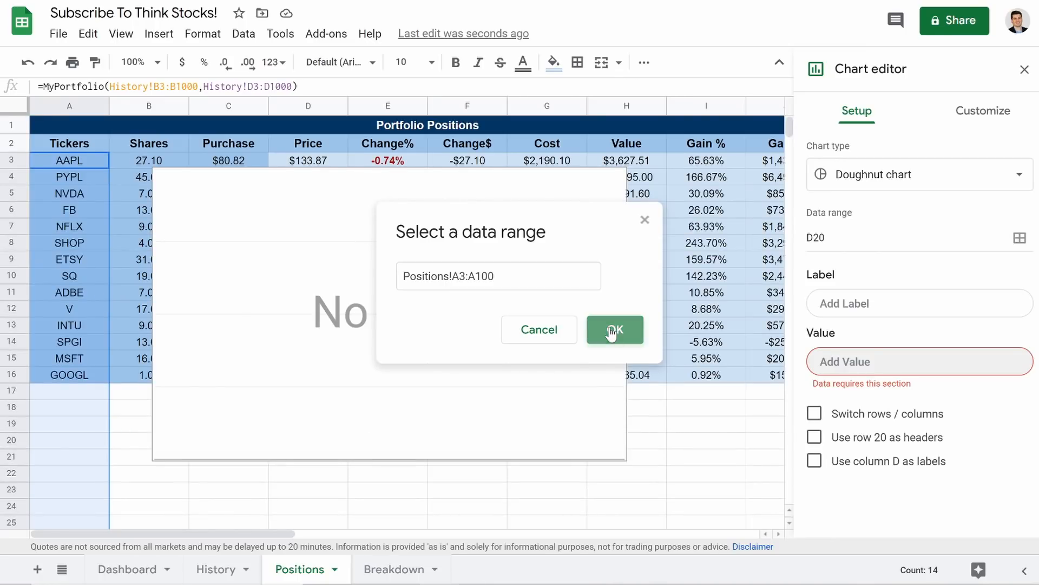
- Set the doughnut chart's value range to H3:H100, the Value column of the Positions sheet
click(847, 476)
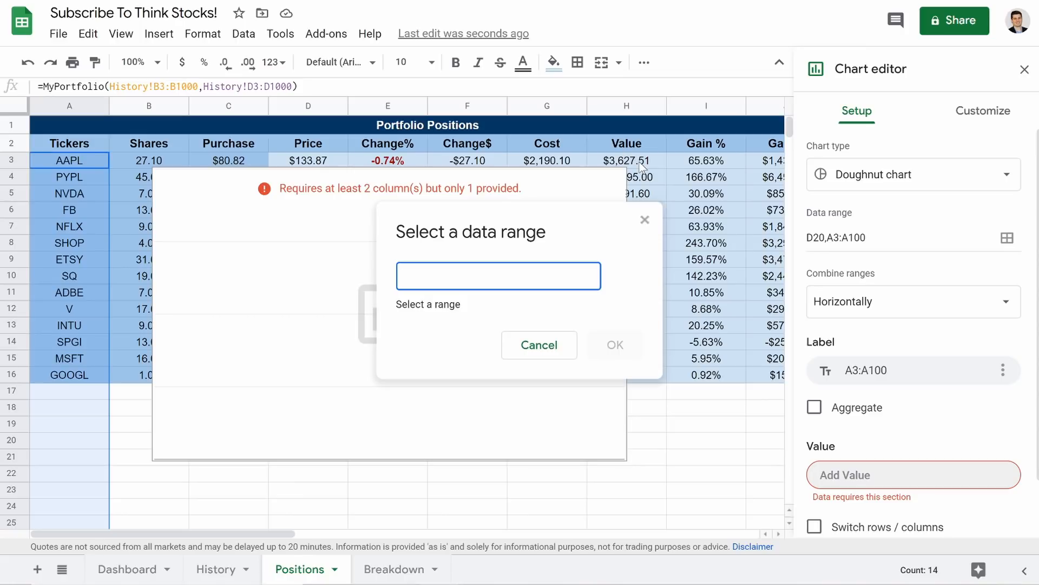
drag(641, 165, 634, 467)
click(621, 330)
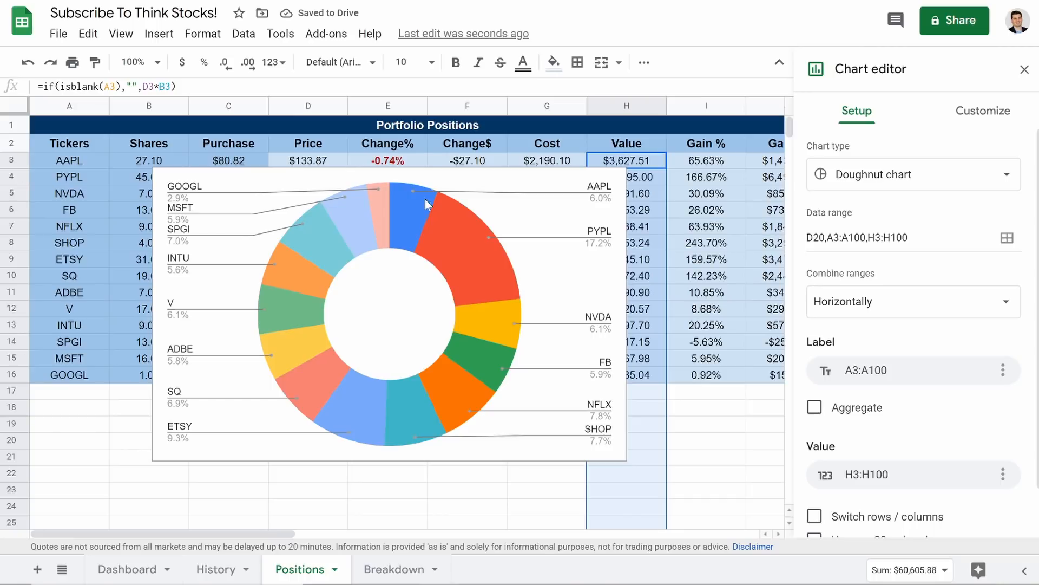
- Copy the doughnut chart onto the Breakdown sheet and move the copy toward the sheet's upper-left cells
click(393, 303)
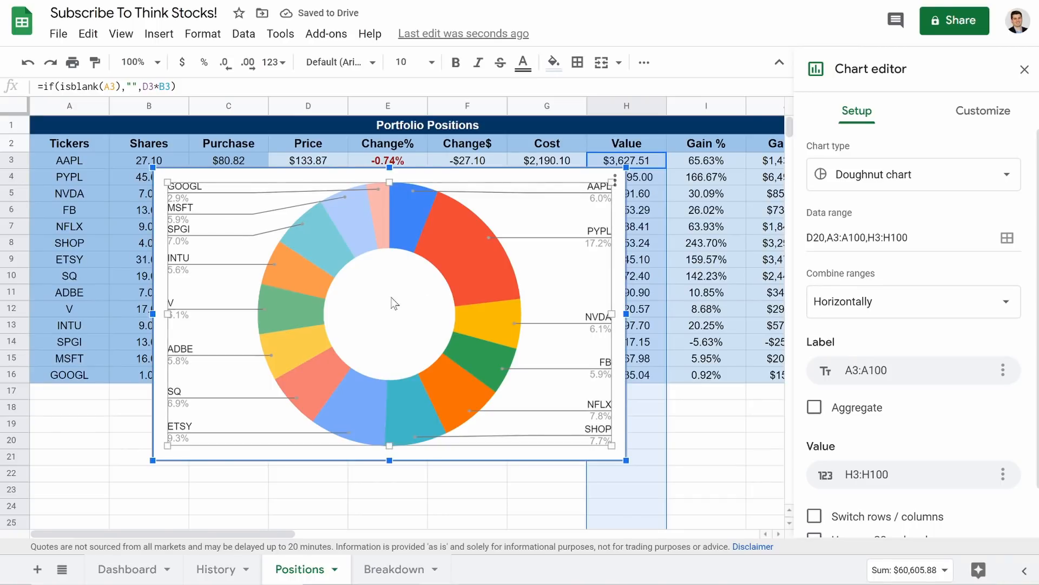
click(456, 307)
click(394, 569)
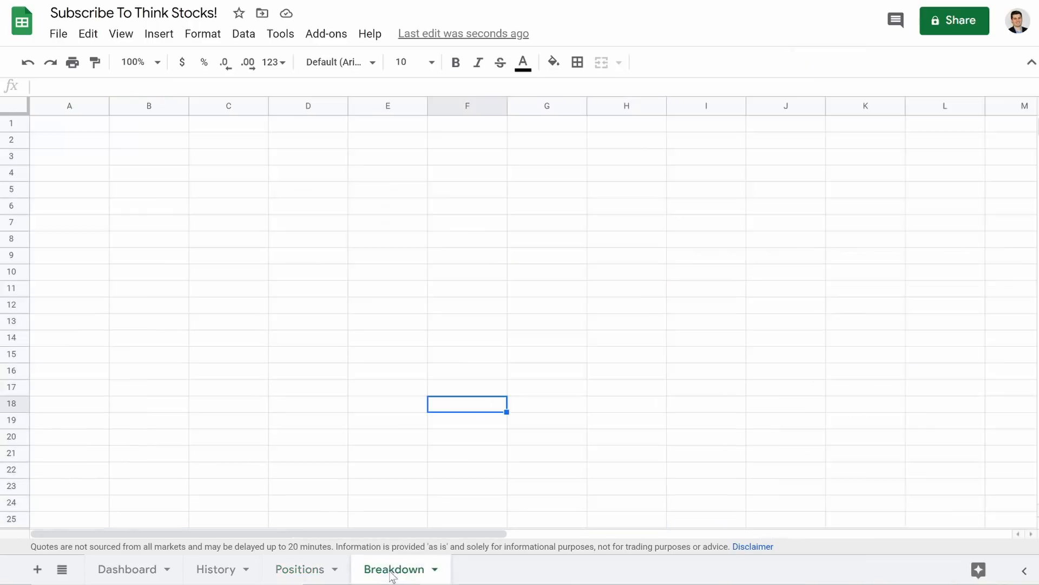
key(ctrl+v)
drag(675, 389, 404, 277)
- Delete the original doughnut chart from the Positions sheet
click(300, 568)
click(334, 310)
key(Delete)
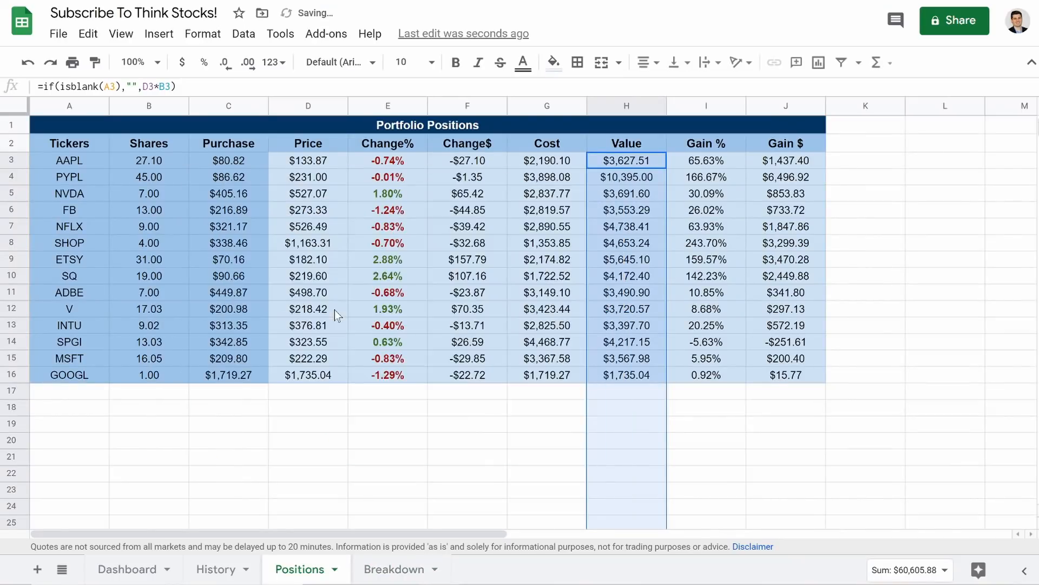
- Give the doughnut chart on the Breakdown sheet the title "Portfolio Breakdown"
click(389, 566)
double_click(438, 286)
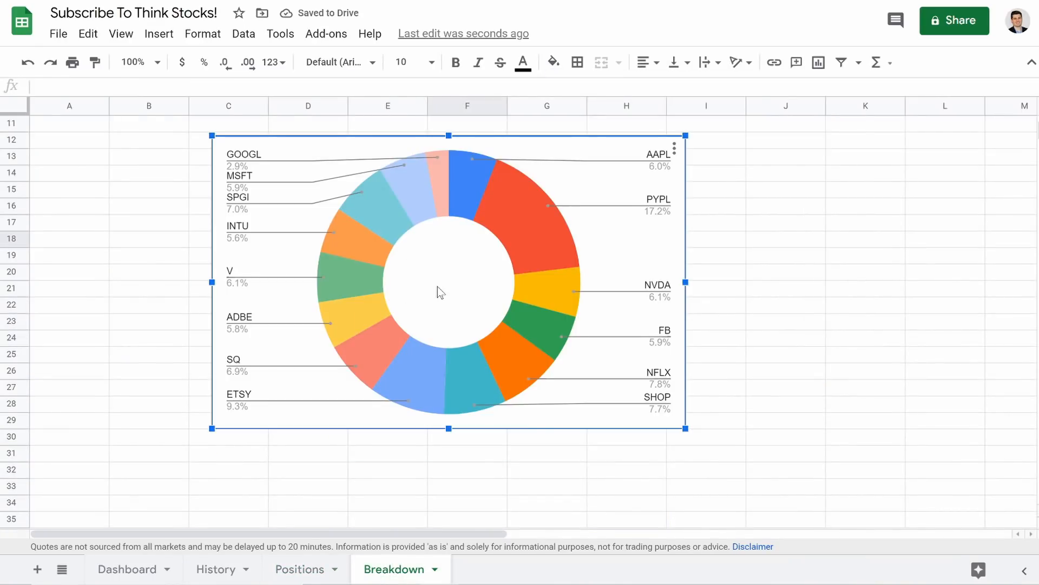
scroll(914, 378, down, 1)
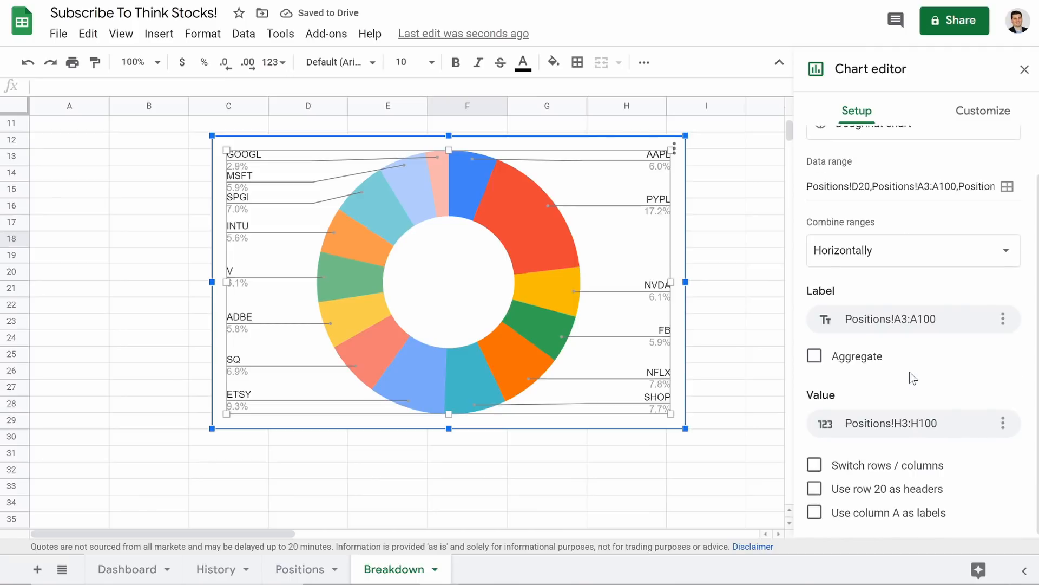
scroll(883, 322, up, 1)
click(968, 113)
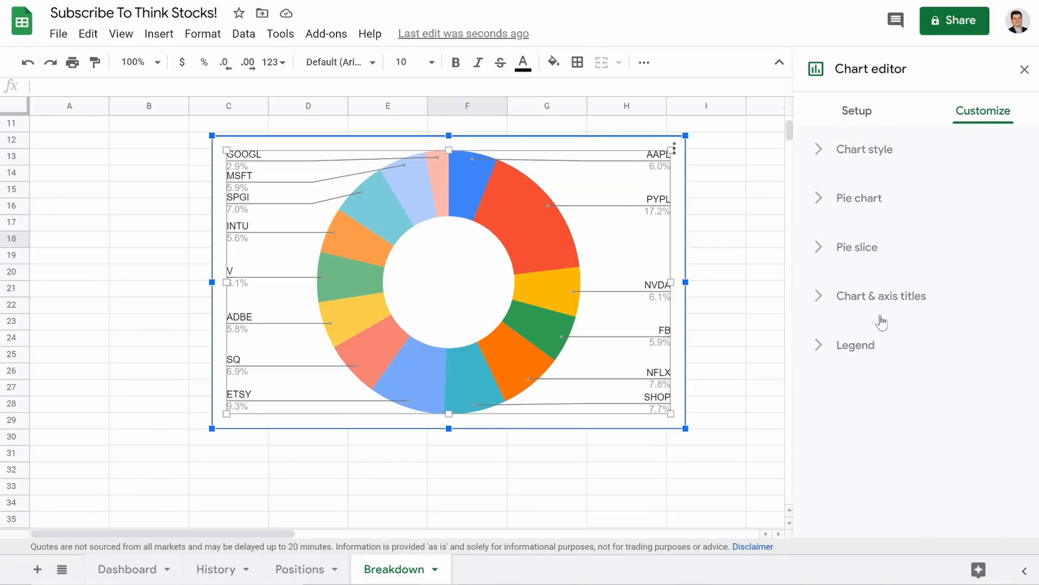
click(819, 306)
click(914, 389)
text(Portfolio)
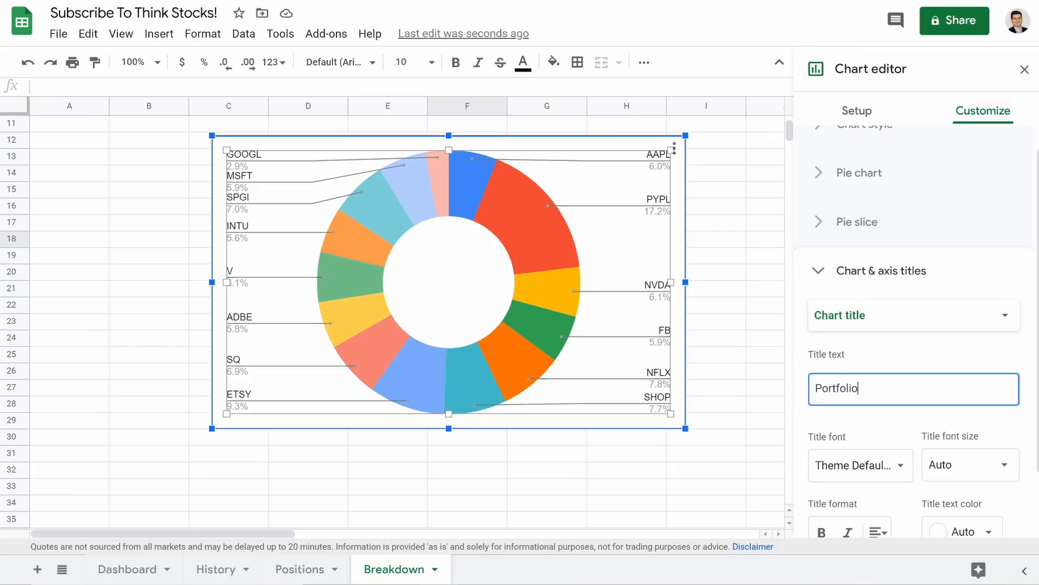
text( Breakdown)
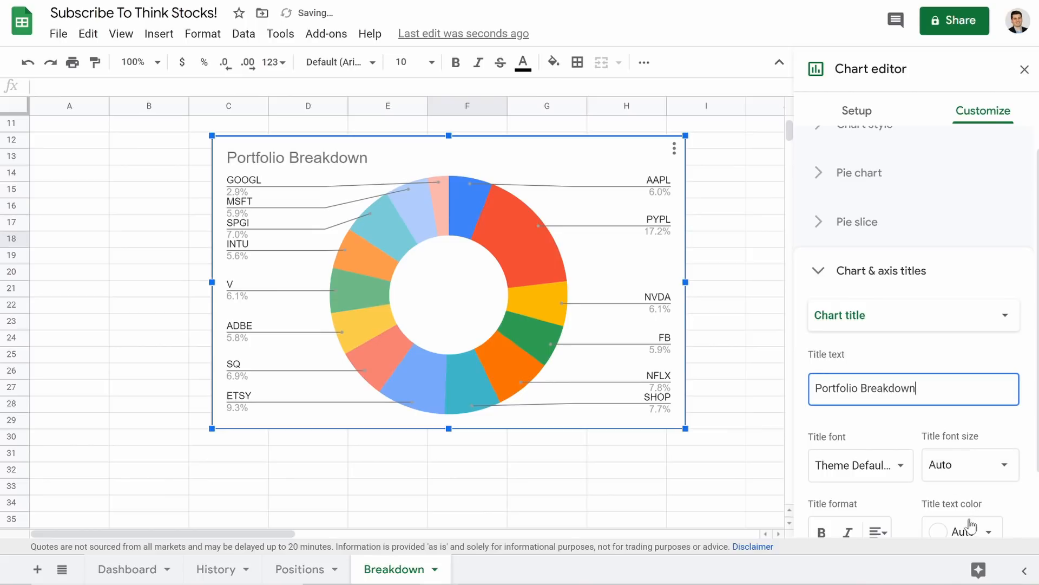
- Format the doughnut chart's title as black, bold and centered, and close the chart editor
click(970, 525)
click(831, 278)
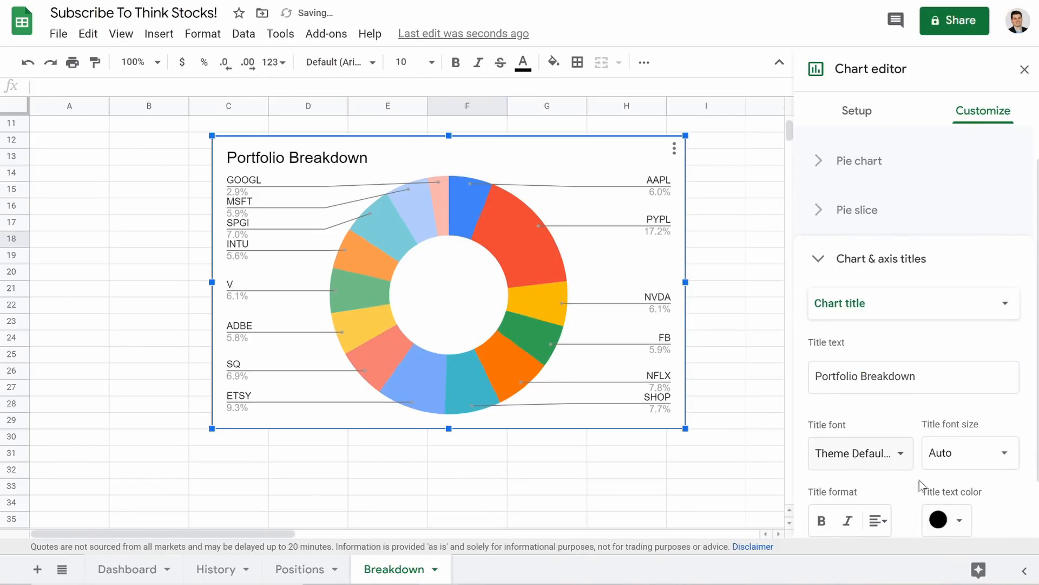
click(822, 521)
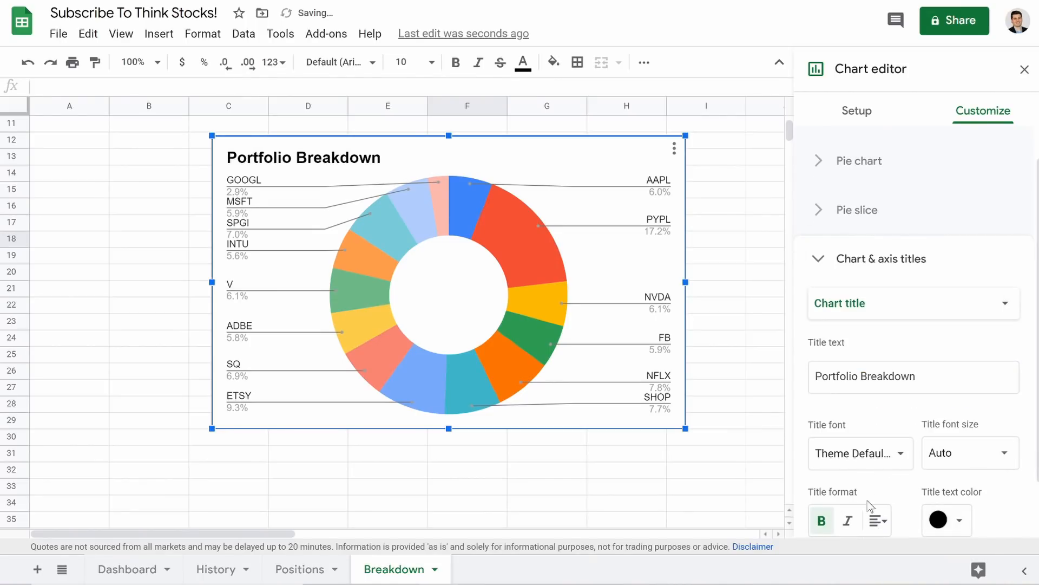
click(878, 522)
click(899, 556)
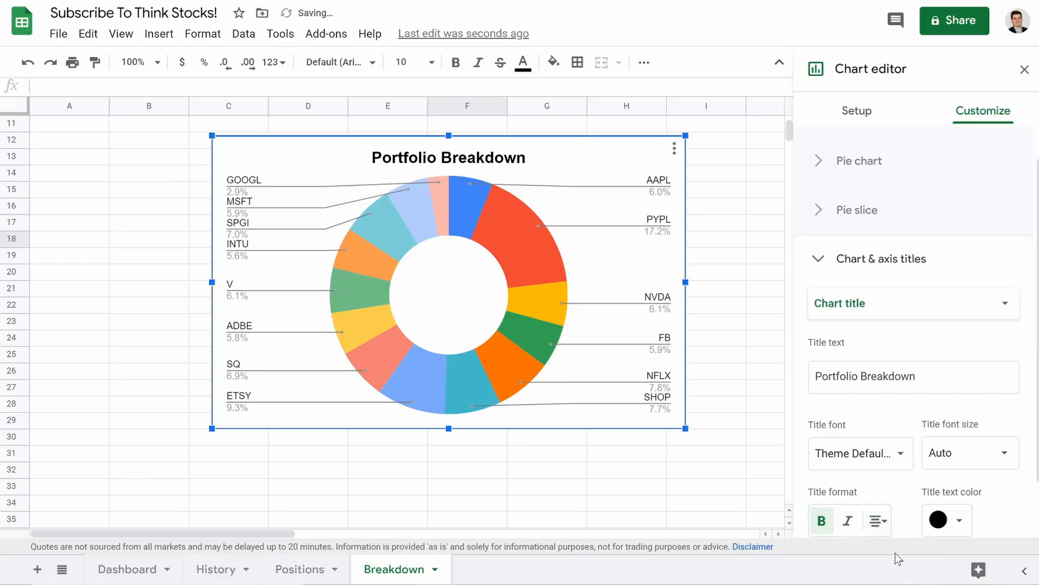
click(1025, 69)
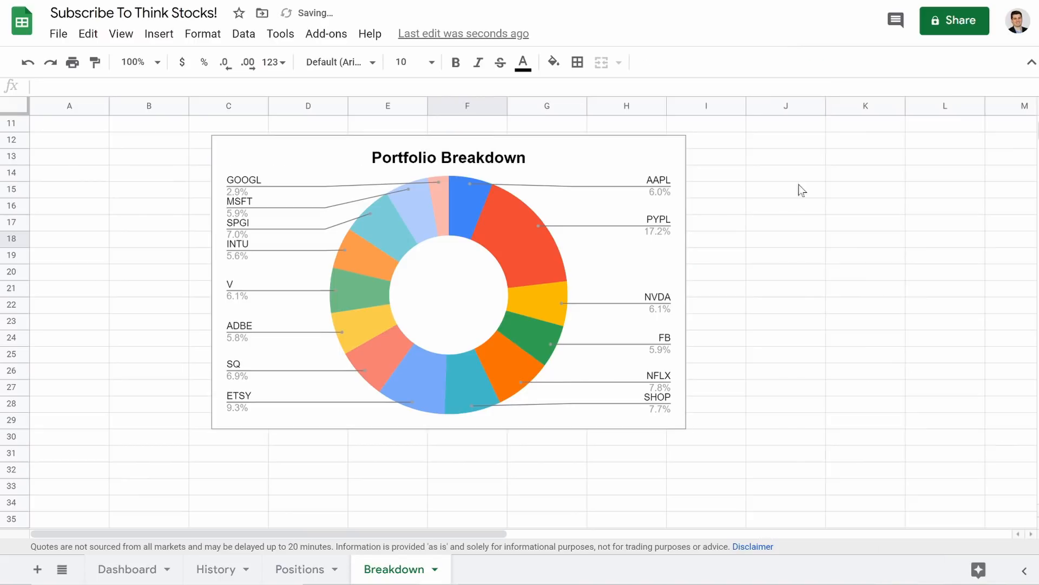
- Align the doughnut chart with cell A1 of the Breakdown sheet and enlarge it to span columns A to M and about 25 rows
drag(577, 208, 353, 177)
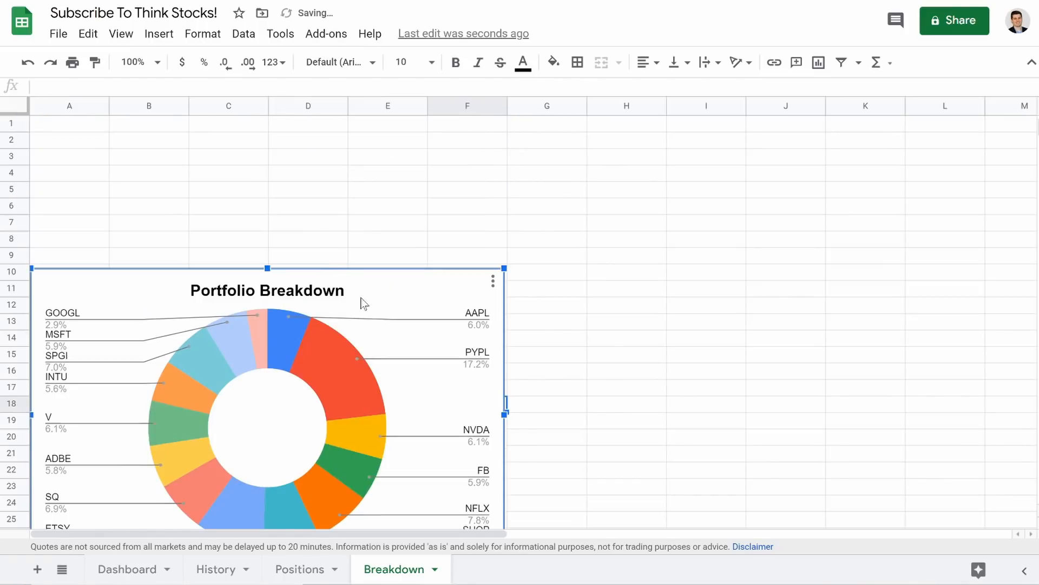
drag(361, 297, 361, 146)
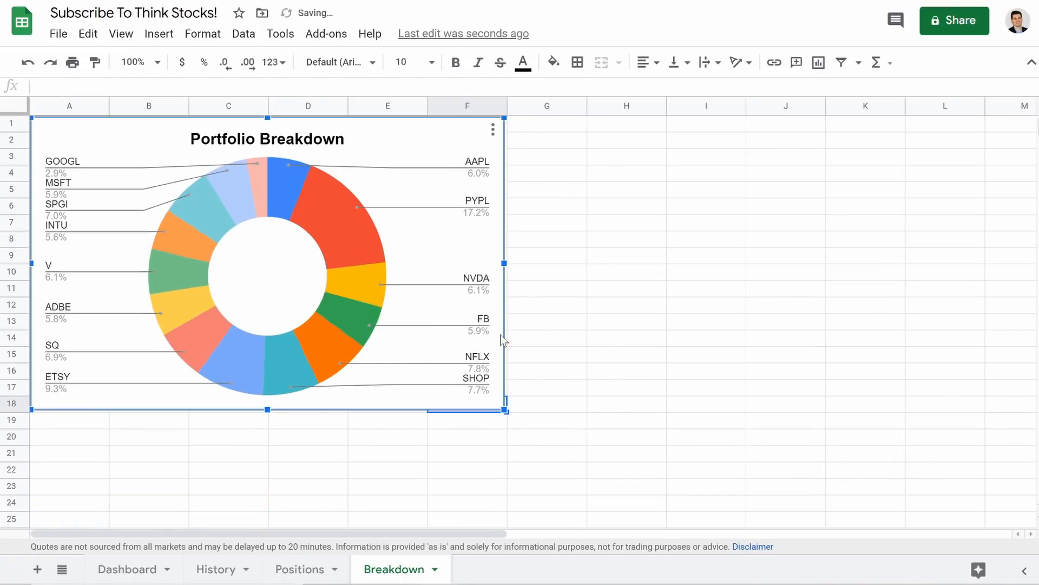
drag(503, 263, 1036, 293)
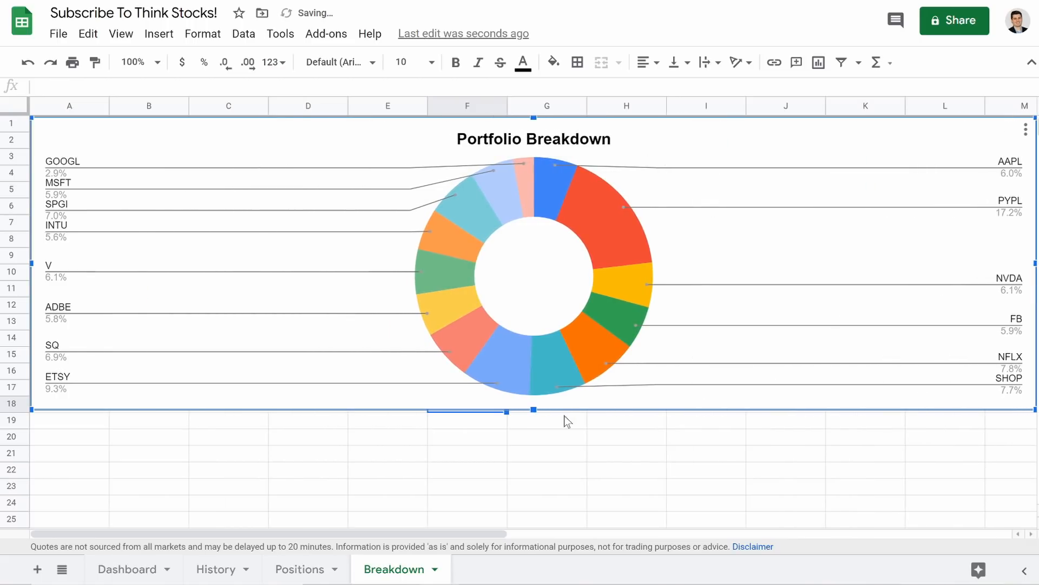
drag(533, 411, 534, 528)
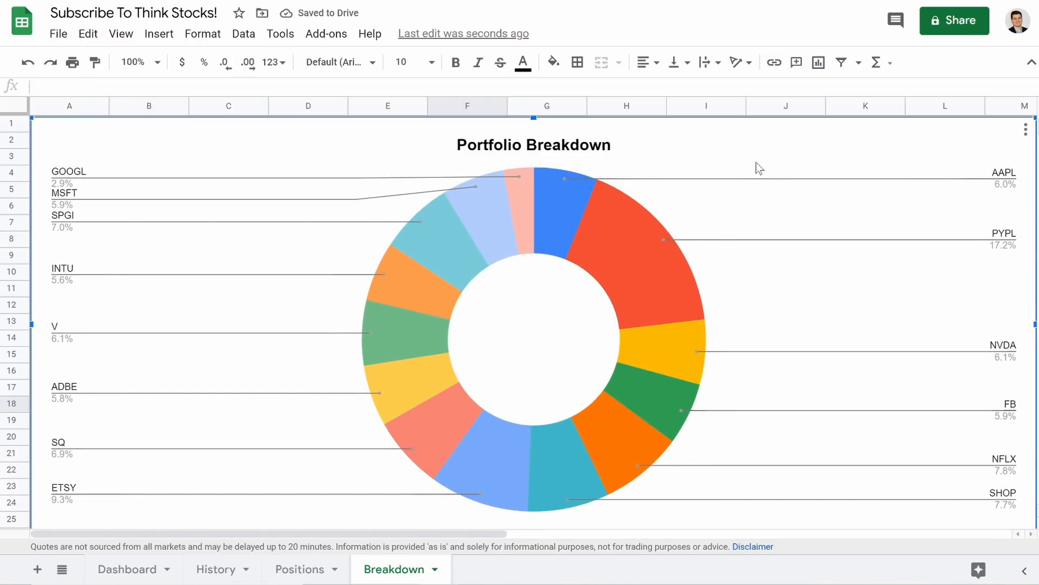
- Record a test transaction in row 178 of the History sheet: security TGT, action Buy, quantity 100, price 200
click(230, 569)
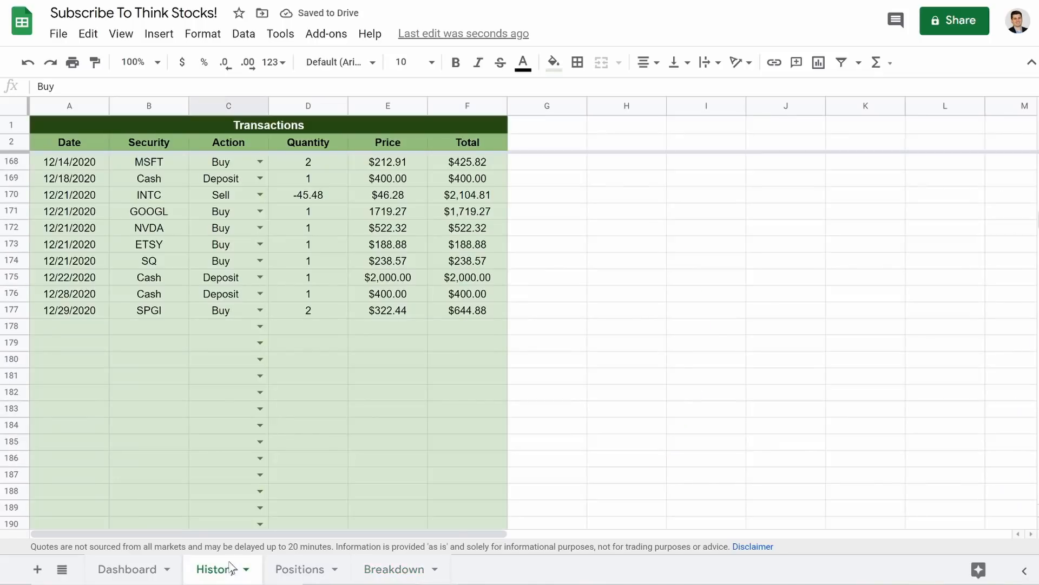
click(384, 570)
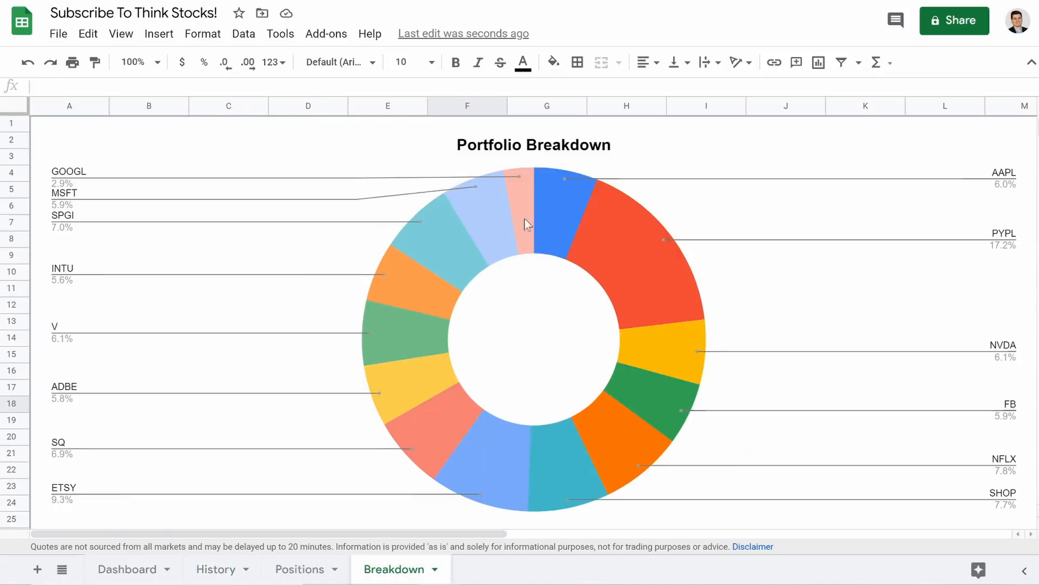
click(216, 567)
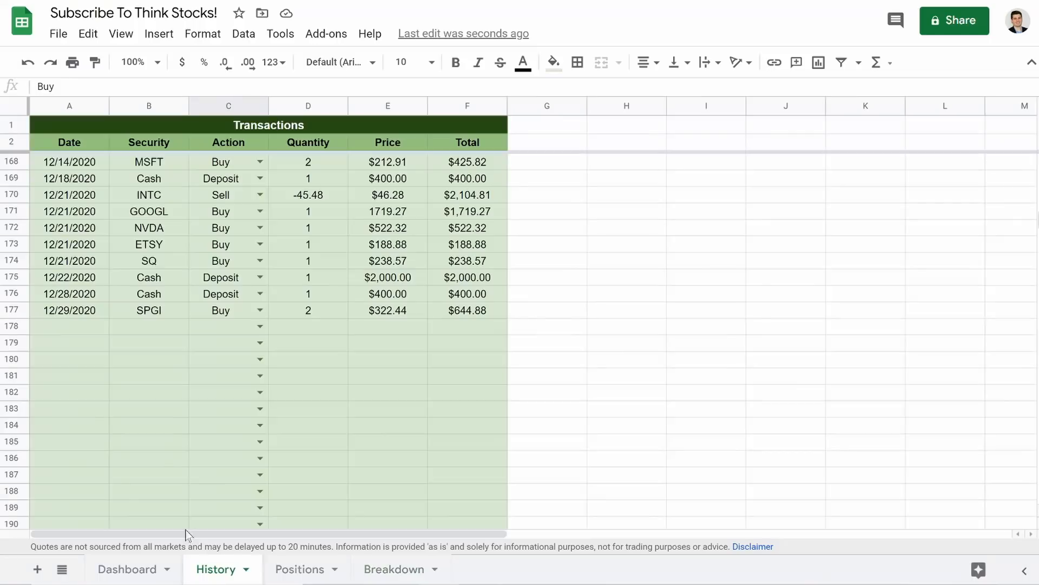
click(148, 326)
text(TGT)
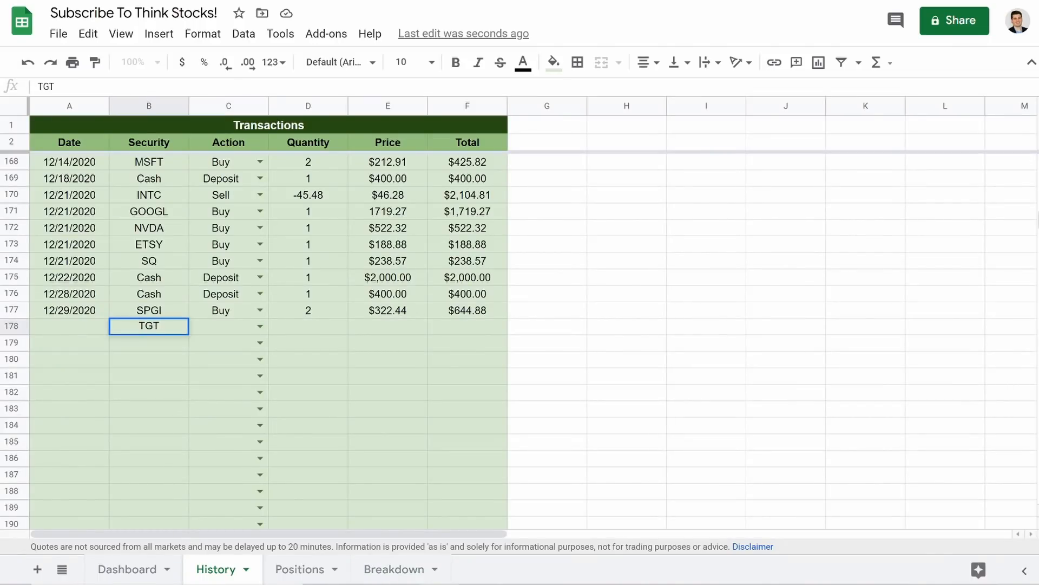
key(Tab)
click(260, 326)
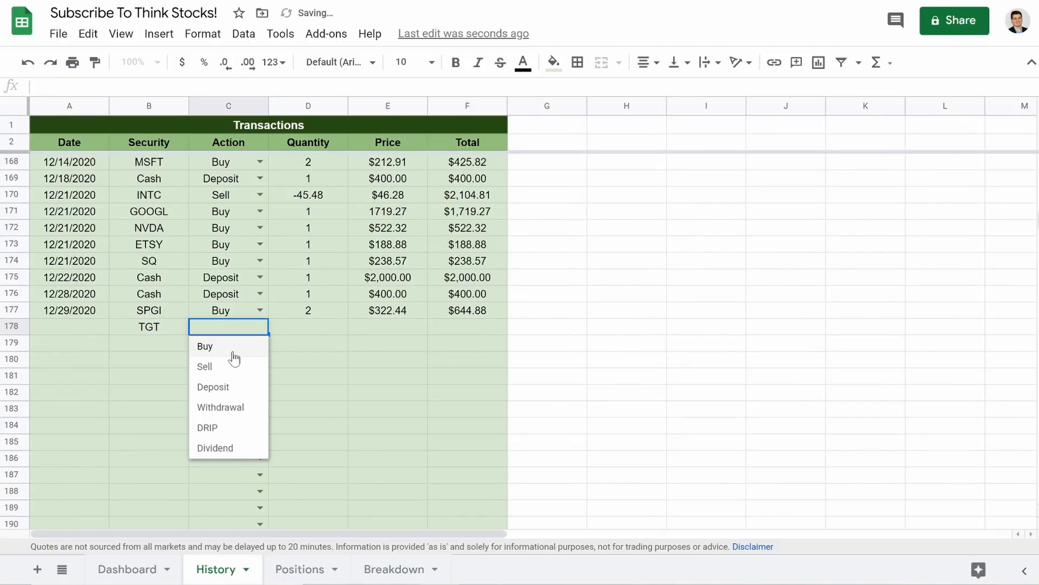
click(233, 357)
click(293, 333)
text(100)
key(Tab)
text(200)
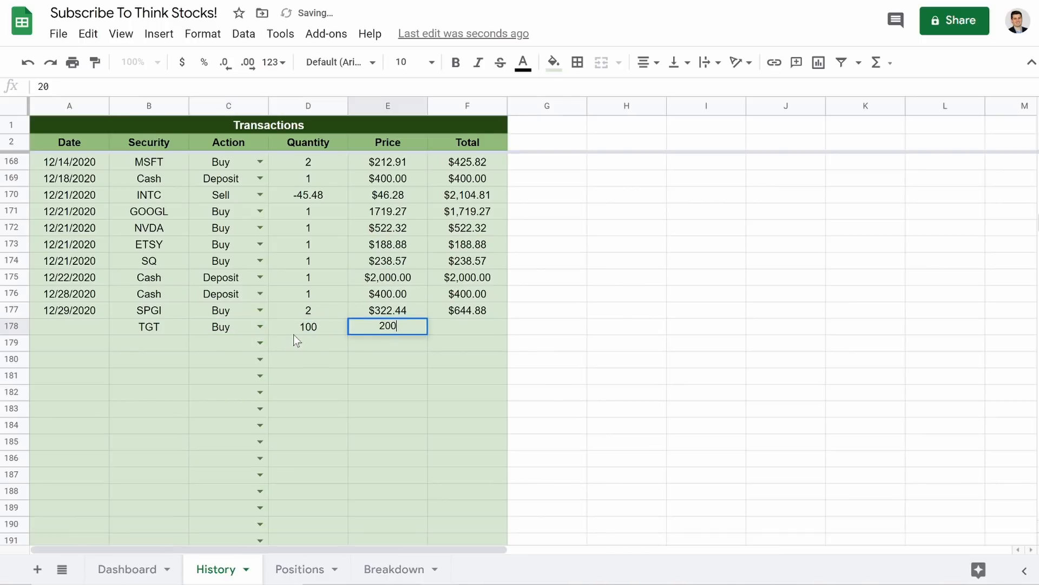
key(Return)
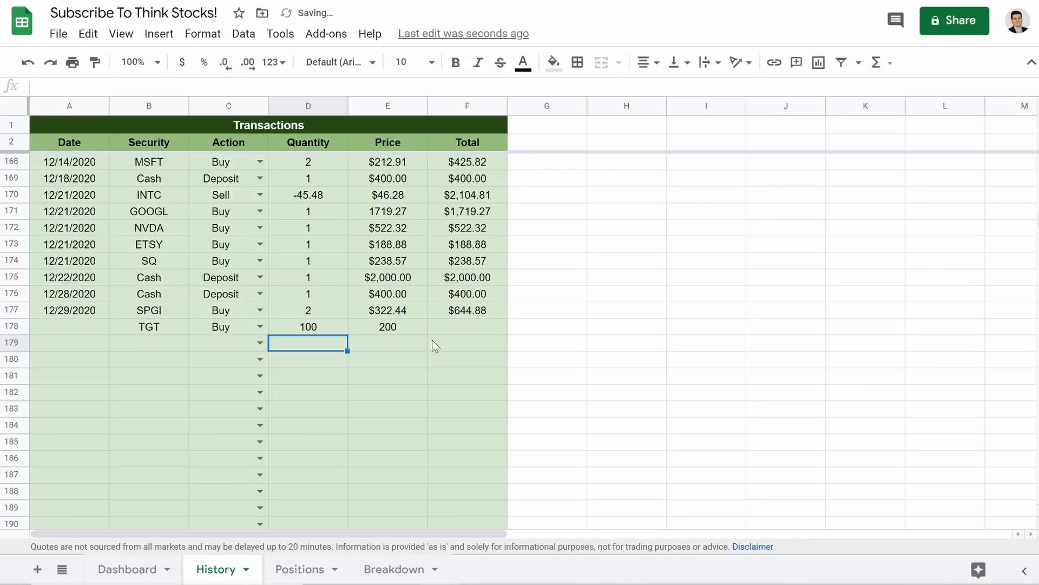
- Extend the Total column's formula on the History sheet down over row 178 and the empty rows to about row 187
click(463, 330)
click(480, 313)
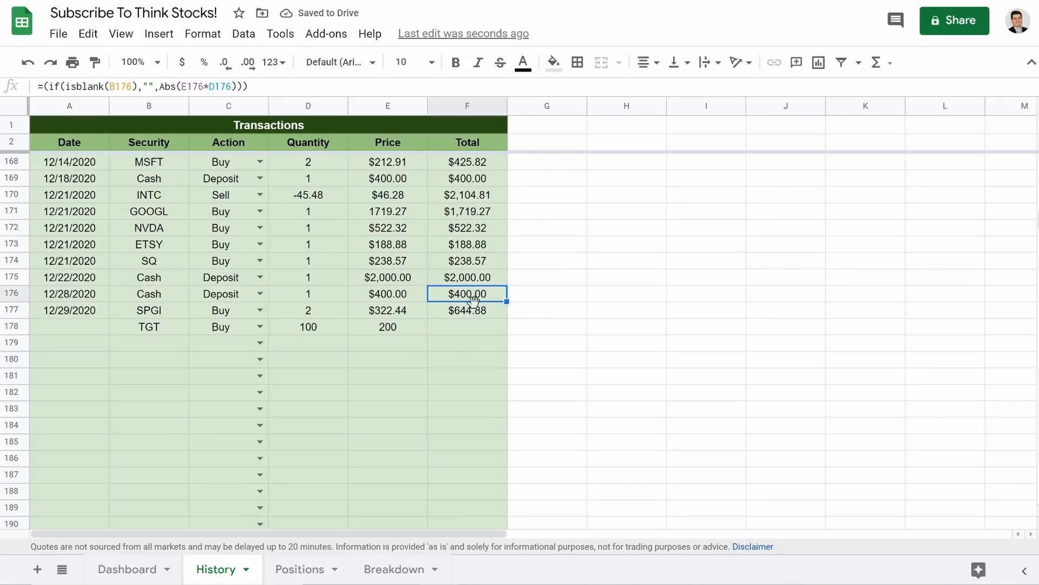
drag(503, 313, 504, 476)
click(355, 410)
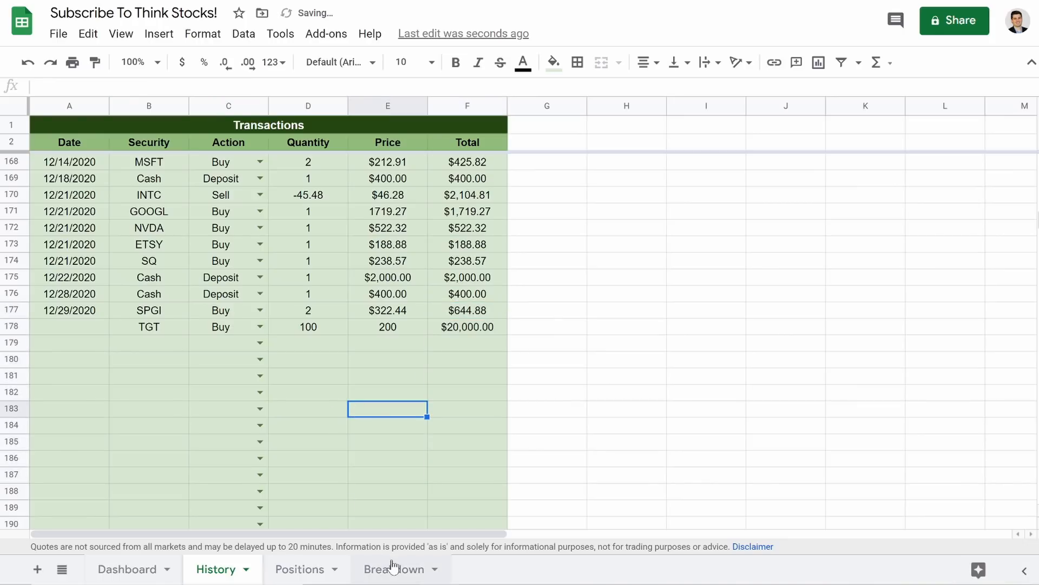
- Check the Breakdown chart for TGT and clear the test transaction's security, action, quantity and price from row 178 of the History sheet
click(394, 566)
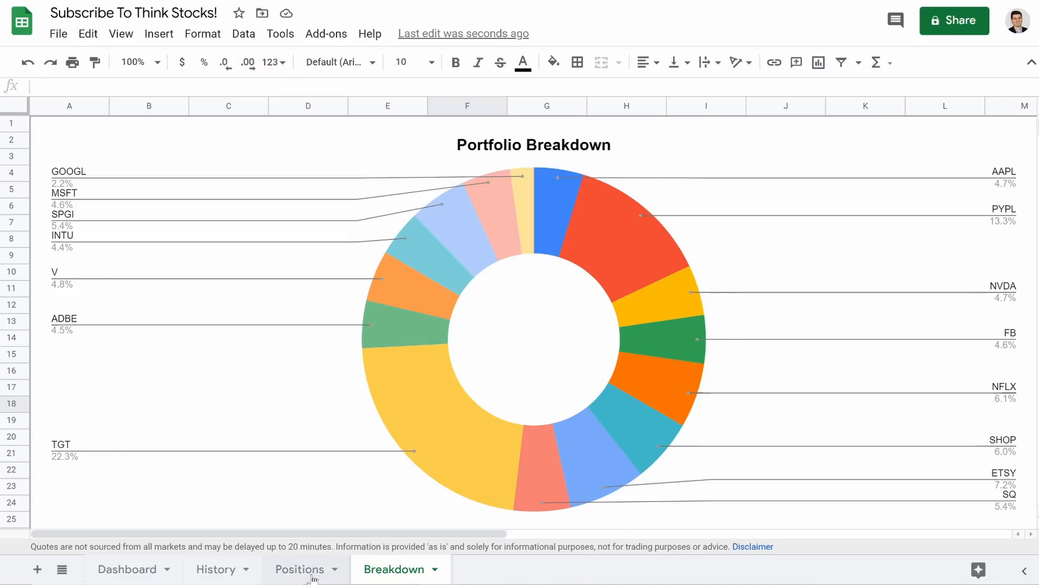
click(215, 568)
click(150, 331)
key(Delete)
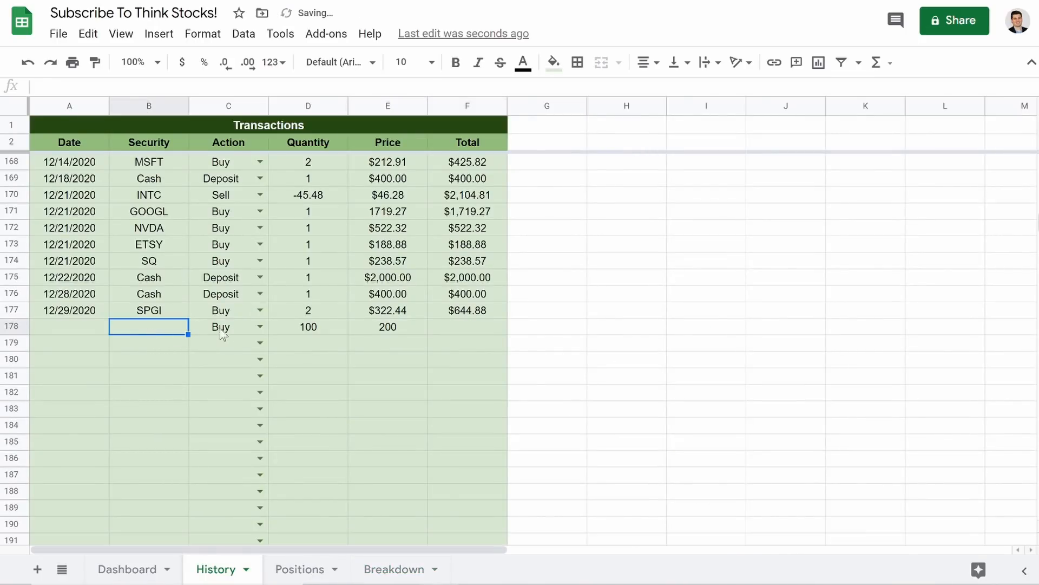
click(246, 328)
key(Delete)
click(298, 326)
key(Delete)
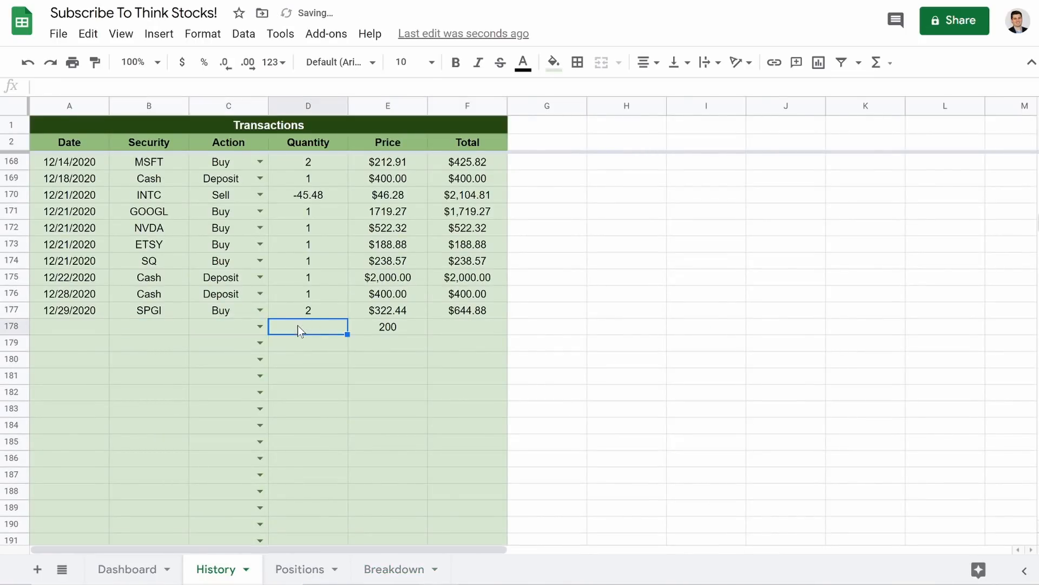
click(380, 326)
key(Delete)
click(289, 474)
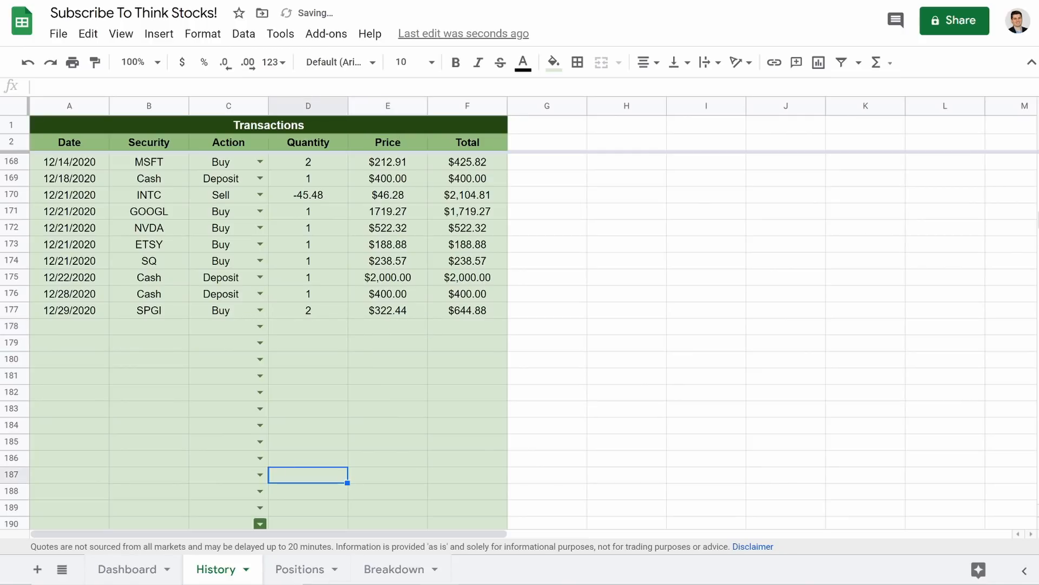
click(127, 569)
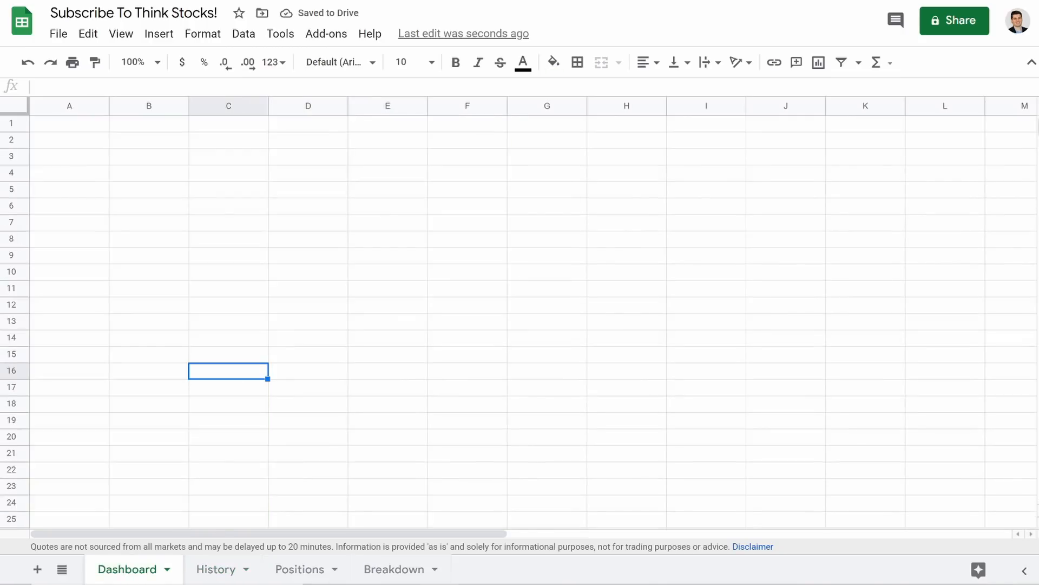
click(392, 573)
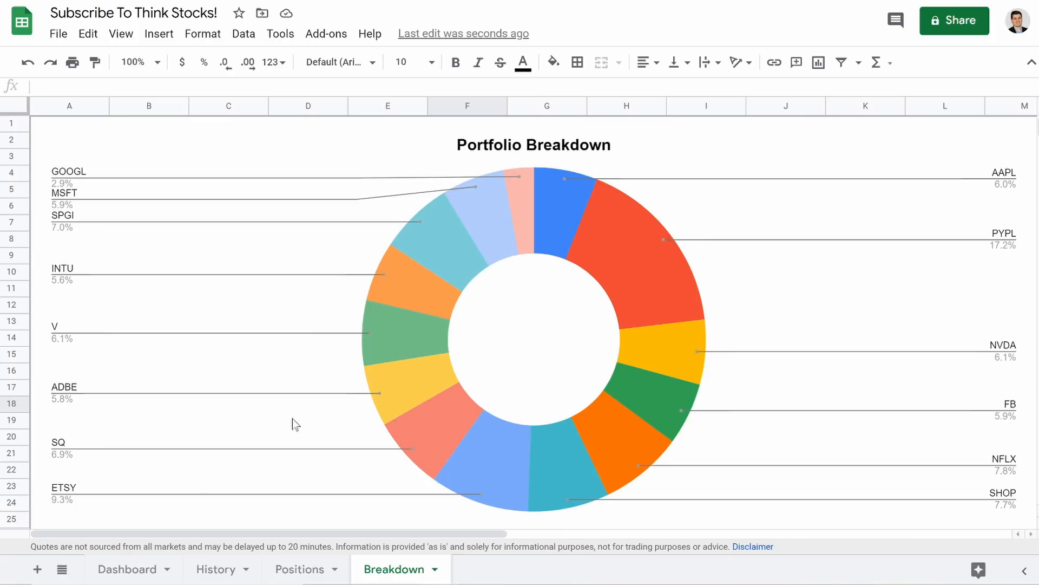
- Merge cells A1:B1 on the Dashboard sheet and enter the heading "Portfolio Balances"
click(119, 571)
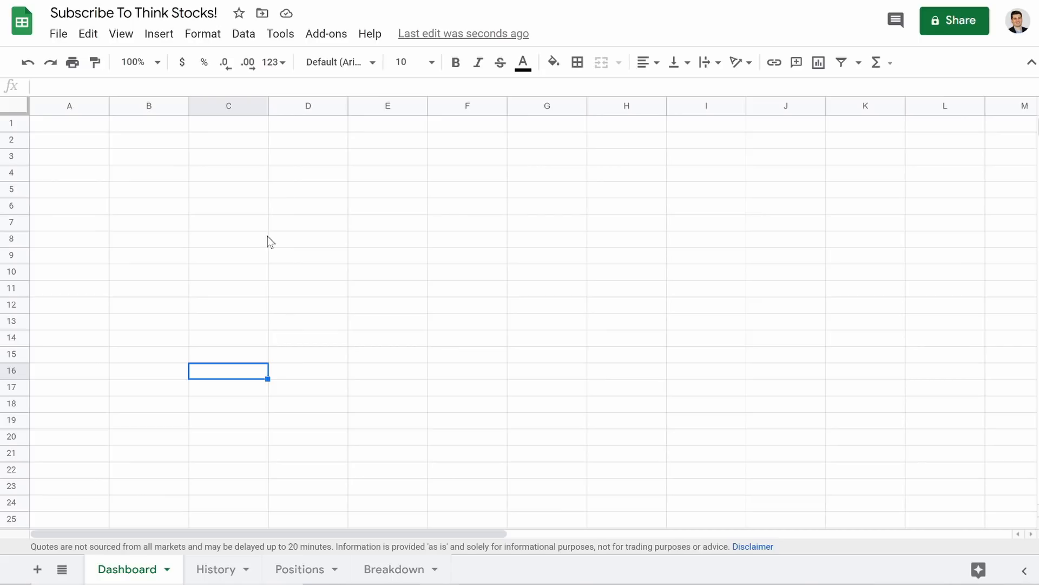
click(266, 340)
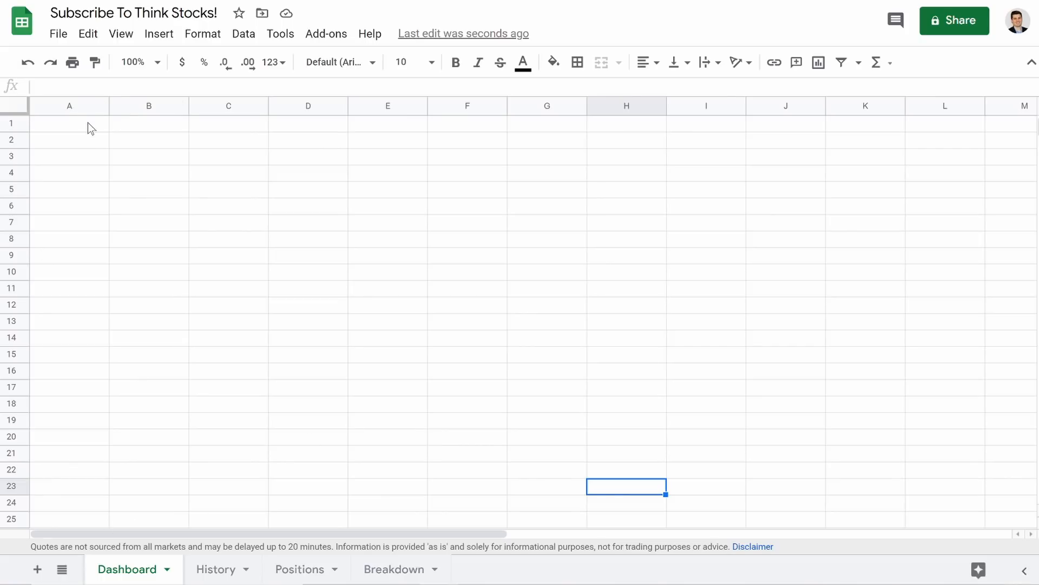
drag(88, 123, 134, 127)
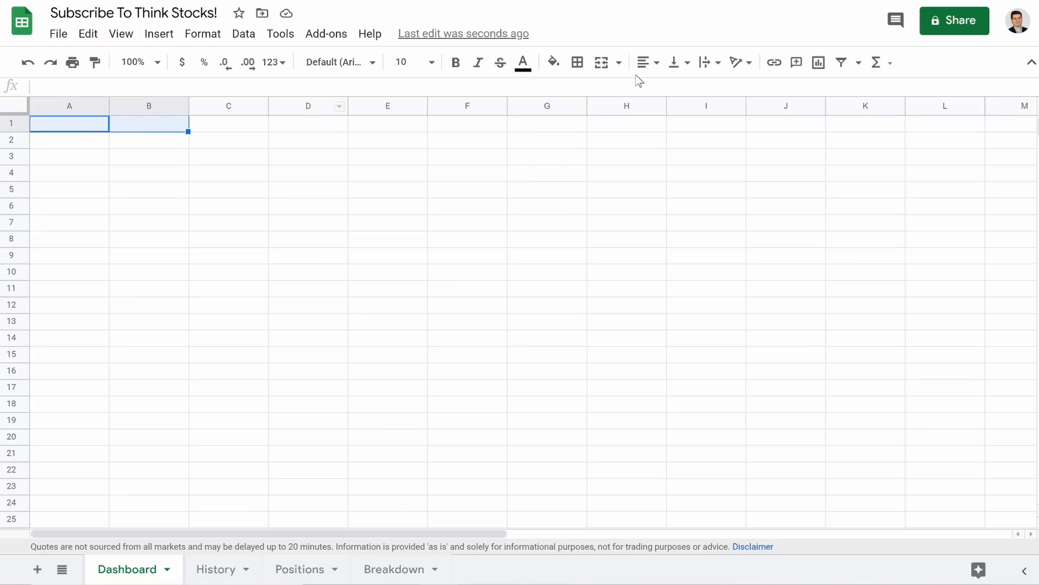
click(605, 62)
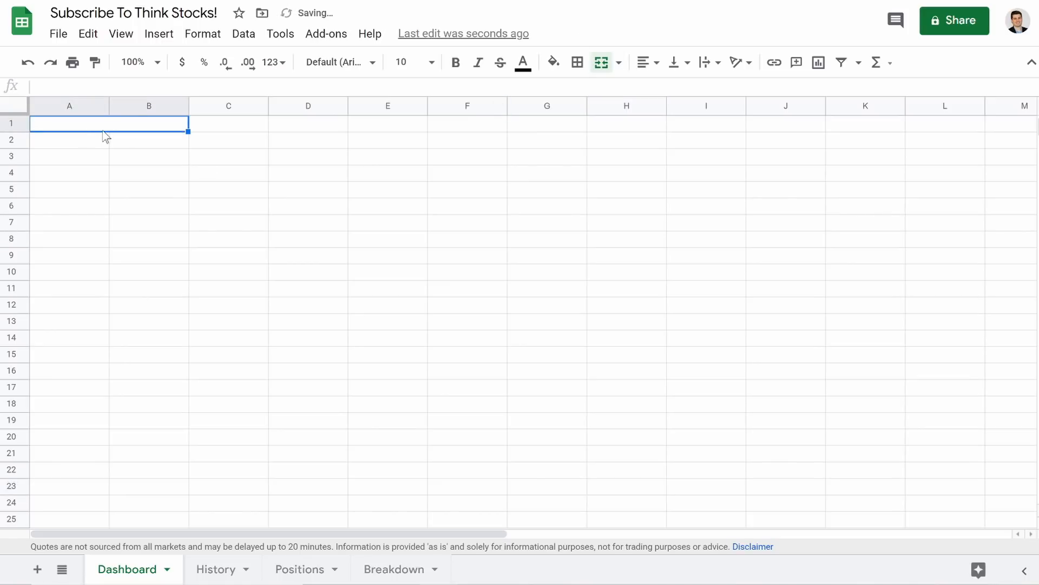
text(Portfolio )
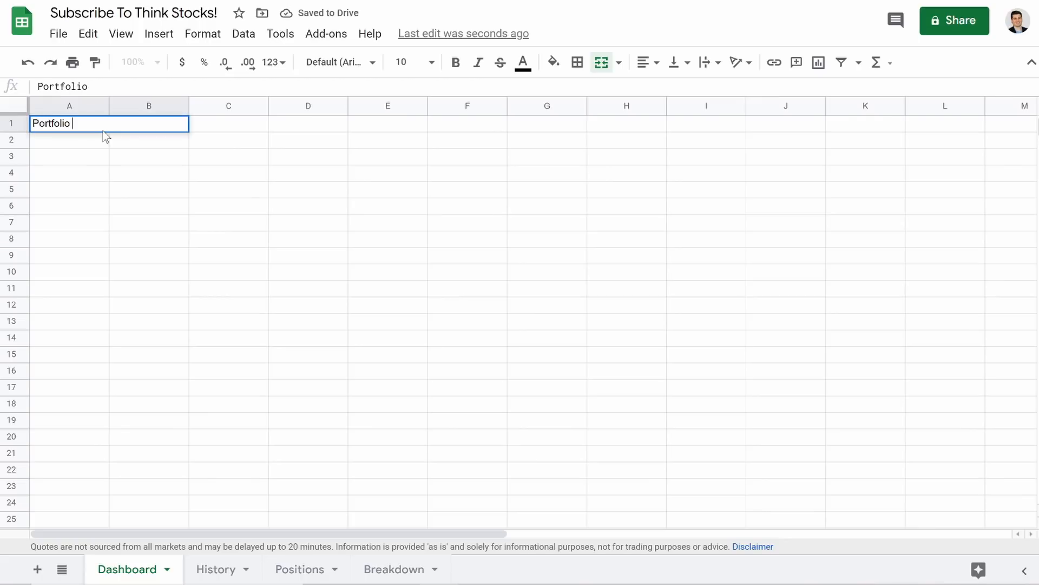
text(Balances)
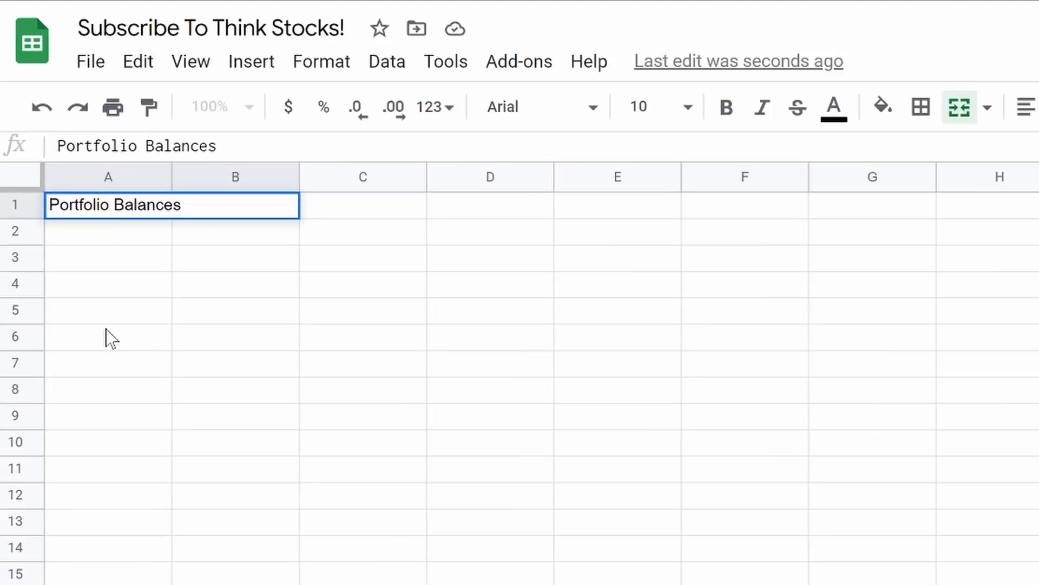
click(111, 338)
click(138, 236)
click(168, 216)
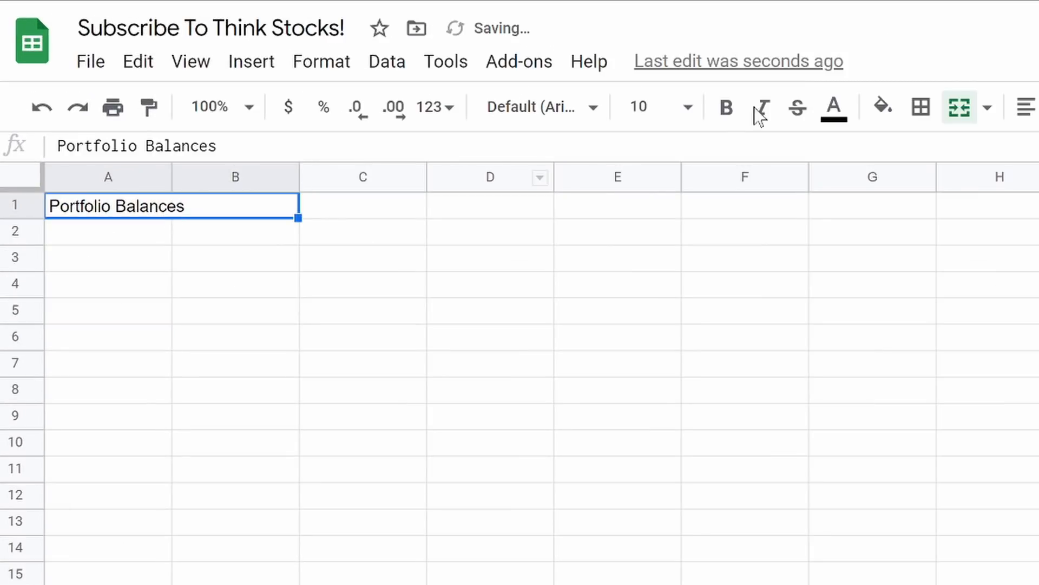
- Center the Portfolio Balances heading and enter the labels Account Value, Positions and Cash in cells A2:A4
click(1027, 109)
click(1038, 151)
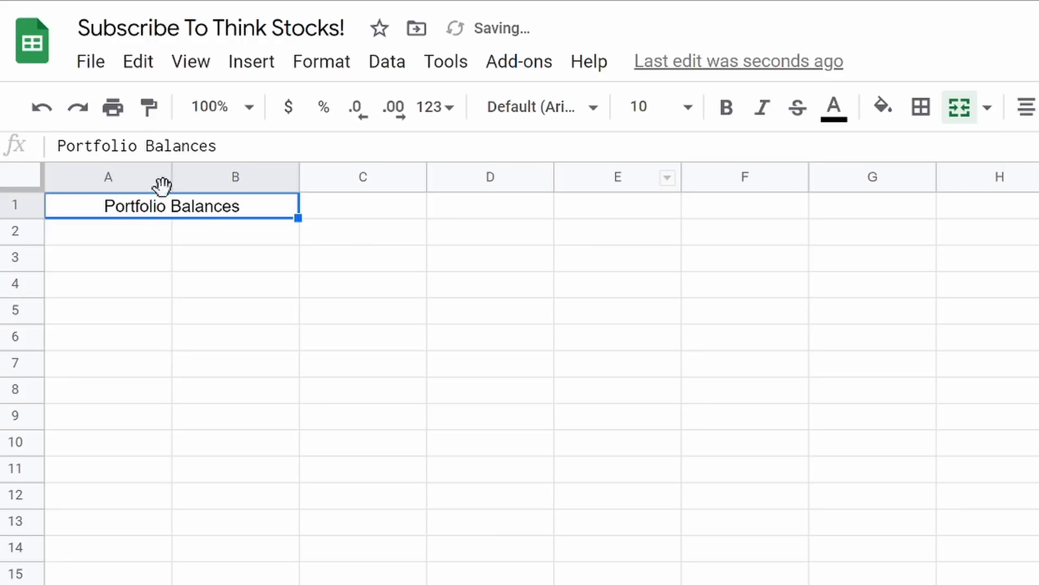
click(137, 237)
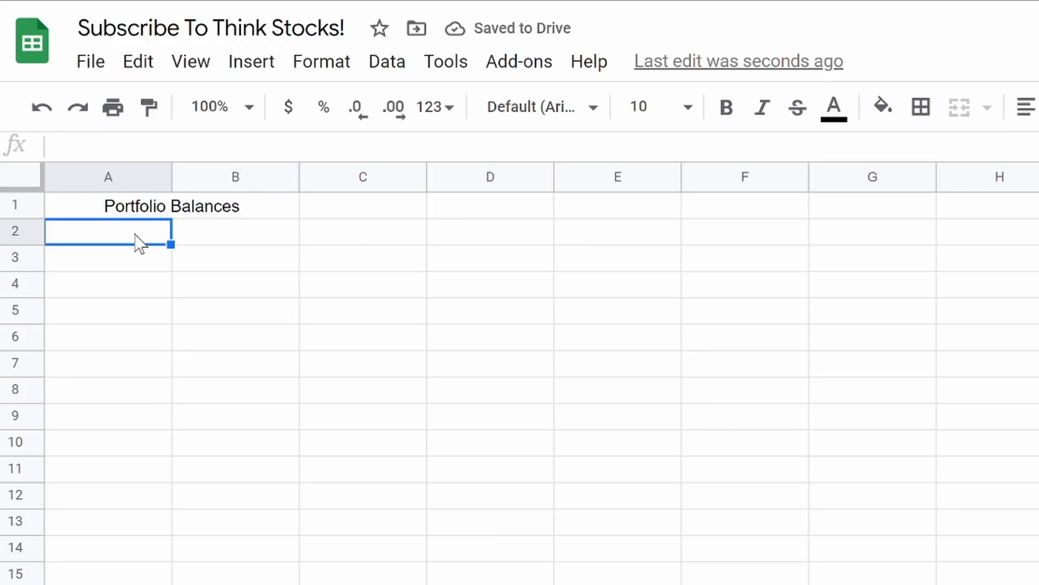
text(Account Valu)
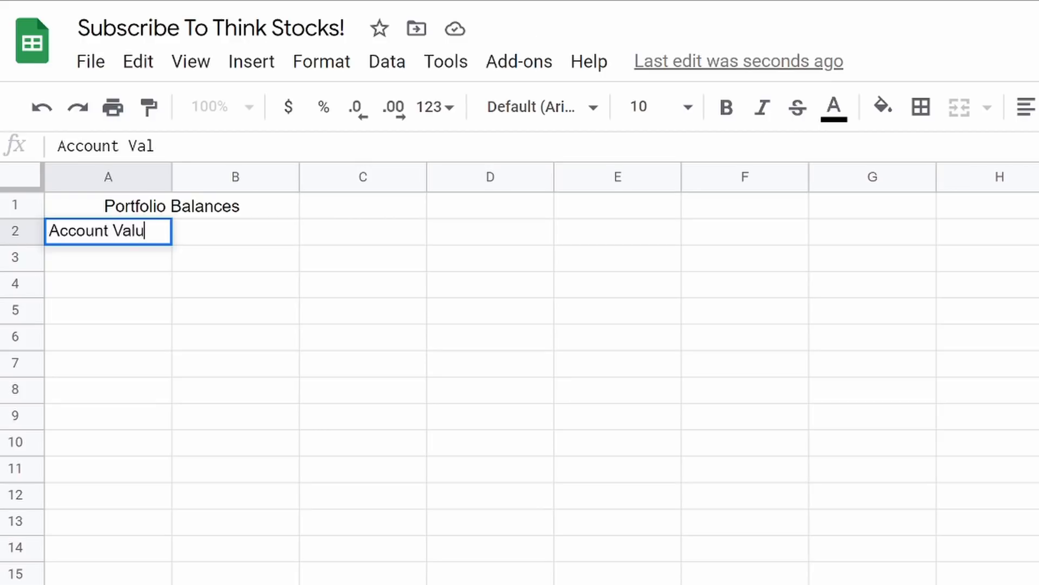
text(e)
key(Return)
text(Positions)
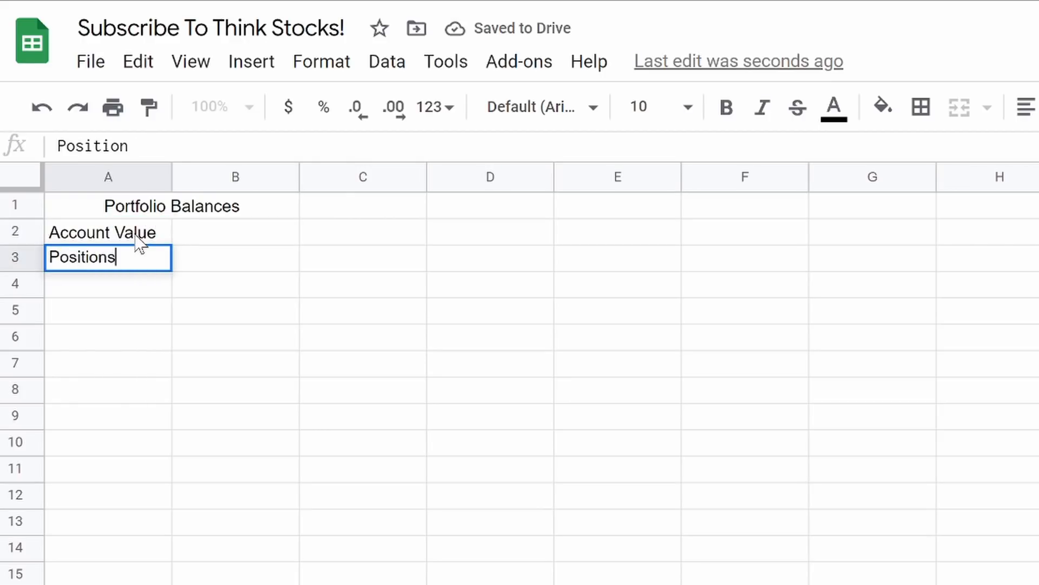
key(Return)
text(Cash)
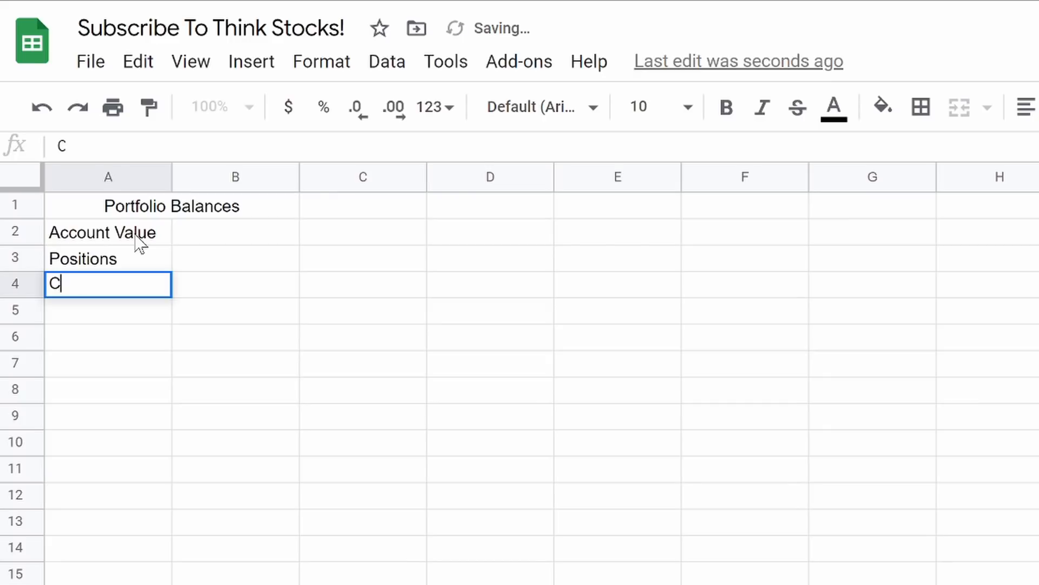
key(Return)
- Enter the labels Day Change, Unrealized Gains and Realizede Gains in cells A5:A7 and widen column A to fit them
text(Day Change)
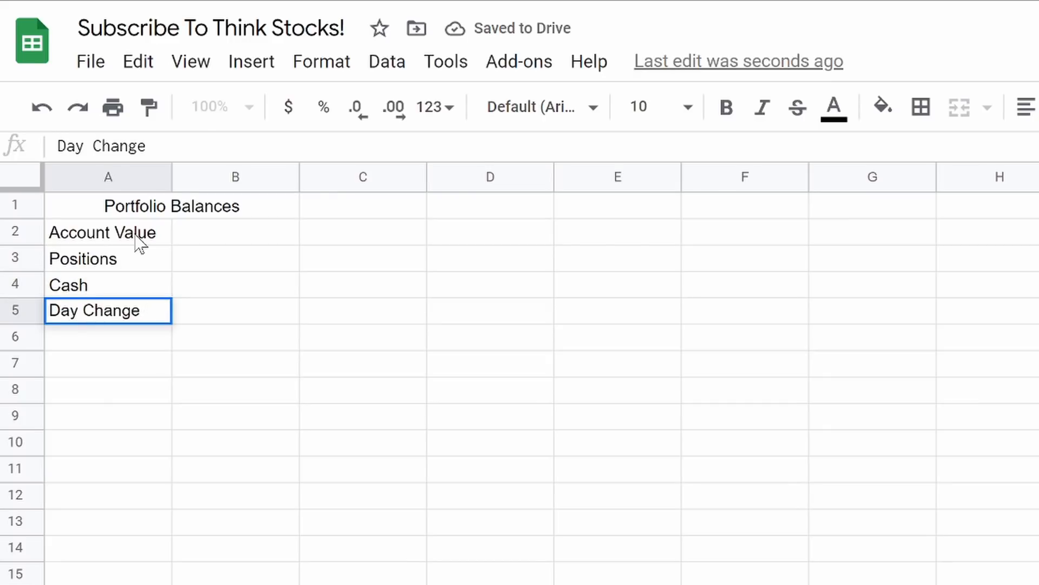
key(Return)
text(Unri)
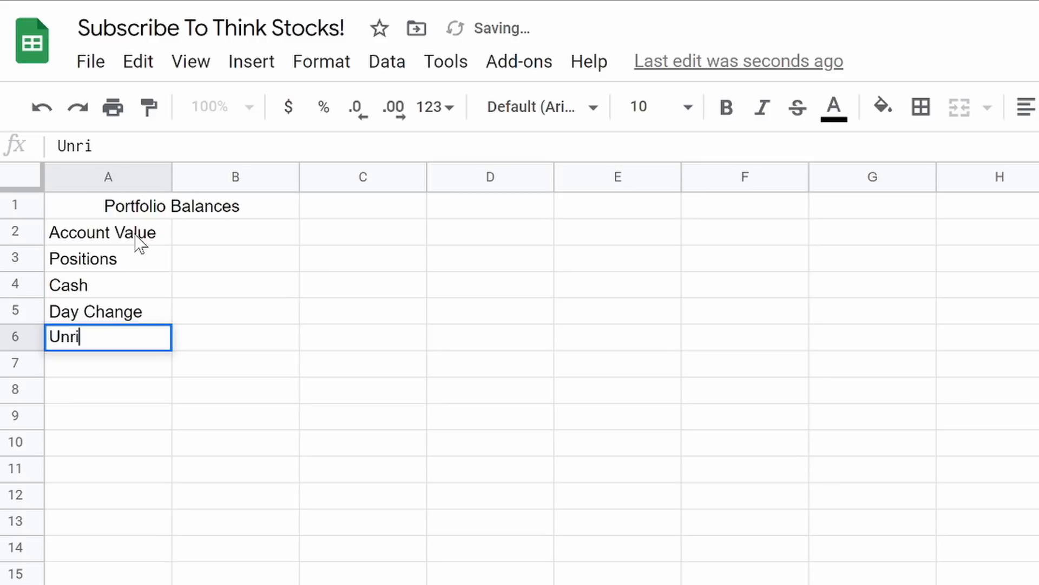
key(BackSpace)
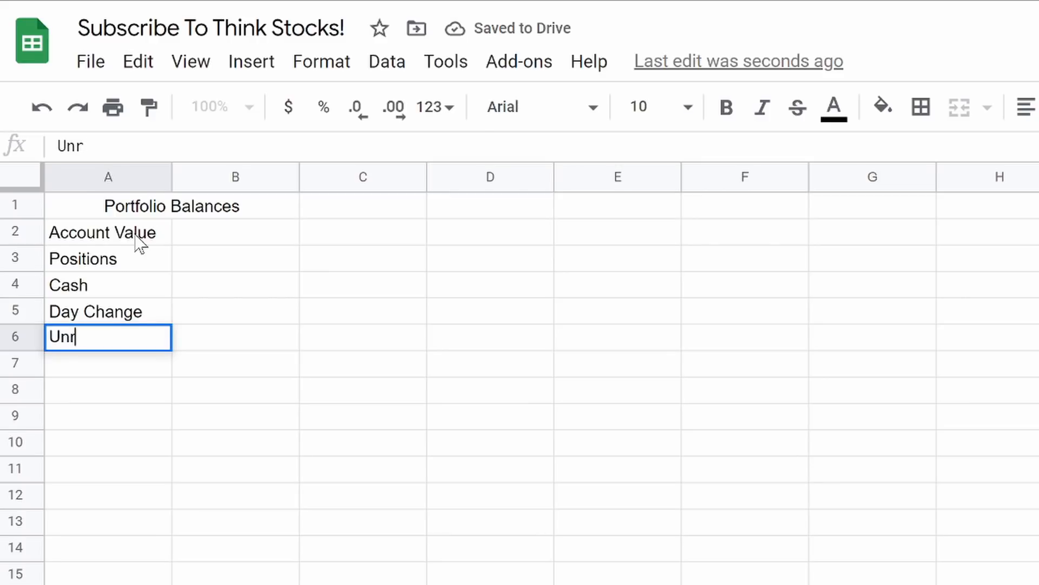
text(ea)
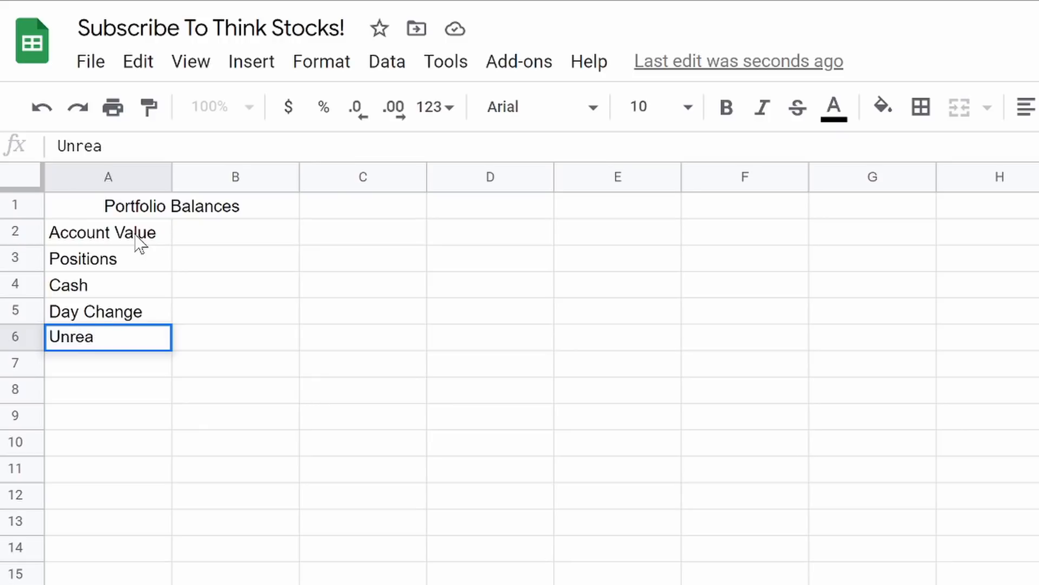
text(lized Gains)
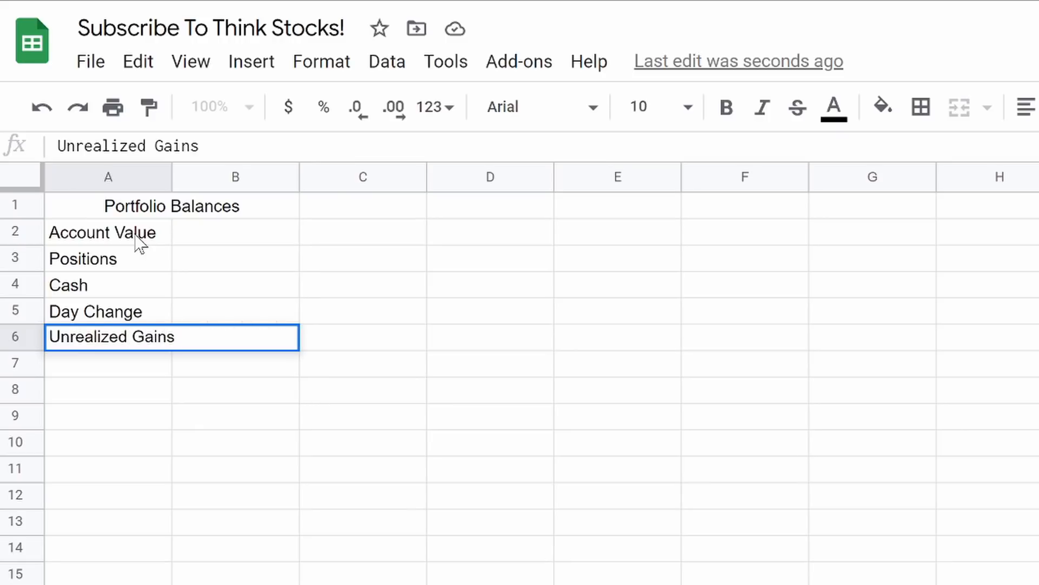
key(Return)
text(Re)
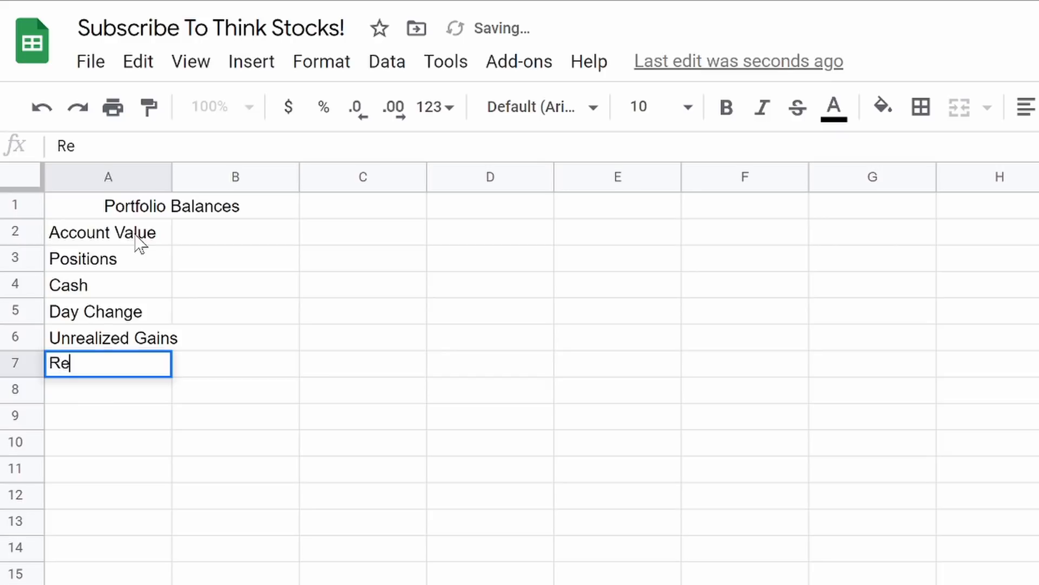
text(alizede Gains)
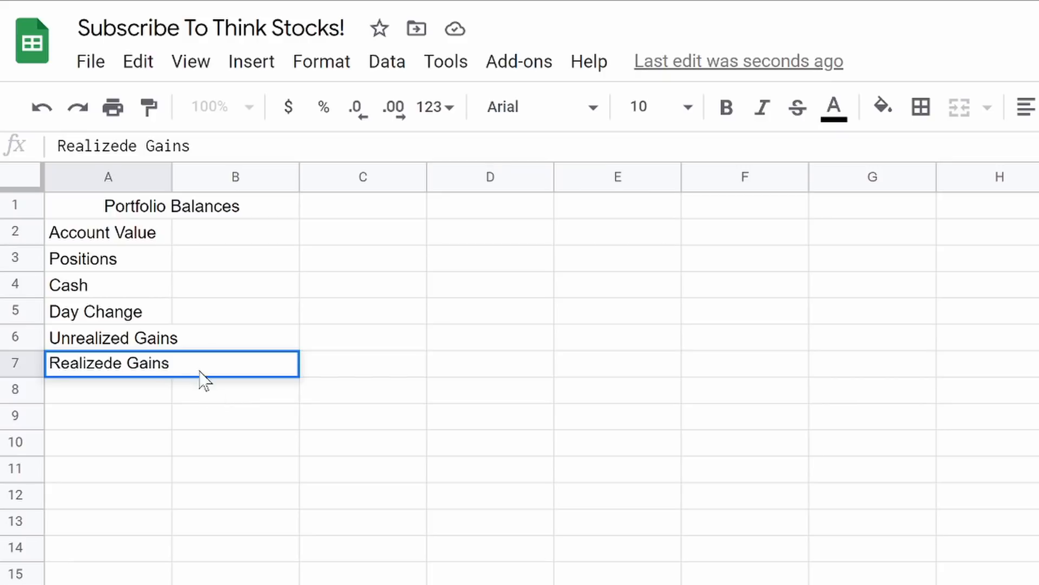
click(145, 451)
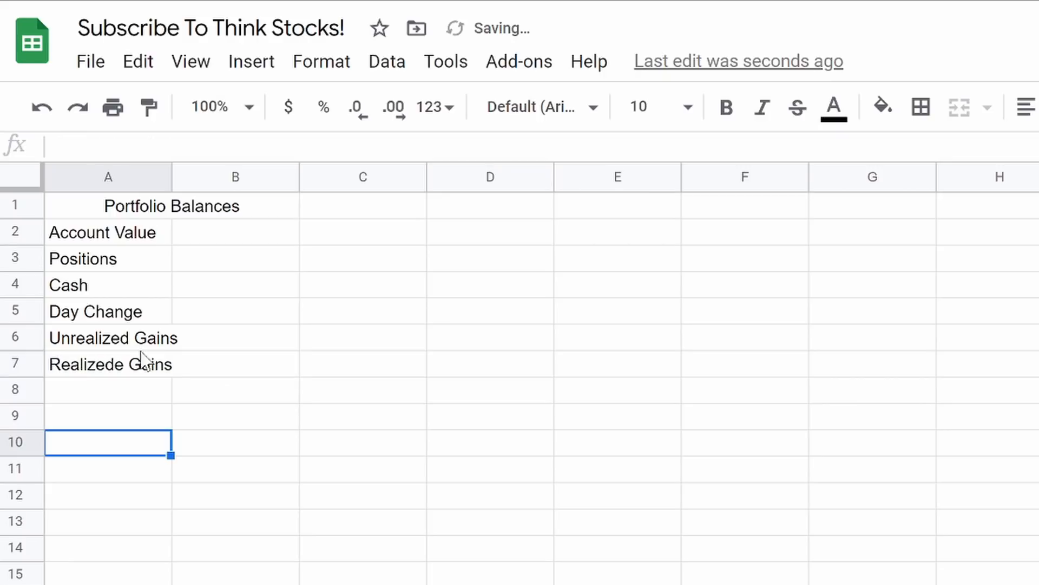
drag(170, 172, 201, 177)
- Calculate Account Value in cell B2 as positions plus cash with the formula =B3+B4
click(258, 240)
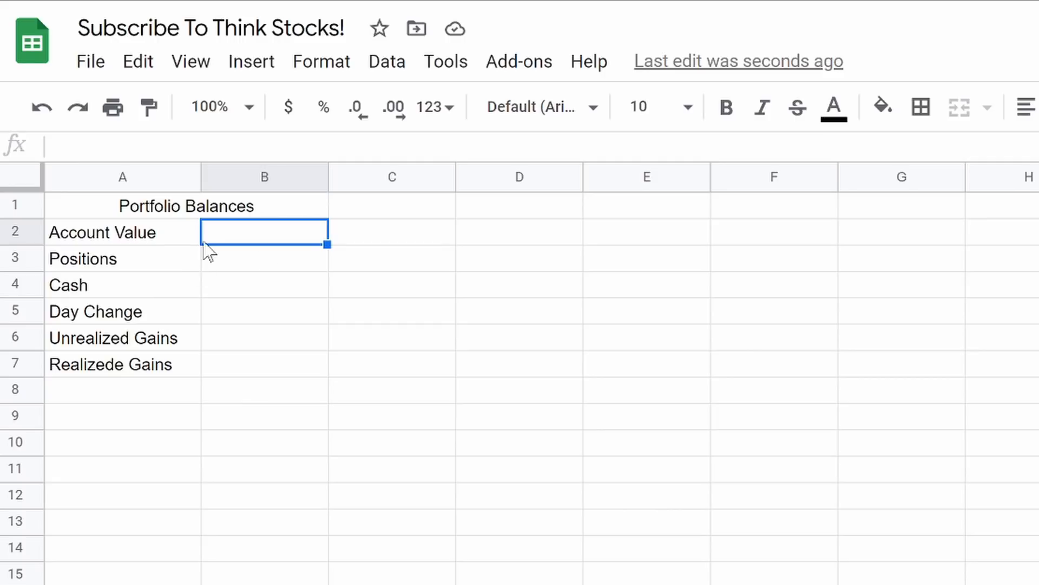
click(110, 262)
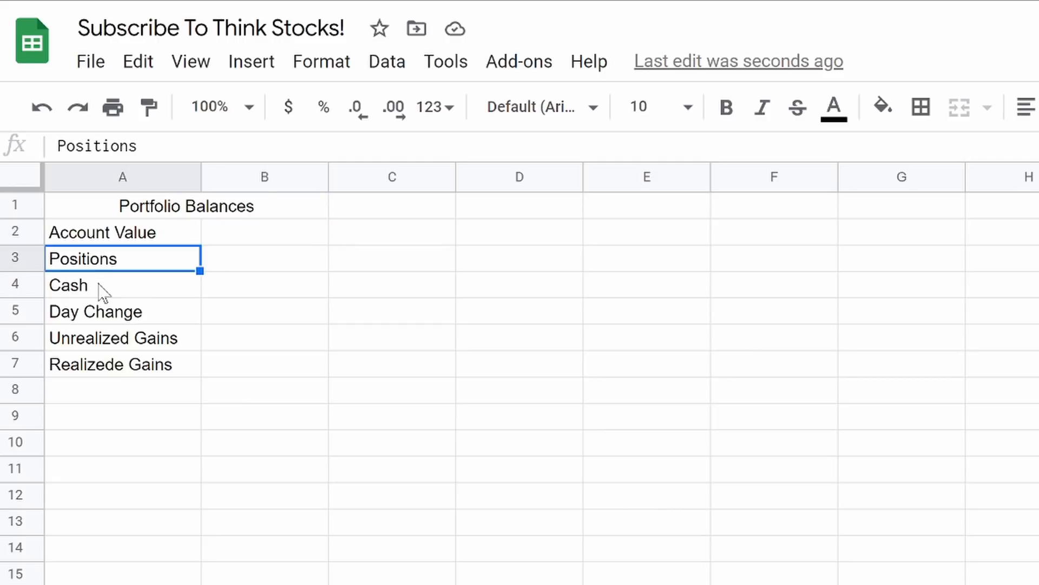
click(103, 292)
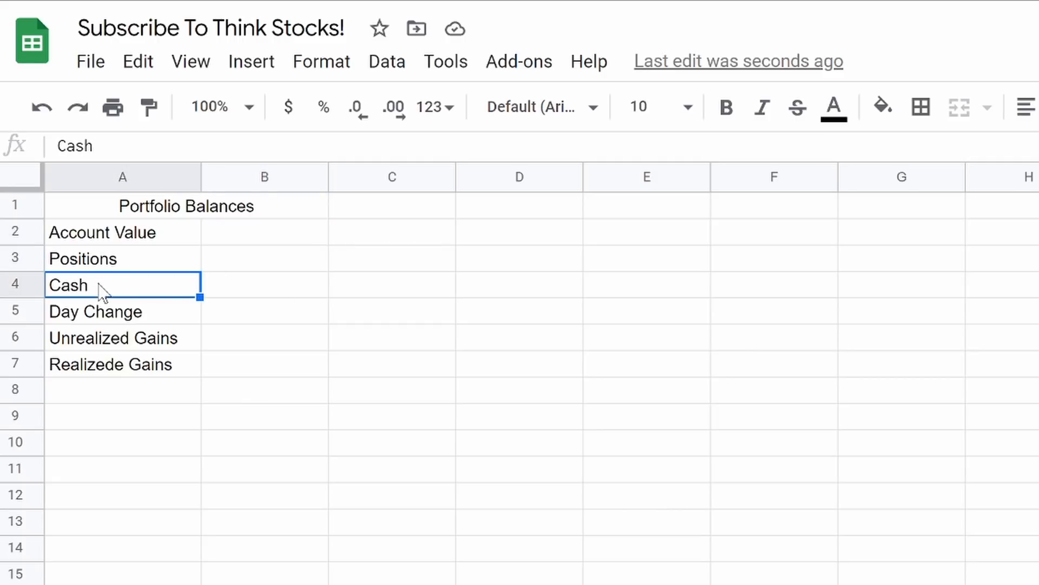
click(234, 239)
text(=)
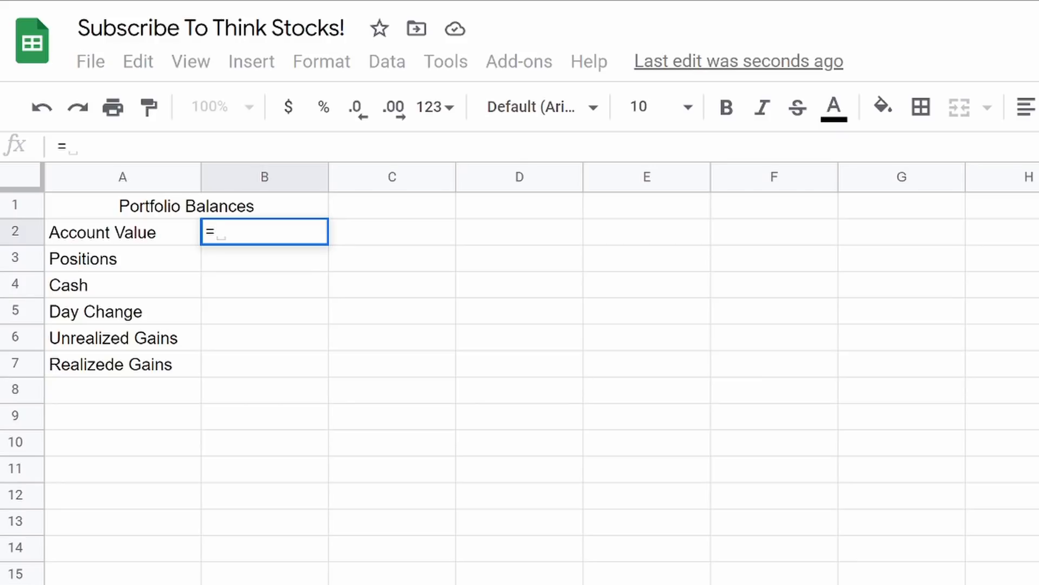
text(B)
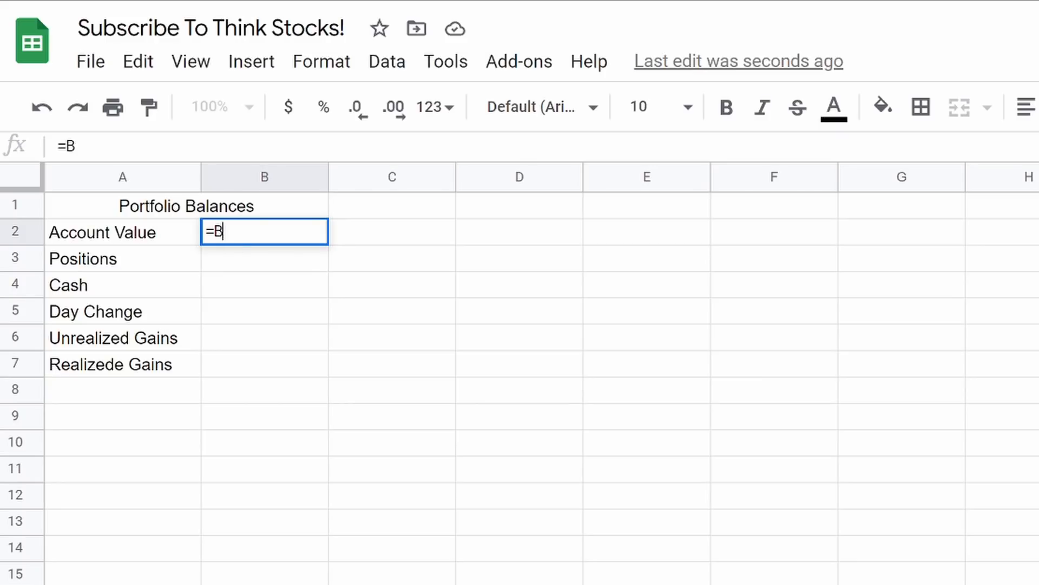
text(3+B$)
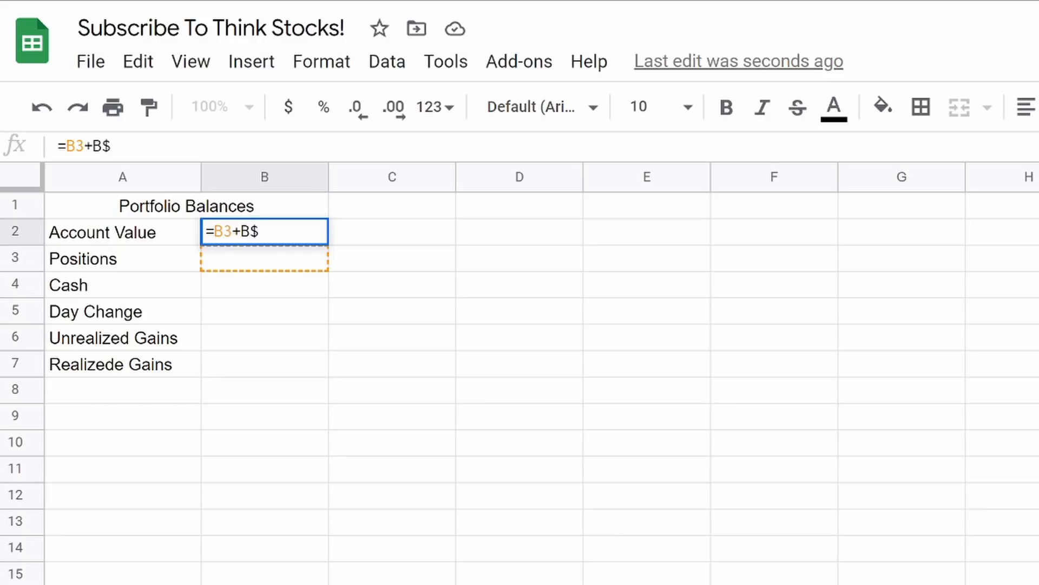
key(BackSpace)
text(4)
key(Return)
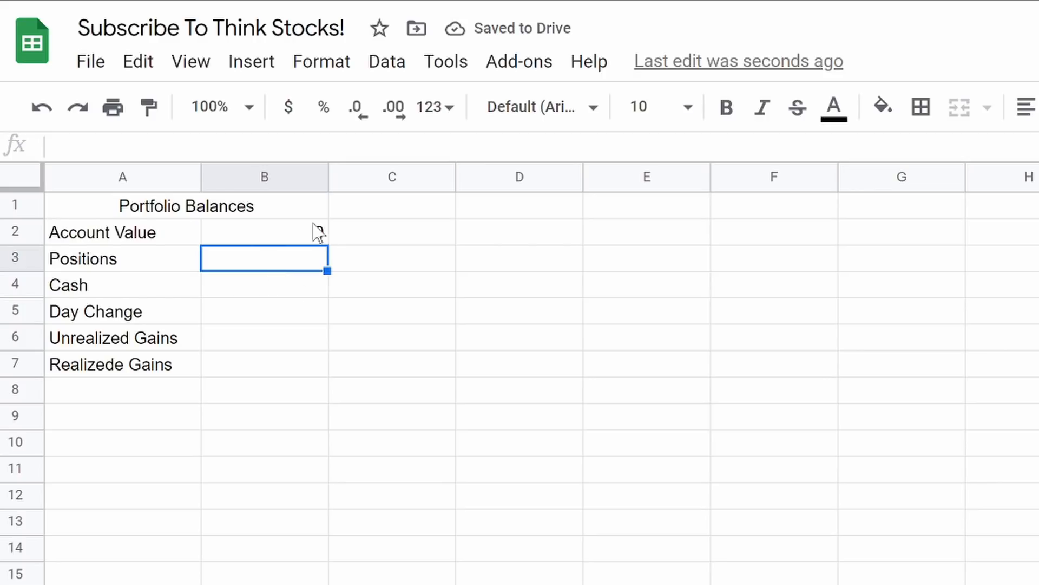
- Total the Positions sheet's Value column in Dashboard cell B3 with =Sum(Positions!H:H) and format the cell as currency
text(=Sum()
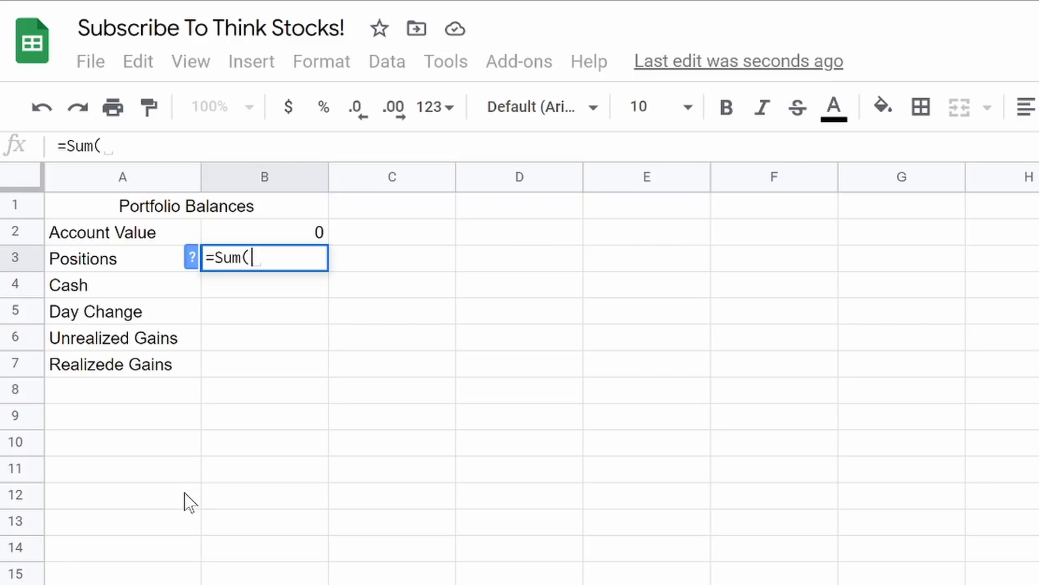
click(299, 573)
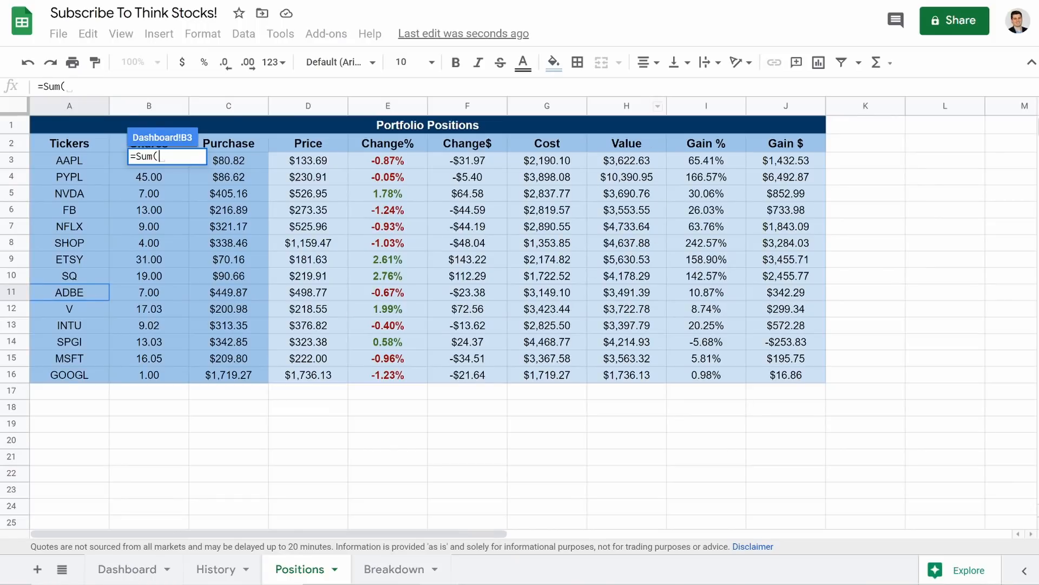
click(613, 107)
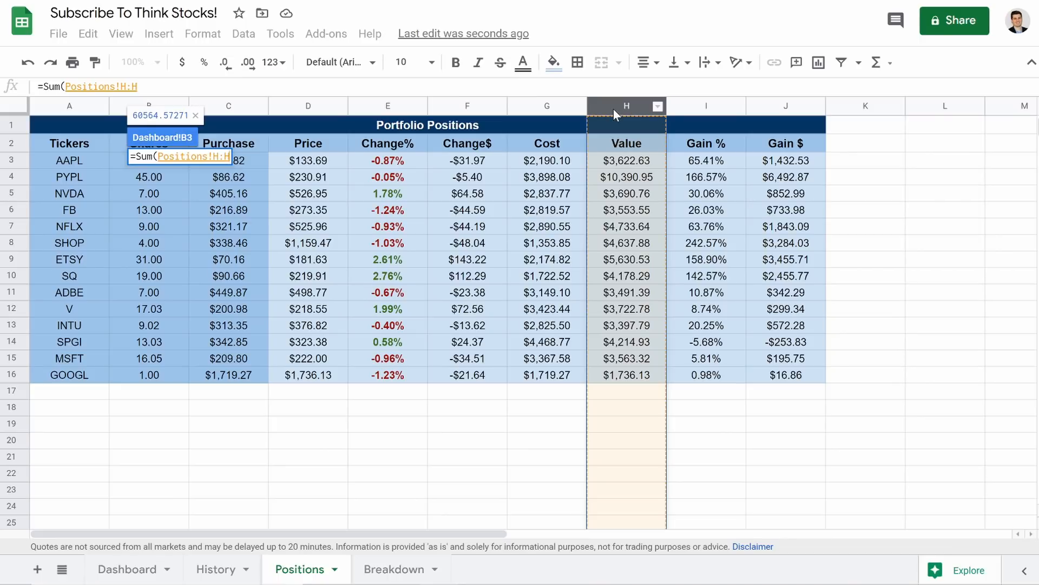
key(Return)
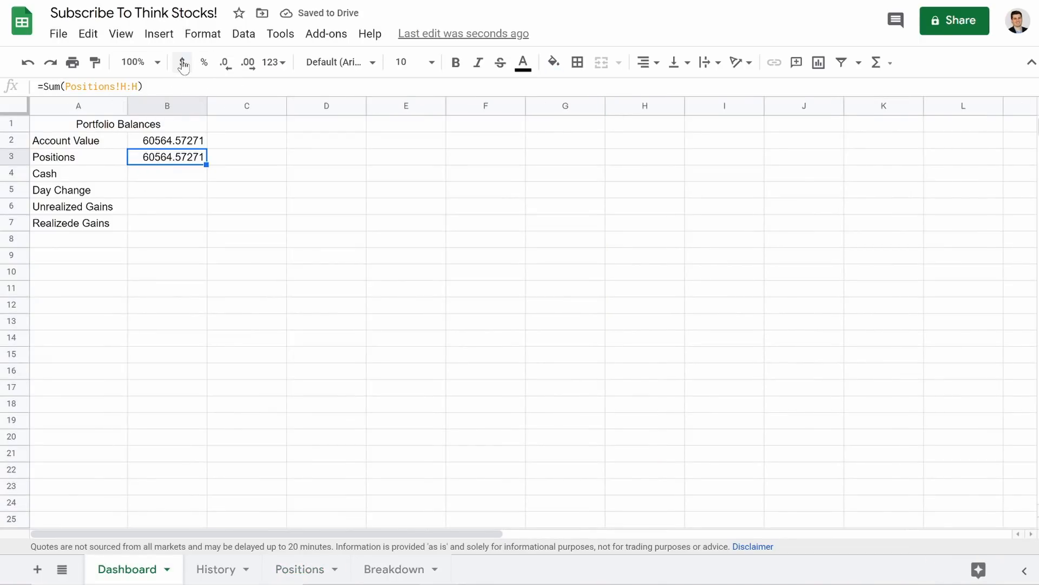
click(183, 63)
- Start the Cash formula in Dashboard cell B4 by summing History deposits with =sumif(History!C:C,"Deposit",History!F:F)
click(154, 177)
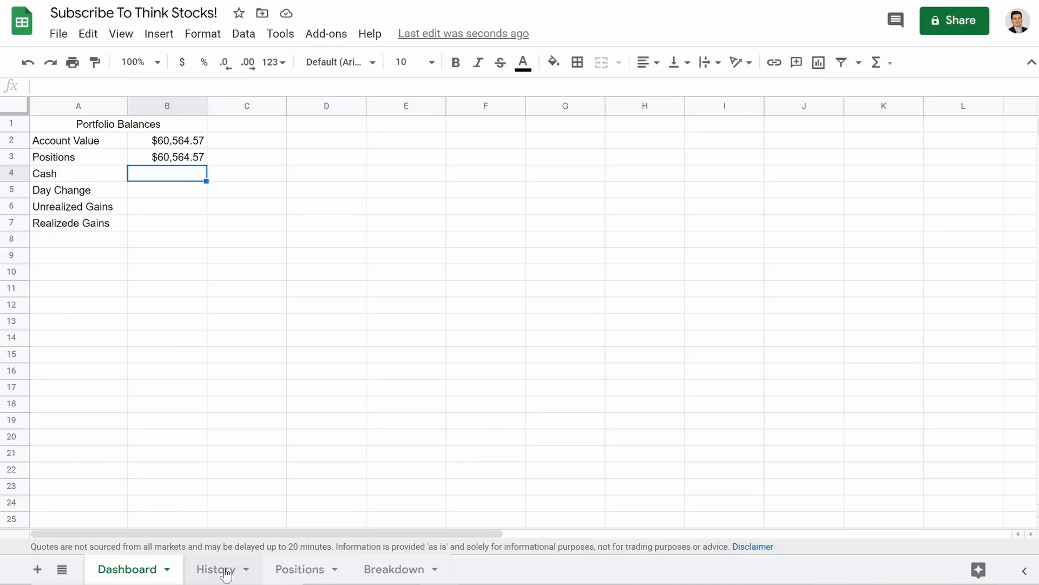
text(=sumoi)
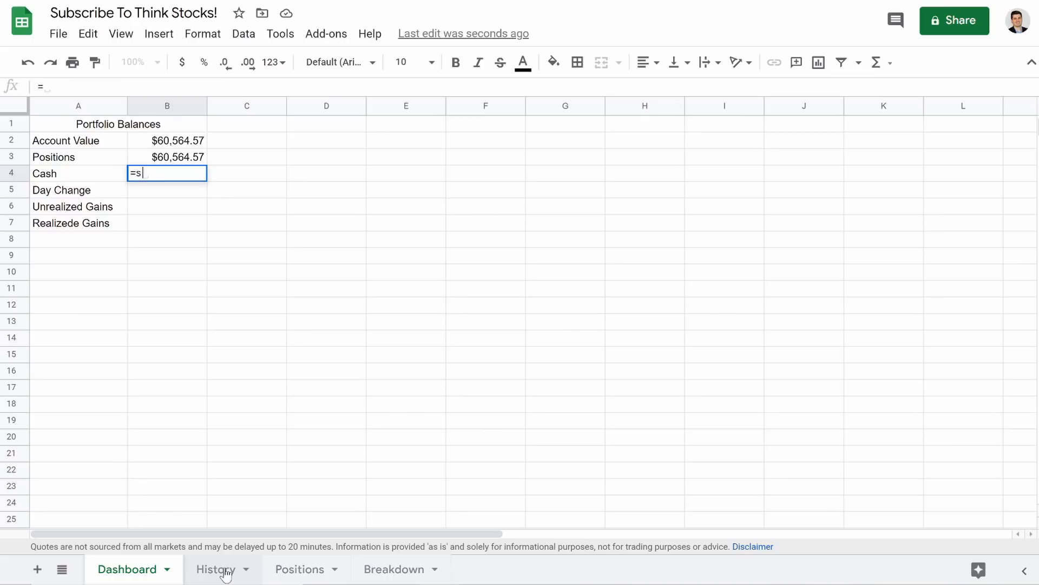
key(BackSpace)
key(BackSpace)
text(if)
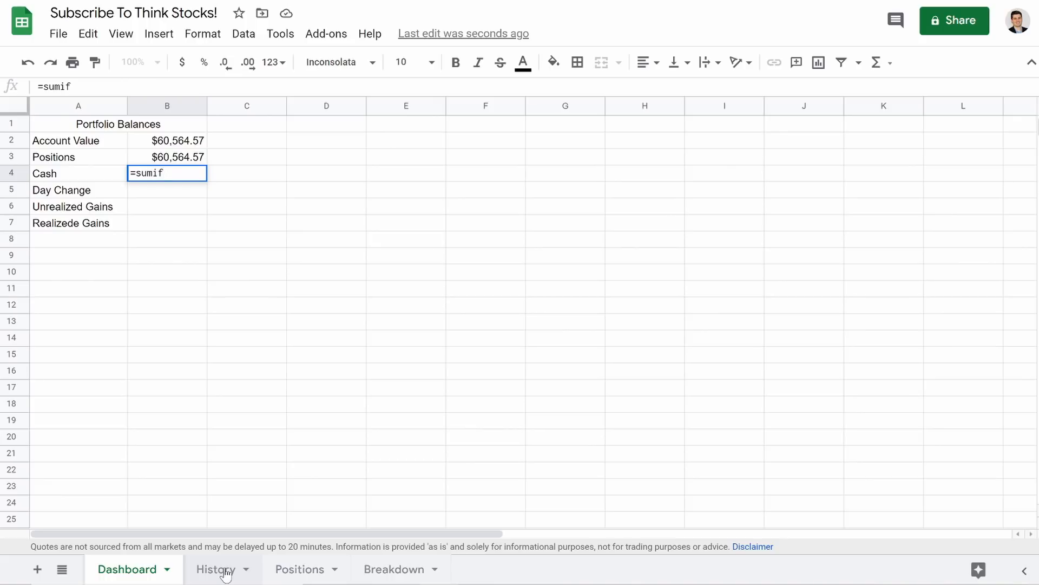
text(()
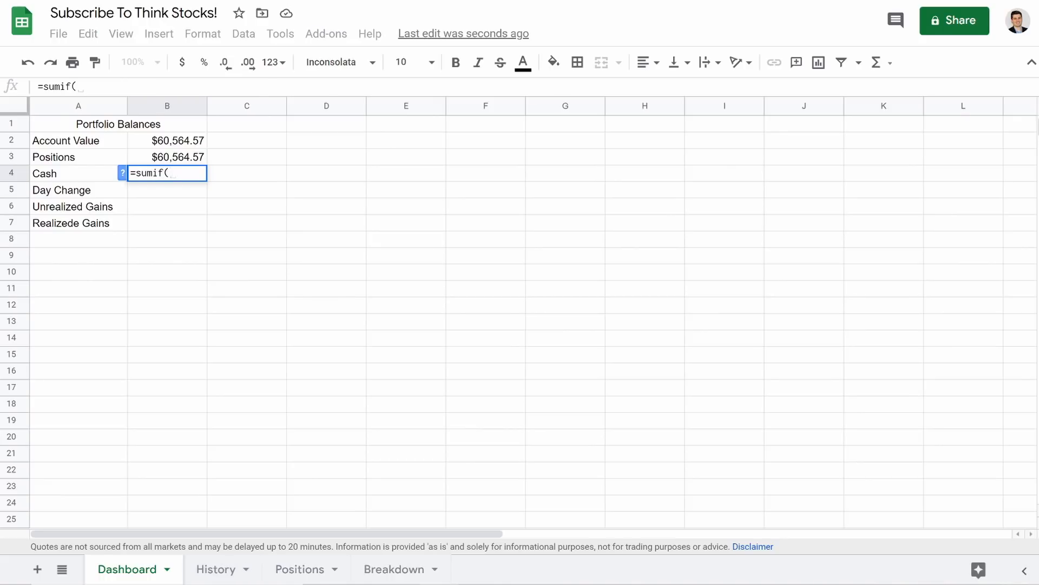
click(219, 566)
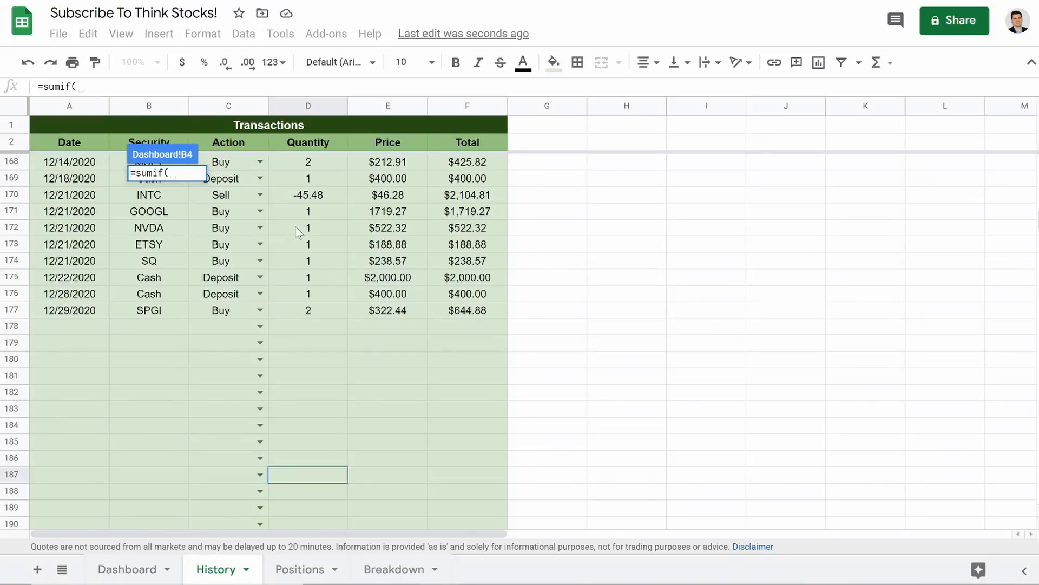
click(228, 106)
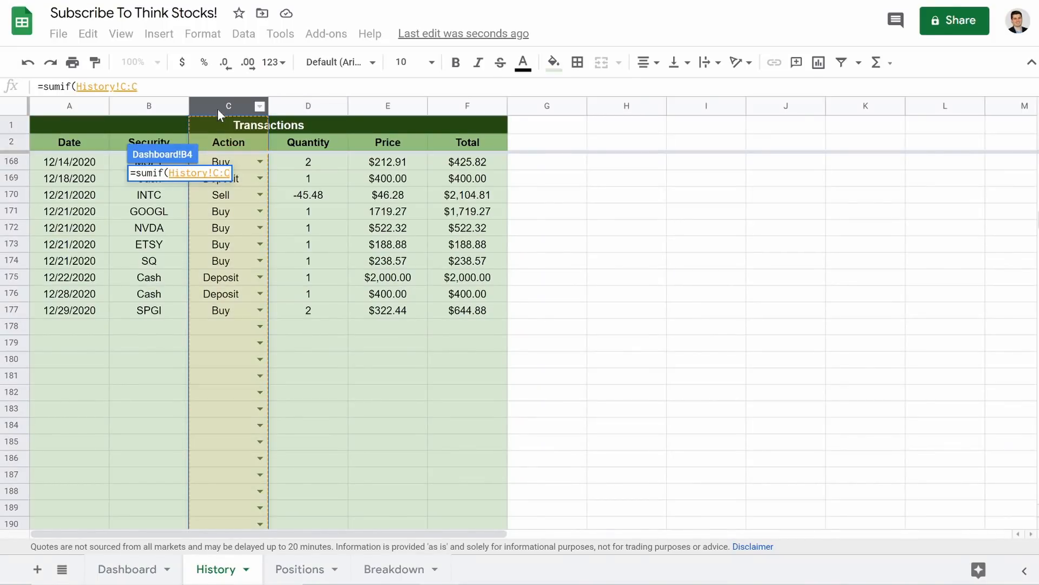
text(,"D)
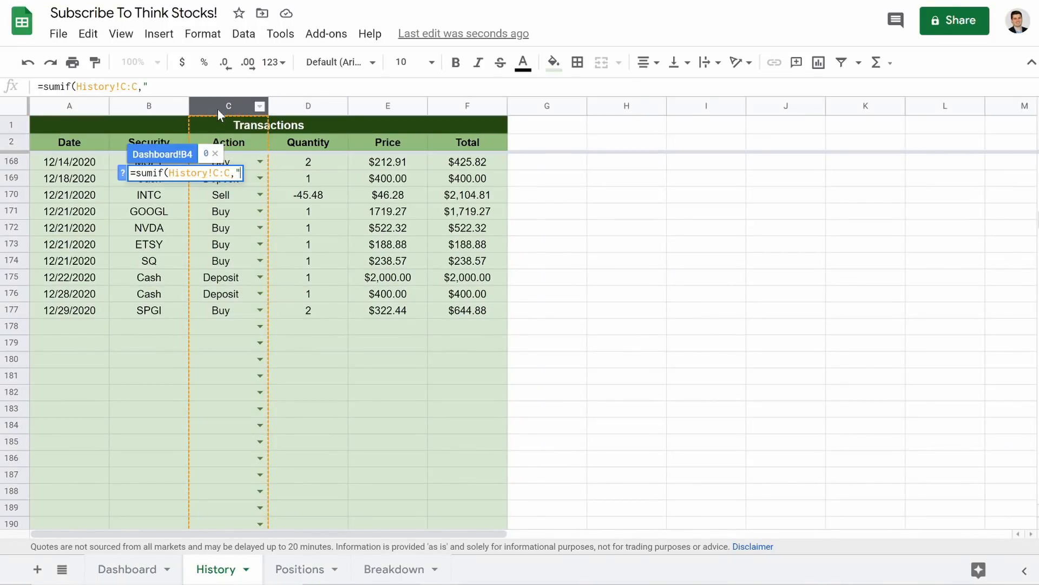
text(eposit)
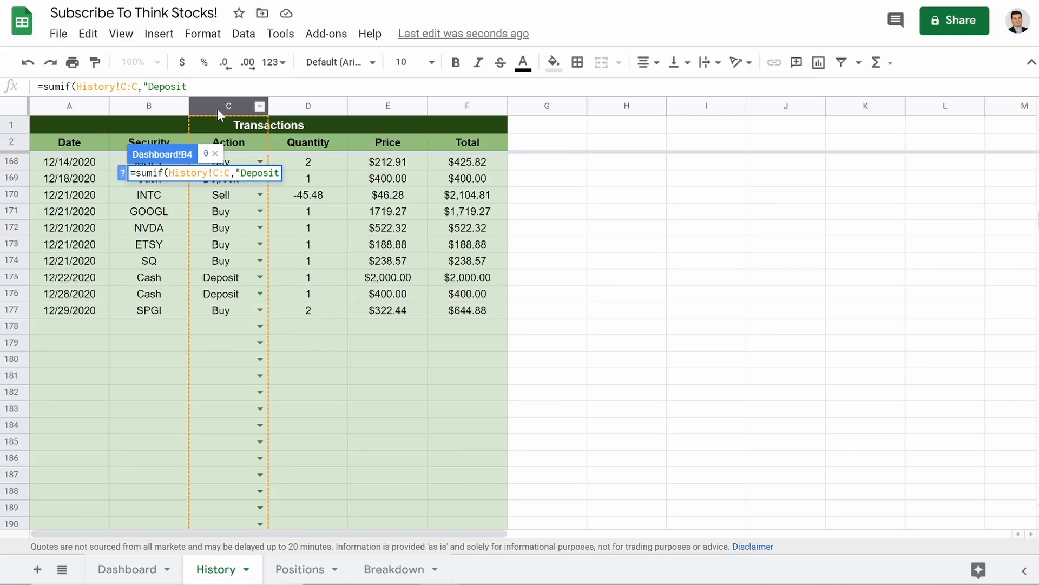
text(",)
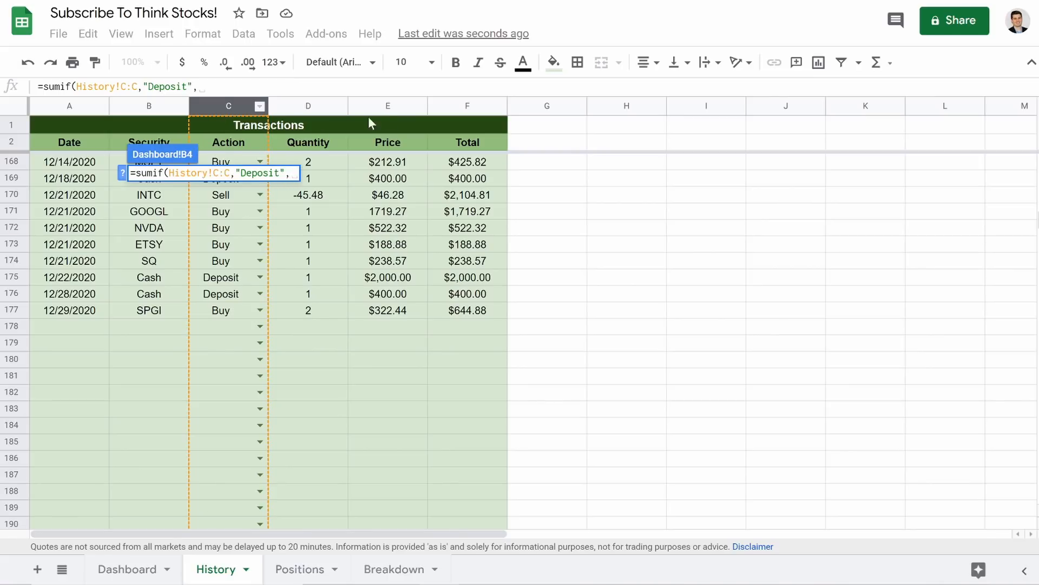
click(455, 112)
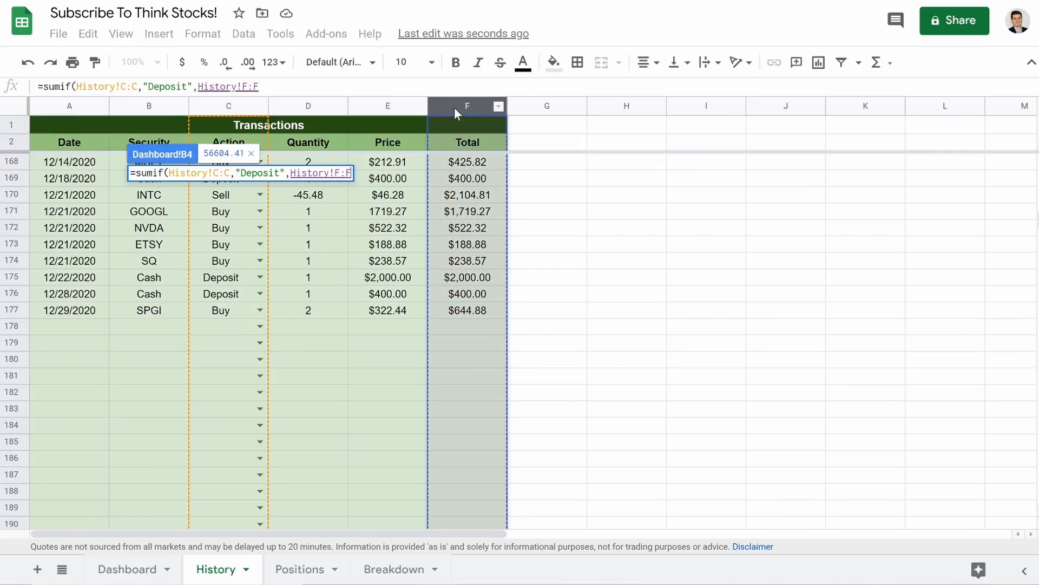
text())
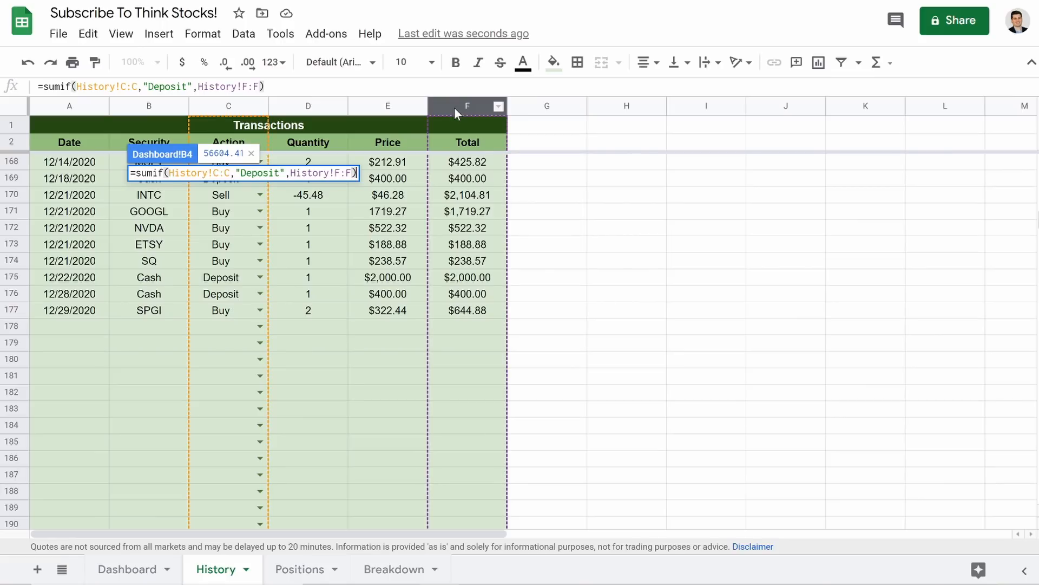
- Subtract withdrawals in the Cash formula with a sumif over History!C:C matching "Withdrawal" and summing History!F:F
text(-)
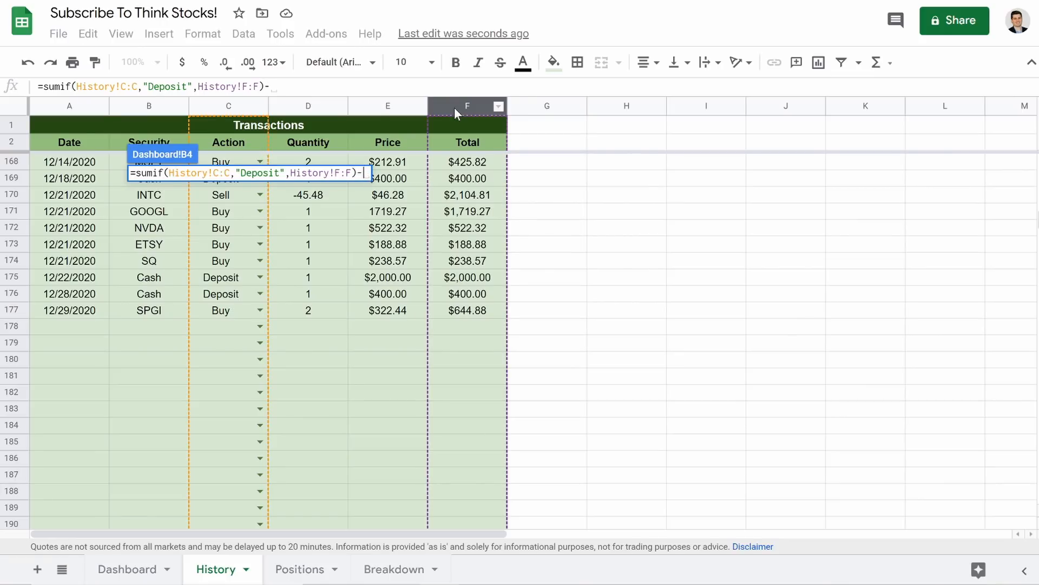
text(sumif)
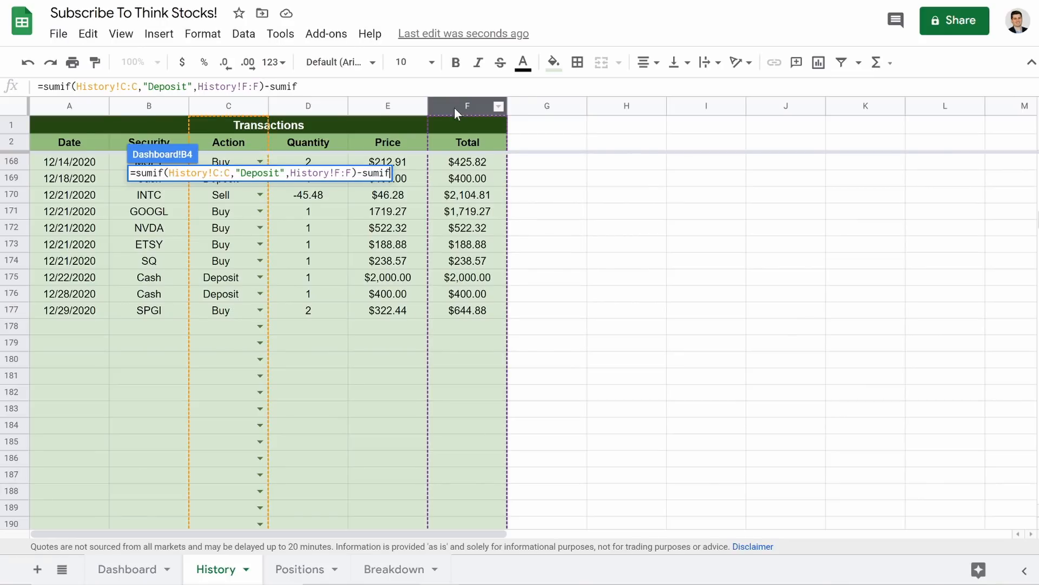
text(()
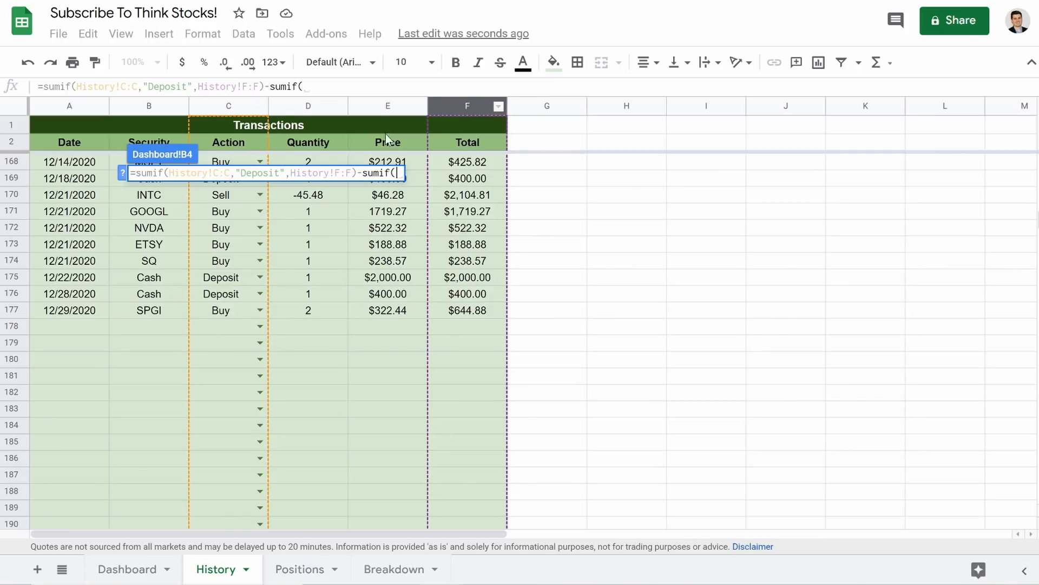
click(222, 106)
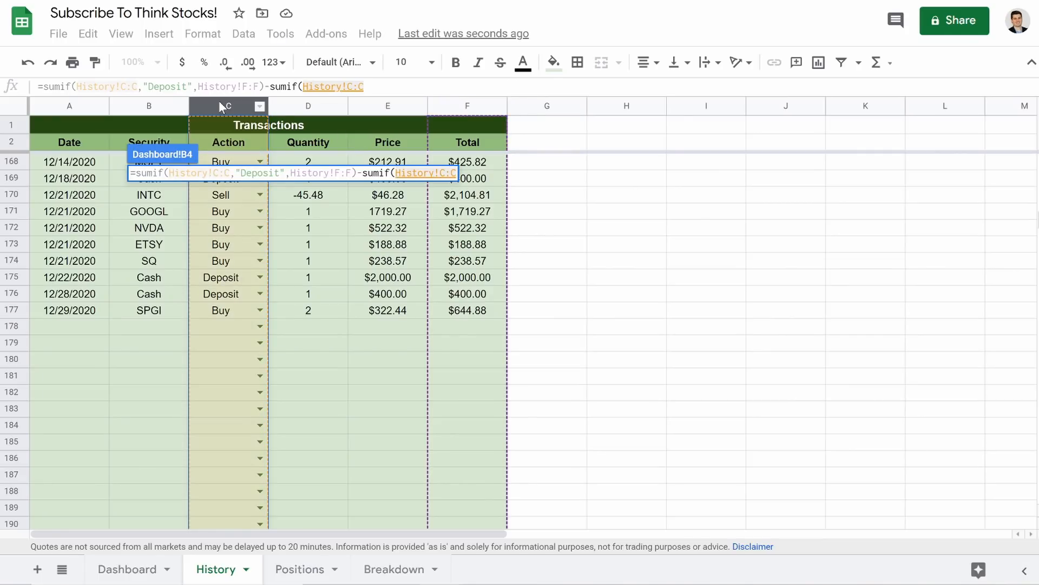
text(,)
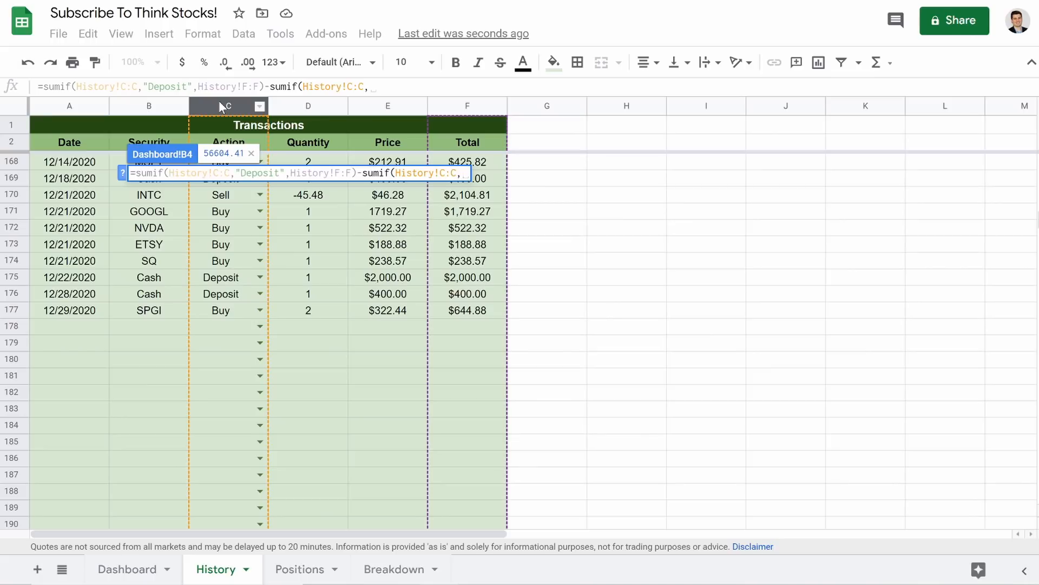
text("With)
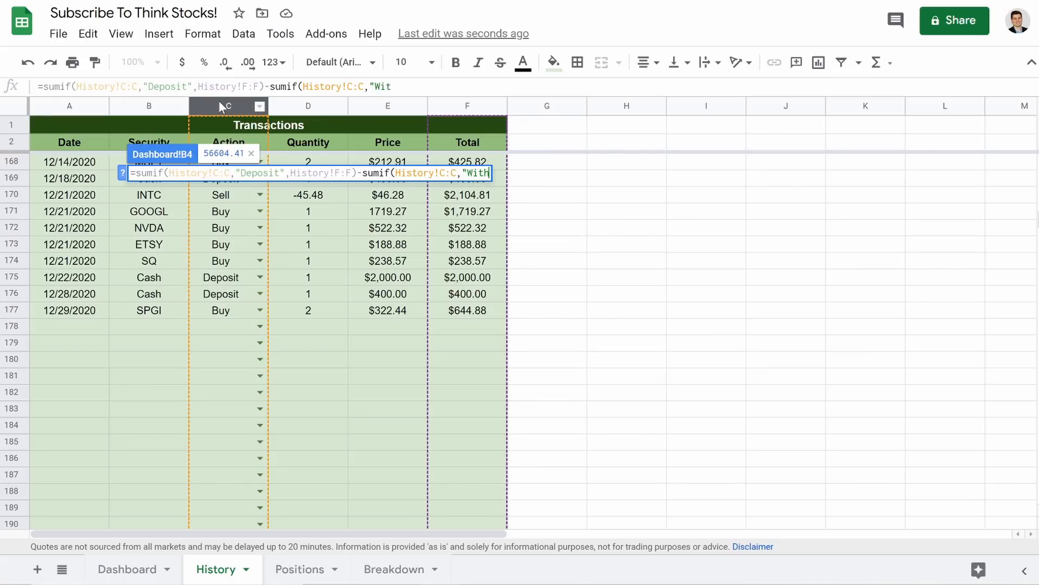
text(drawal)
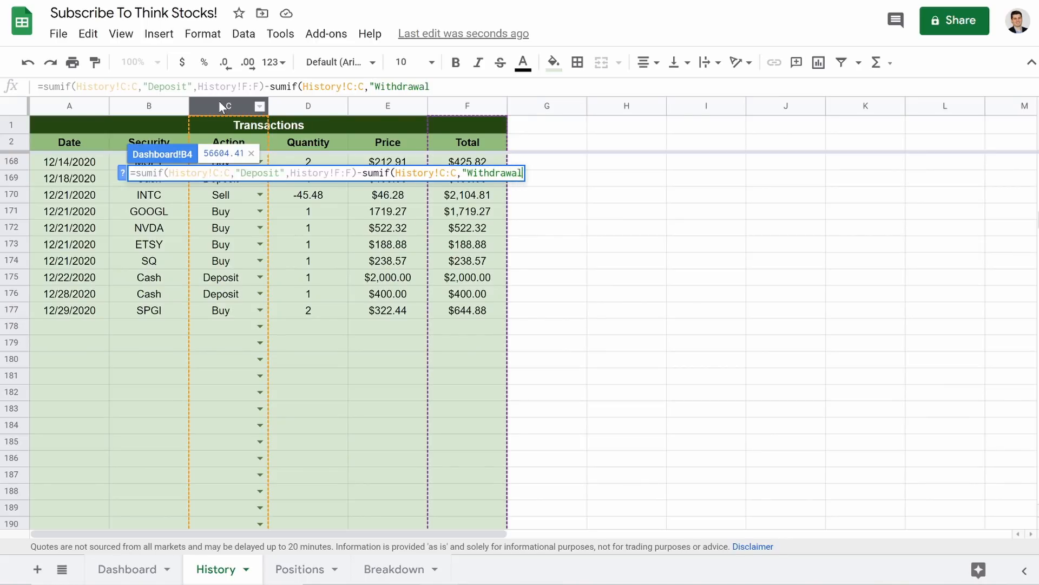
text(",)
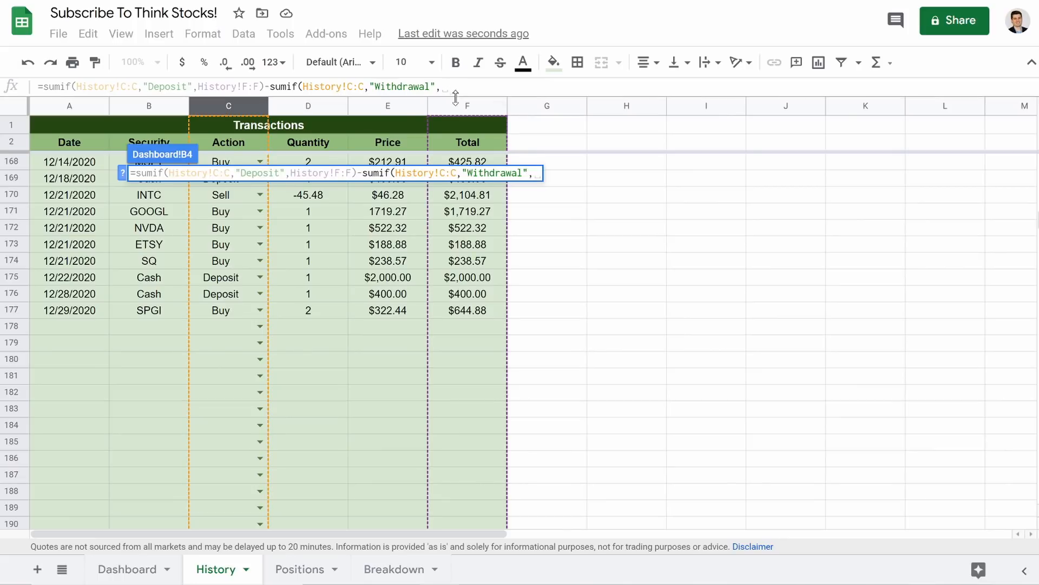
click(467, 111)
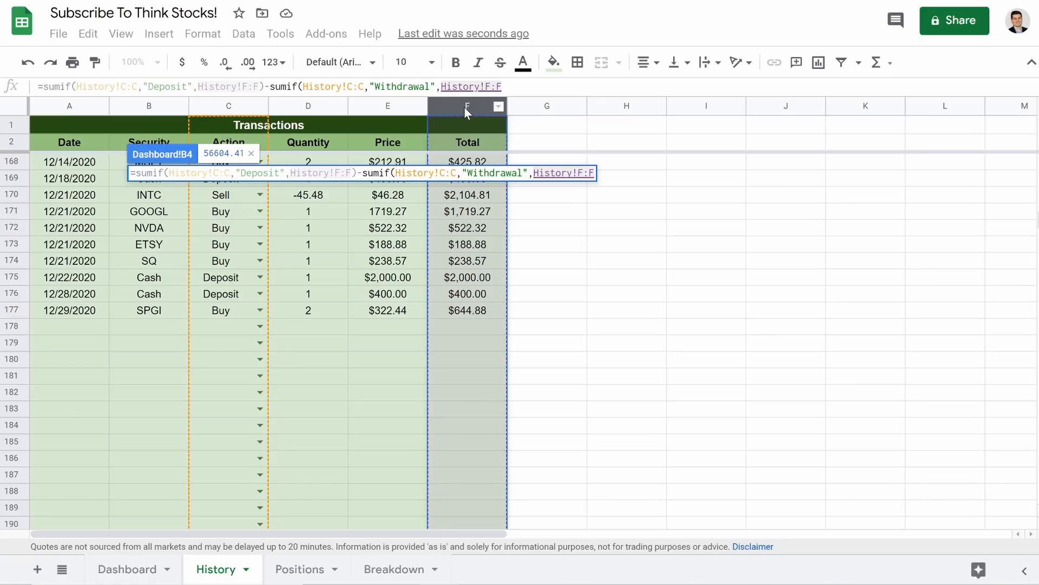
- Close the withdrawal term and add sale proceeds to the Cash formula with sumif(History!C:C,"Sell",History!F:F)
text()+)
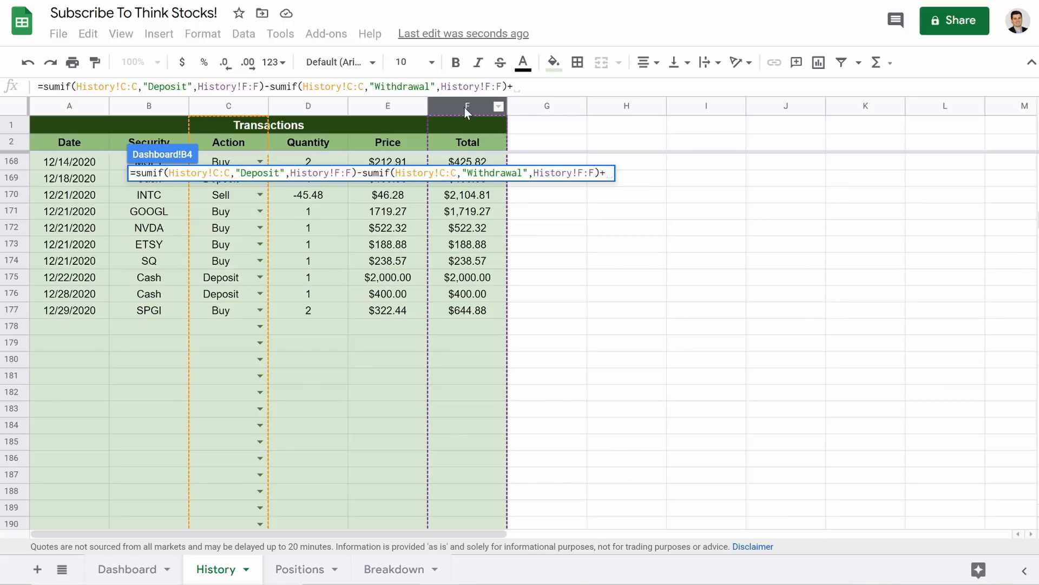
text(sumif)
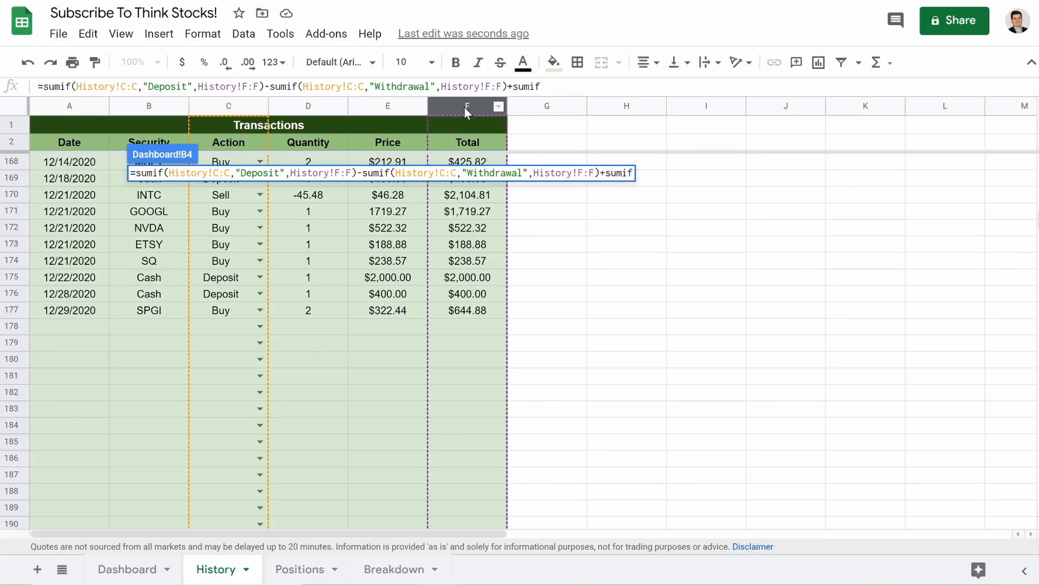
text(()
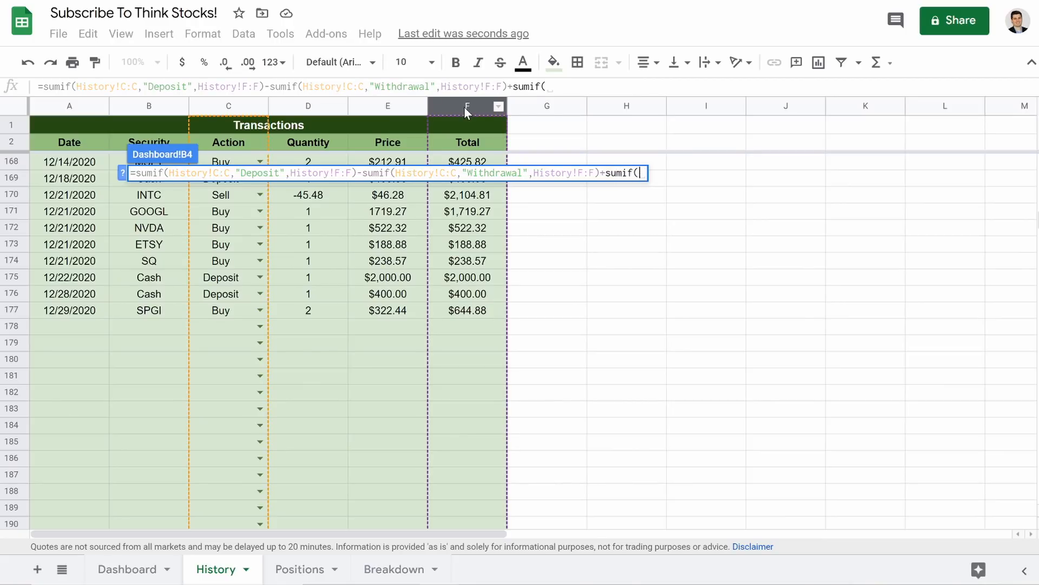
click(228, 108)
text(,"Sell)
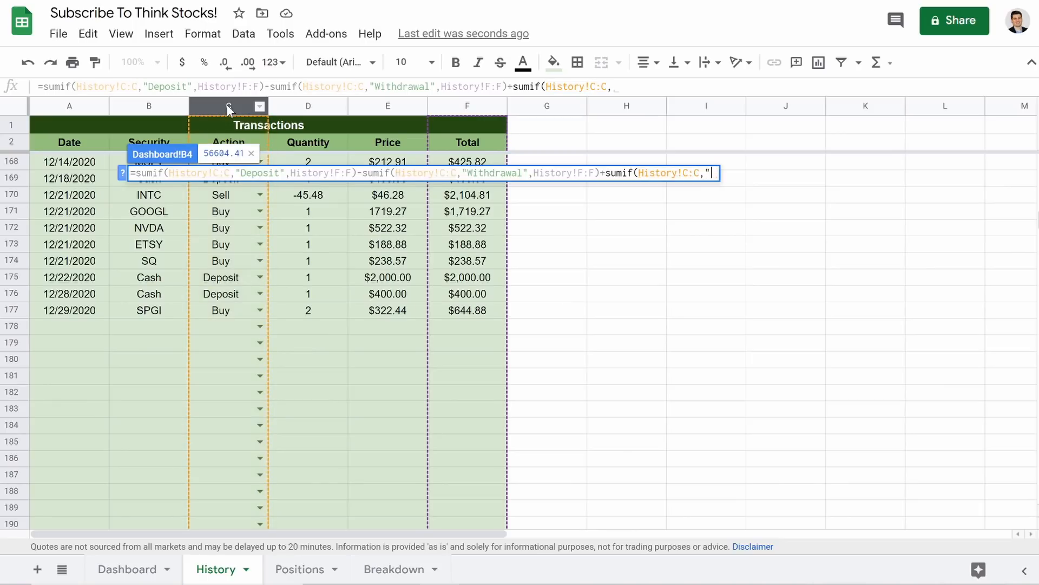
text(")
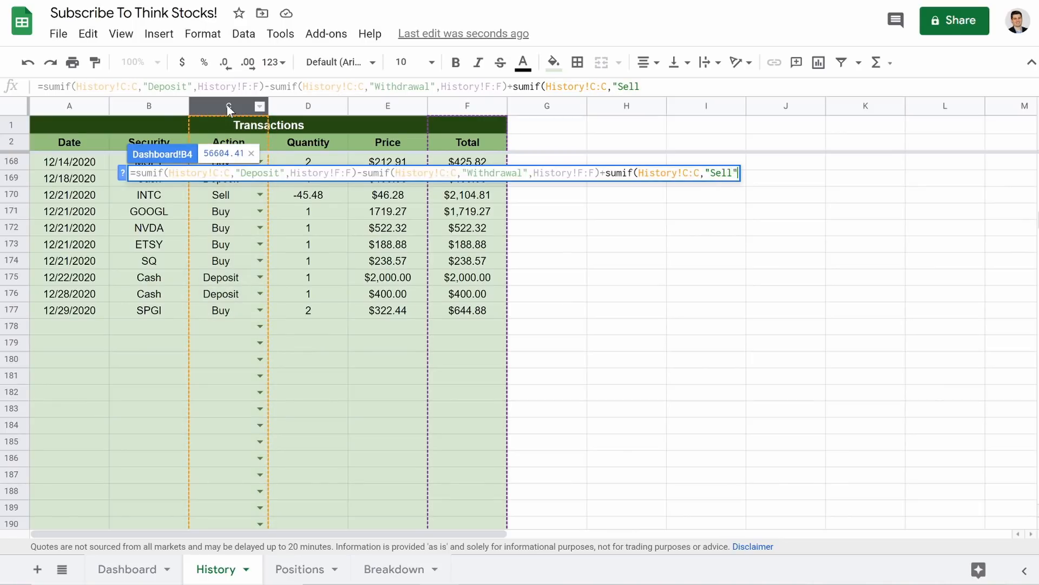
text(,)
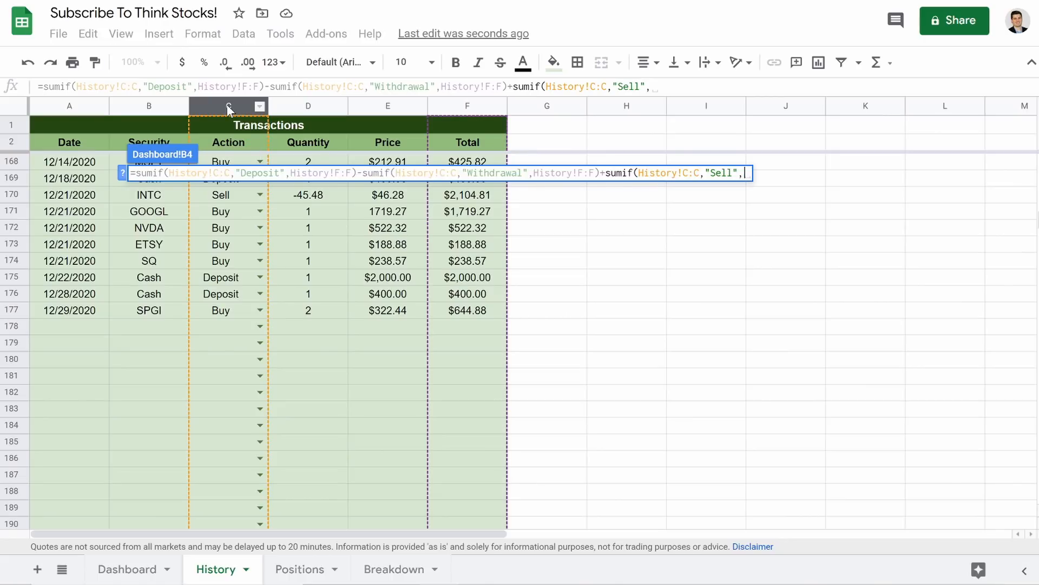
click(458, 106)
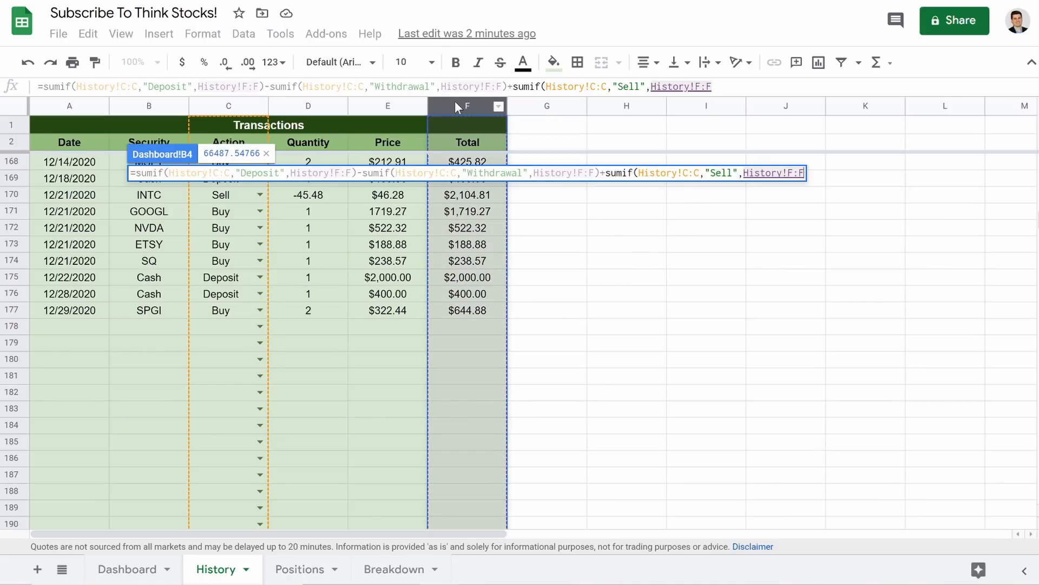
text())
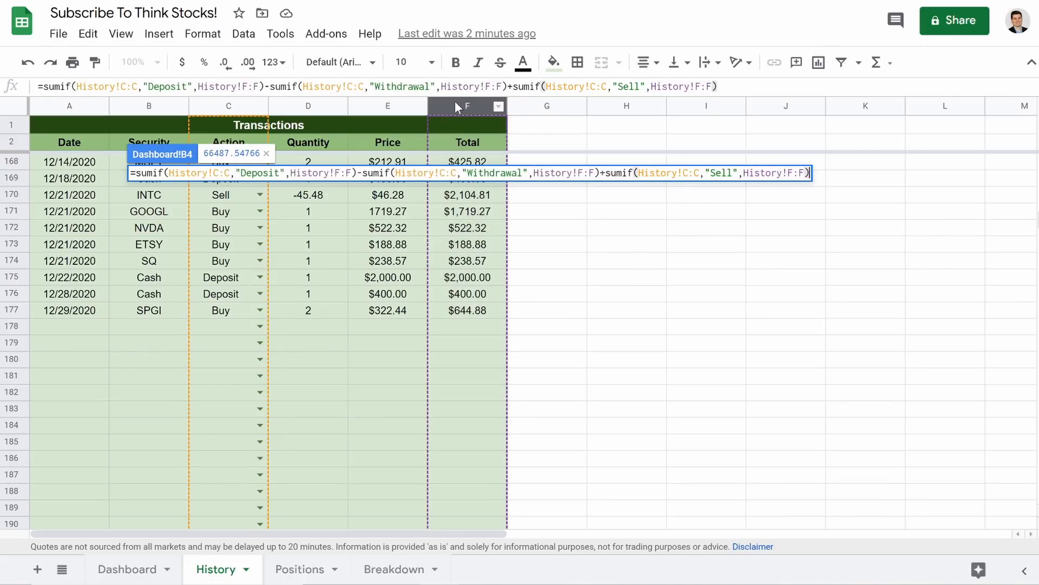
- Complete the Cash formula in Dashboard cell B4 by subtracting Sumif(History!C:C,"Buy",History!F:F) and format the cell as currency
text(-)
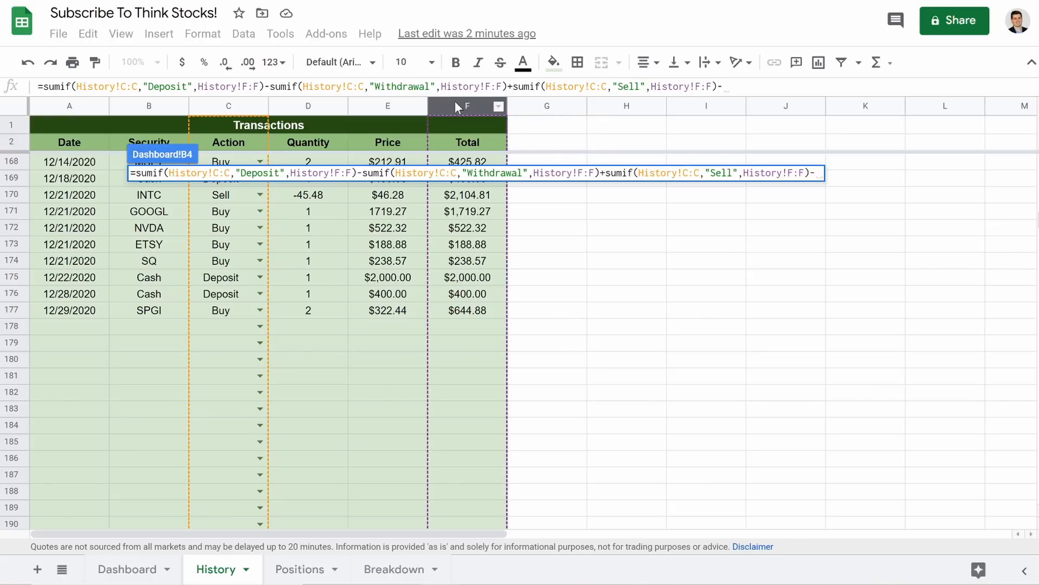
text(Sumi)
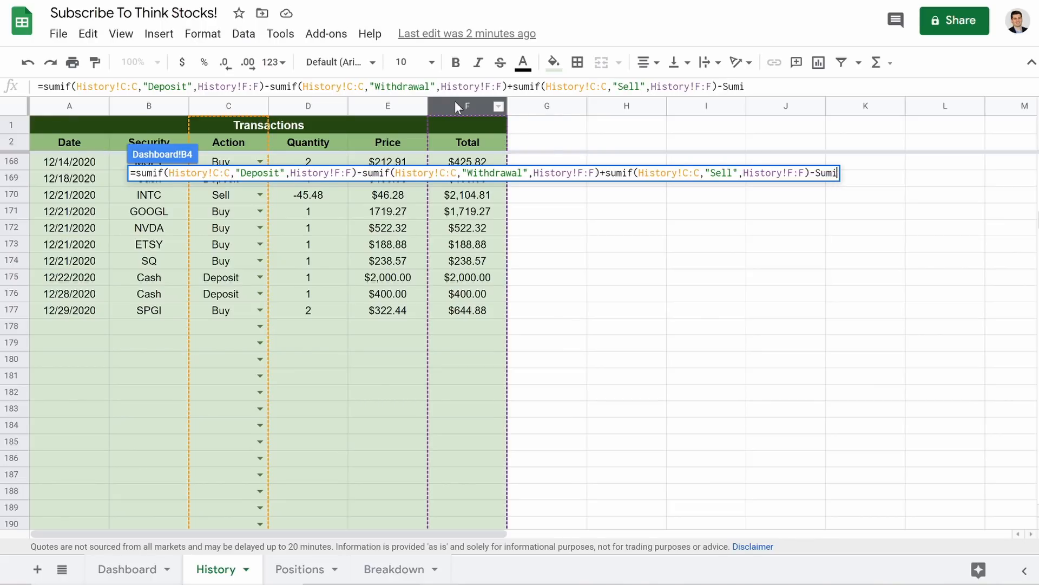
text(f()
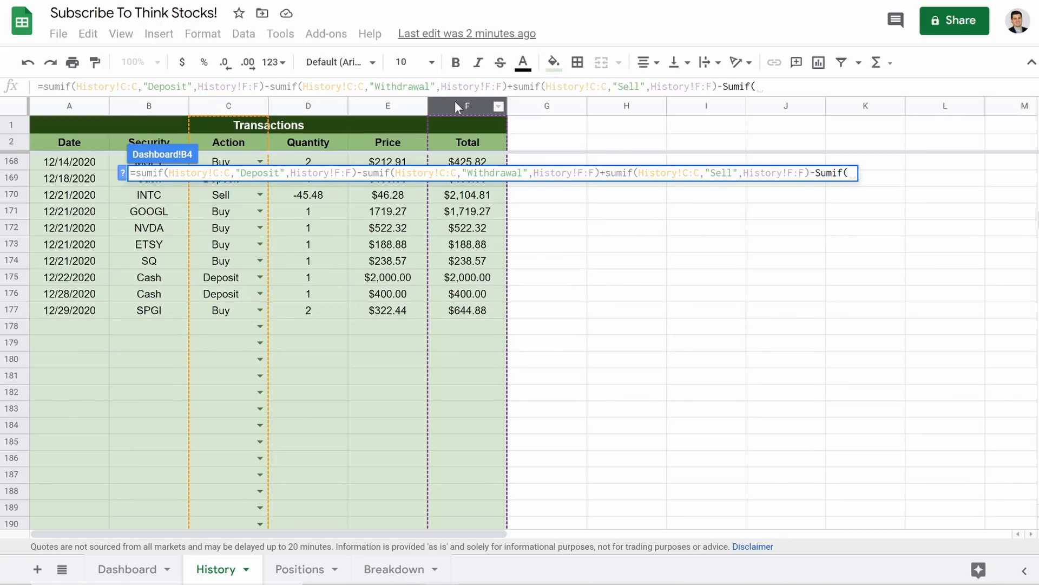
click(228, 106)
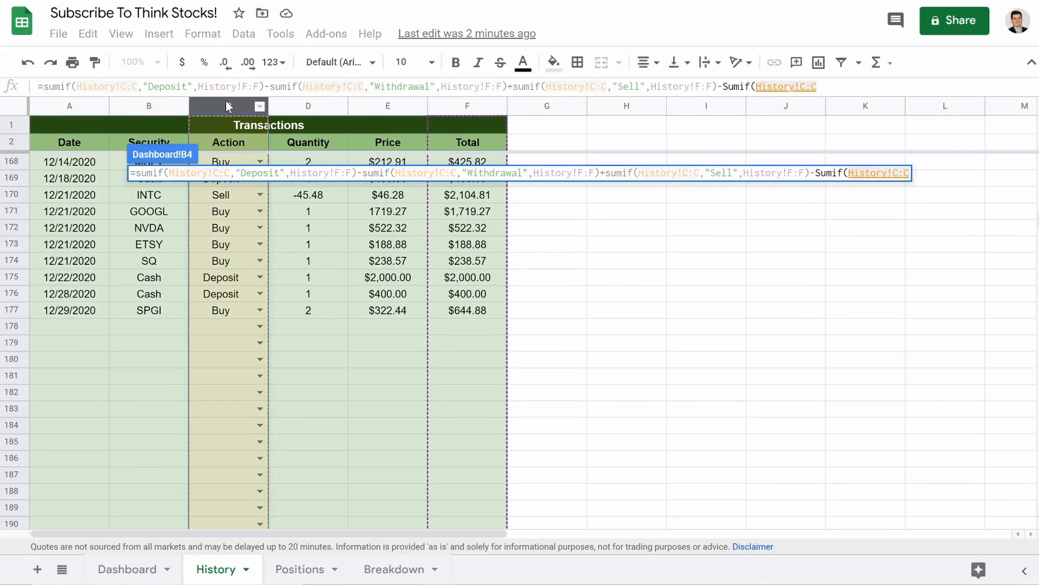
text(,)
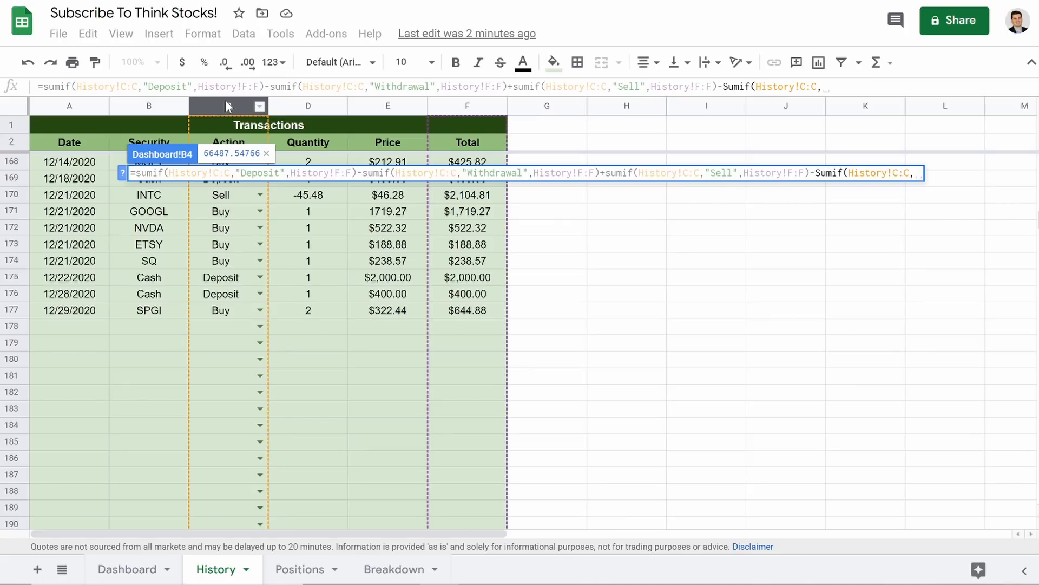
text("Buy)
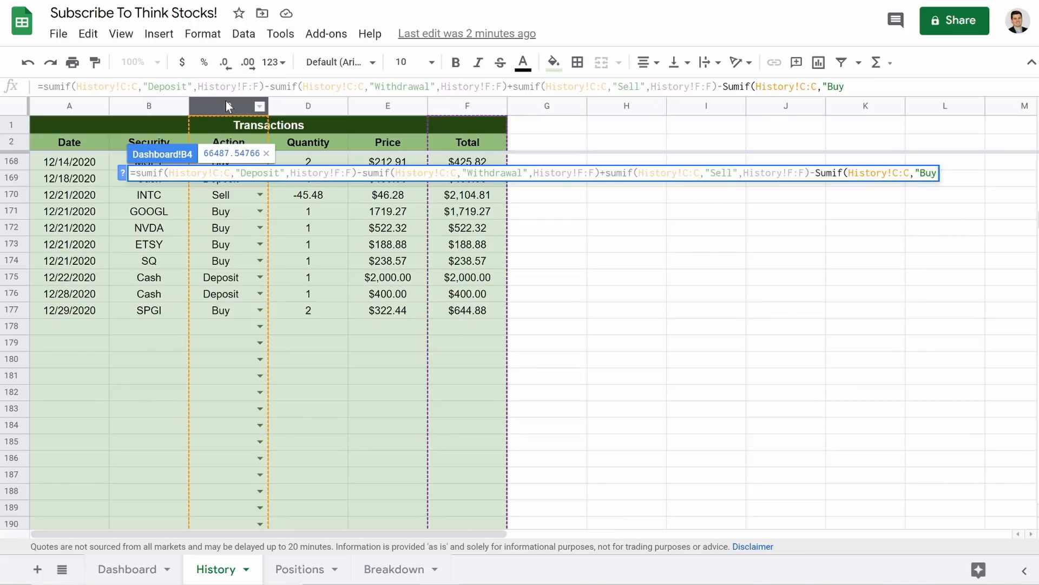
text(",)
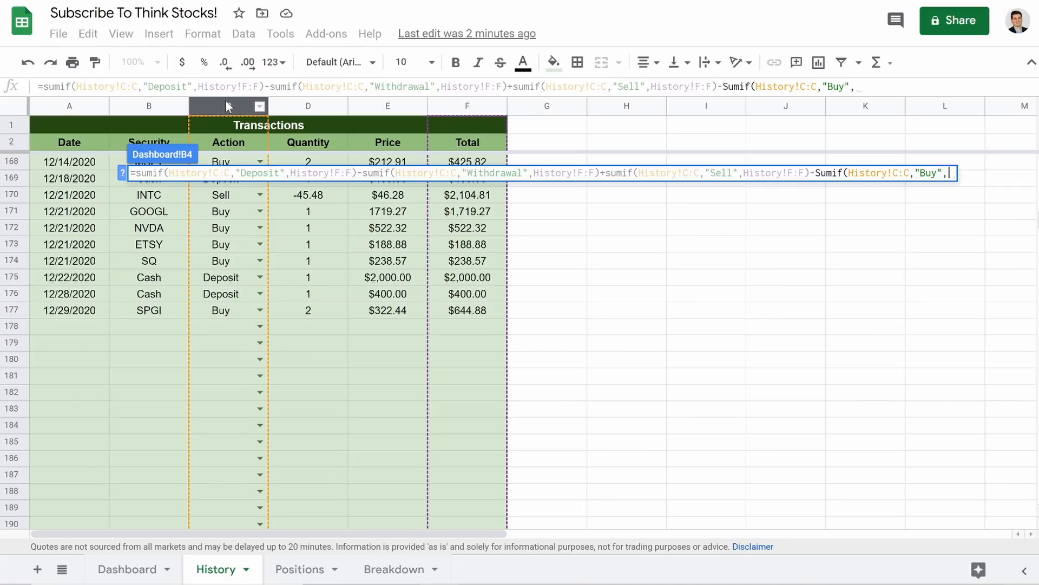
click(466, 105)
text())
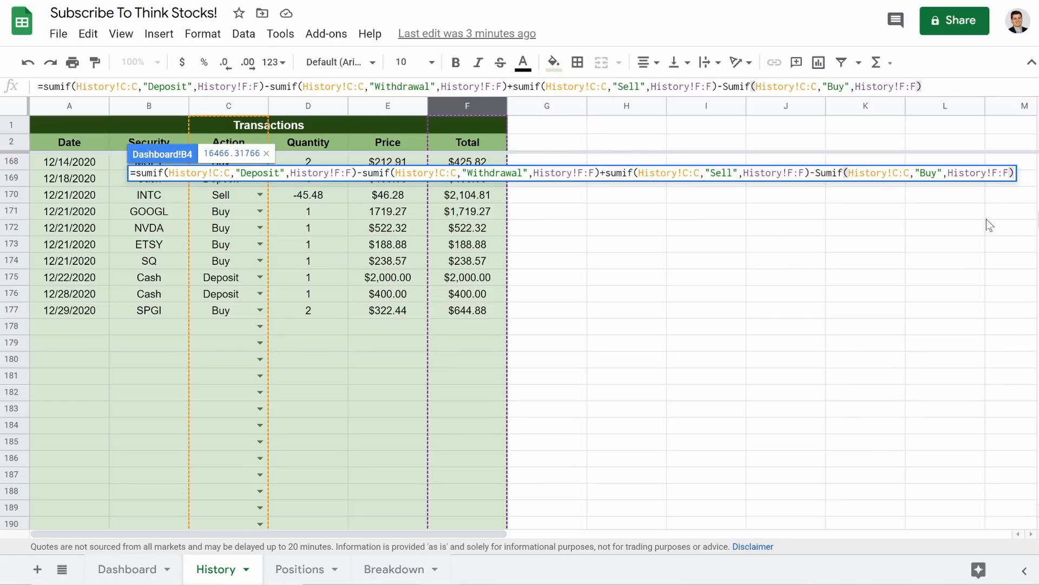
key(Return)
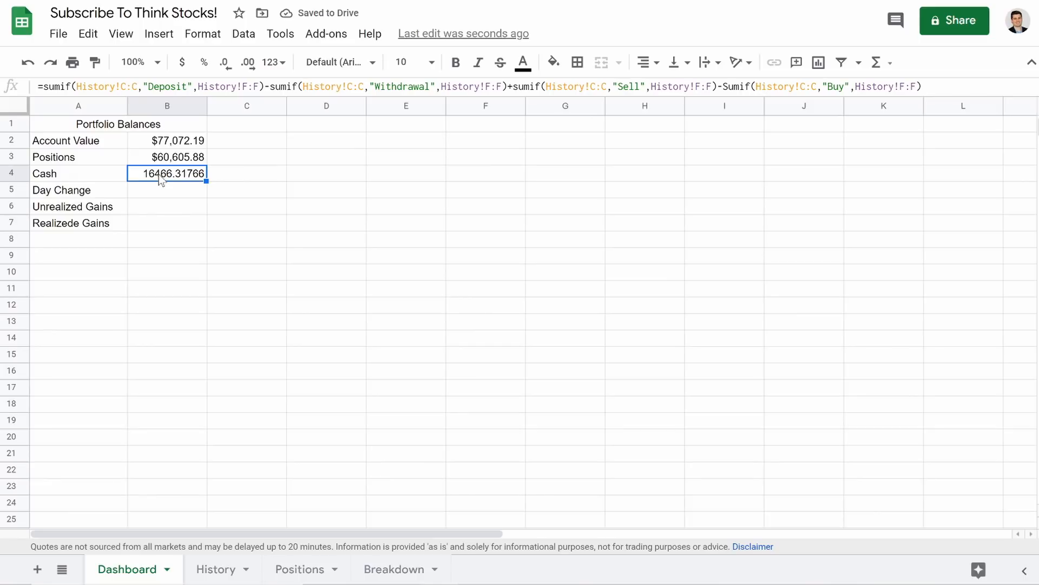
click(182, 62)
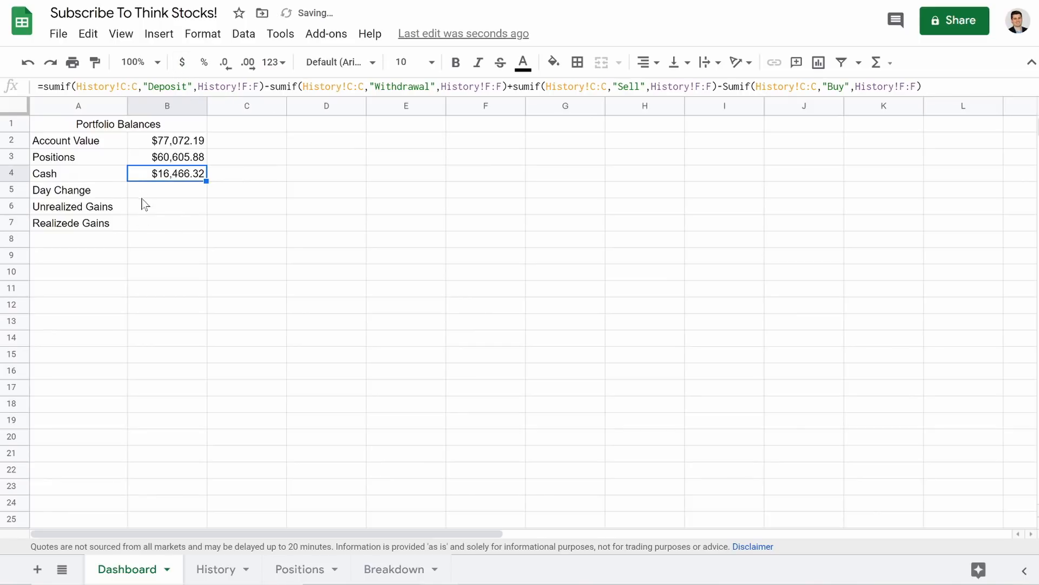
click(157, 194)
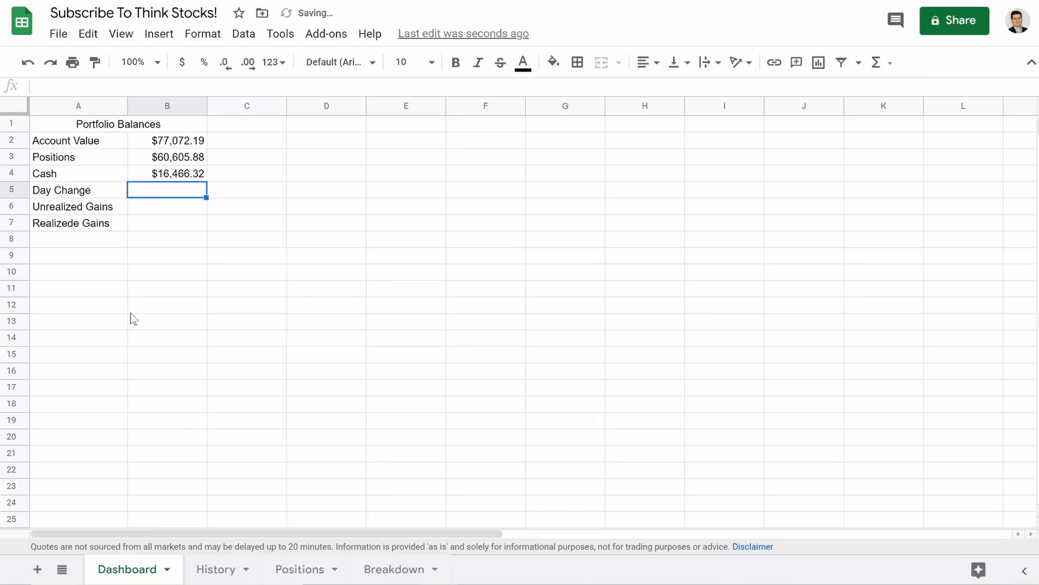
- Start a test transaction in row 178 of the History sheet with security Cash and action Deposit
click(227, 567)
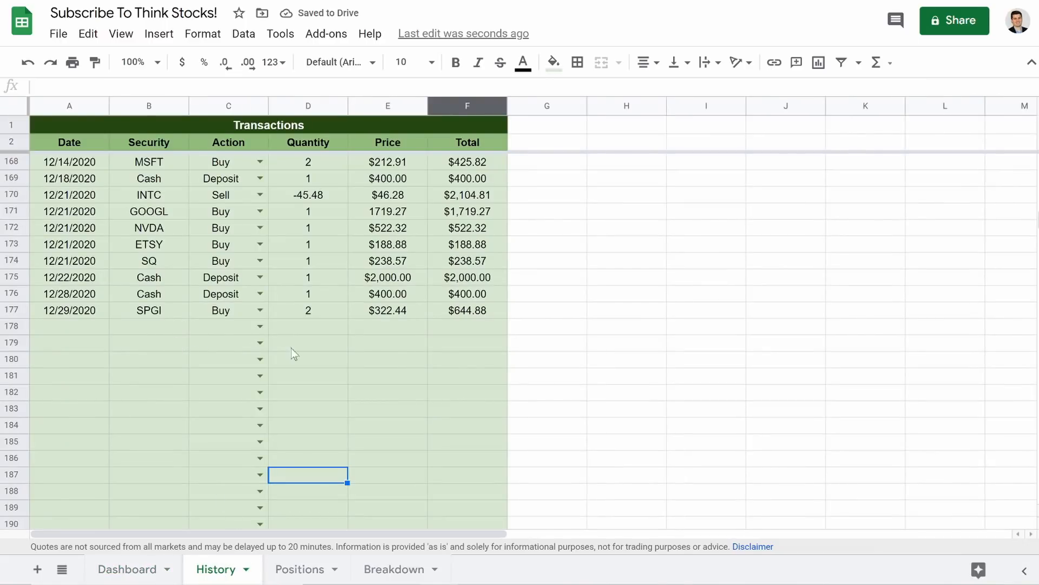
click(153, 330)
text(Cash)
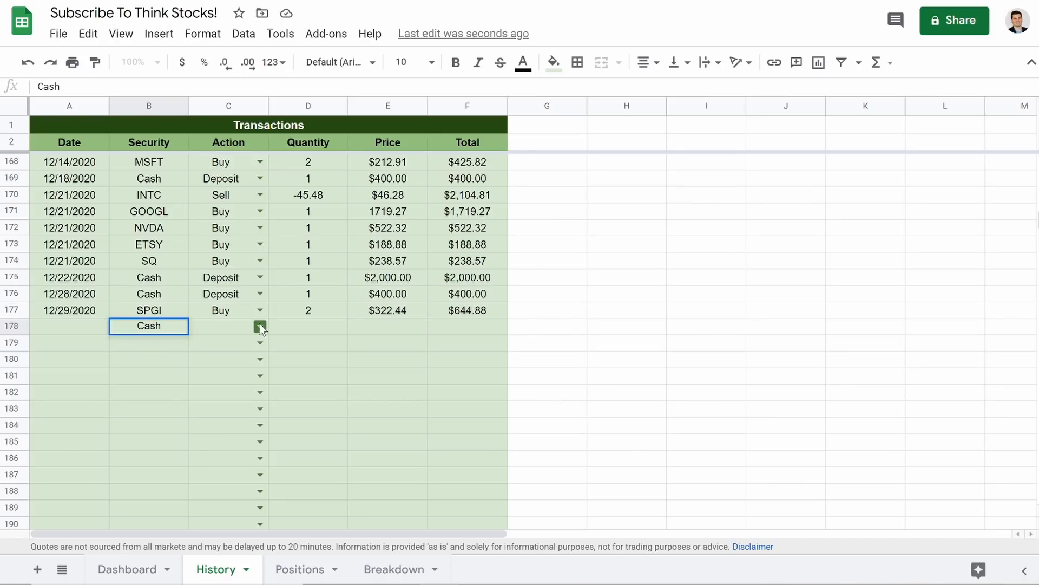
click(260, 327)
click(223, 388)
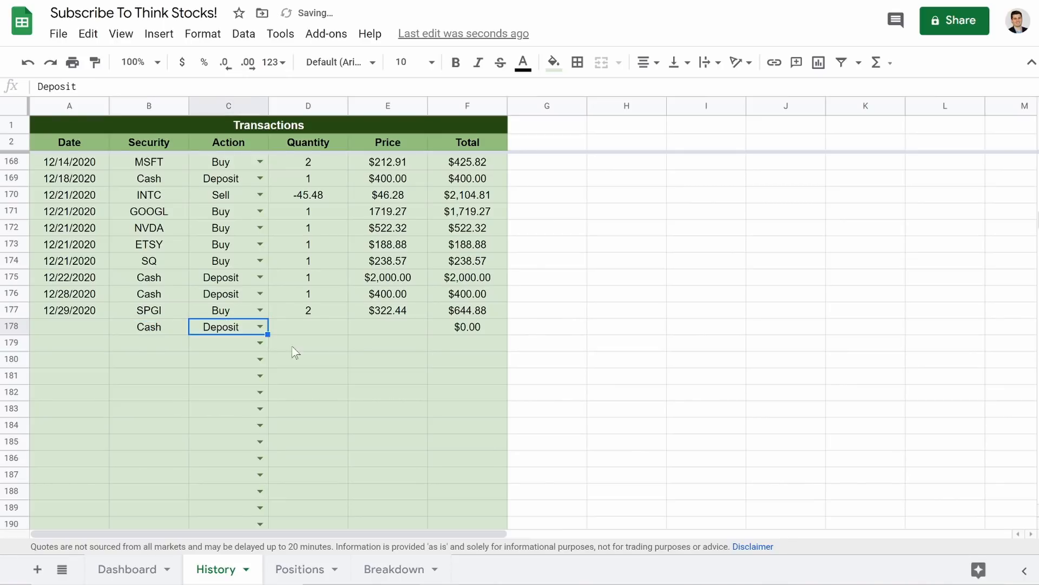
click(319, 327)
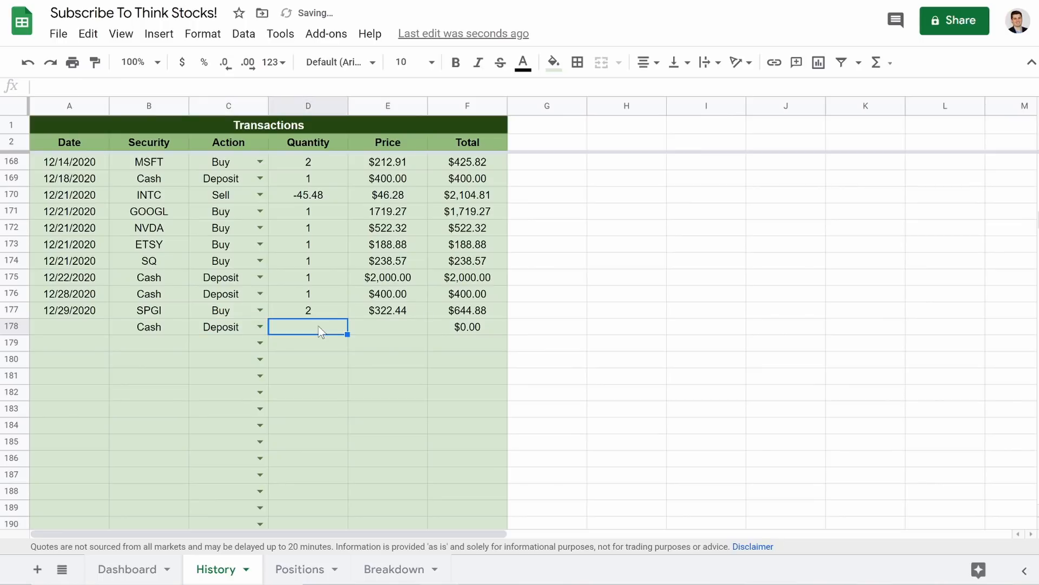
text(1000000)
click(294, 326)
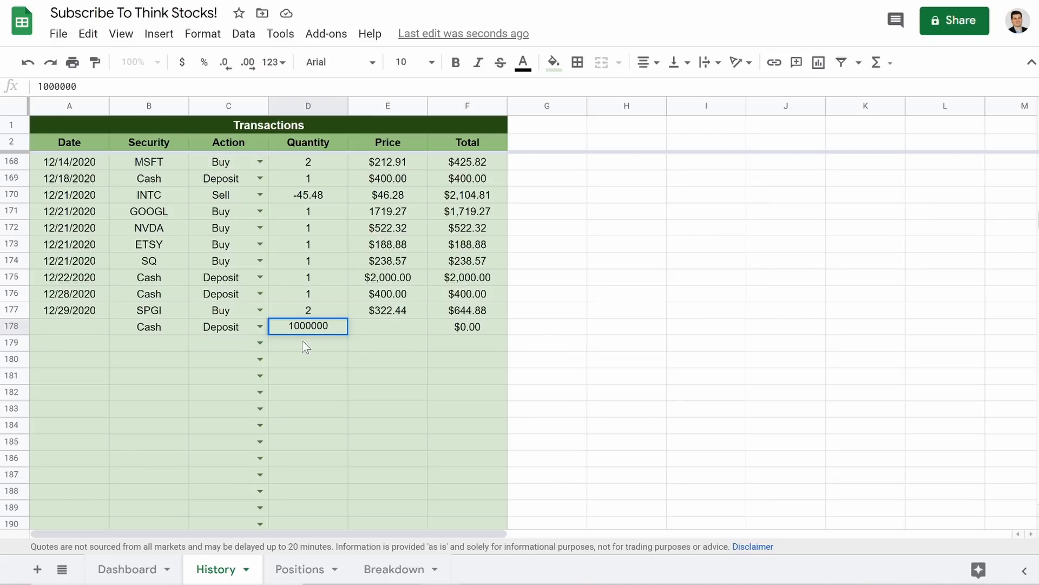
click(289, 331)
key(alt+Return)
key(End)
key(BackSpace)
key(BackSpace)
key(BackSpace)
key(BackSpace)
key(BackSpace)
key(BackSpace)
key(BackSpace)
key(BackSpace)
- Give the row 178 test deposit a quantity of 1 and a price of 1000000, and check the Dashboard balances
text(1)
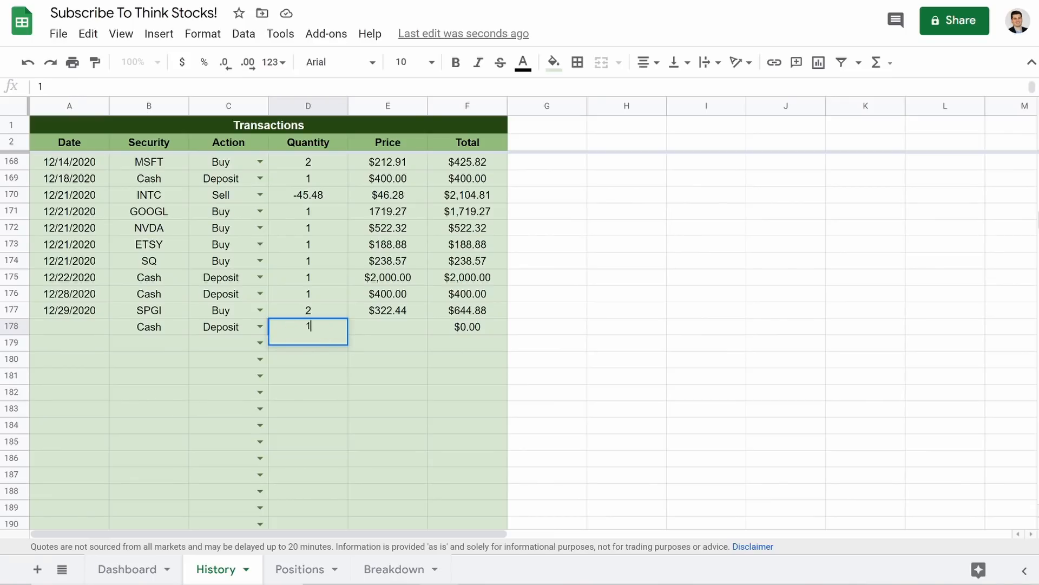
click(378, 324)
text(1000000)
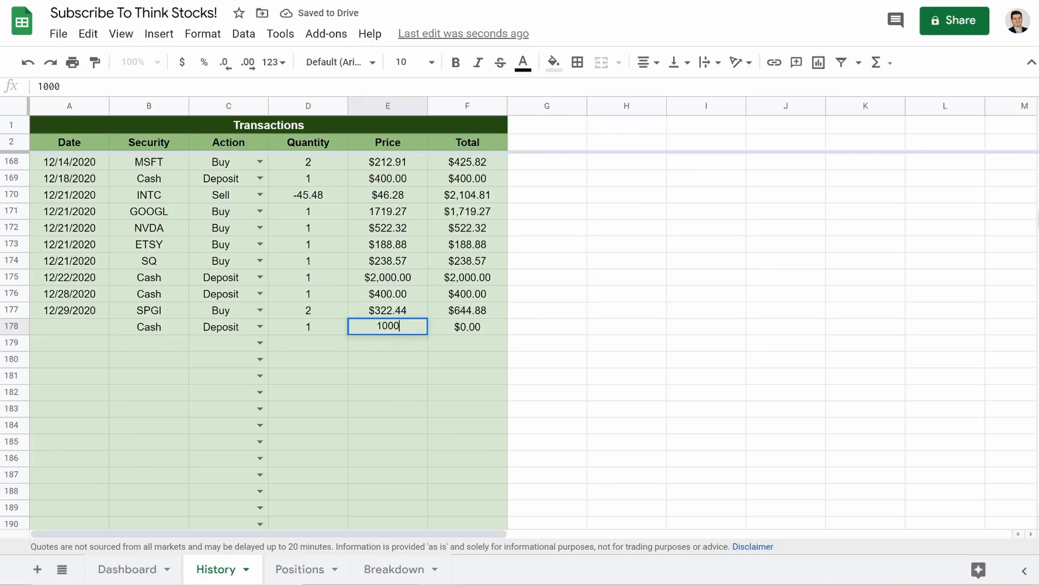
key(Return)
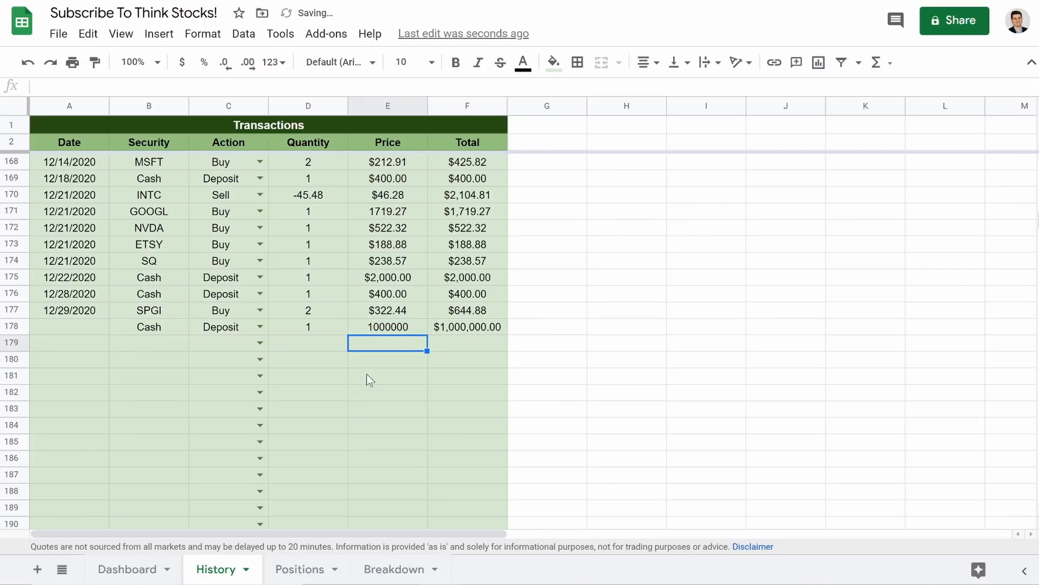
click(139, 568)
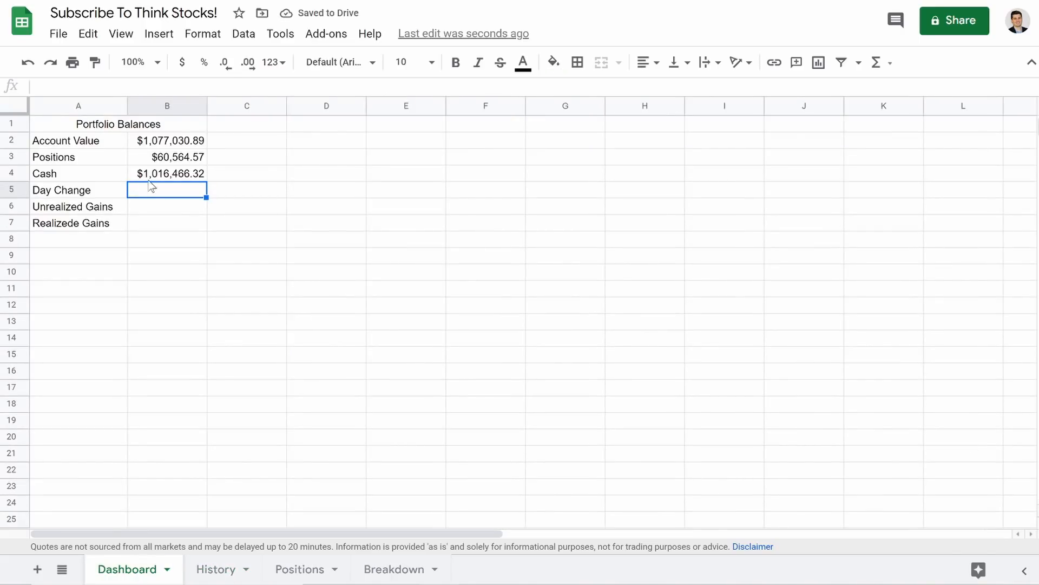
- Start a test transaction in History row 179 with security Cash and action Withdrawal
click(214, 568)
click(153, 328)
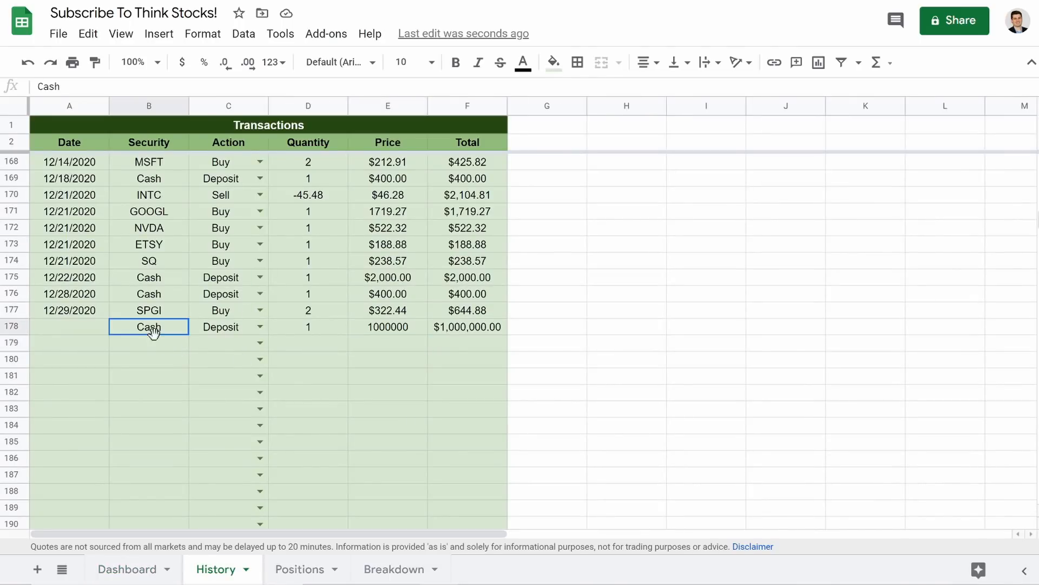
click(144, 349)
text(Cash)
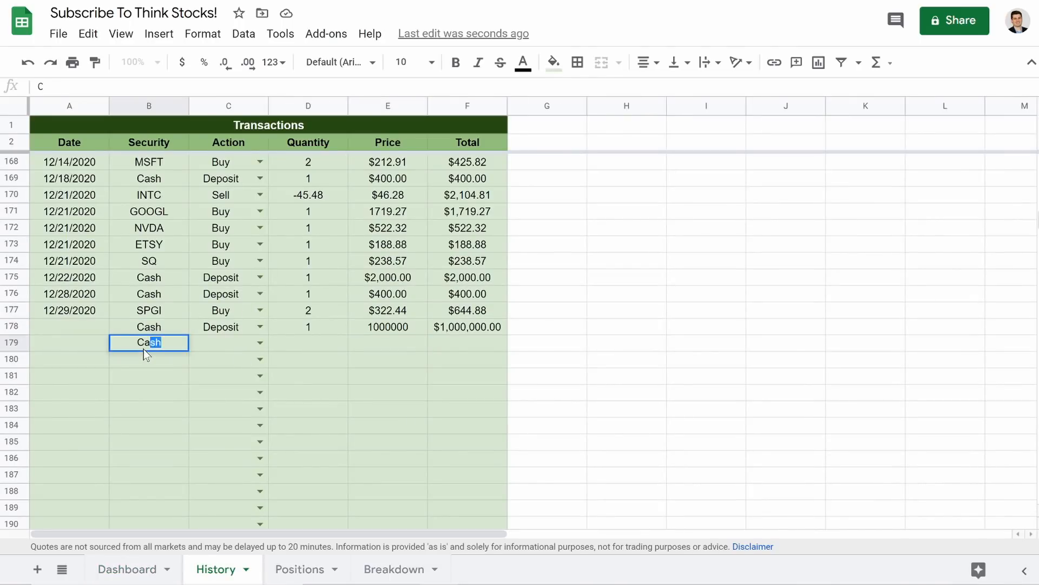
click(259, 342)
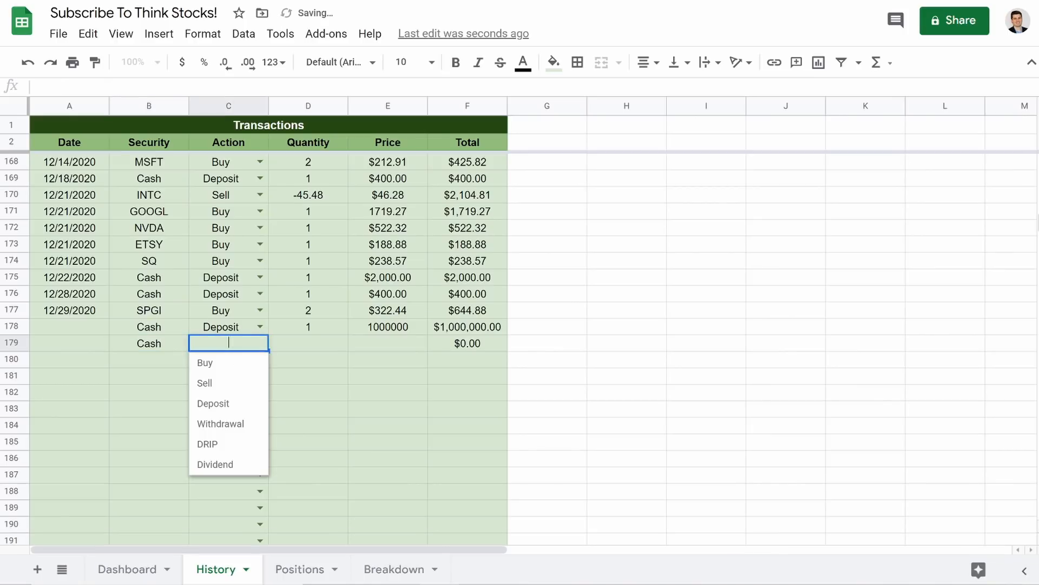
click(222, 422)
- Give the row 179 test withdrawal a quantity of 1 and a price of 1000000, and check the Dashboard Cash balance
click(311, 335)
click(312, 344)
text(1)
key(Tab)
text(1000000)
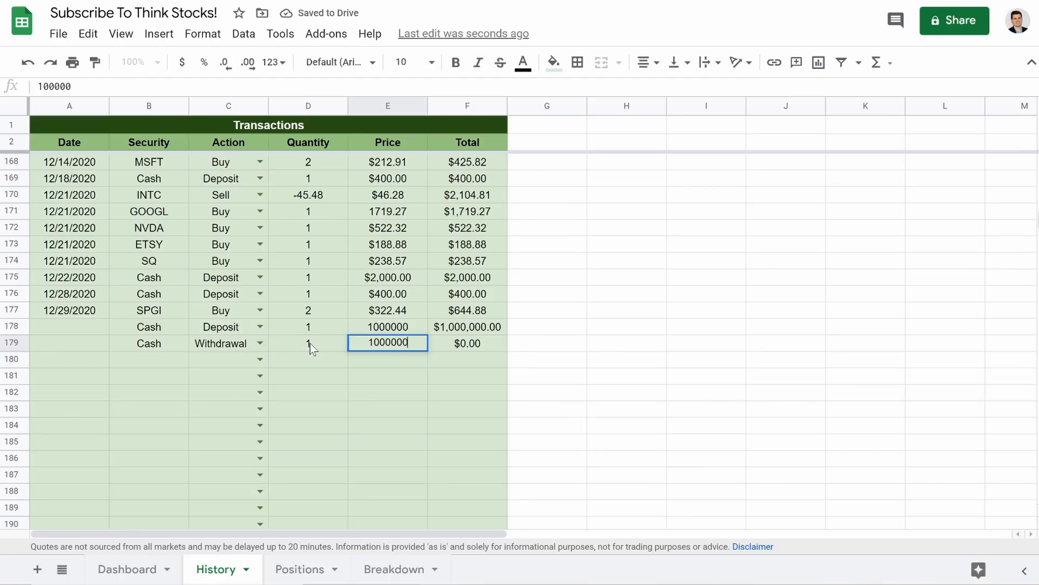
key(Return)
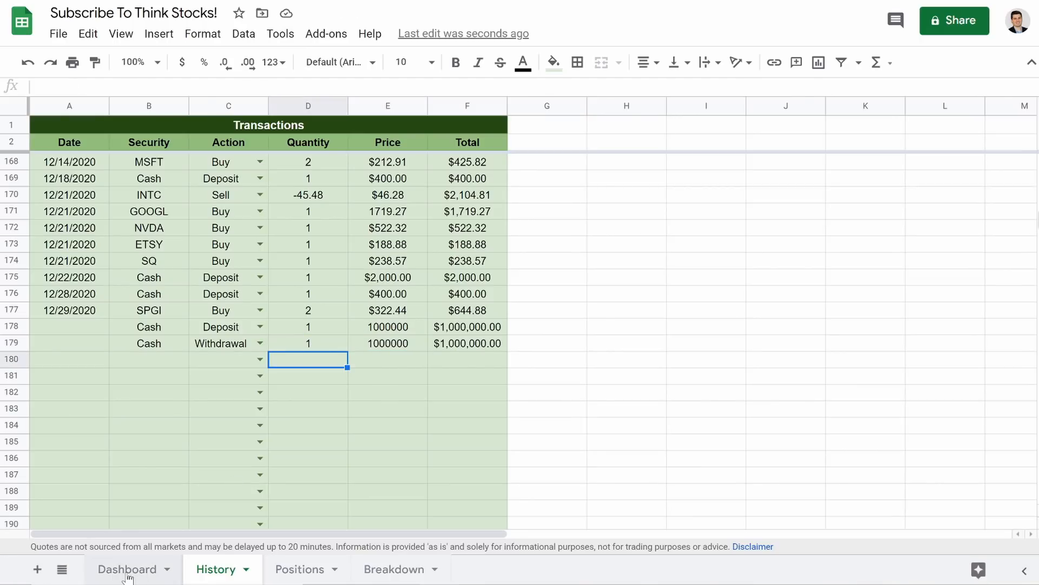
click(133, 575)
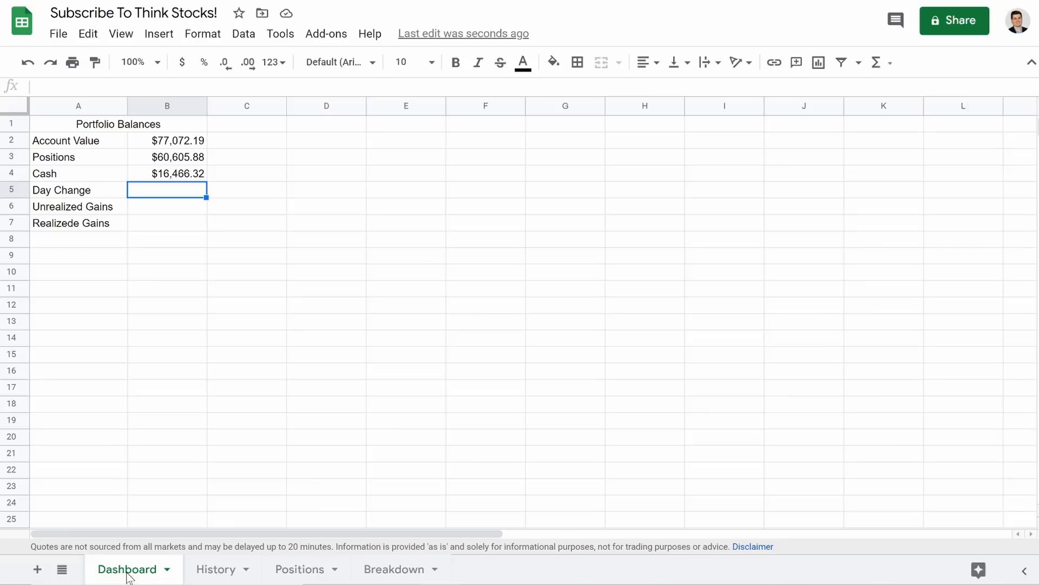
click(176, 174)
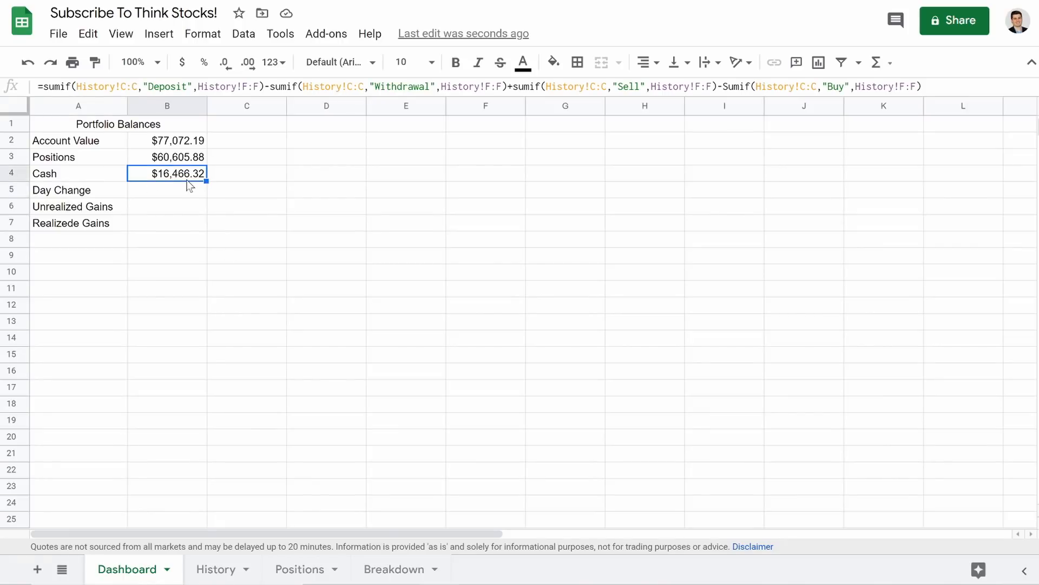
- Clear the price, quantity, action and security of the test withdrawal in History row 179
click(217, 572)
click(378, 342)
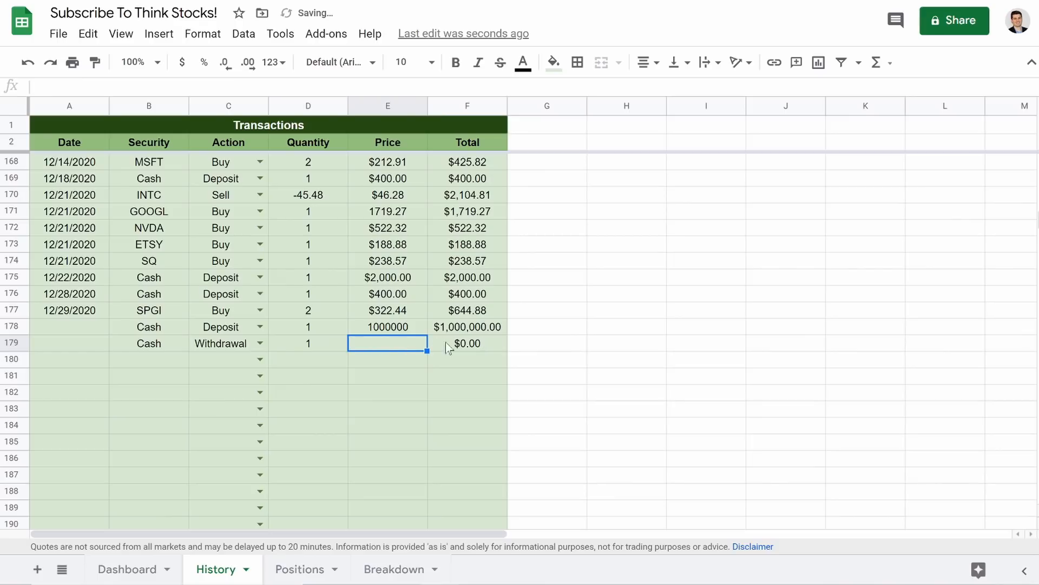
click(293, 342)
key(Delete)
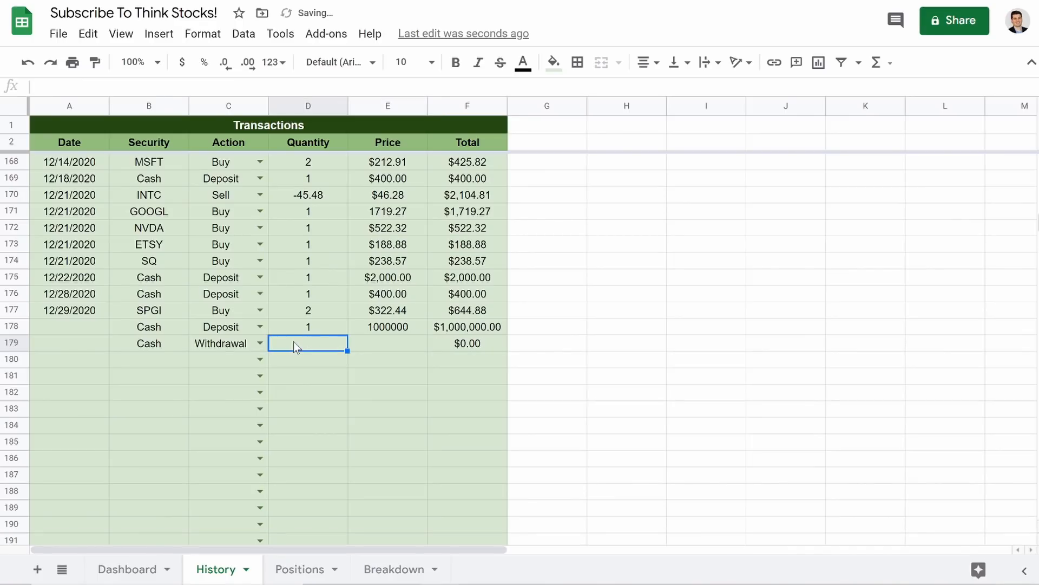
click(217, 349)
key(Delete)
click(163, 350)
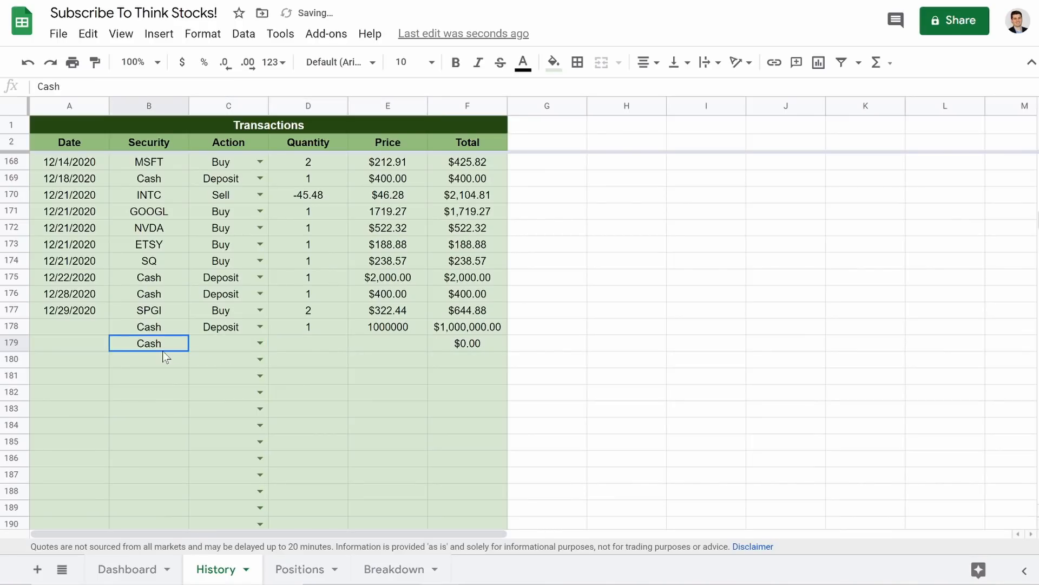
key(Delete)
- Clear the security, action and quantity of the test deposit in History row 178
click(161, 329)
key(Delete)
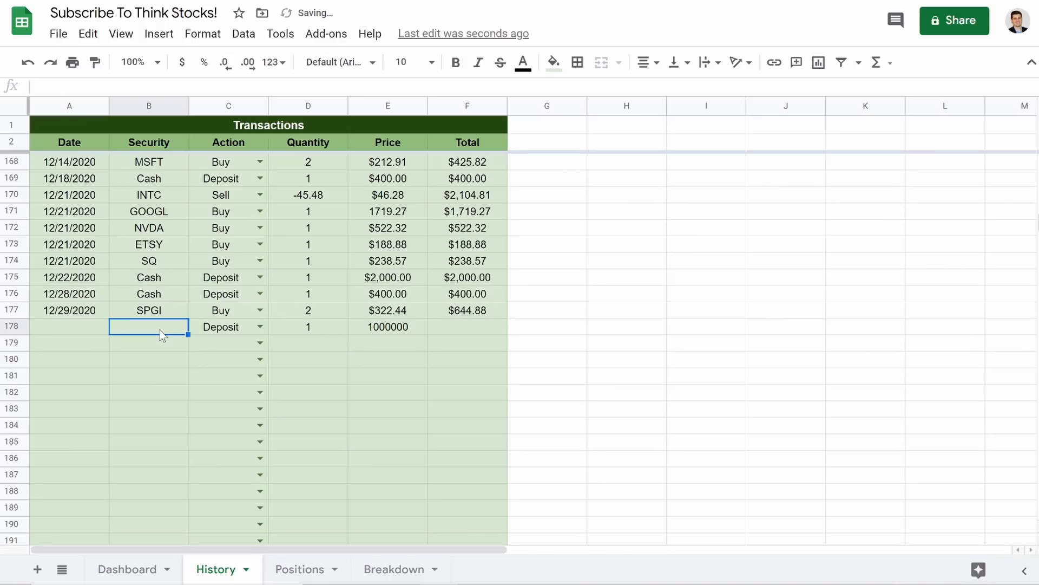
click(211, 328)
key(Delete)
click(313, 325)
key(Delete)
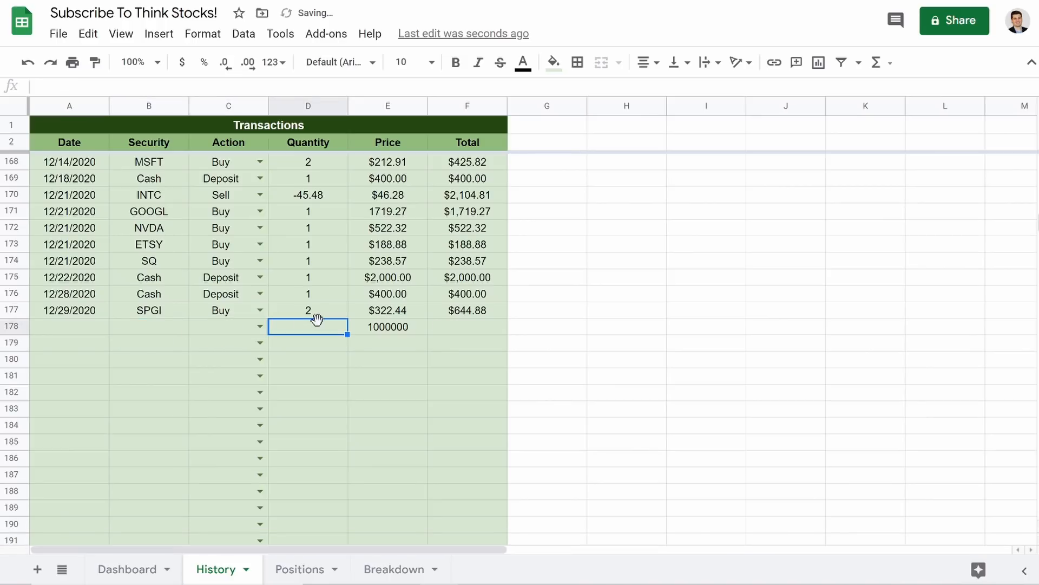
- Clear the price entry in cell E178 of the transaction history
click(385, 328)
key(Delete)
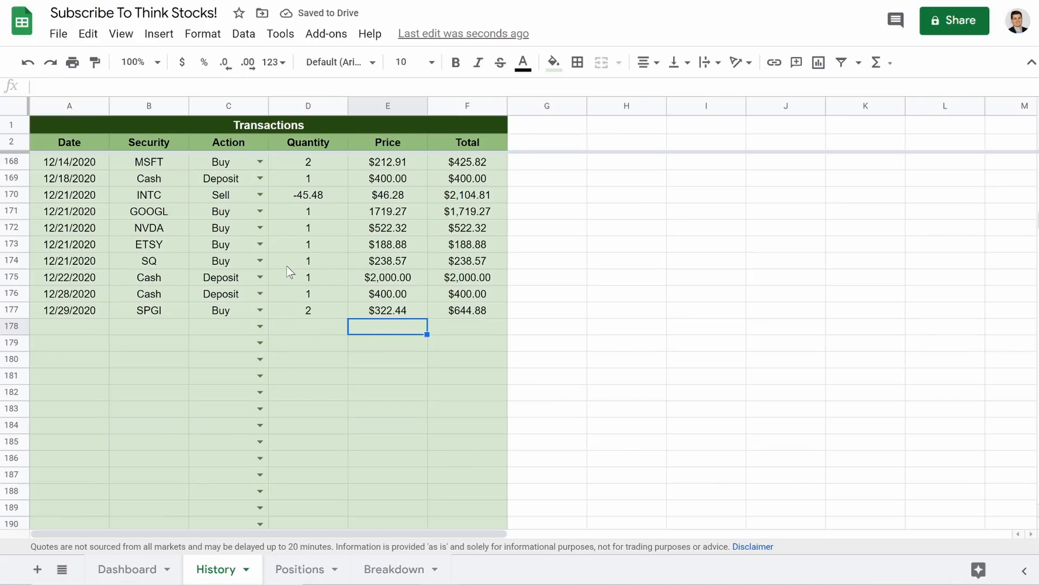
scroll(289, 271, up, 6)
scroll(236, 362, up, 2)
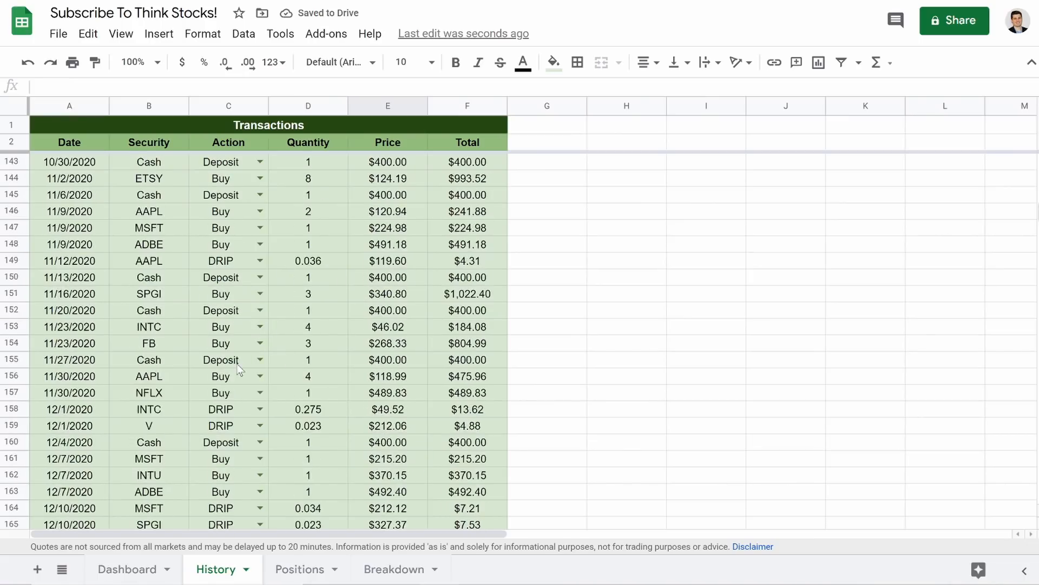
scroll(168, 385, down, 5)
scroll(157, 386, down, 1)
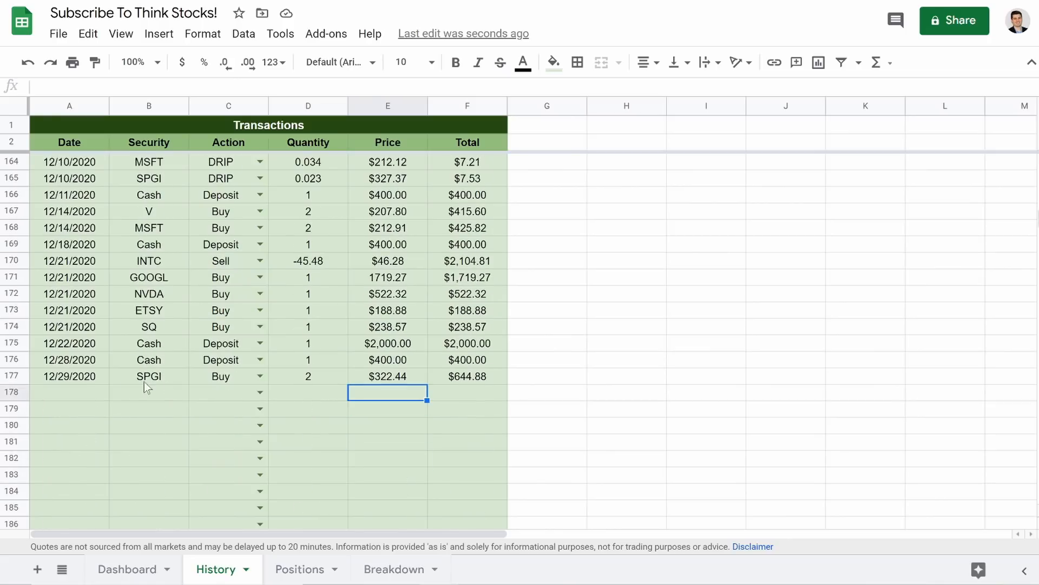
click(313, 393)
text(10)
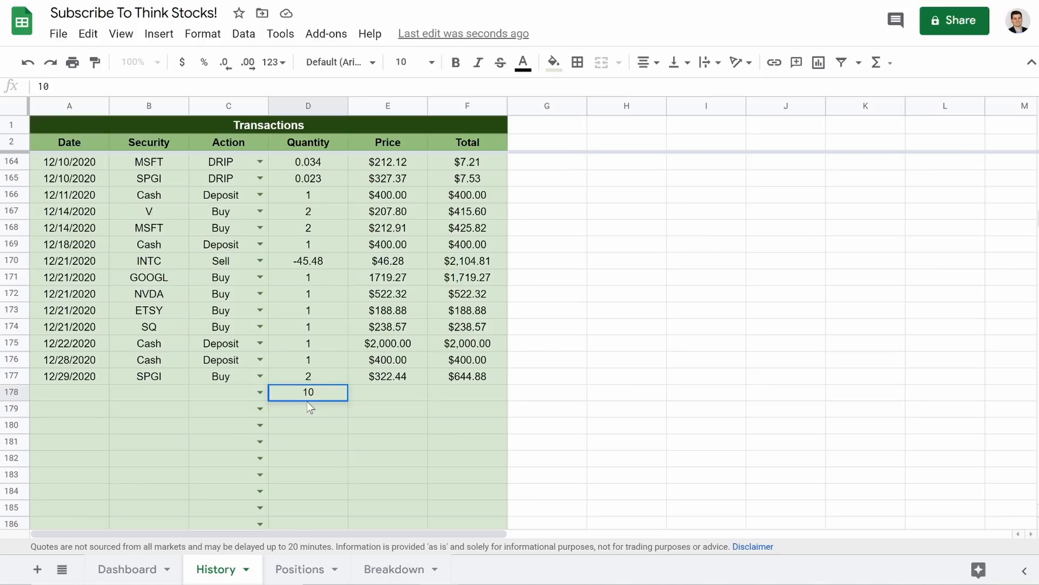
key(Escape)
key(Escape)
- Examine the security, action, quantity, price and total entries of the cash deposits in rows 175 and 176
click(152, 343)
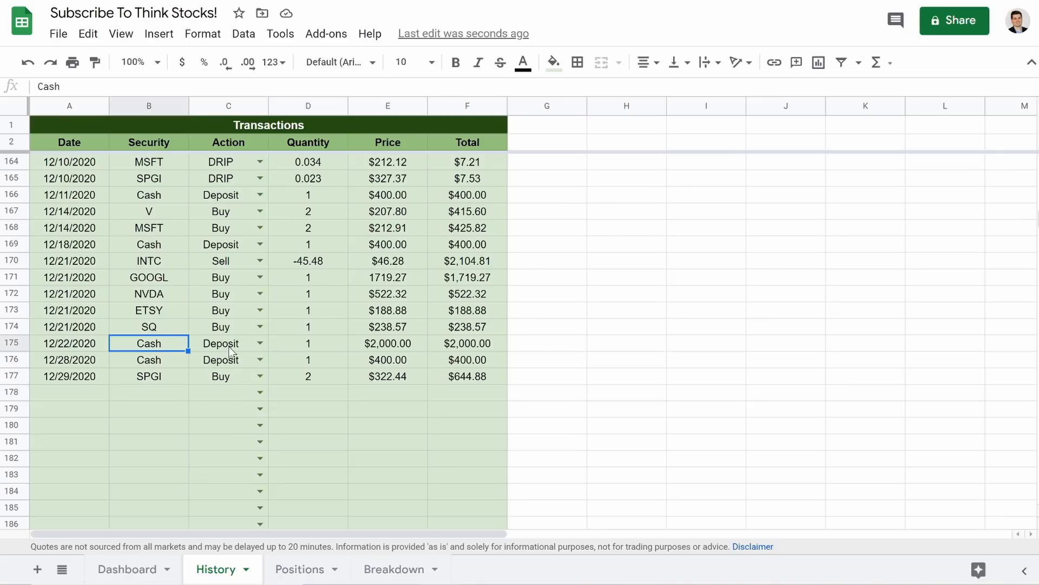
click(233, 351)
click(301, 352)
click(156, 362)
click(217, 361)
click(312, 359)
click(311, 347)
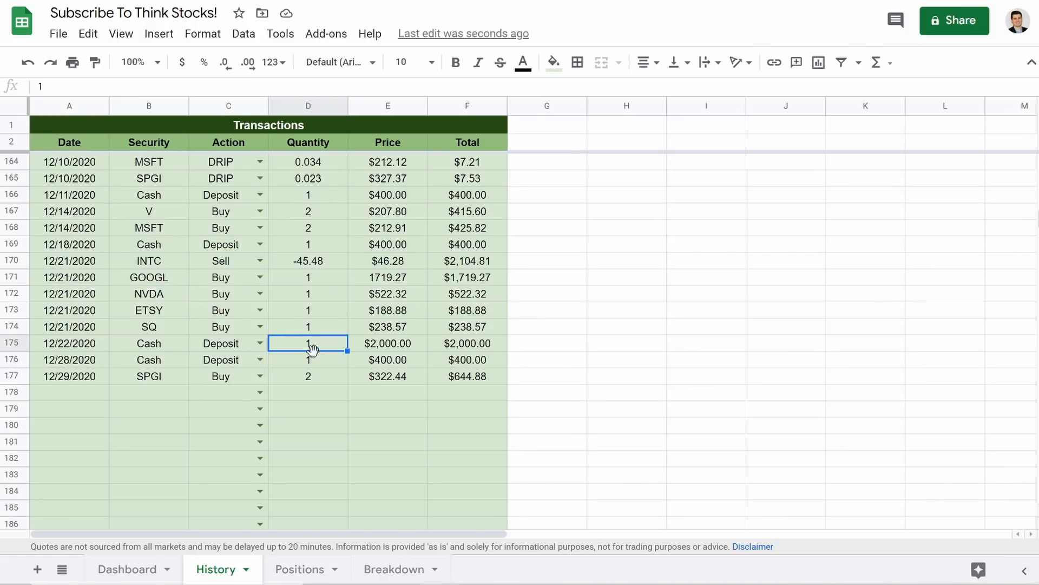
click(479, 347)
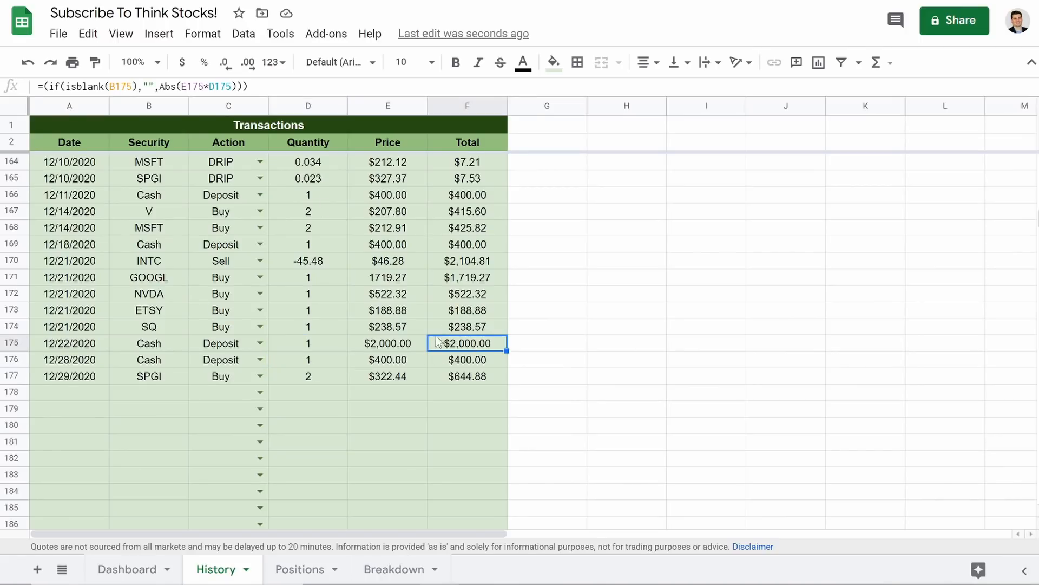
click(389, 348)
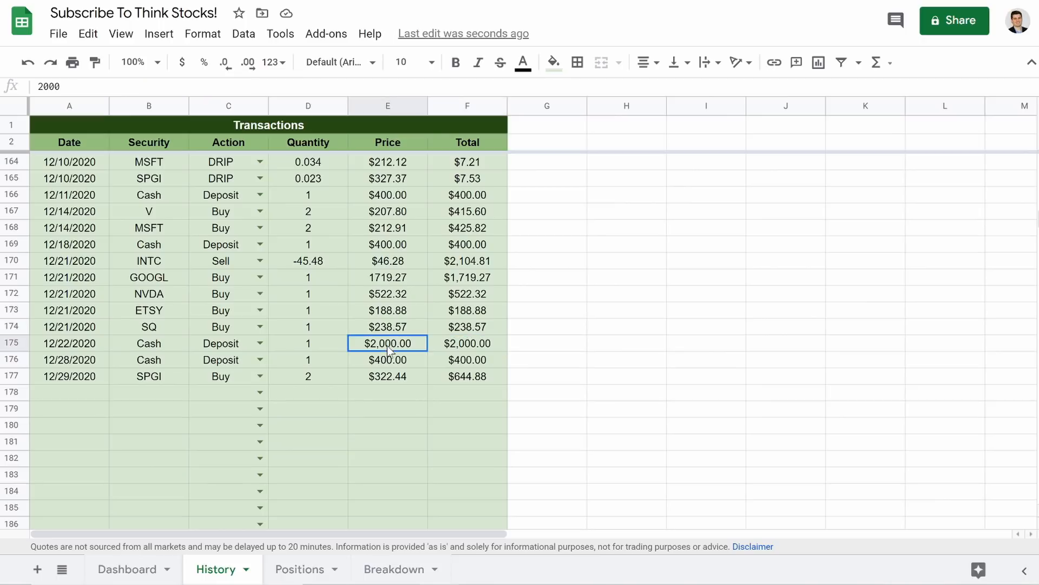
click(319, 350)
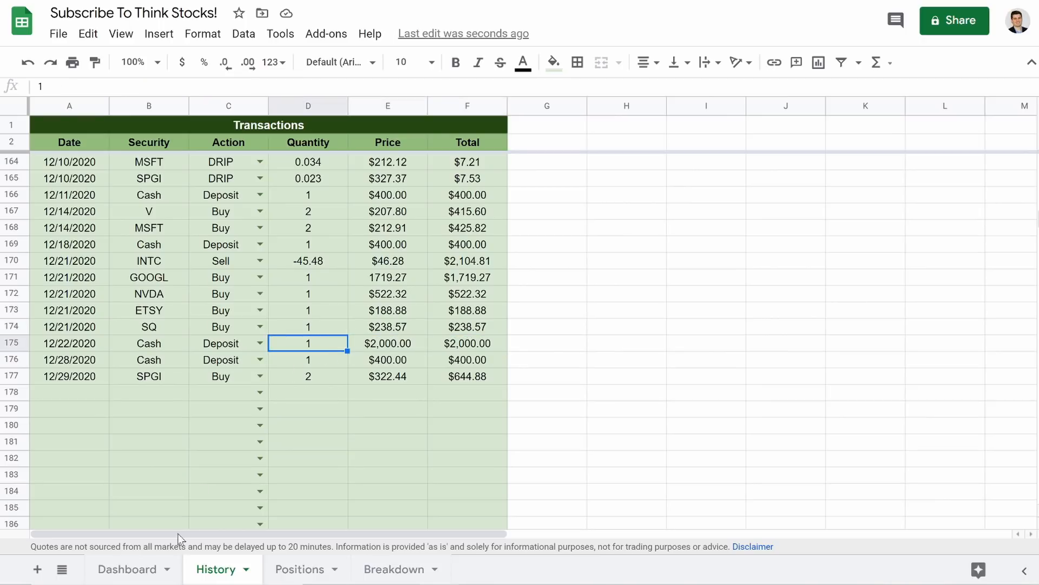
- On the Dashboard sheet, calculate Day Change in B5 with =sum(Positions!F:F) and format it as currency
click(132, 571)
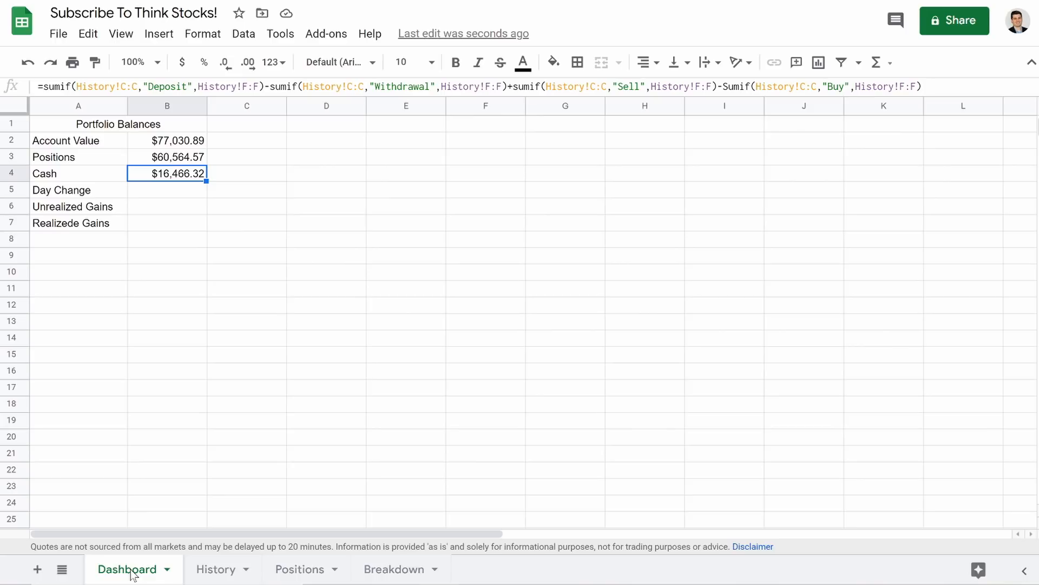
click(161, 192)
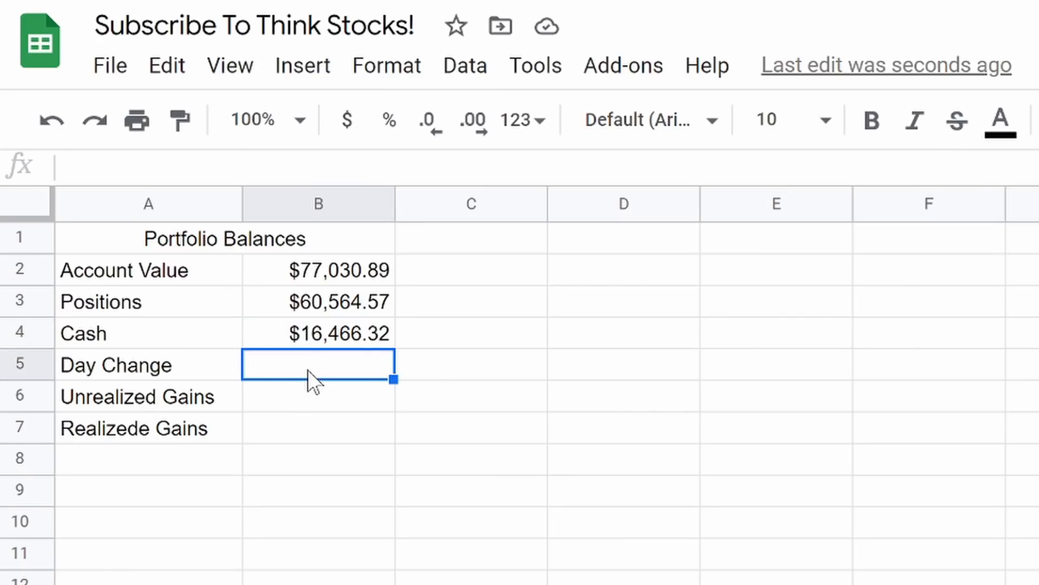
text(=sum)
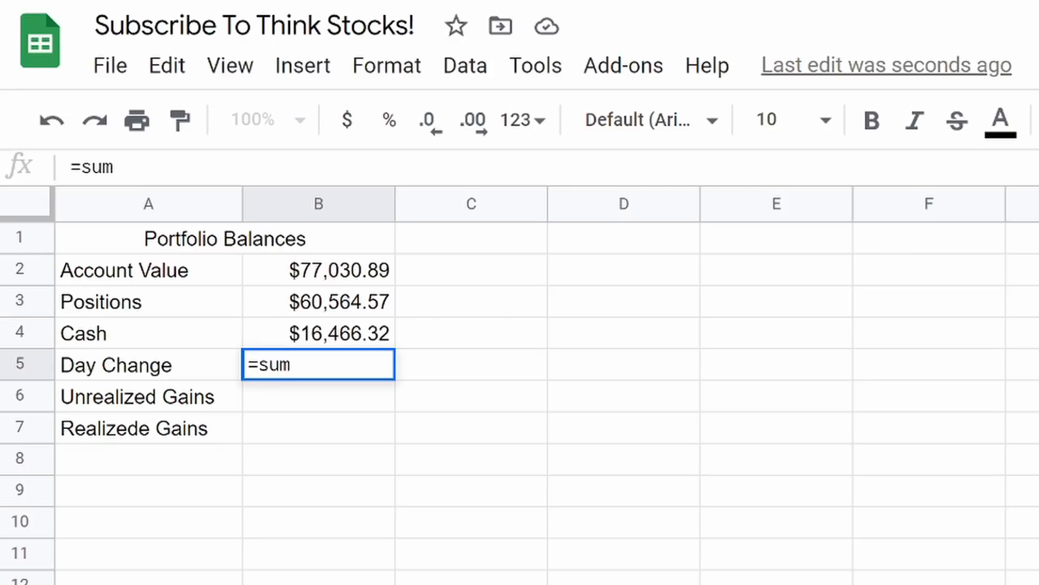
text(()
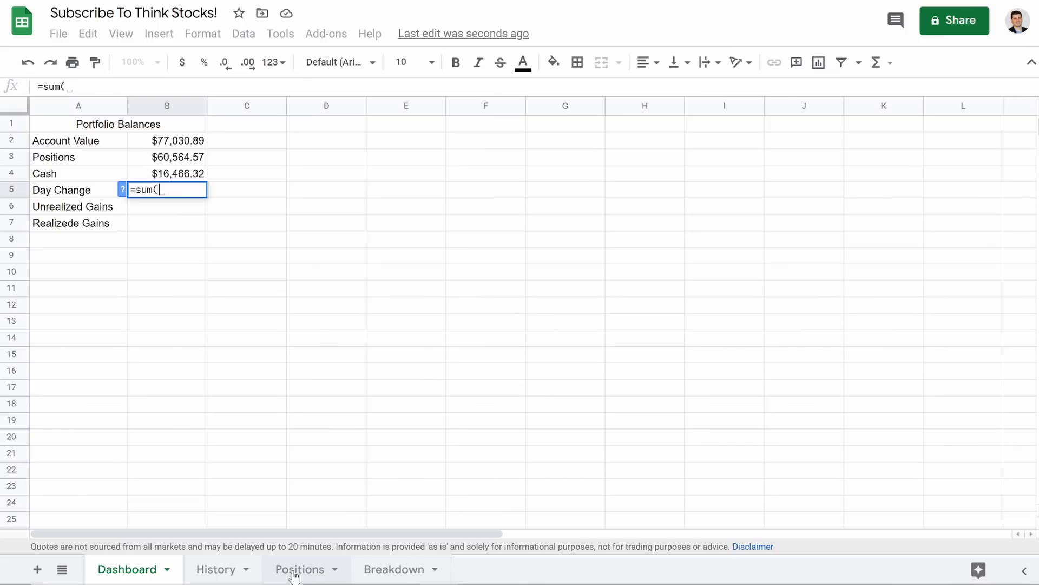
click(300, 569)
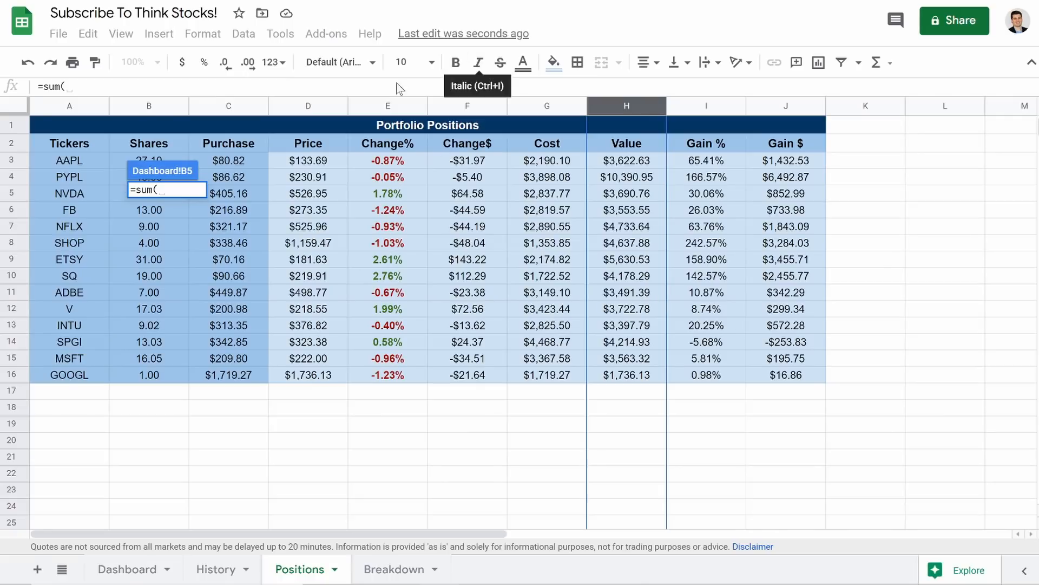
click(457, 106)
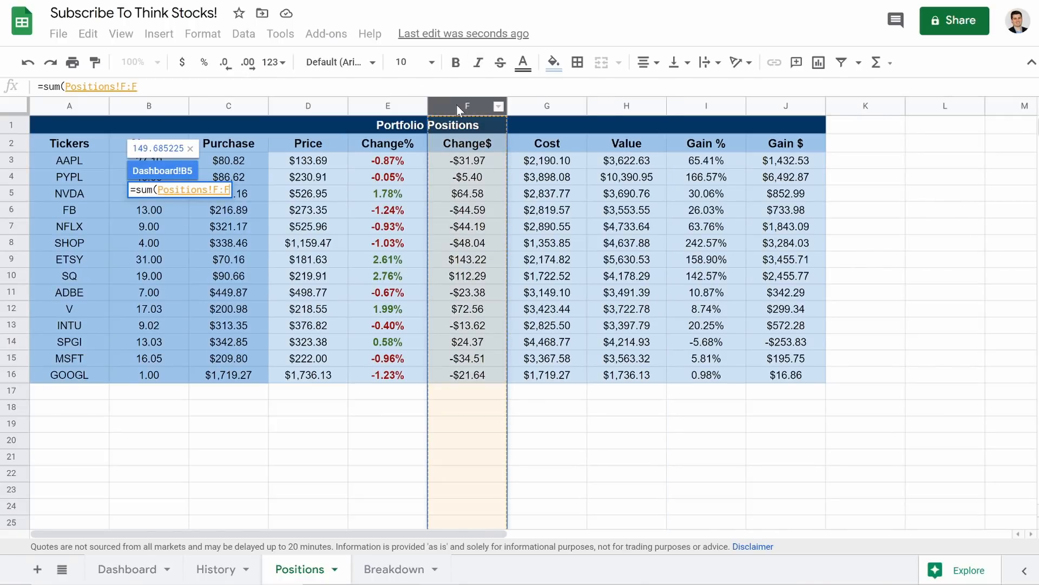
key(Return)
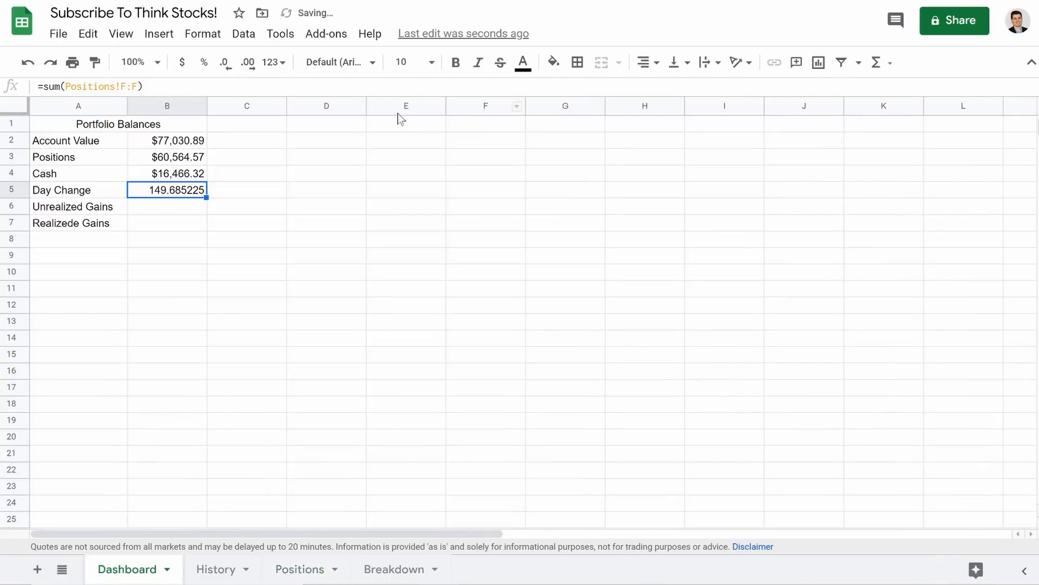
click(182, 62)
- Calculate Unrealized Gains in B6 with =sum(Positions!J:J) and format it as currency
click(166, 205)
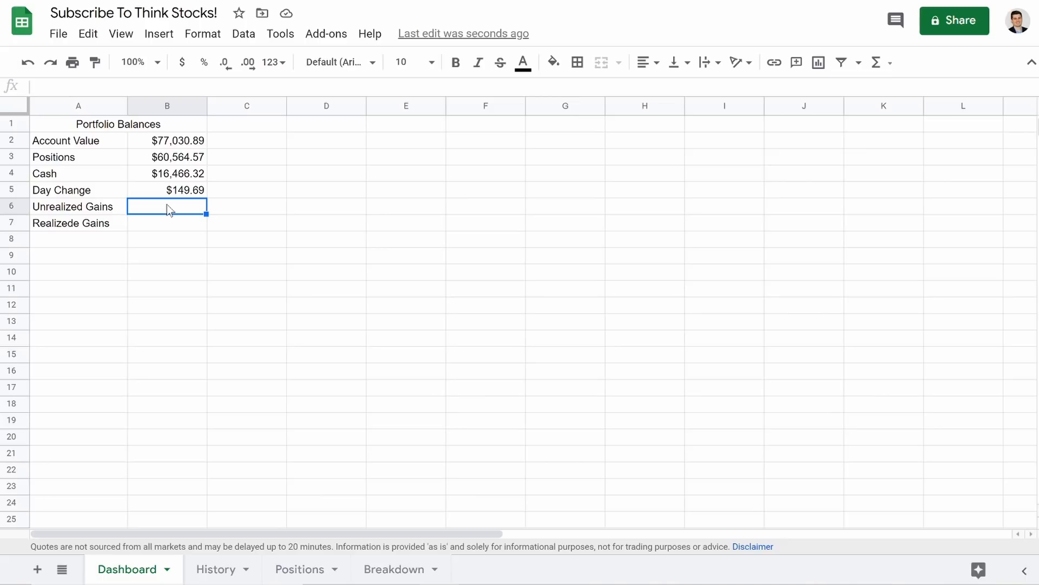
text(=)
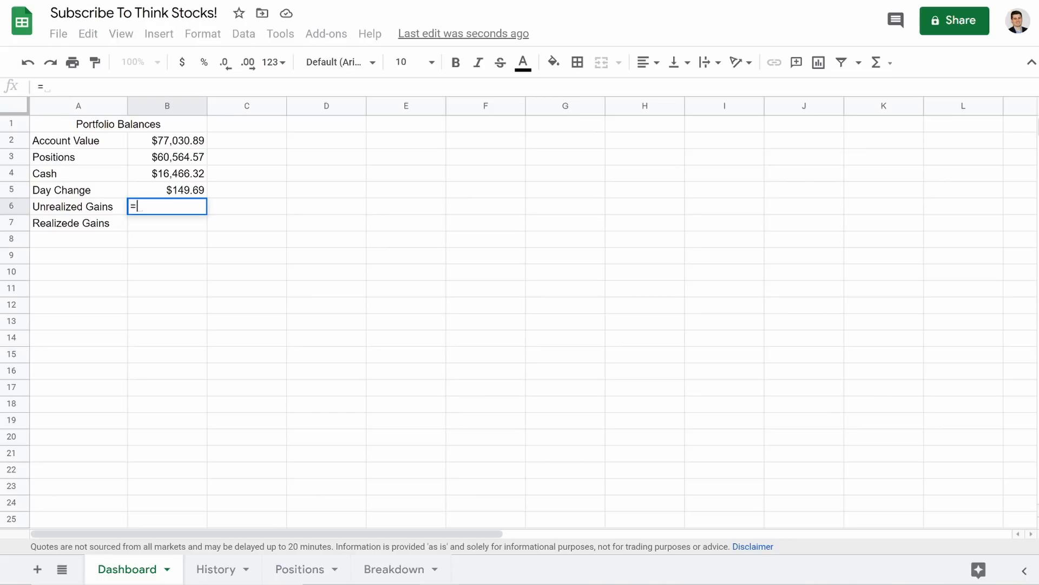
text(sum()
click(306, 566)
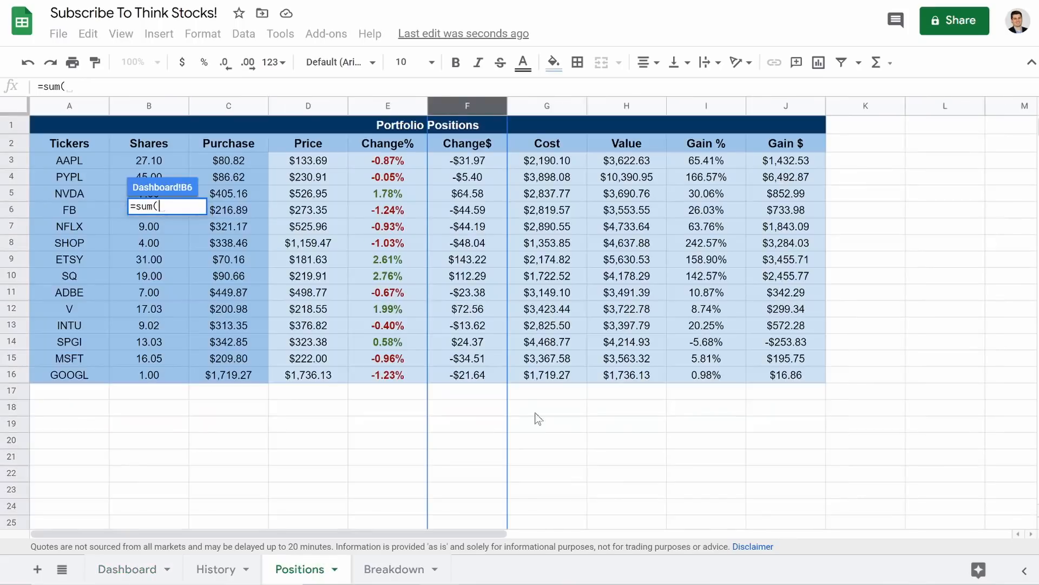
click(788, 106)
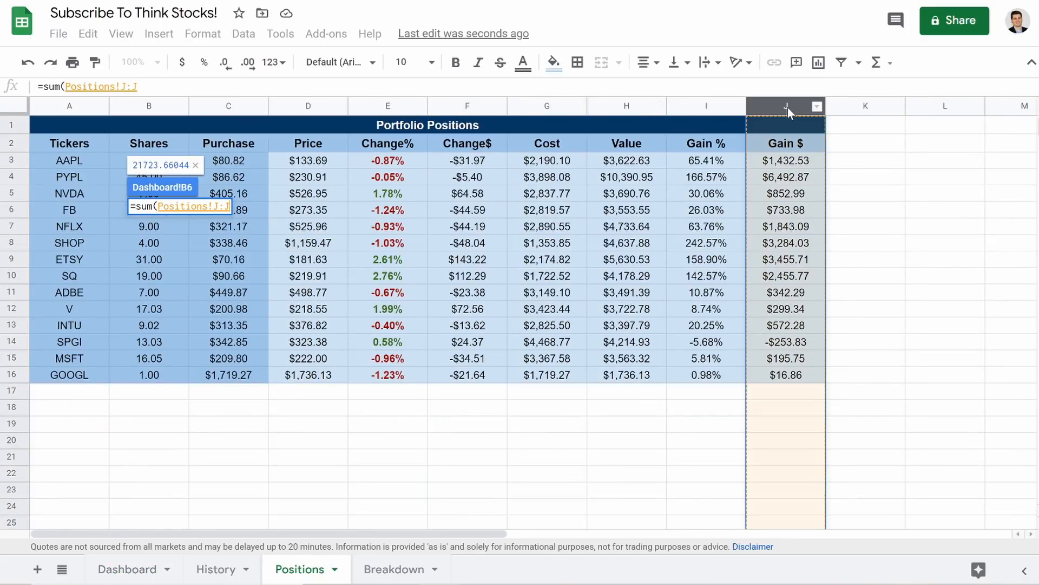
text())
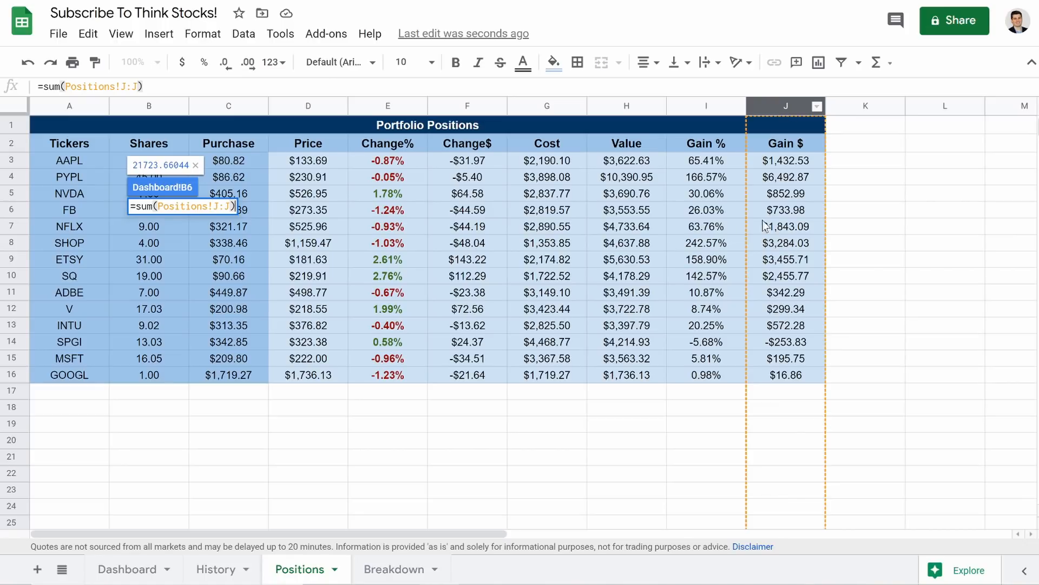
key(Return)
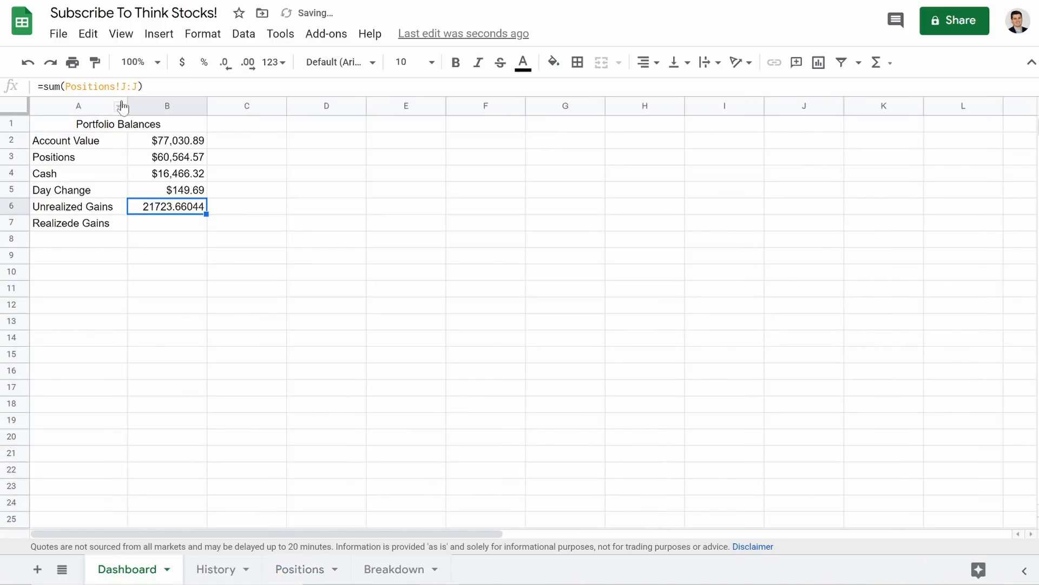
click(182, 62)
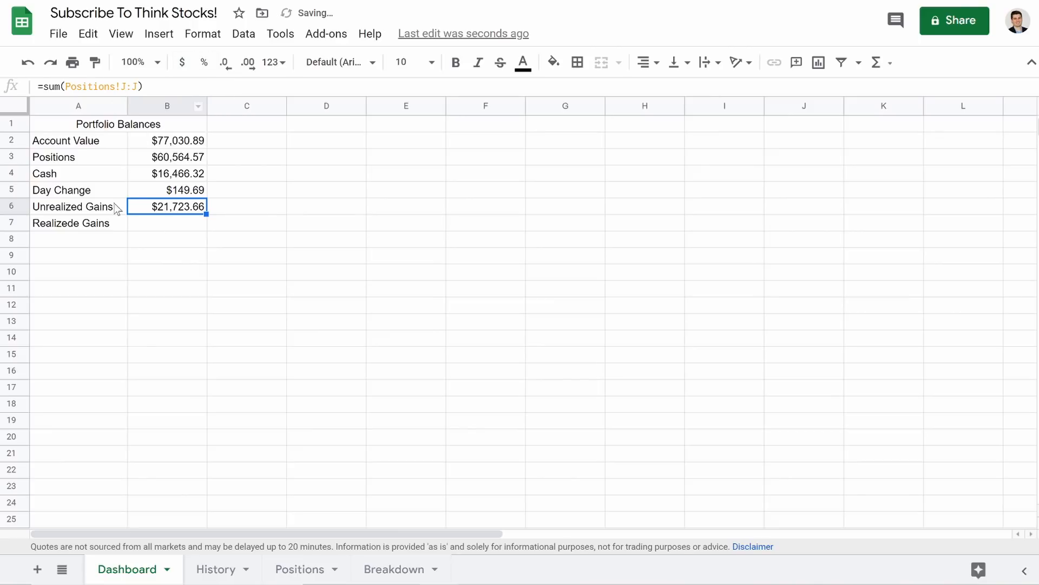
- Begin the realized gains formula in Dashboard B7 as =sumif(History!C:C,"Sell", using the Action column as the criteria range
click(173, 229)
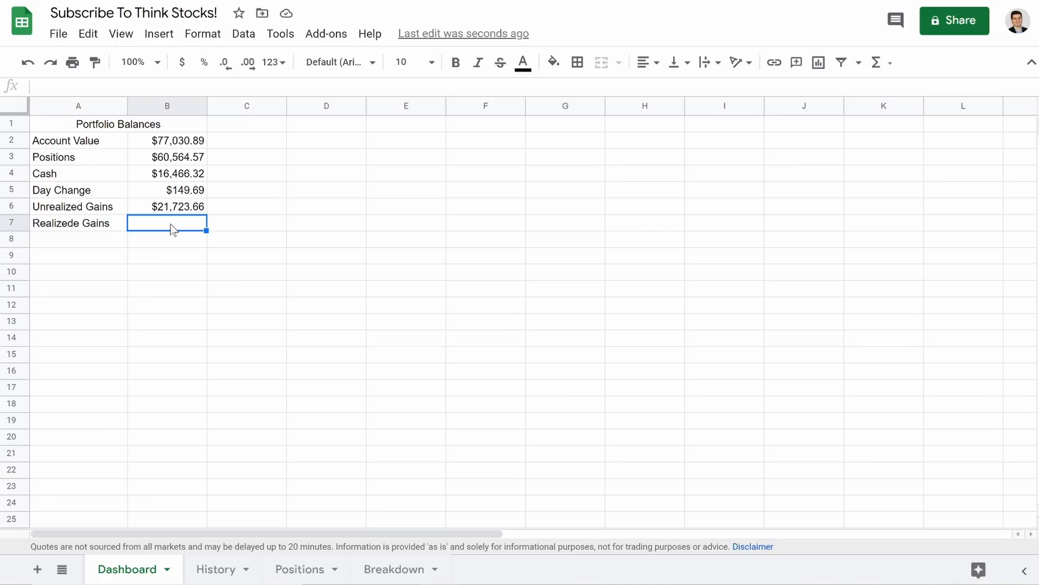
click(168, 178)
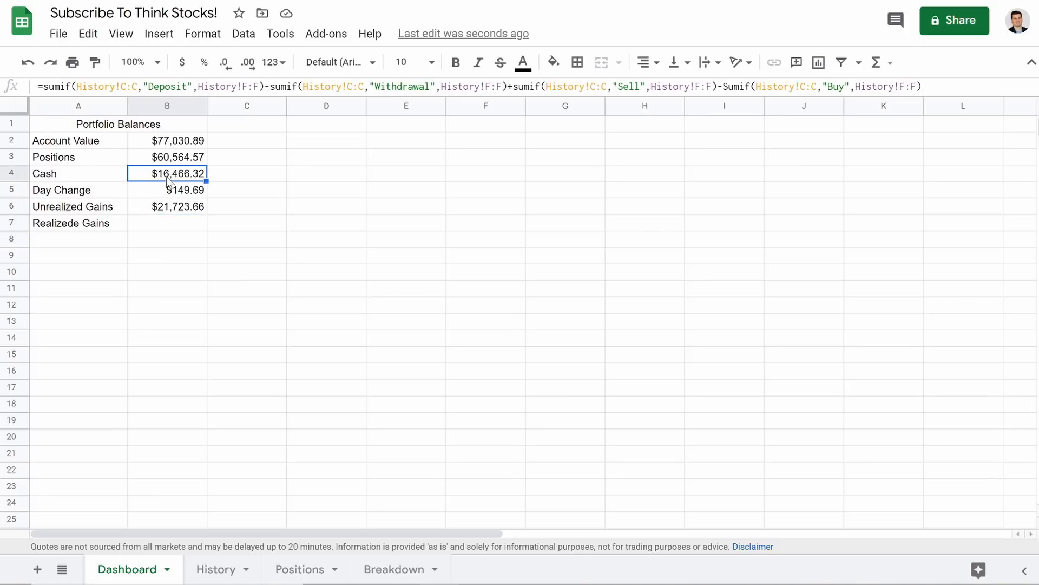
click(154, 229)
text(=sumif()
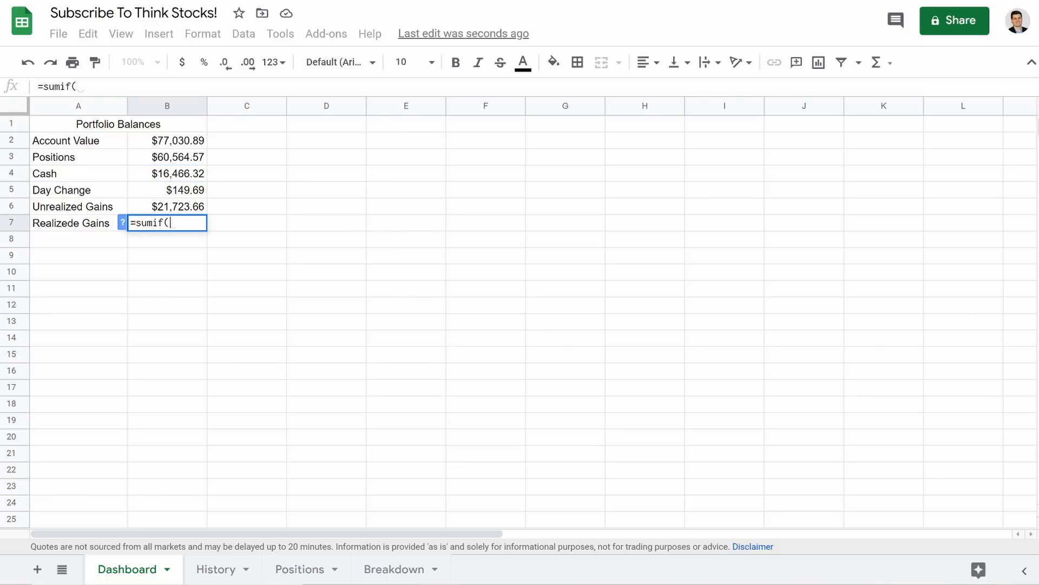
click(218, 576)
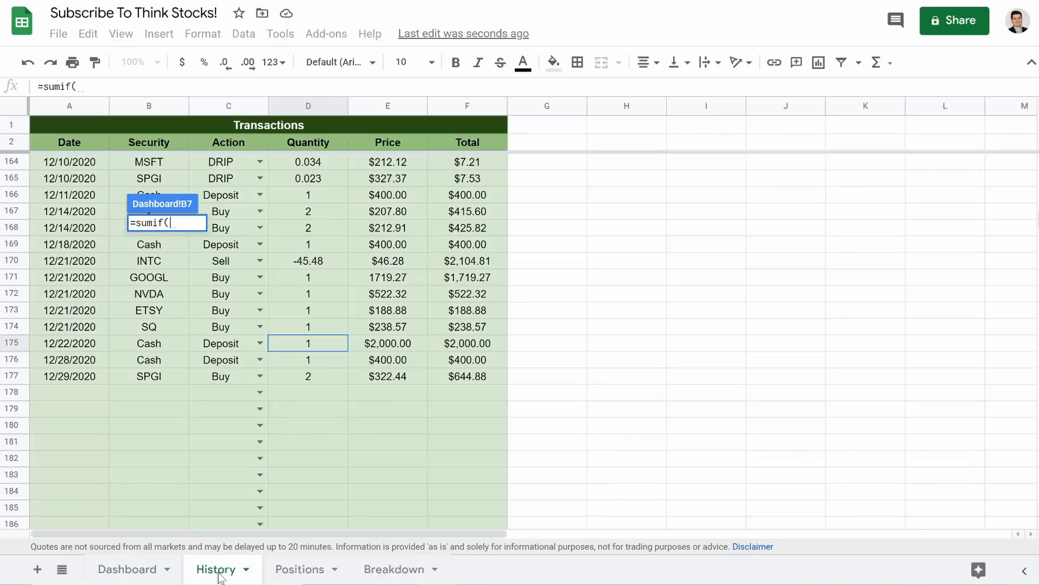
click(226, 109)
text(,)
key(BackSpace)
text("Sell")
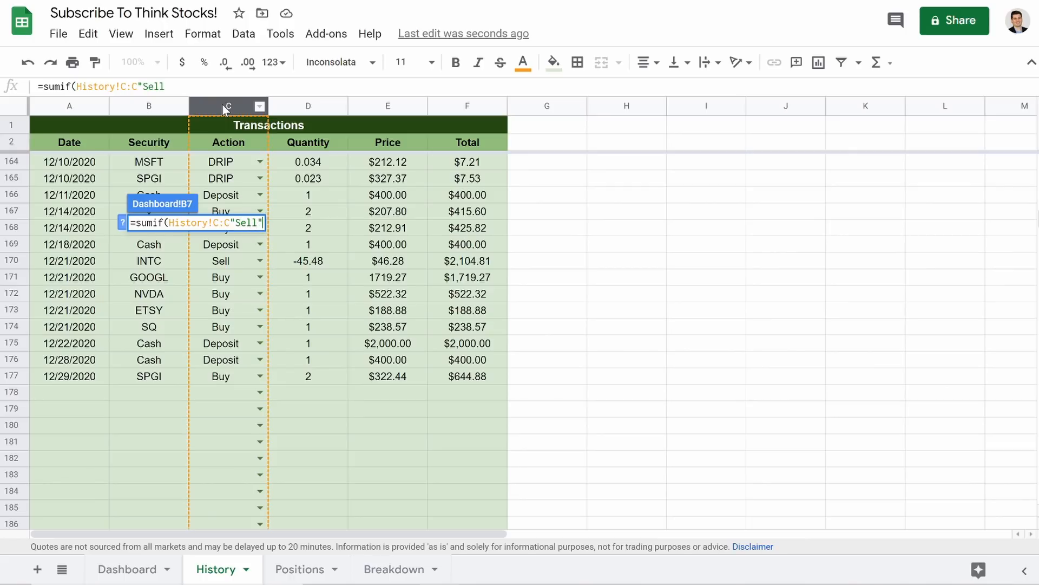
click(132, 87)
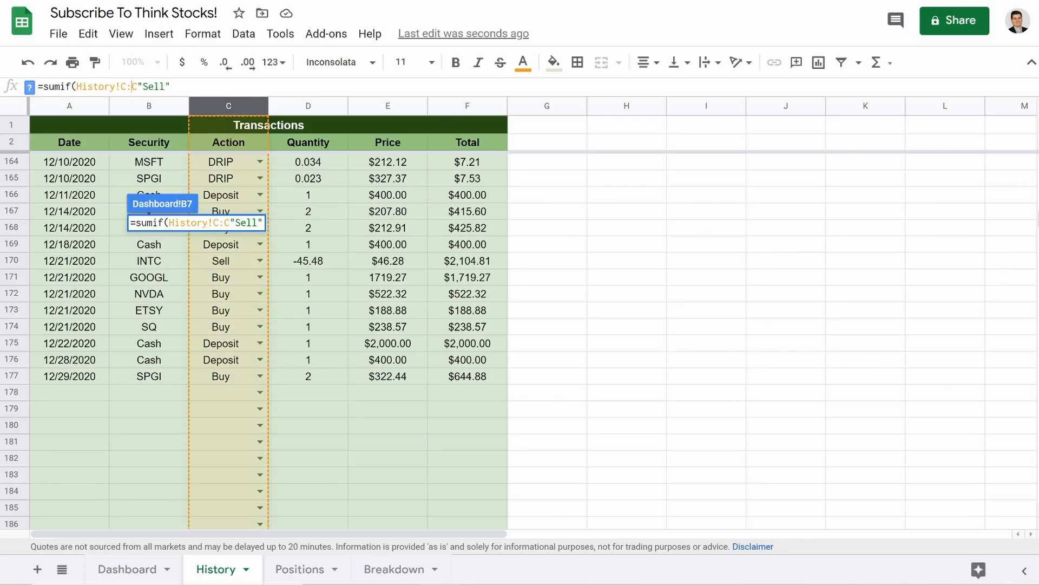
text(,)
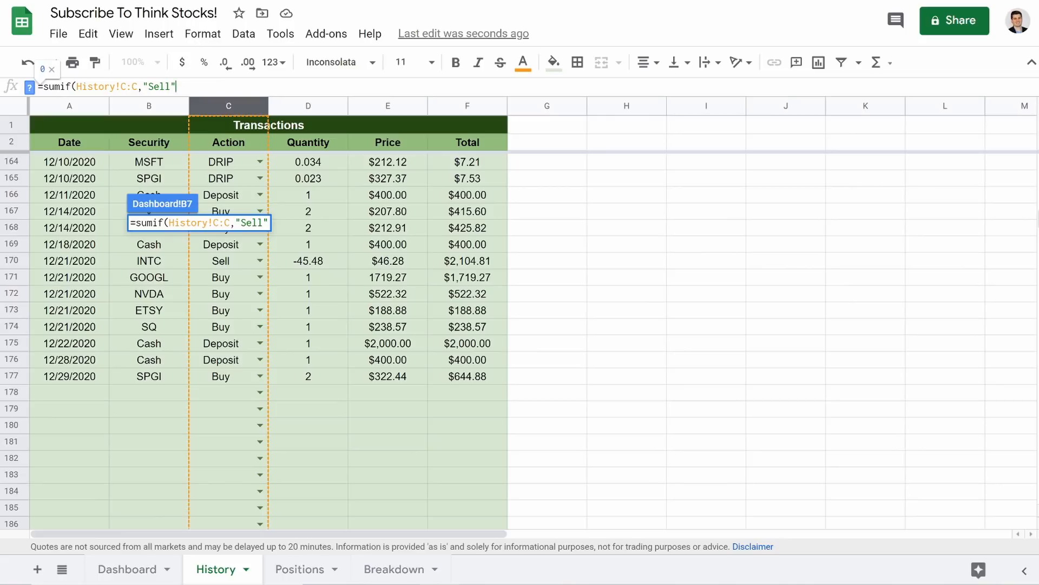
- Complete the "Sell" sumif with History!F:F as its sum range, close it, and append a minus sign
text(,)
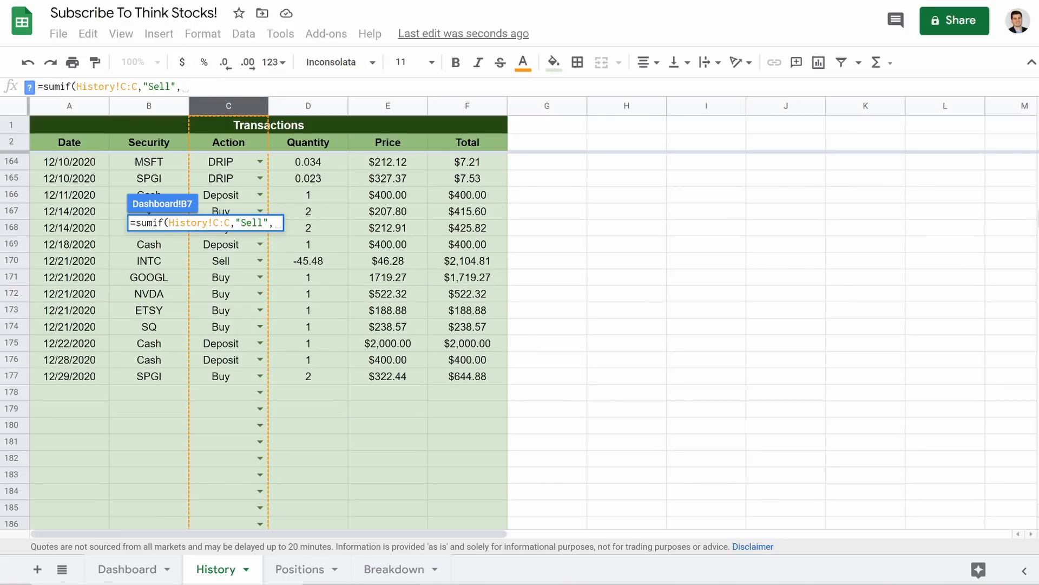
text(His)
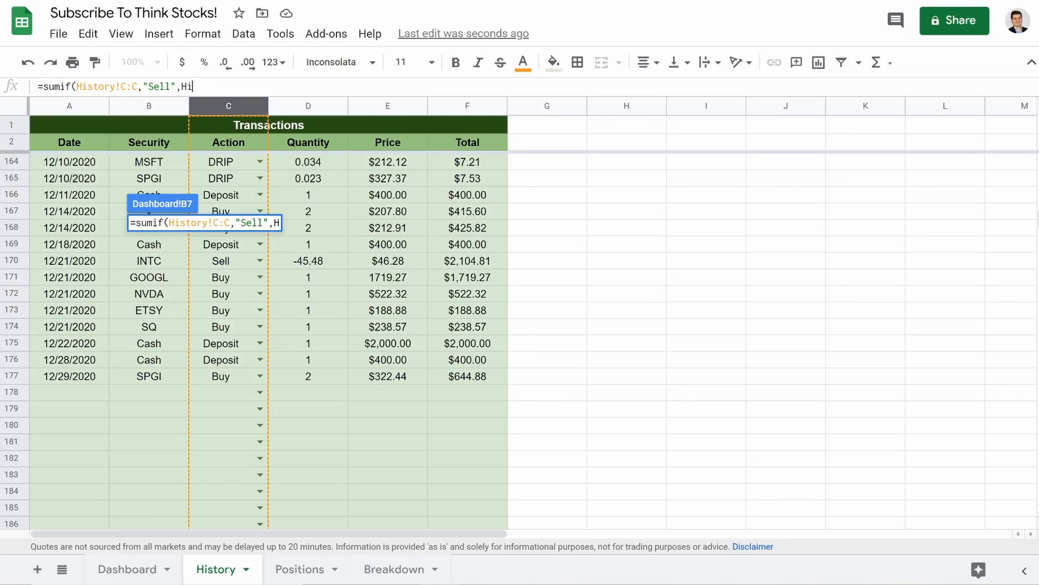
key(BackSpace)
key(BackSpace)
key(BackSpace)
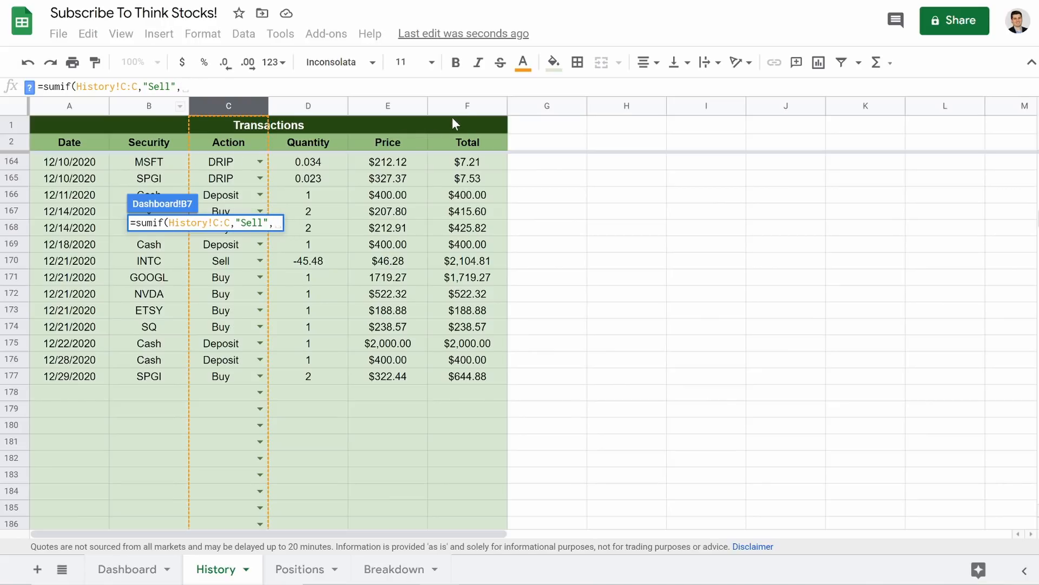
click(462, 107)
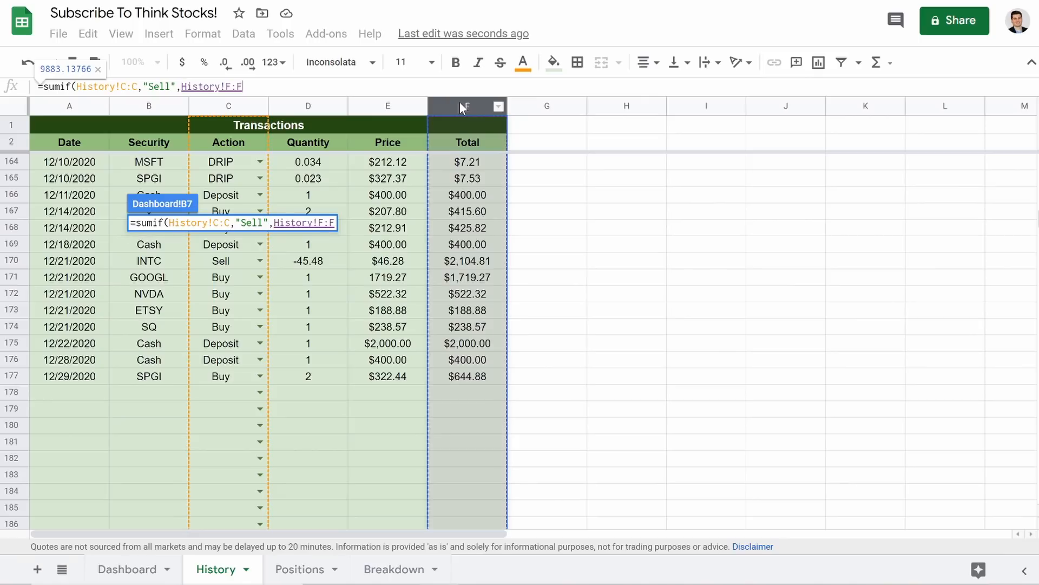
text()-)
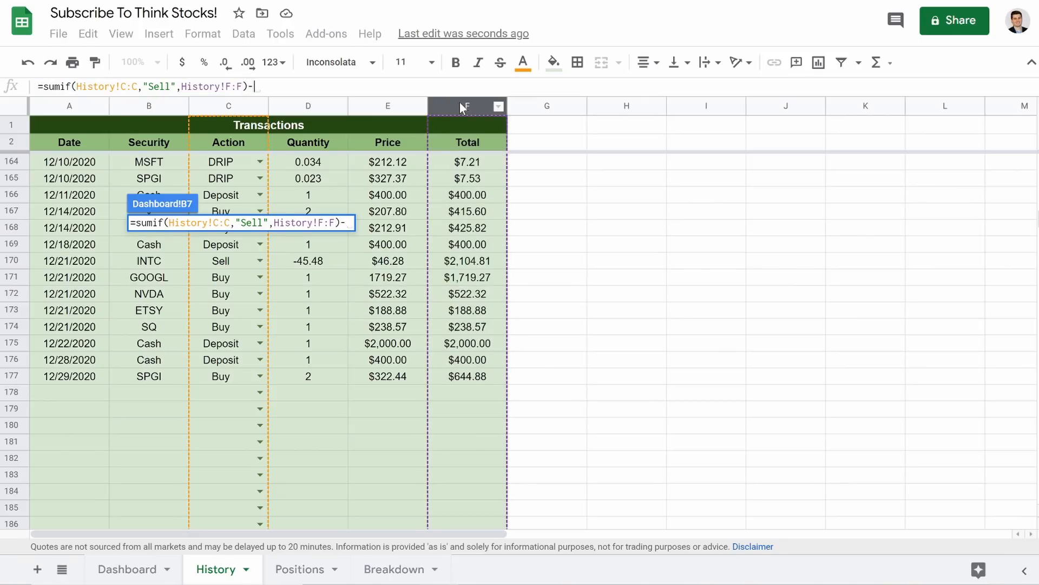
- Subtract purchases in the B7 formula by adding sumif(History!C:C,"Buy",History!F:F) after the minus sign
text(sumif)
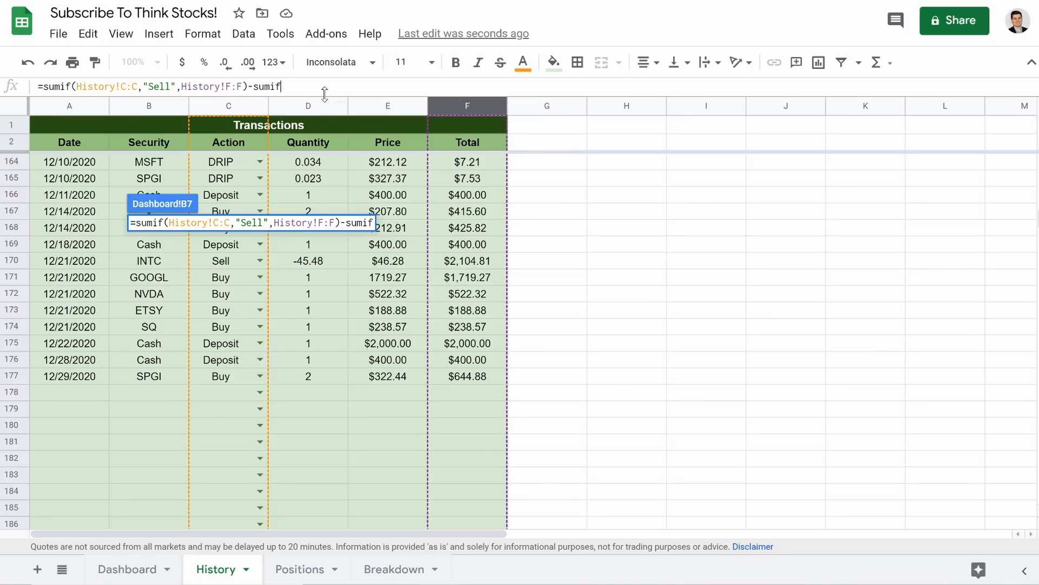
text(()
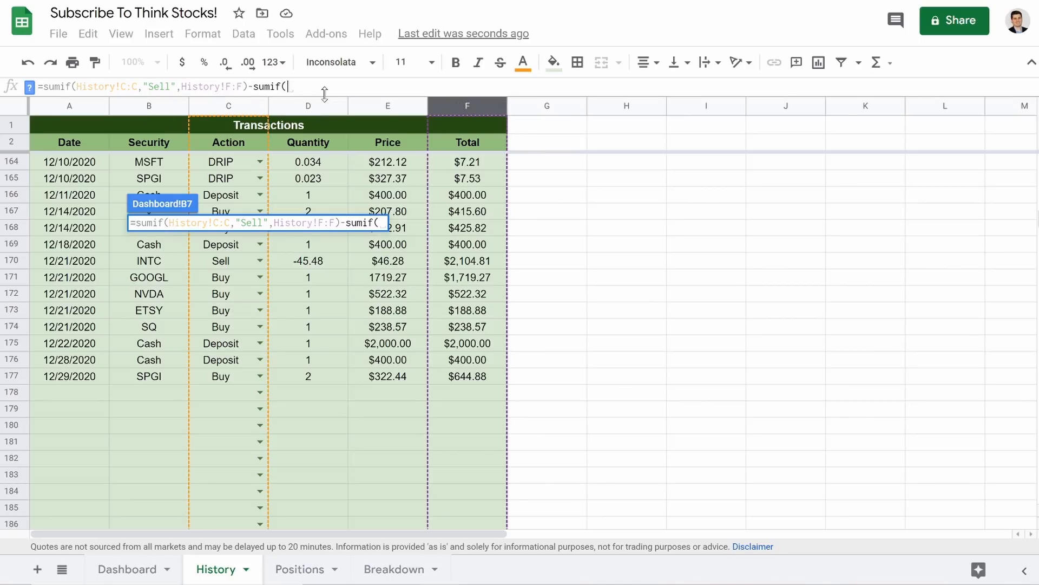
click(222, 107)
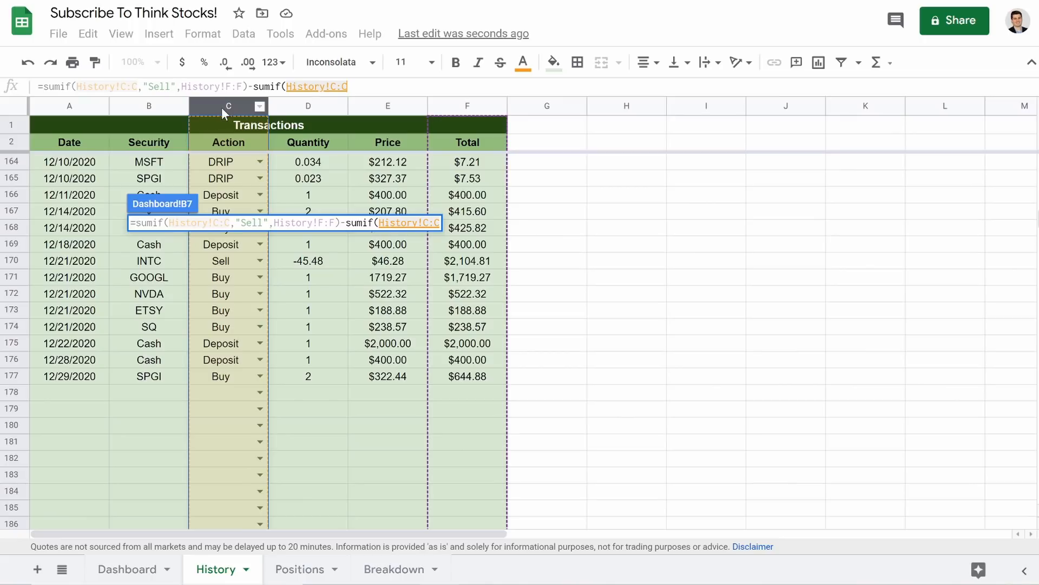
text(,")
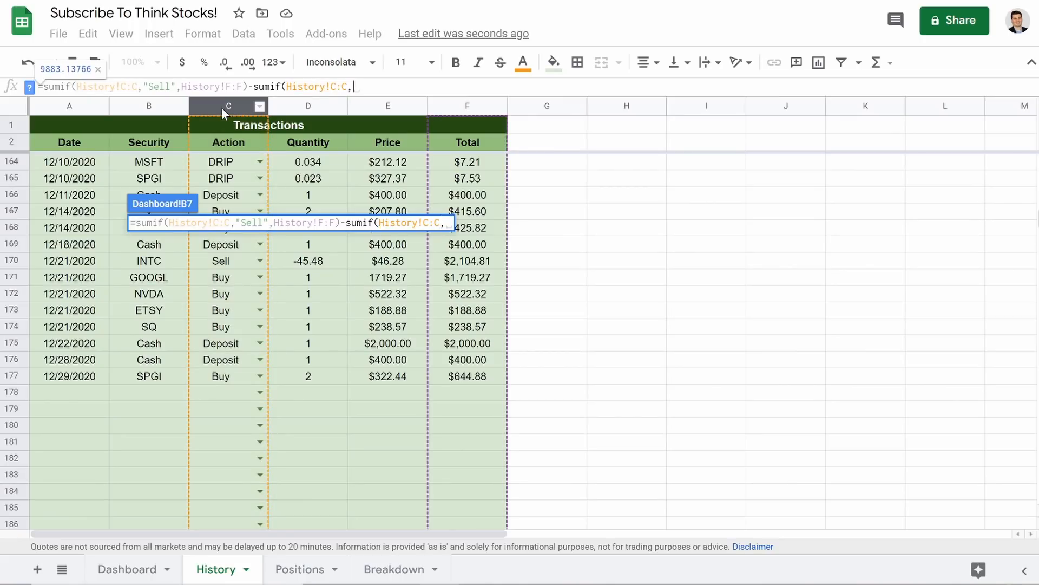
text(Buy)
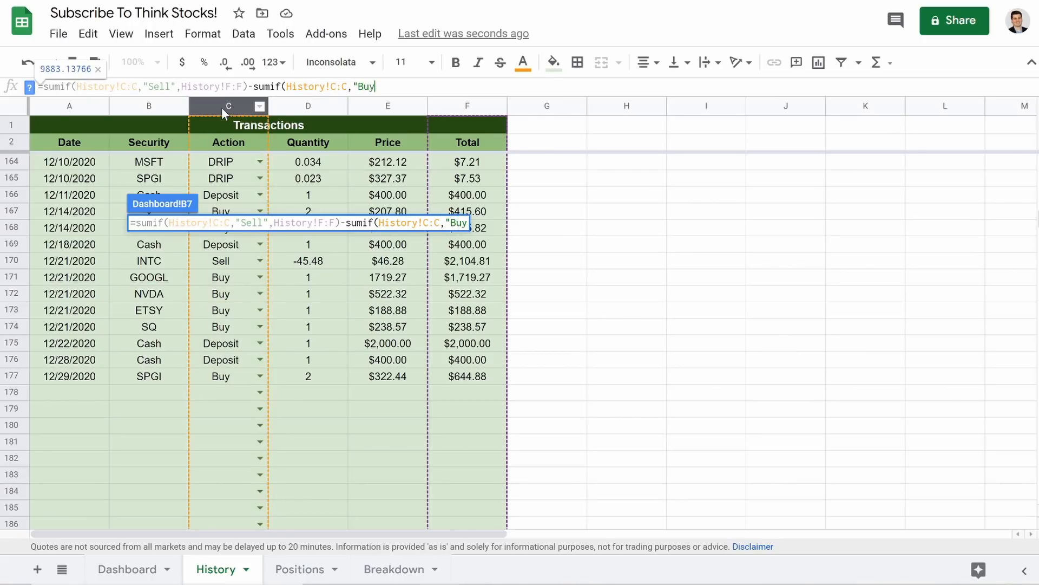
text(",)
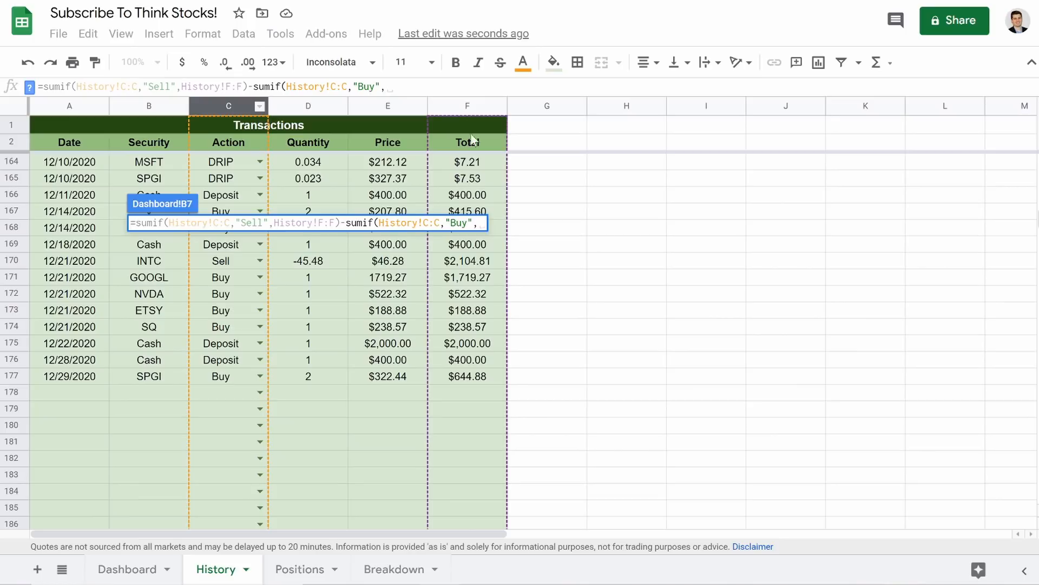
click(467, 108)
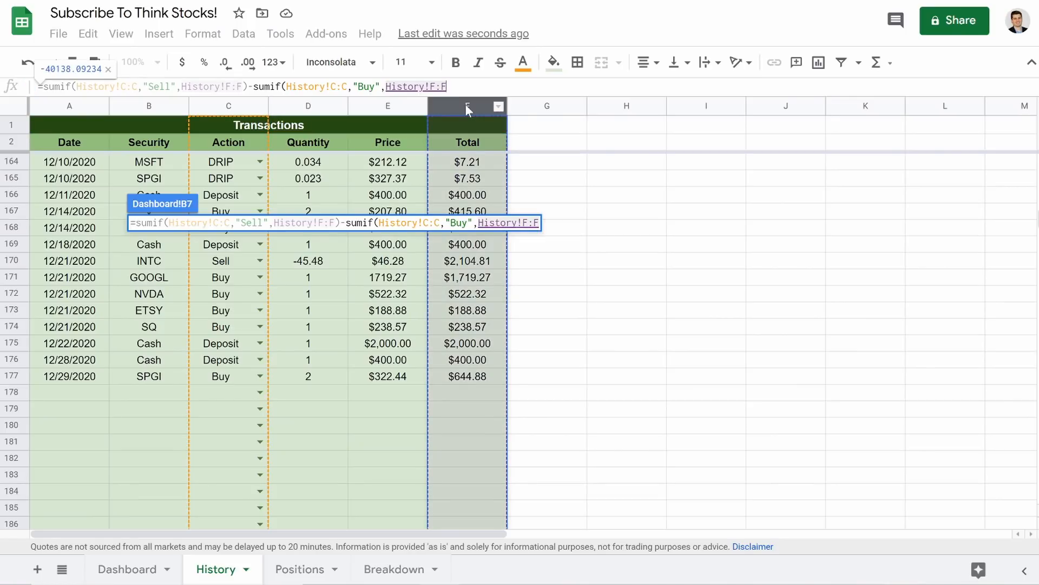
text())
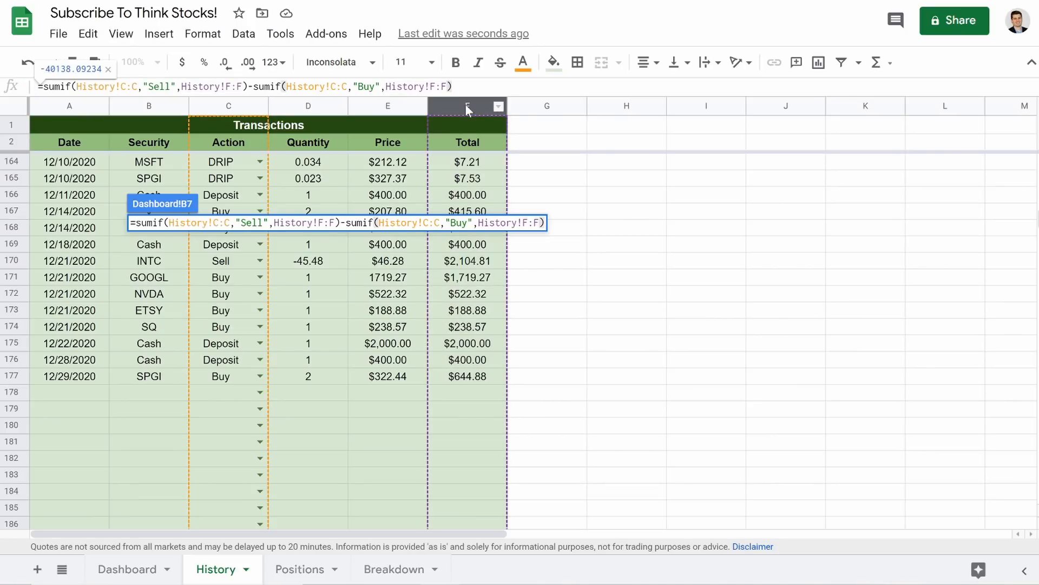
- Extend the B7 formula with -sumif(History!C:C,"DRIP",History!F:F to subtract reinvested dividends
text(-)
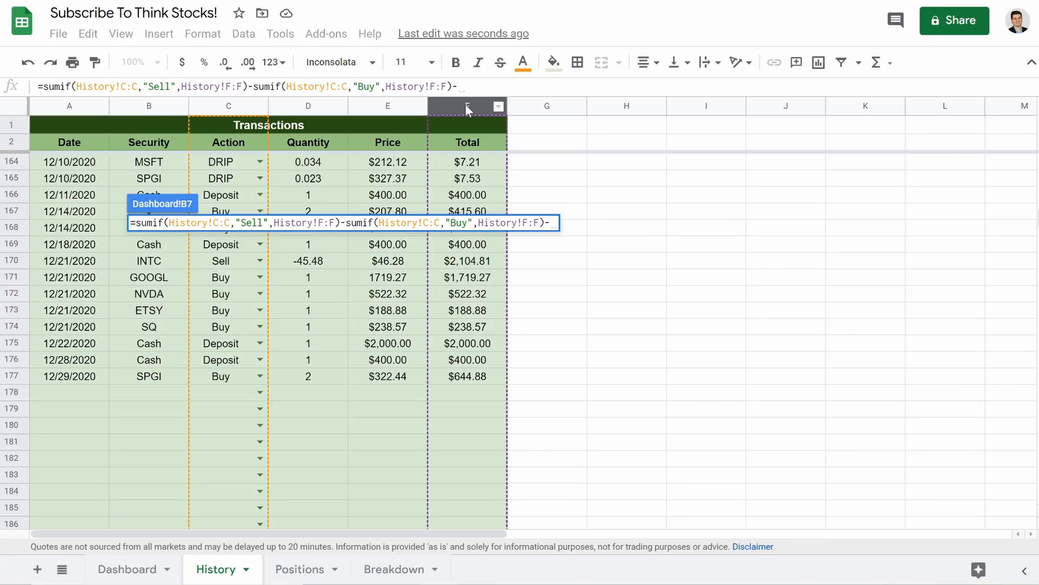
text(sumif)
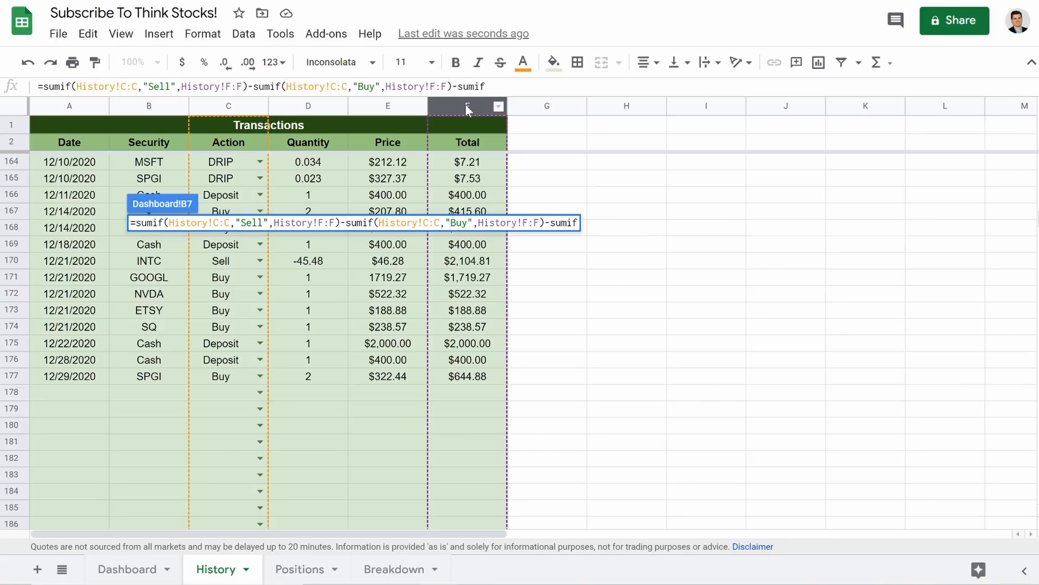
text(()
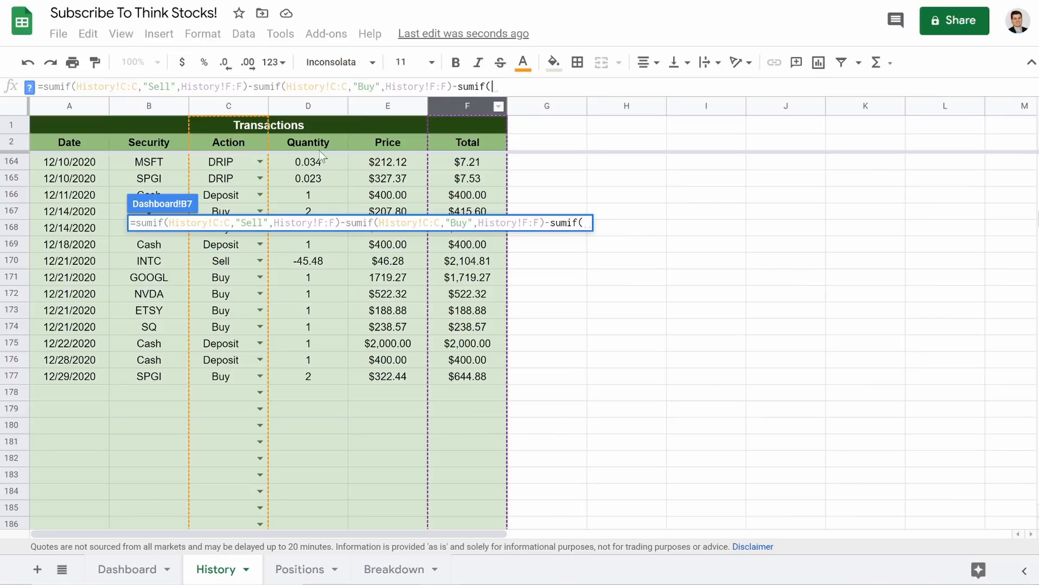
click(215, 106)
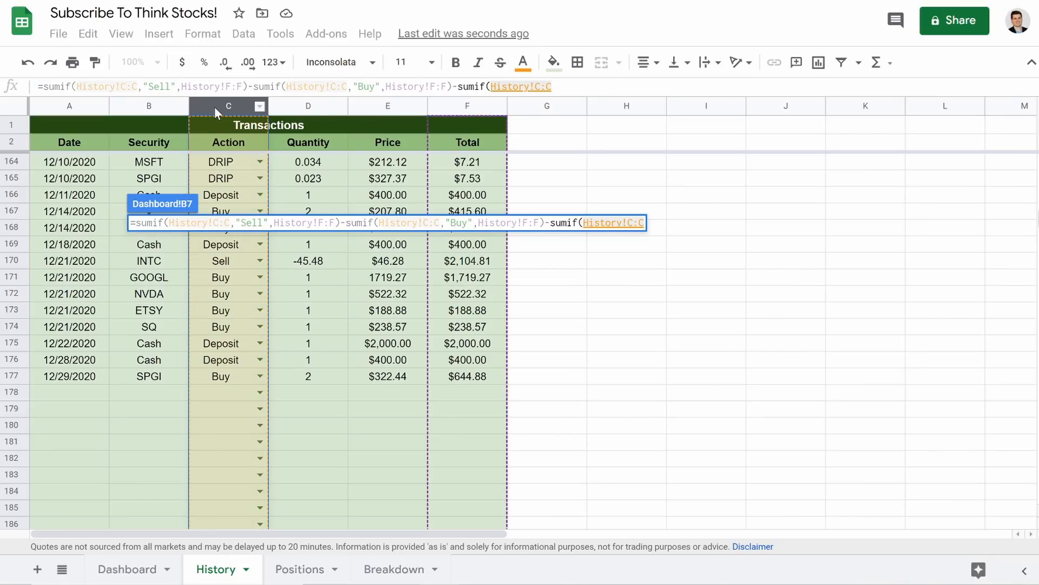
text(,)
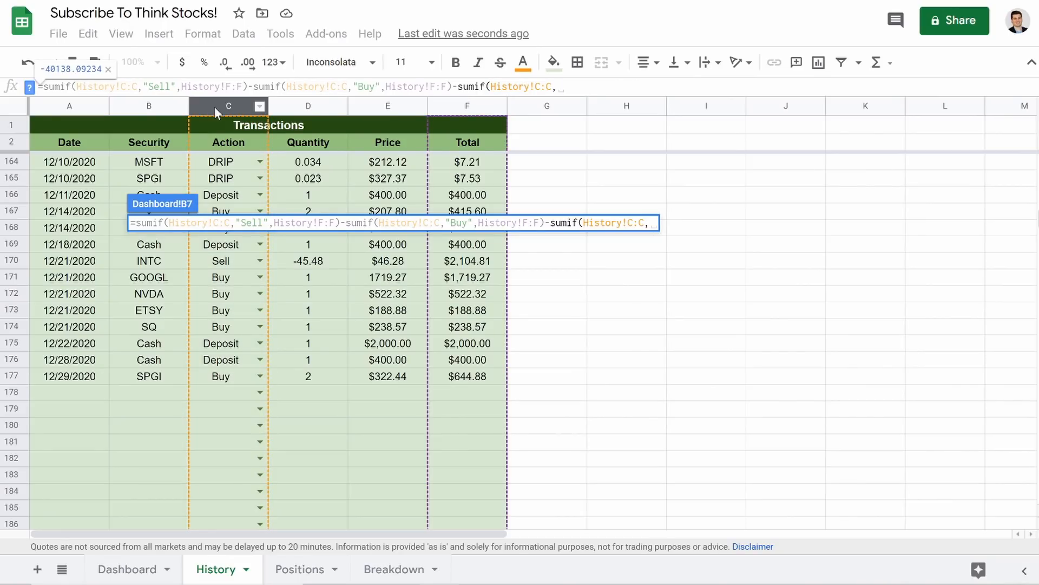
text("DRIP,)
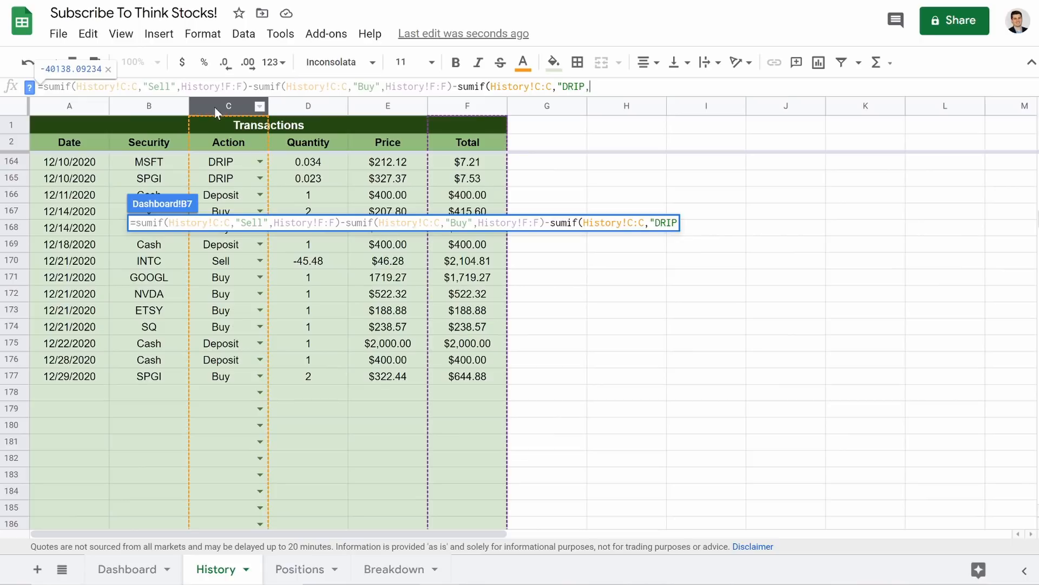
key(BackSpace)
text(",)
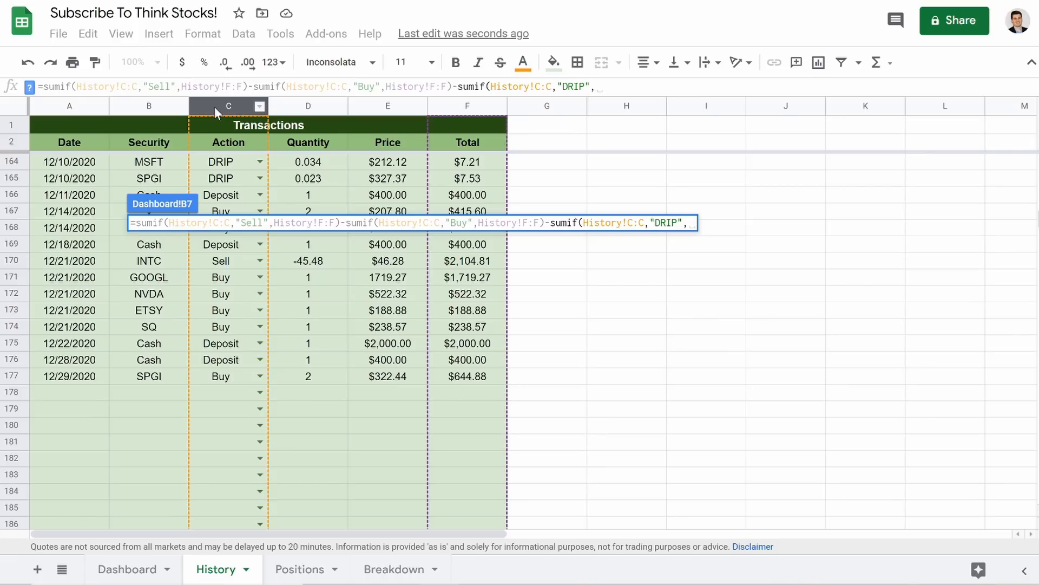
text(Histor)
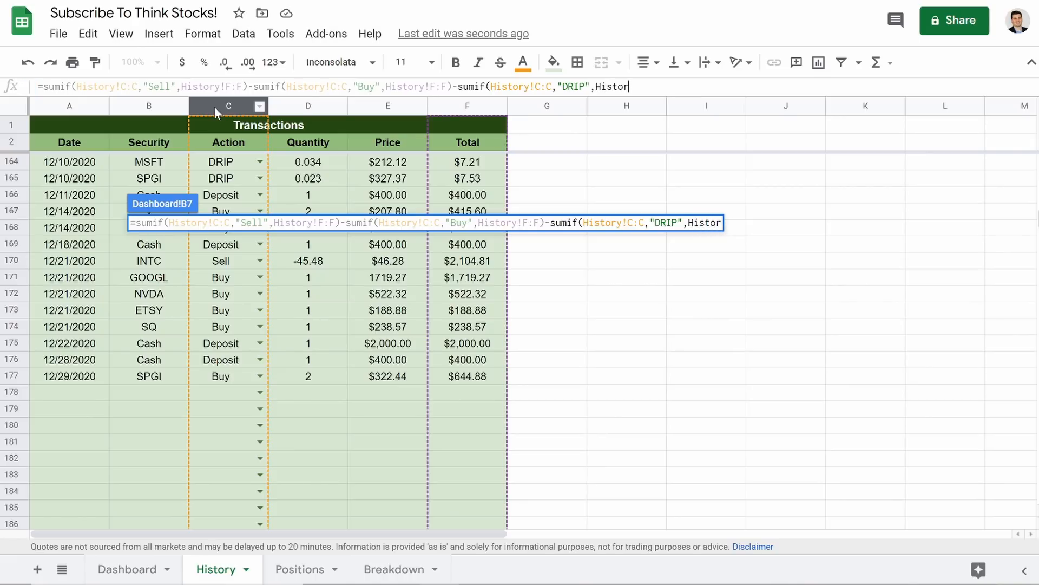
text(y!F:F)
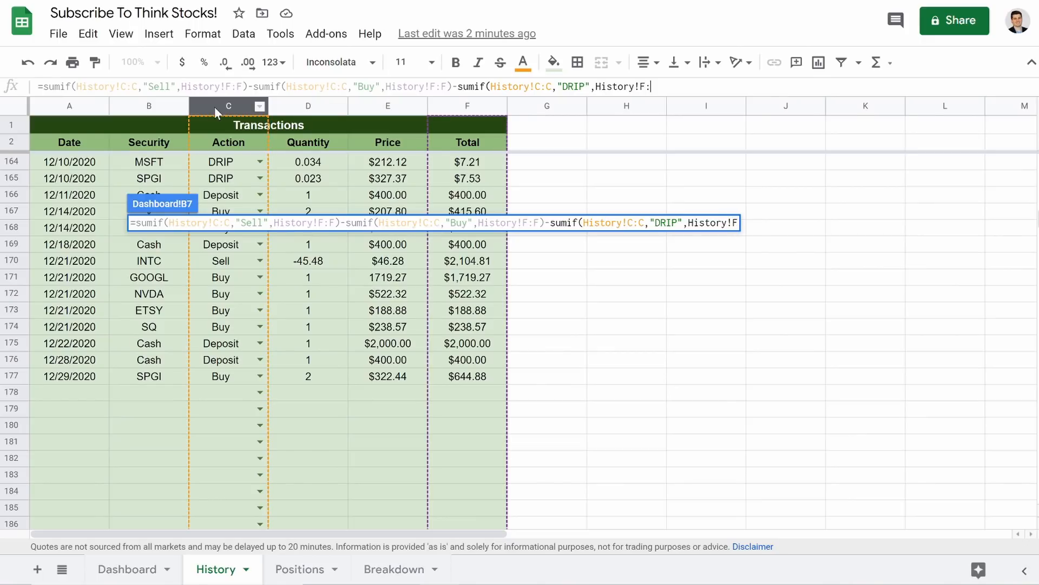
- Append +sum(Positions!G:G) to the B7 formula, close the "DRIP" sumif parenthesis before the plus sign, and commit the formula
text(+sum)
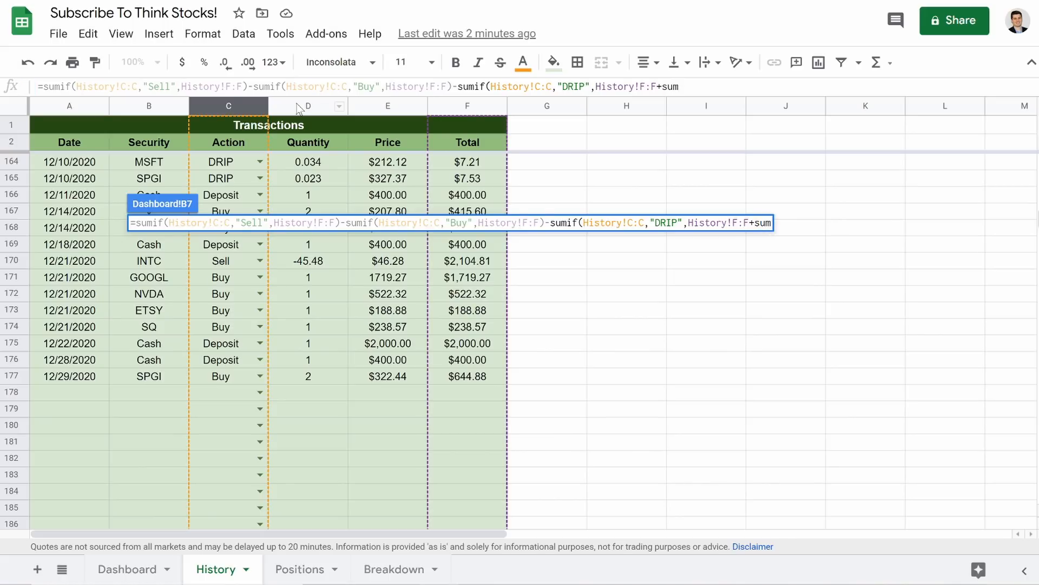
text(()
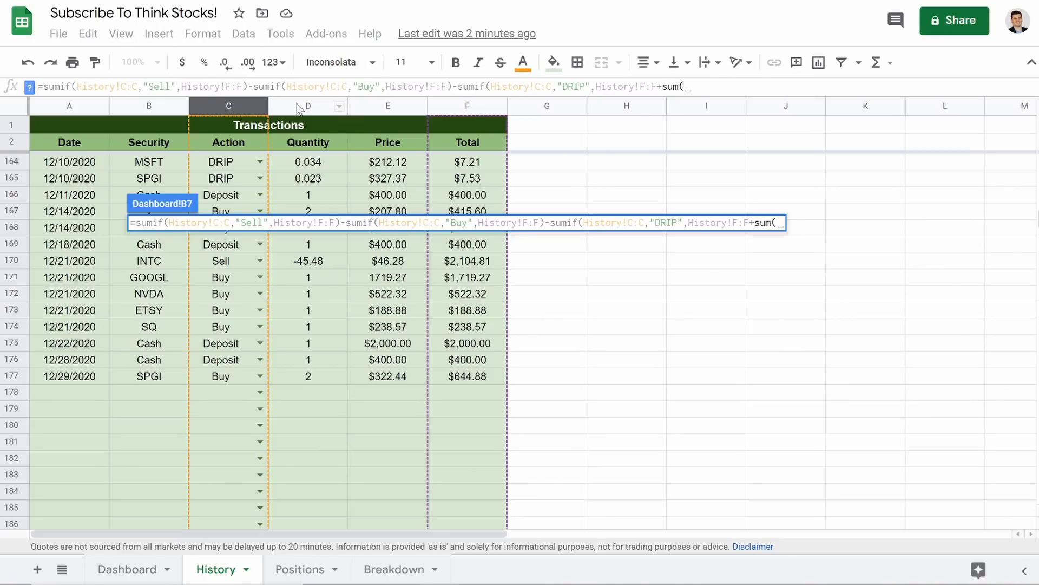
click(312, 569)
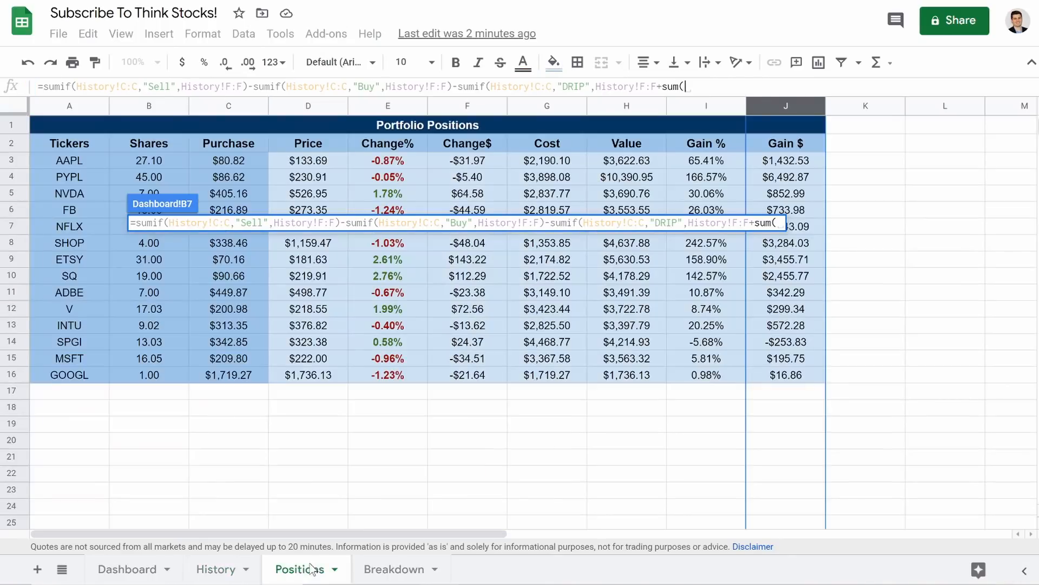
click(533, 106)
text())
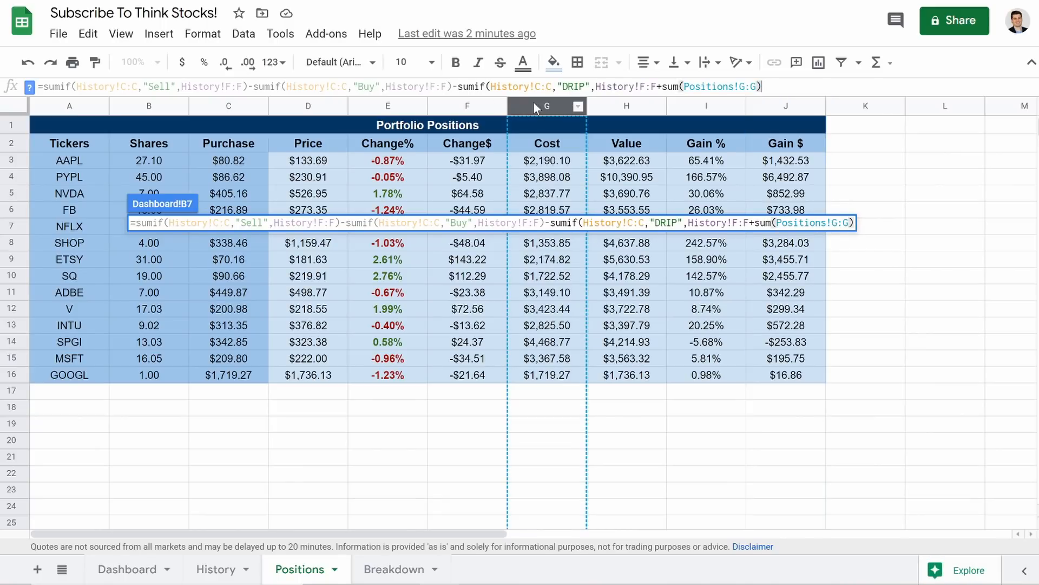
click(658, 87)
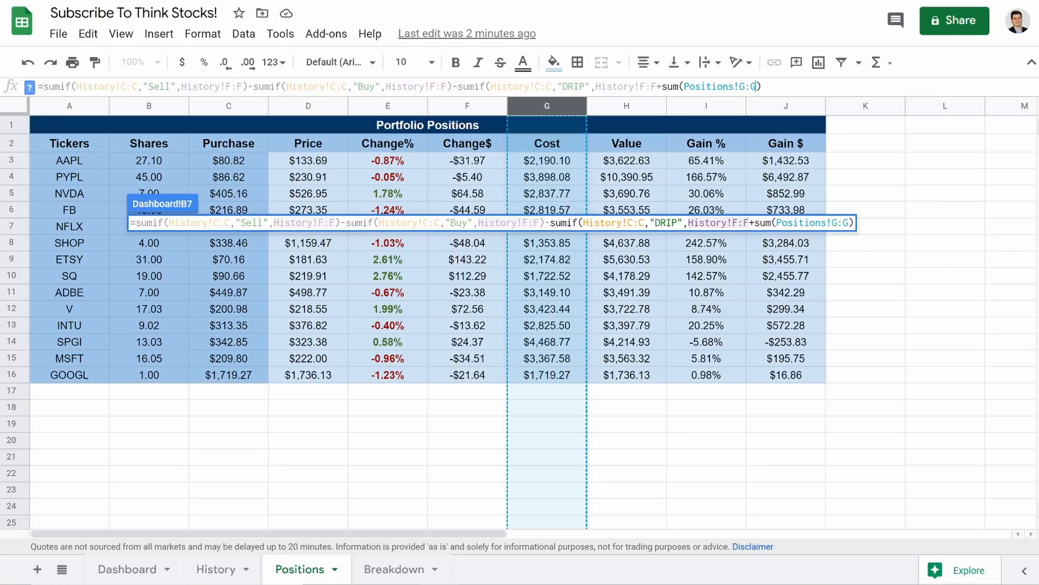
click(651, 87)
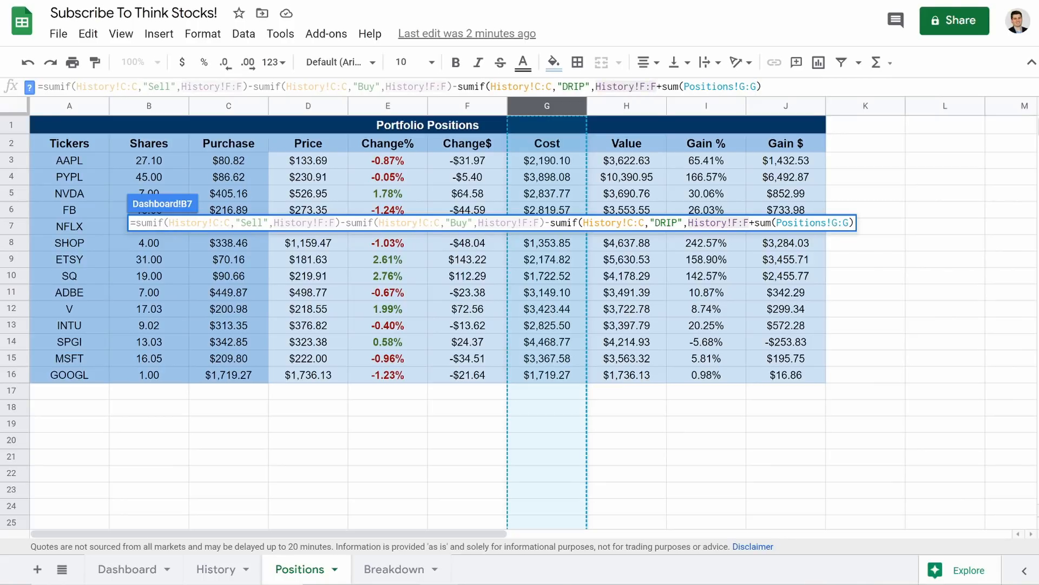
text())
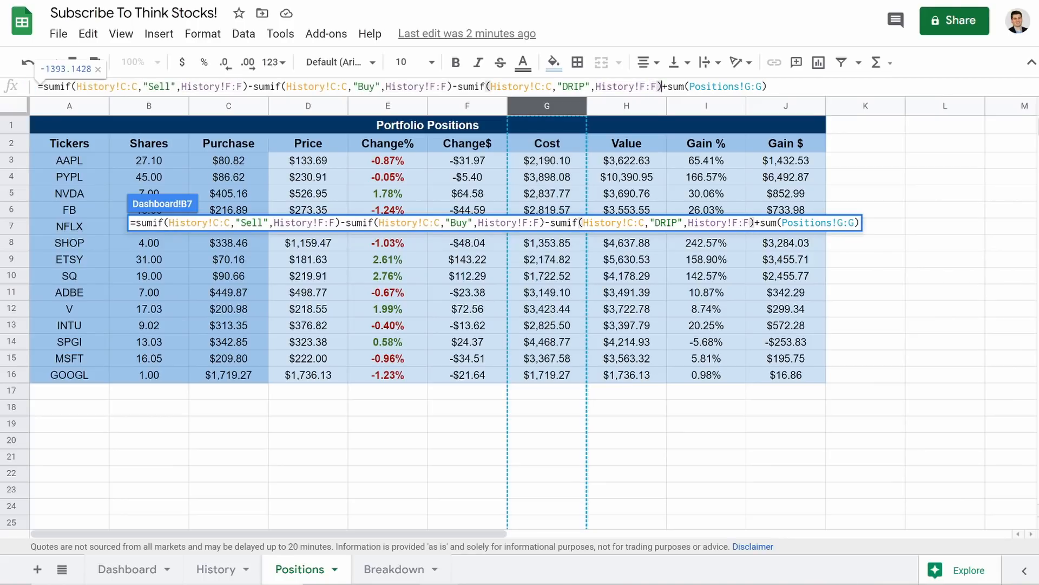
key(Return)
- Format the realized gains value in Dashboard B7 as currency
click(159, 248)
click(157, 227)
click(182, 63)
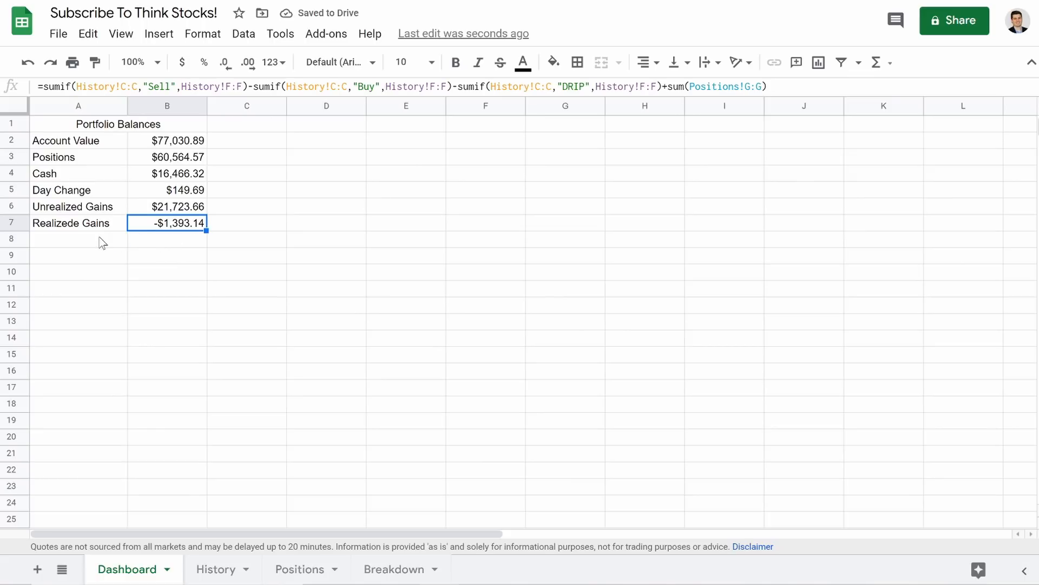
- Center the contents of cells A8:B8 on the Dashboard sheet and merge the two cells
drag(102, 243, 144, 241)
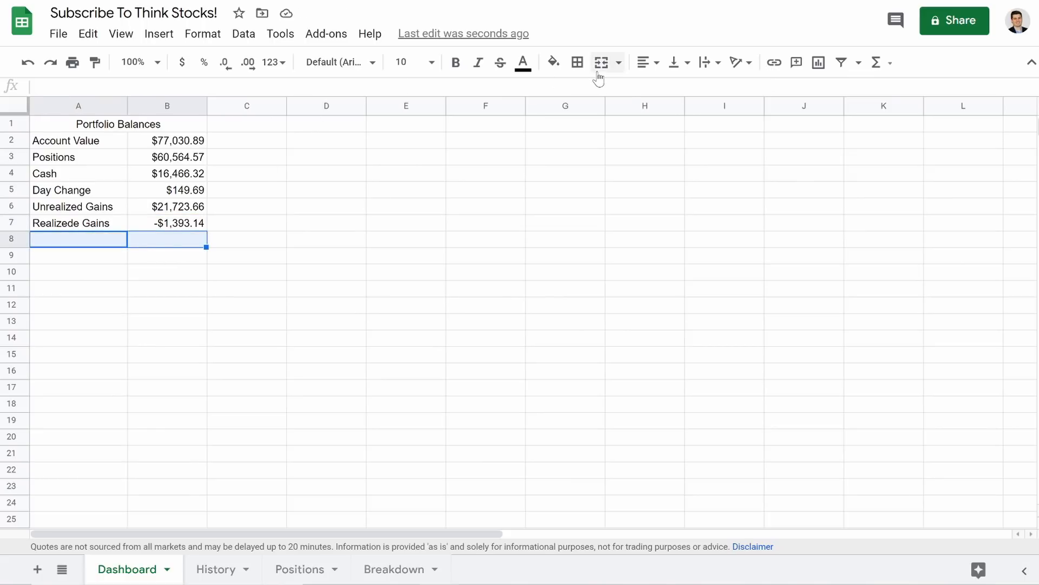
click(645, 62)
click(666, 90)
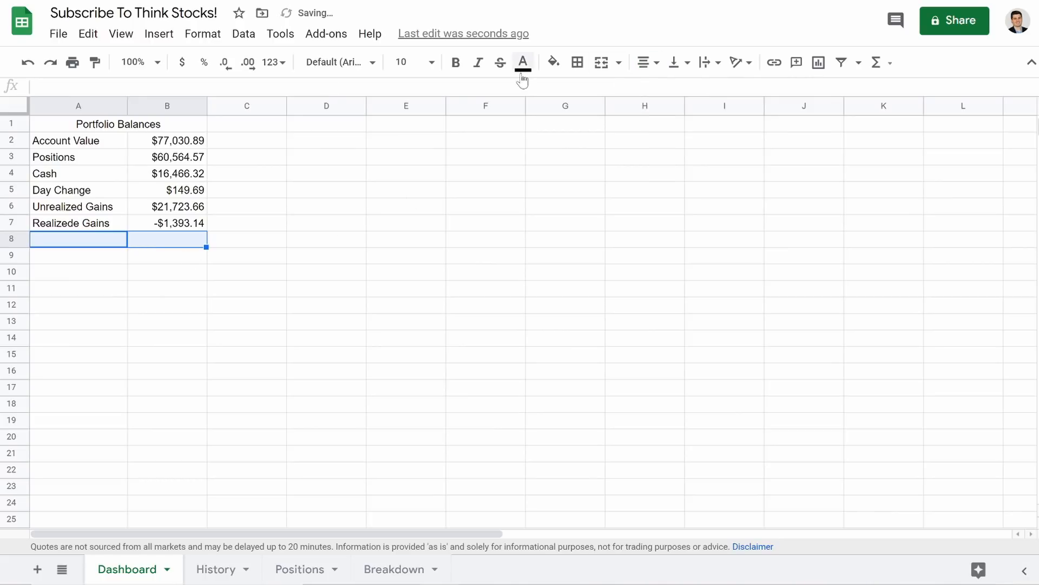
click(601, 64)
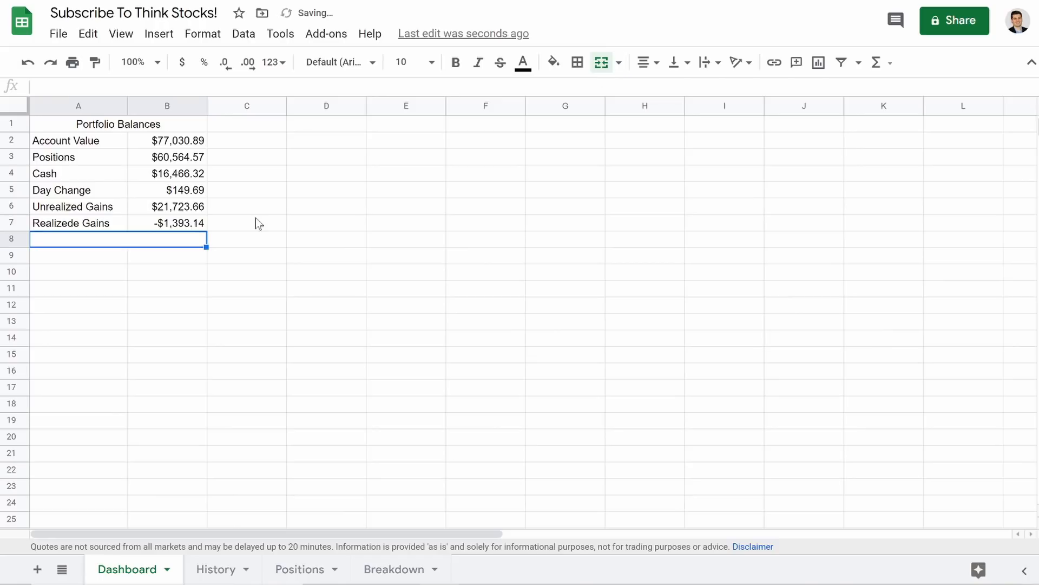
- Enter the section header "Portfolio Stats" in the merged cell A8
click(71, 308)
click(103, 245)
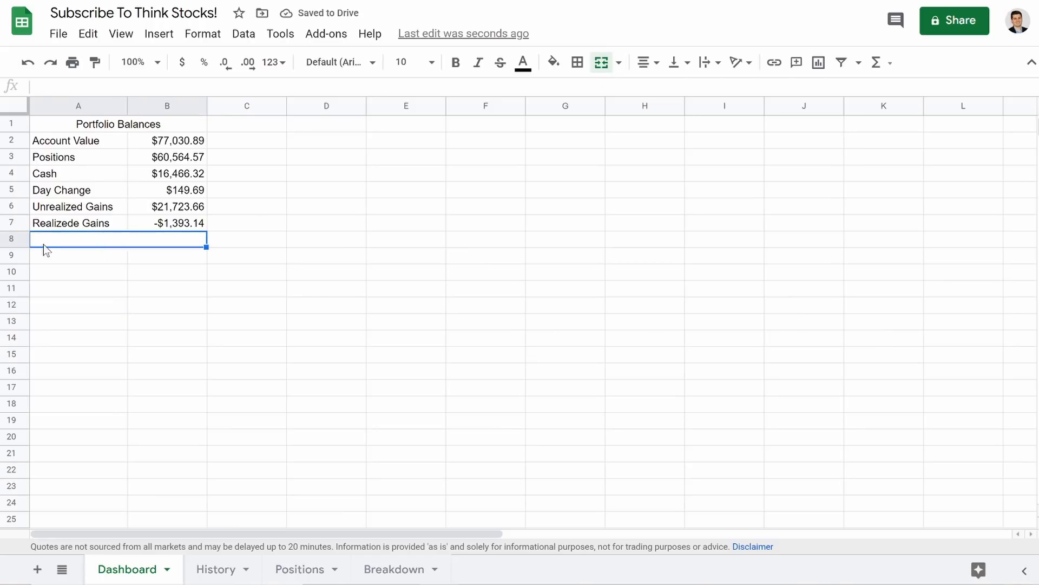
text(Portfolio Stat)
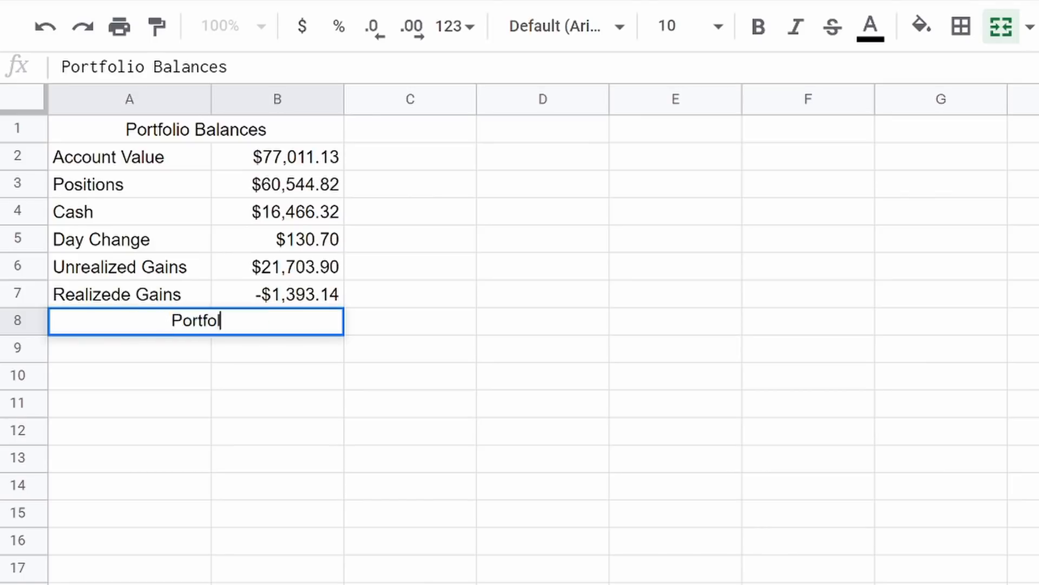
text(es)
key(BackSpace)
key(BackSpace)
text(s)
click(139, 373)
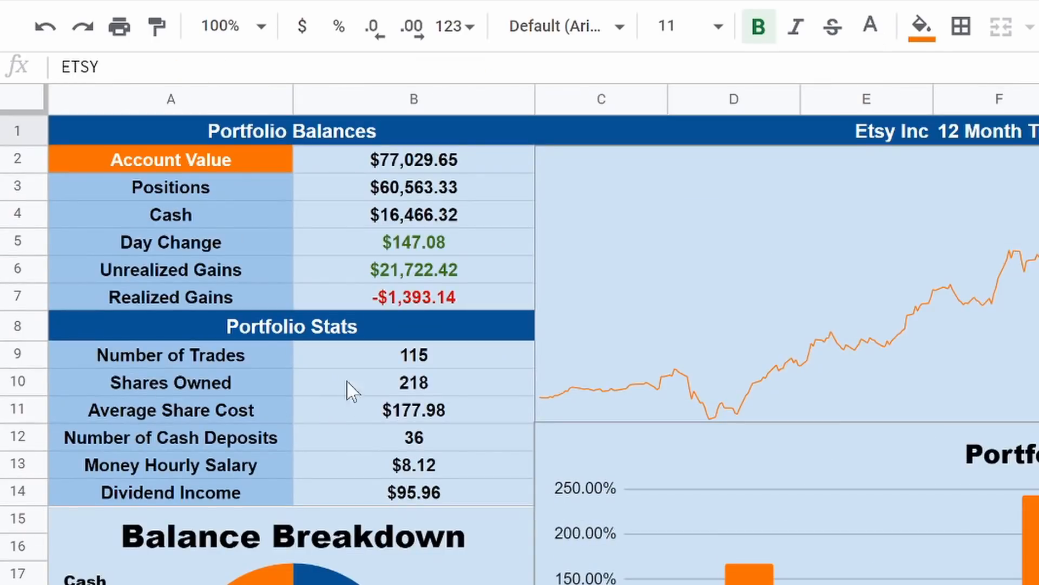
- Copy the labels Number of Trades through Dividend Income from the finished dashboard into A9:A14, and widen columns A and B
click(232, 362)
drag(230, 381, 219, 495)
key(ctrl+c)
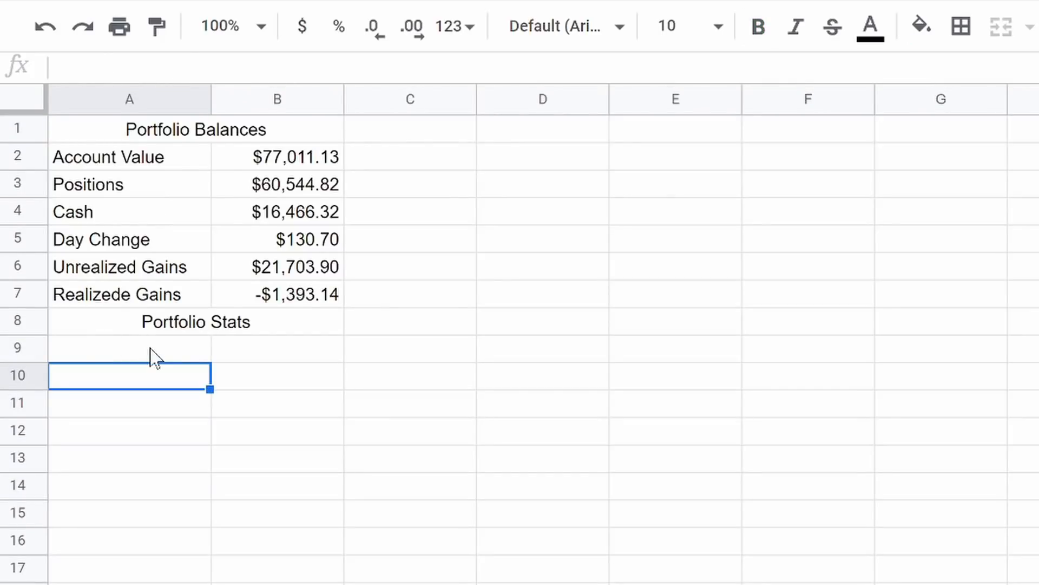
click(153, 353)
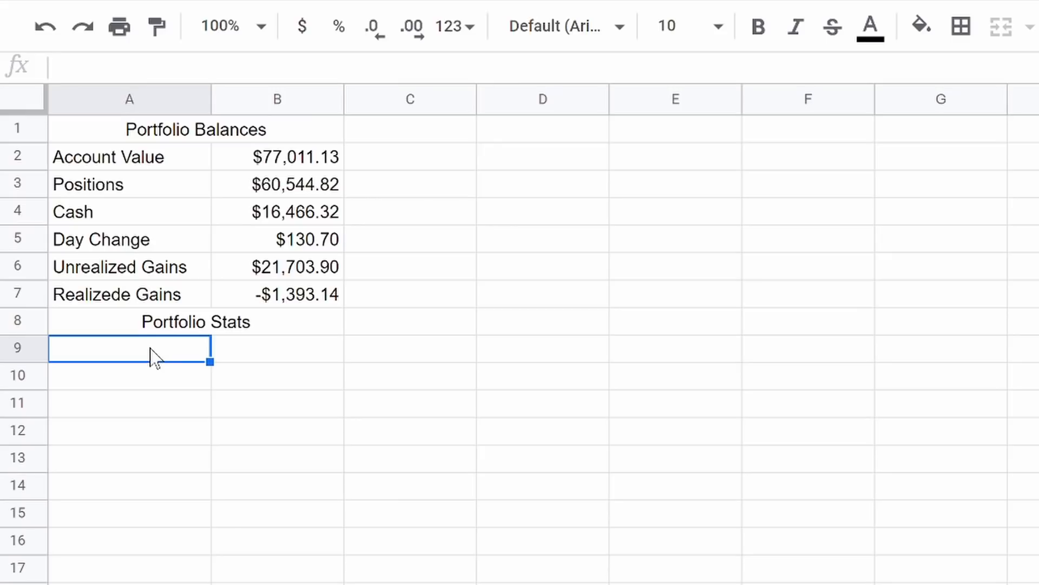
key(ctrl+v)
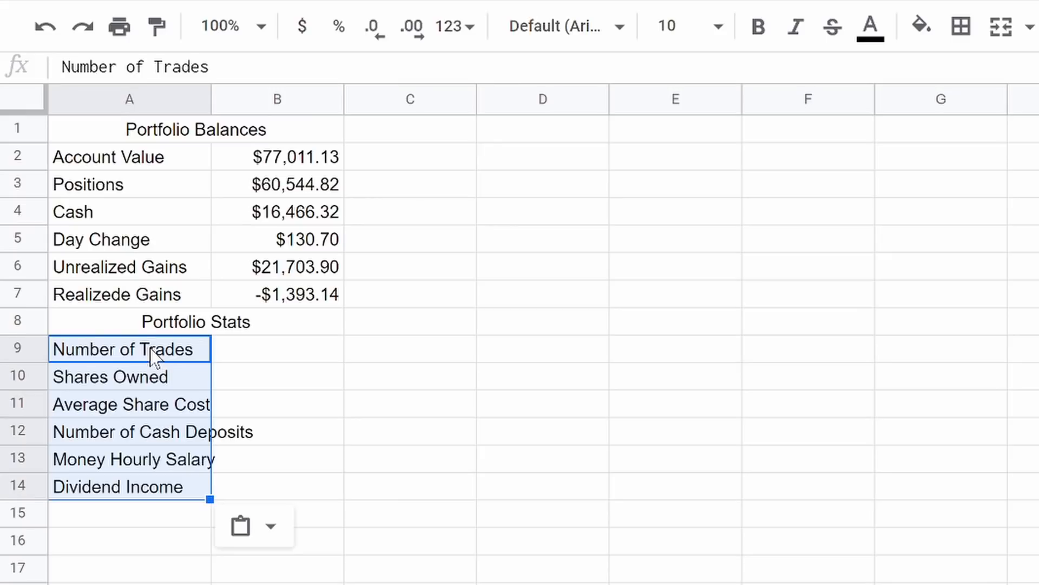
double_click(209, 99)
drag(386, 98, 420, 99)
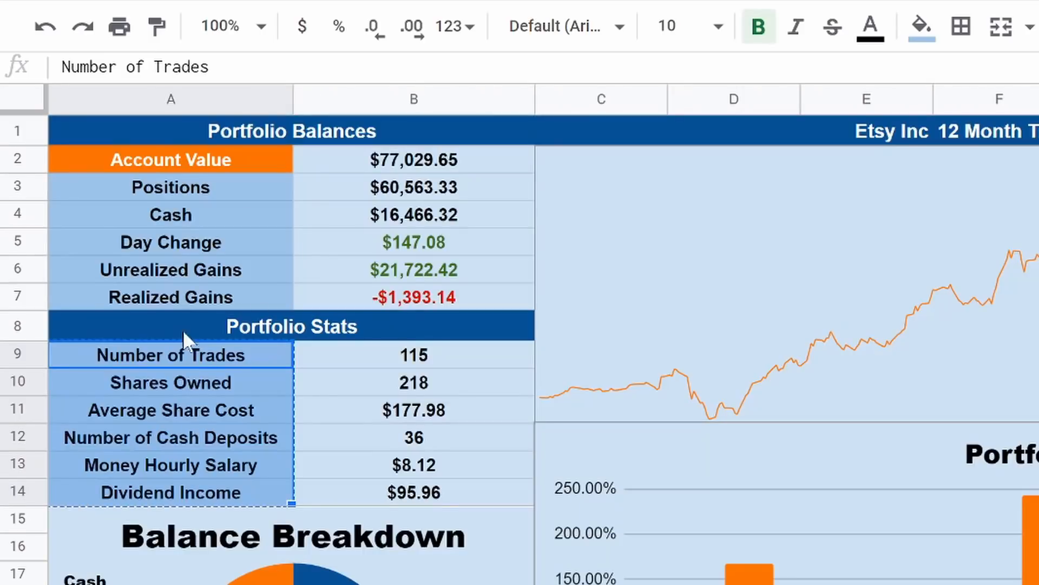
- Examine the finished dashboard's formulas for Number of Trades and Shares Owned, and the Shares column on the Positions sheet
click(403, 337)
click(379, 361)
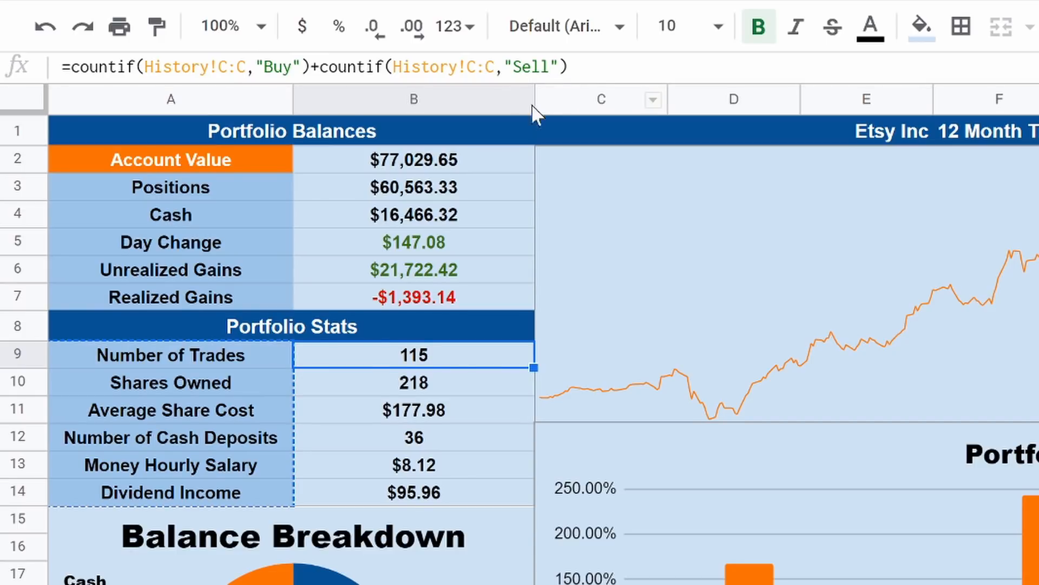
click(392, 386)
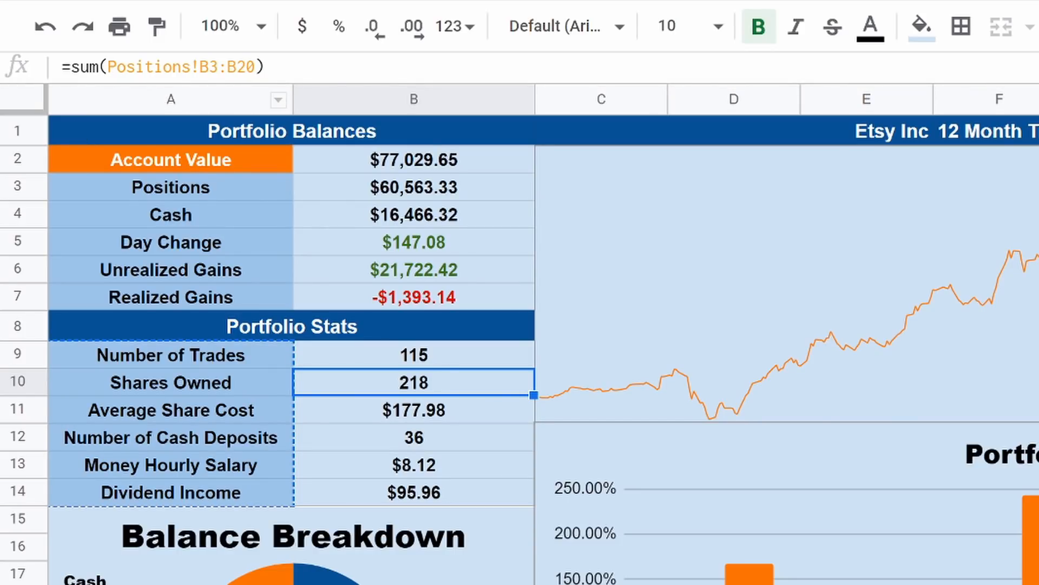
click(338, 582)
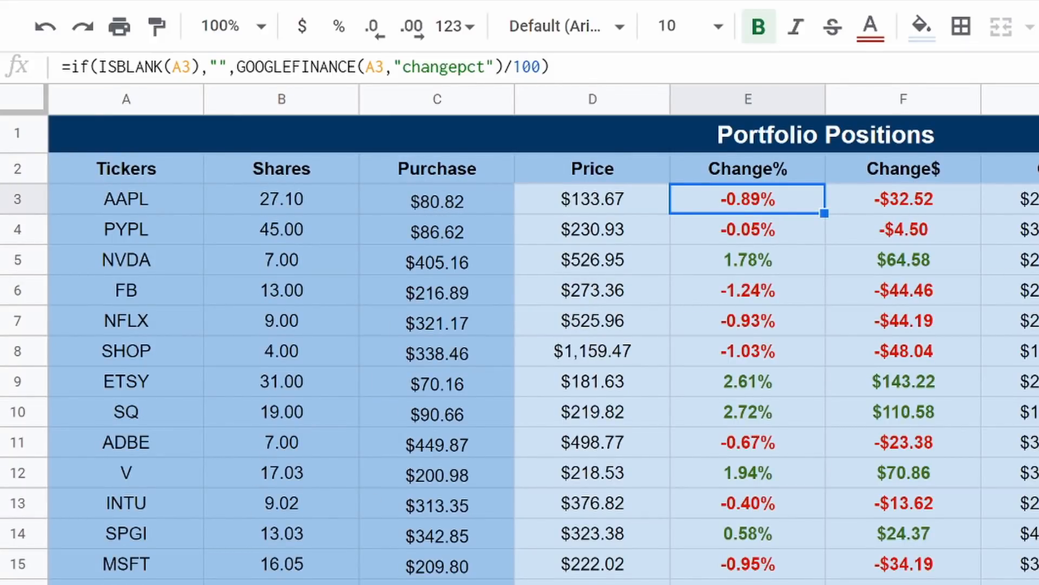
click(206, 582)
- Examine the finished dashboard's formulas for Average Share Cost, Number of Cash Deposits, Money Hourly Salary and Dividend Income
click(421, 408)
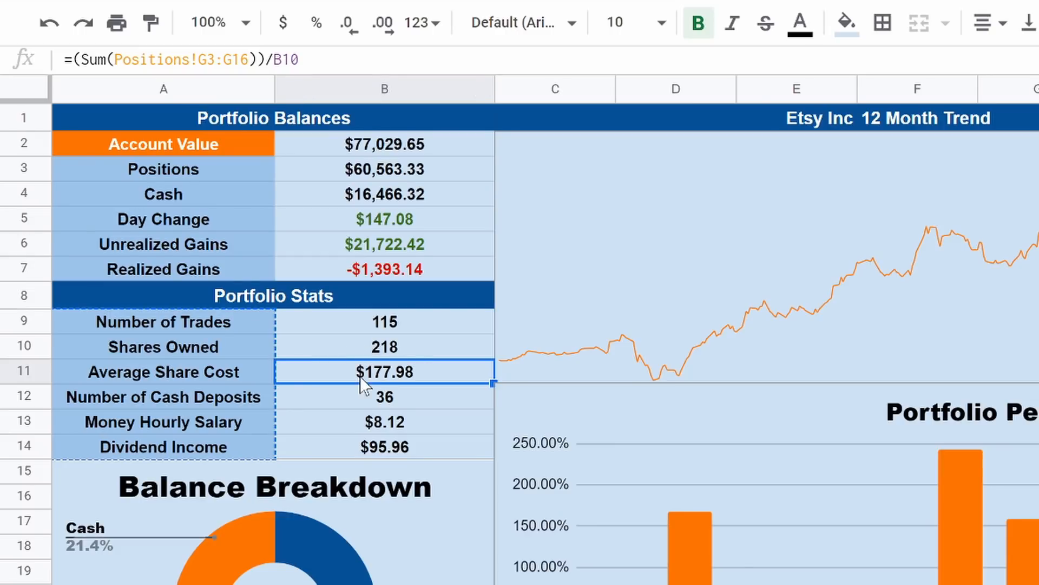
click(368, 400)
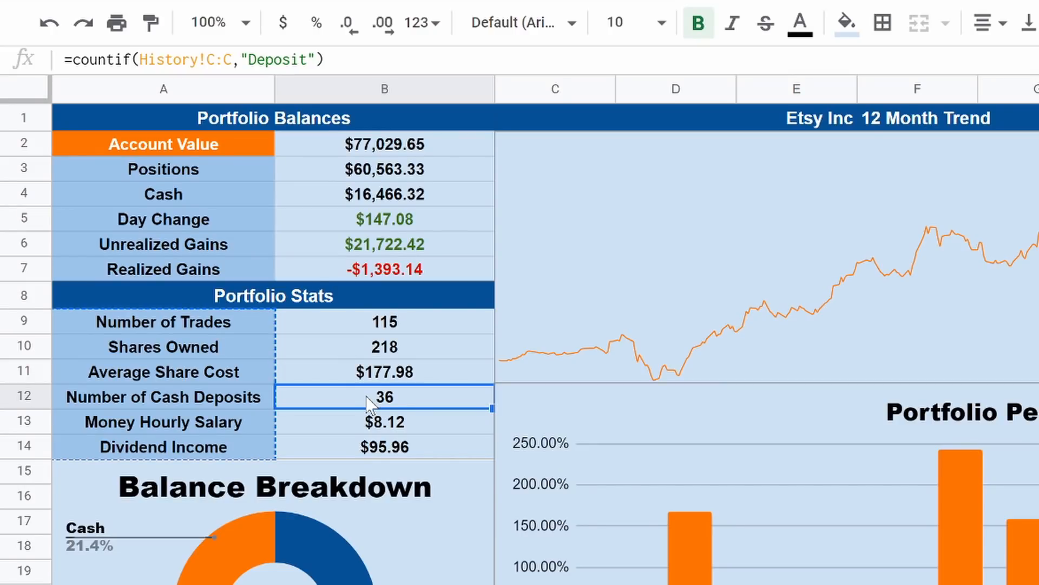
click(342, 428)
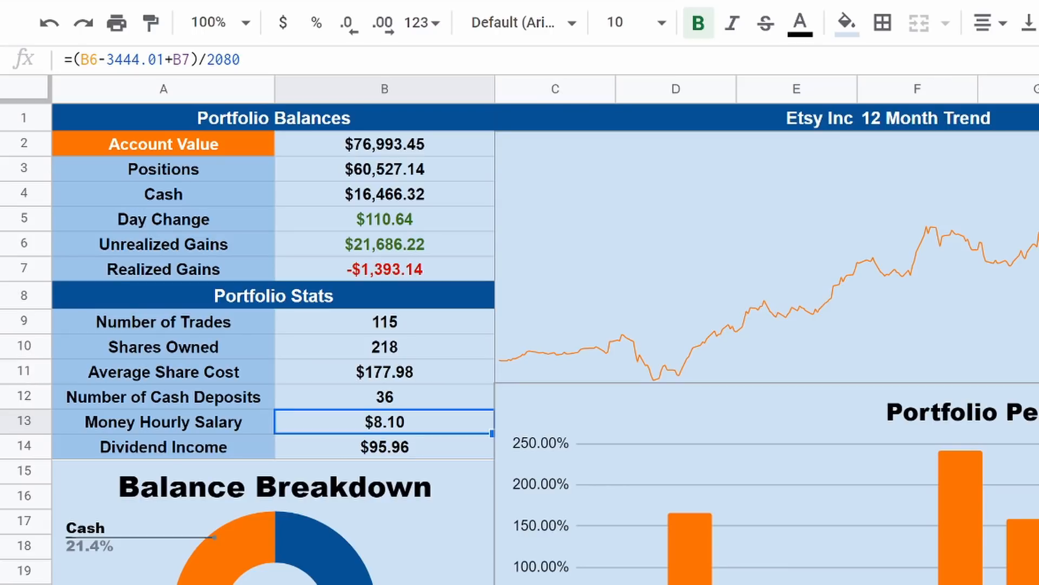
key(Return)
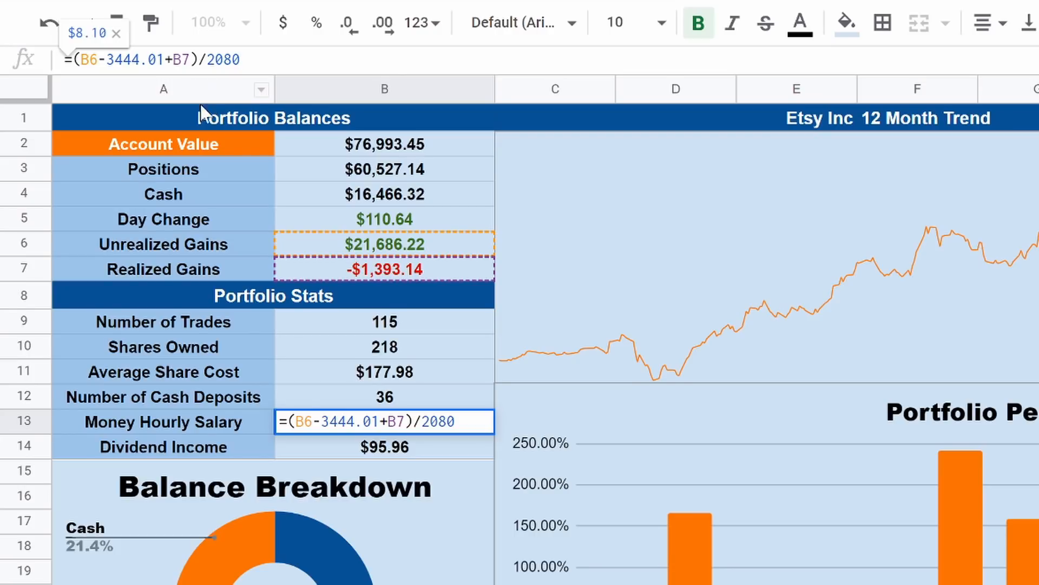
click(357, 455)
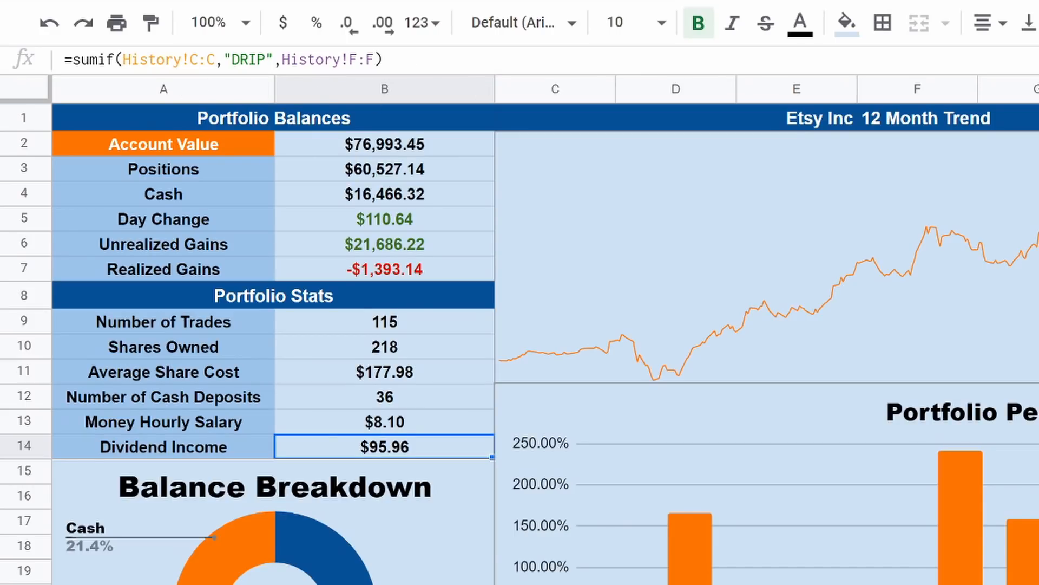
click(400, 60)
text(+)
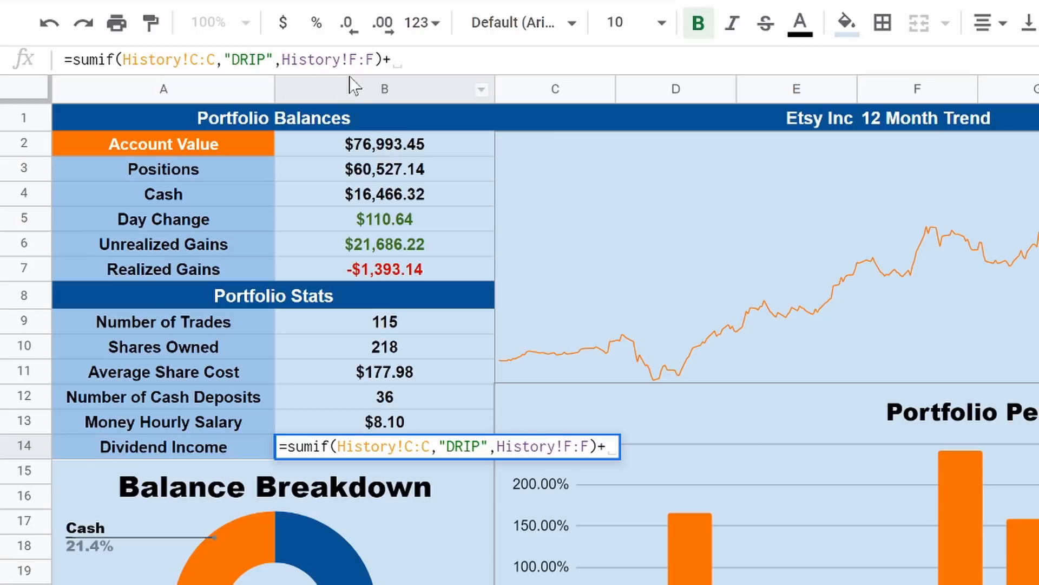
key(BackSpace)
key(Return)
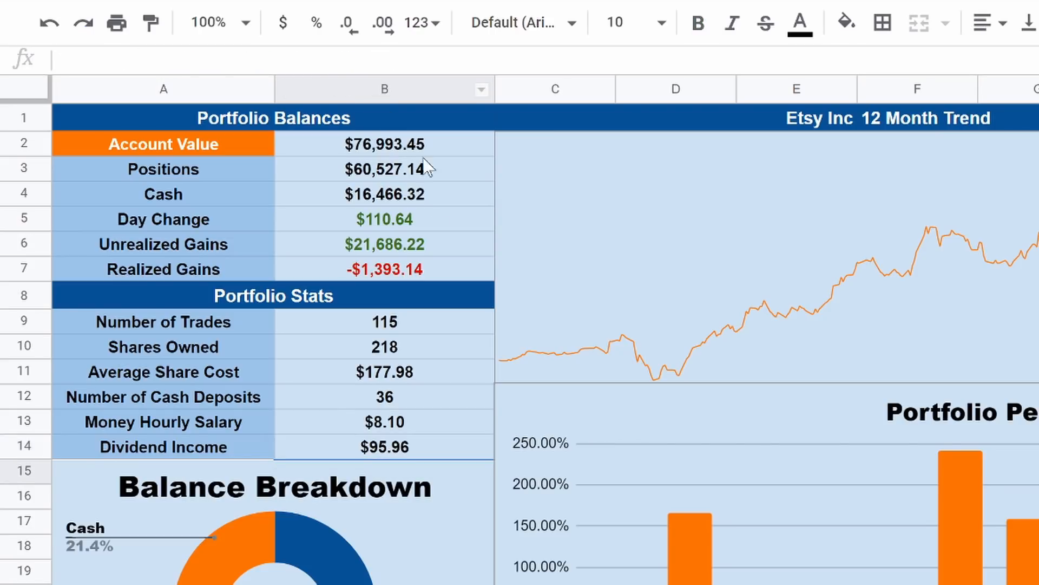
- Reproduce the finished dashboard's six Portfolio Stats formulas in B9:B14 and center the values in column B
drag(373, 325, 373, 368)
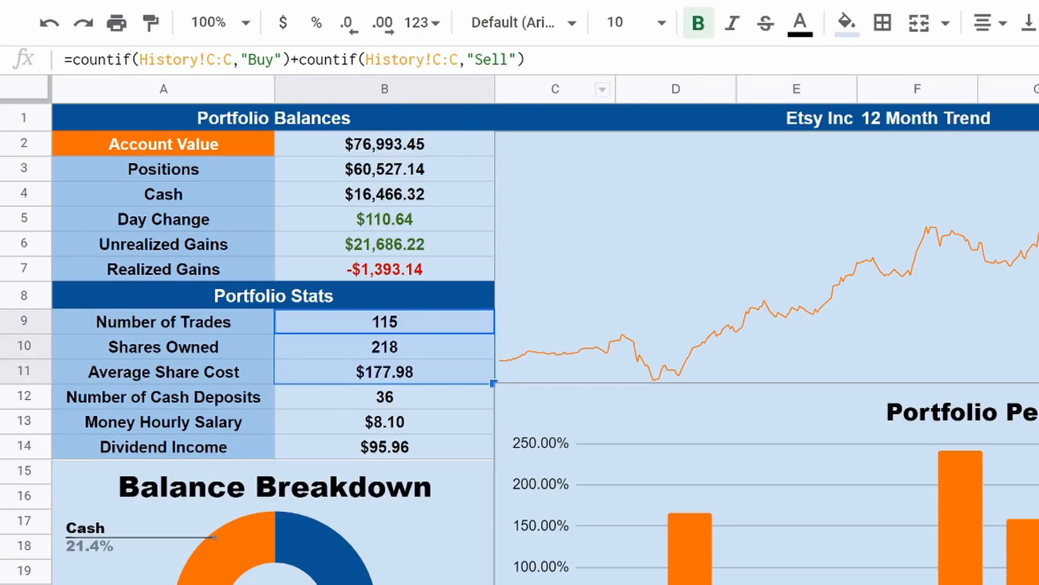
drag(524, 59, 36, 52)
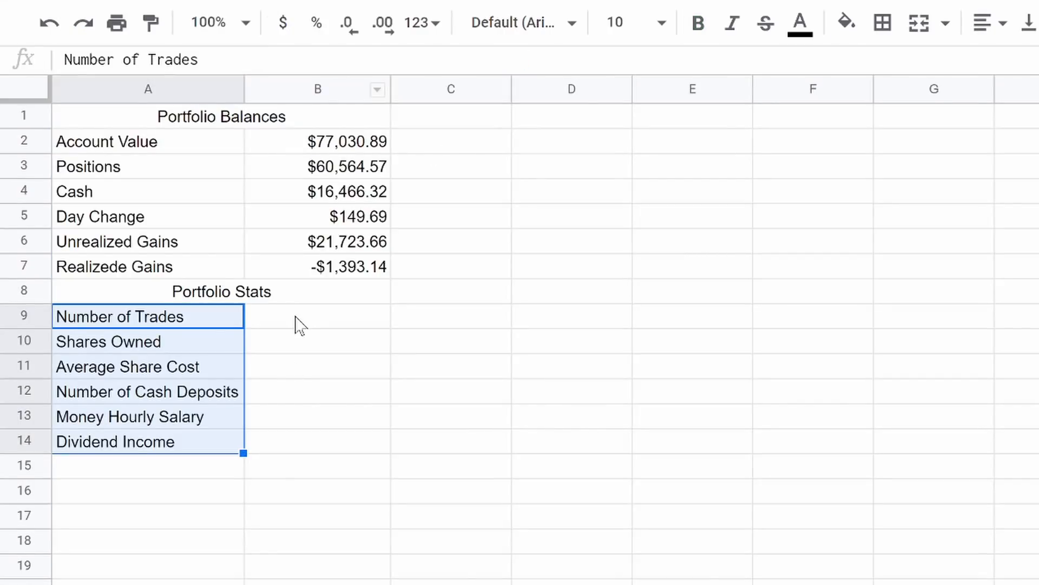
click(299, 324)
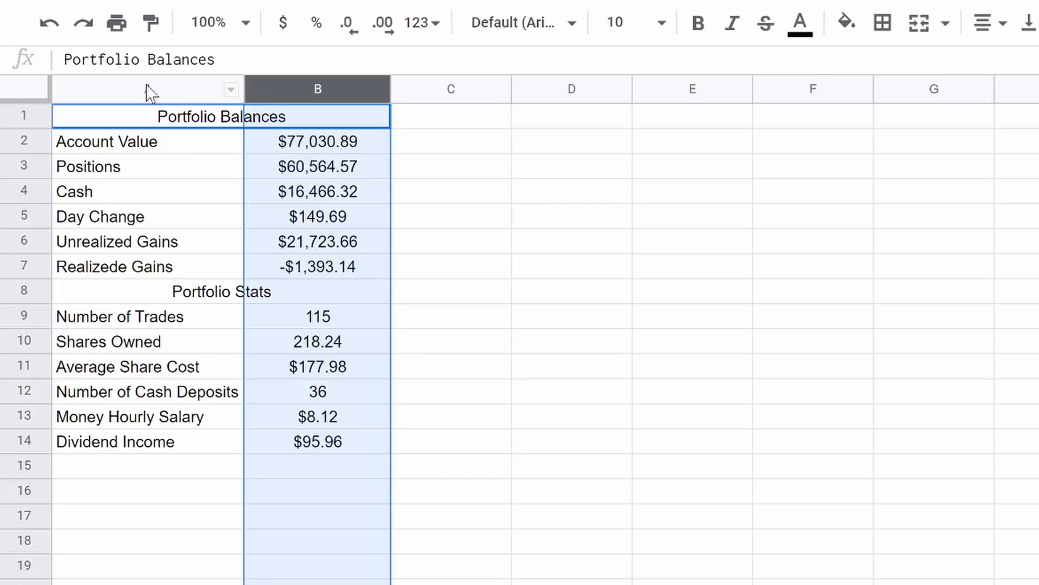
- Center the labels in column A of the Dashboard sheet
click(146, 93)
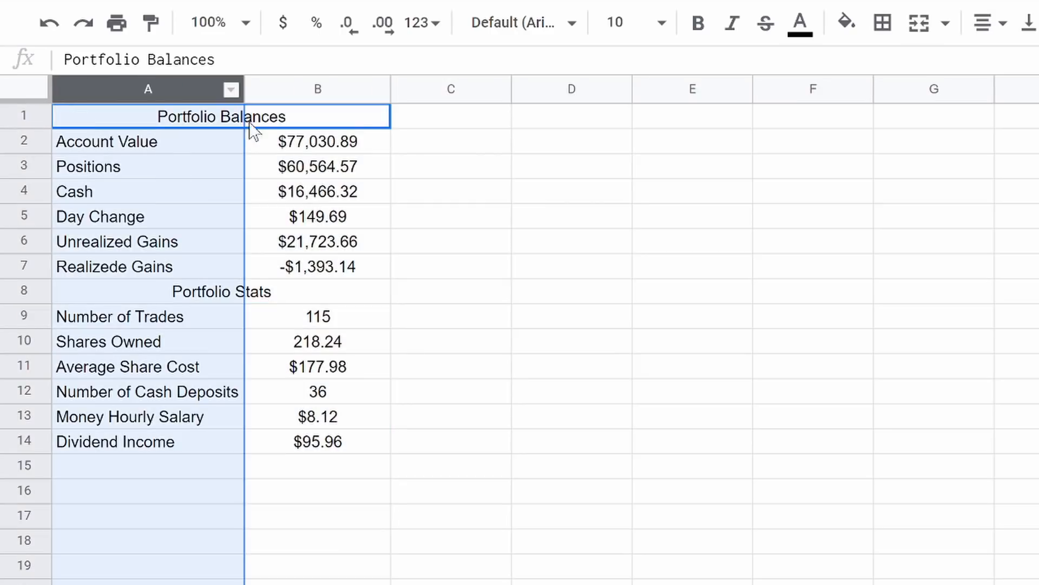
click(986, 25)
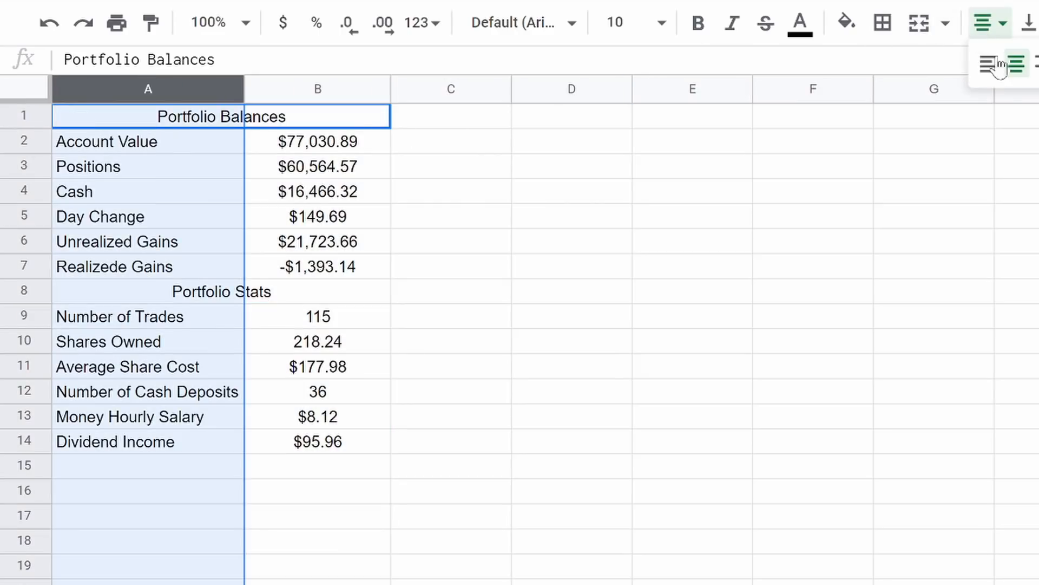
click(1016, 67)
click(465, 246)
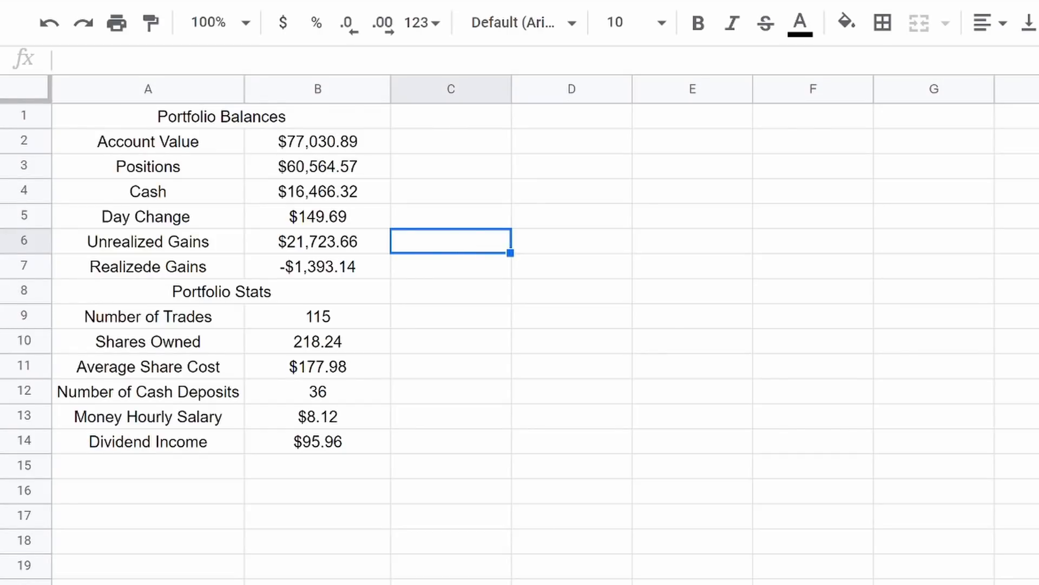
scroll(325, 487, down, 1)
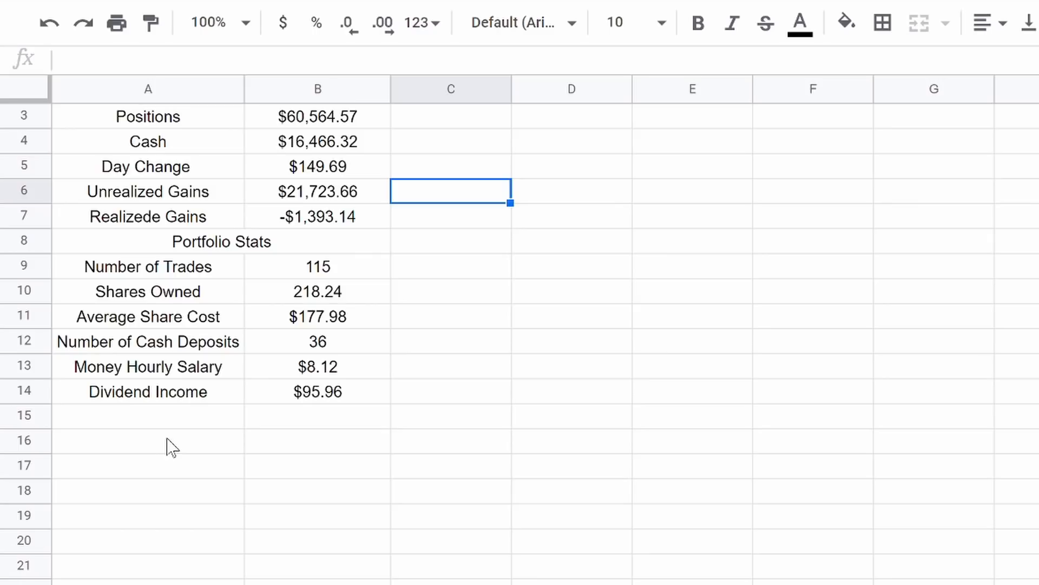
click(194, 425)
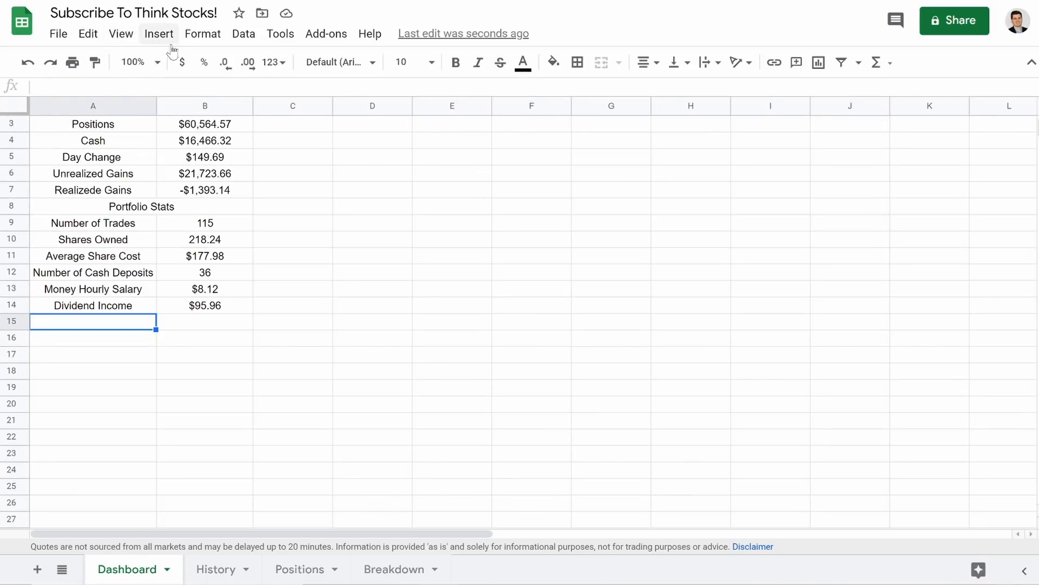
click(157, 38)
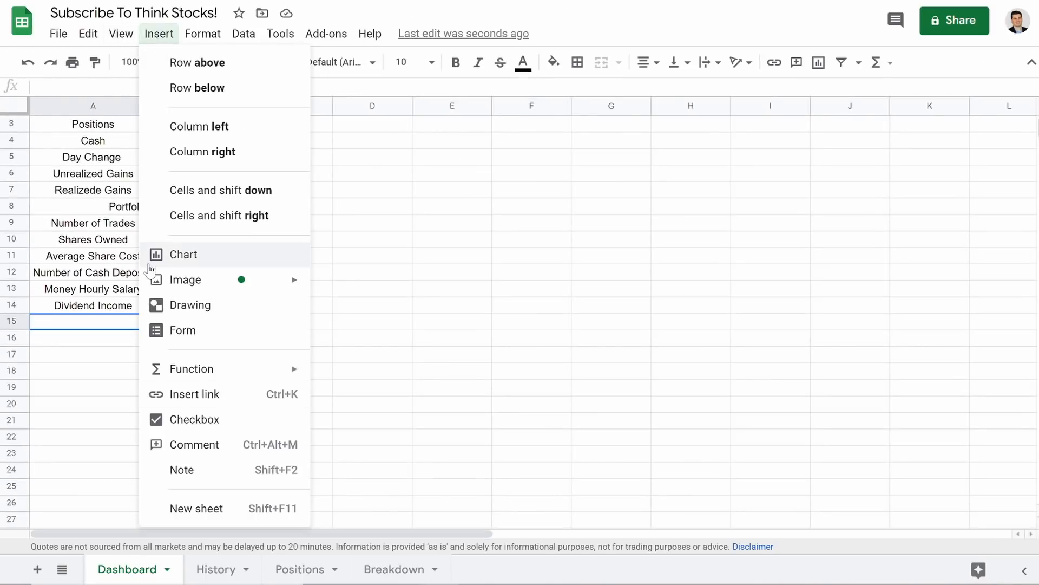
click(174, 257)
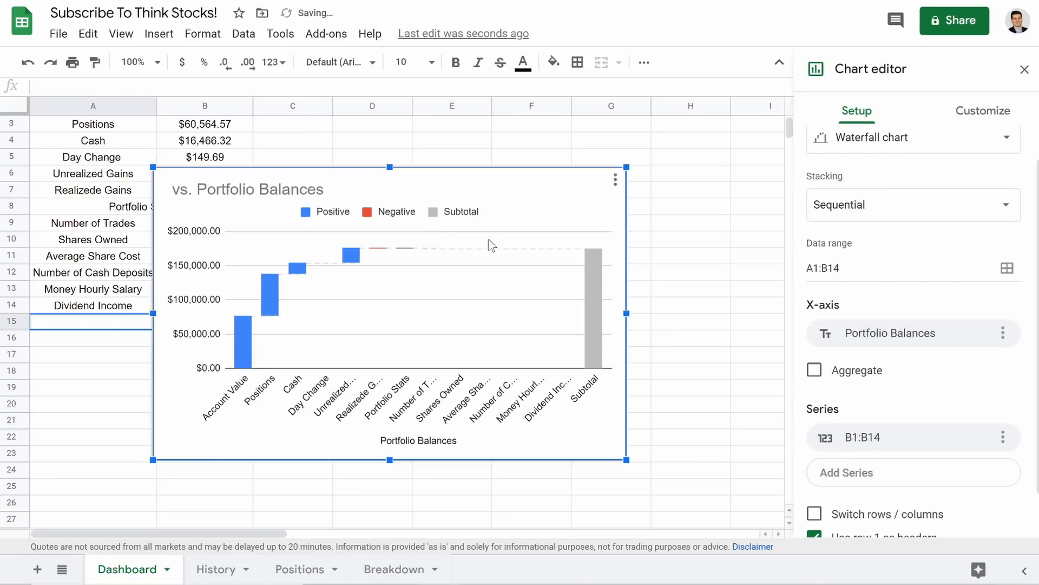
scroll(901, 149, up, 1)
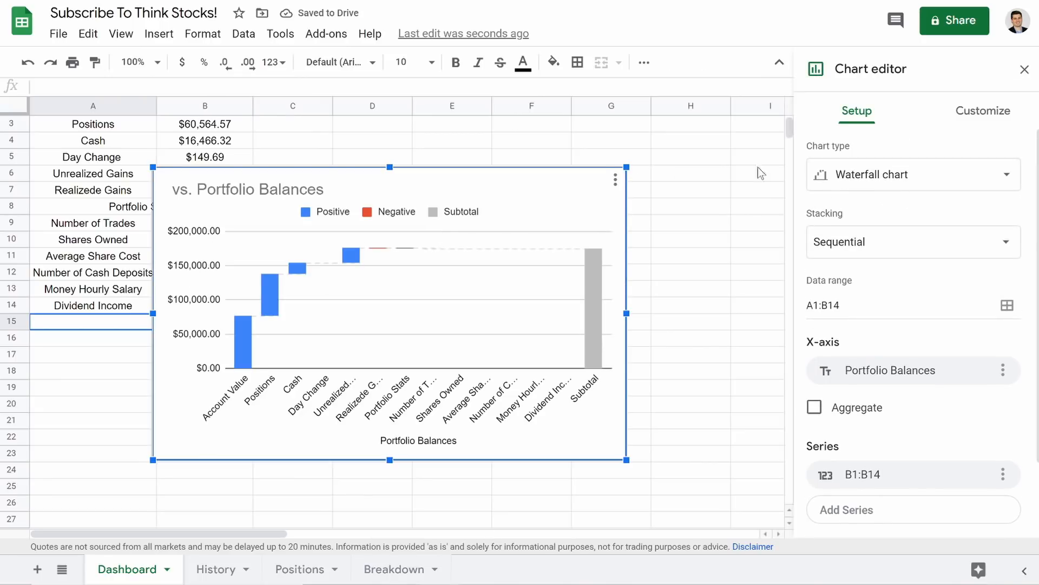
click(691, 288)
click(481, 391)
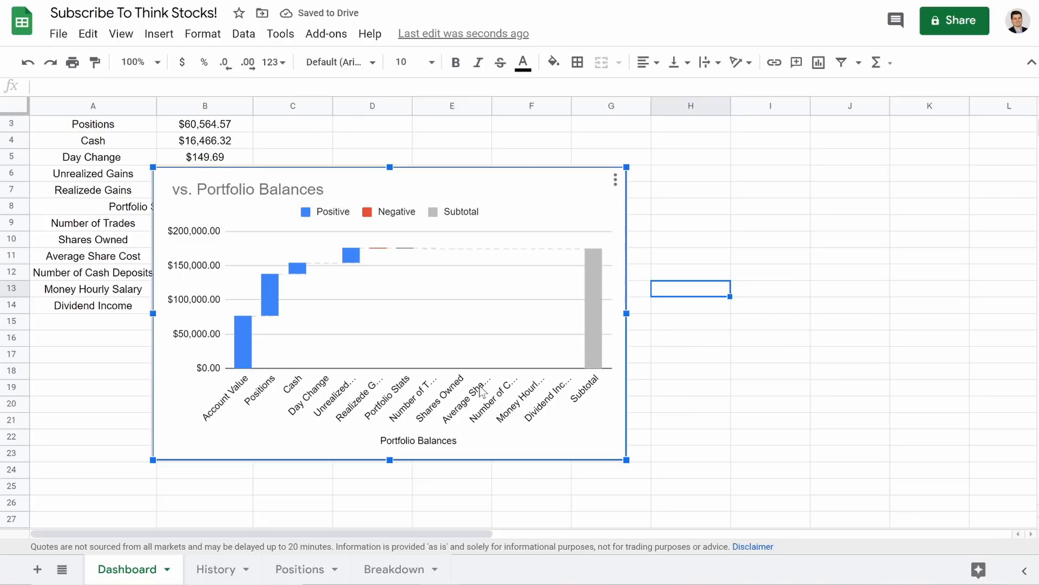
key(Delete)
- Insert an empty chart on the Dashboard sheet, starting from the blank cell E14 so that no data is picked up
click(466, 305)
scroll(467, 304, up, 1)
scroll(467, 304, right, 8)
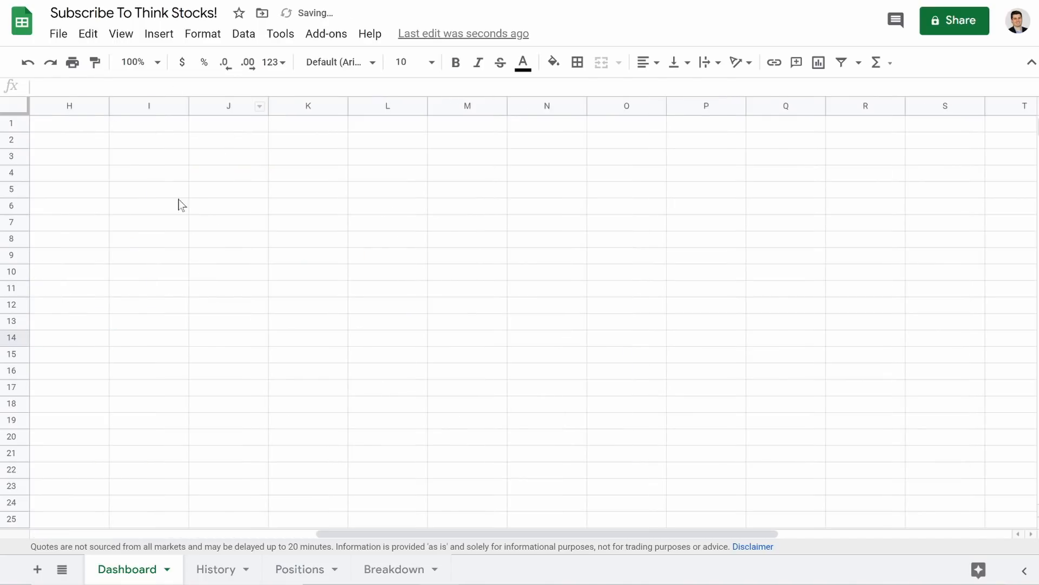
scroll(181, 201, left, 8)
click(158, 34)
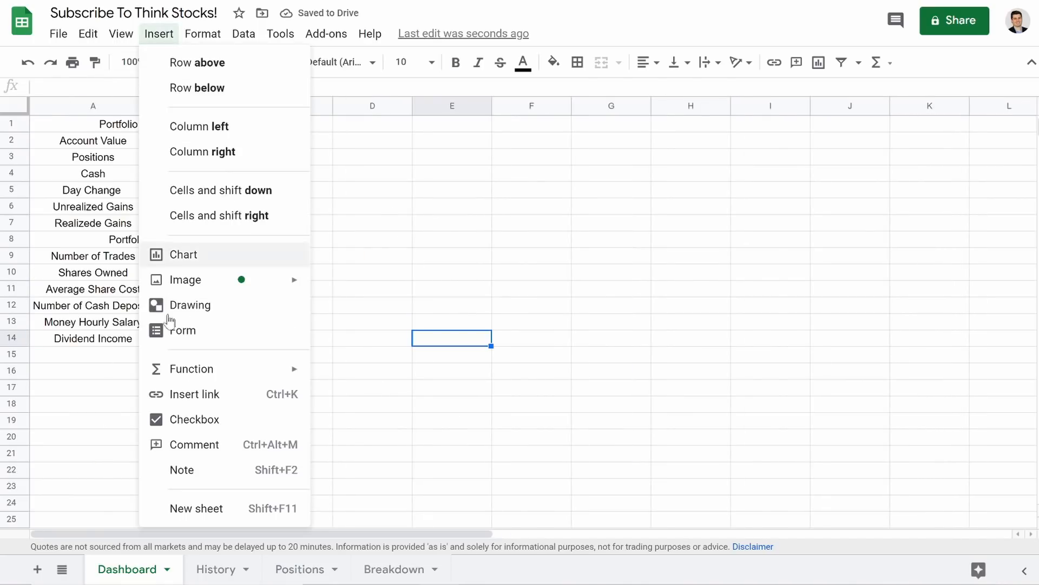
click(185, 254)
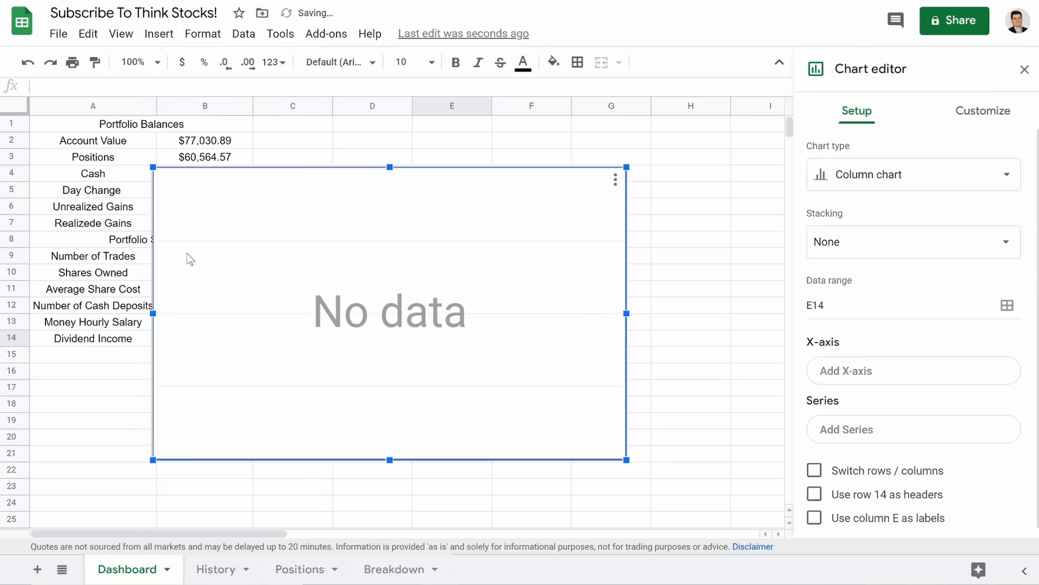
- Change the empty chart's type to a doughnut chart
click(910, 177)
scroll(856, 403, down, 4)
click(909, 338)
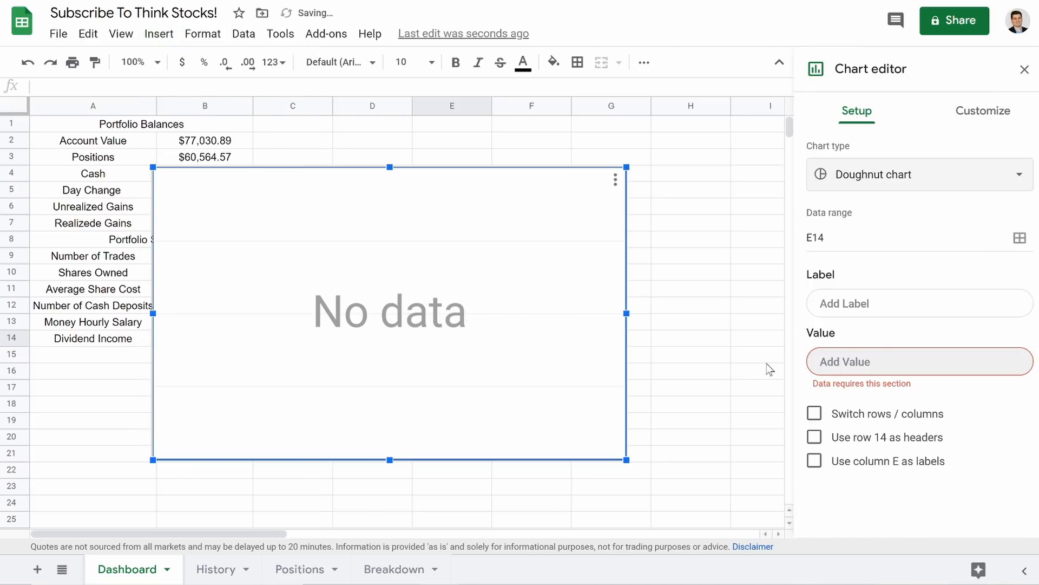
- Give the doughnut chart the labels A3:A4 and the values B3:B4 from the Dashboard sheet
click(882, 307)
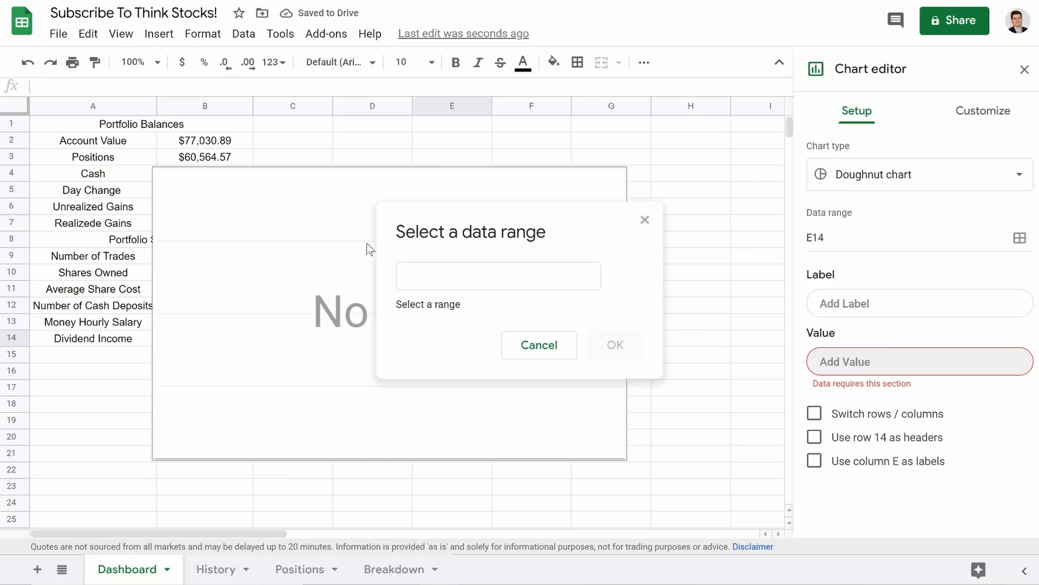
click(398, 194)
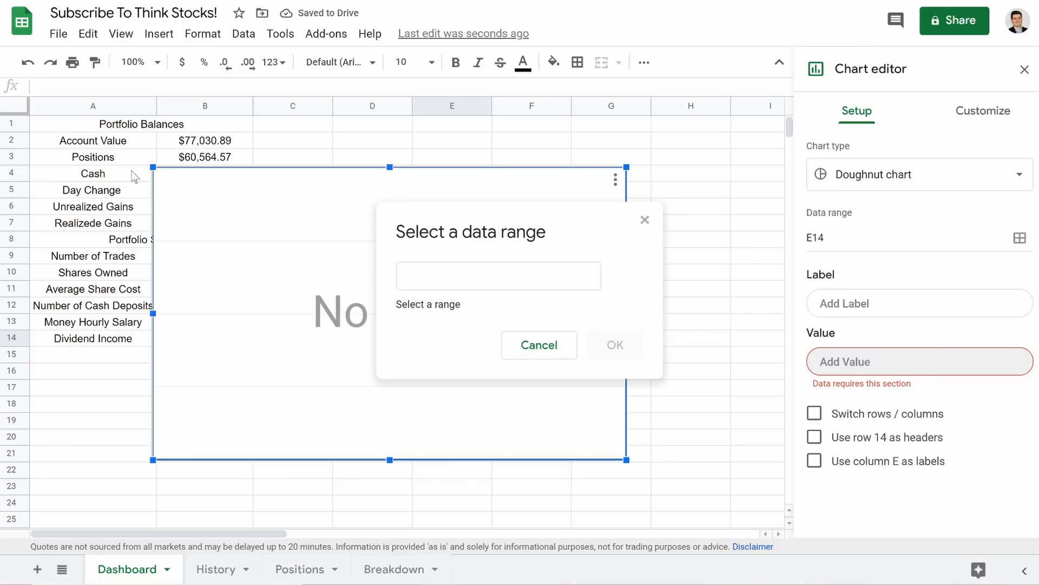
click(454, 280)
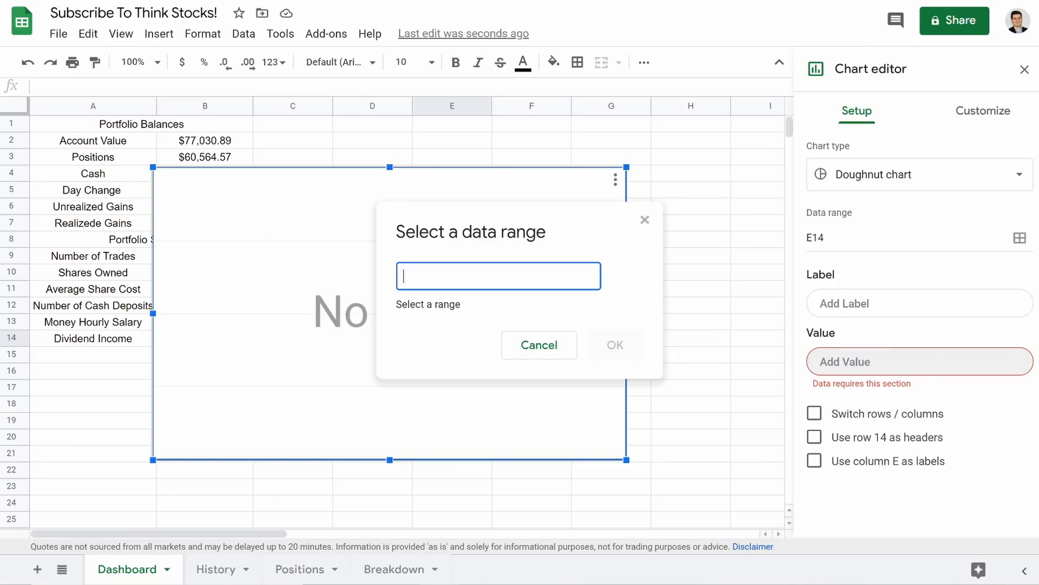
drag(77, 160, 78, 174)
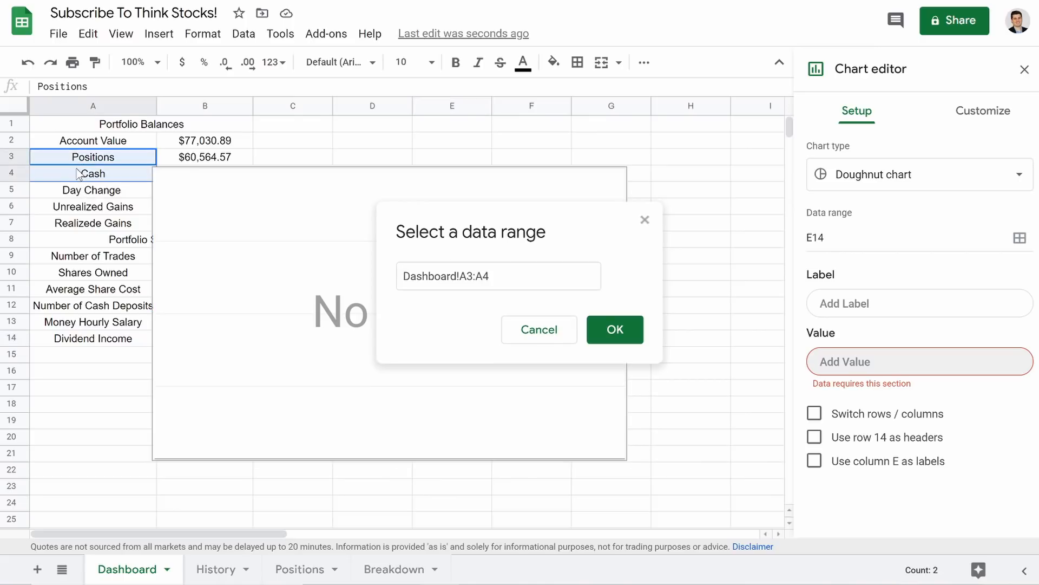
click(618, 331)
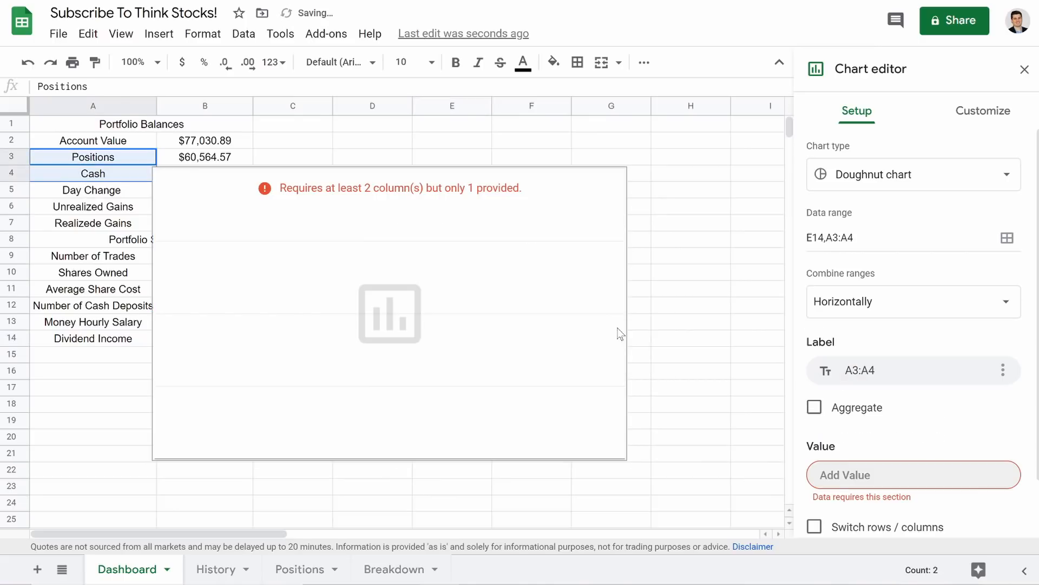
click(848, 476)
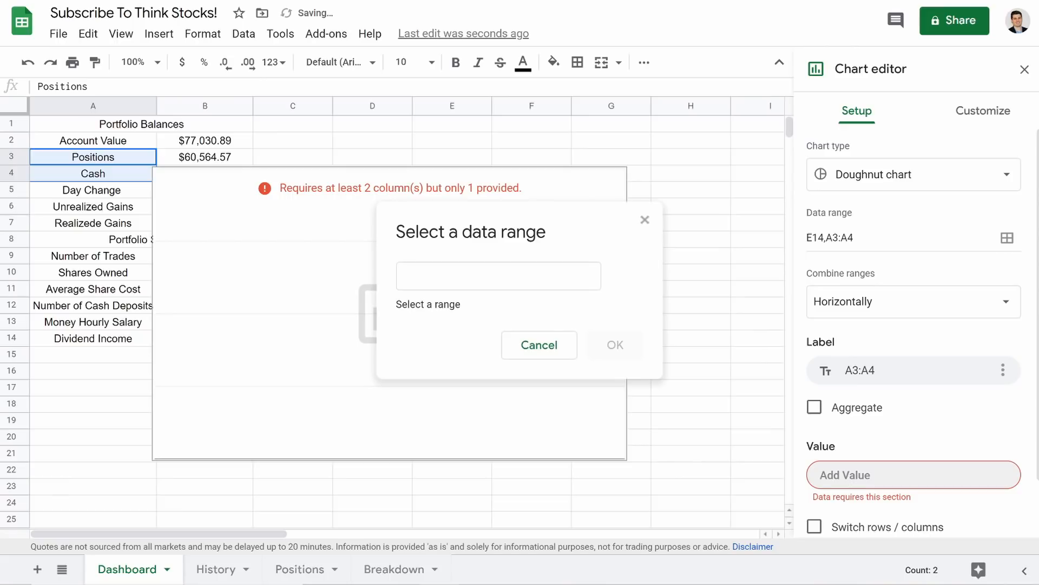
drag(201, 162, 199, 181)
click(598, 338)
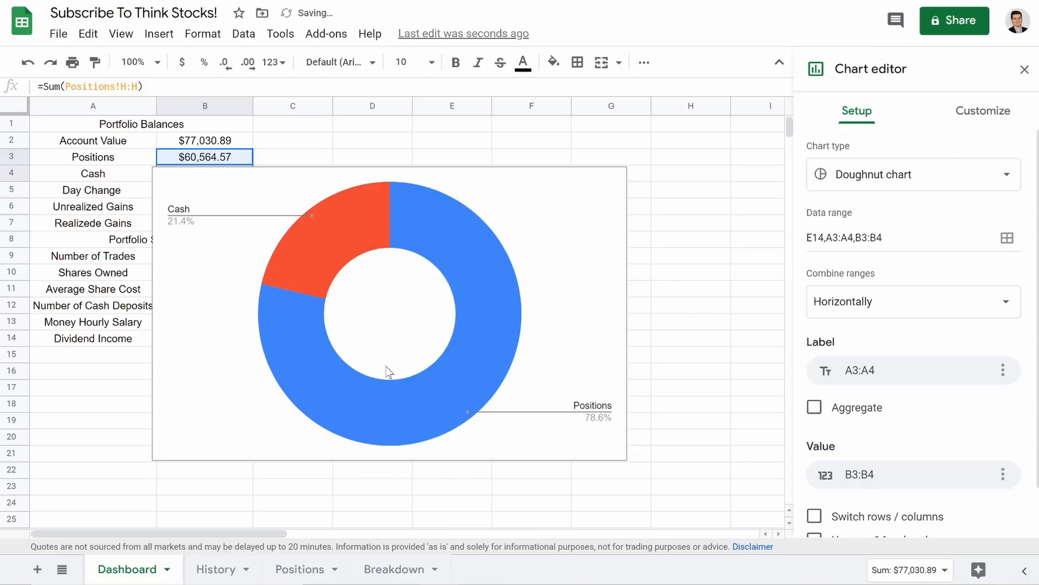
- Title the doughnut chart "Balance Breakdown"
click(992, 120)
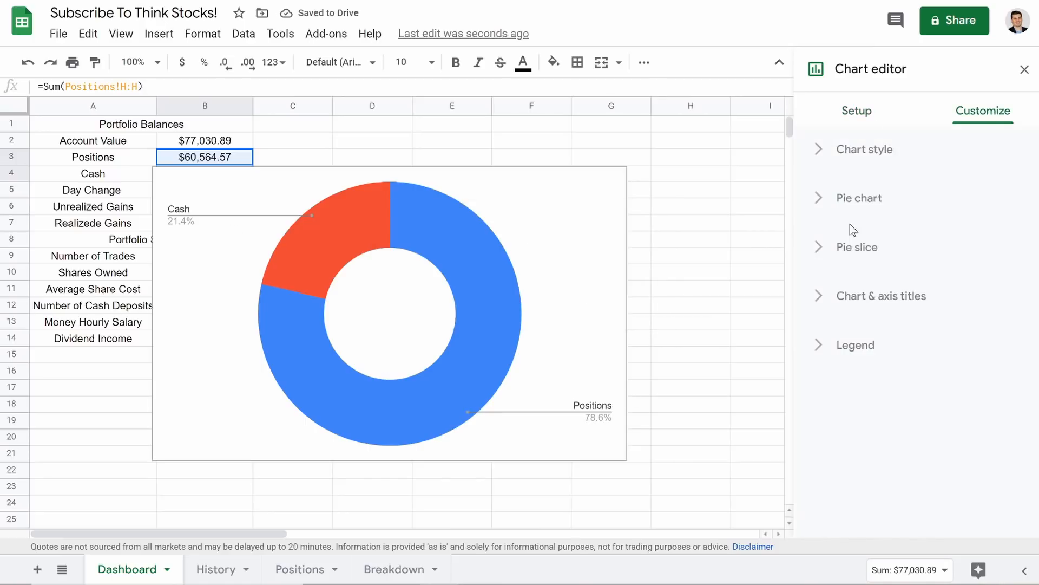
click(839, 295)
click(913, 414)
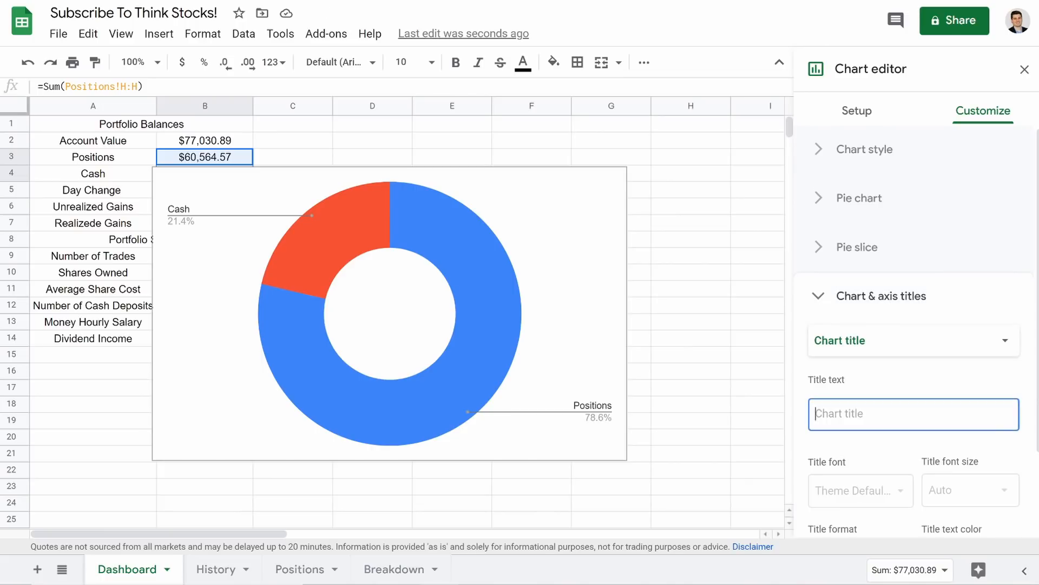
text(Balance Breakdown)
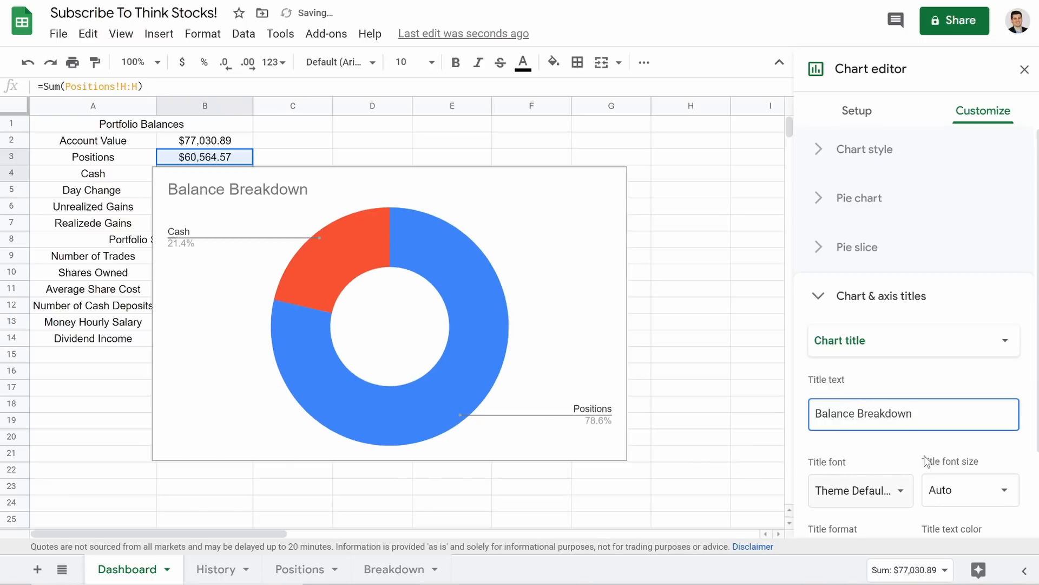
- Format the chart title as black, centered, bold text with font size 30
scroll(959, 487, down, 2)
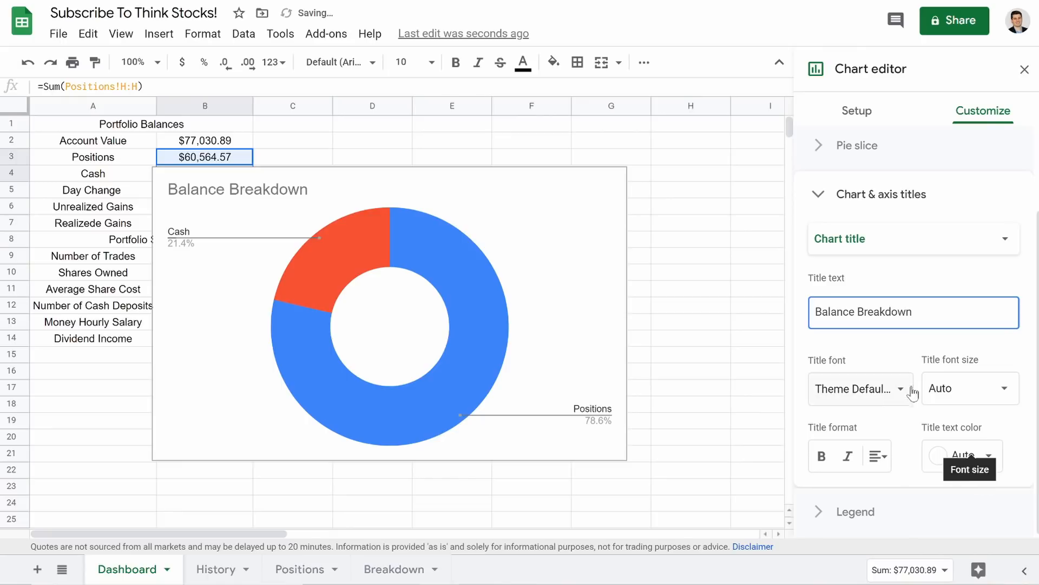
click(976, 464)
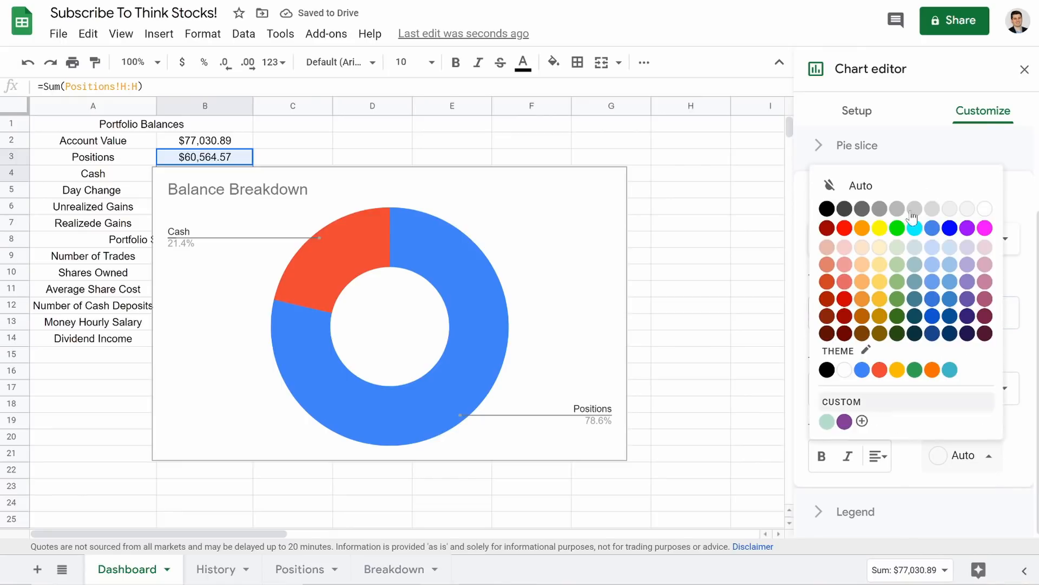
click(824, 209)
click(877, 456)
click(890, 490)
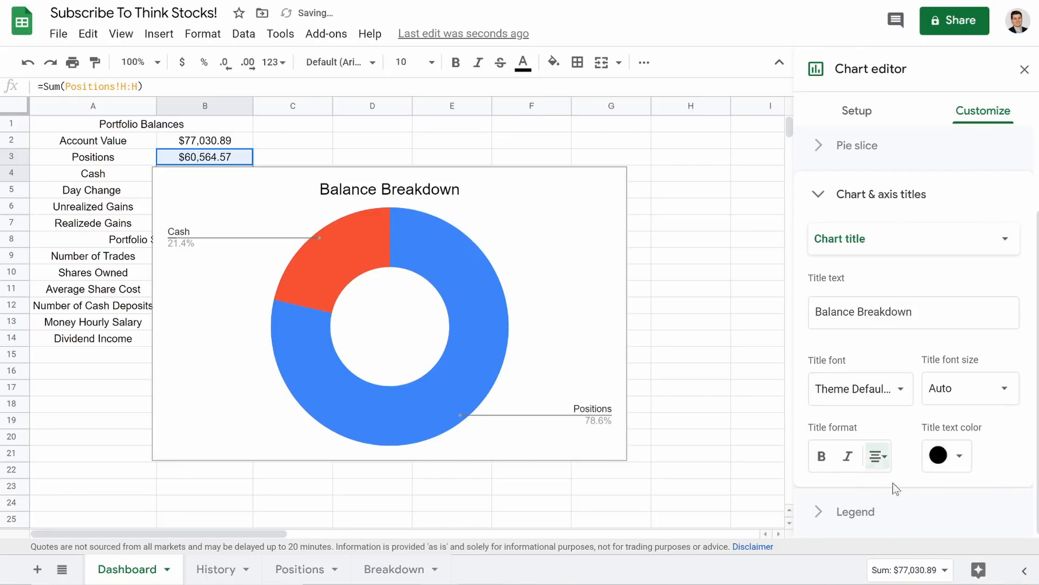
click(821, 456)
click(945, 388)
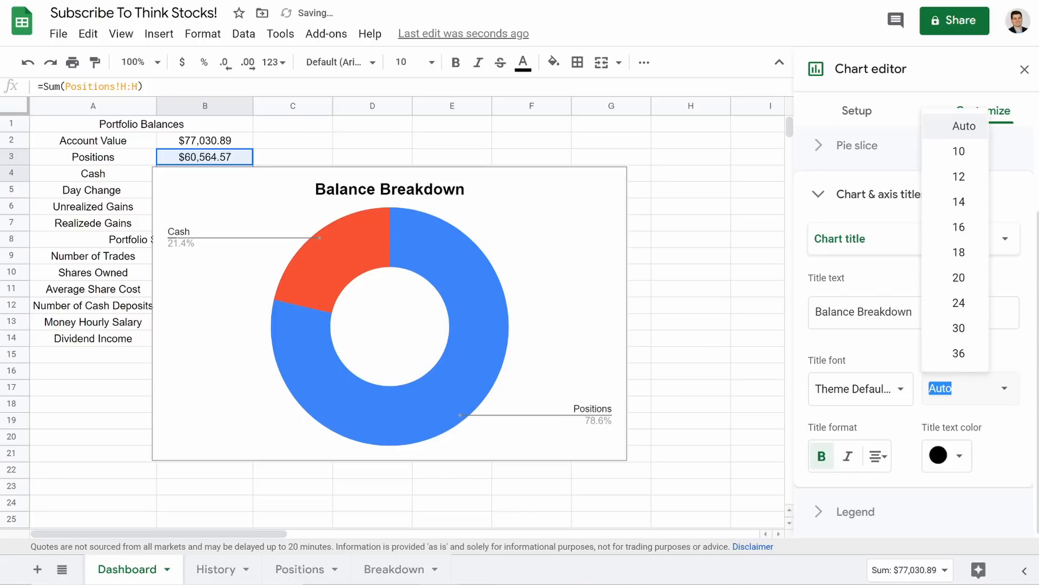
click(959, 302)
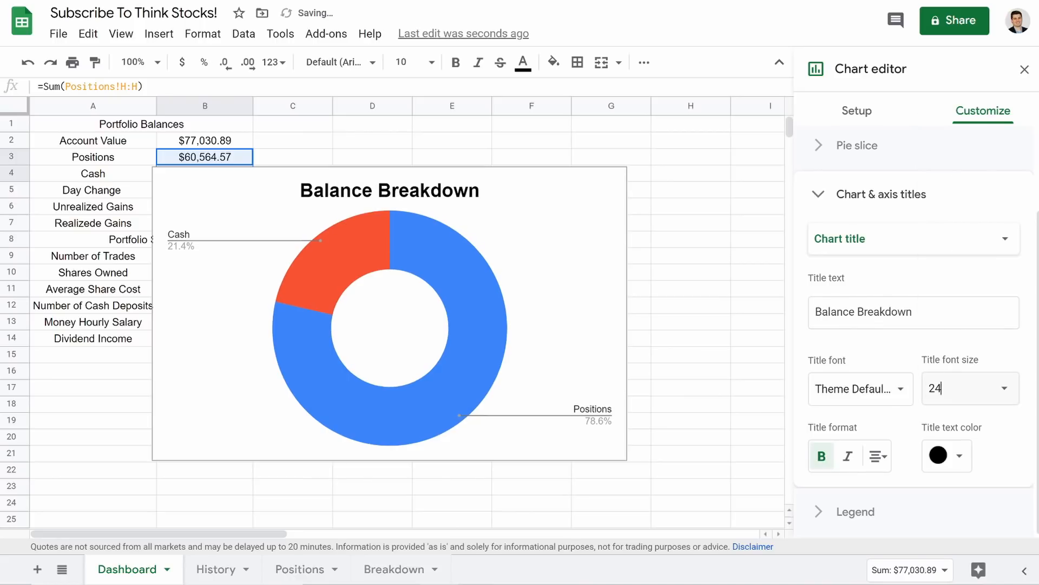
click(938, 388)
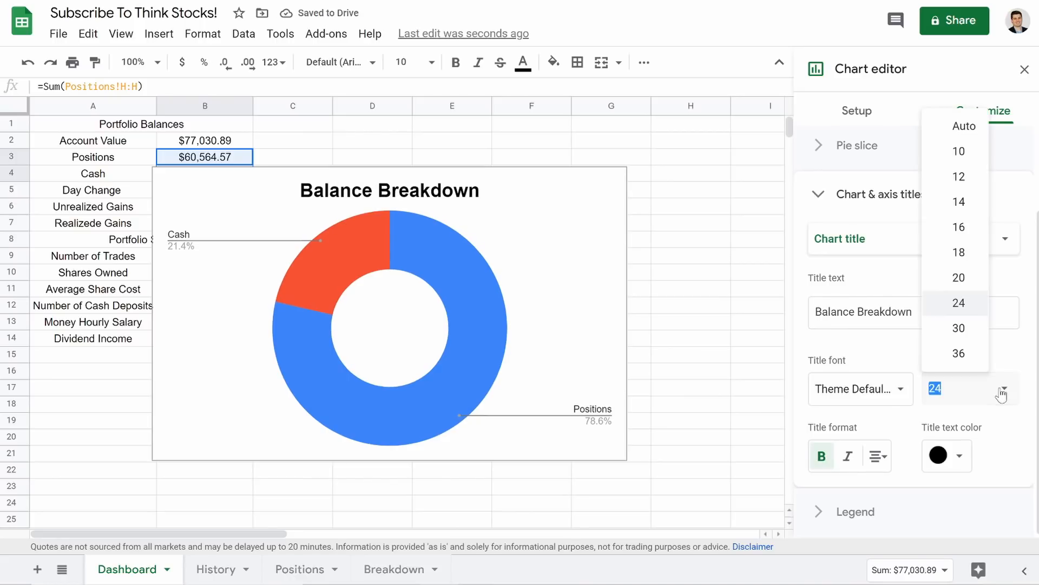
click(959, 329)
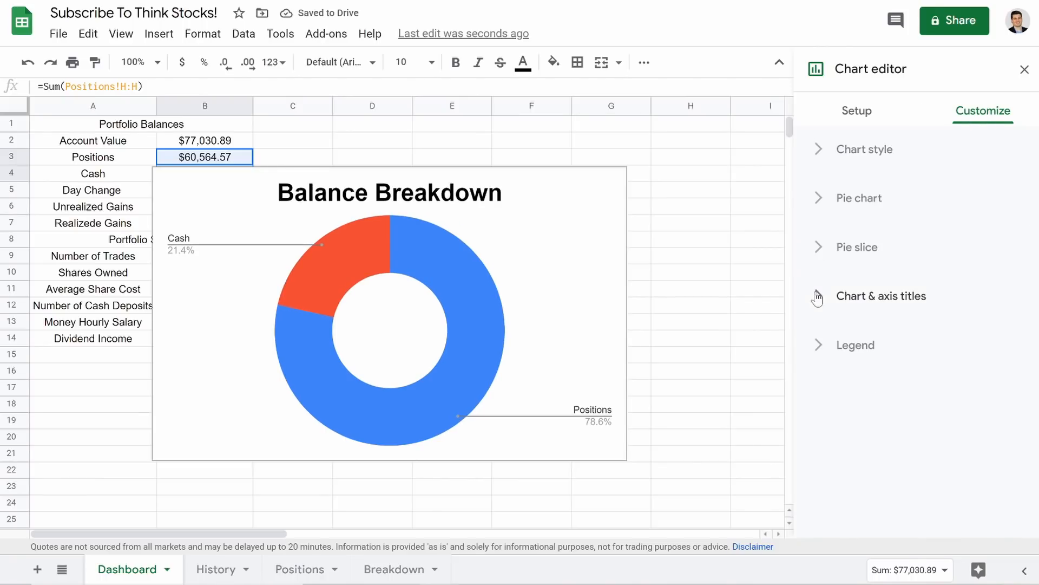
- Set the Balance Breakdown chart's background color to light blue
click(817, 198)
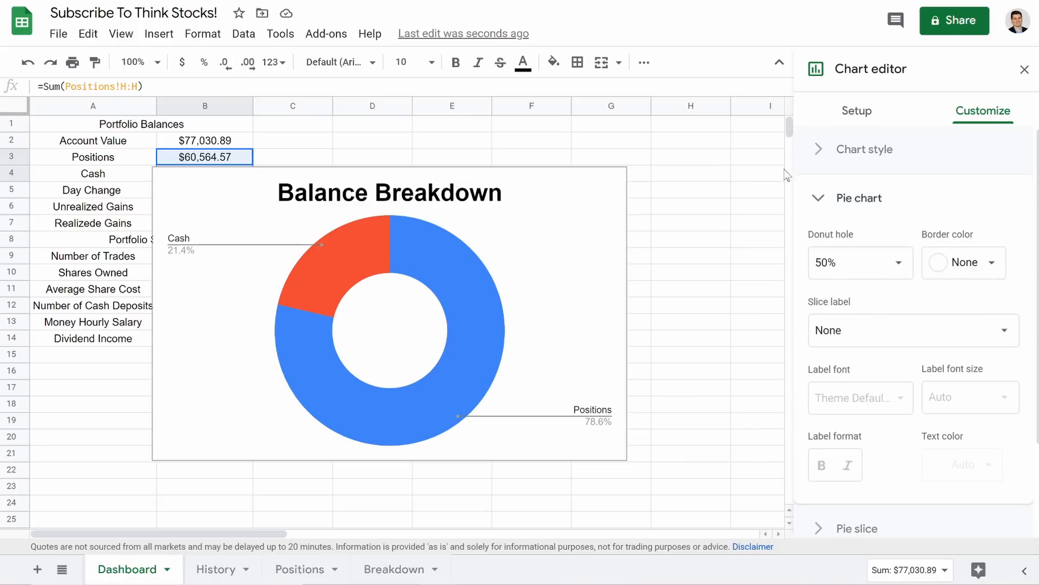
click(826, 150)
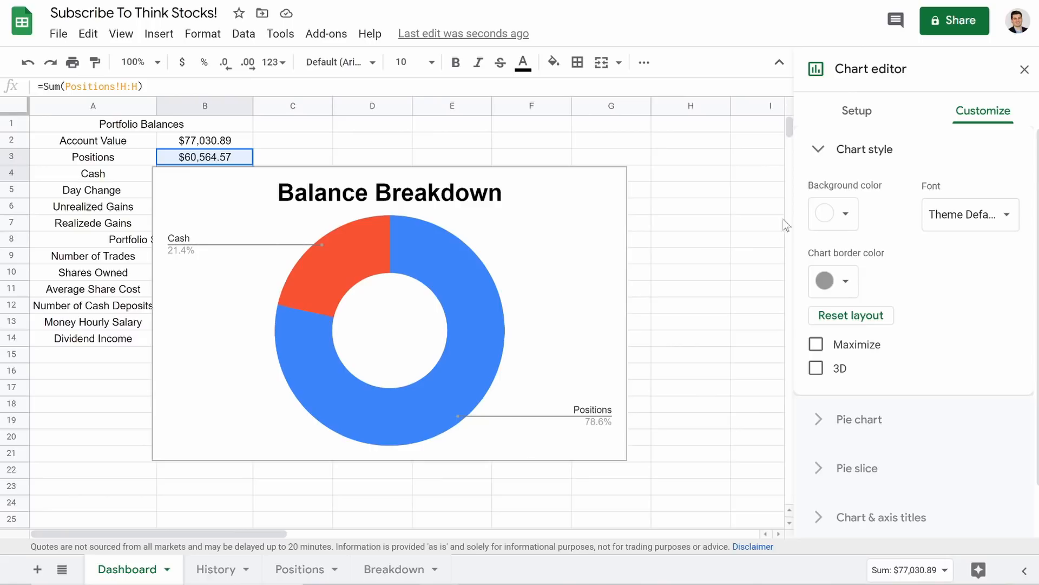
click(837, 216)
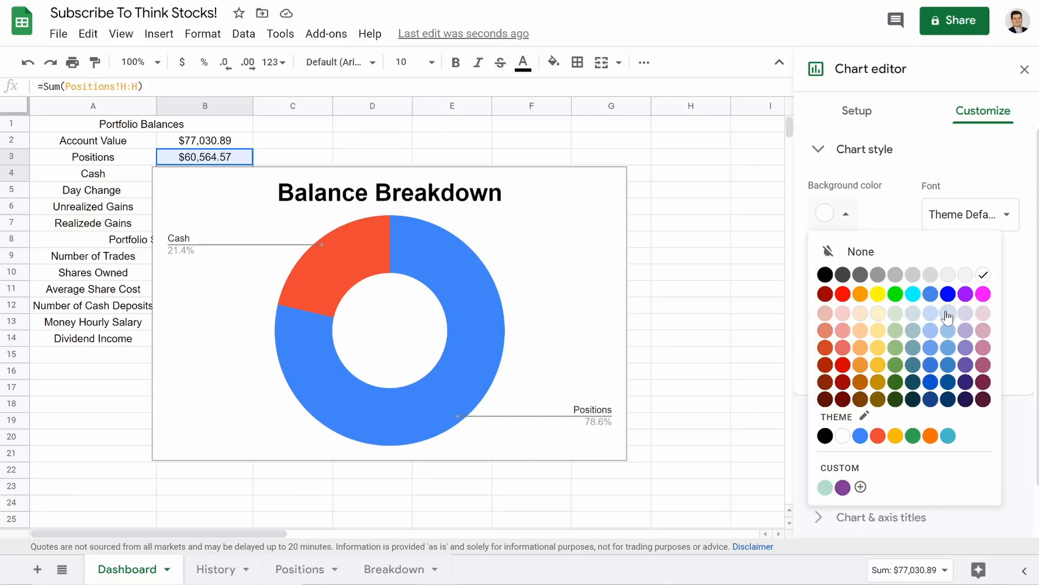
click(946, 314)
- Recolor the Positions slice of the doughnut chart dark blue
click(452, 300)
click(451, 300)
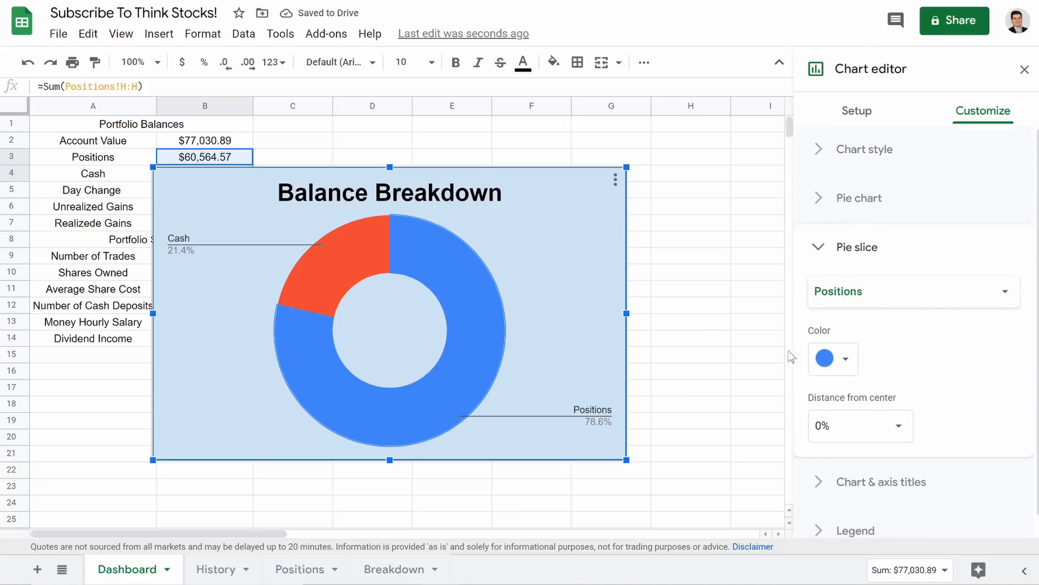
click(831, 359)
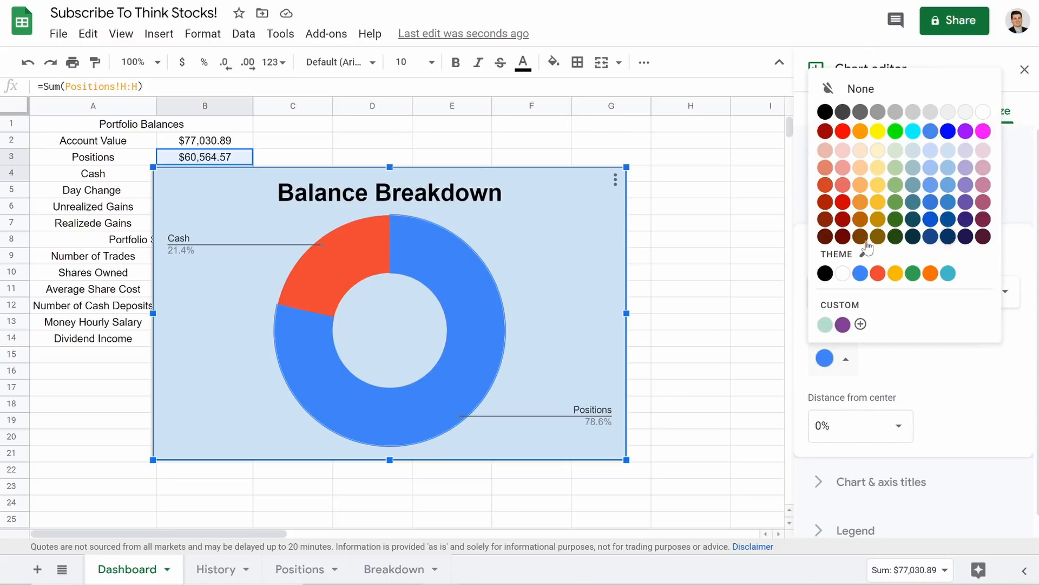
click(948, 237)
click(848, 373)
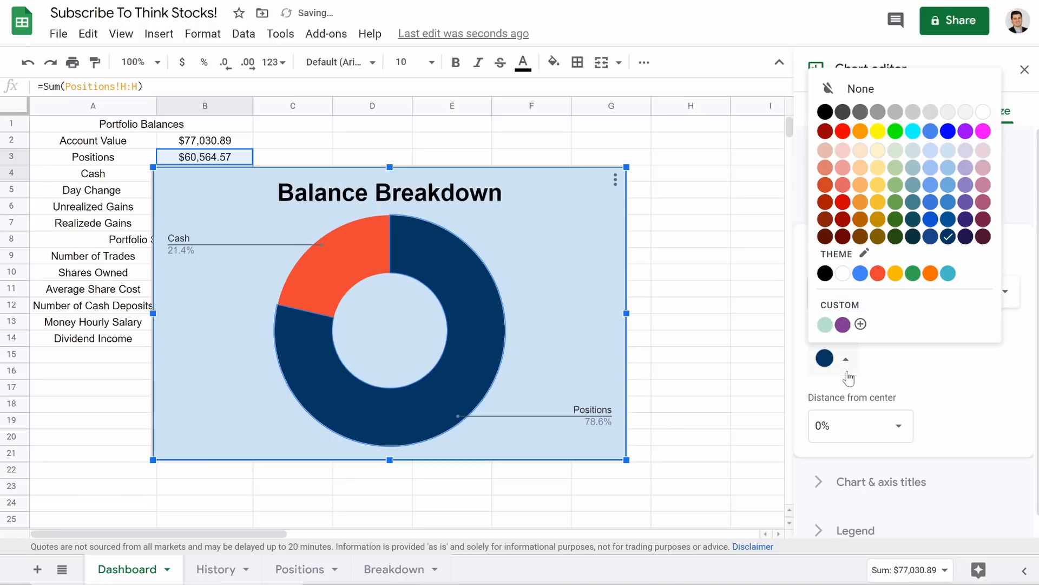
click(949, 219)
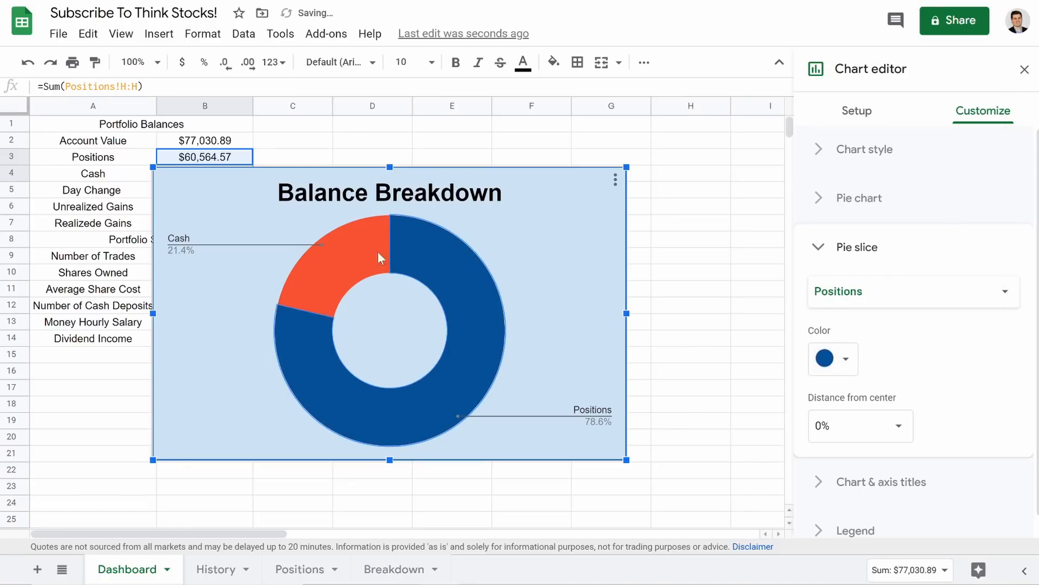
- Recolor the Cash slice of the doughnut chart with the theme's orange and close the chart editor
click(349, 253)
click(846, 359)
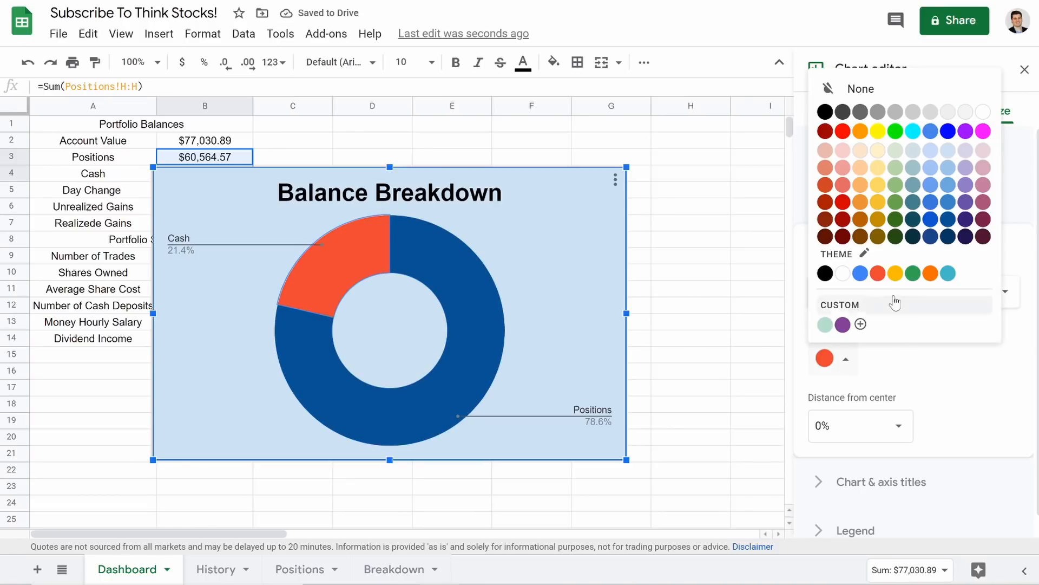
click(929, 273)
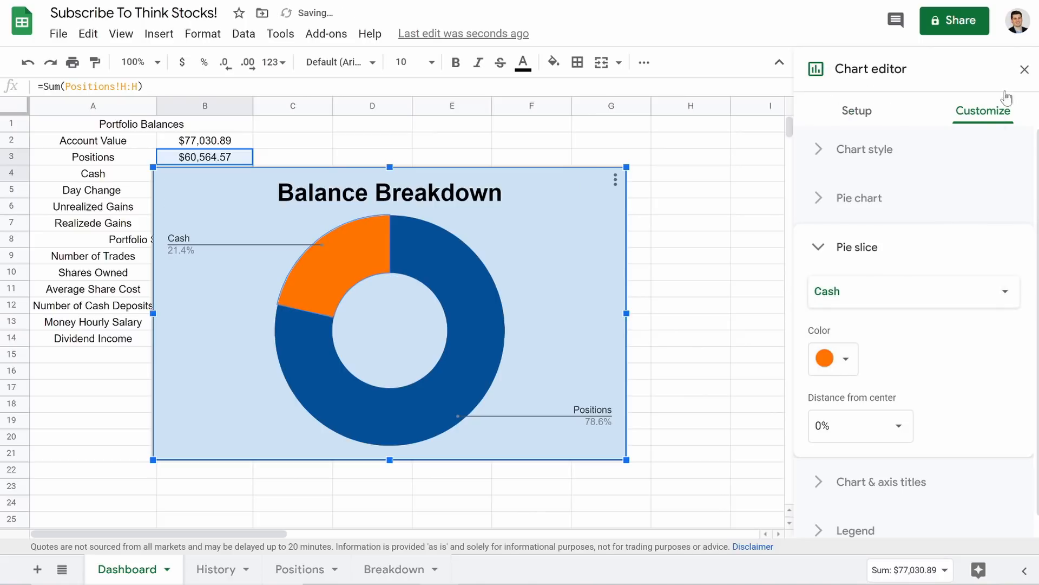
click(1025, 69)
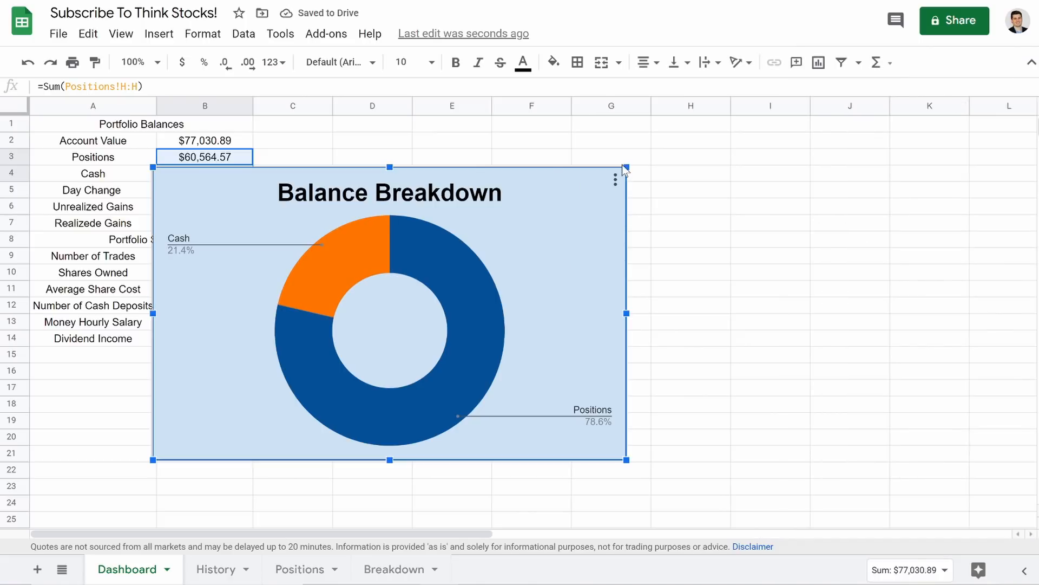
- Shrink the Balance Breakdown chart and place it directly below the Dividend Income row, aligned with the left edge of column A
drag(627, 164, 528, 228)
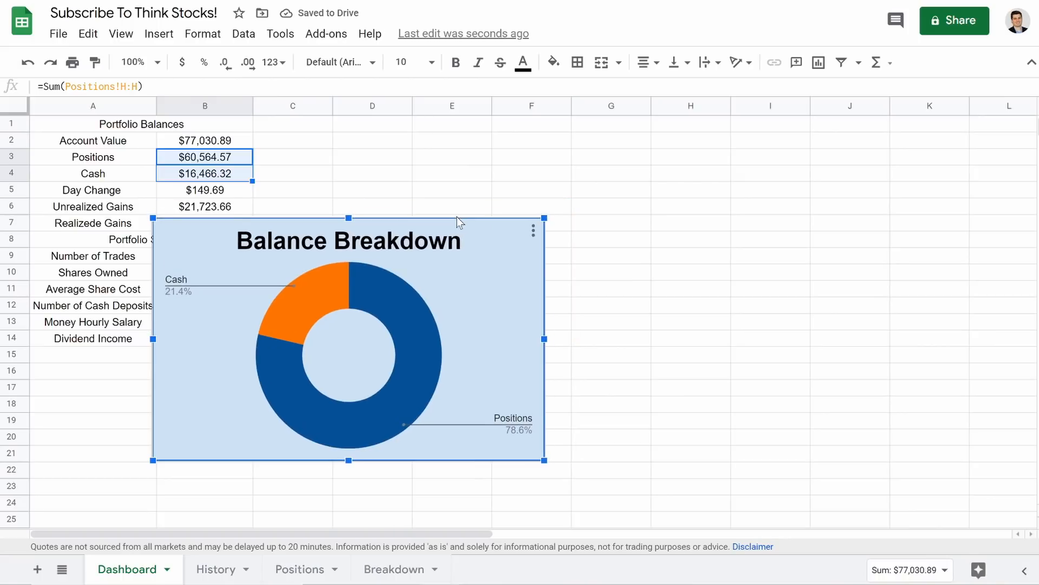
drag(408, 227, 373, 236)
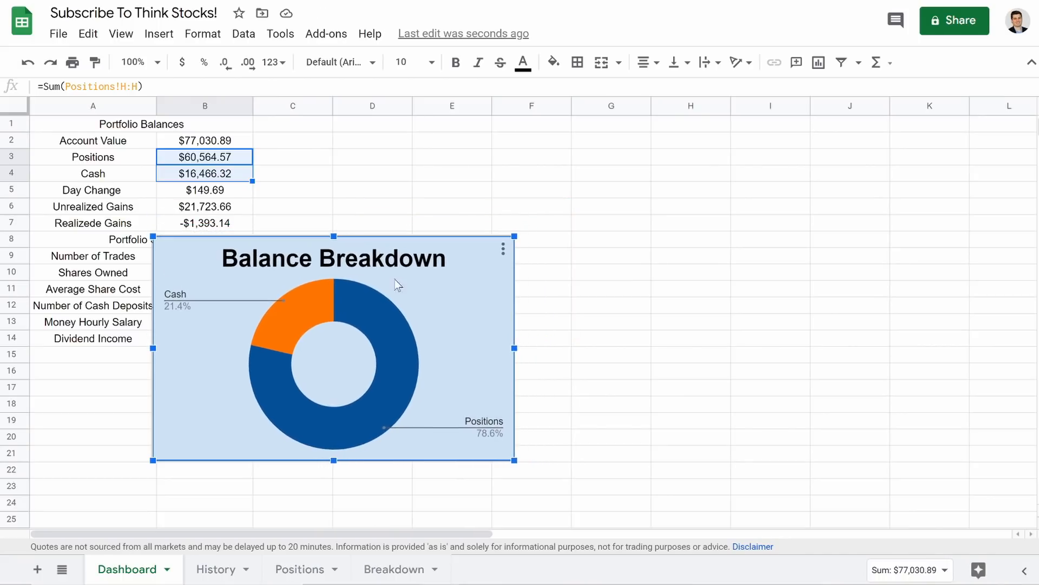
drag(512, 345, 453, 356)
scroll(493, 382, down, 3)
drag(422, 236, 300, 345)
scroll(469, 337, up, 3)
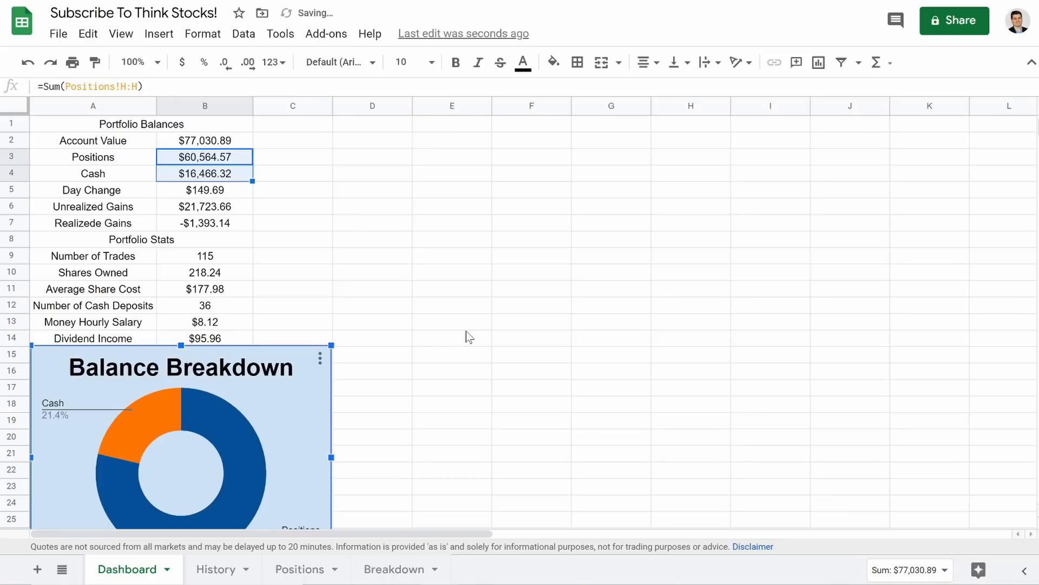
- Resize the Balance Breakdown chart to span rows 15 to 25 and end slightly past the middle of column C
scroll(334, 375, down, 1)
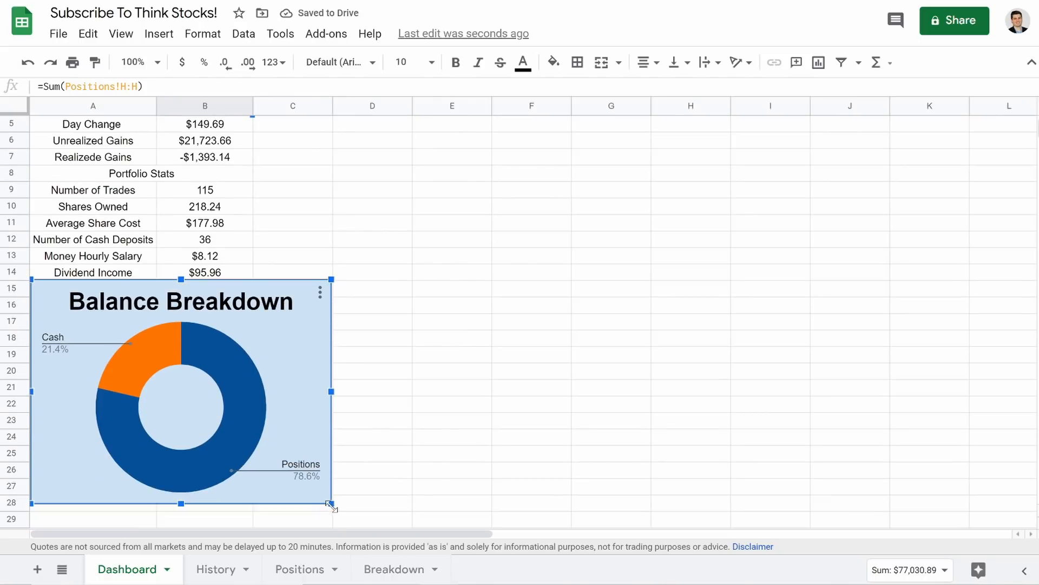
drag(330, 504, 285, 469)
scroll(446, 401, up, 1)
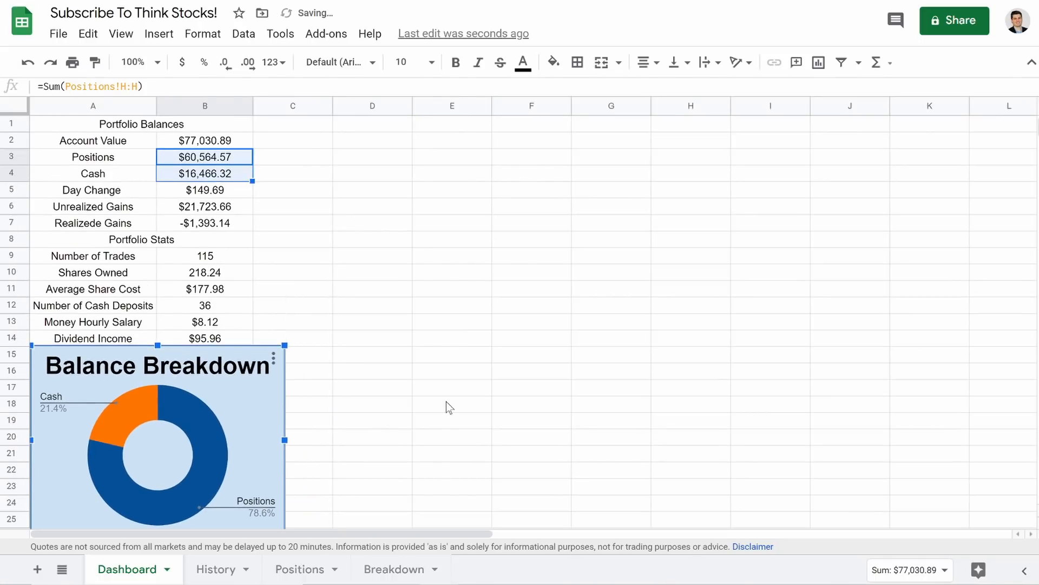
drag(285, 439, 301, 440)
scroll(363, 445, down, 1)
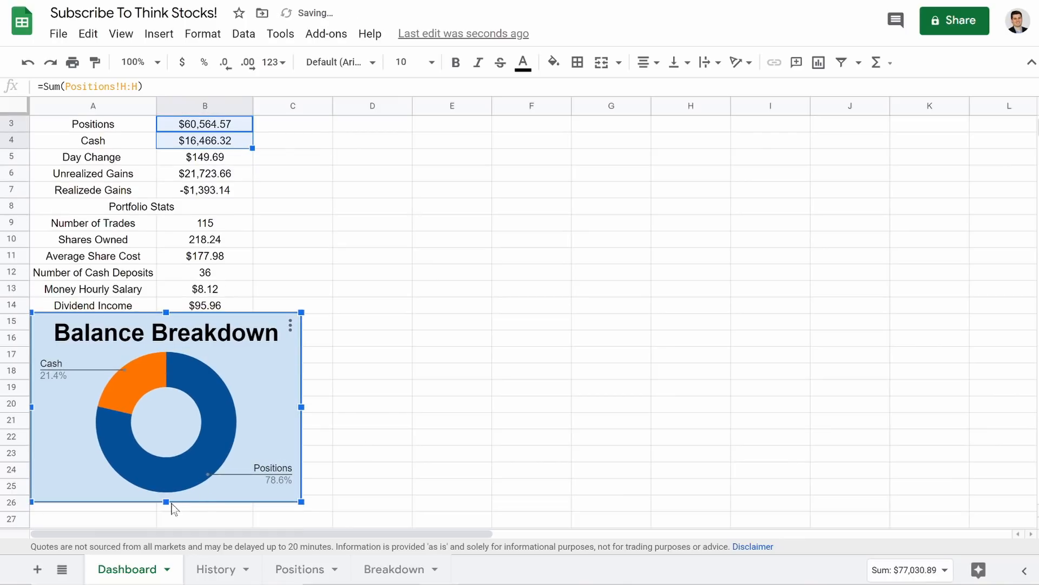
drag(163, 502, 167, 493)
scroll(416, 386, up, 1)
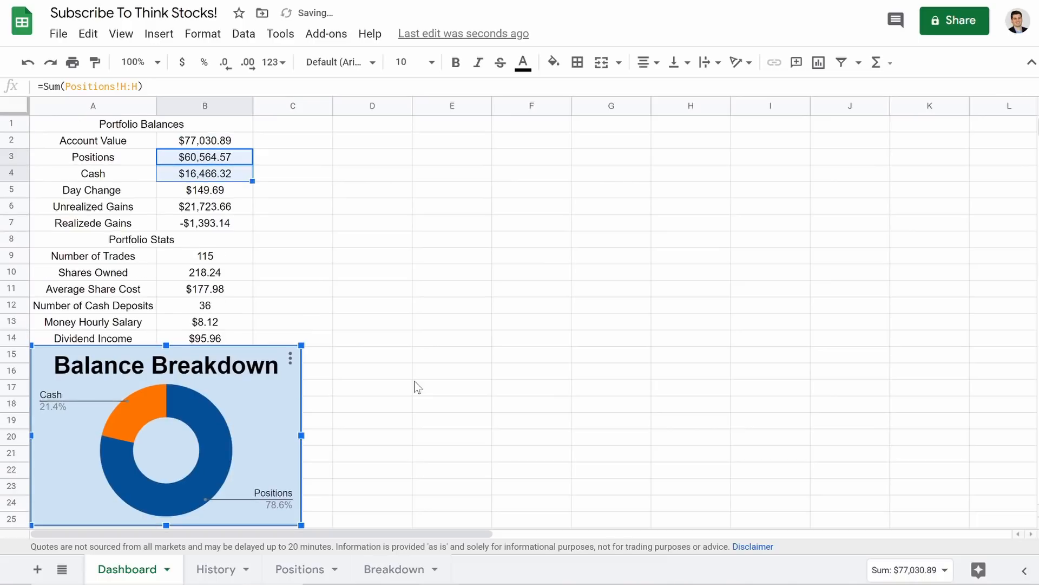
- Widen column A slightly and column B until its edge lines up with the Balance Breakdown chart's edge
click(144, 125)
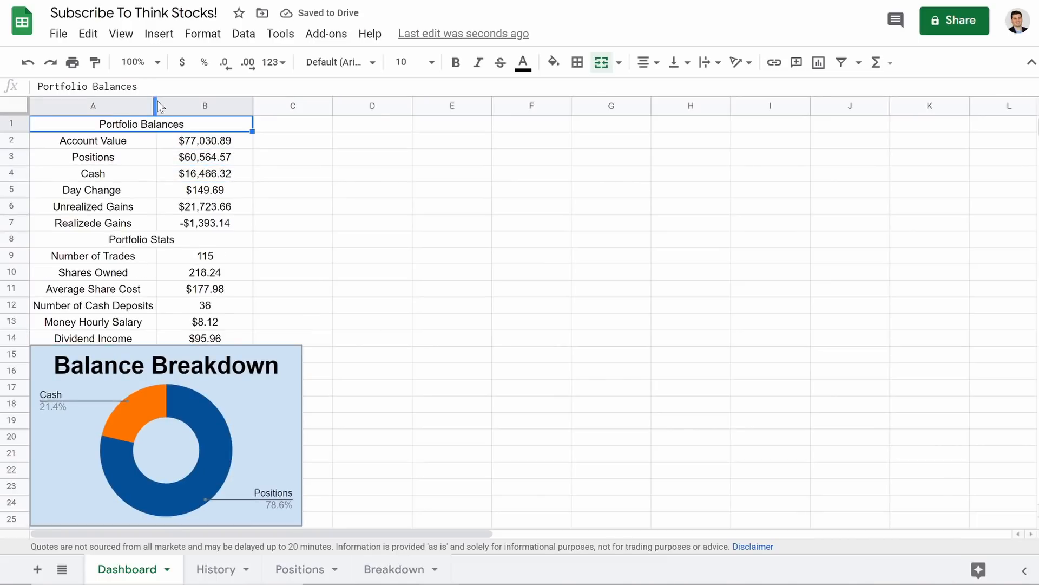
drag(153, 102, 165, 101)
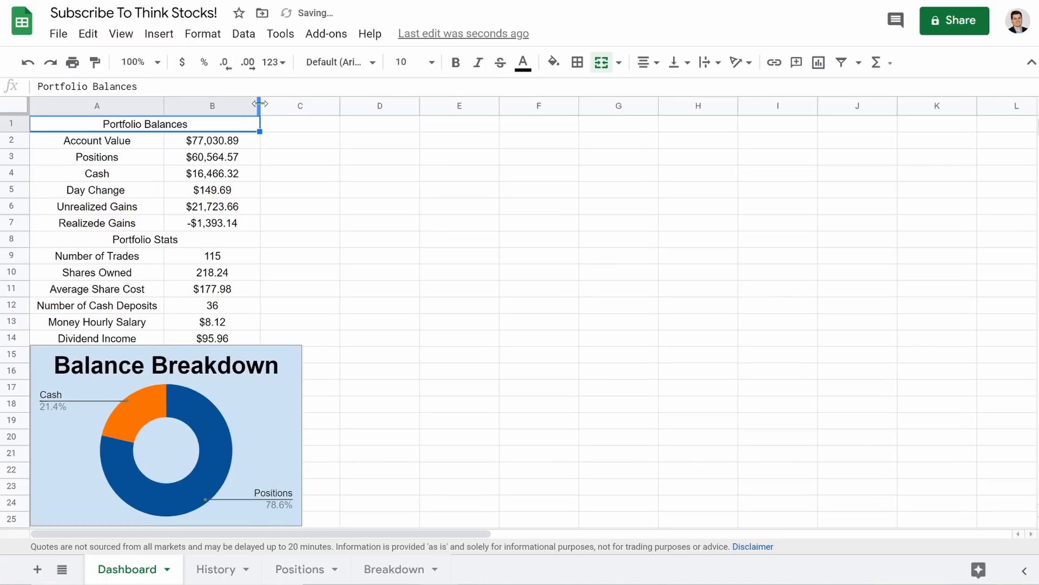
drag(259, 105, 304, 108)
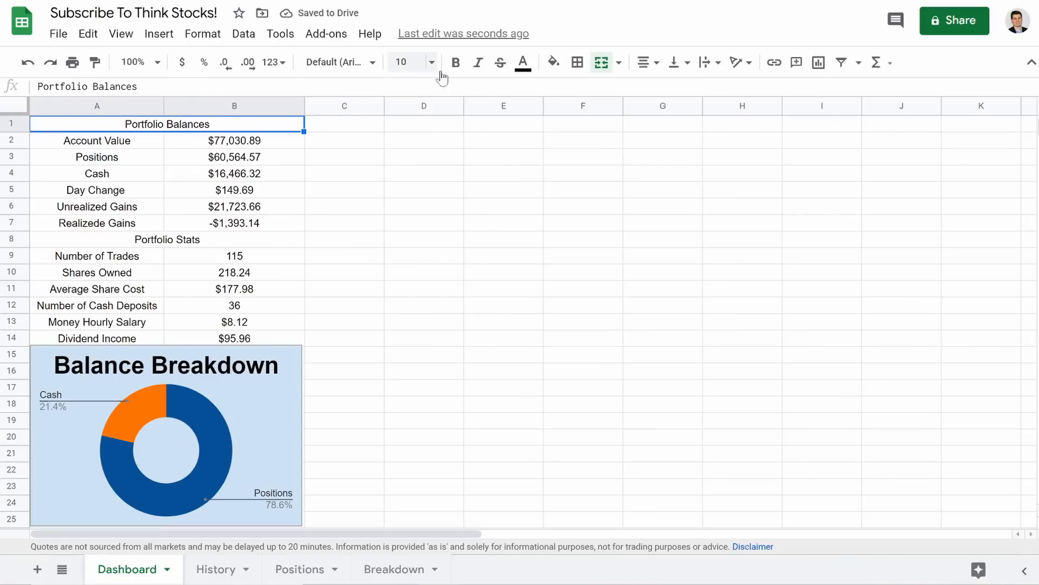
- Bold the Portfolio Balances and Portfolio Stats headings and all labels and values in A1:B14
click(475, 67)
click(457, 64)
click(480, 65)
click(181, 245)
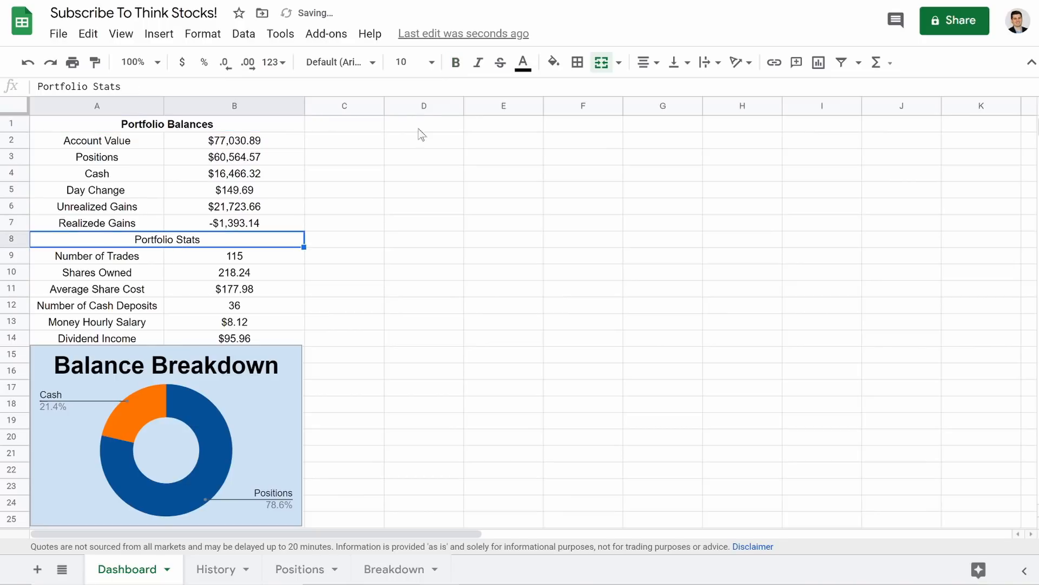
click(456, 62)
drag(138, 128, 151, 338)
click(456, 63)
click(457, 63)
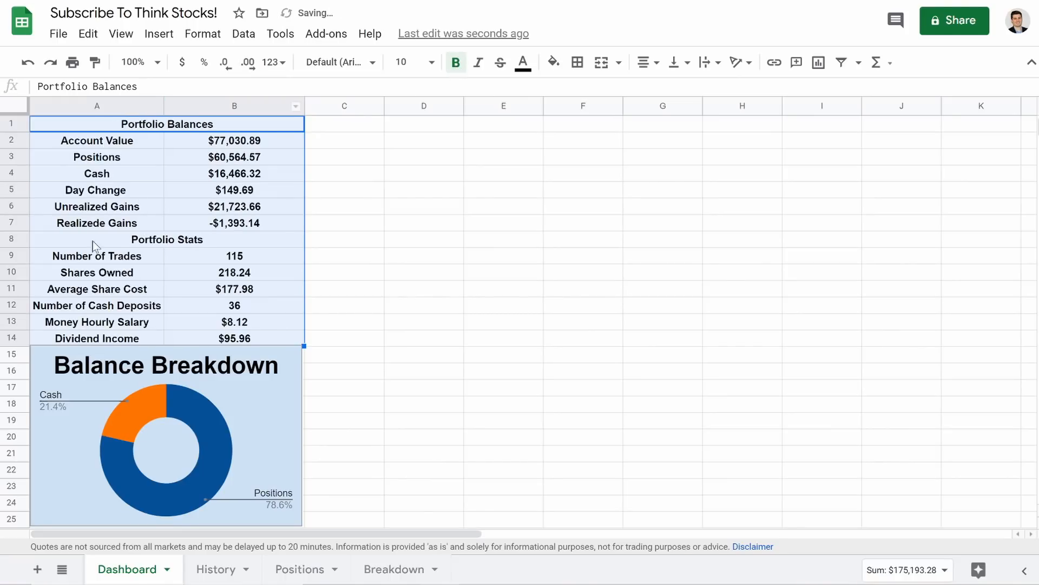
- Set the font size of the Portfolio Balances and Portfolio Stats headings to 11
click(149, 130)
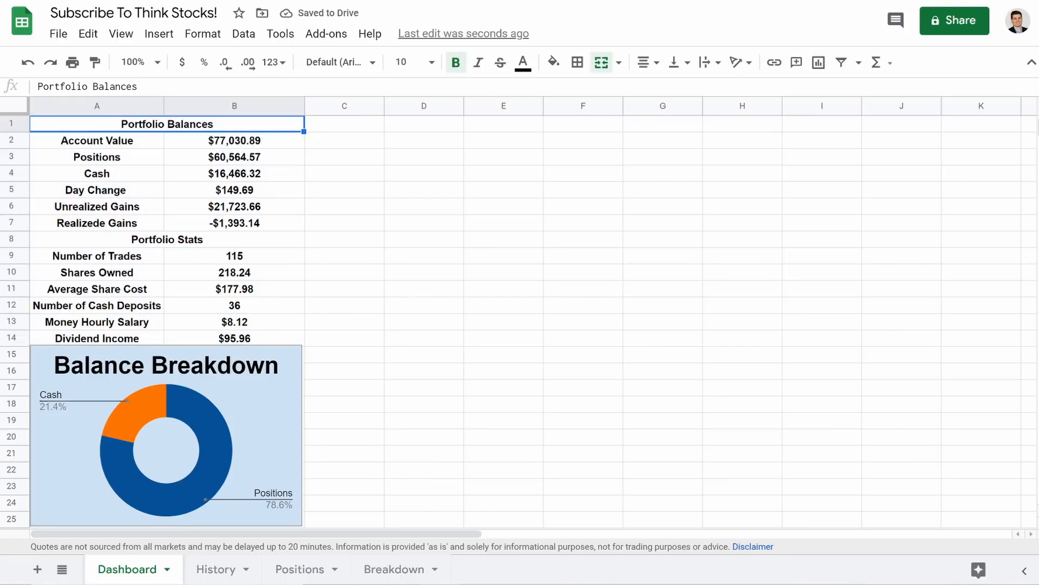
click(430, 62)
click(410, 226)
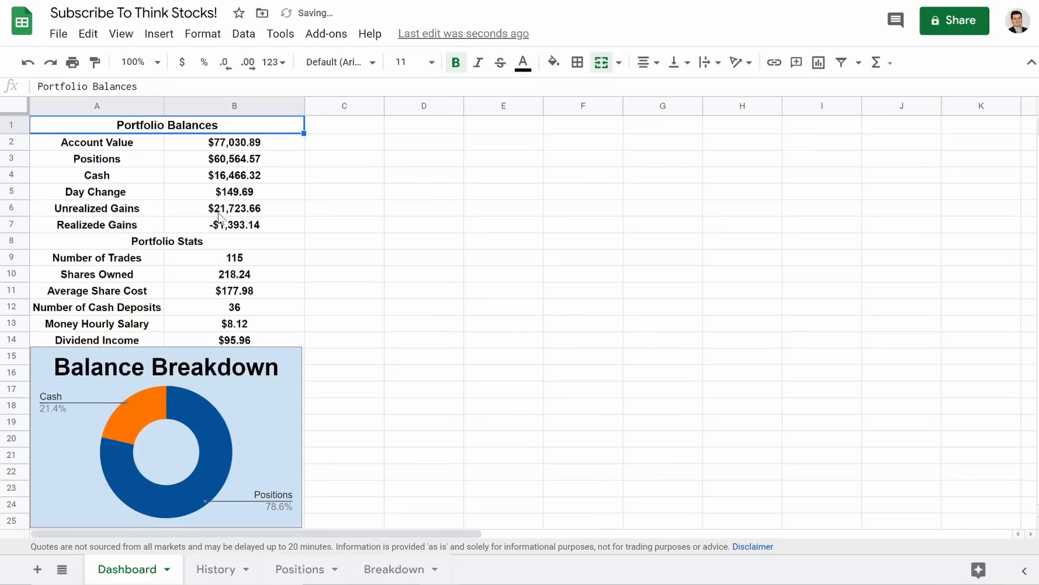
click(173, 246)
click(431, 63)
click(415, 215)
- Fill the Portfolio Balances heading cell with dark blue
click(166, 130)
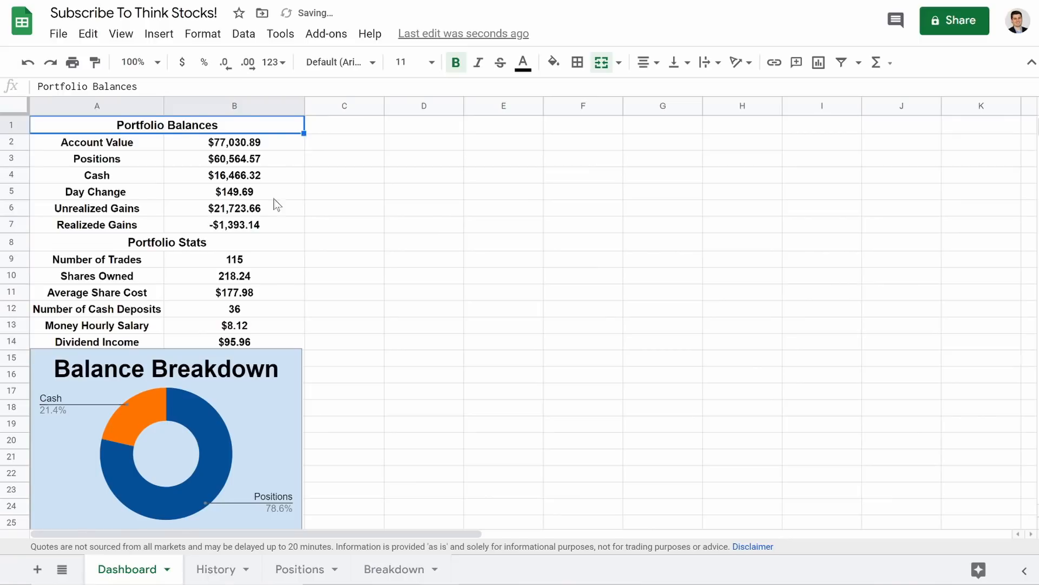
click(551, 62)
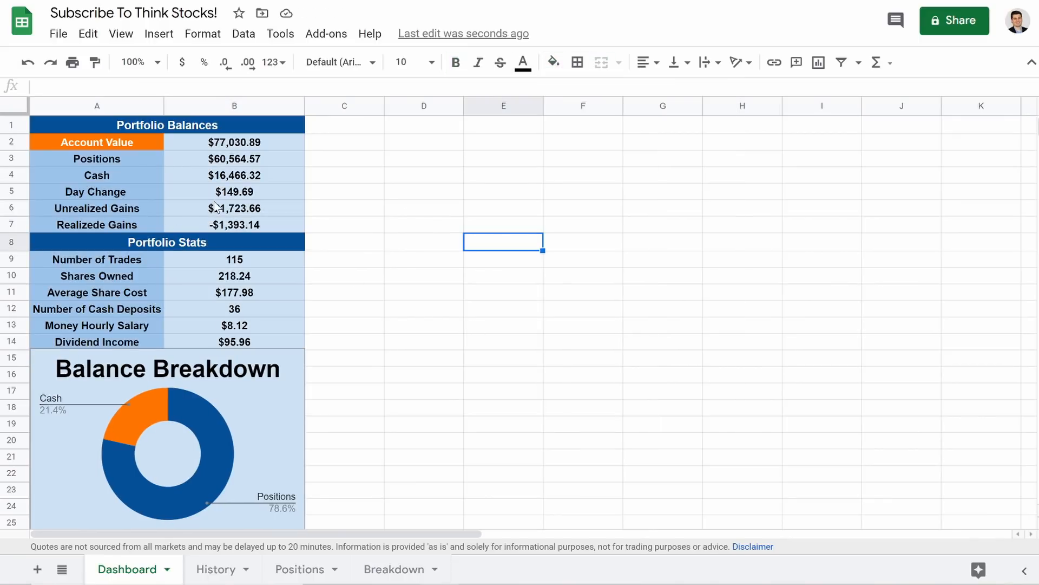
click(220, 195)
click(229, 214)
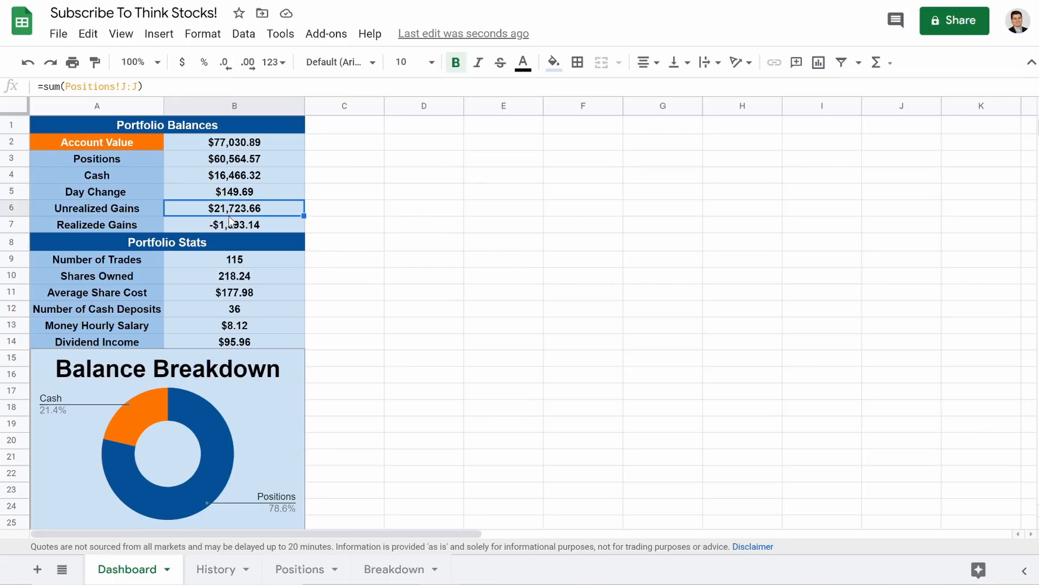
click(233, 225)
click(228, 207)
click(220, 193)
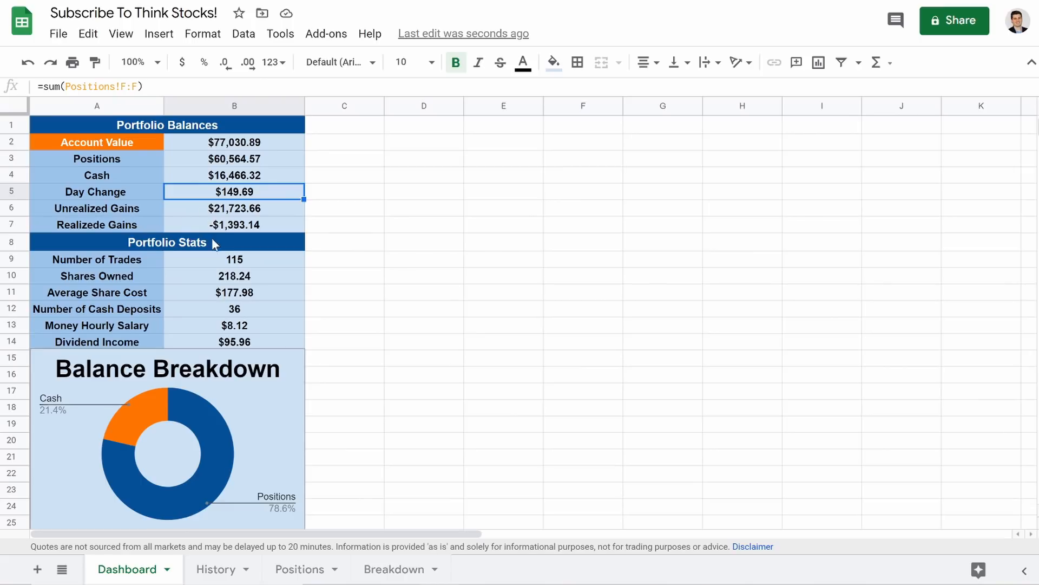
- Add a single-color conditional format rule to the Unrealized Gains value in B6 for values greater than 0
click(230, 214)
right_click(230, 212)
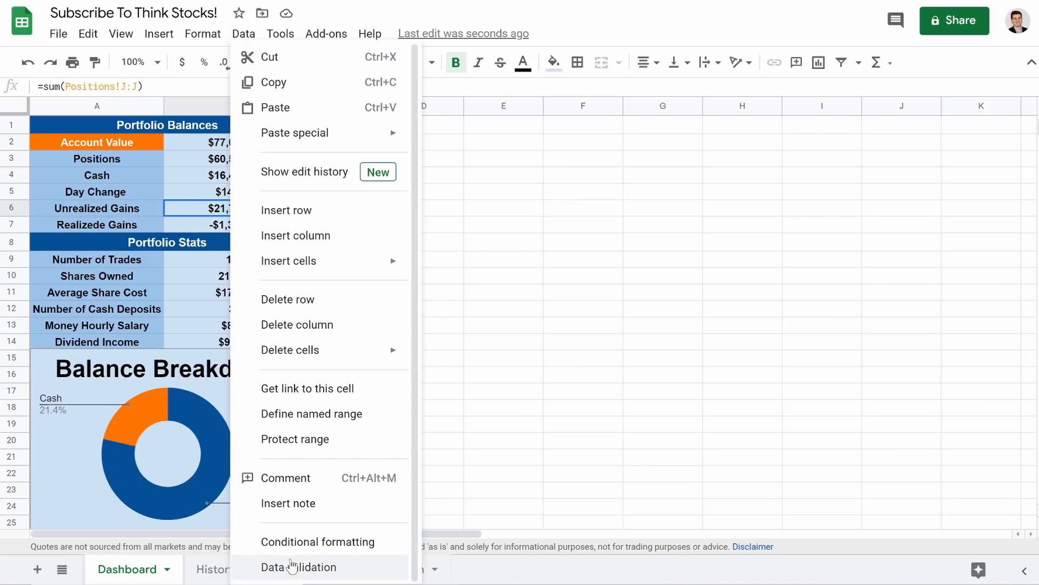
click(303, 542)
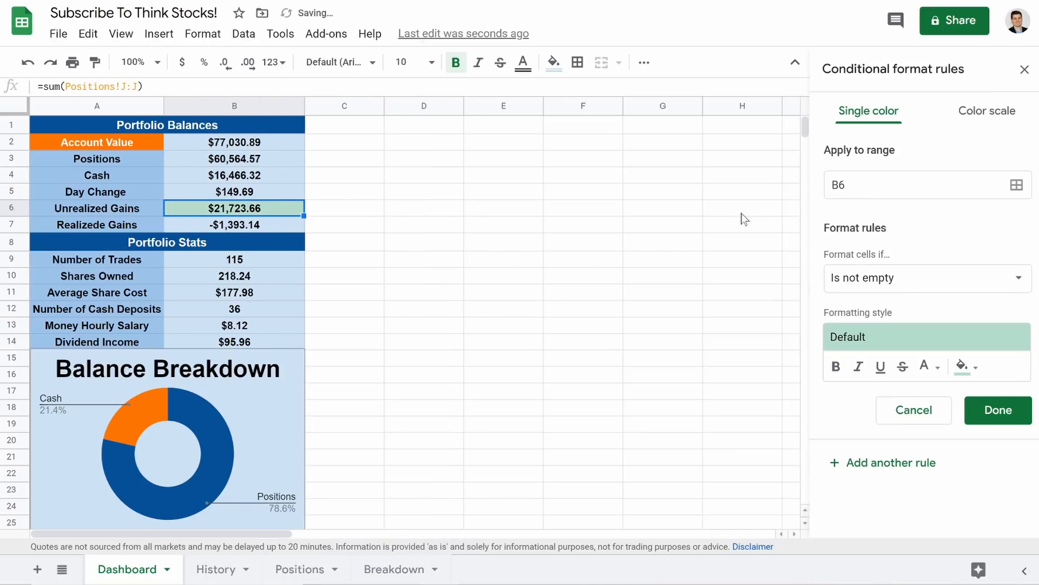
click(996, 110)
click(872, 114)
click(892, 278)
scroll(881, 476, down, 2)
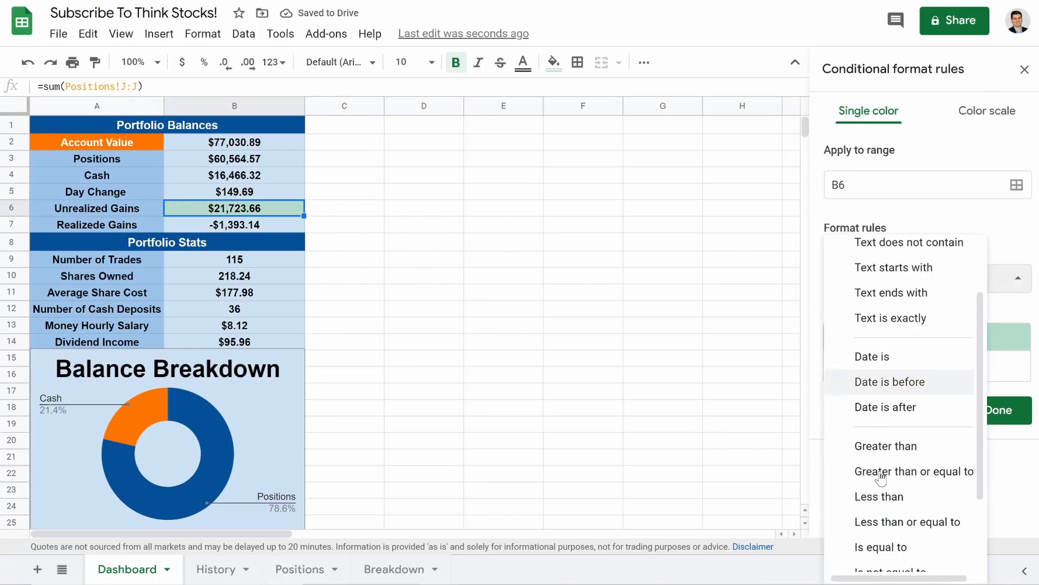
click(908, 445)
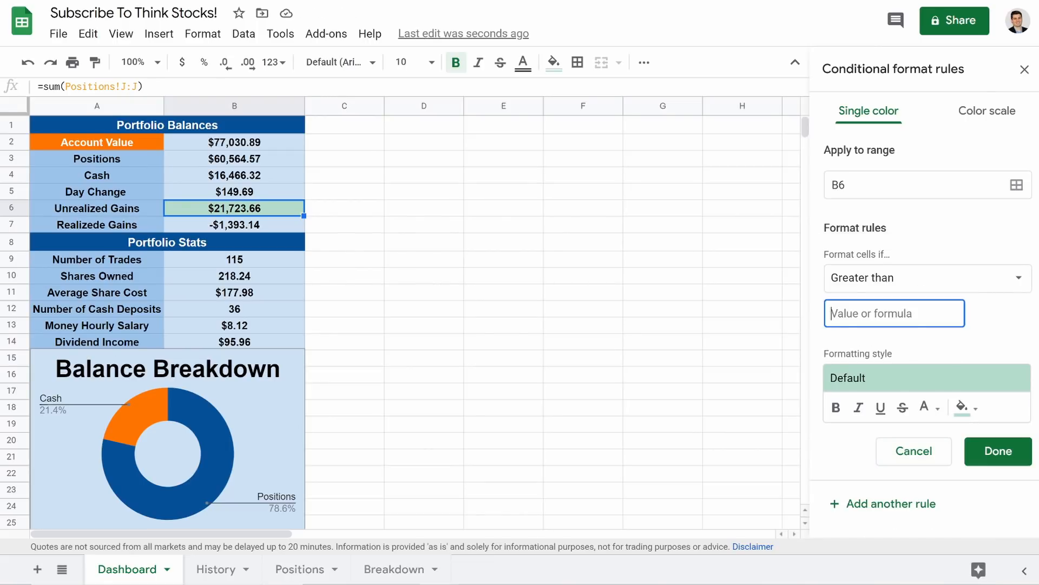
text(0)
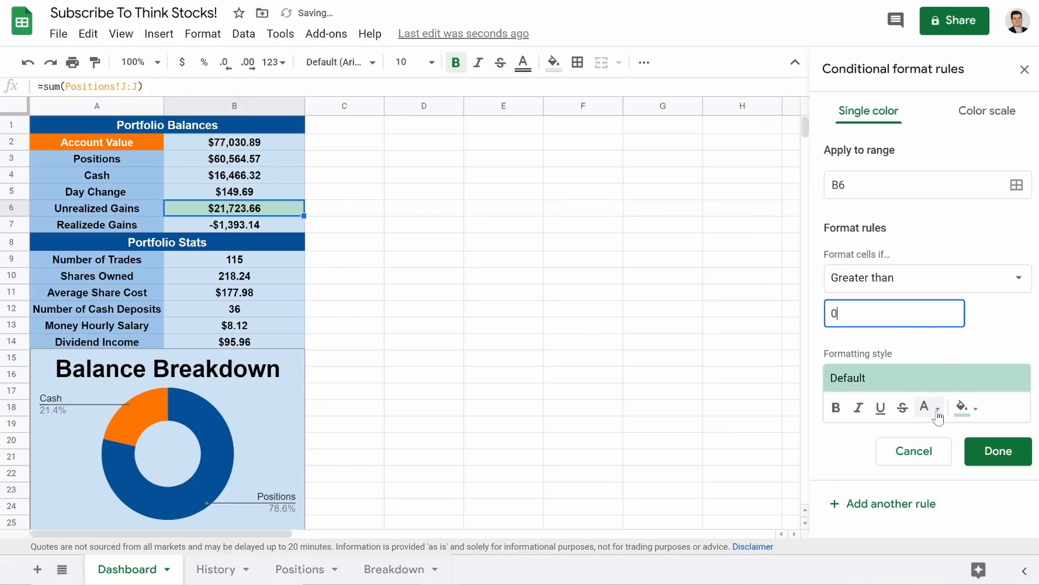
- Style the greater-than-0 rule with bold dark green text on a light blue fill and save it
click(930, 407)
click(838, 274)
click(837, 414)
click(962, 409)
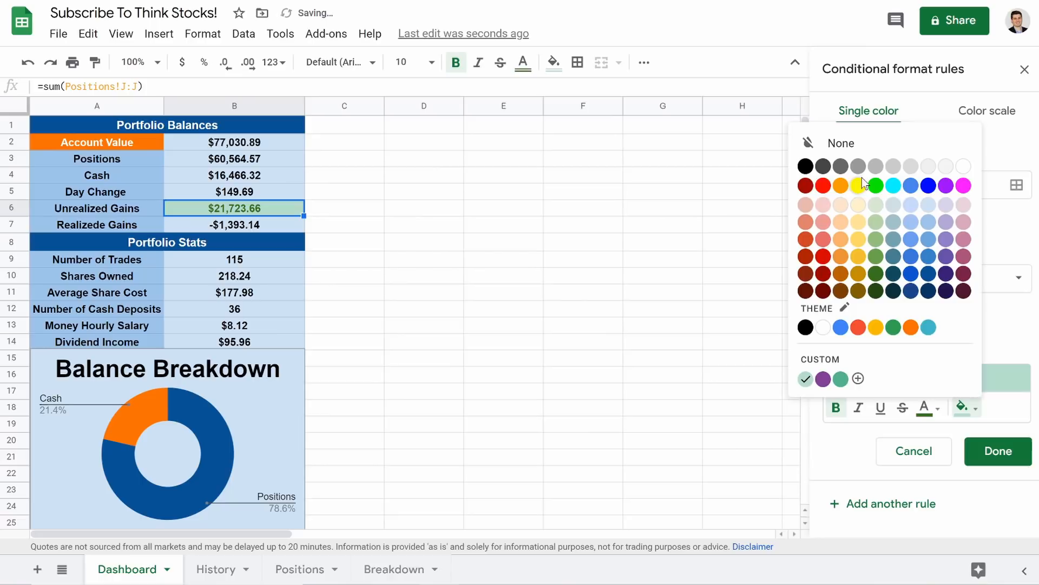
click(930, 213)
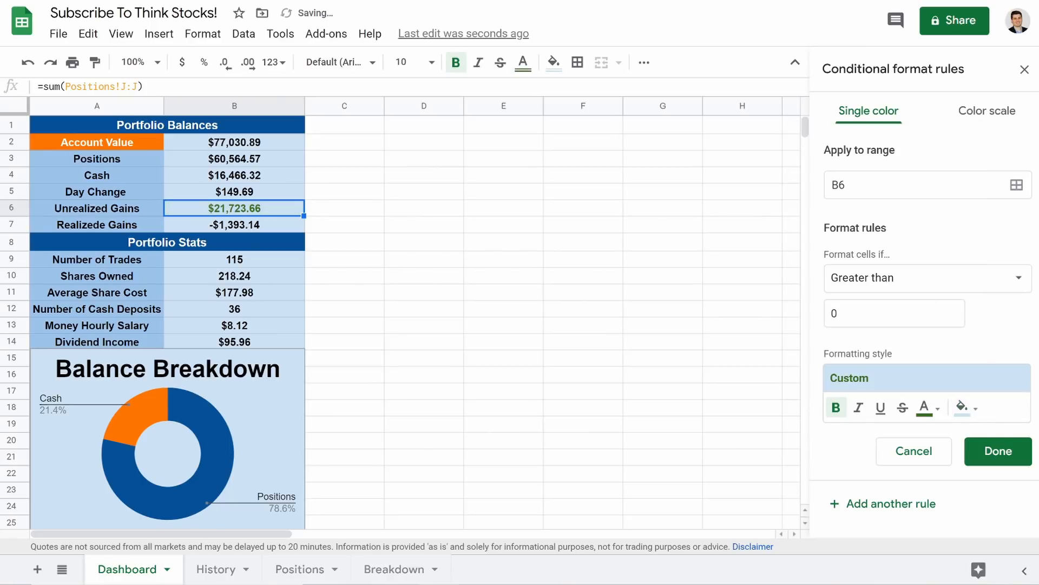
click(987, 455)
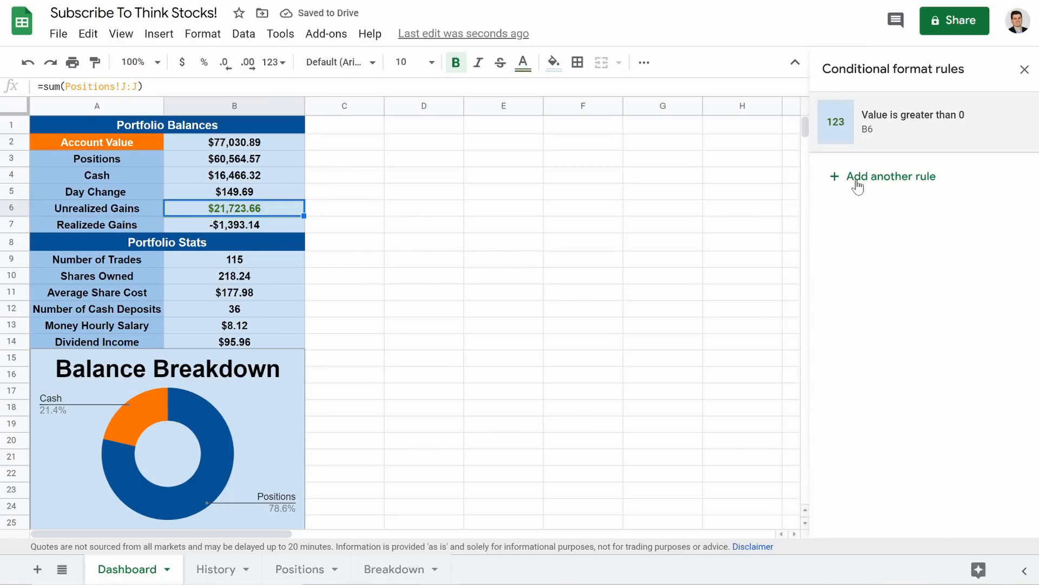
- Add a second conditional format rule to cell B6 for values less than 0
click(860, 179)
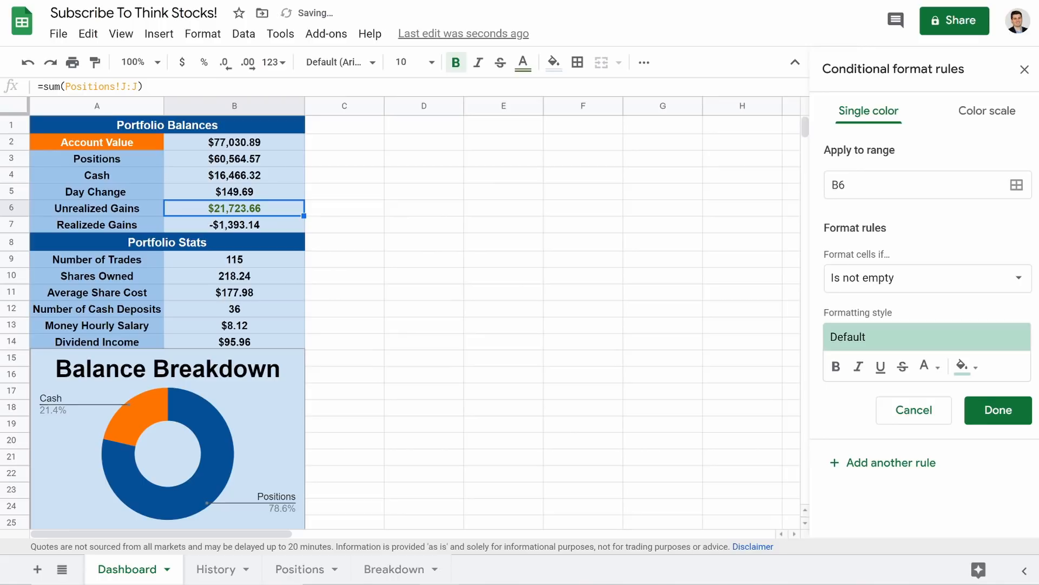
click(914, 287)
scroll(834, 476, down, 3)
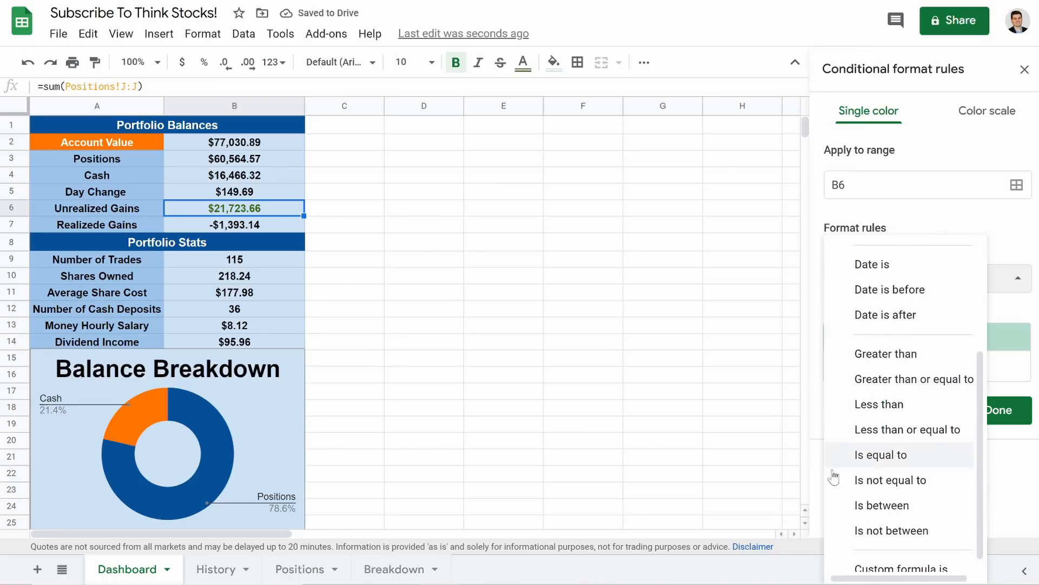
click(875, 406)
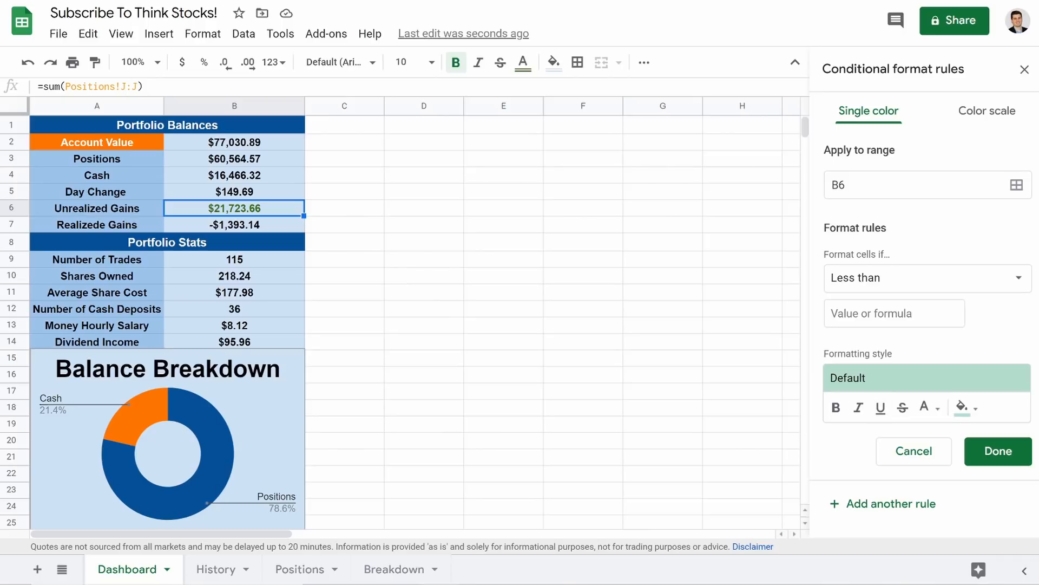
text(0)
- Style the less-than-0 rule with bold red text on a light blue fill, save it and close the conditional format rules
click(971, 428)
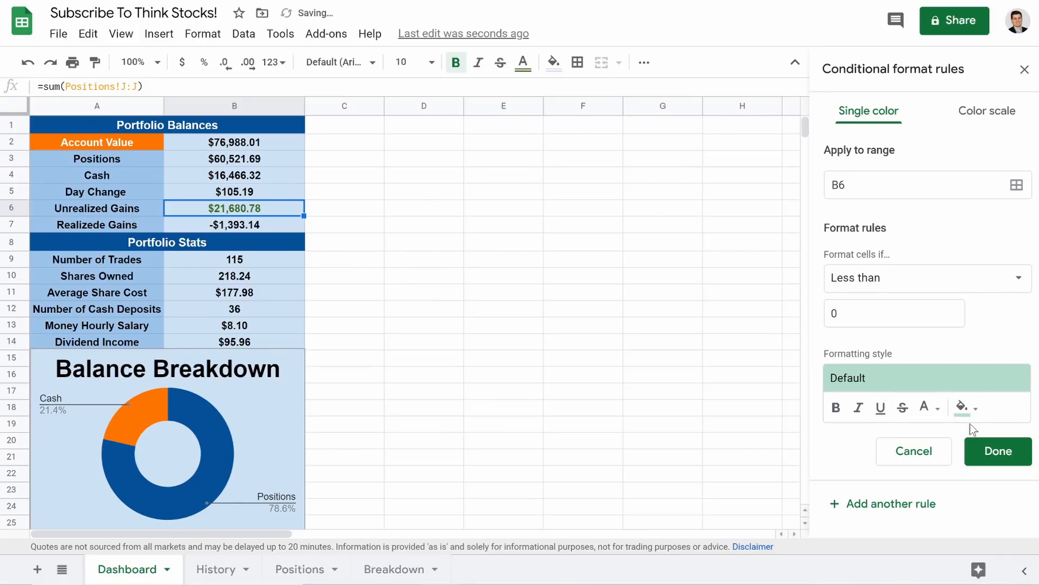
click(963, 407)
click(927, 212)
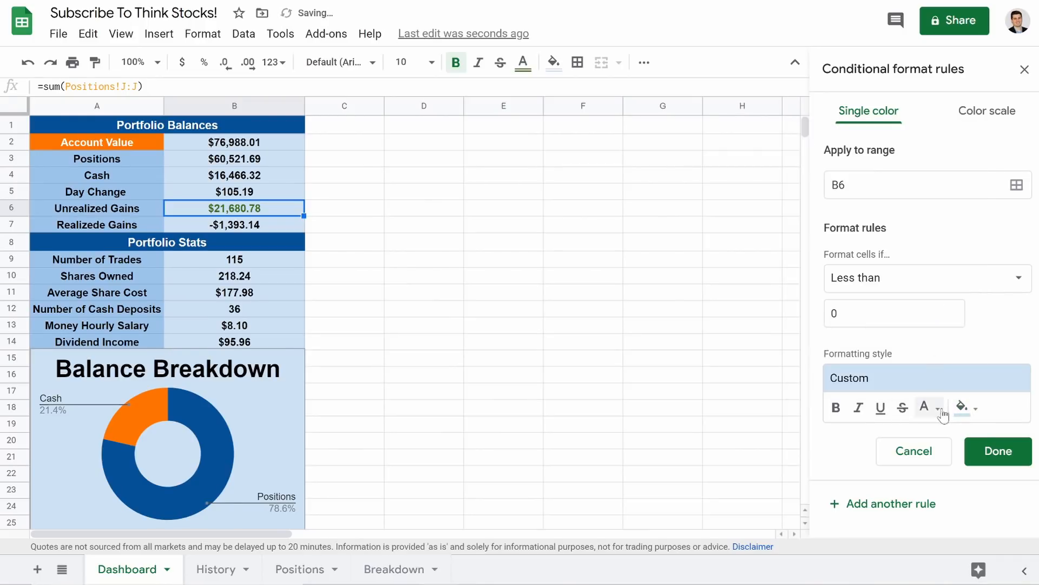
click(940, 411)
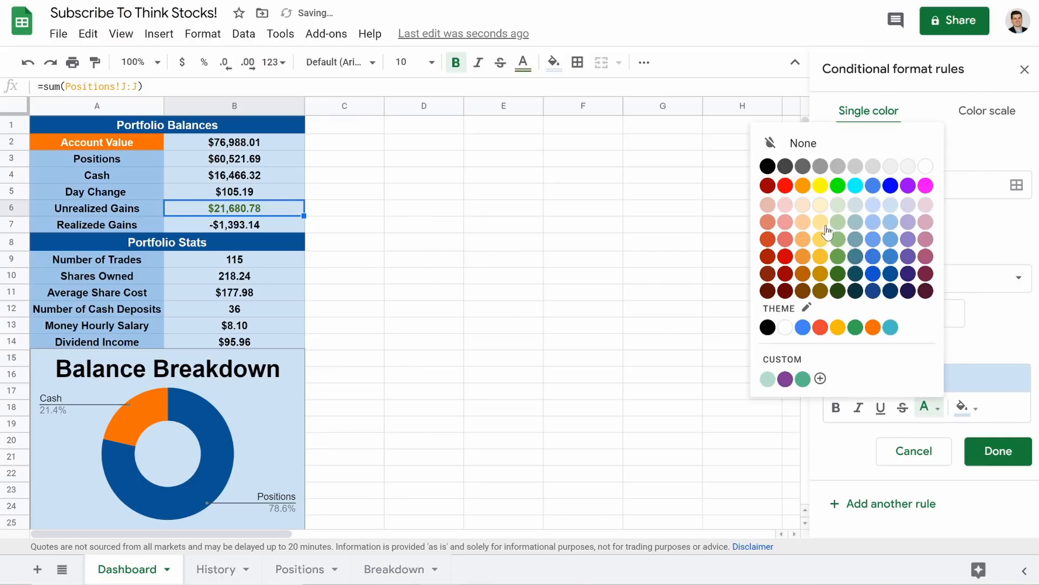
click(786, 259)
click(836, 409)
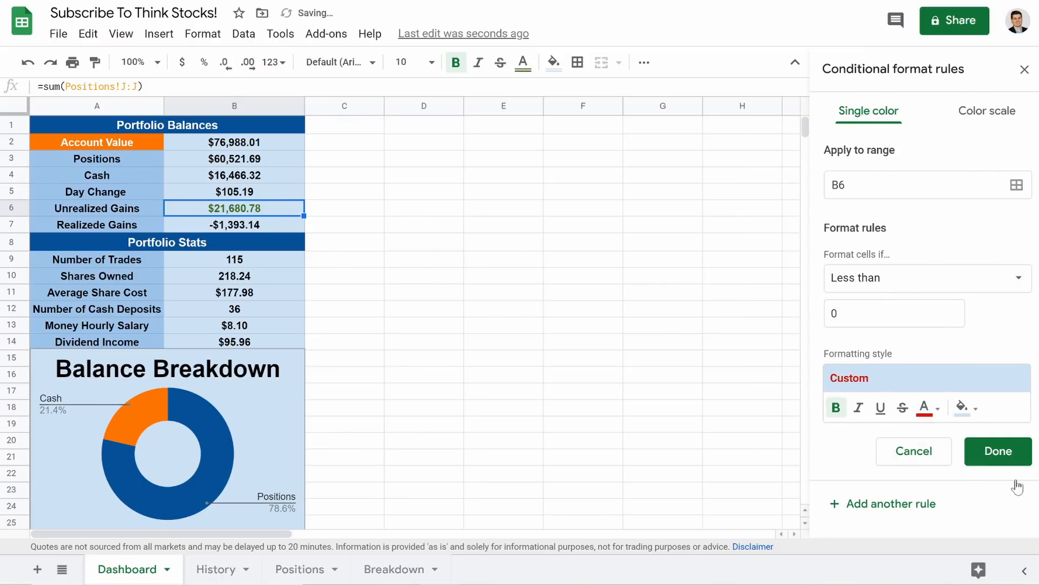
click(1003, 455)
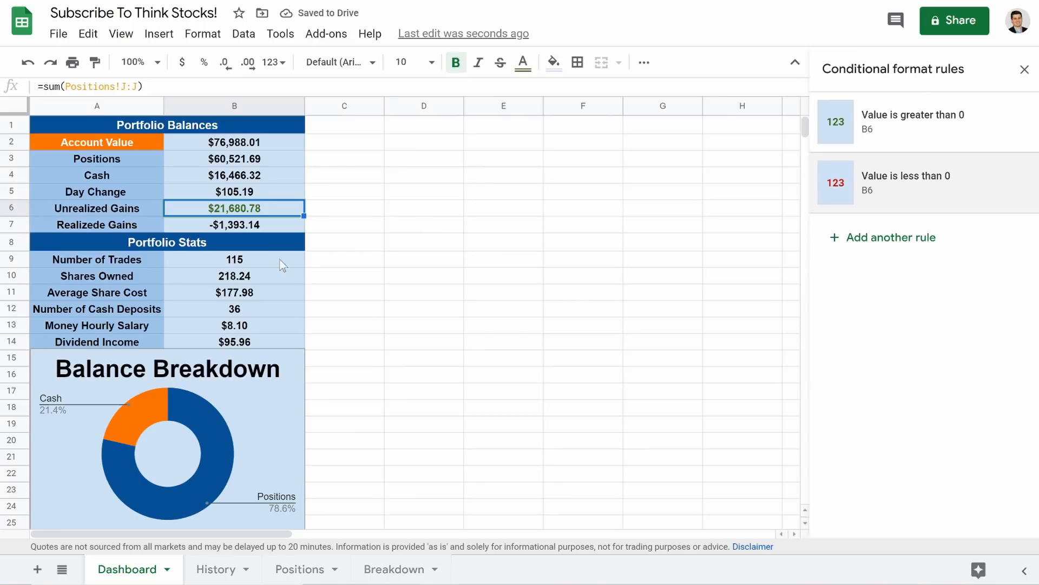
click(1024, 70)
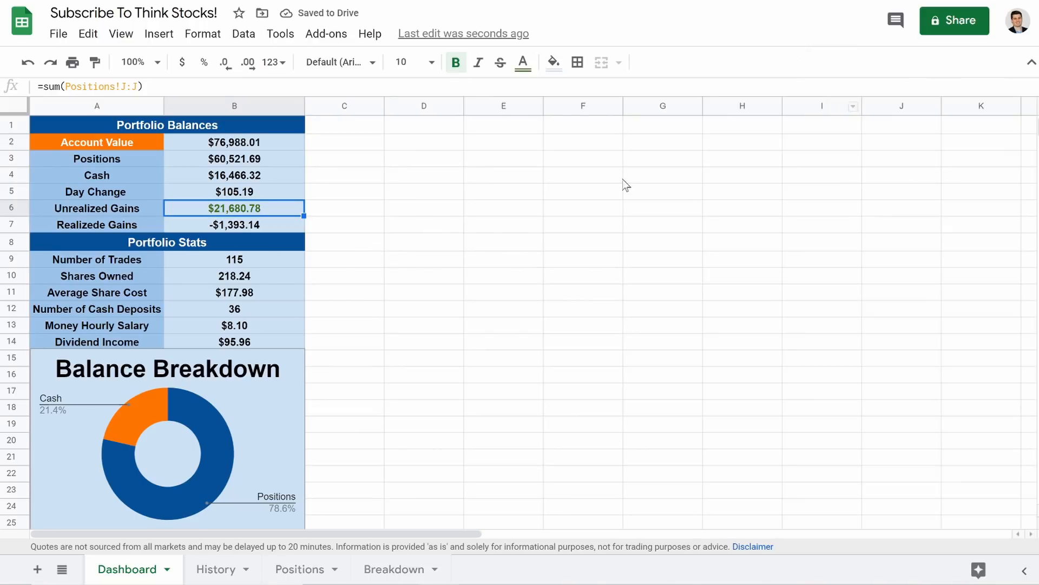
click(555, 227)
click(227, 226)
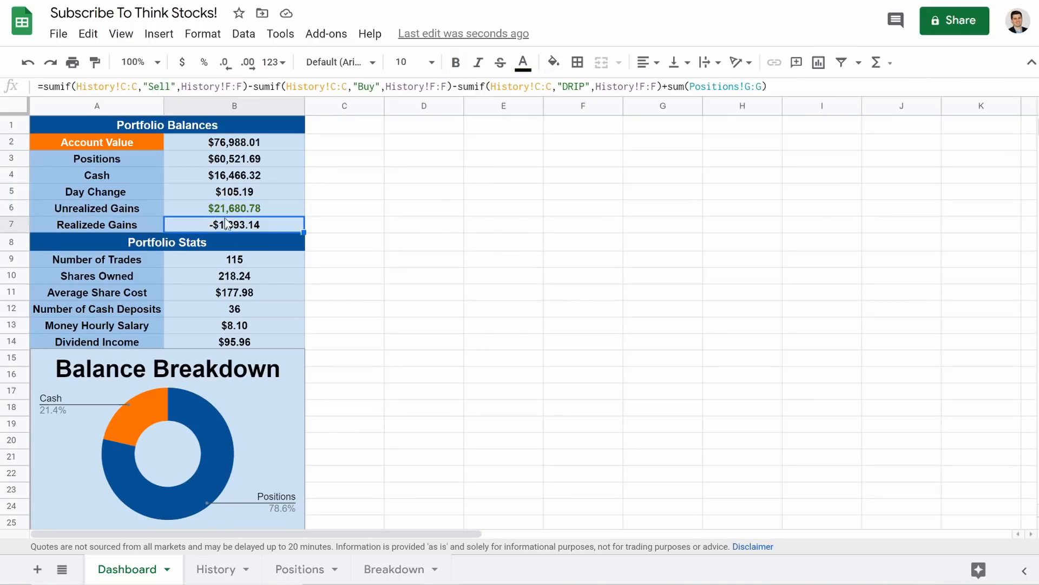
click(220, 196)
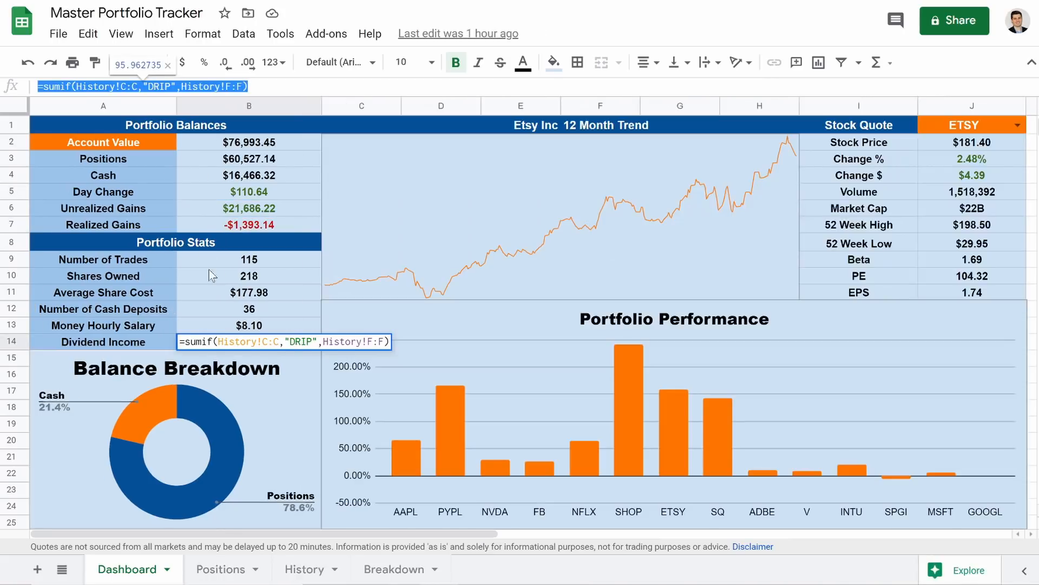
click(245, 225)
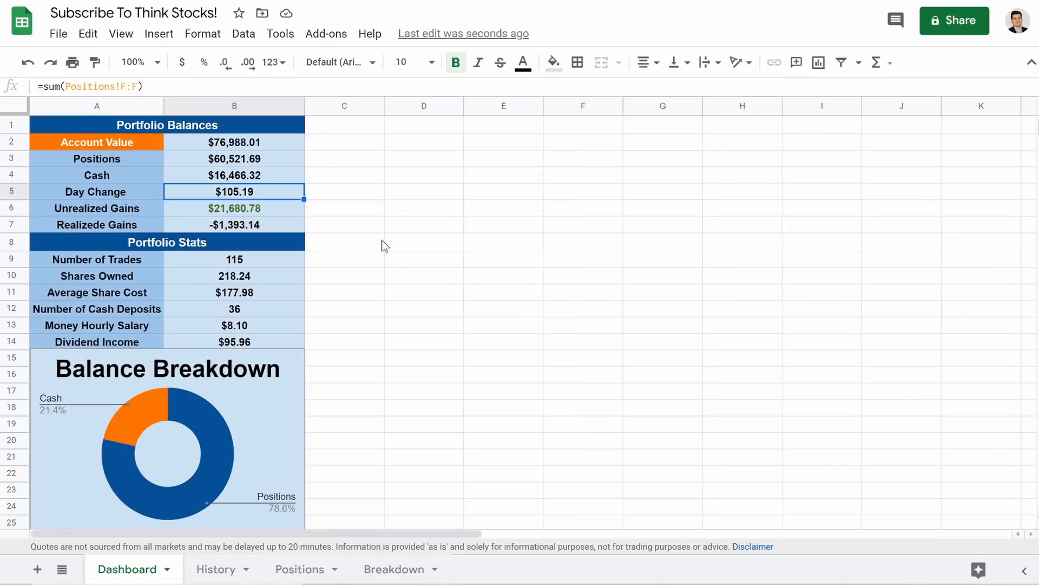
click(413, 408)
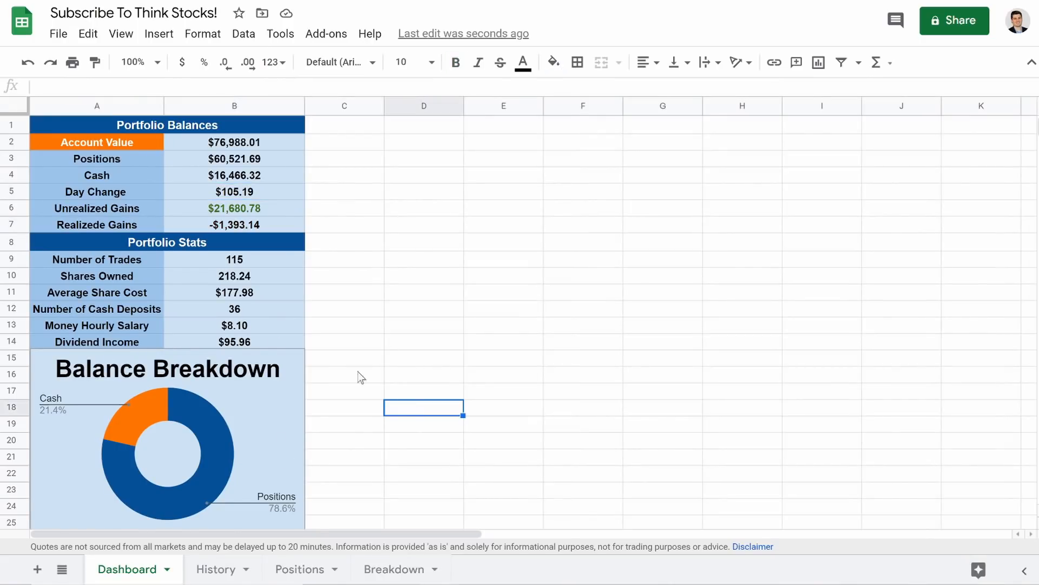
scroll(448, 310, down, 3)
scroll(422, 246, up, 3)
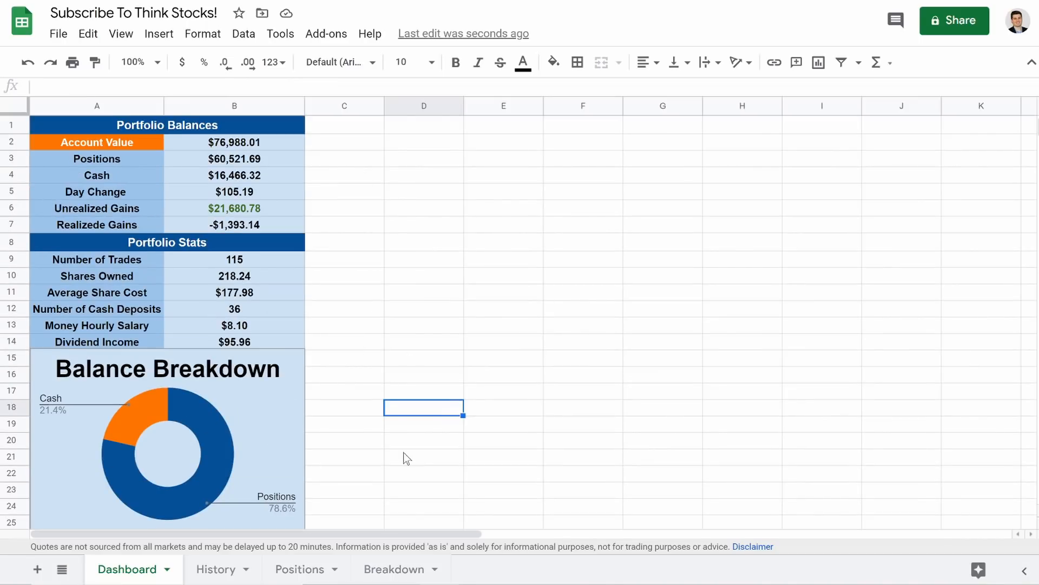
click(120, 34)
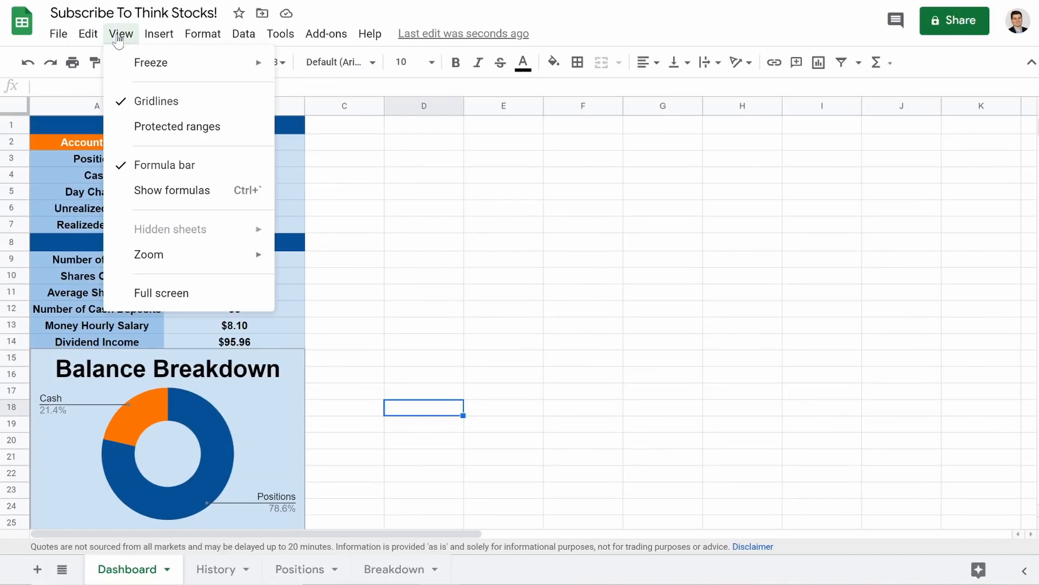
click(172, 35)
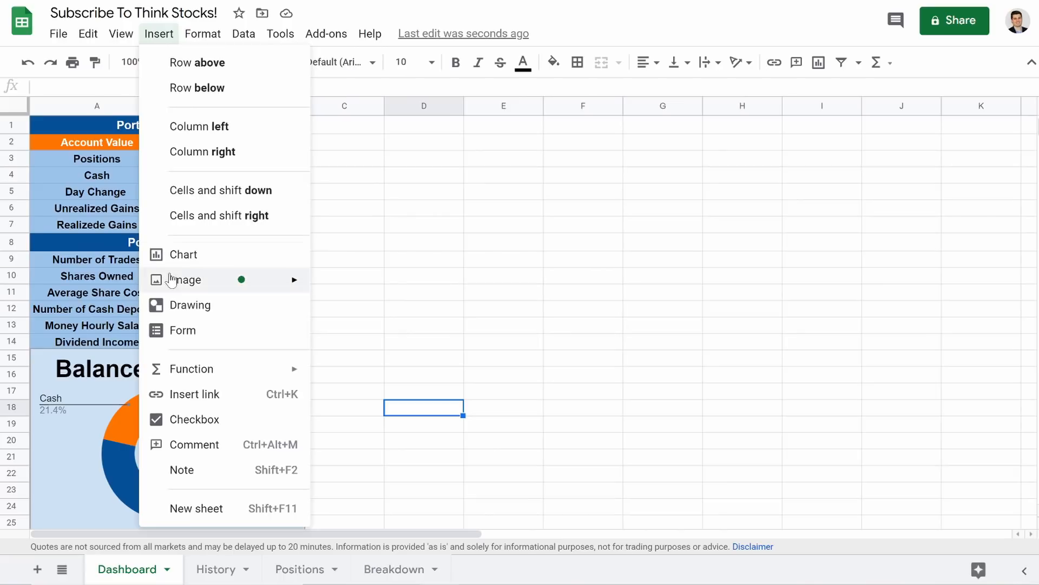
- Insert a column chart on the Dashboard sheet with Positions!A3:A100 as its X-axis
click(185, 255)
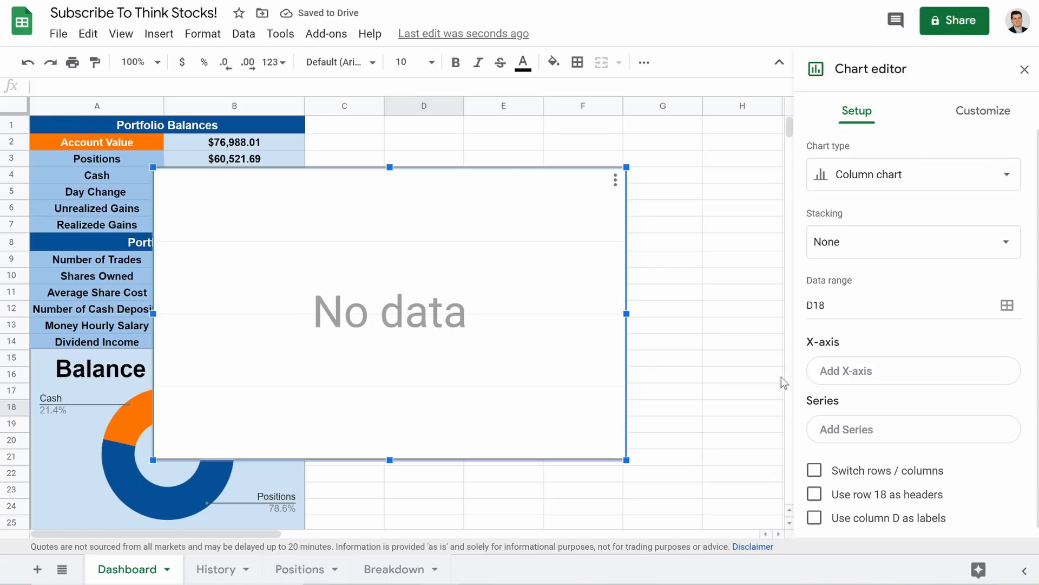
click(861, 374)
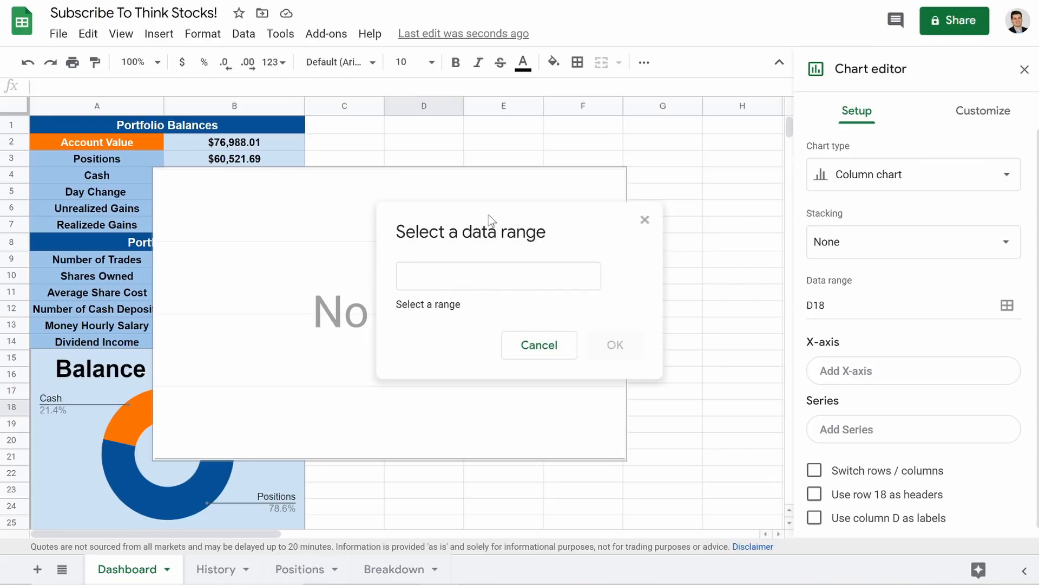
click(296, 570)
drag(71, 163, 80, 306)
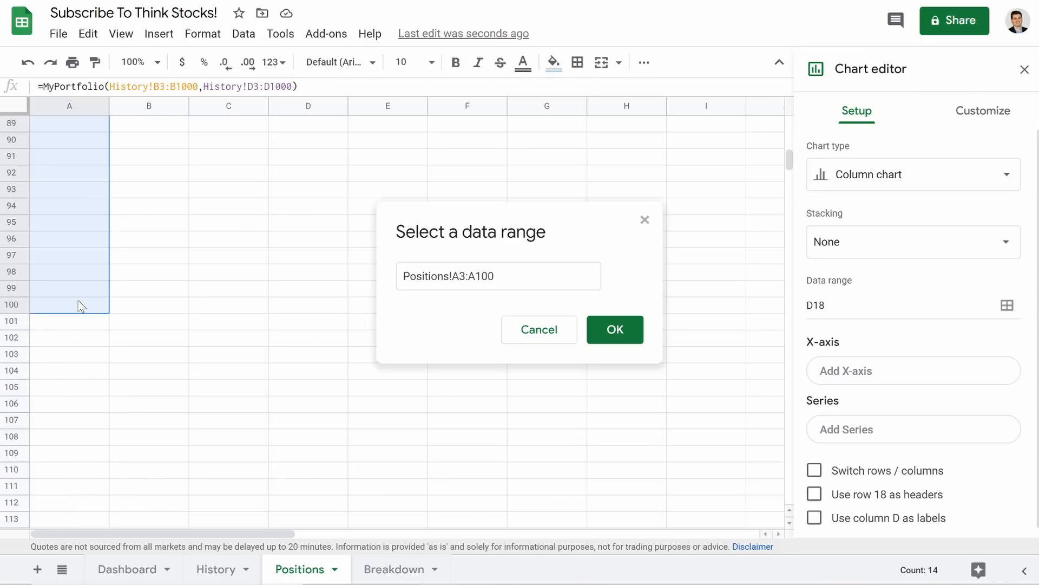
click(615, 332)
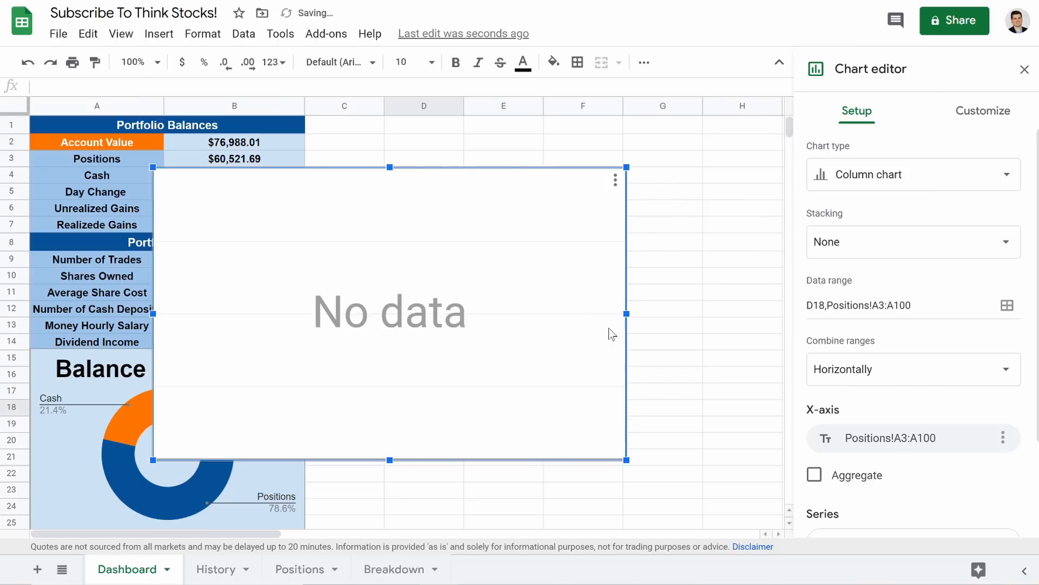
- Add the Gain % range Positions!I3:I100 as the chart's series
scroll(858, 430, down, 3)
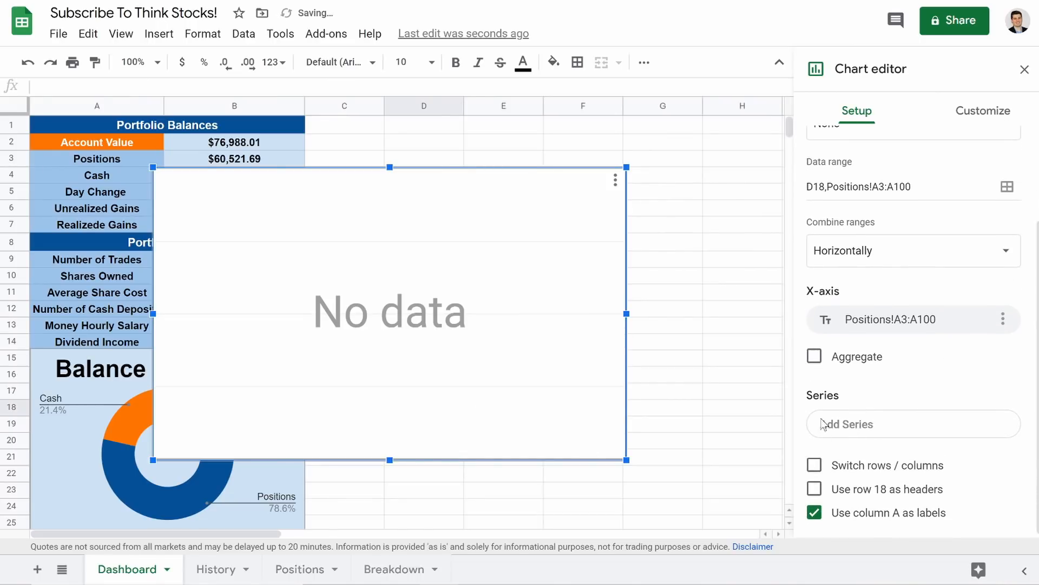
click(869, 426)
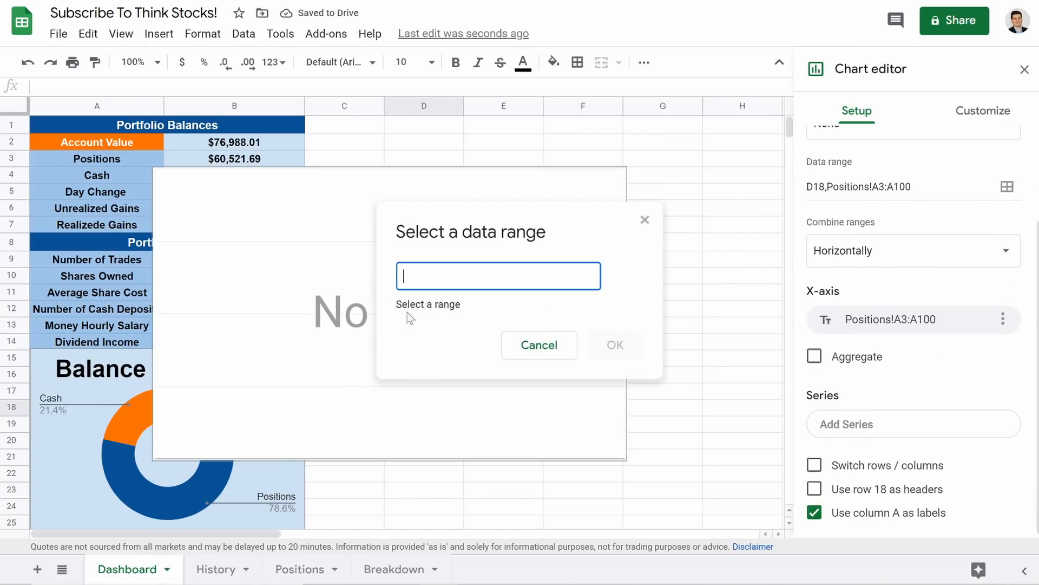
click(304, 574)
scroll(243, 448, up, 20)
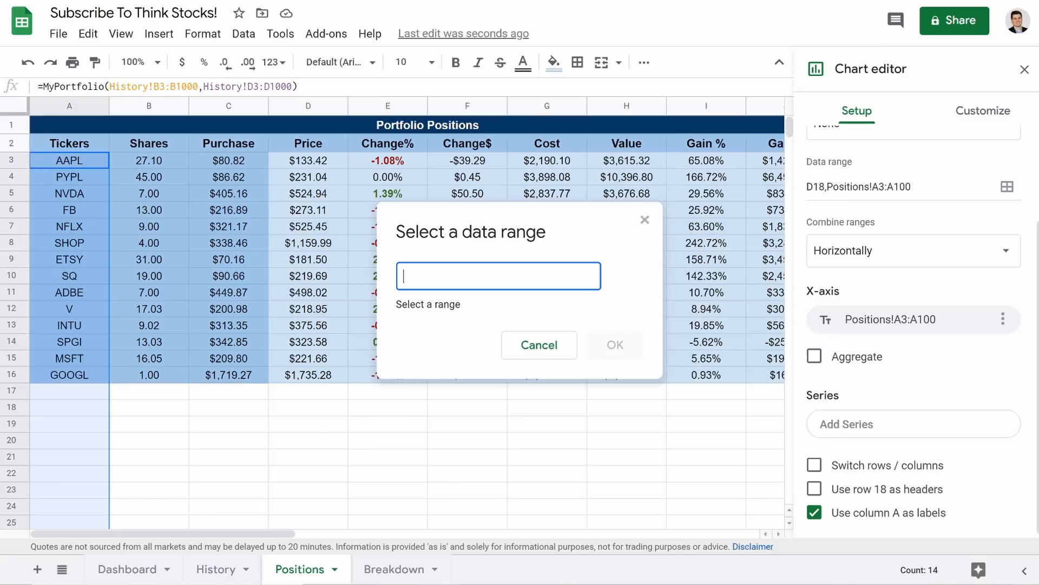
scroll(711, 188, right, 2)
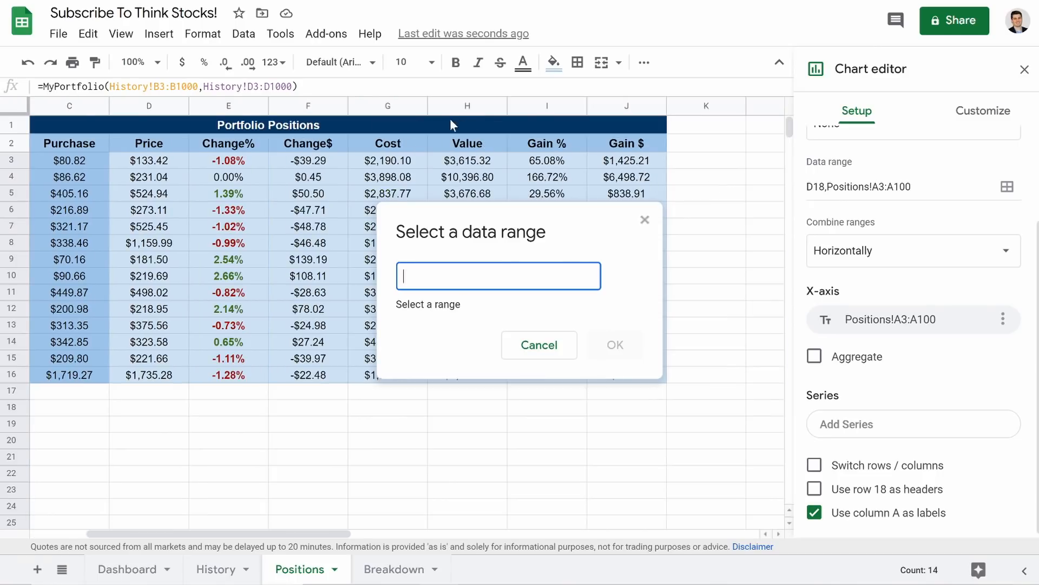
drag(543, 167, 533, 363)
click(602, 331)
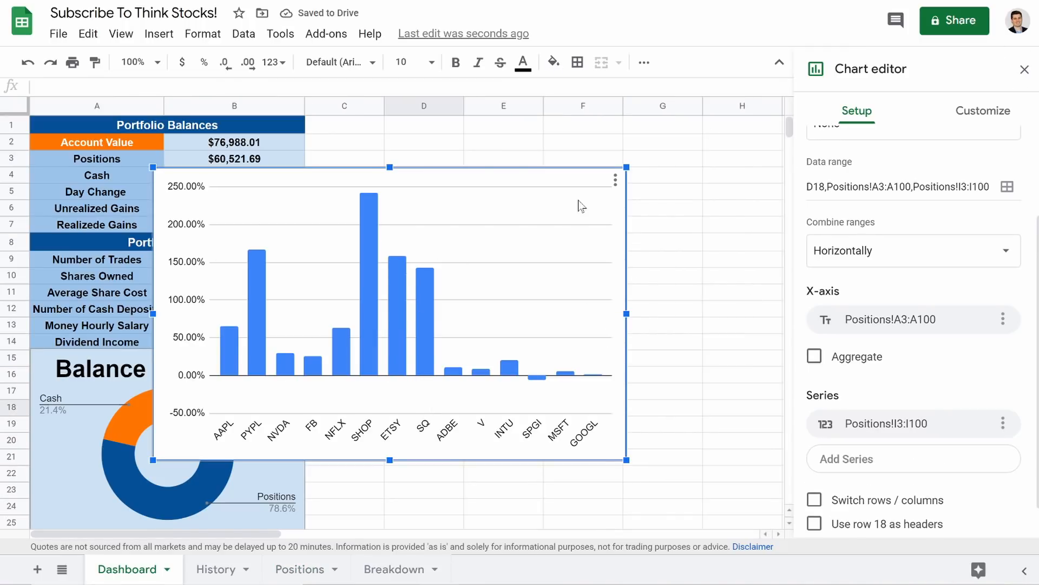
- Give the column chart a light blue background and color its columns orange
click(968, 115)
click(818, 151)
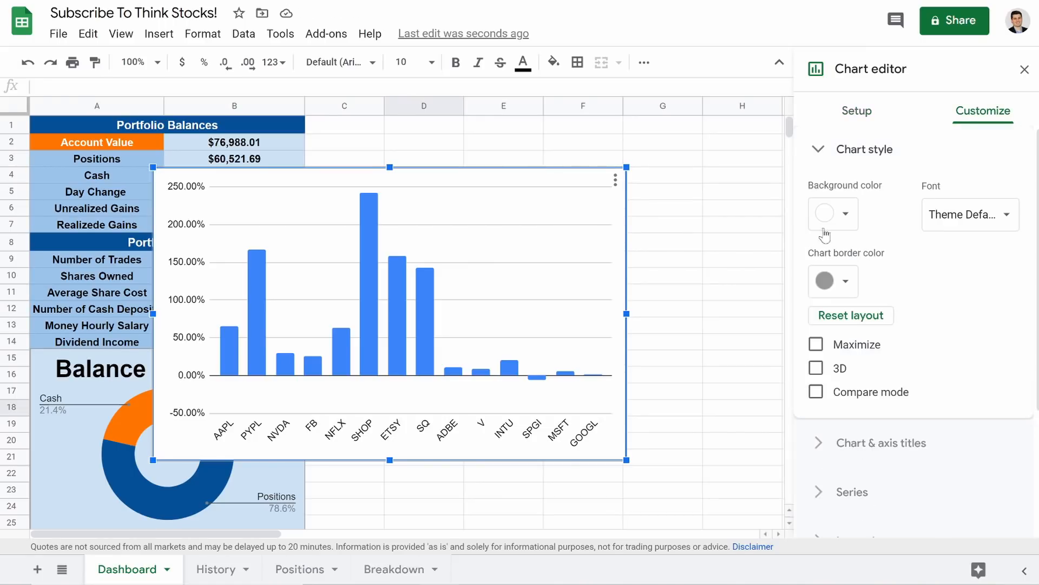
click(834, 227)
click(948, 316)
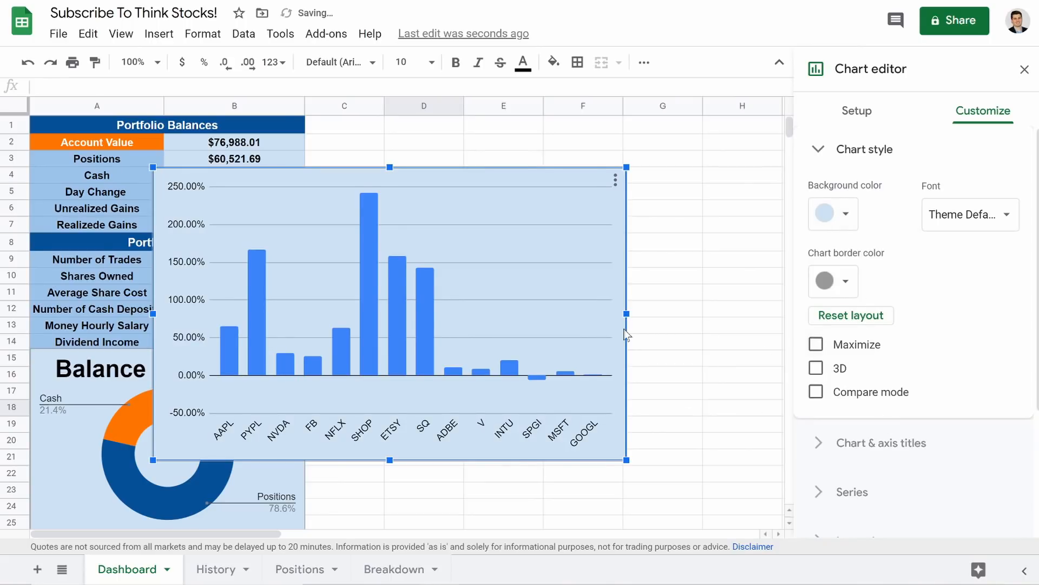
mouse_move(423, 315)
click(430, 291)
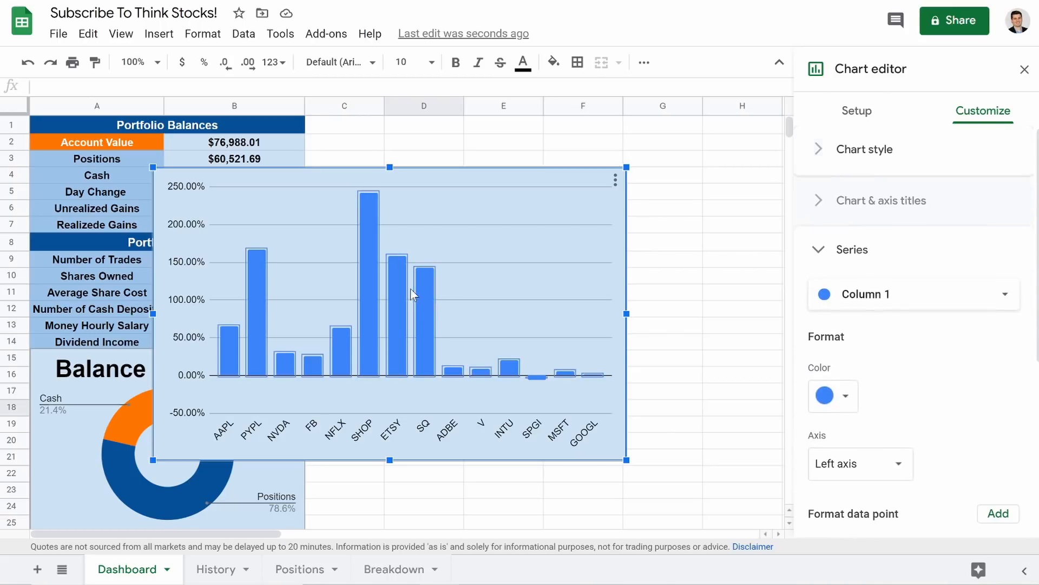
click(846, 397)
click(929, 308)
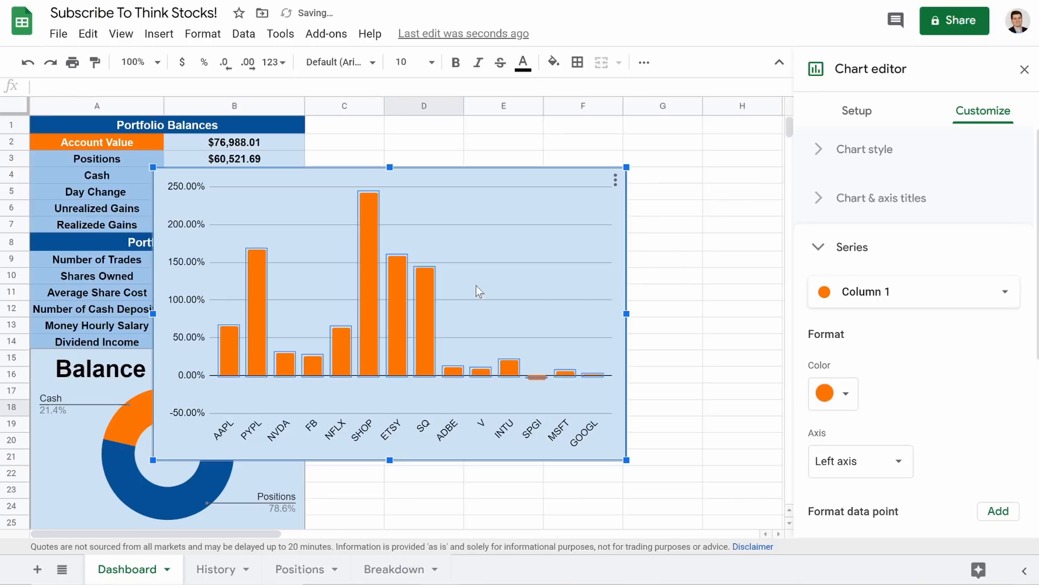
- Title the column chart "Portfolio Performance" in bold black text
click(817, 205)
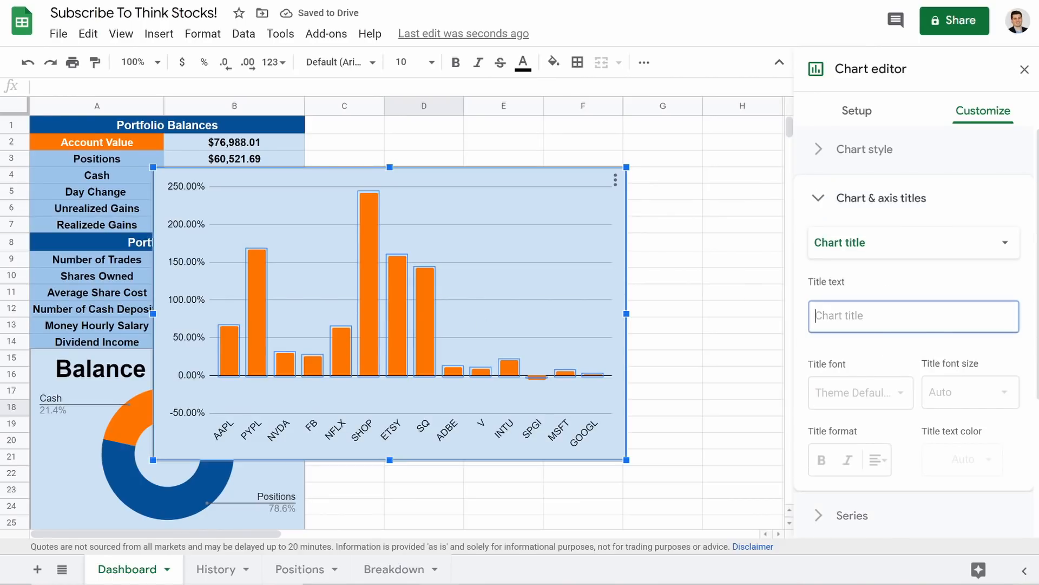
text(Portfolio Perfor)
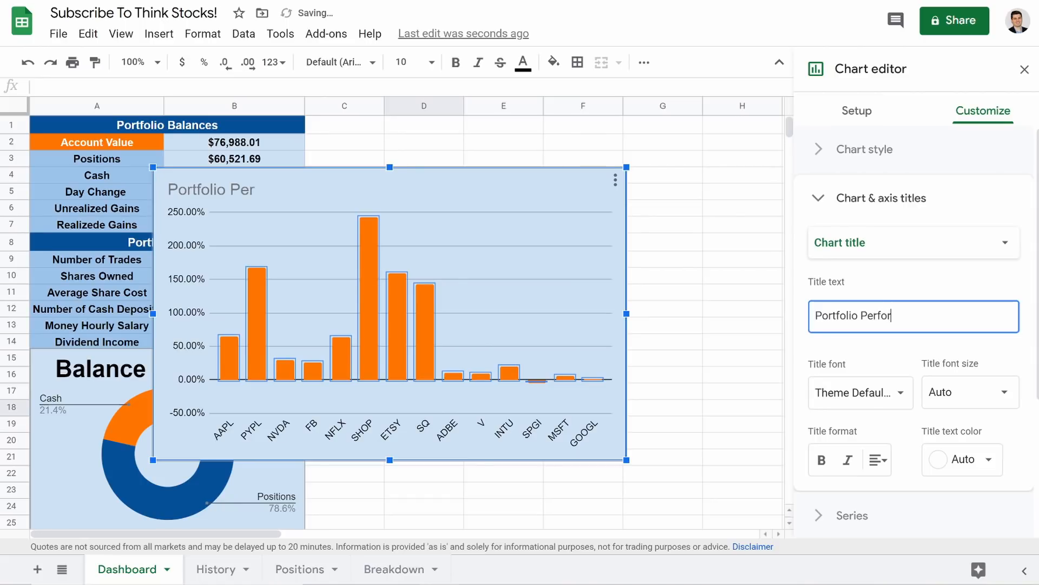
text(mance)
click(822, 459)
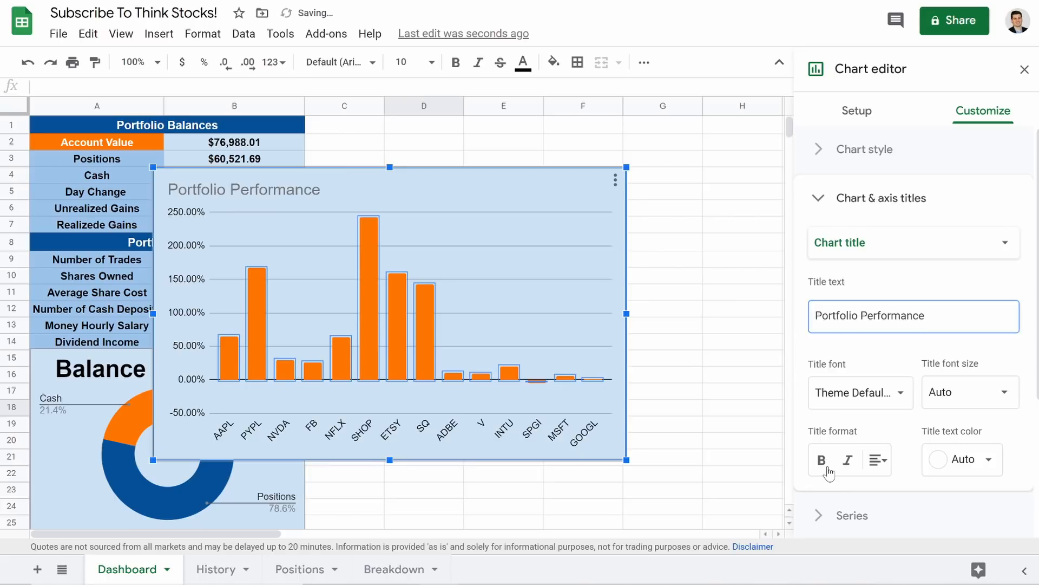
click(953, 460)
click(824, 213)
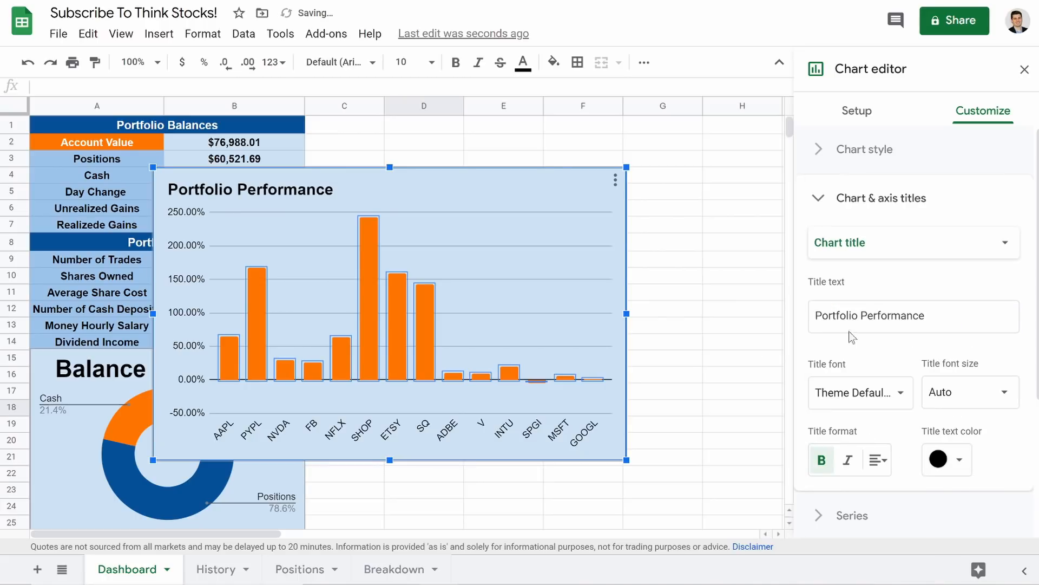
- Center the chart title, set its font size to 24 and close the chart editor
click(874, 459)
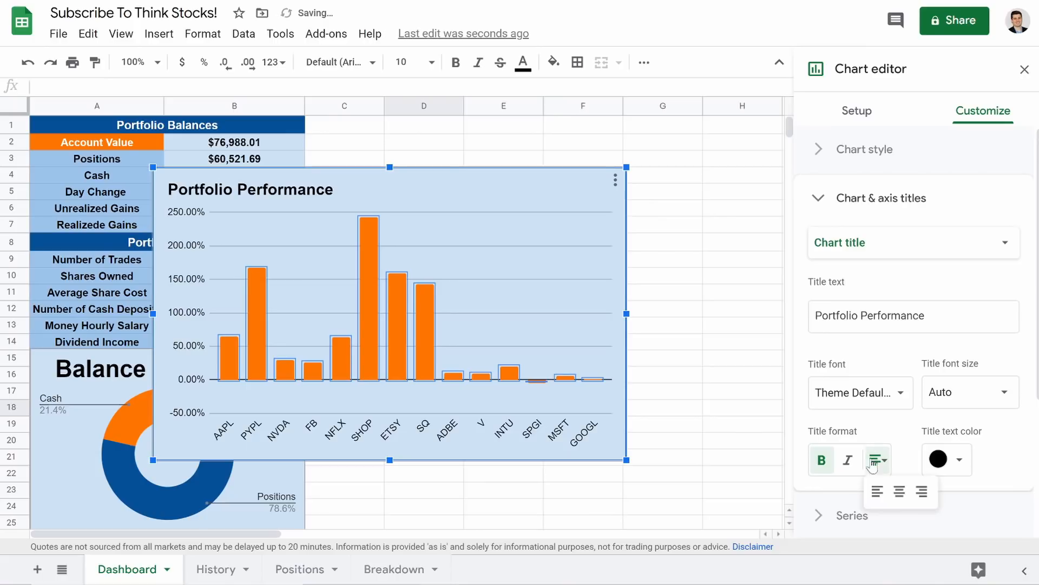
click(899, 491)
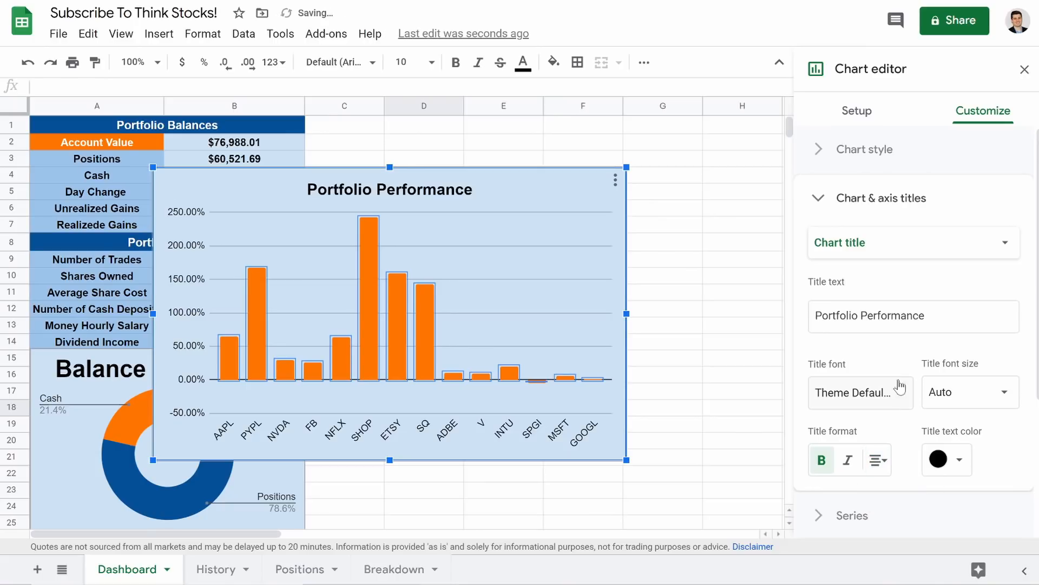
click(990, 412)
click(945, 304)
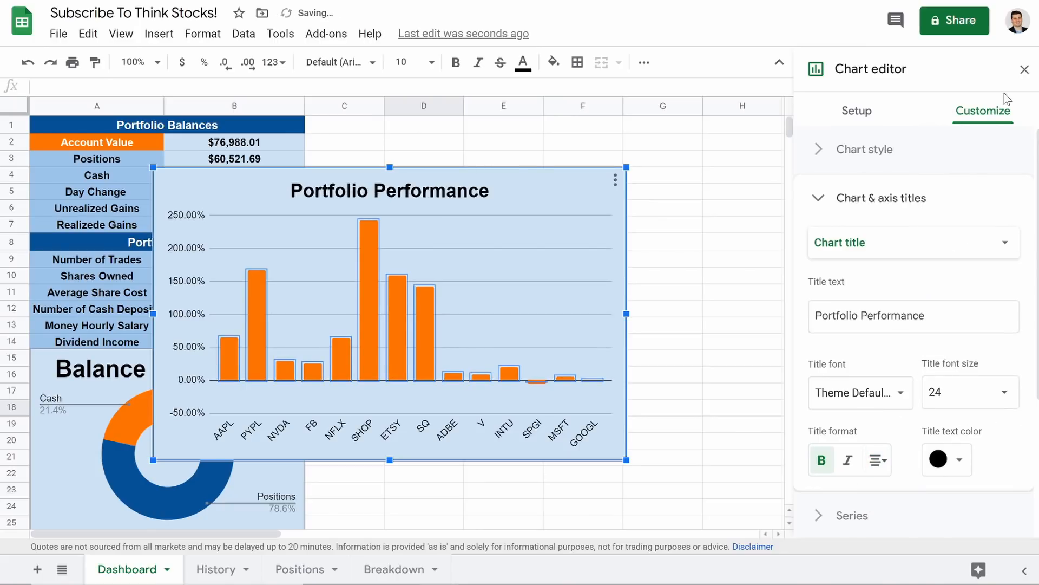
click(1024, 70)
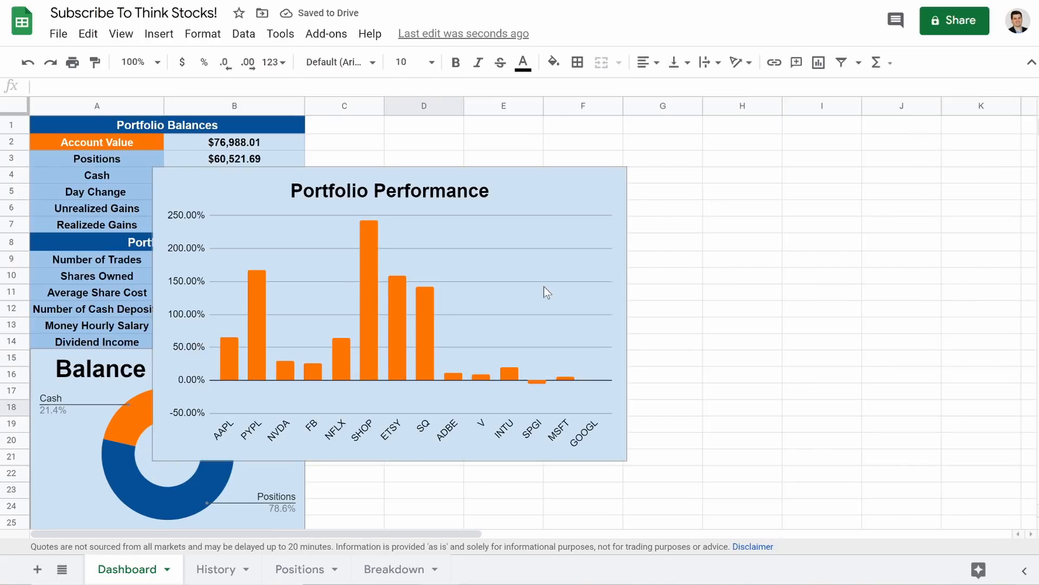
- Move the Portfolio Performance chart off the balances table and widen it to span from column C to just past column K
drag(498, 293, 727, 312)
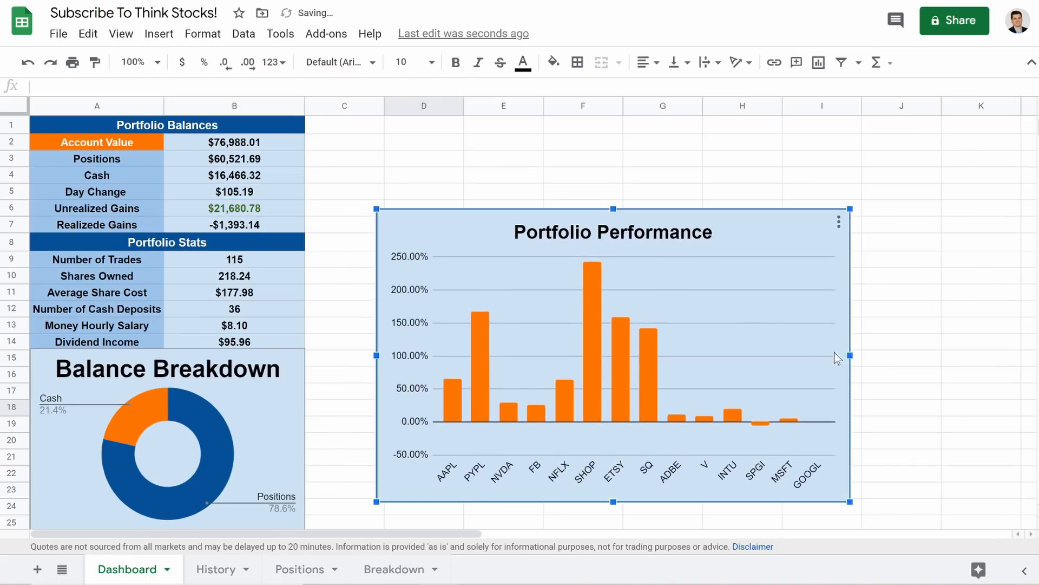
drag(850, 355, 1031, 355)
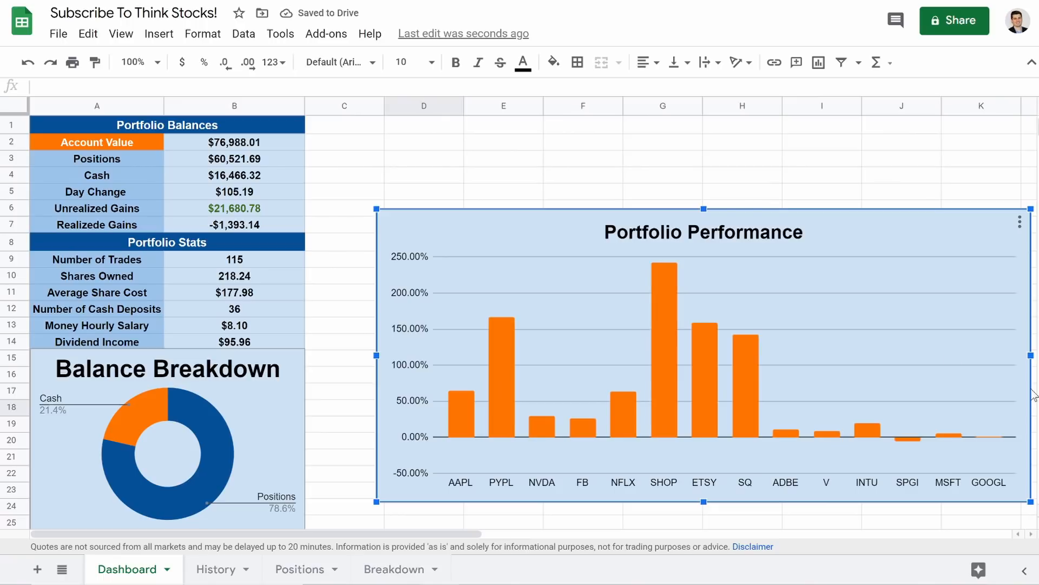
drag(377, 353, 307, 355)
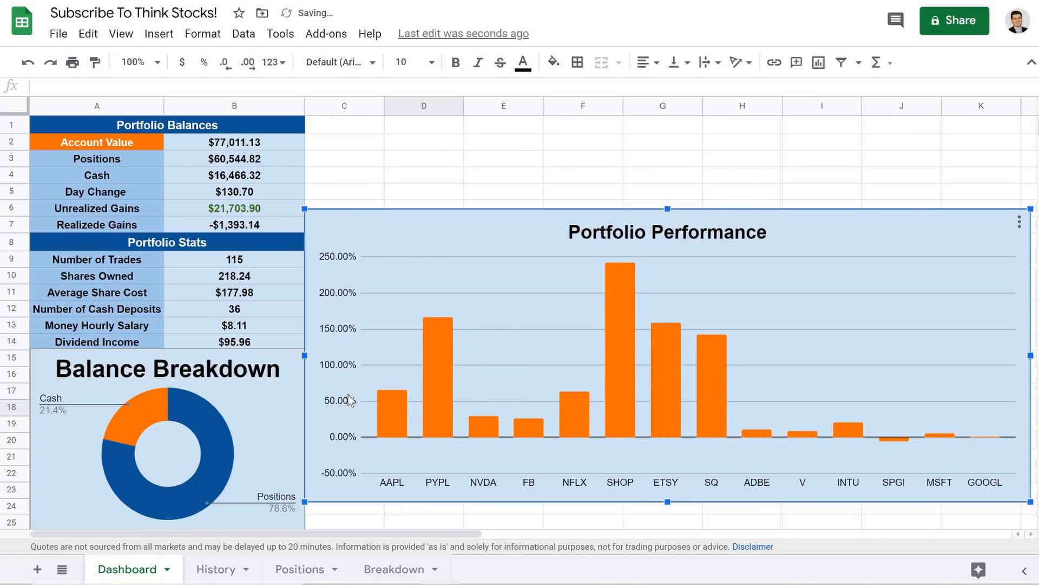
- Resize the Portfolio Performance chart vertically to span rows 15 to 25, level with the Balance Breakdown chart
scroll(580, 509, down, 1)
drag(668, 484, 665, 513)
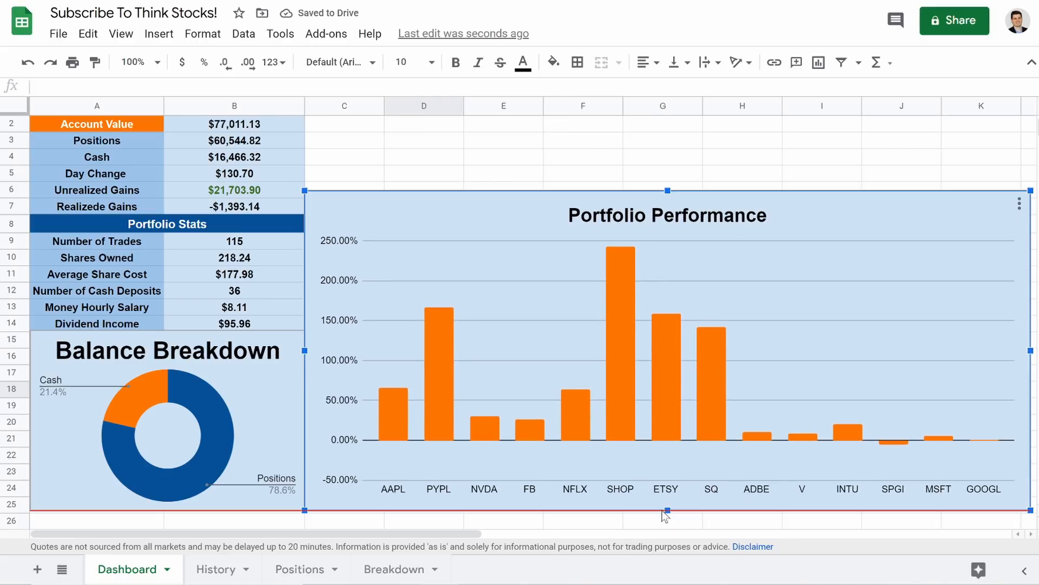
drag(668, 191, 667, 329)
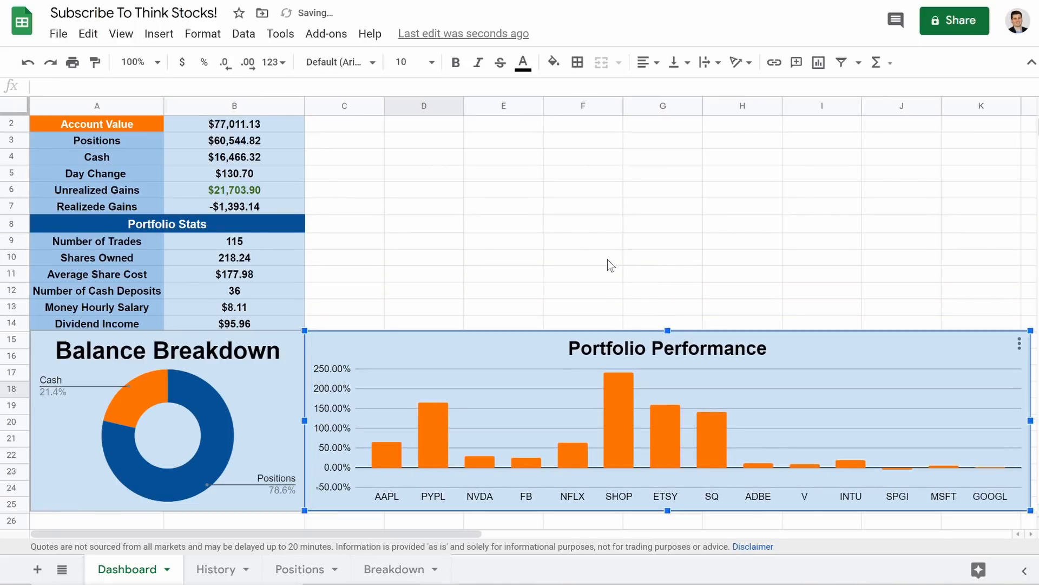
scroll(512, 263, up, 1)
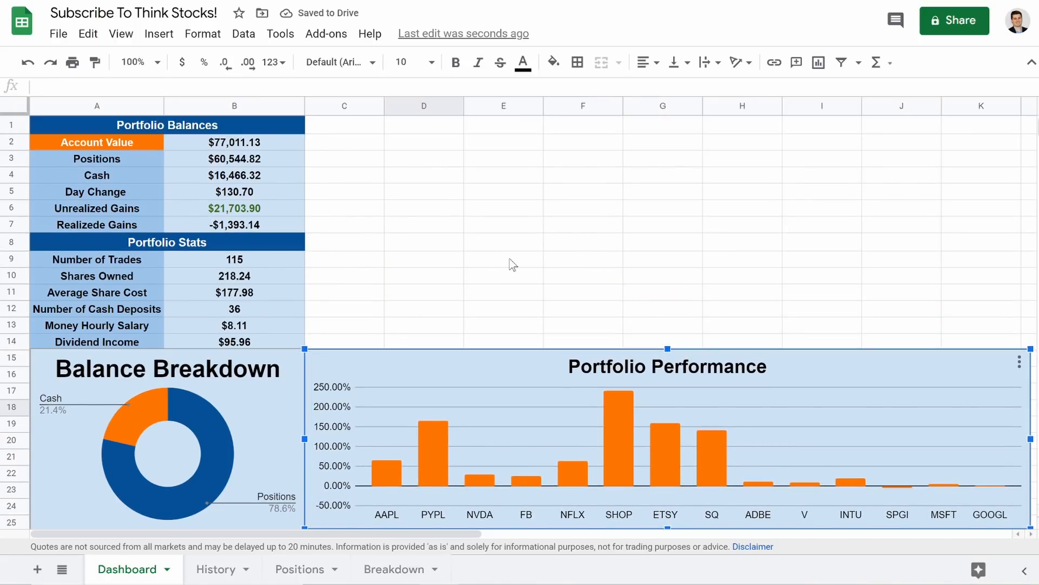
click(516, 226)
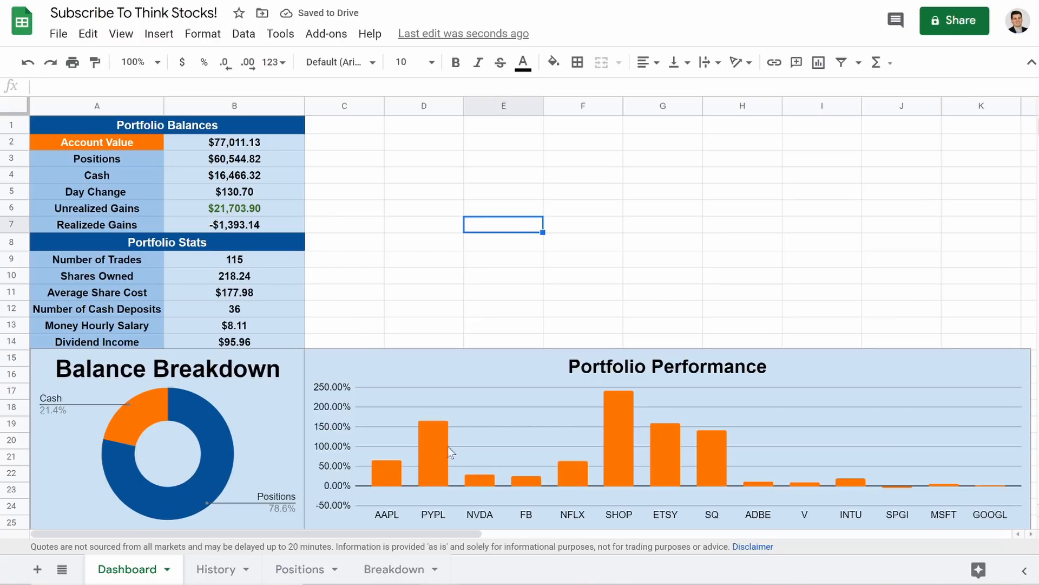
- Extend the top edge of the Portfolio Performance chart up to the top of row 12
click(671, 363)
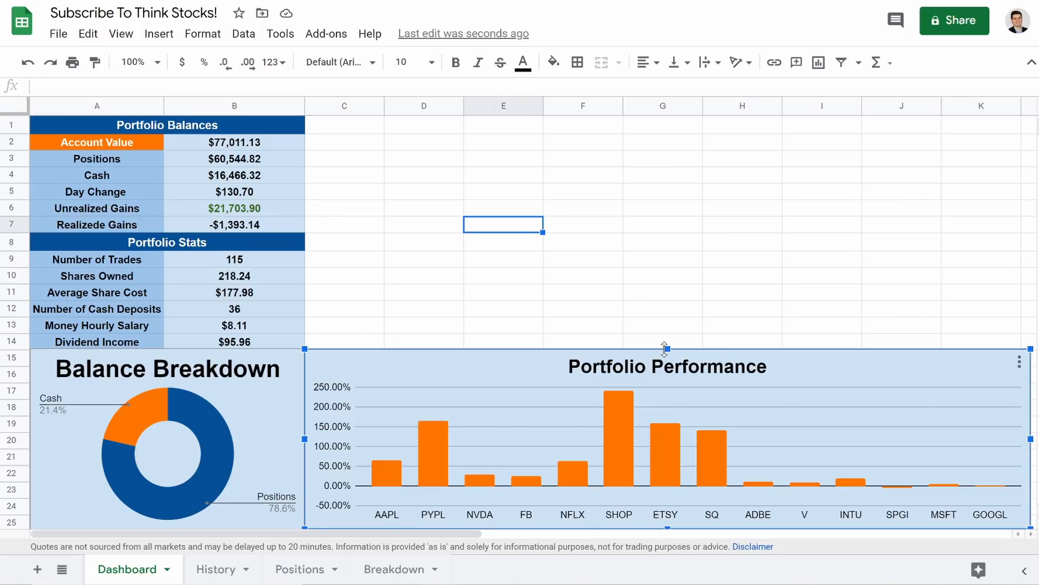
drag(665, 348, 667, 300)
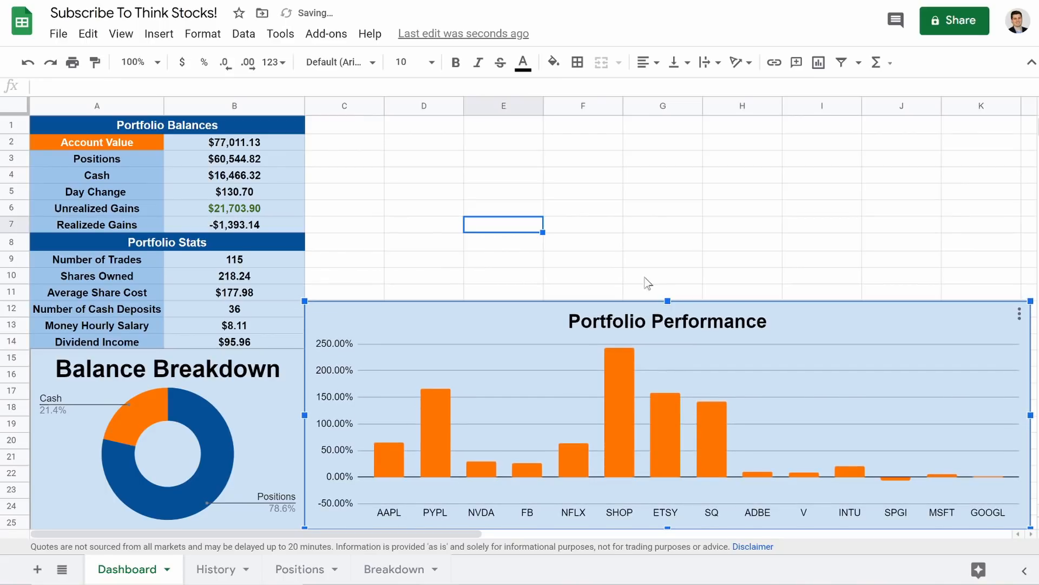
click(621, 225)
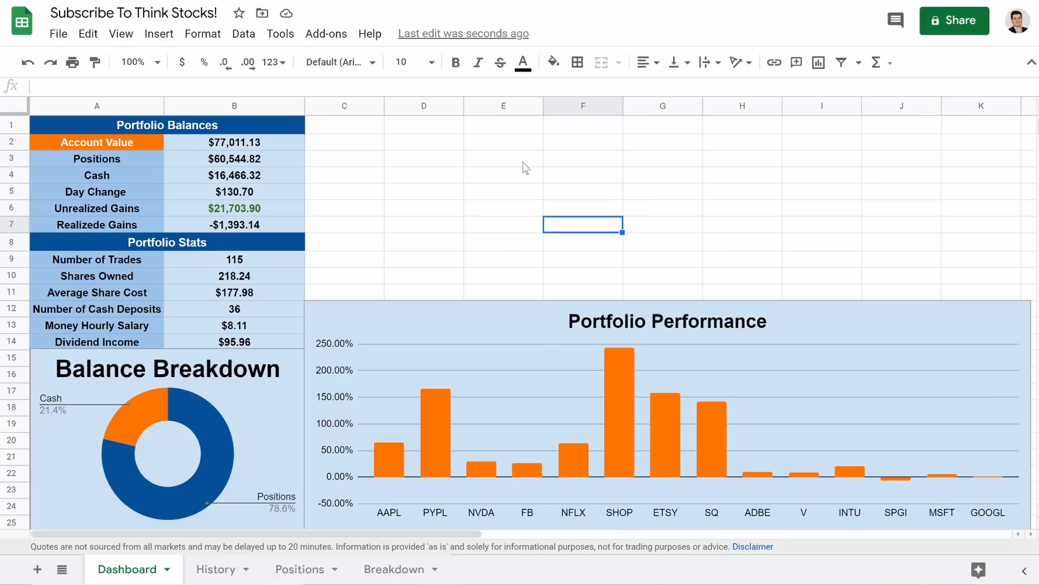
- Merge cells C1:E1 and cells F1:H1 into two header cells
drag(343, 131, 493, 52)
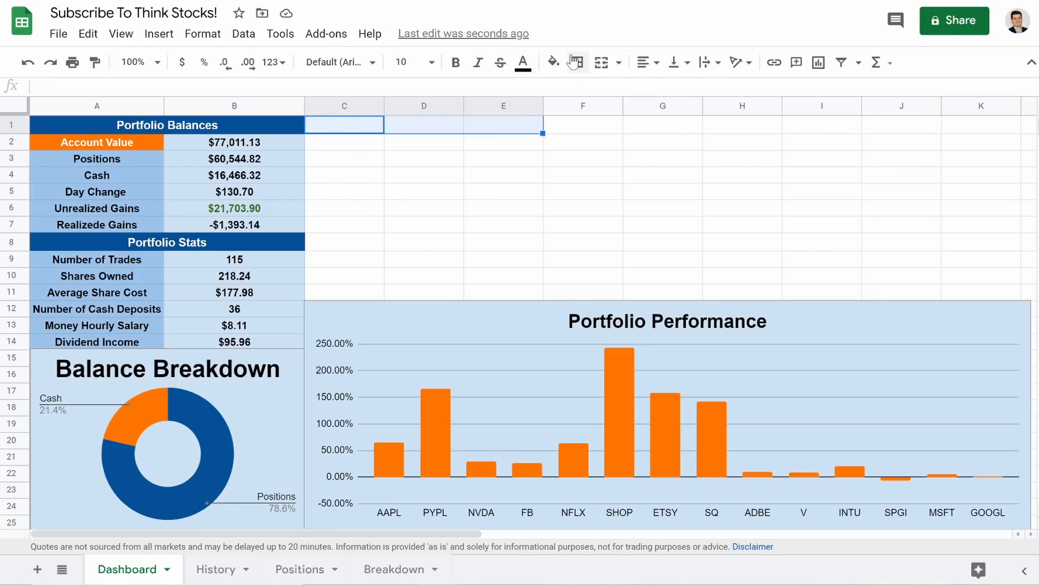
click(601, 63)
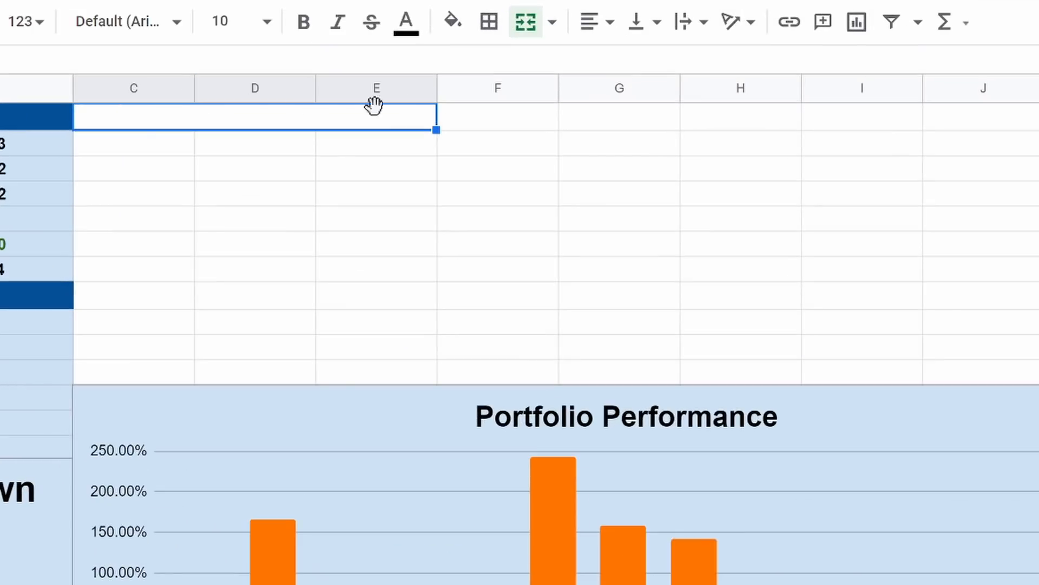
drag(562, 130, 725, 128)
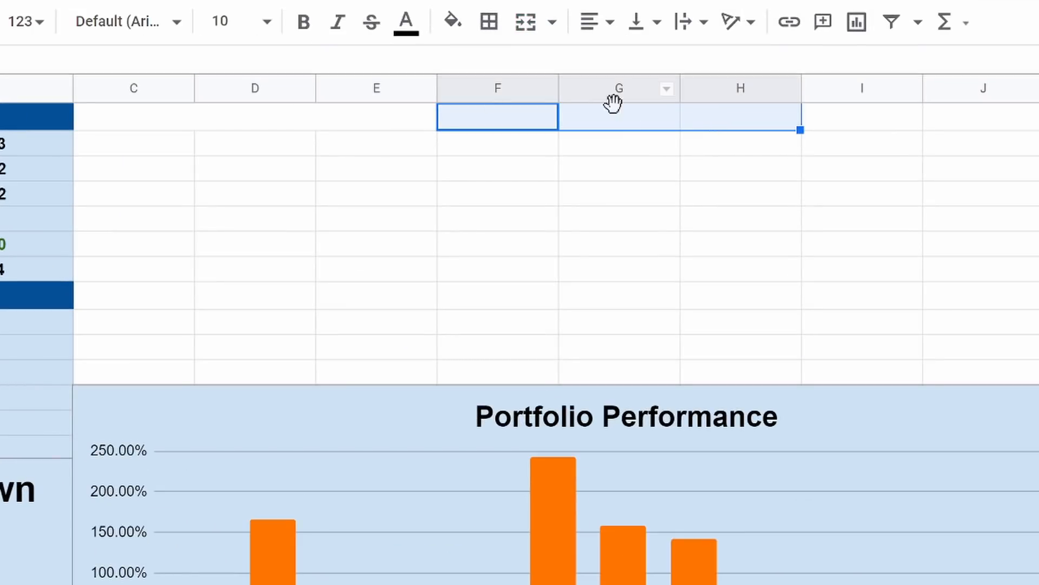
click(525, 22)
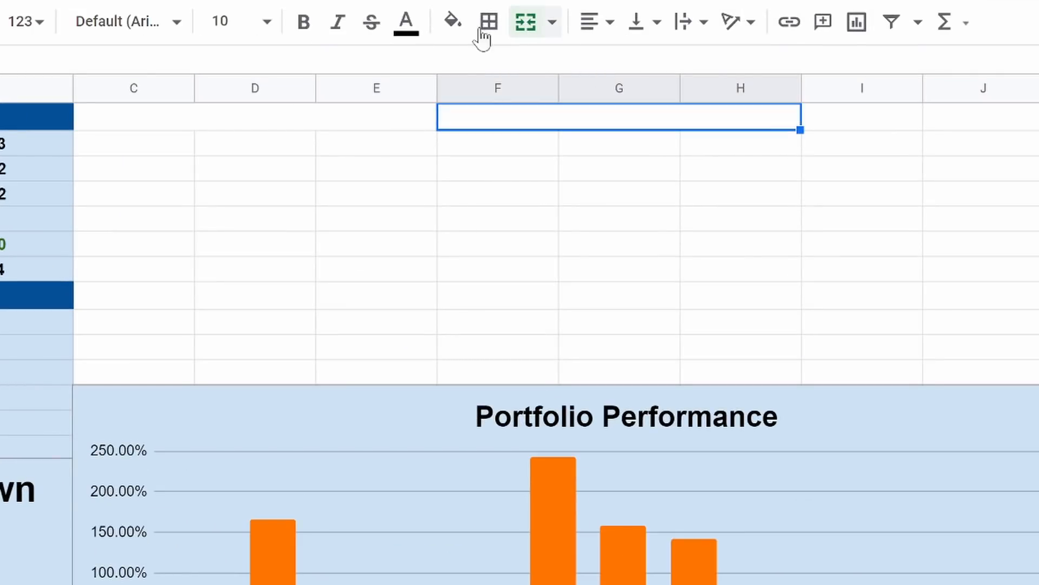
- Enter the heading "12 Month Trend" in the merged header cell F1:H1
click(293, 120)
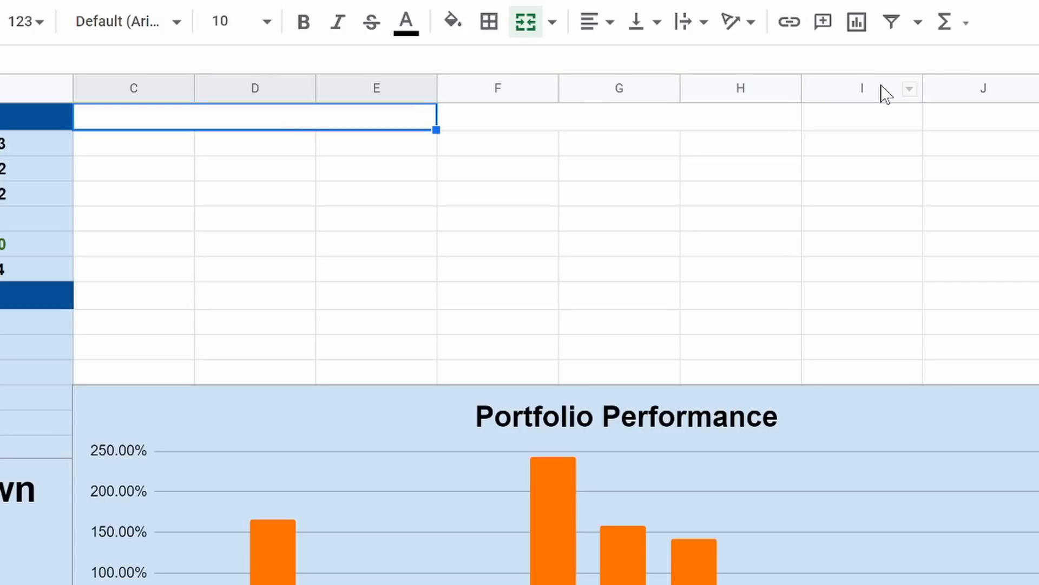
click(680, 129)
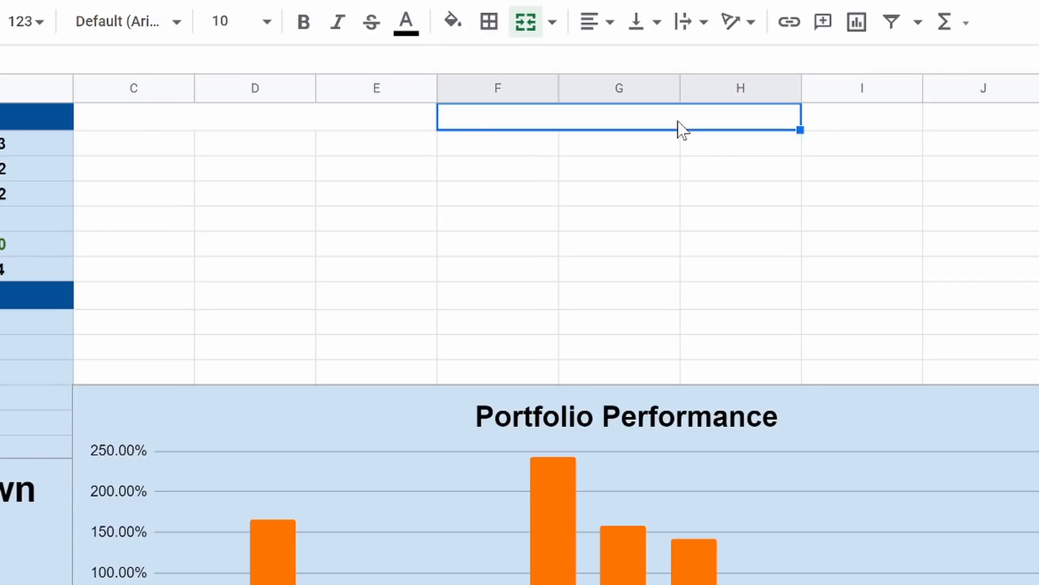
text(12 Mon)
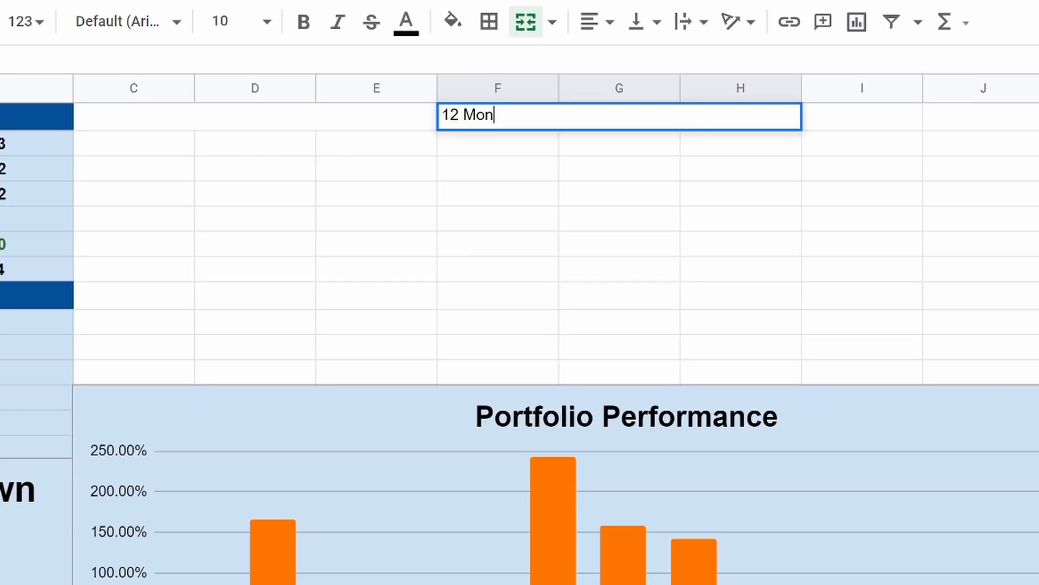
text(th Trend)
click(457, 297)
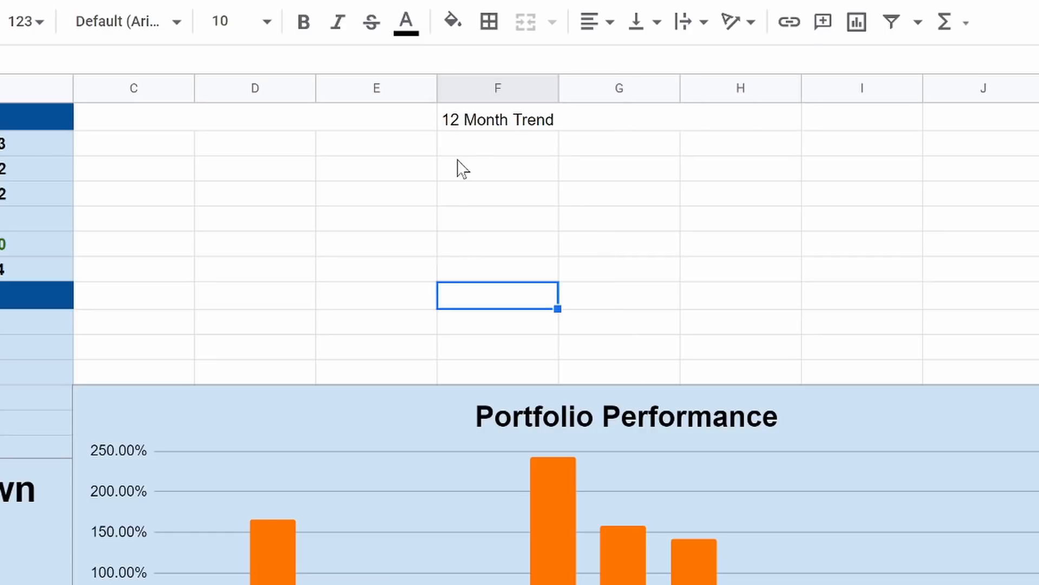
- Give the 12 Month Trend header the same dark blue fill as the other headers and white text
click(497, 120)
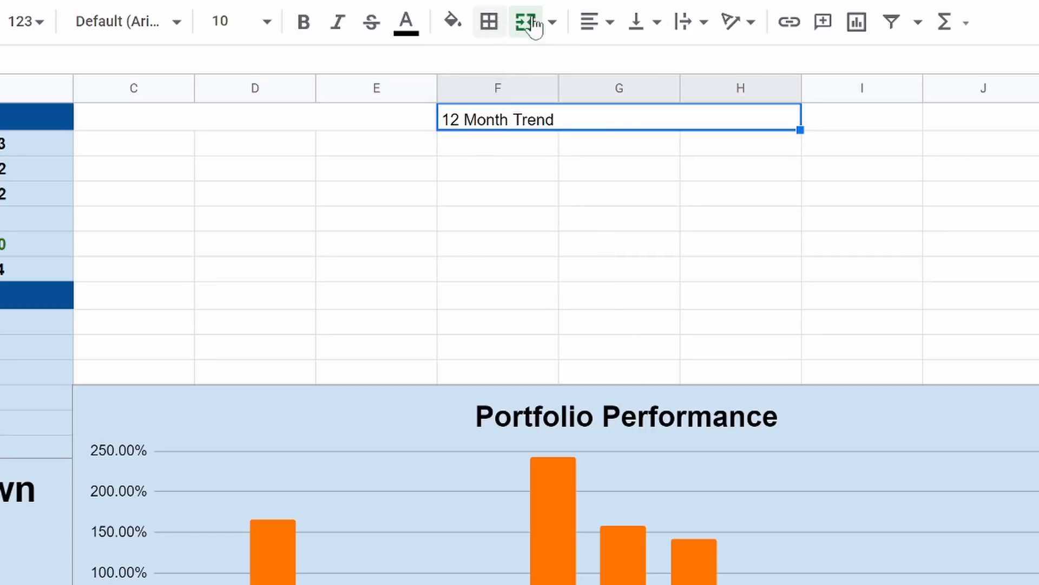
click(453, 22)
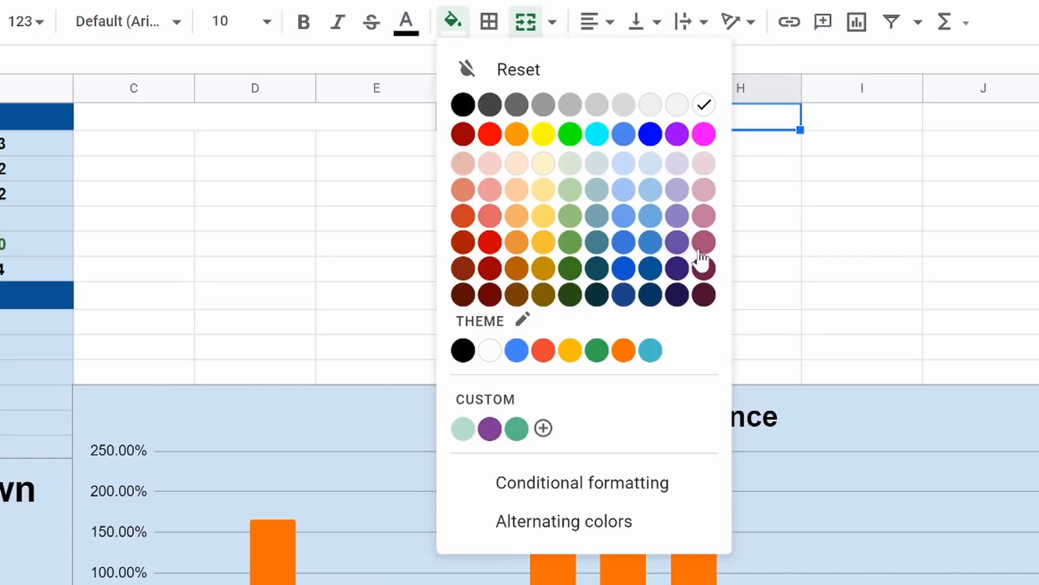
click(645, 282)
click(406, 23)
click(640, 105)
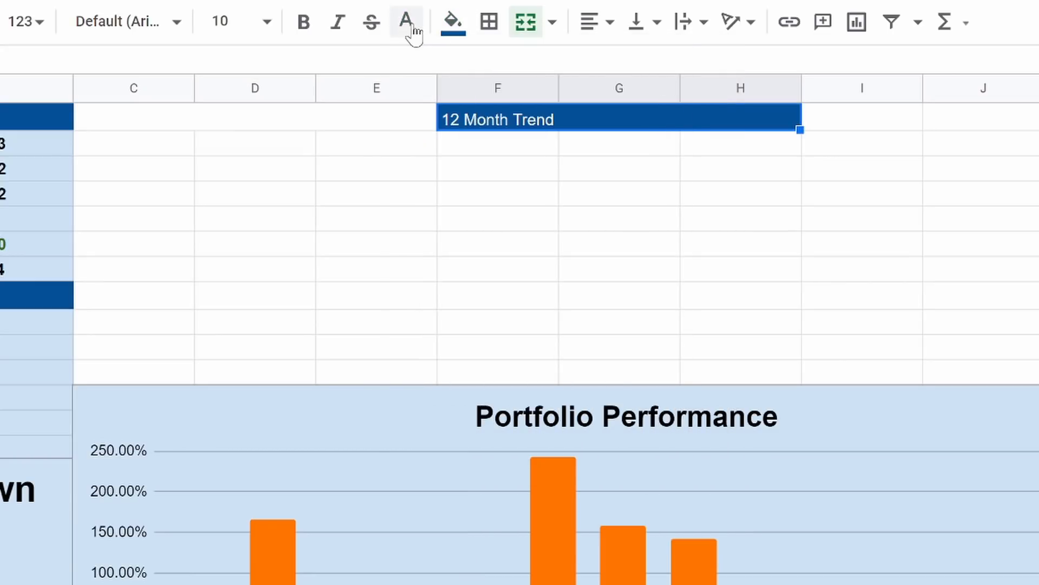
click(406, 23)
click(656, 105)
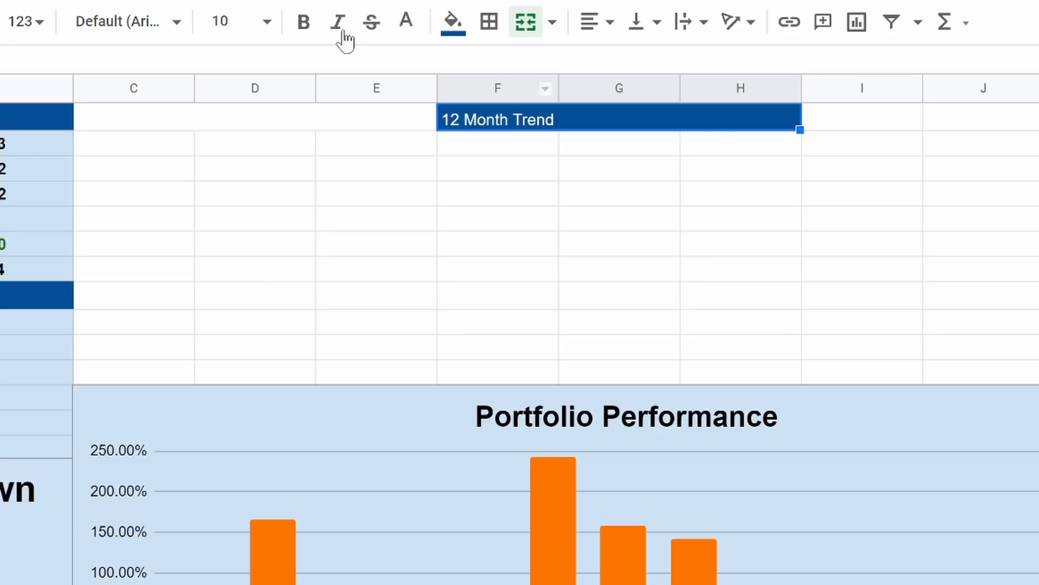
- Make the 12 Month Trend header bold with font size 11
click(304, 22)
click(227, 21)
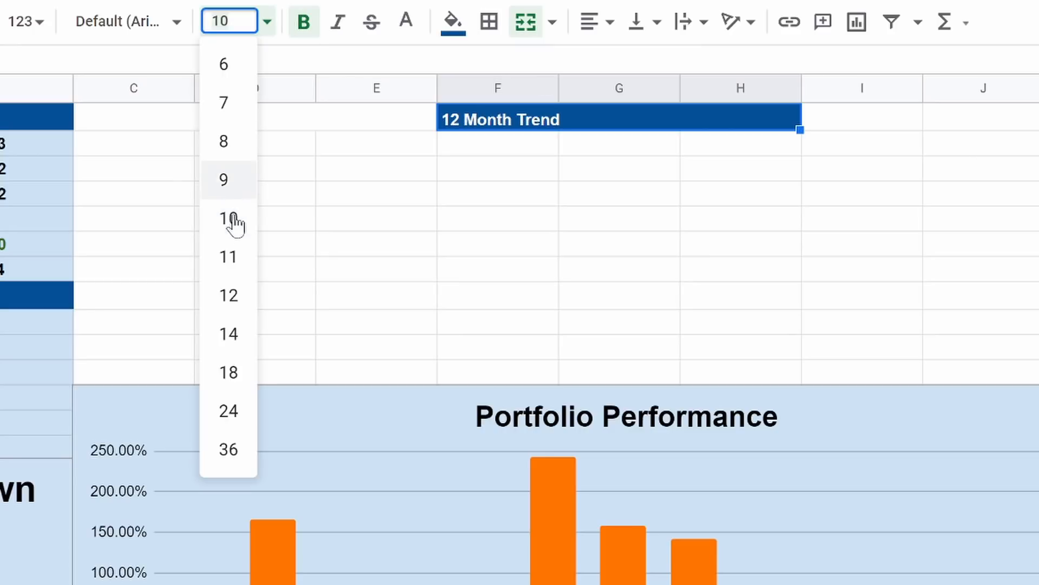
click(228, 257)
click(454, 219)
- Apply the dark blue header fill and white text color to the merged cell C1:E1
click(336, 119)
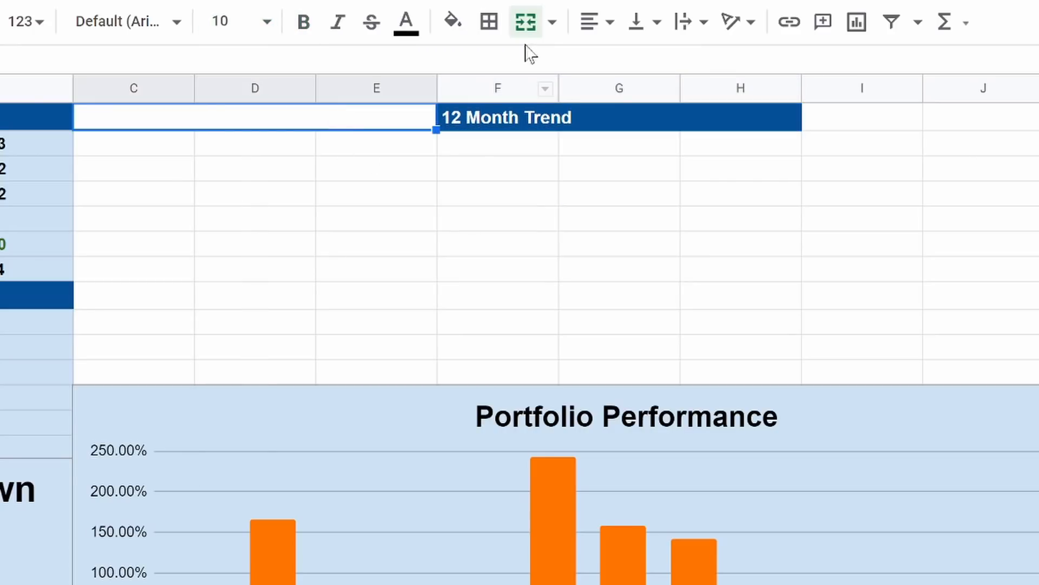
click(454, 22)
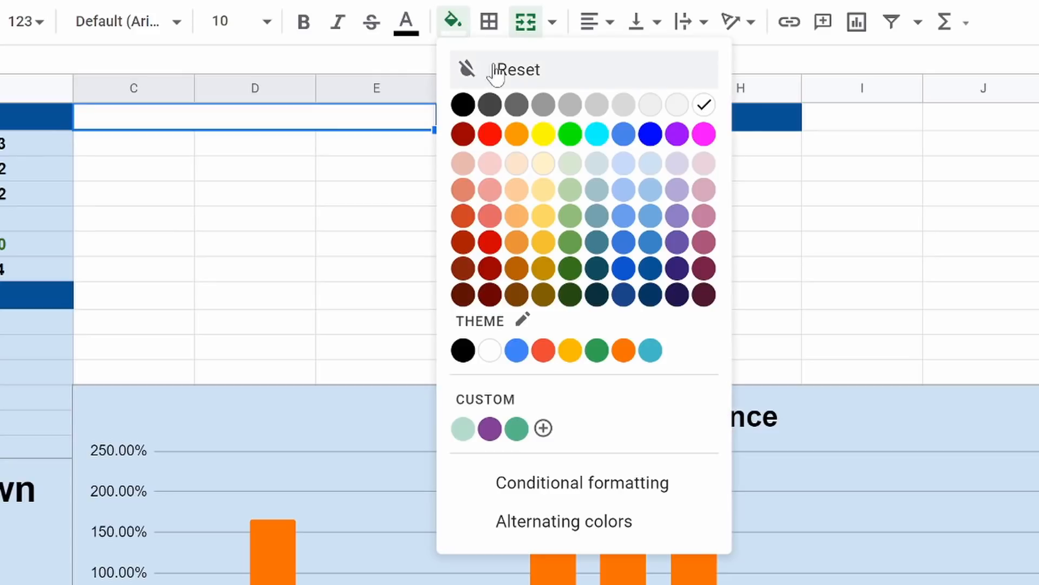
click(650, 268)
click(409, 24)
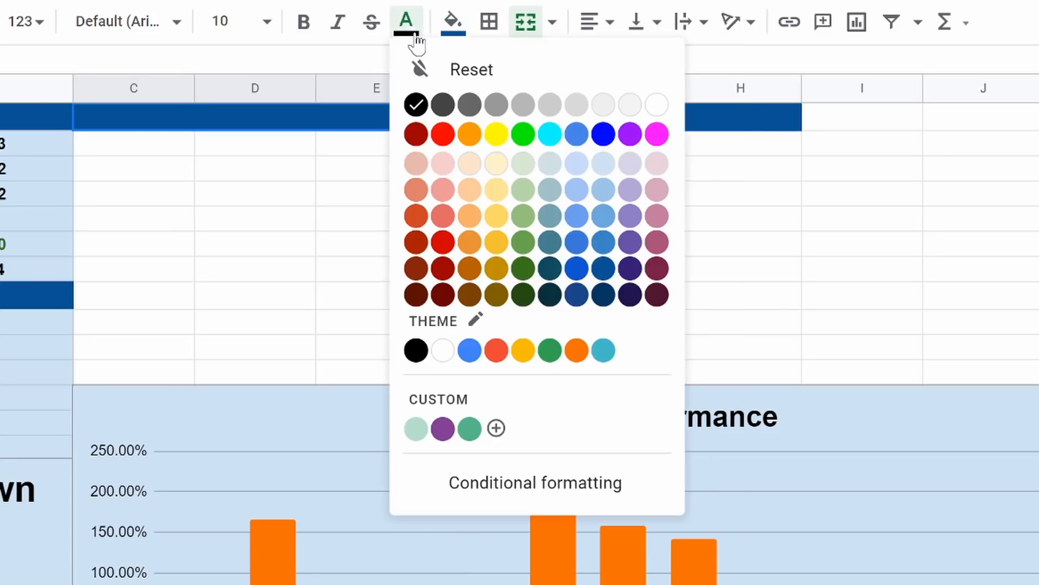
click(656, 105)
- Right-align the merged cell C1:E1 and format it bold at font size 11
click(609, 24)
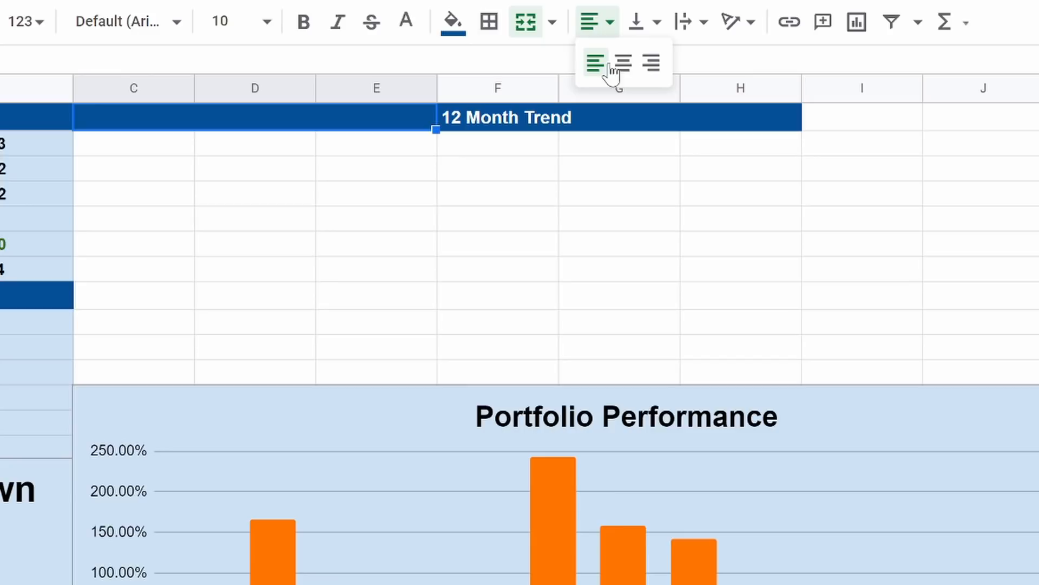
click(652, 64)
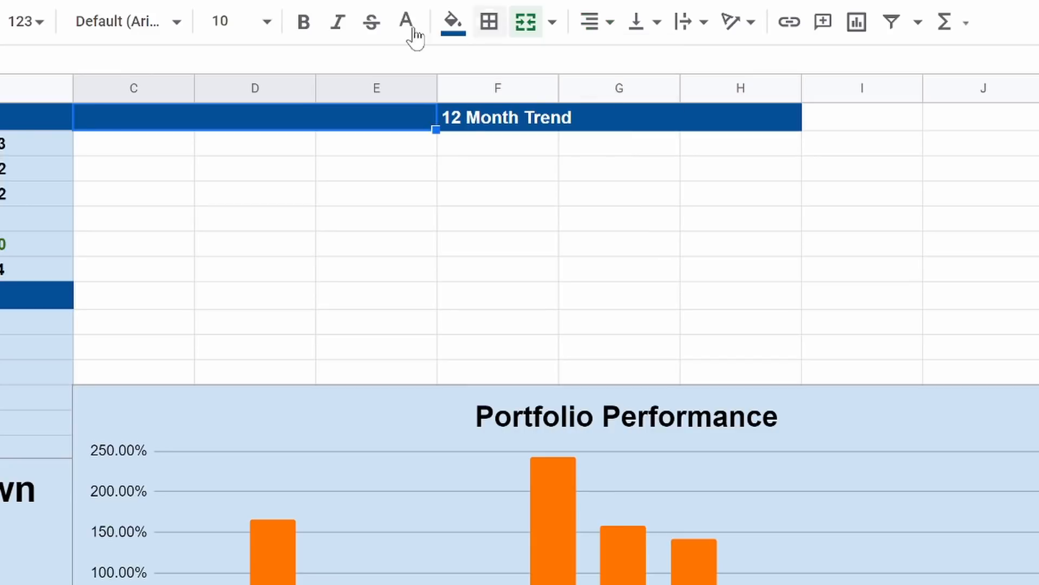
click(267, 22)
click(239, 257)
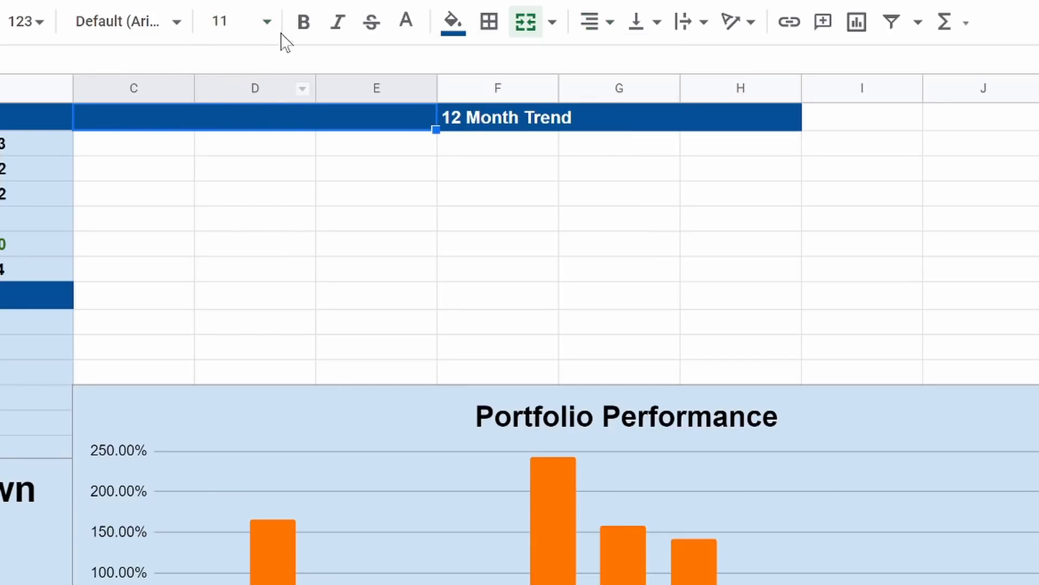
click(303, 24)
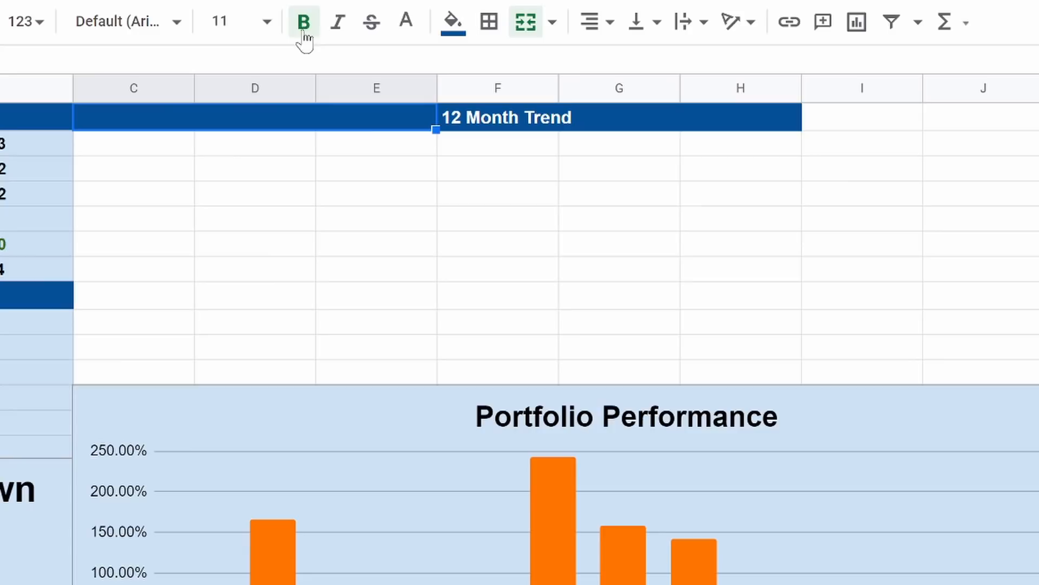
click(434, 196)
- Enter the label "Stock Quote" in cell I1
click(860, 121)
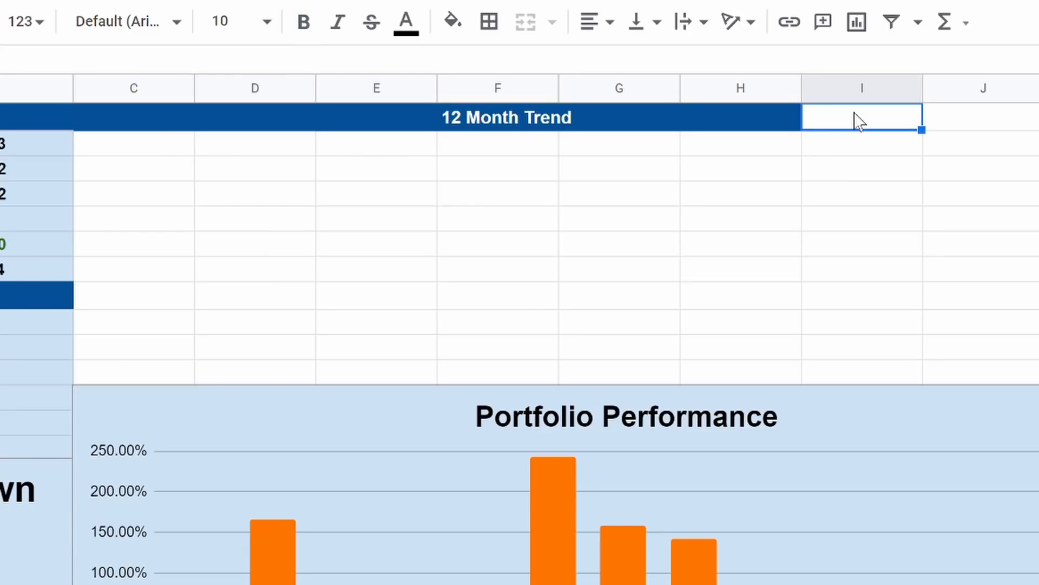
text(Stock)
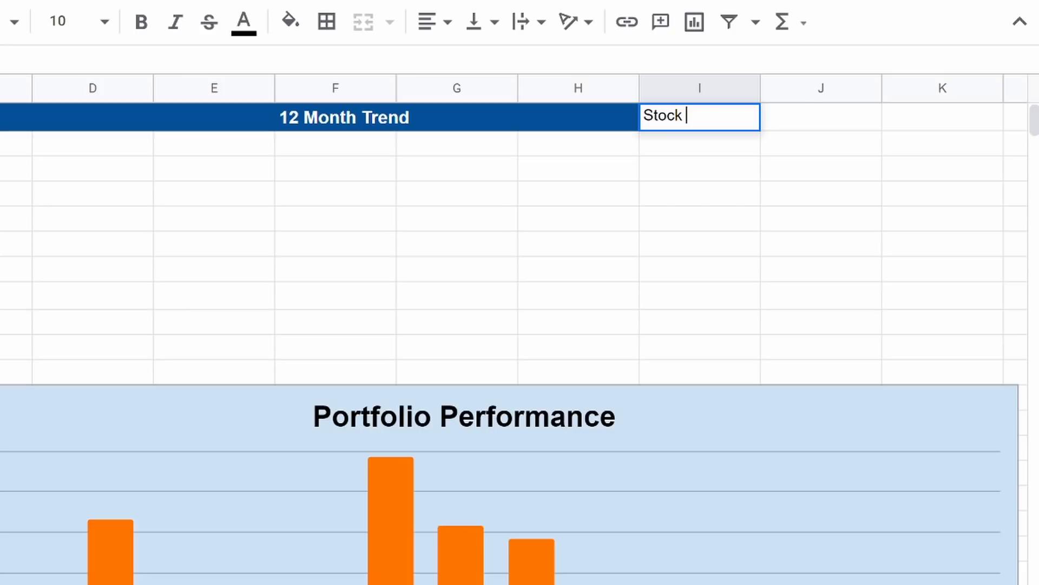
text( Quote)
key(Tab)
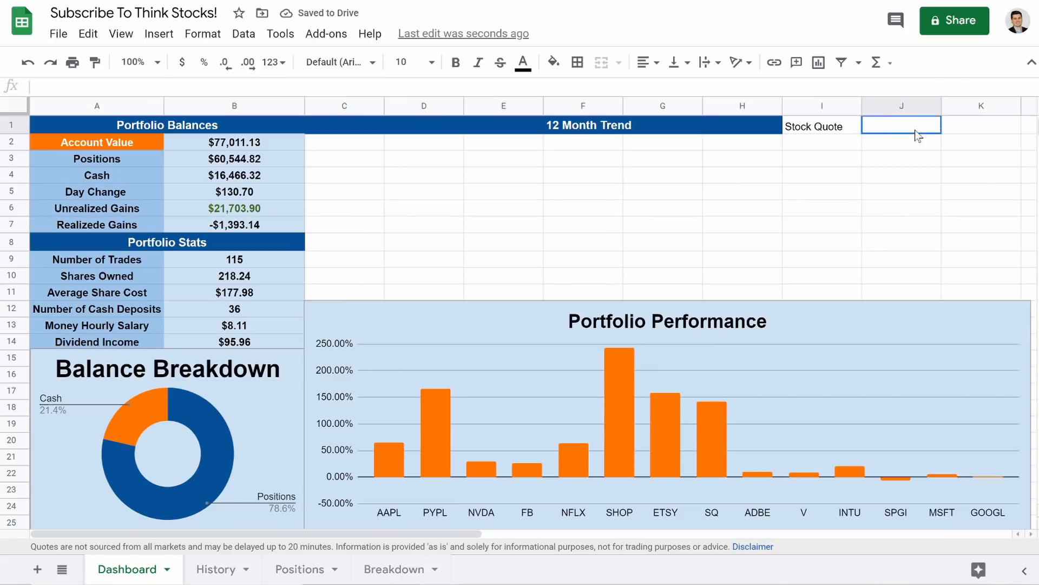
- Open data validation for cell J1 with the "List from a range" criteria
right_click(843, 132)
scroll(948, 346, down, 2)
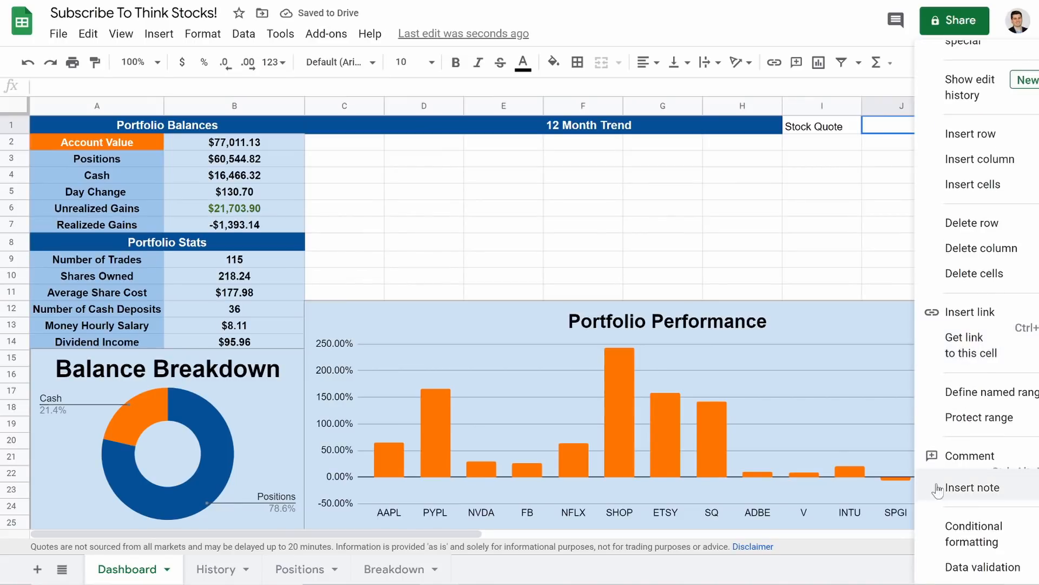
click(960, 567)
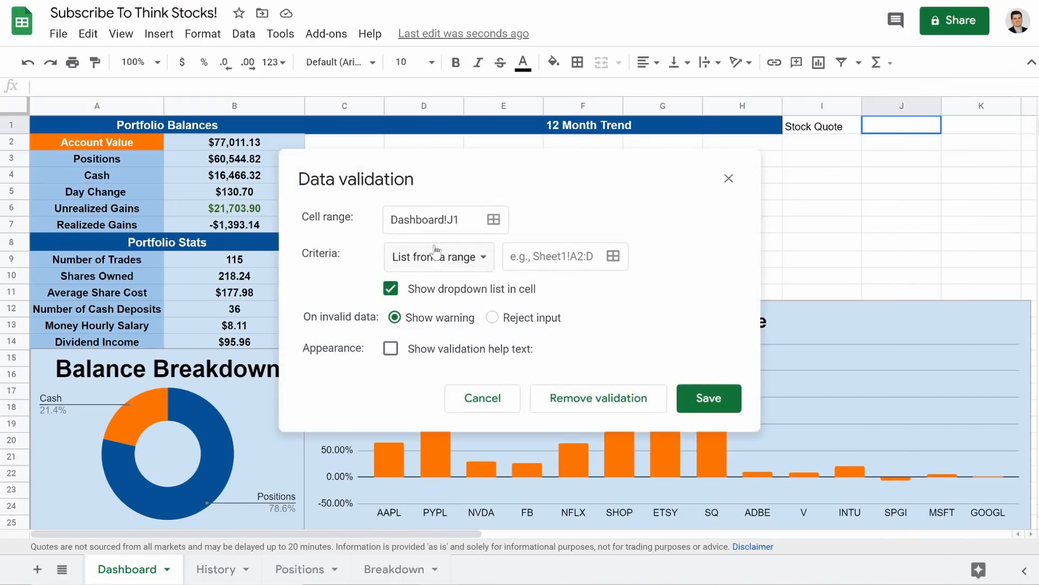
click(458, 259)
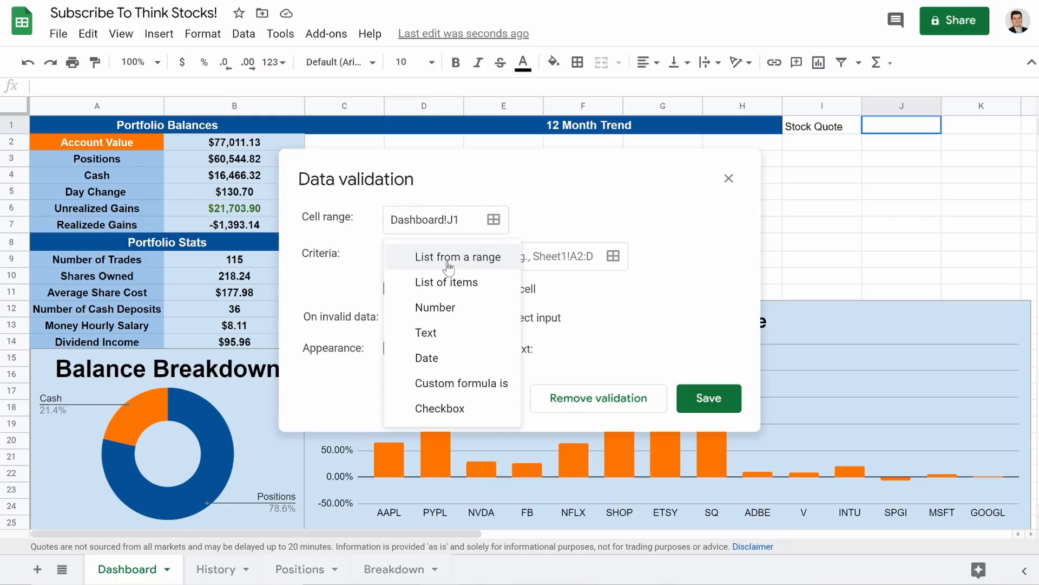
click(457, 259)
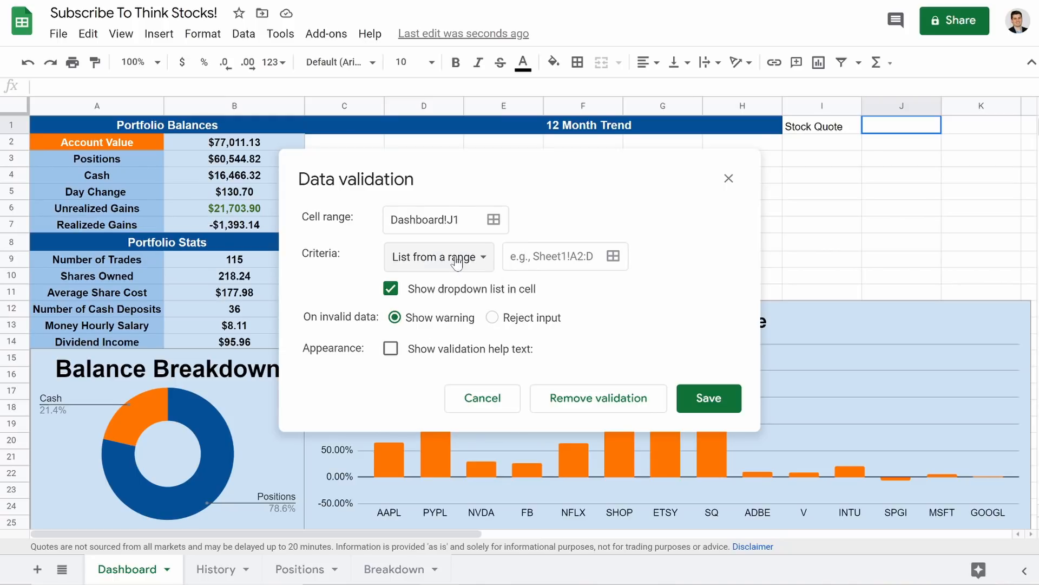
- Use the tickers in Positions!A3:A100 as the validation list's source range and save the rule
click(613, 257)
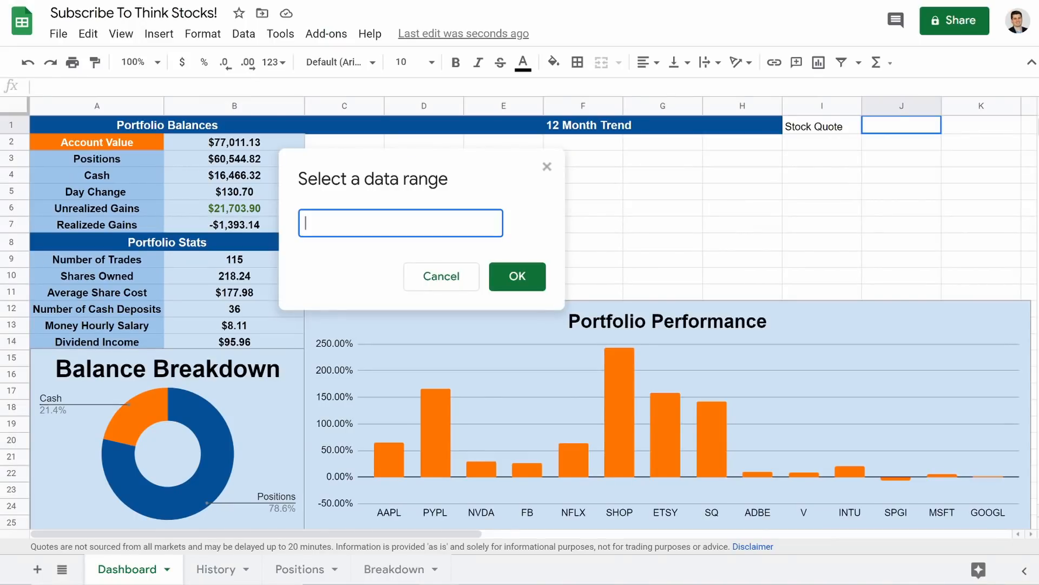
click(295, 569)
scroll(96, 333, up, 20)
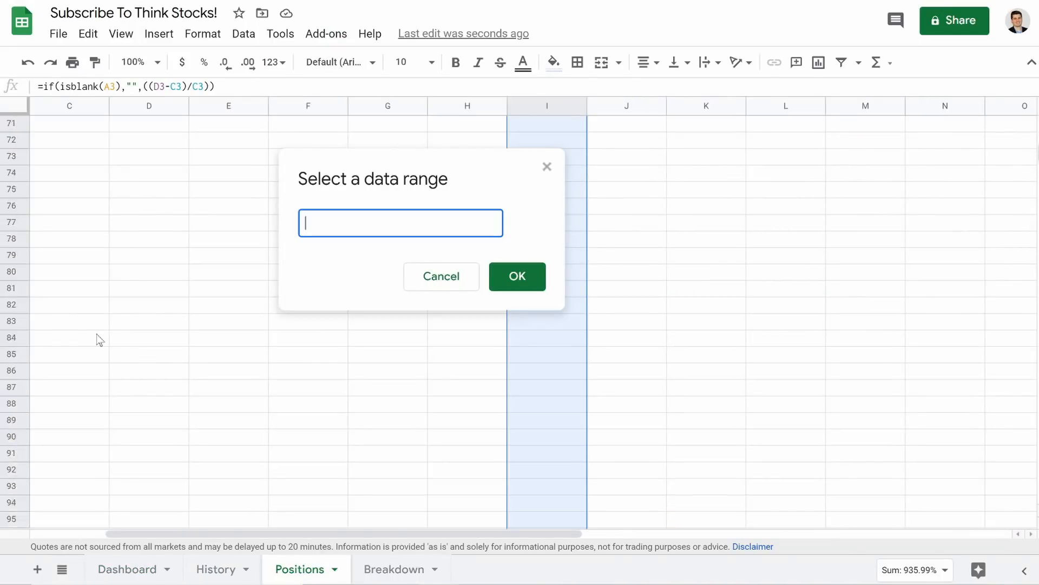
scroll(116, 282, left, 3)
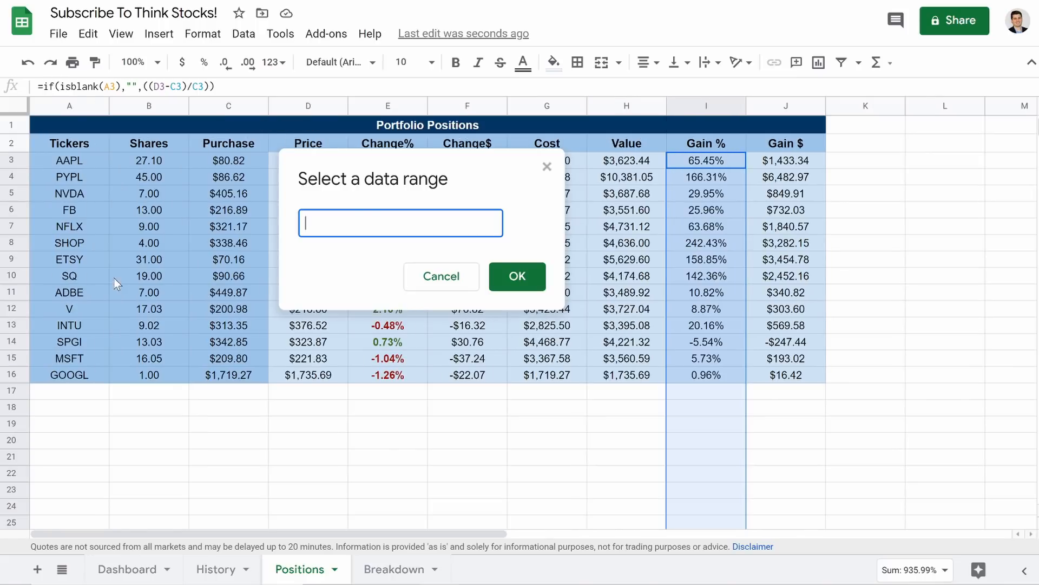
drag(59, 164, 65, 343)
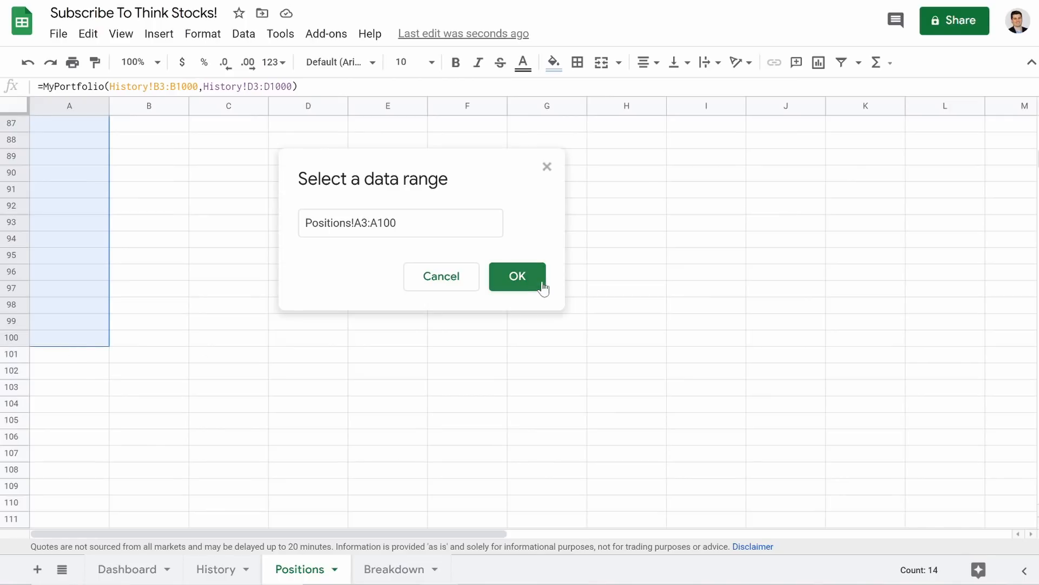
click(524, 286)
click(707, 398)
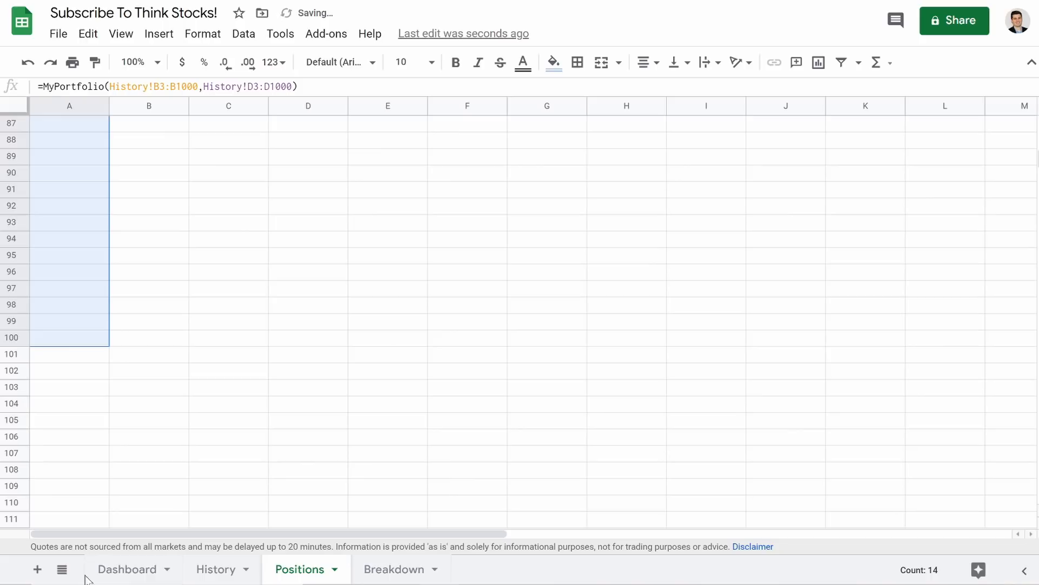
- Return to the Dashboard sheet and choose AAPL from the ticker dropdown in cell J1
click(138, 571)
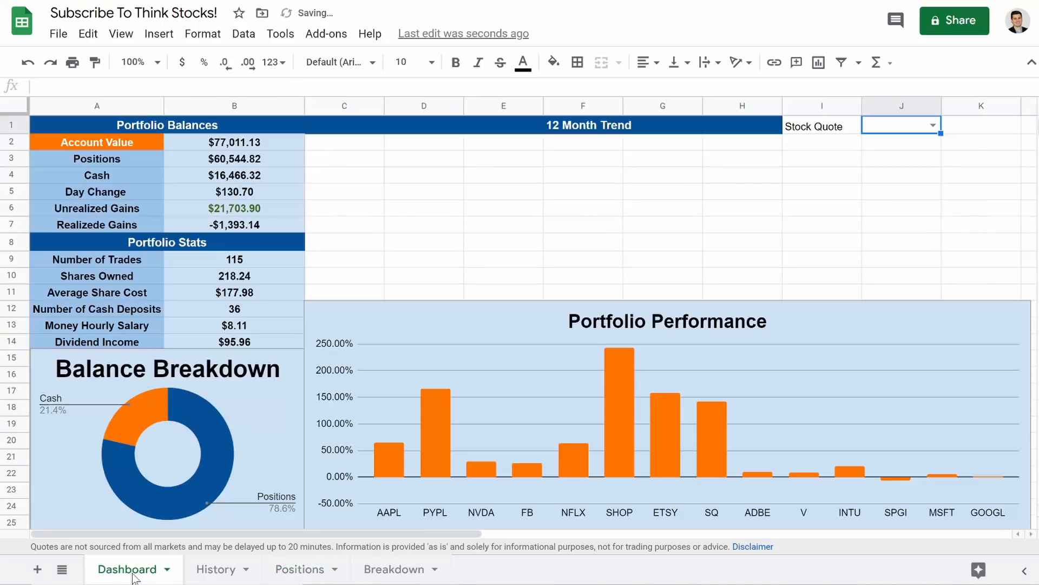
click(933, 126)
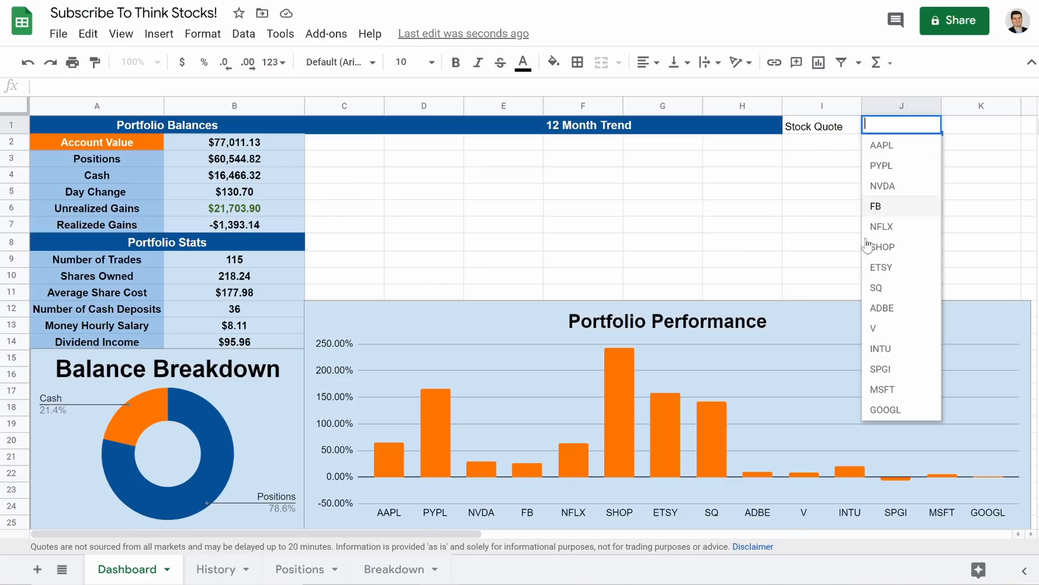
click(881, 145)
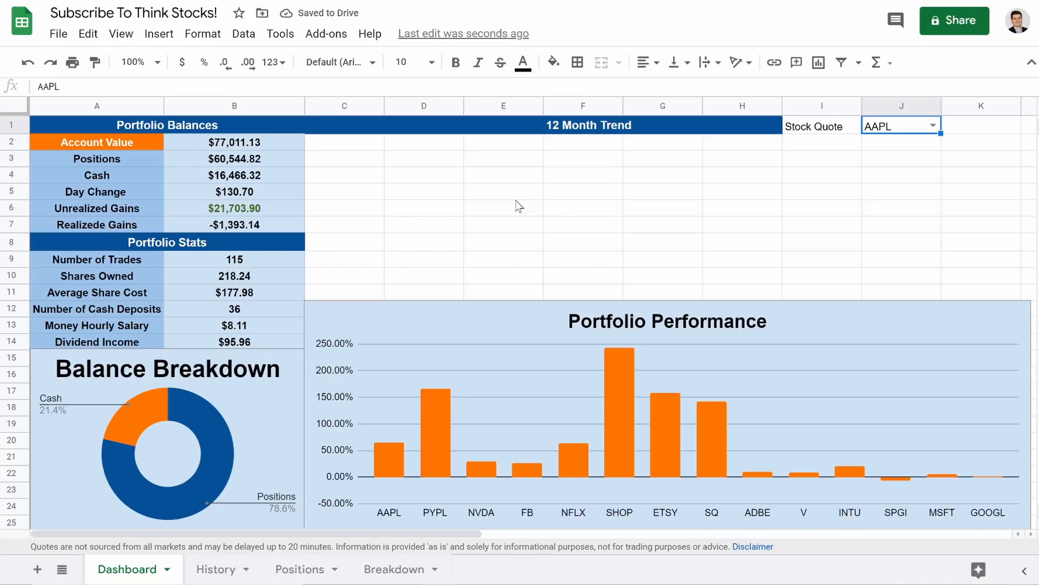
- Enter =googlefinance(J1,"Name") in merged cell C1 so the selected ticker's company name precedes the 12 Month Trend heading
click(499, 132)
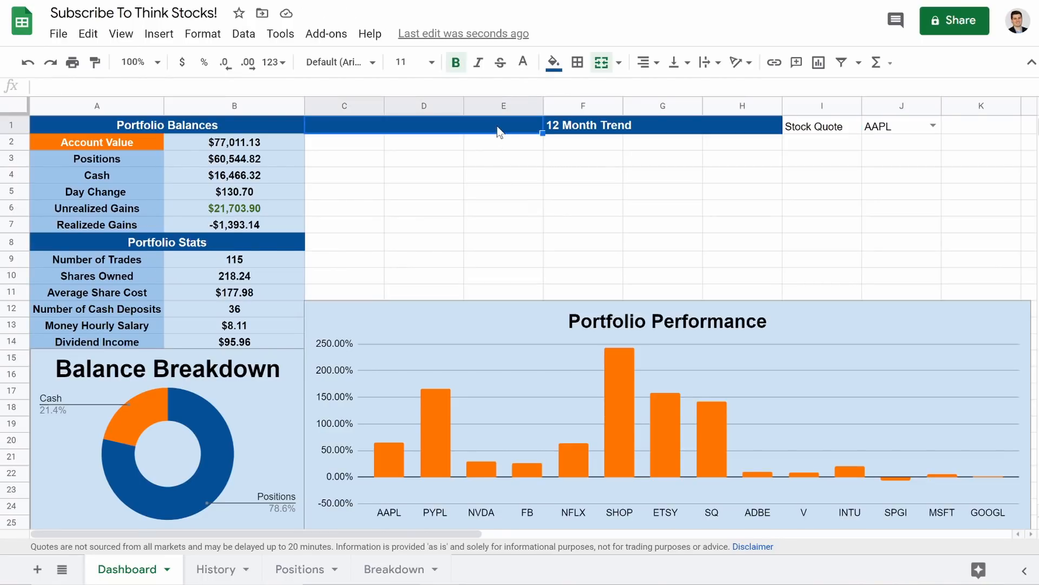
text(=googlefina)
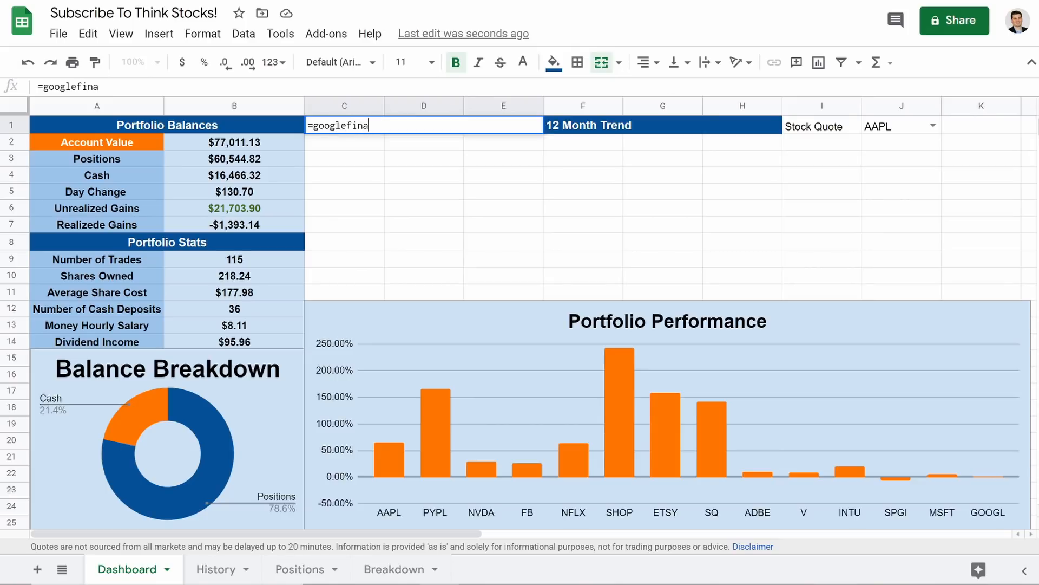
text(ncc)
text(()
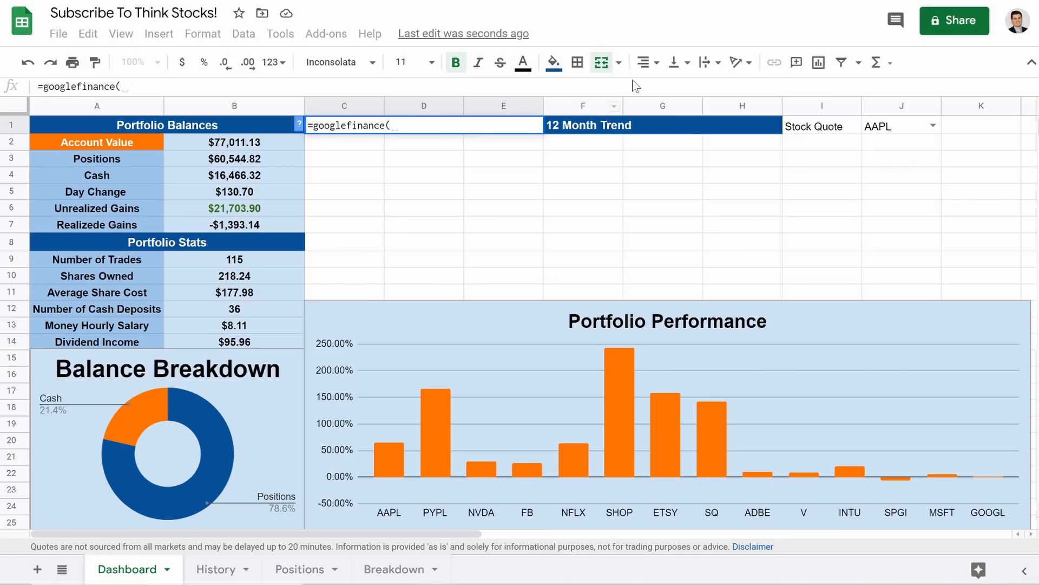
click(884, 124)
text(,")
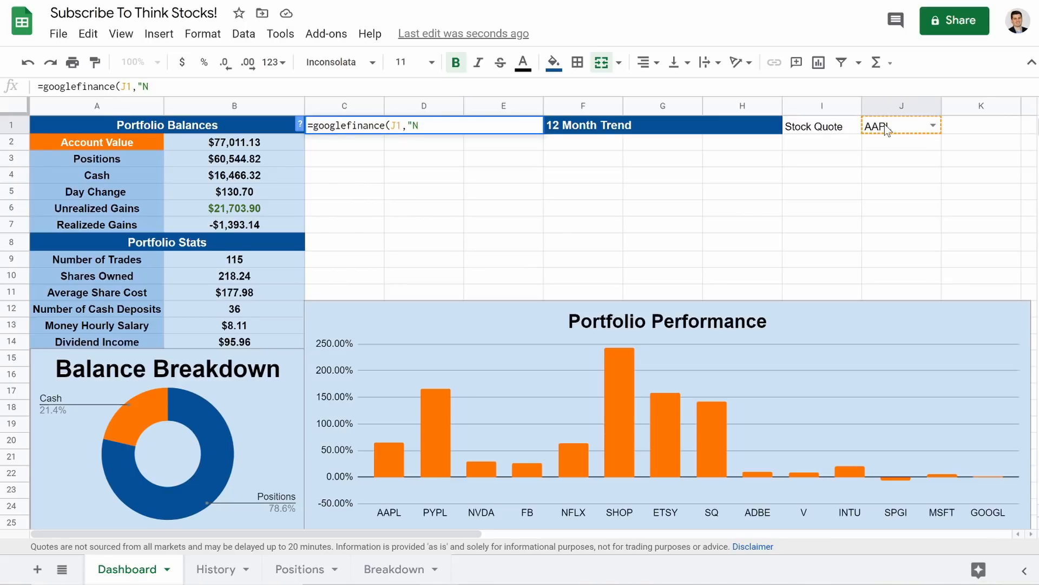
text(Name"))
key(Return)
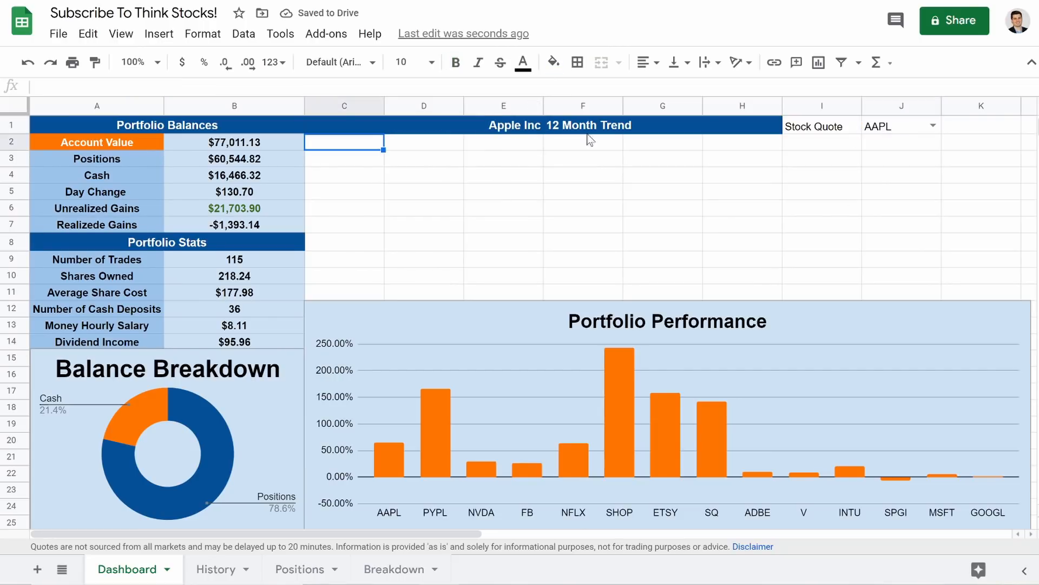
- Format the Stock Quote label in I1 with a dark blue fill and bold, white, size 11 text
click(815, 130)
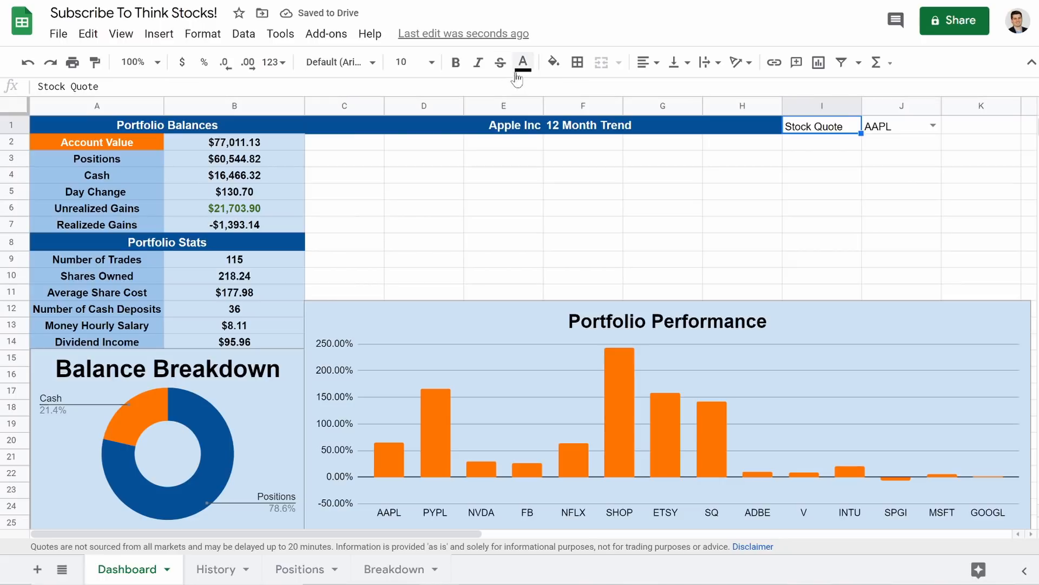
click(576, 62)
click(553, 62)
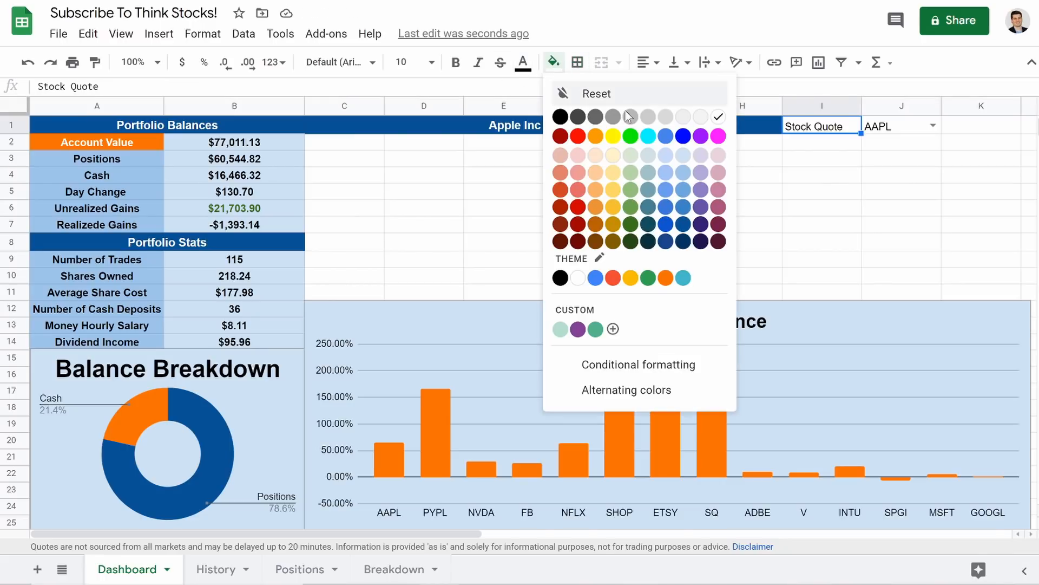
click(694, 231)
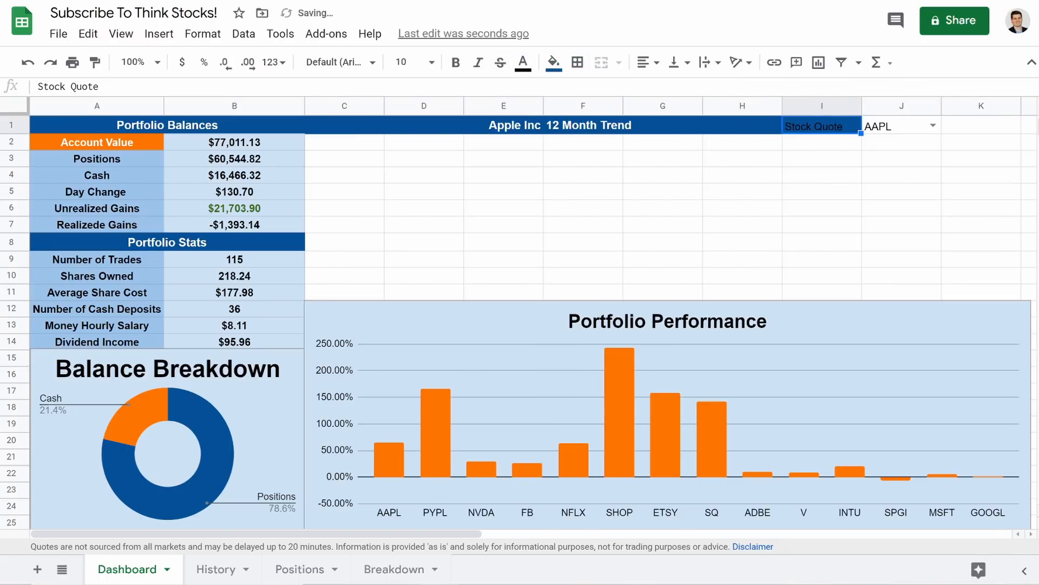
click(455, 62)
click(417, 62)
click(407, 216)
click(522, 62)
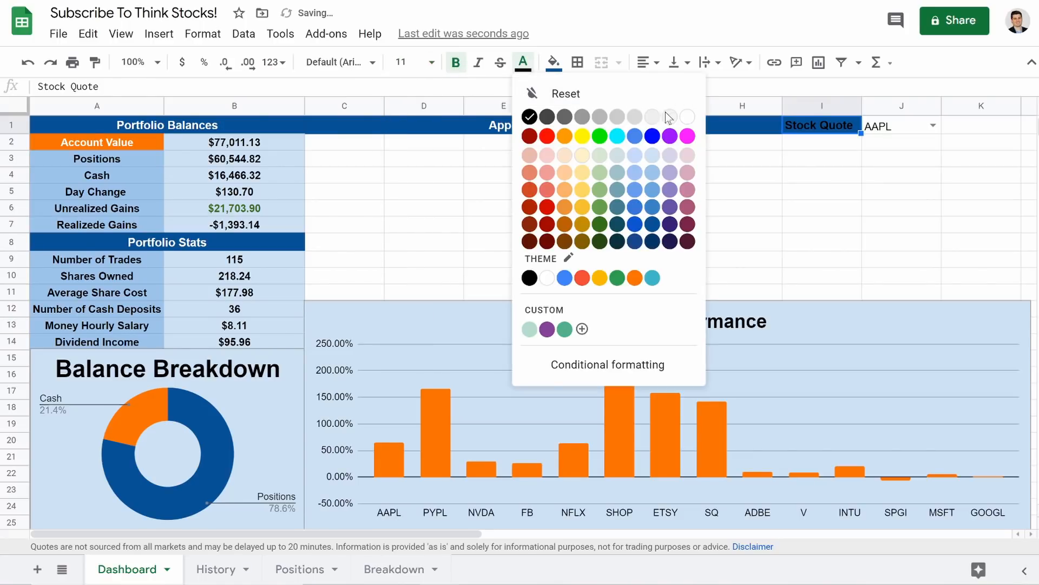
click(688, 117)
- Give the ticker dropdown cell J1 an orange fill and white text
click(902, 131)
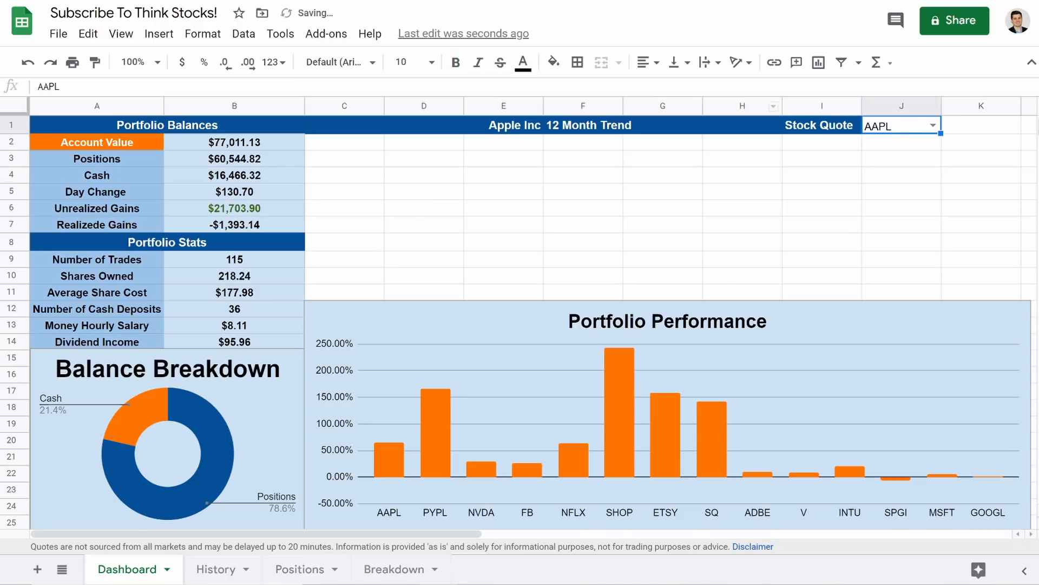
click(553, 61)
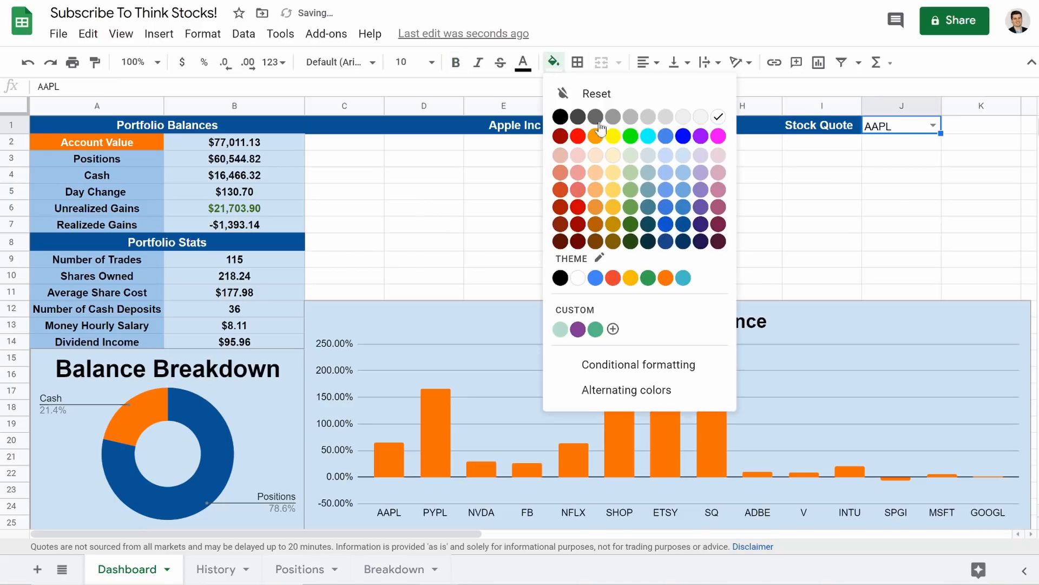
click(662, 279)
click(523, 70)
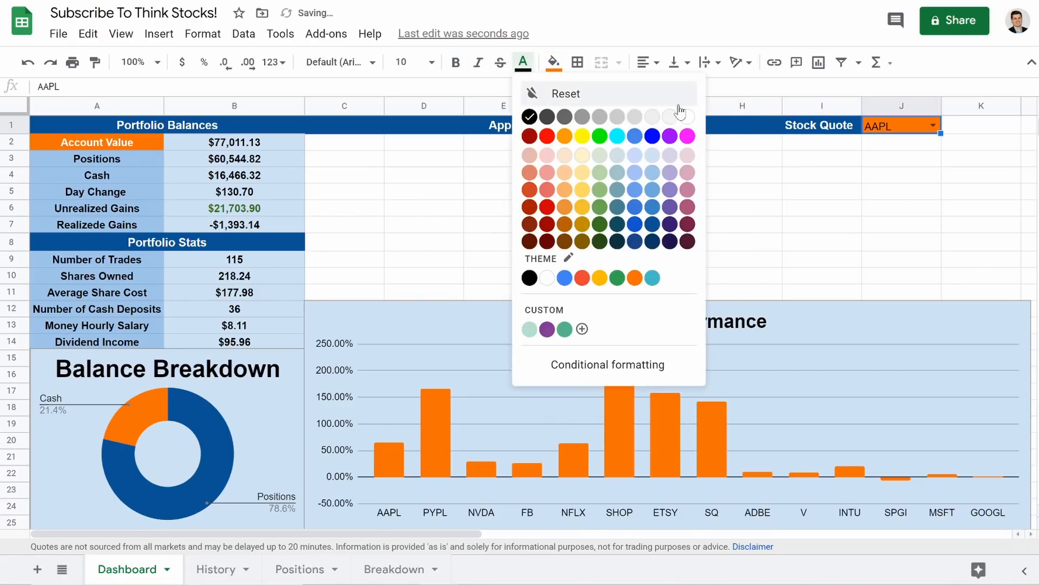
click(690, 108)
click(689, 109)
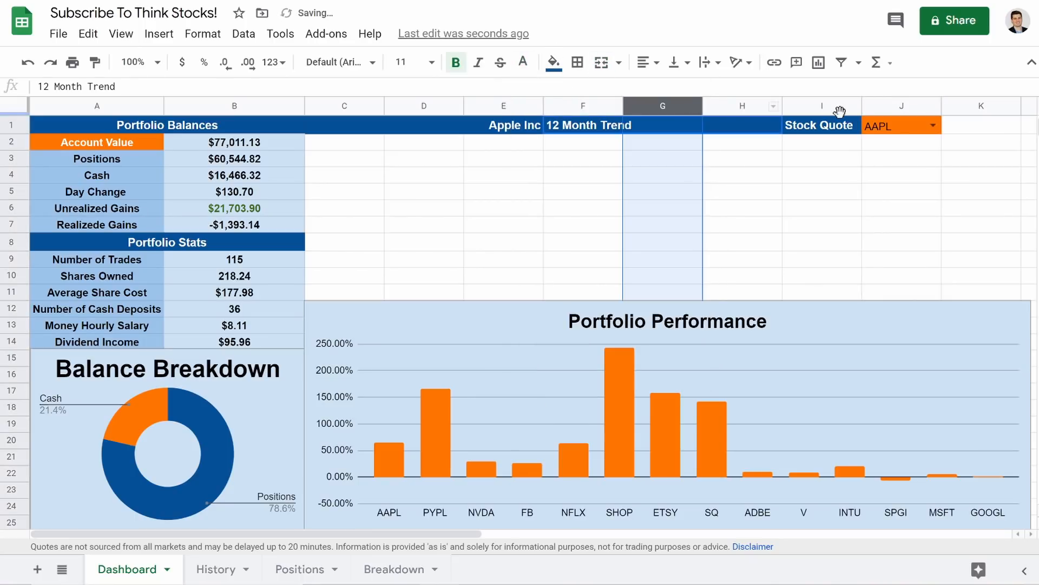
click(873, 129)
click(523, 70)
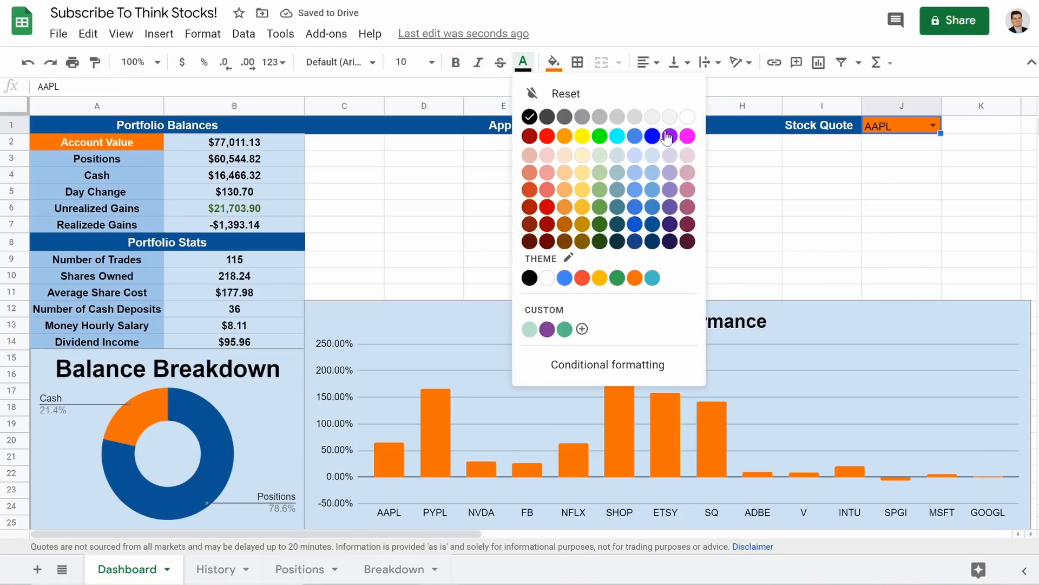
click(689, 110)
- Make the ticker text in J1 bold, size 11 and horizontally centered
click(452, 71)
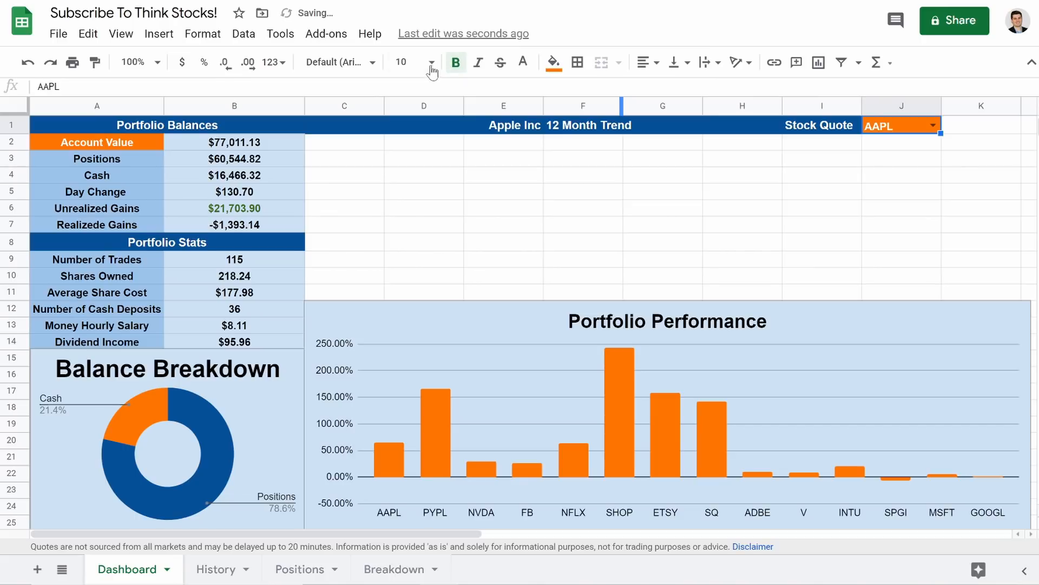
click(428, 62)
click(414, 220)
click(648, 62)
click(666, 90)
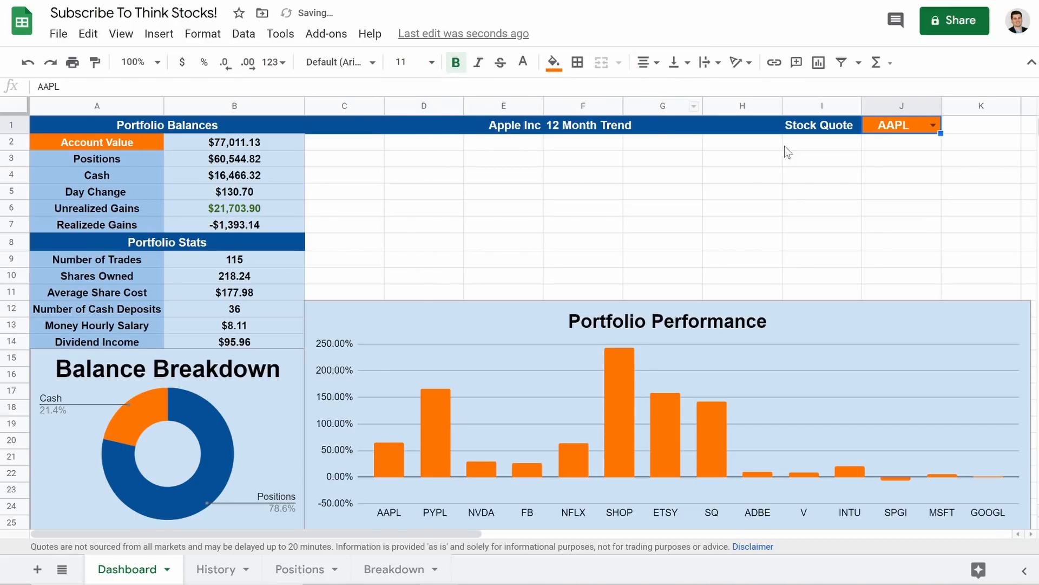
- Merge the range C2:H11 under the 12 Month Trend header and fill it with light blue
click(746, 187)
drag(347, 148, 721, 296)
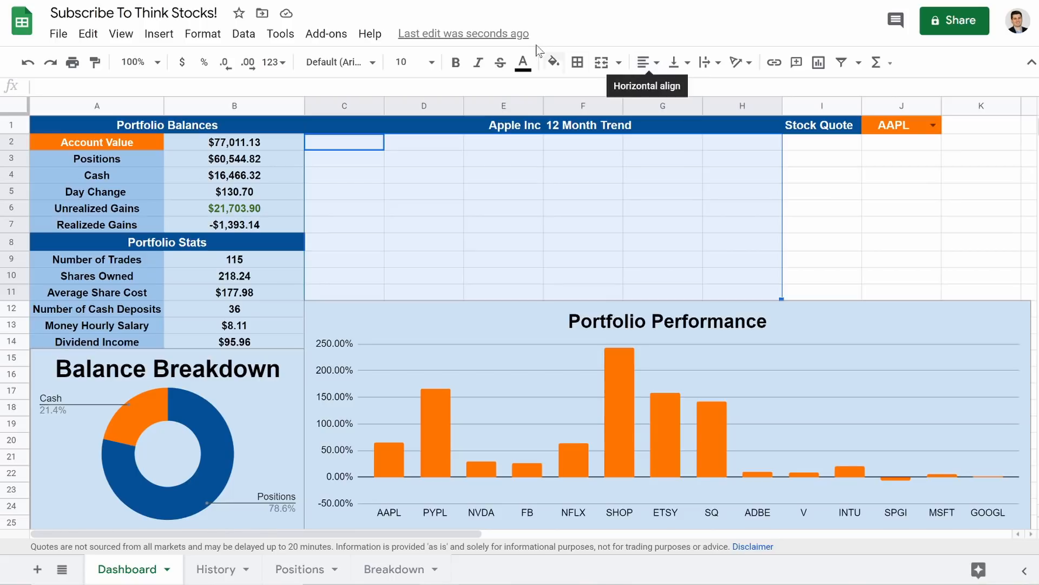
click(600, 62)
click(552, 63)
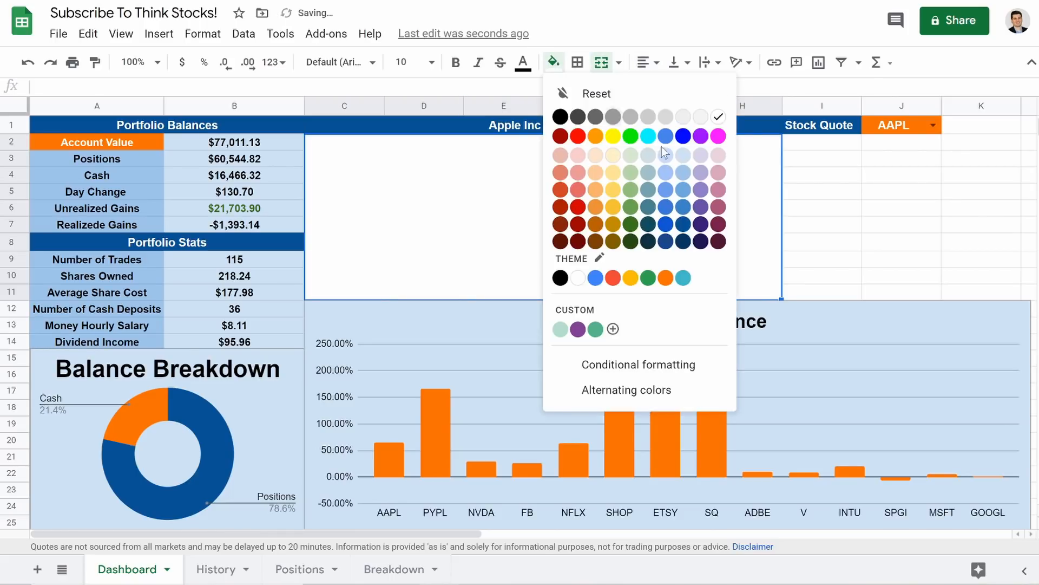
click(682, 164)
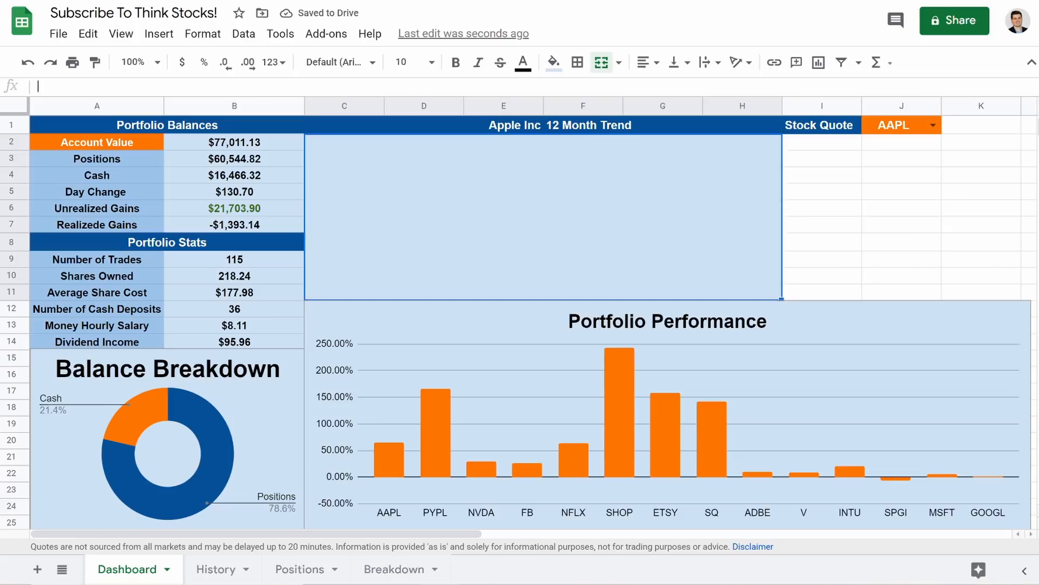
- Enter =Sparkline(googlefinance(J1,"Price",today()-364,today())) in the merged cell C2 to chart the selected ticker's yearly price trend
text(=)
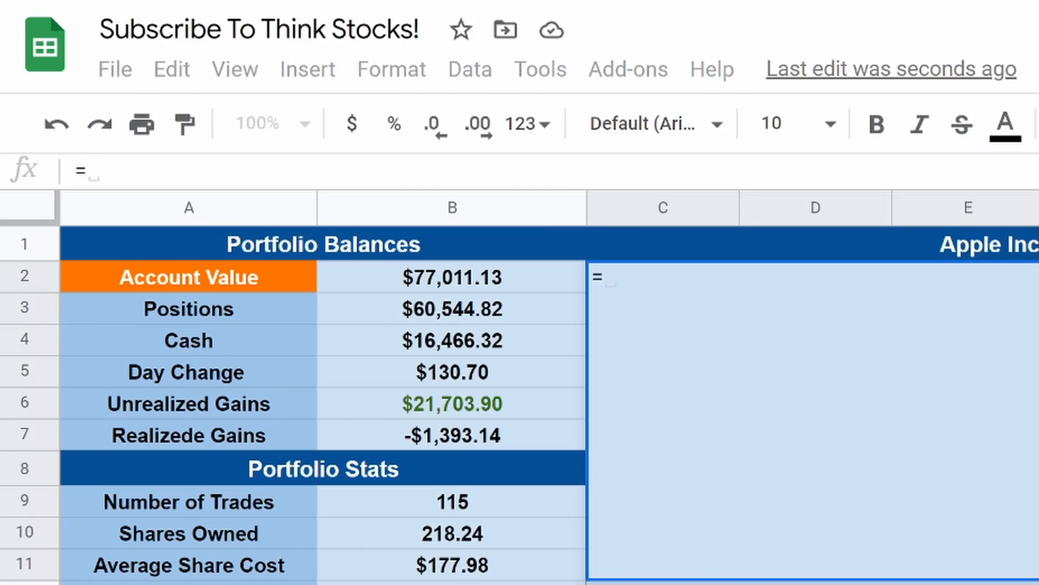
text(Spa)
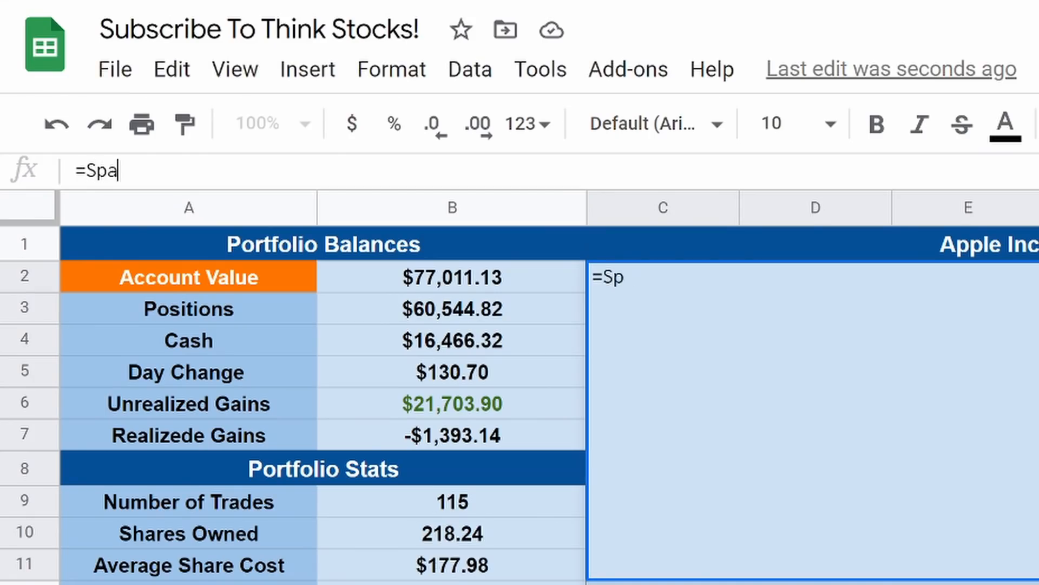
text(rkline)
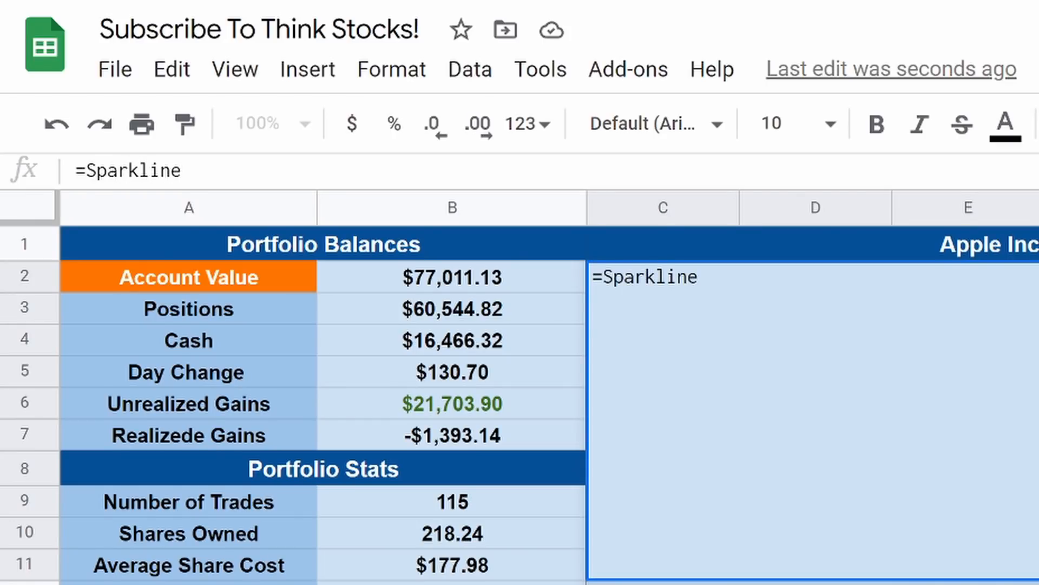
text((googl)
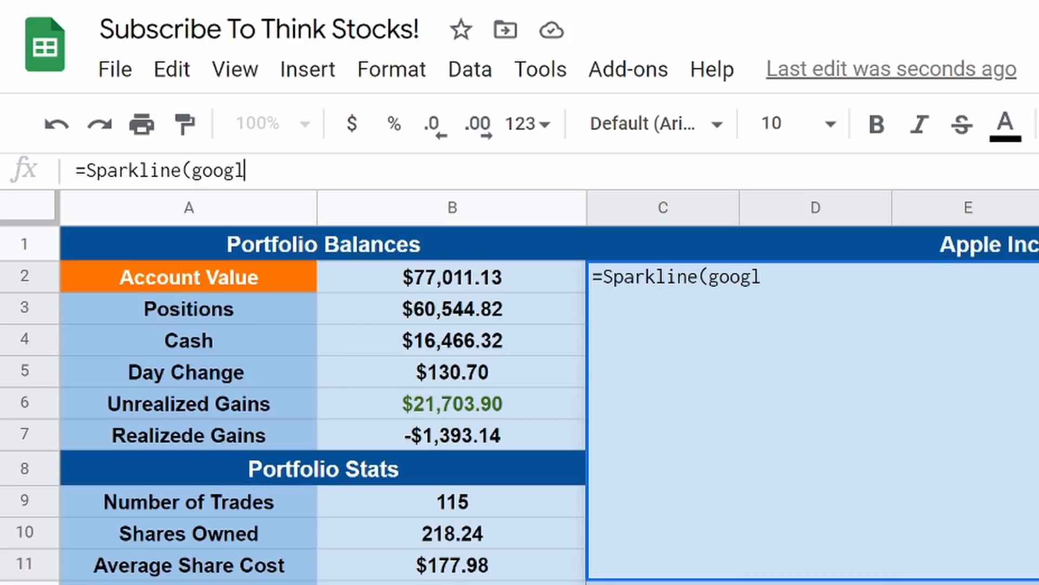
text(efinance()
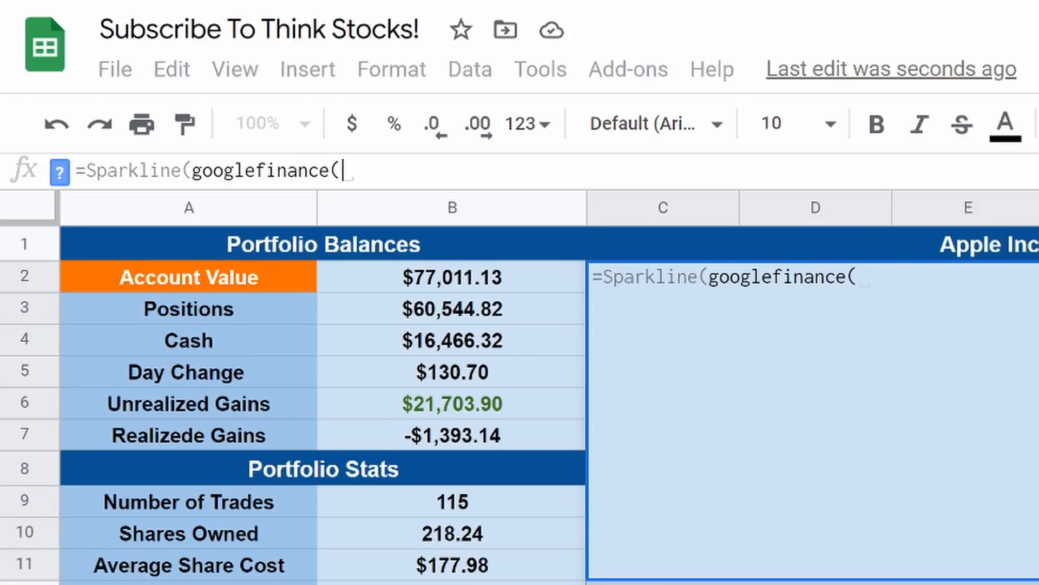
text(j1)
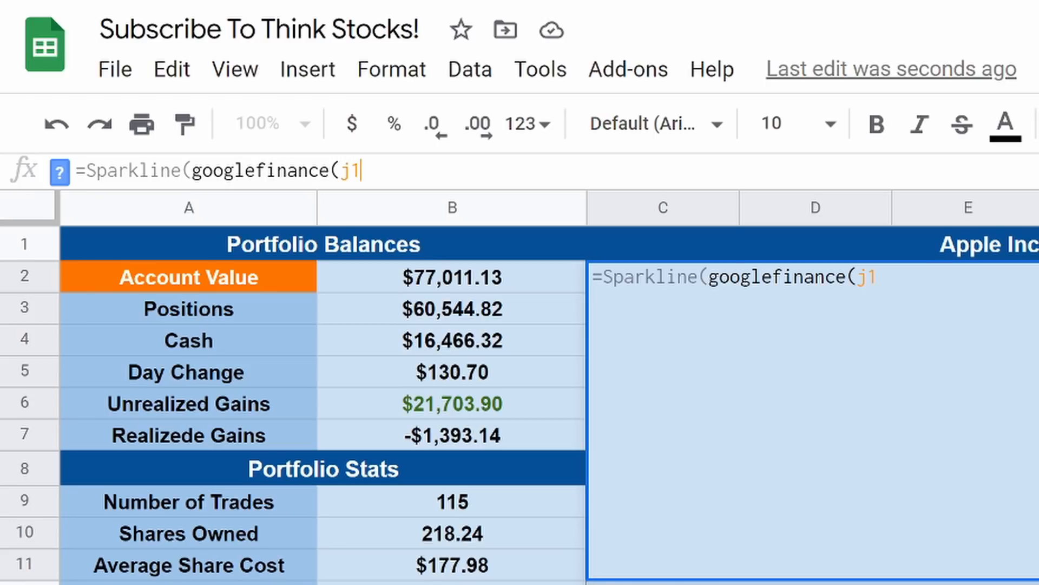
text(,)
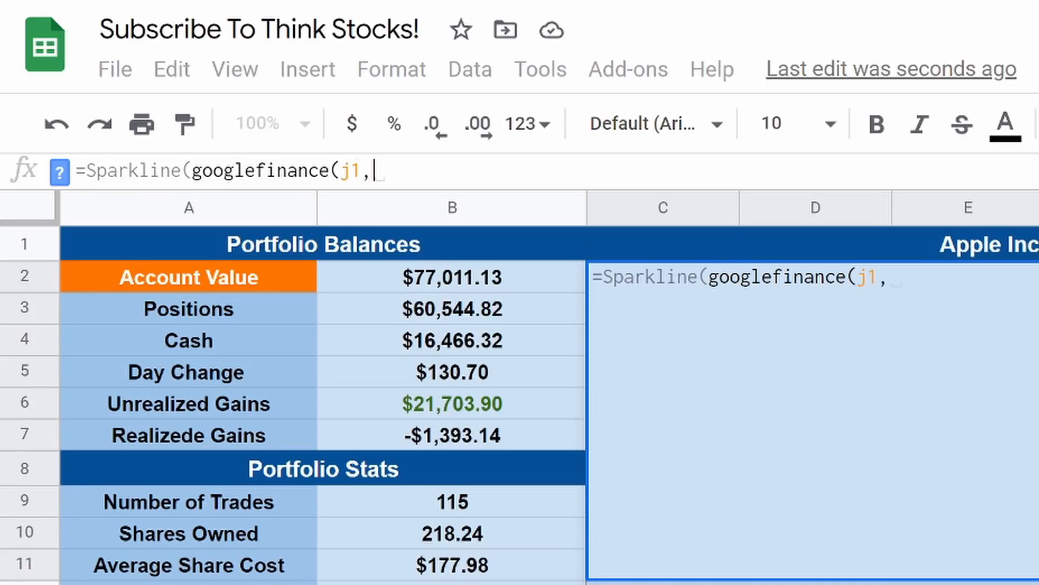
text(")
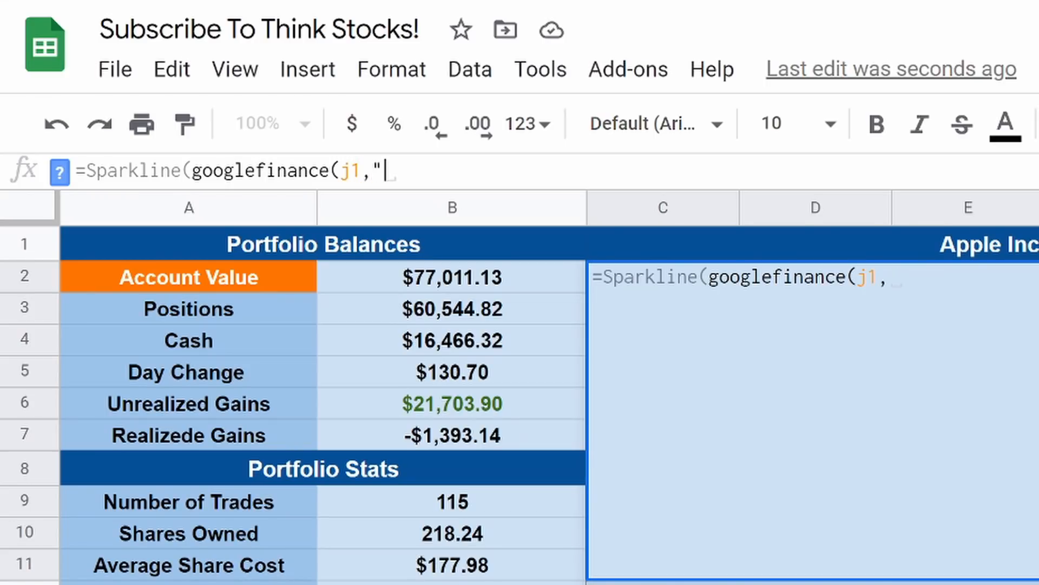
text(Pric)
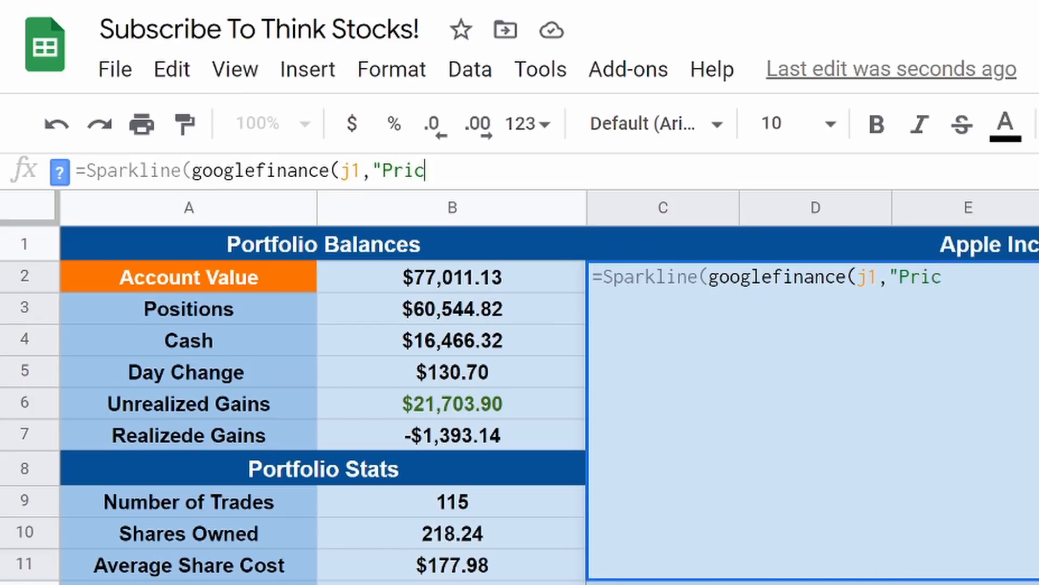
text(e",)
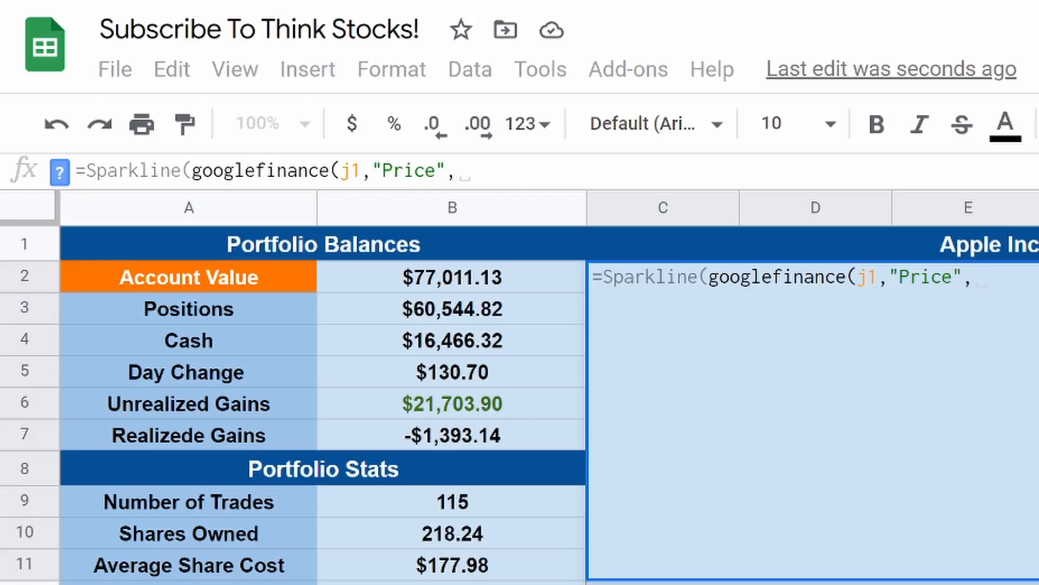
text(tof)
key(BackSpace)
text(day())
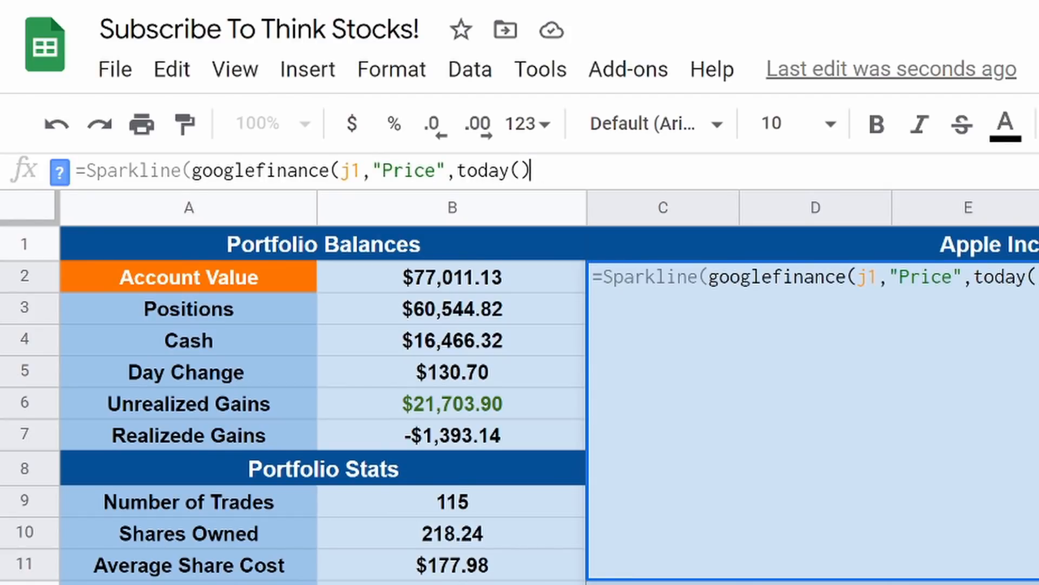
text(-364,)
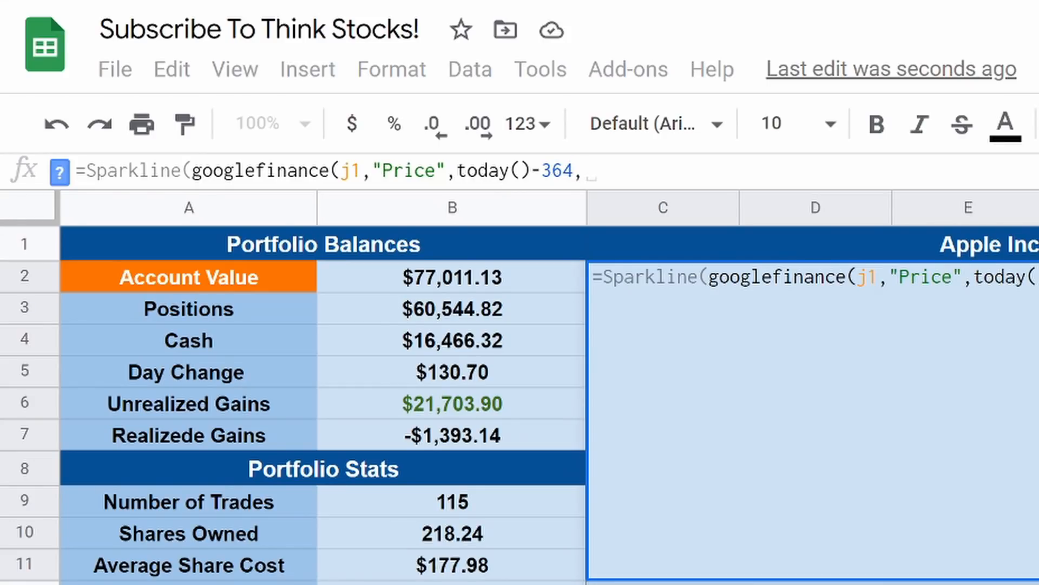
text(toda)
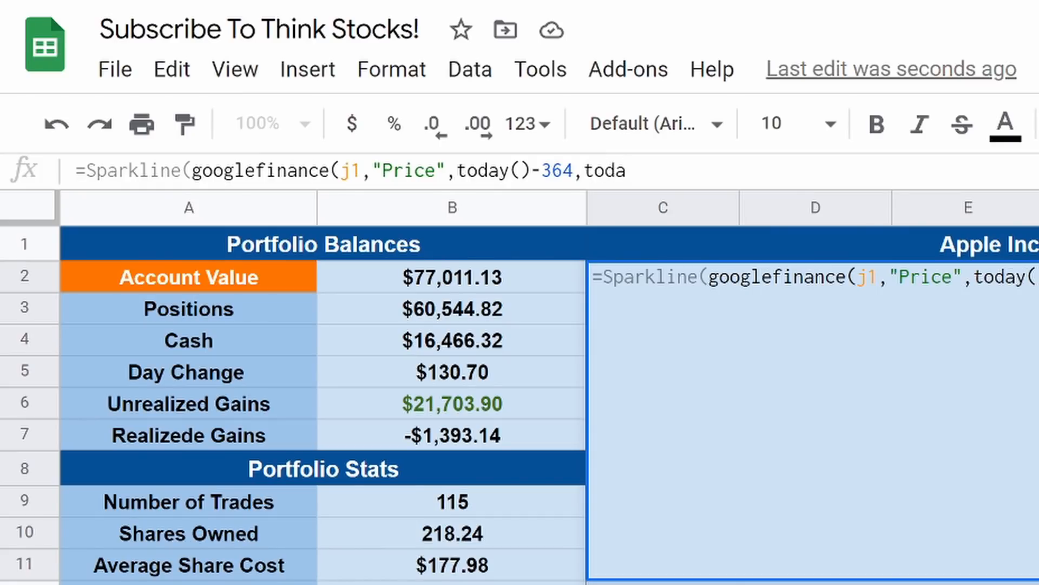
text(y()))
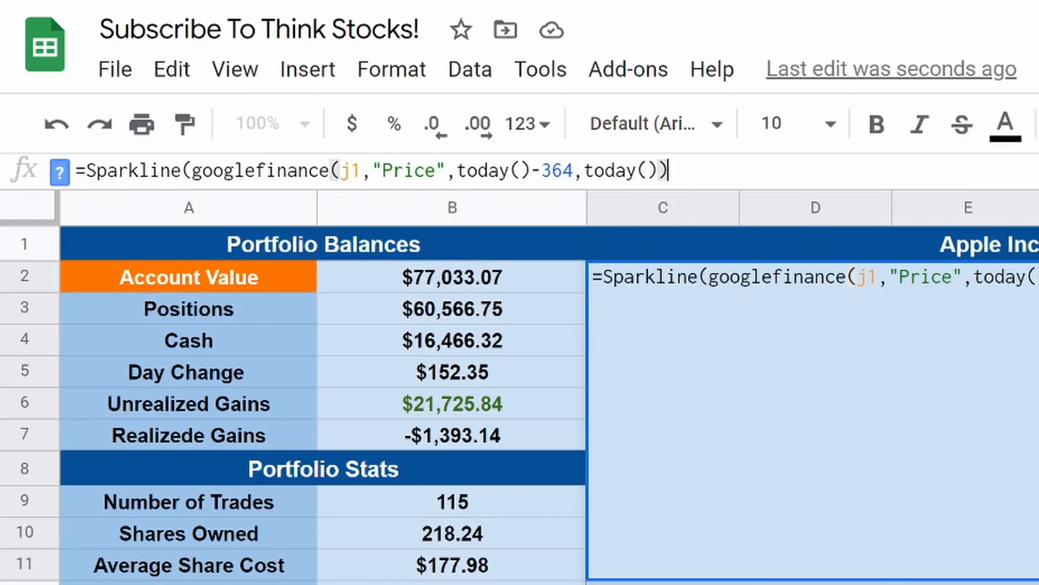
text())
key(Return)
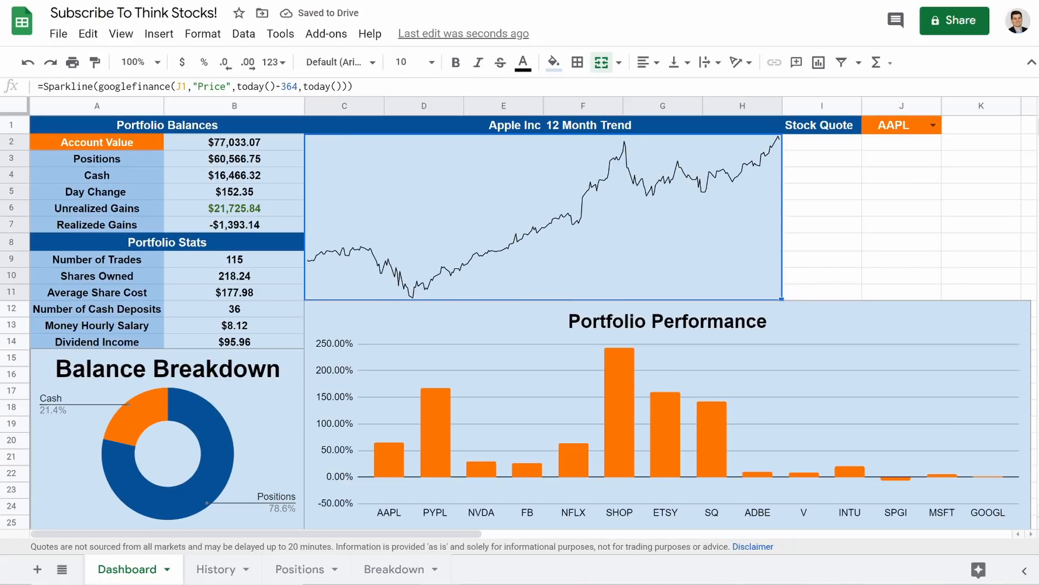
- Set the fill color of the merged sparkline cell C2 to orange
click(553, 62)
click(596, 137)
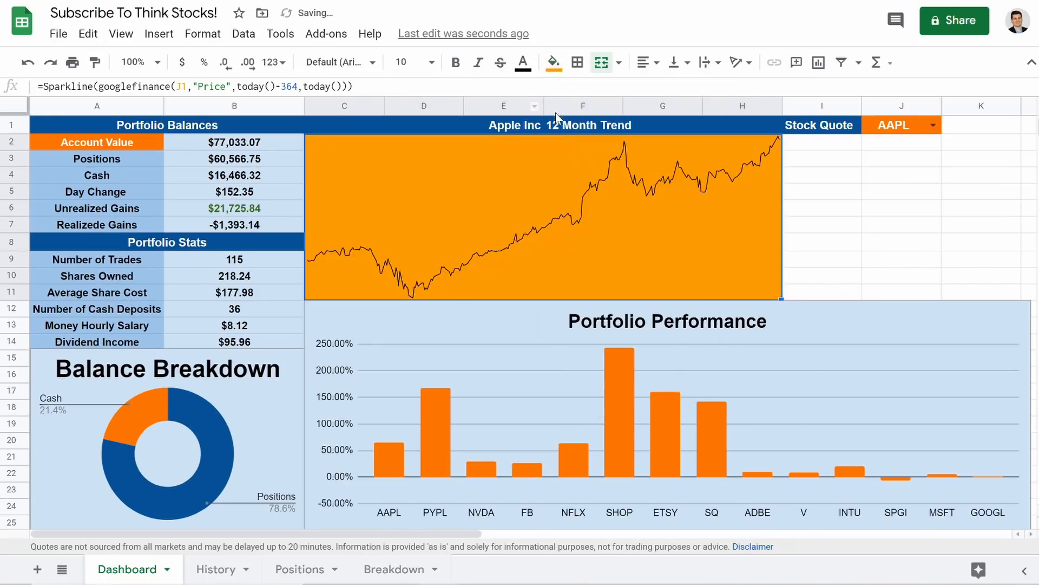
- Undo the orange fill on merged cell C2 and set its text color to theme orange to recolor the sparkline
key(ctrl+z)
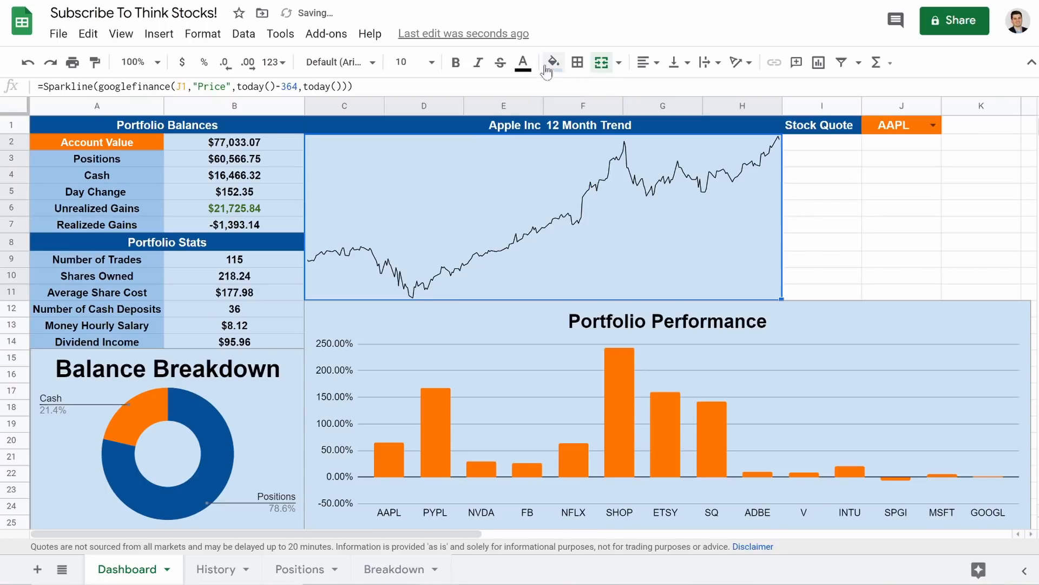
click(523, 61)
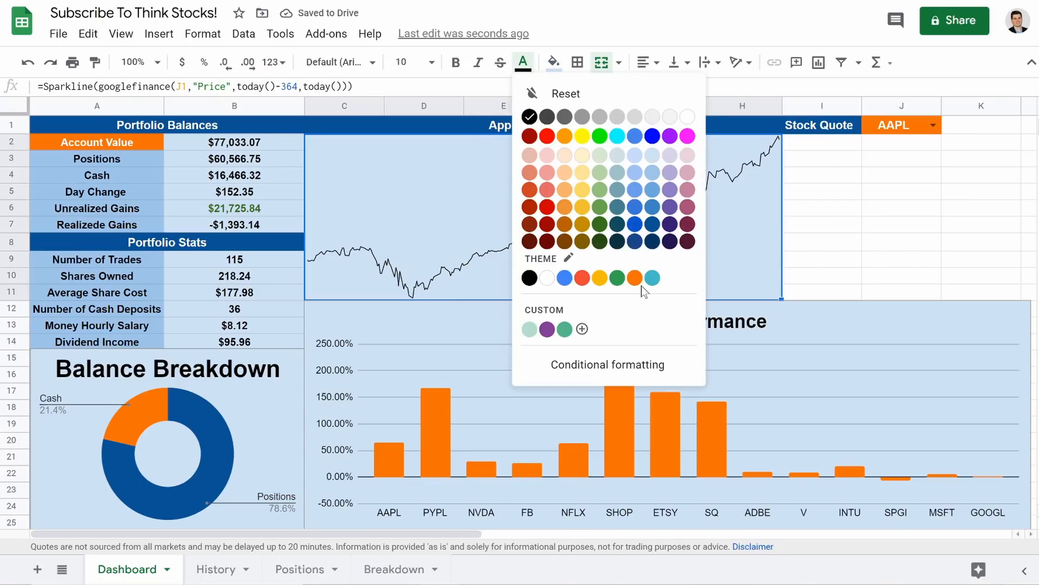
click(635, 278)
click(523, 61)
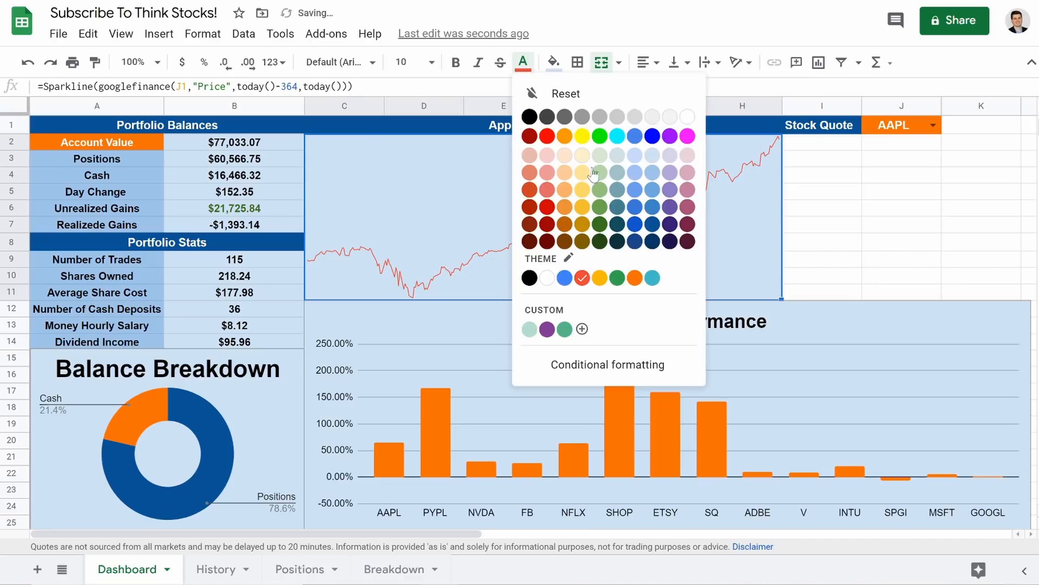
click(635, 277)
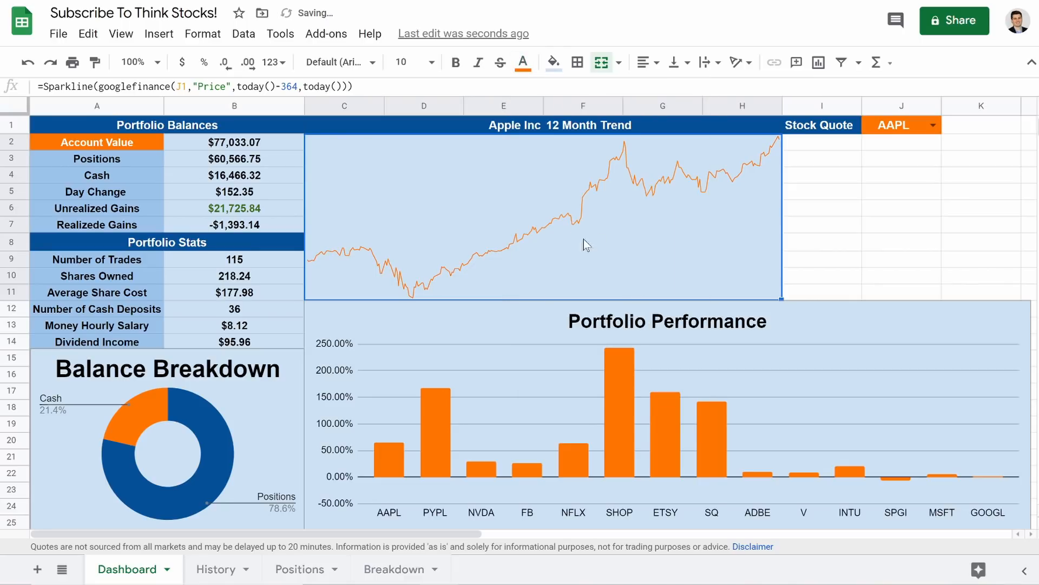
click(817, 212)
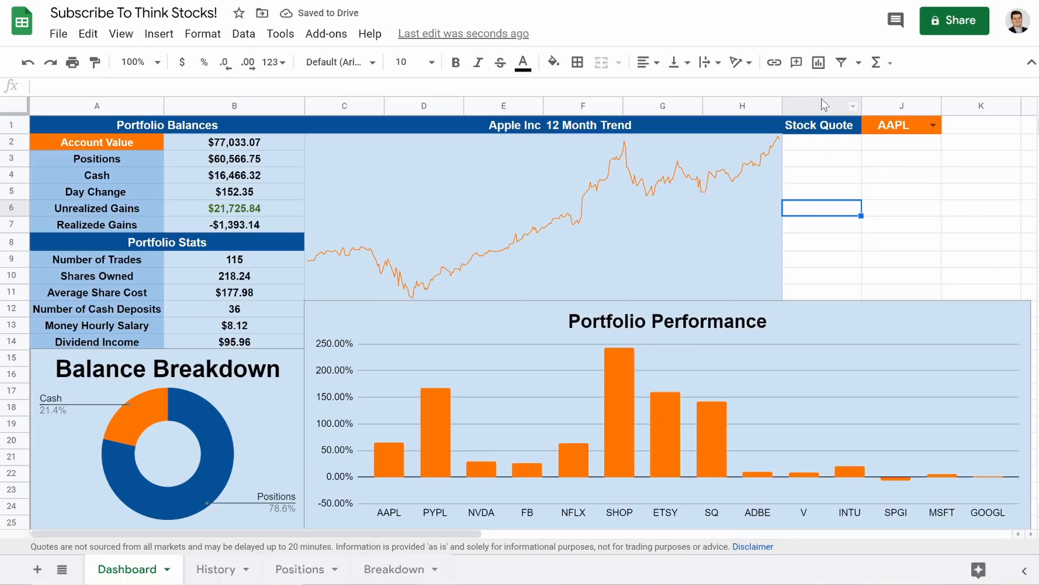
- Widen columns I and J and resize the Portfolio Performance chart to end at the outer edge of column J
click(884, 282)
click(880, 311)
drag(1030, 416, 943, 414)
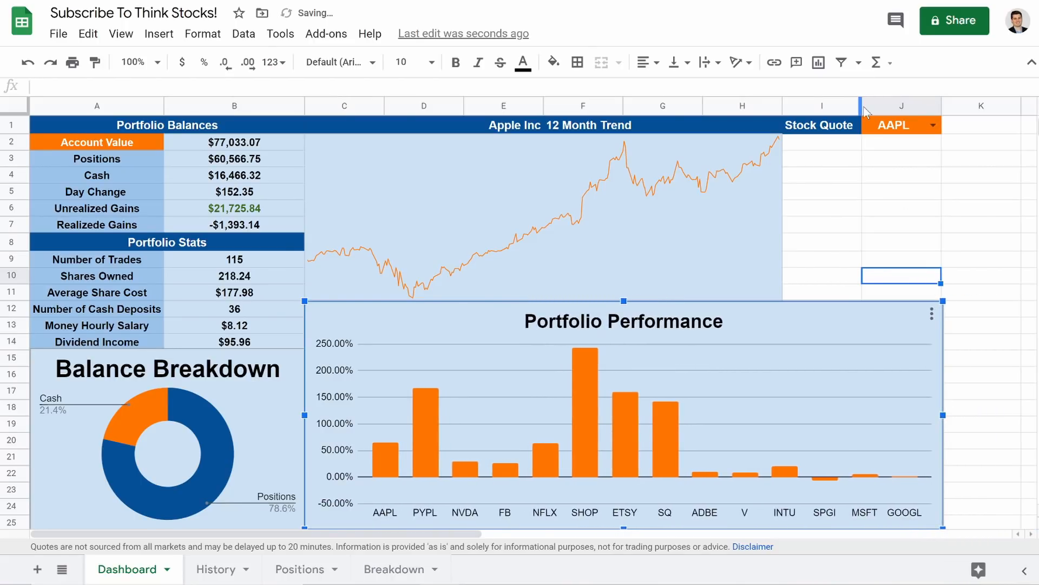
drag(861, 106, 887, 110)
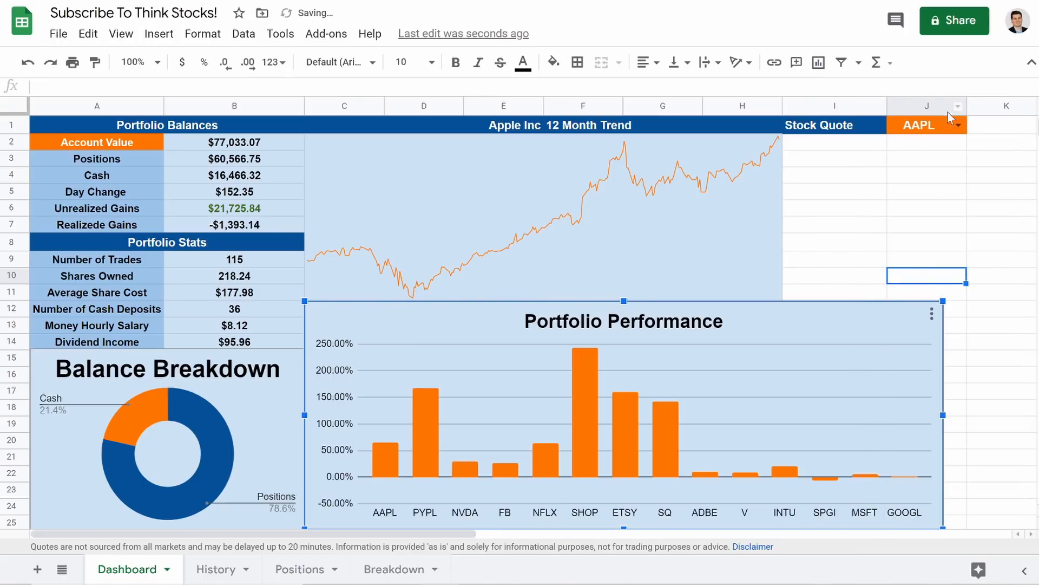
drag(965, 108, 1010, 109)
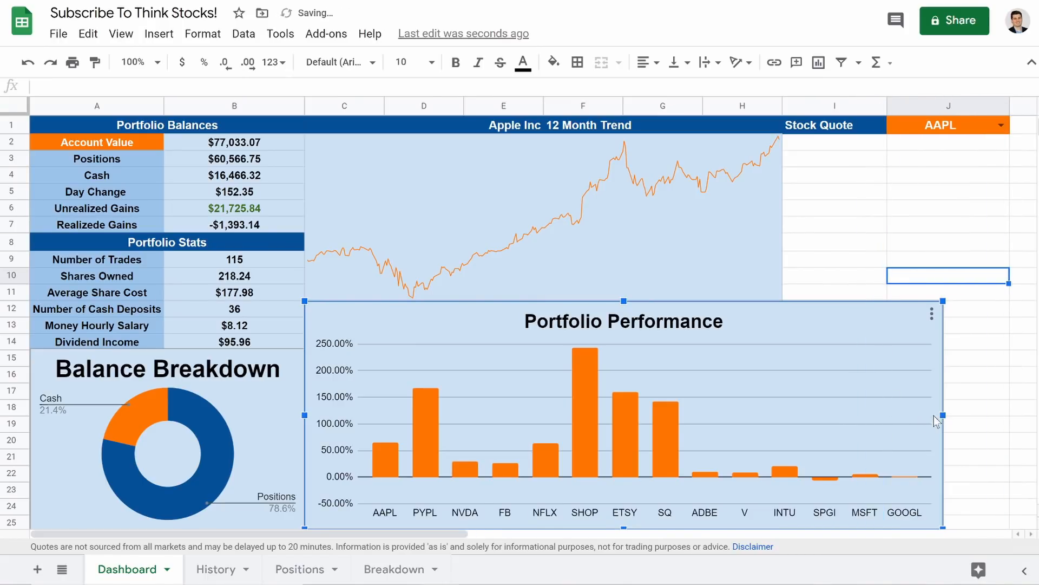
drag(940, 415, 1009, 415)
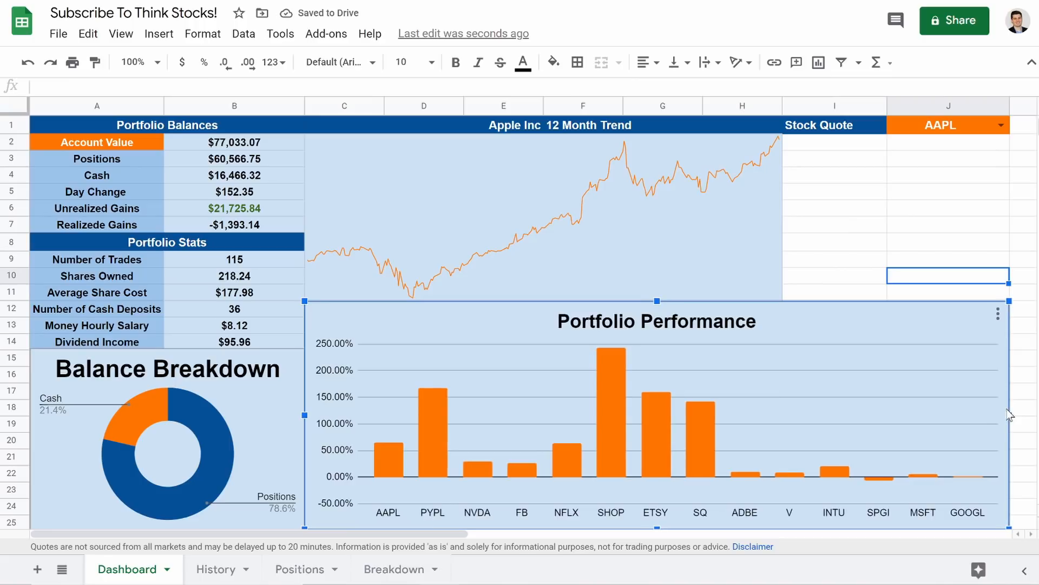
- Widen column I further and stretch the Portfolio Performance chart to match the shifted edge of column J
click(854, 147)
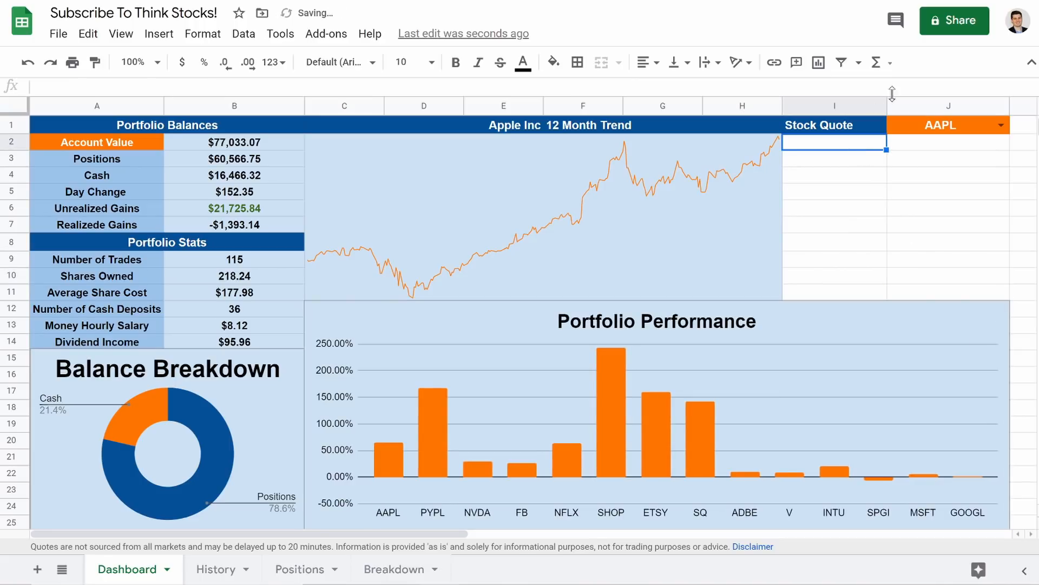
drag(887, 106, 908, 106)
click(999, 408)
drag(1010, 415, 1030, 416)
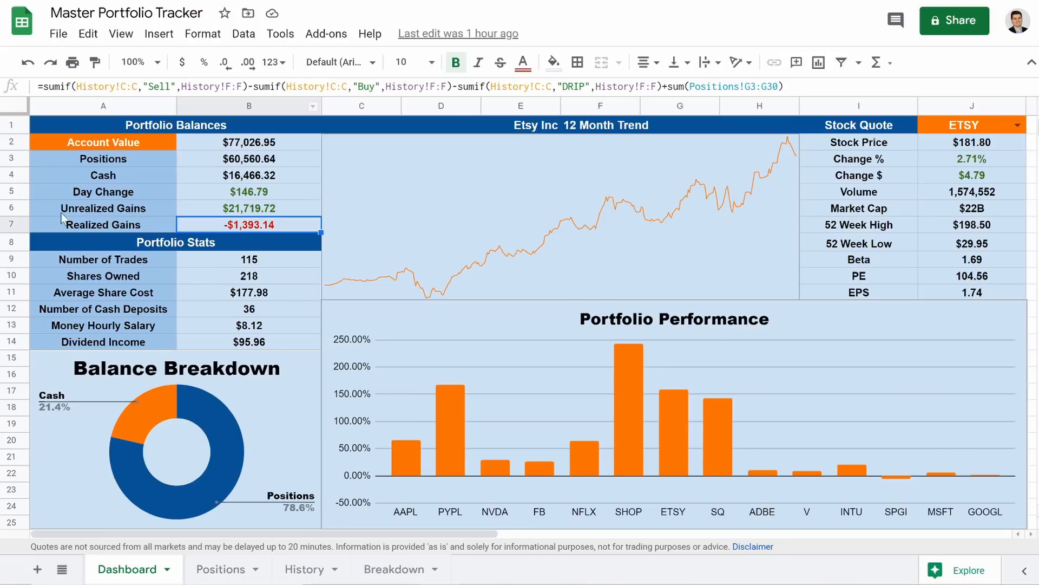
- Copy the Stock Quote labels I2:I11 from the Master Portfolio Tracker into I2:I11 of this Dashboard and remove their borders
drag(854, 142, 839, 289)
key(ctrl+c)
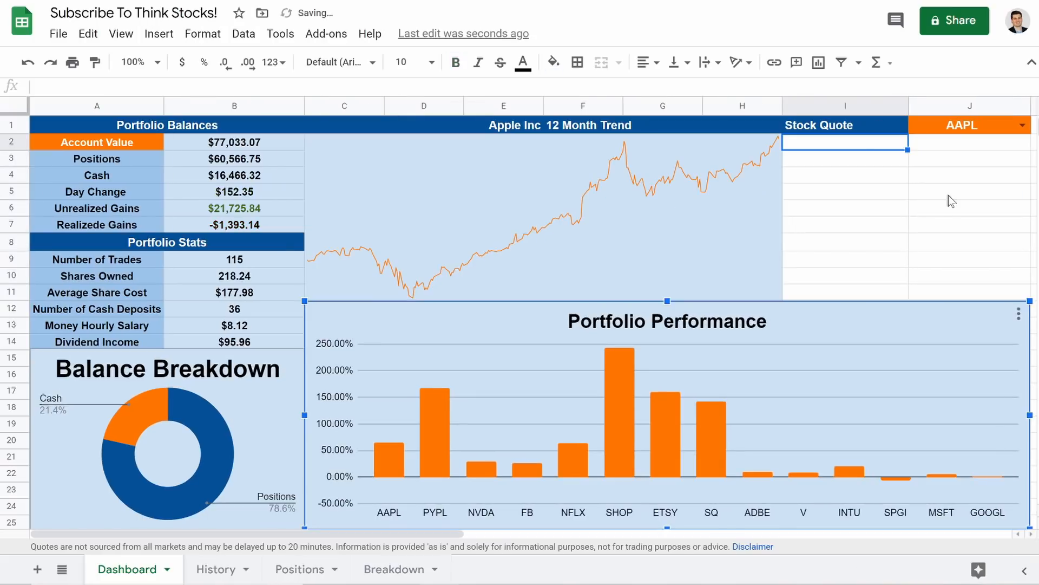
click(862, 148)
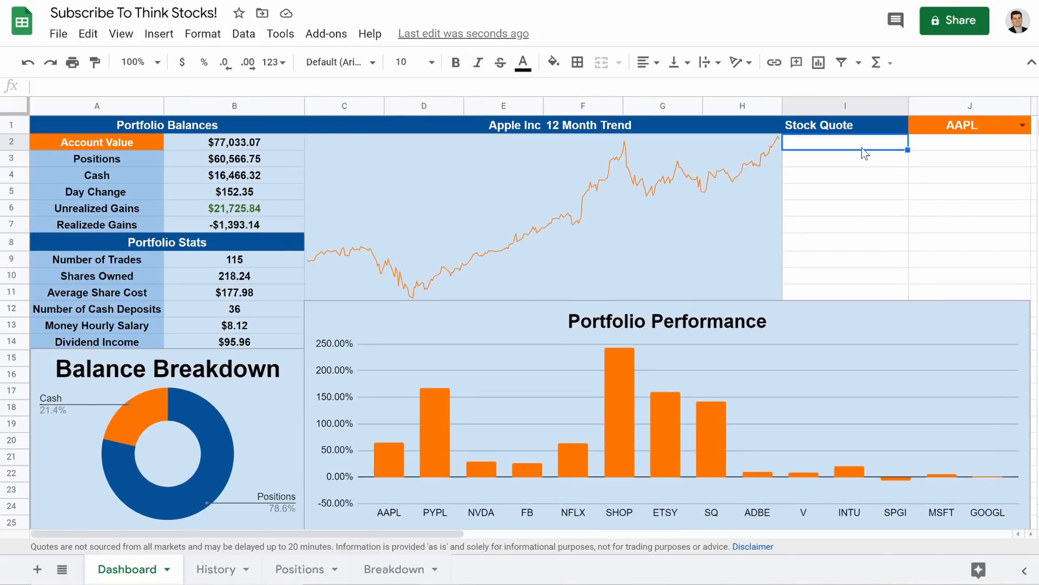
key(ctrl+v)
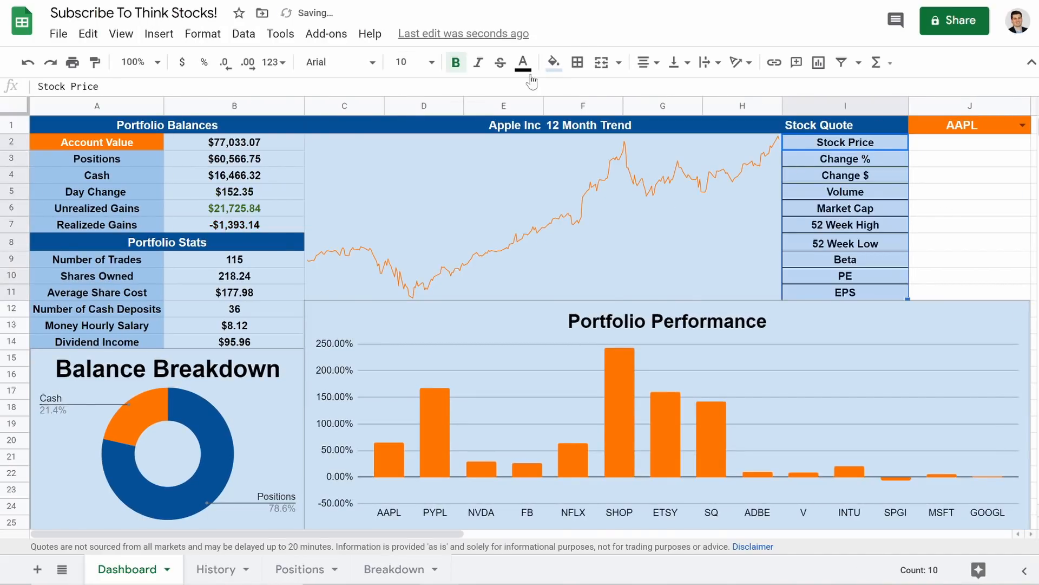
click(578, 61)
click(670, 116)
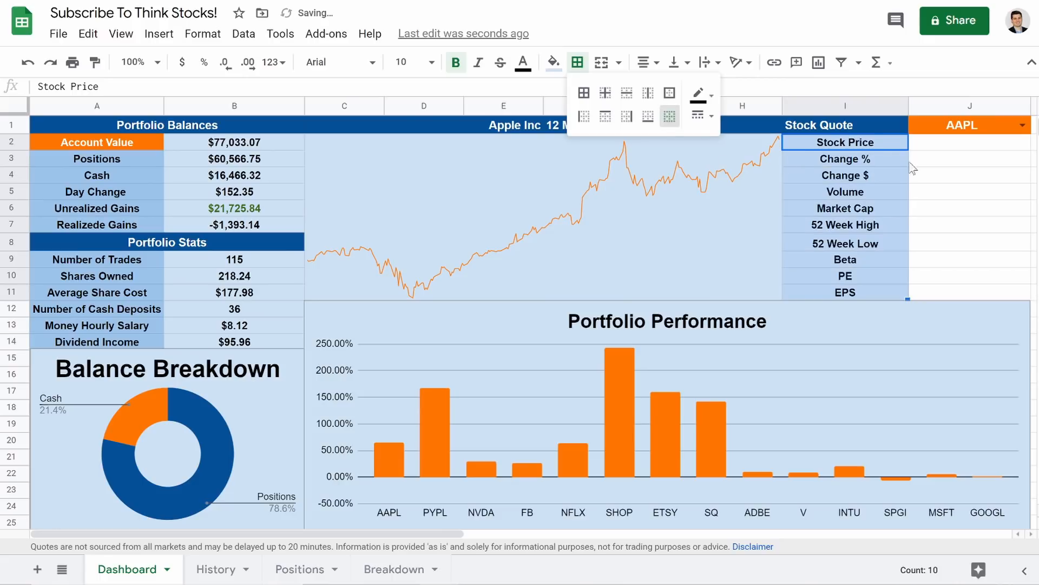
- Enter =googlefinance(J1,"Price") in J2 beside the Stock Price label
click(942, 152)
text(=)
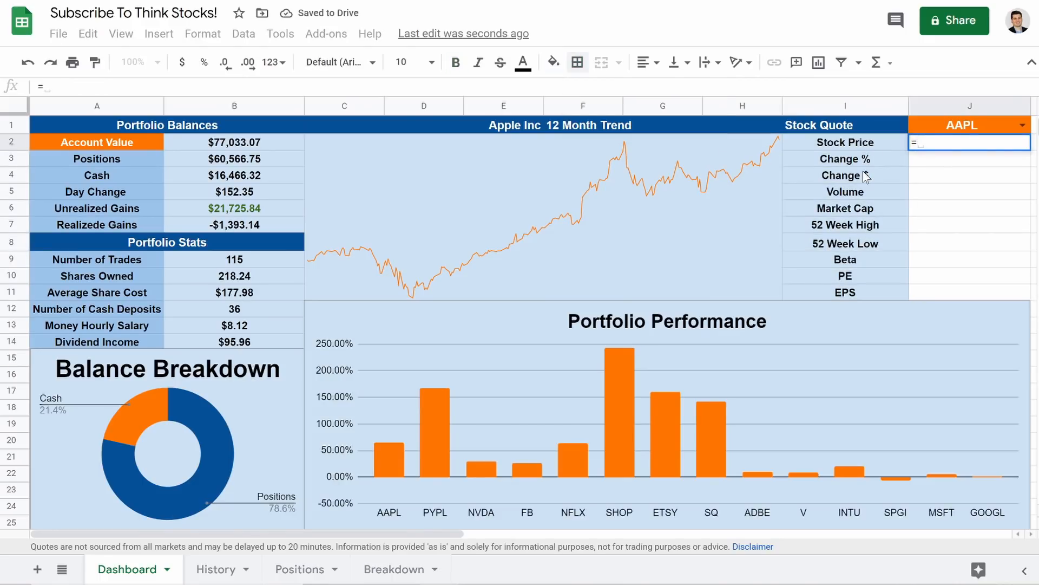
text(go)
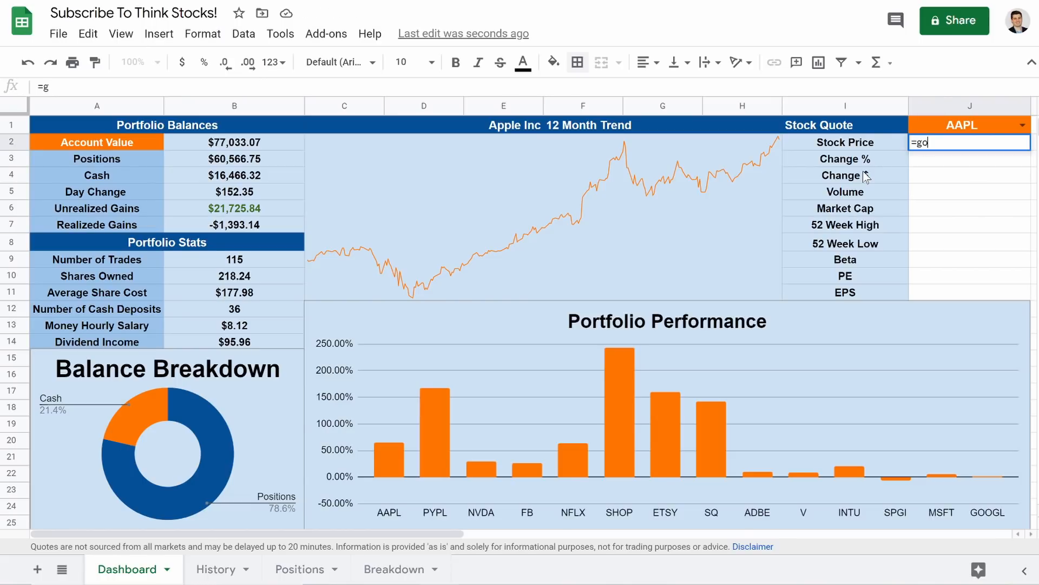
text(oglefinan)
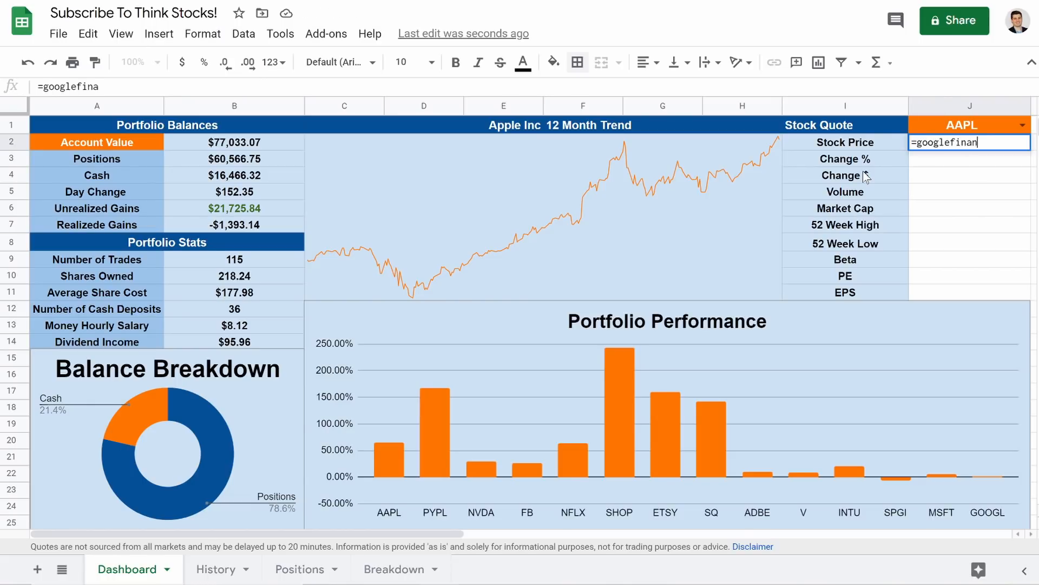
text(ce()
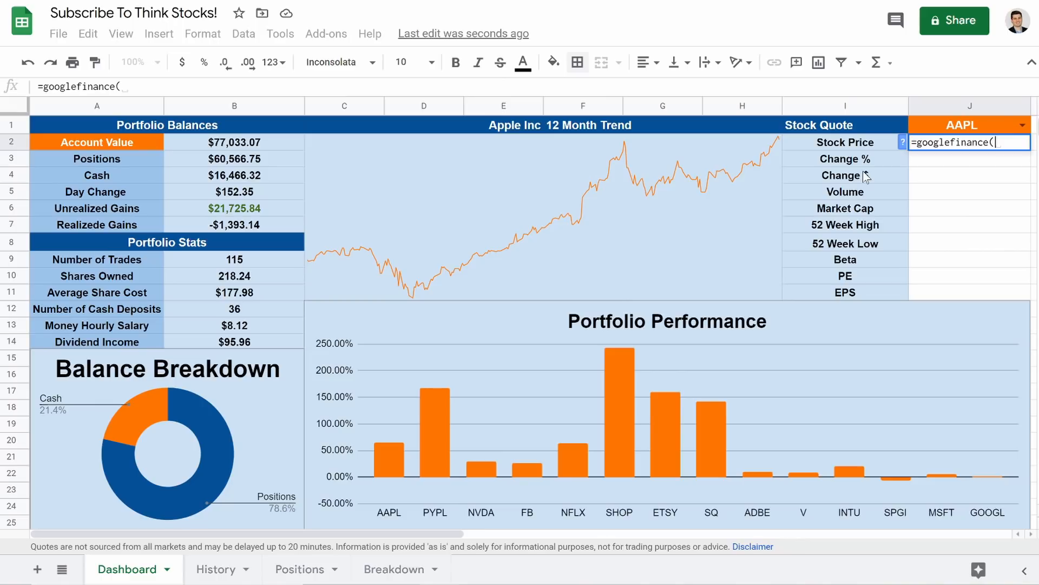
text(J)
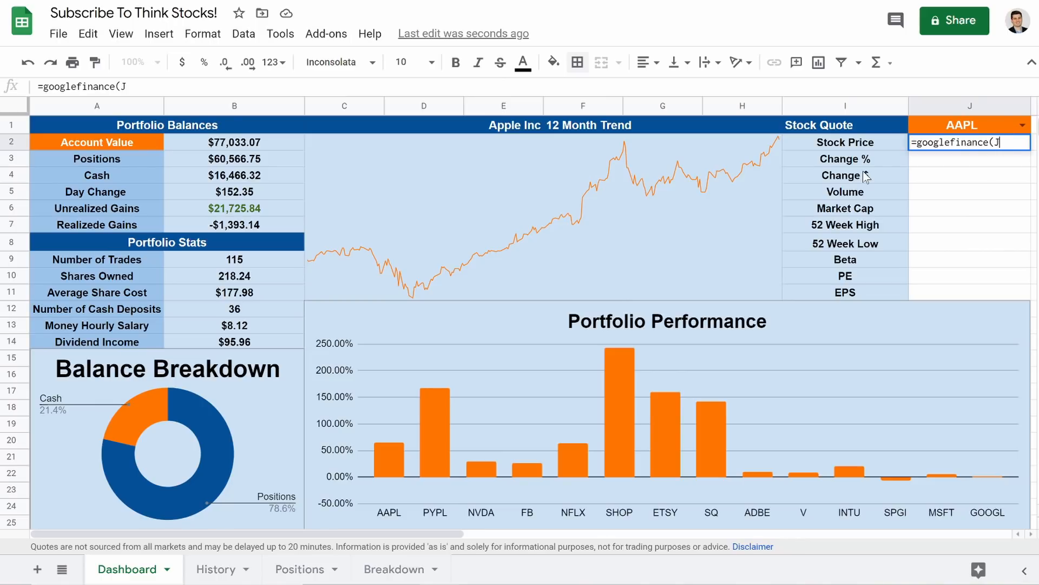
text(1,"Price)
key(BackSpace)
text())
key(BackSpace)
text("))
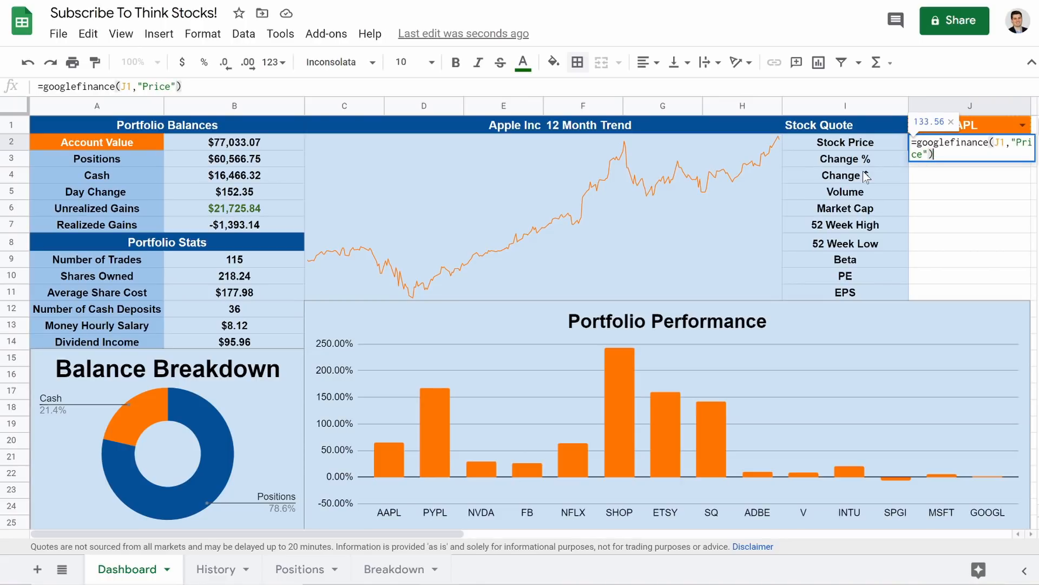
key(Return)
- Copy the opening part =googlefinance(J1, from the formula in J2, leaving that formula intact
click(987, 144)
click(967, 168)
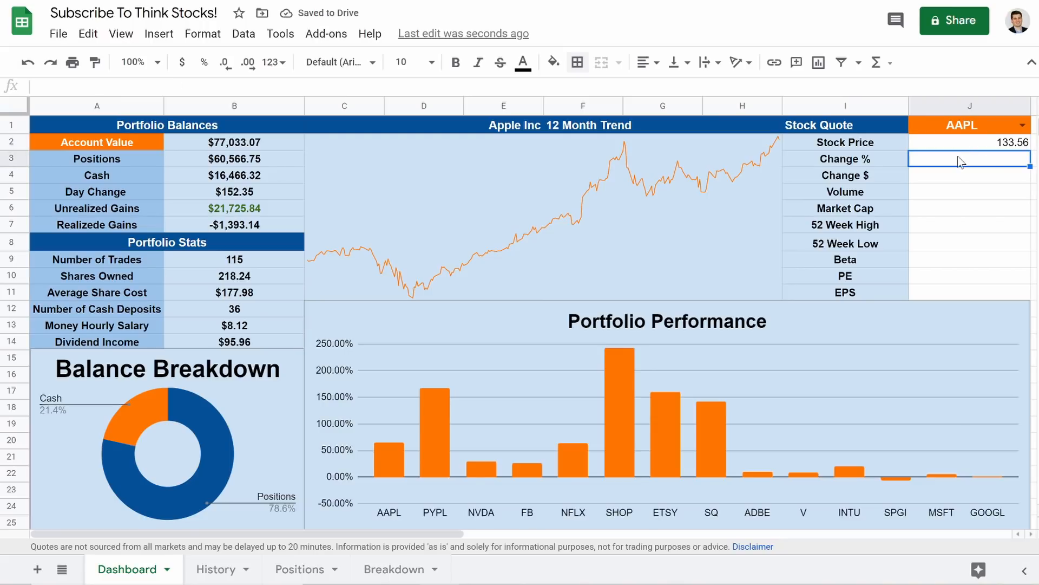
click(976, 146)
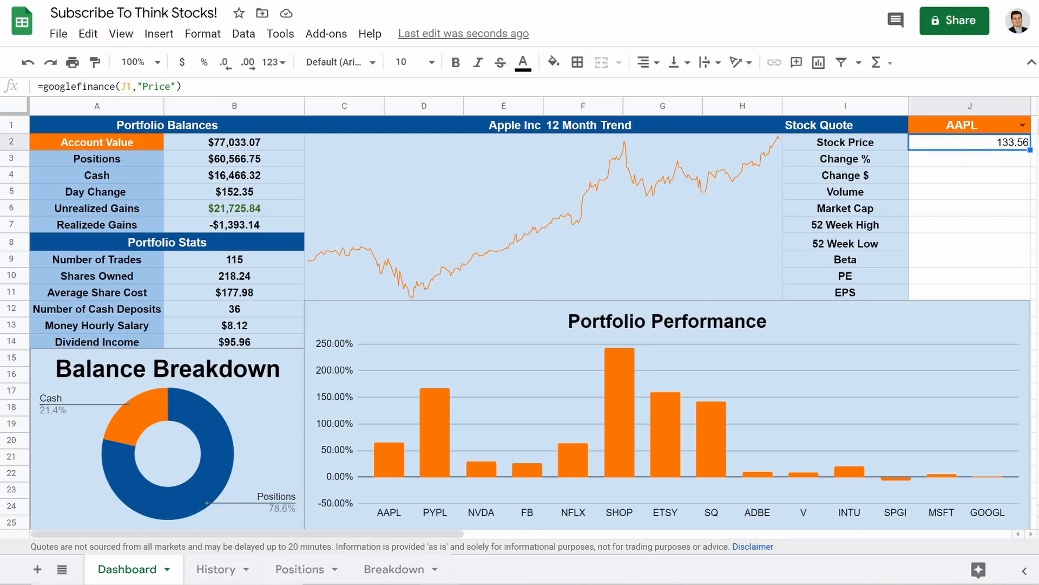
drag(138, 86, 35, 87)
key(ctrl+c)
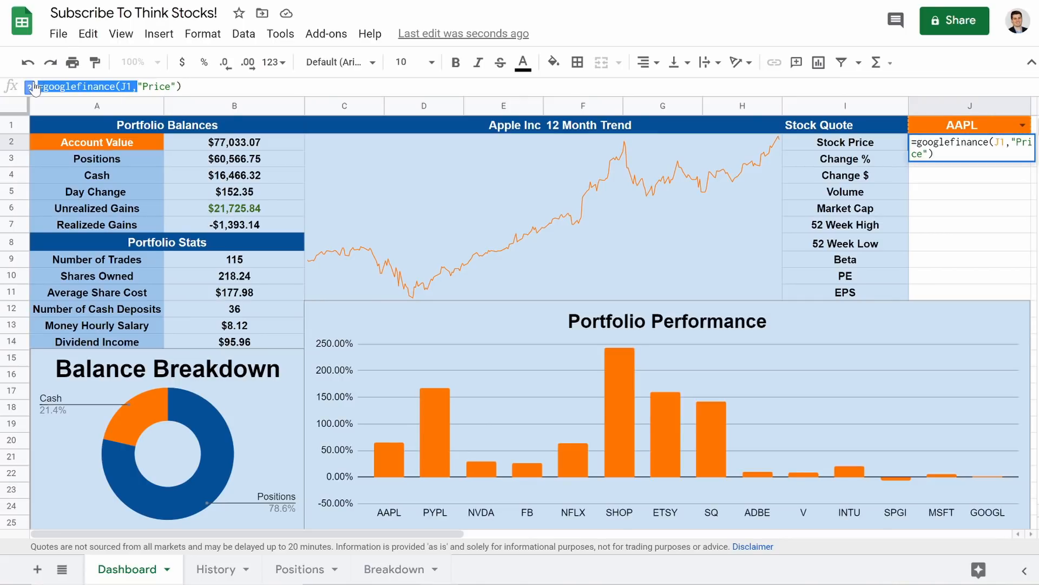
click(994, 212)
key(BackSpace)
key(BackSpace)
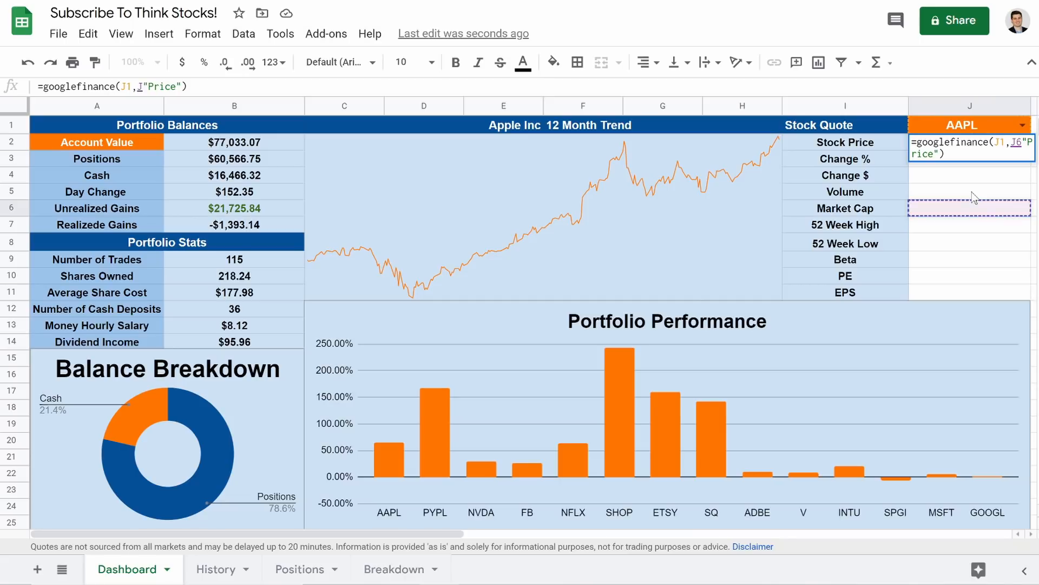
key(Return)
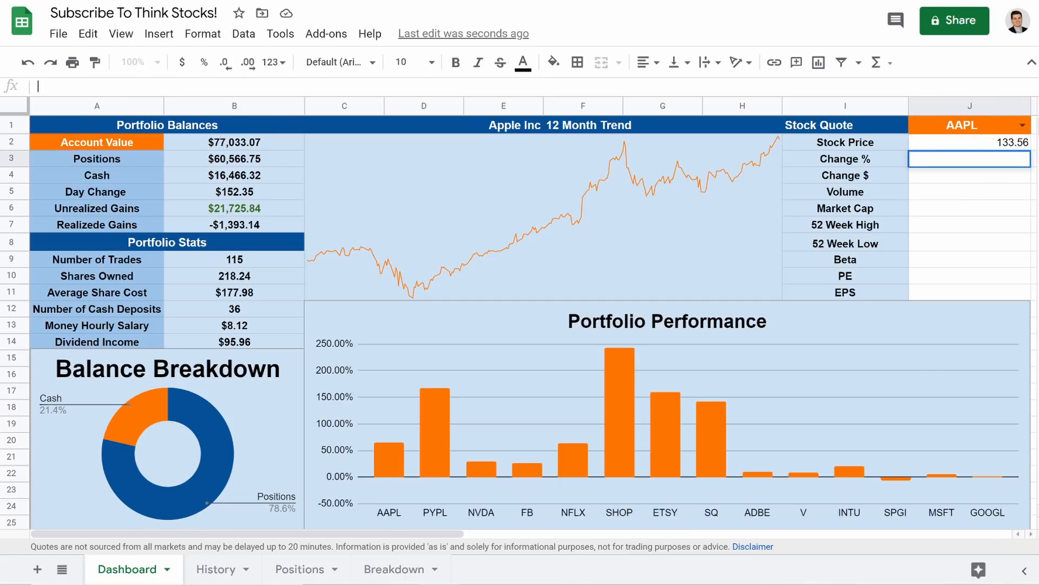
- Paste the copied part into J3, complete it as =googlefinance(J1,"Changepct")/100, and format the cell as a percentage
key(ctrl+v)
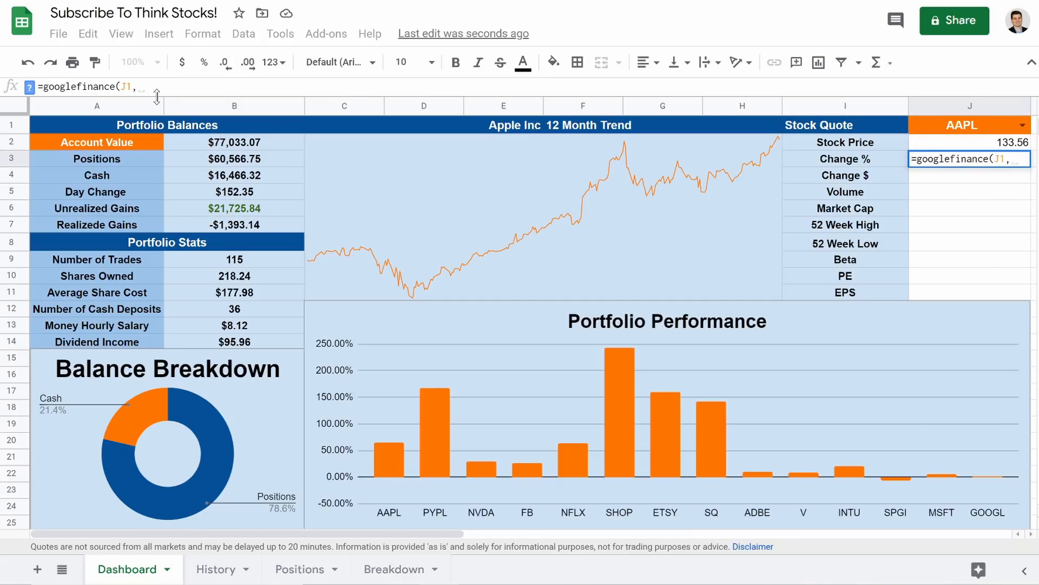
text("Change)
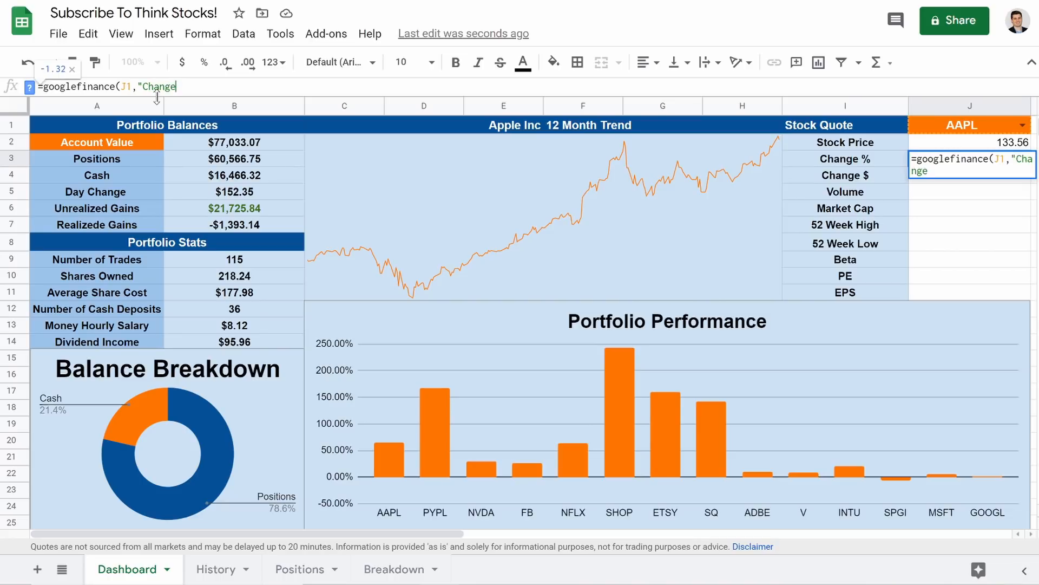
text(pct")/100)
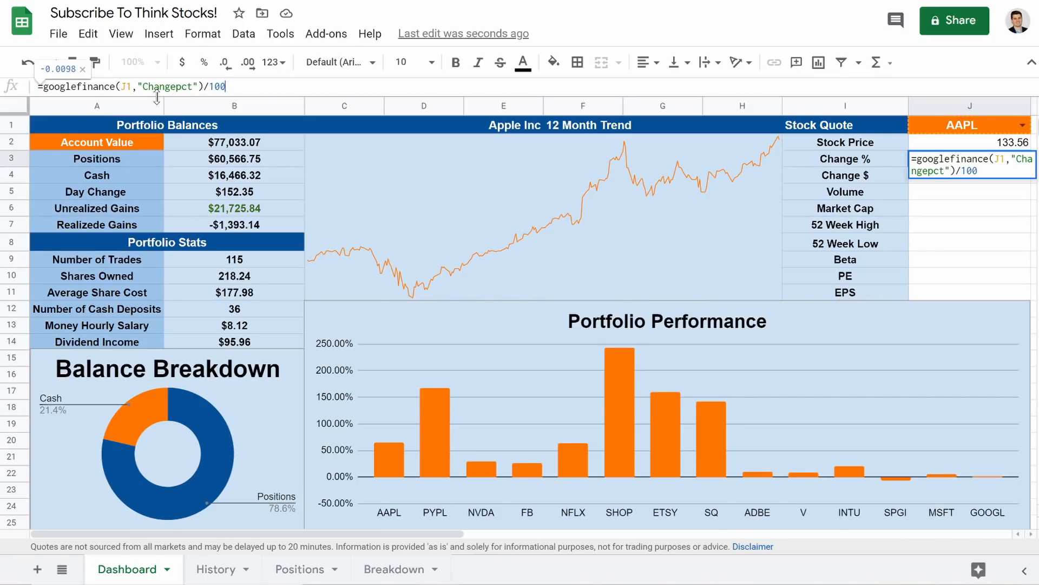
key(Return)
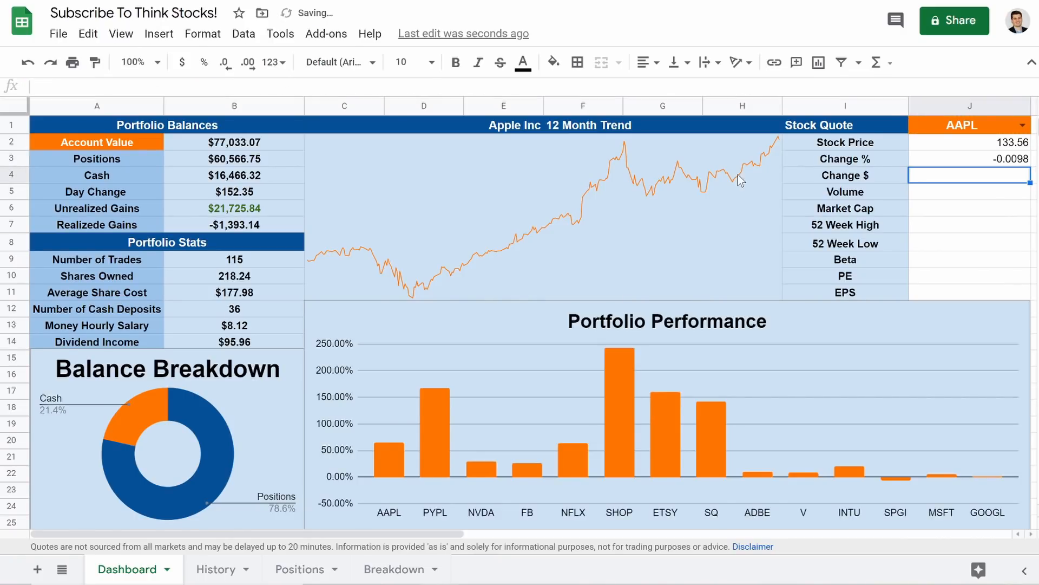
click(973, 155)
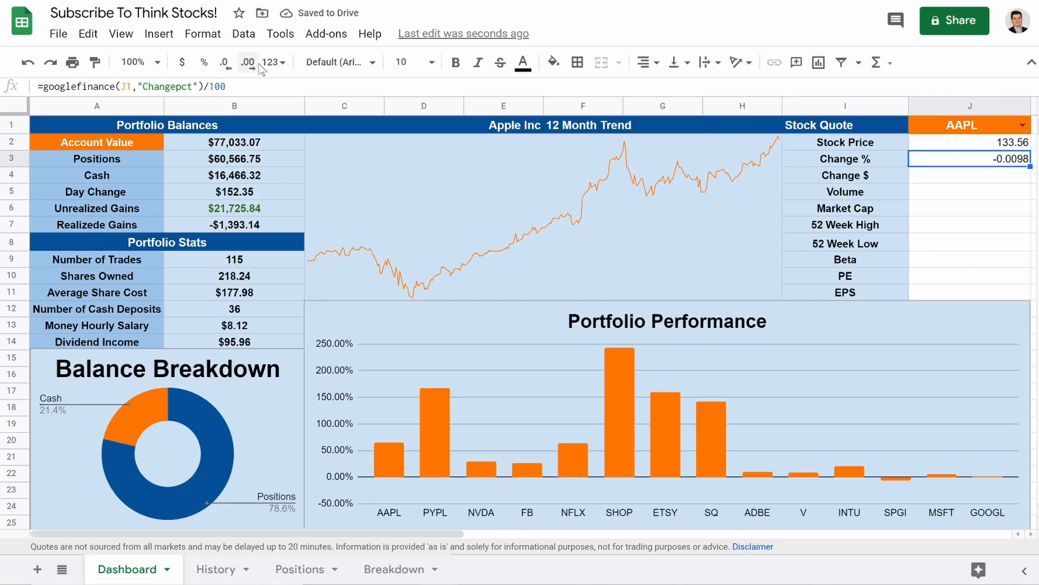
click(205, 64)
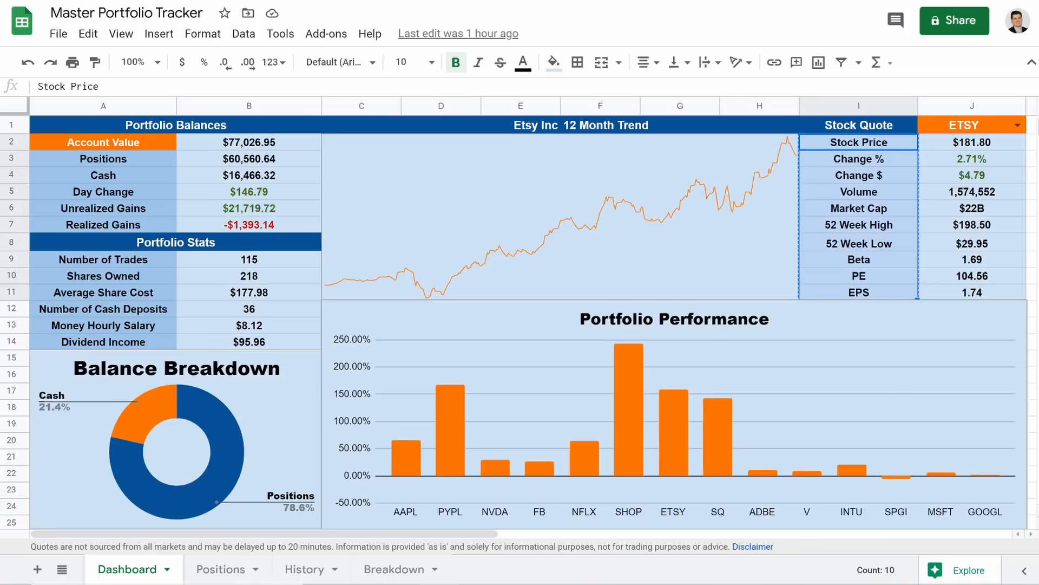
- Copy the formula =GOOGLEFINANCE(J1,"Change") from J4 of the Master Portfolio Tracker into J4 of this Dashboard
click(957, 176)
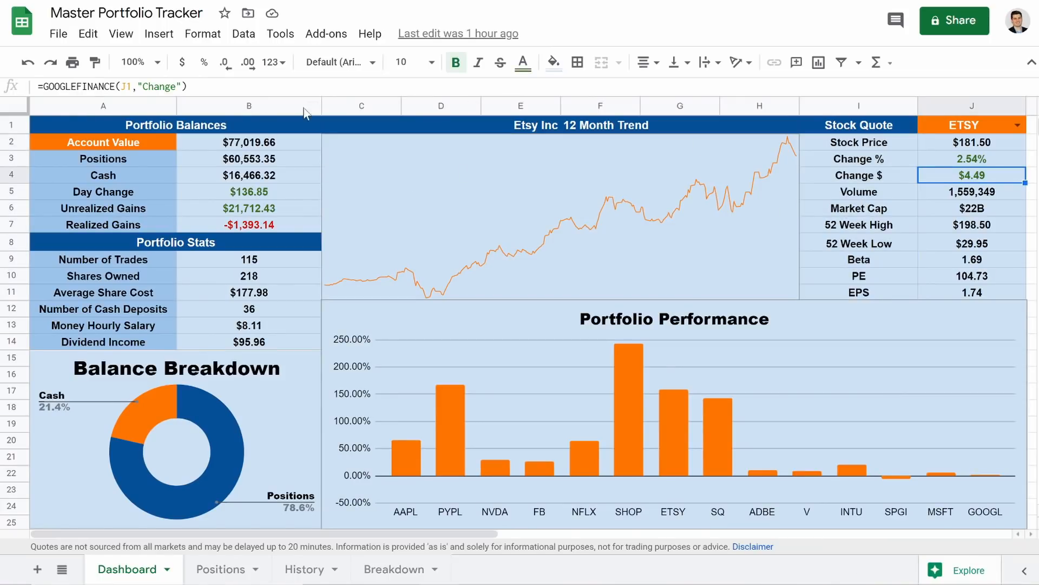
drag(187, 87, 19, 104)
key(ctrl+c)
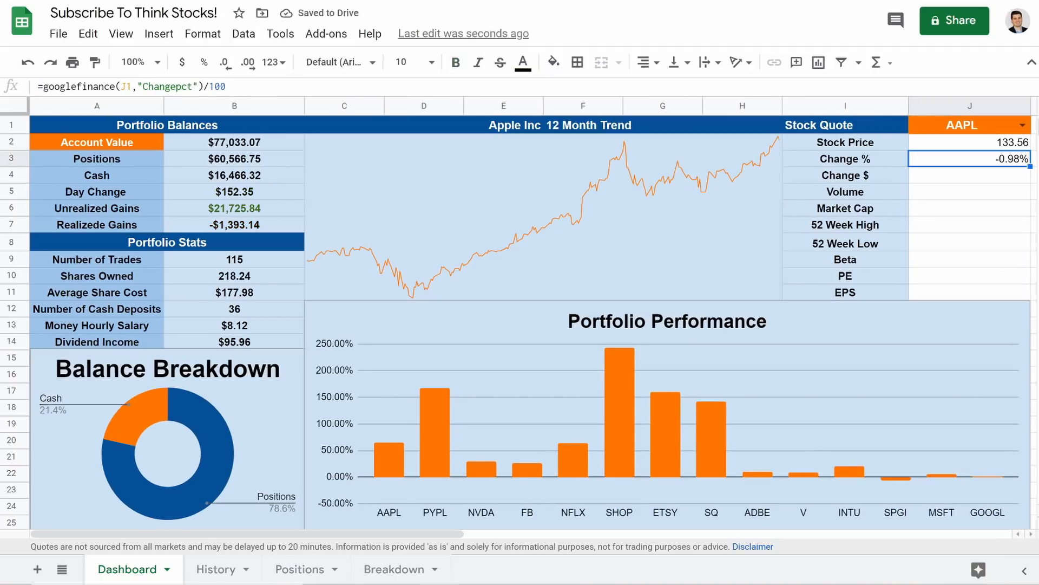
click(931, 177)
key(ctrl+v)
key(Down)
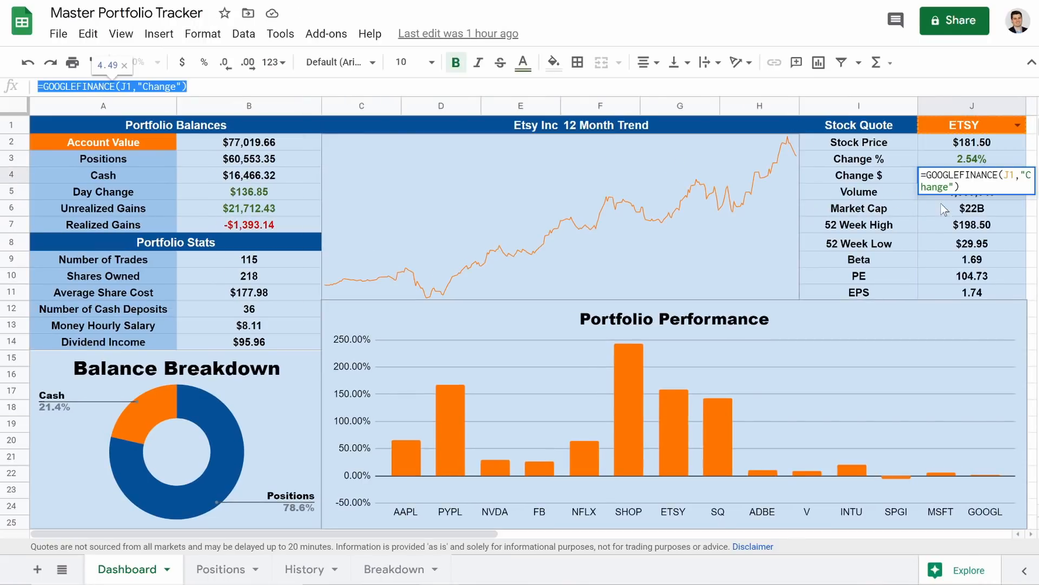
- Copy the Volume formula =GOOGLEFINANCE(J1,"volume") from J5 of the Master Portfolio Tracker into J5 of this Dashboard
click(945, 210)
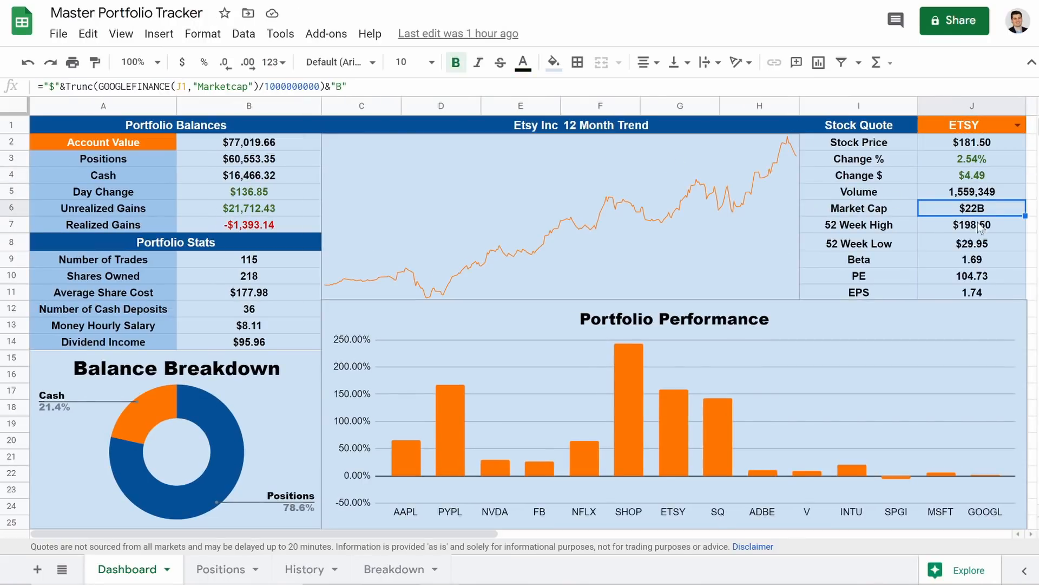
click(981, 193)
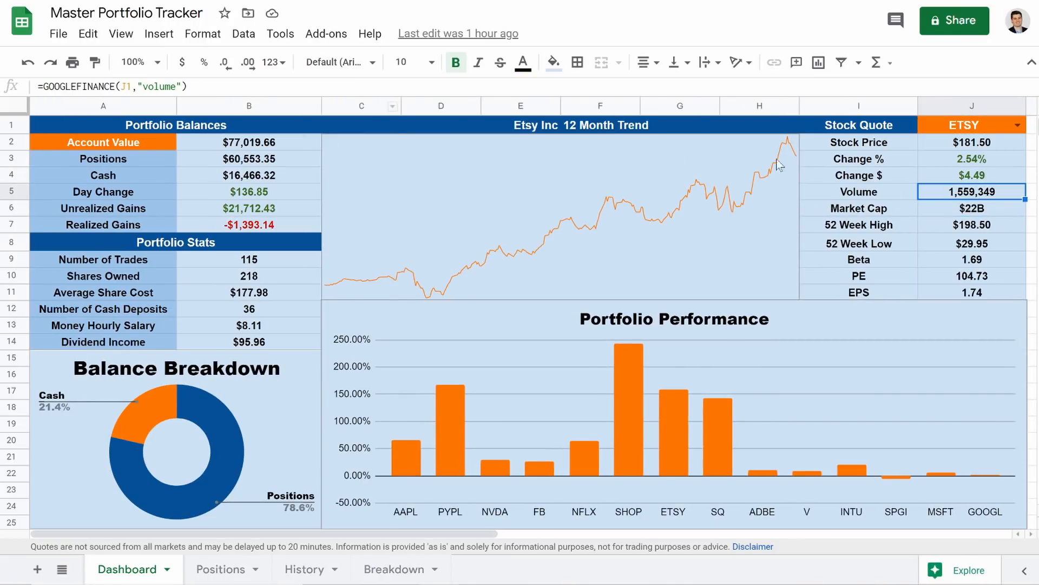
click(958, 210)
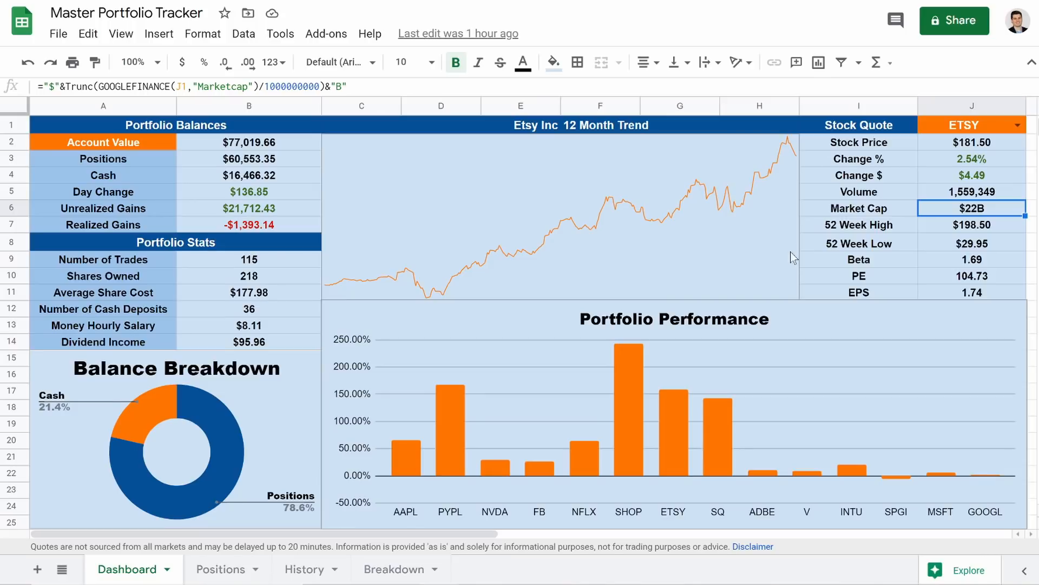
key(Up)
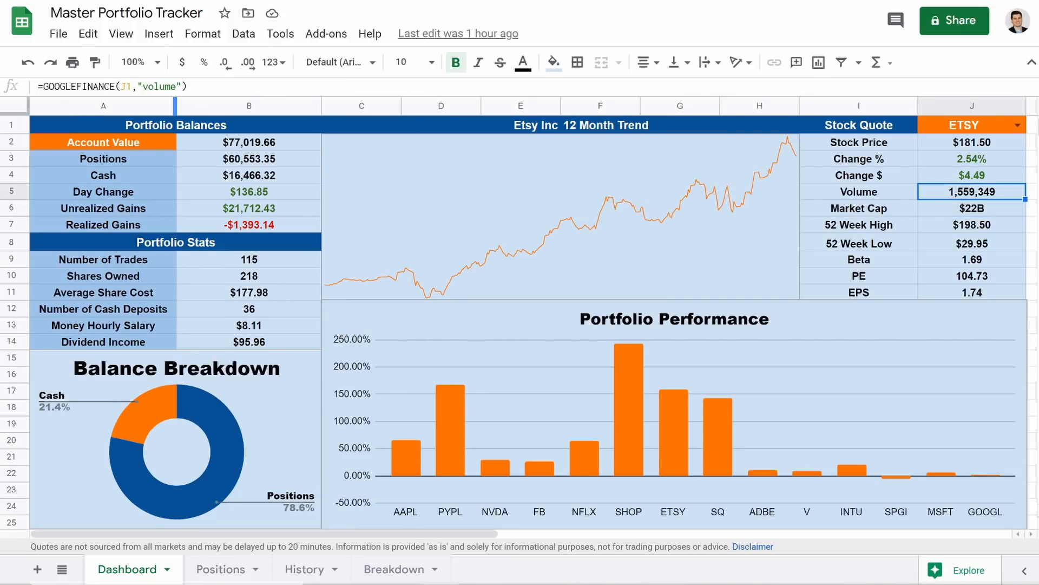
click(199, 87)
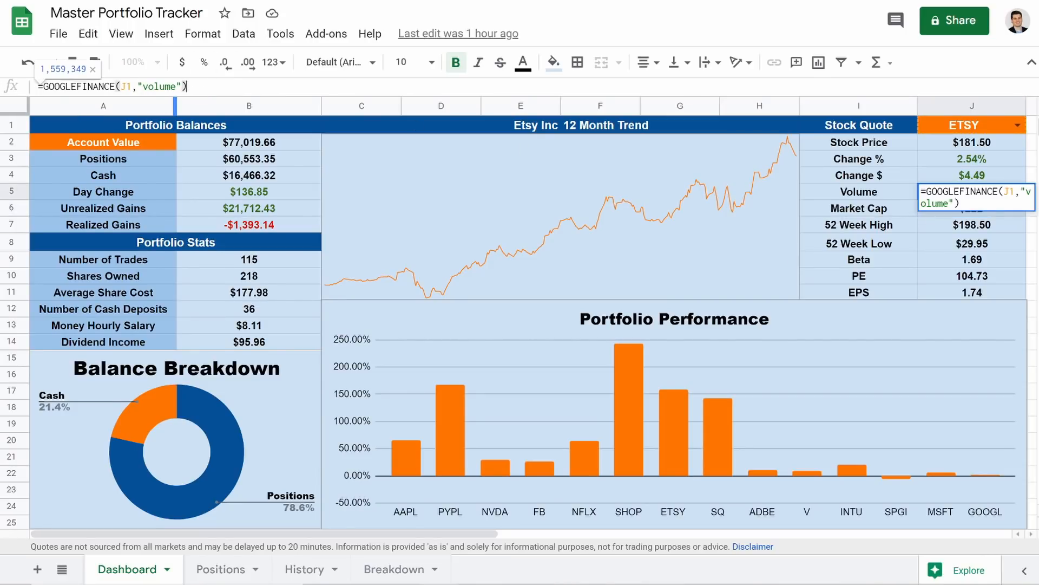
drag(188, 87, 37, 86)
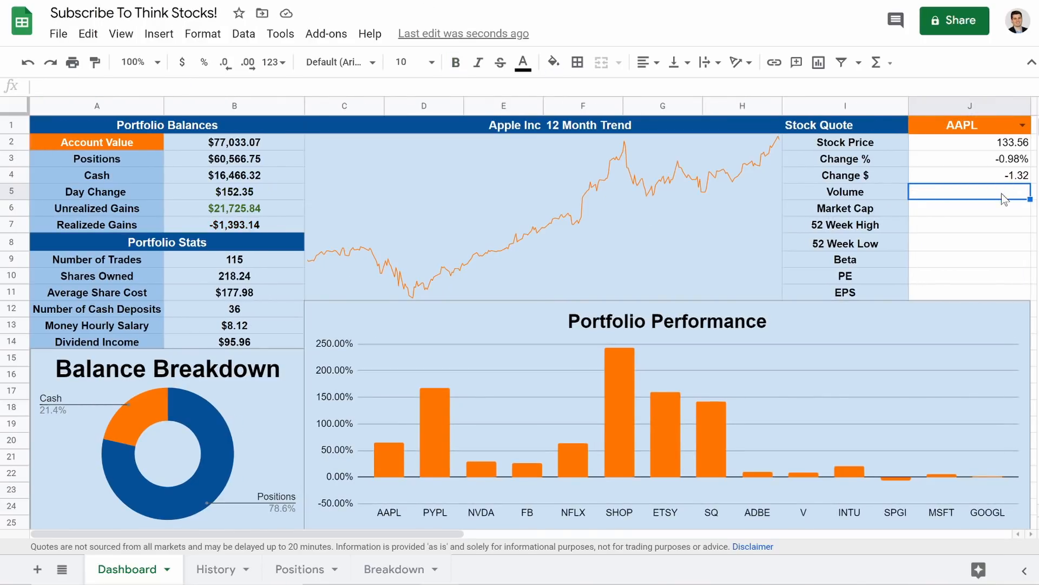
text(=GOOGLEFINANCE(J1,"volume"))
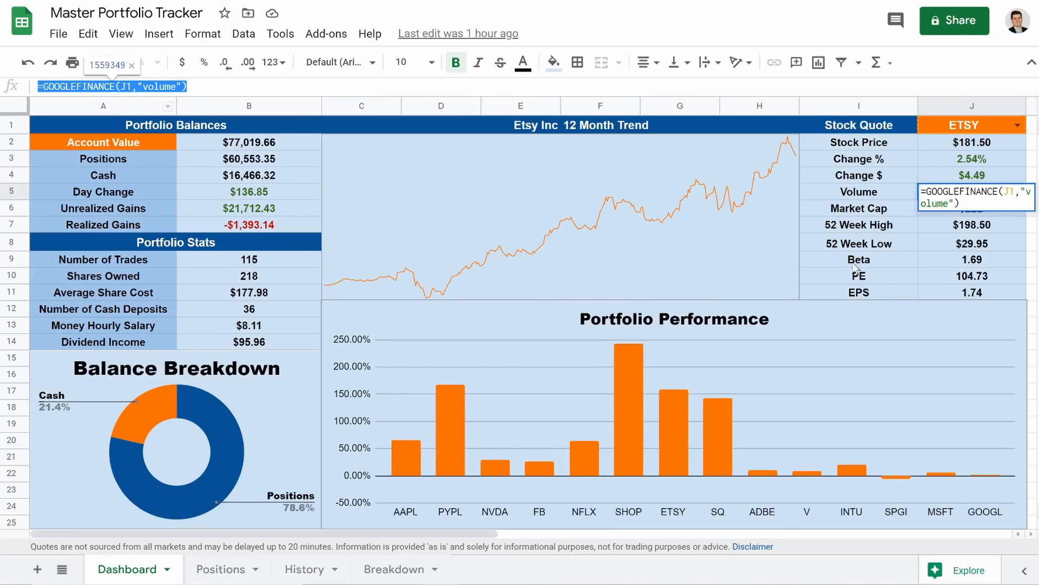
- Copy the 52 Week High formula =GOOGLEFINANCE(J1,"High52") from the Master Portfolio Tracker into J7 of this Dashboard
click(966, 232)
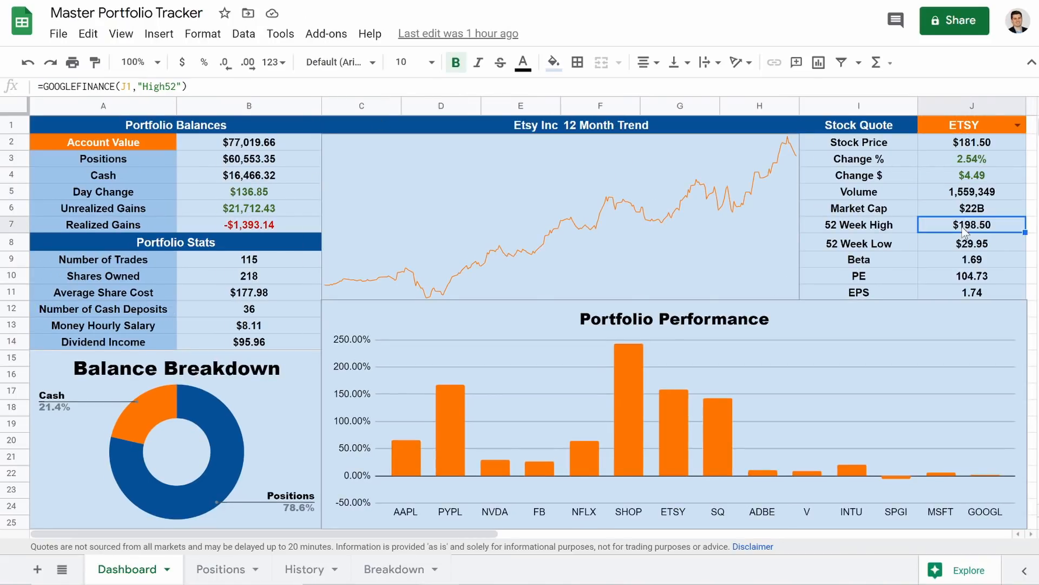
drag(187, 87, 20, 69)
key(ctrl+c)
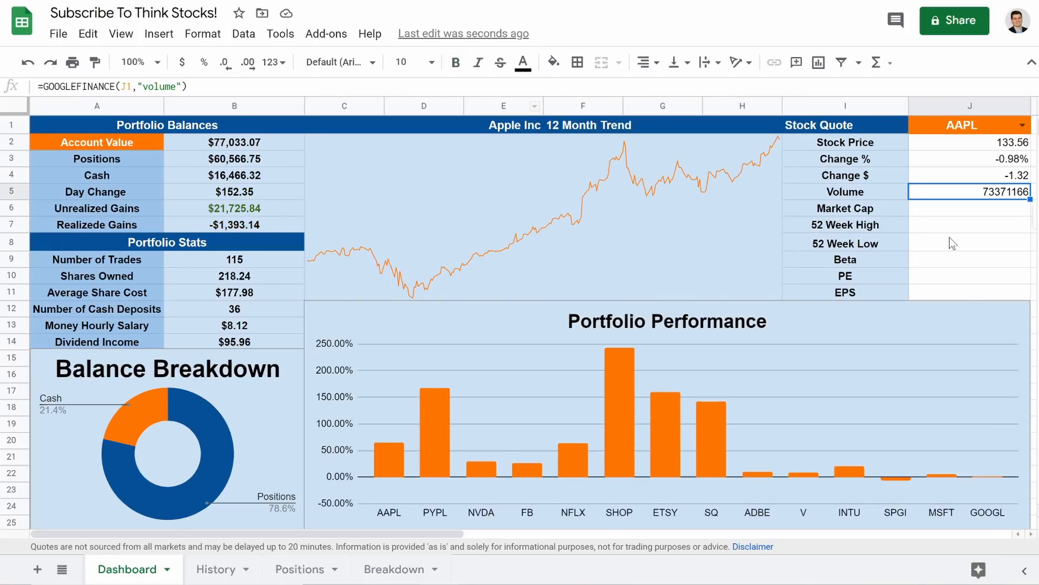
click(957, 226)
key(ctrl+v)
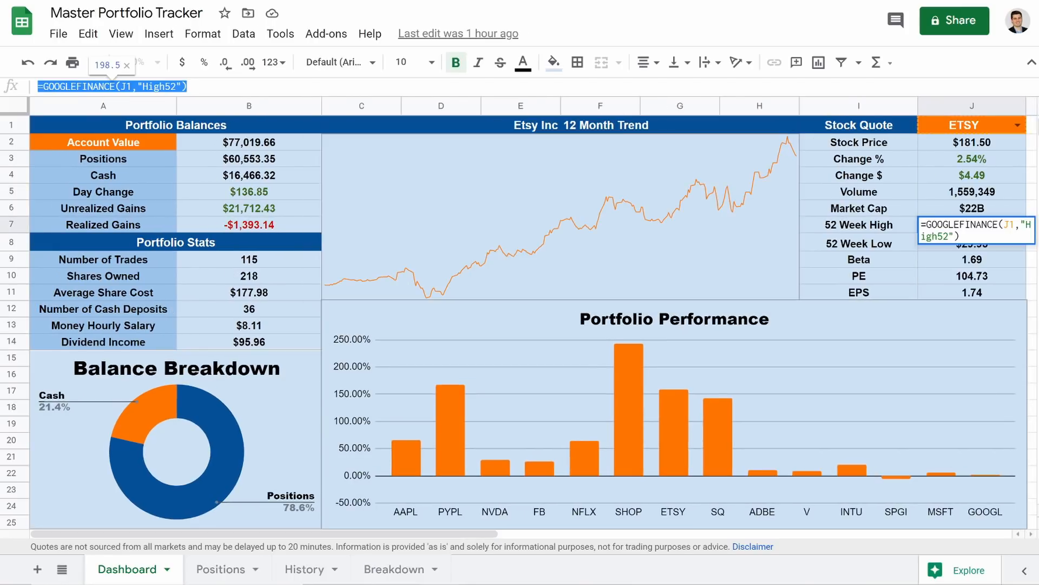
- Copy the 52 Week Low formula =GOOGLEFINANCE(J1,"low52") from the Master Portfolio Tracker into J8 of this Dashboard
key(Return)
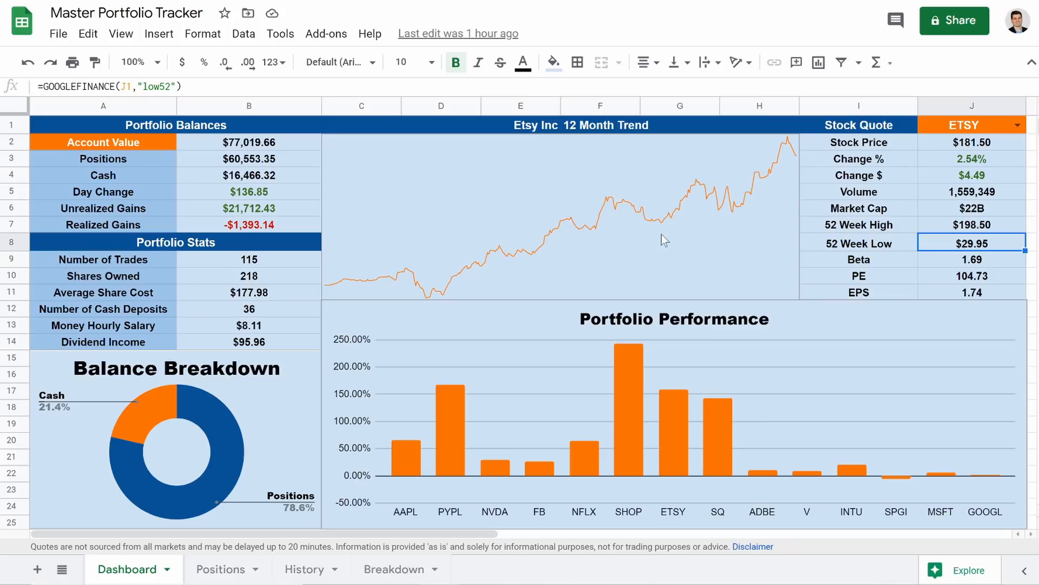
click(217, 83)
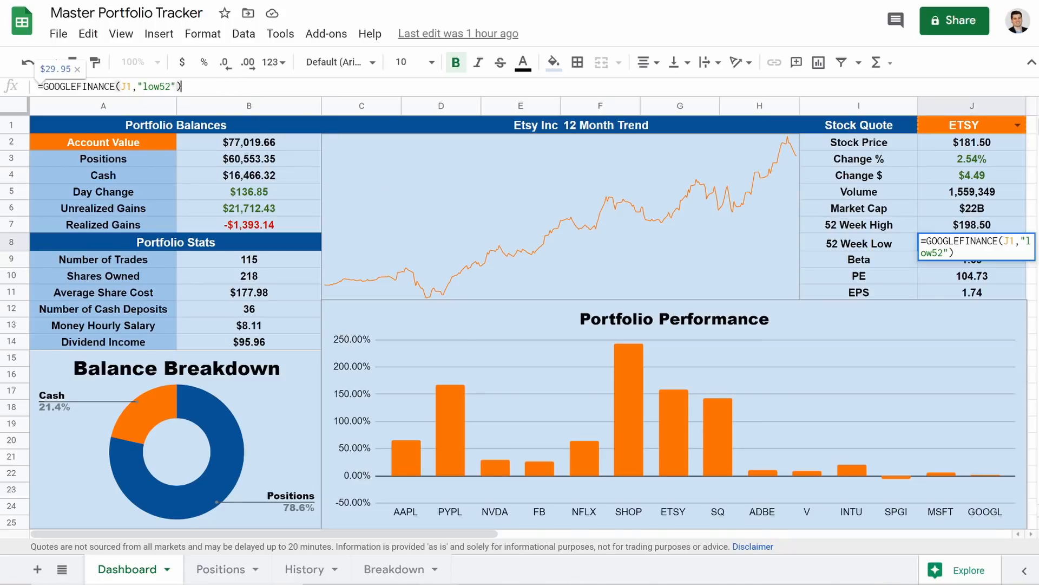
key(ctrl+a)
key(ctrl+c)
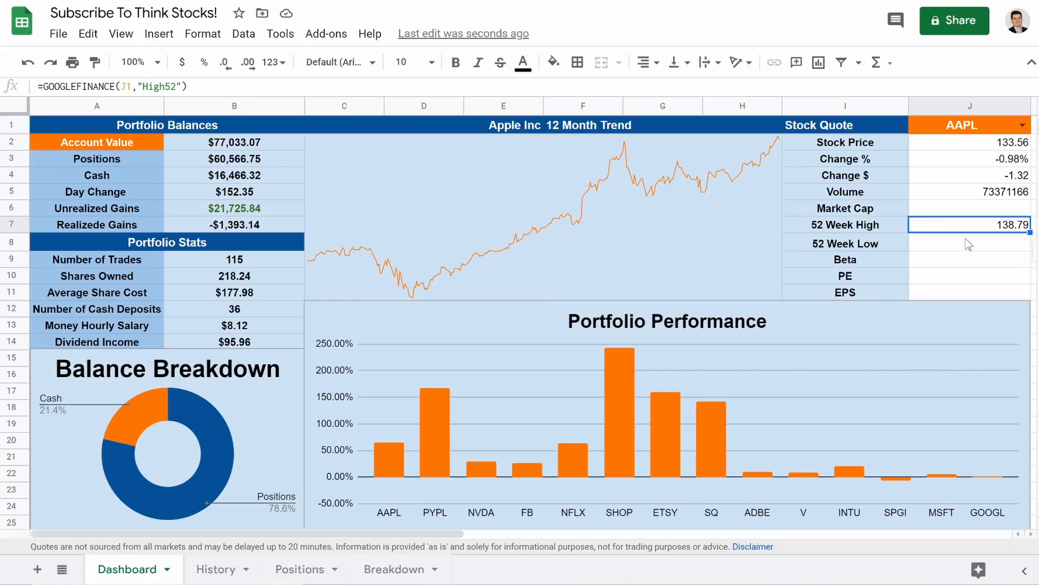
click(974, 247)
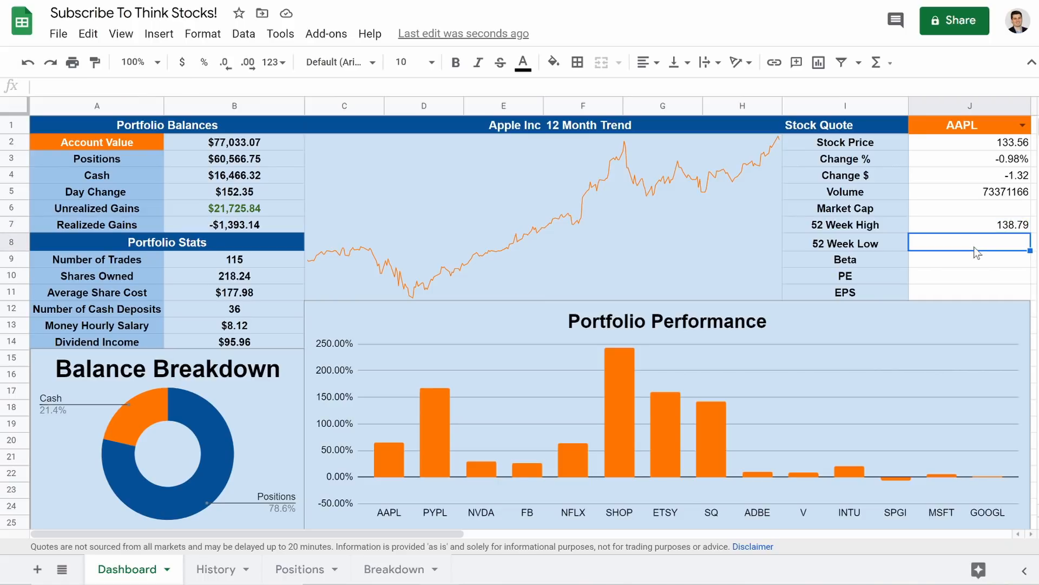
key(ctrl+v)
- Copy the Beta formula =GOOGLEFINANCE(J1,"Beta") from the Master Portfolio Tracker into J9 of this Dashboard
click(961, 264)
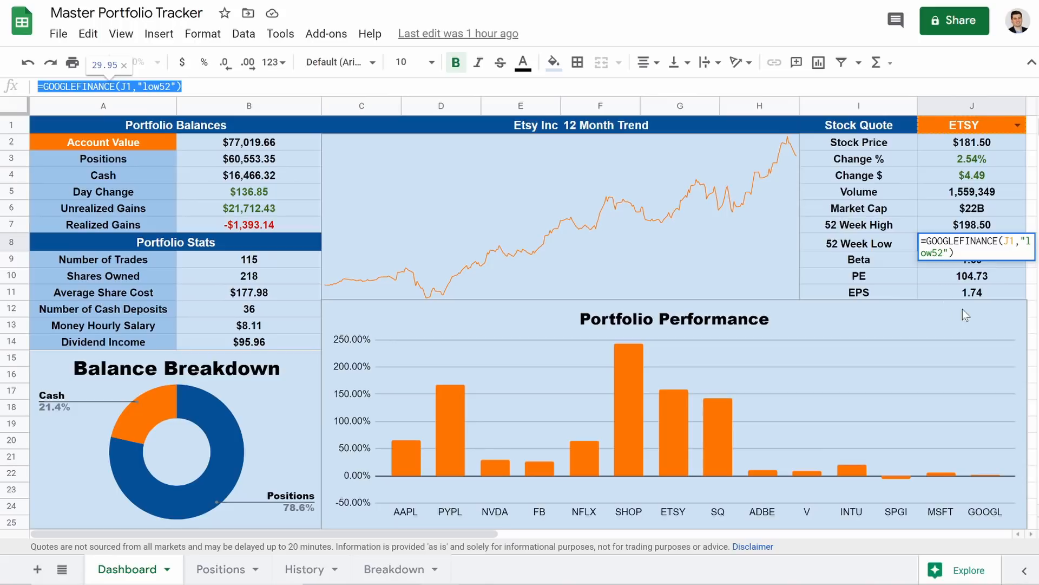
key(Return)
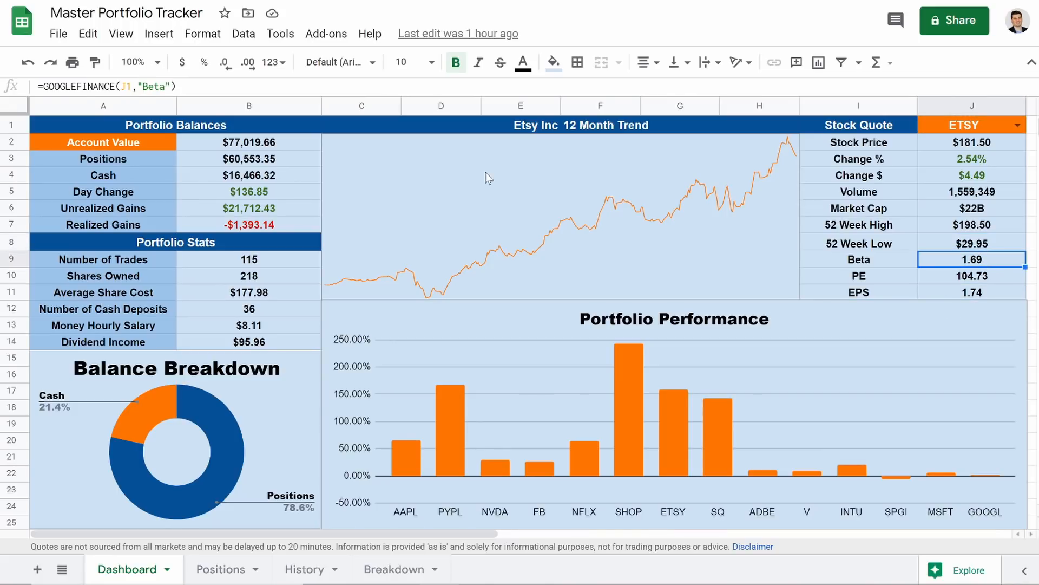
drag(184, 87, 1, 80)
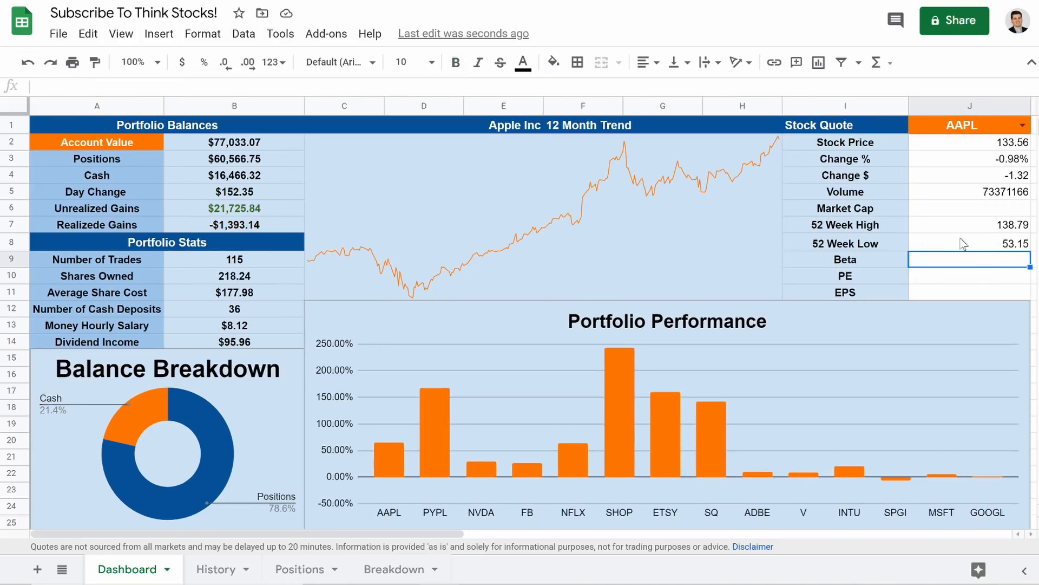
text(=GOOGLEFINANCE(J1,"Beta"))
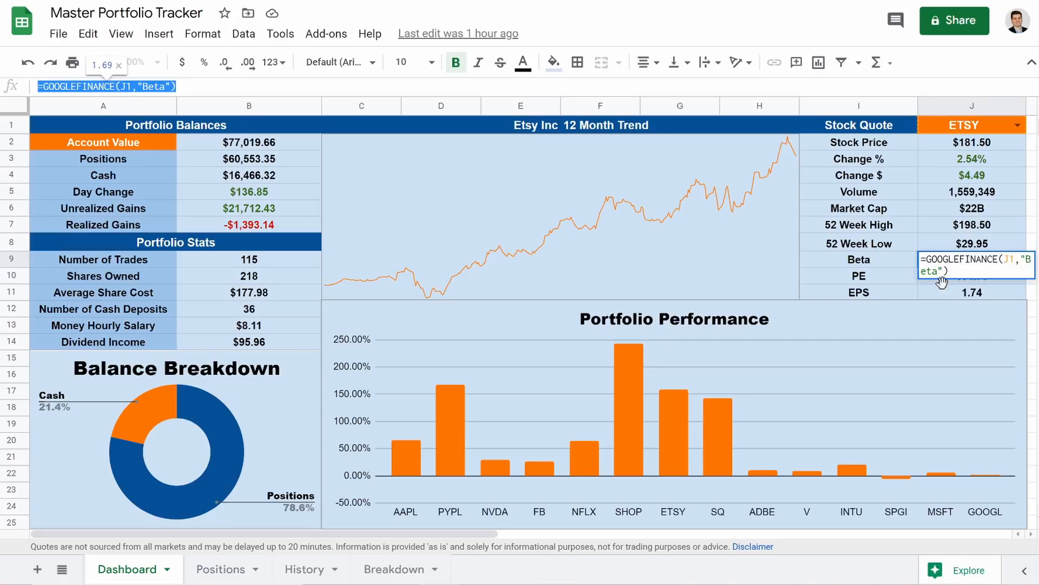
- Copy the PE formula =GOOGLEFINANCE(J1,"pe") from the Master Portfolio Tracker into J10 of this Dashboard
key(Return)
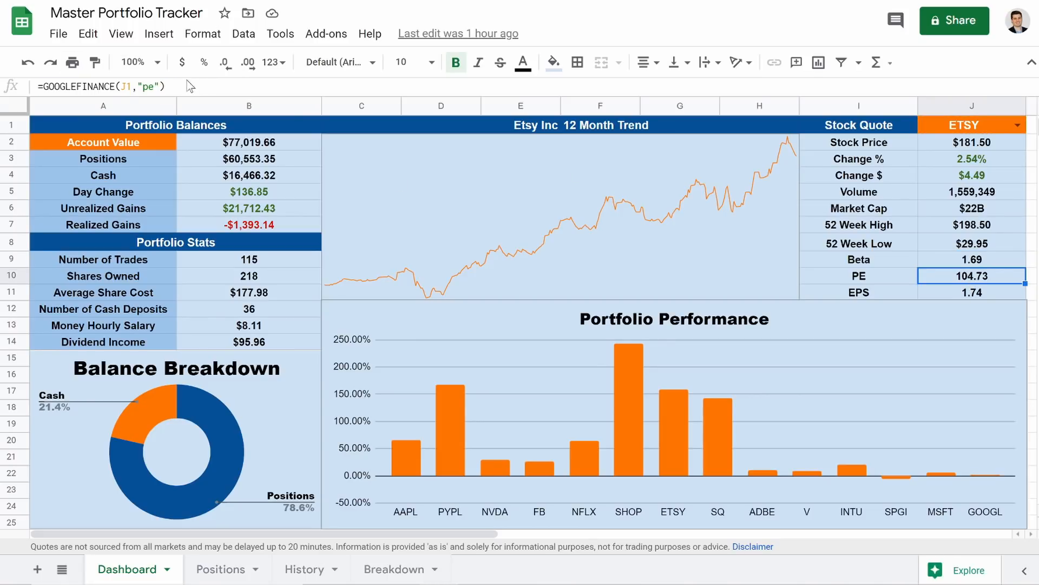
drag(166, 87, 2, 67)
key(ctrl+c)
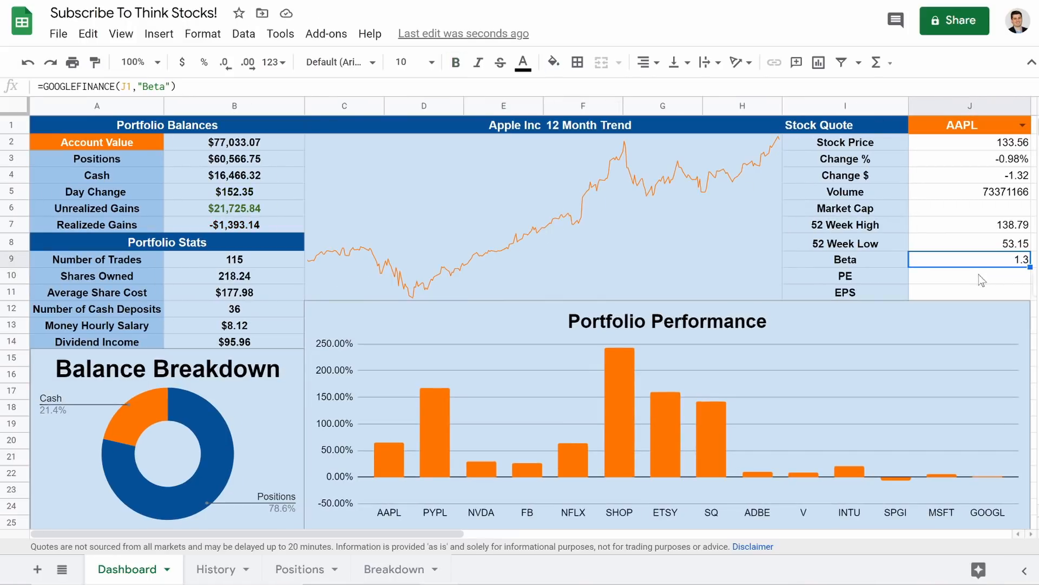
click(981, 280)
key(ctrl+v)
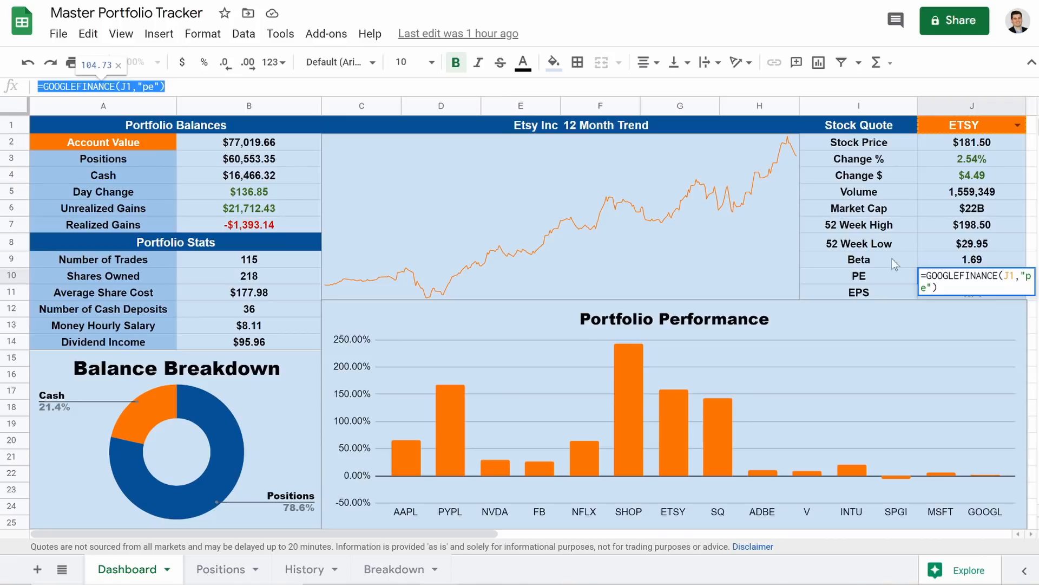
- Copy the EPS formula =GOOGLEFINANCE(J1,"EPS") from the Master Portfolio Tracker into J11 of this Dashboard
click(891, 248)
click(958, 291)
drag(173, 87, 0, 36)
key(ctrl+c)
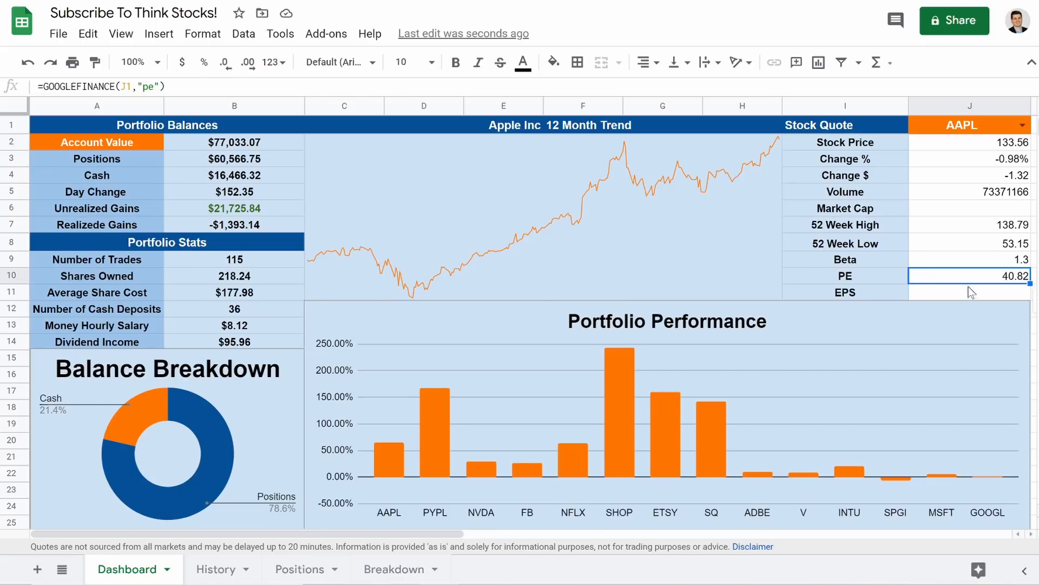
click(979, 292)
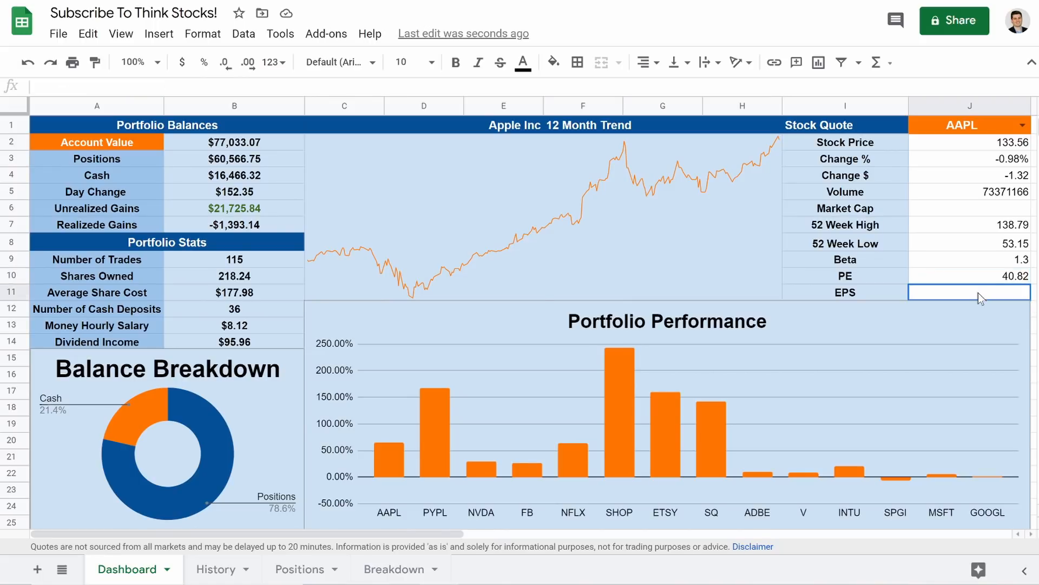
key(ctrl+v)
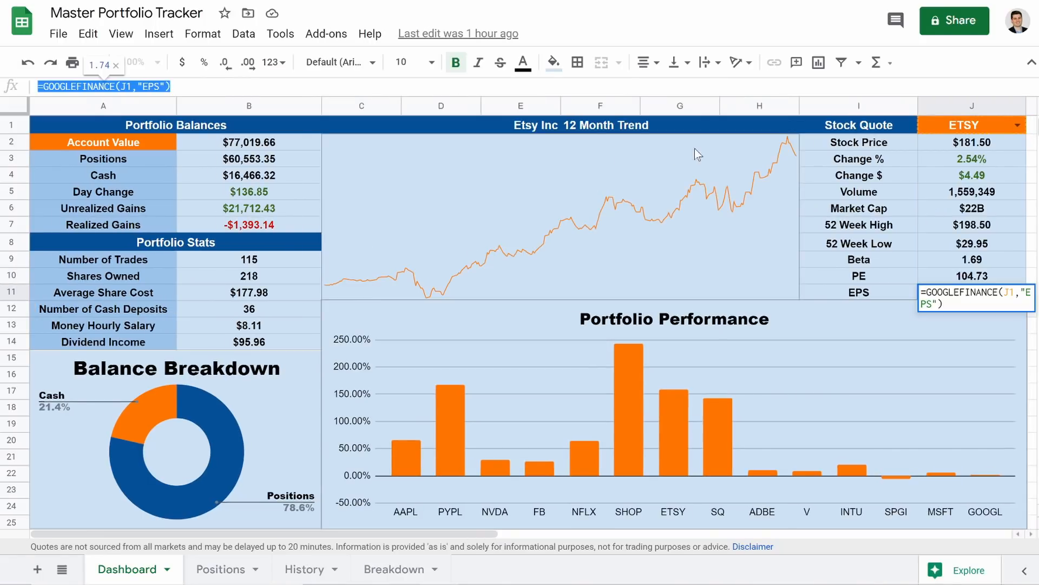
click(979, 224)
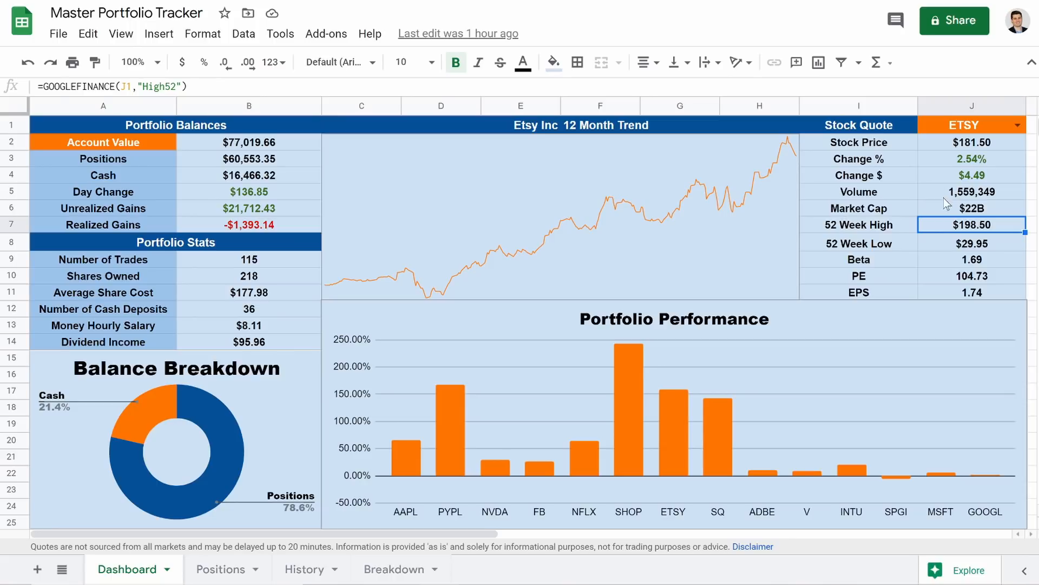
click(971, 210)
drag(348, 86, 10, 92)
key(ctrl+c)
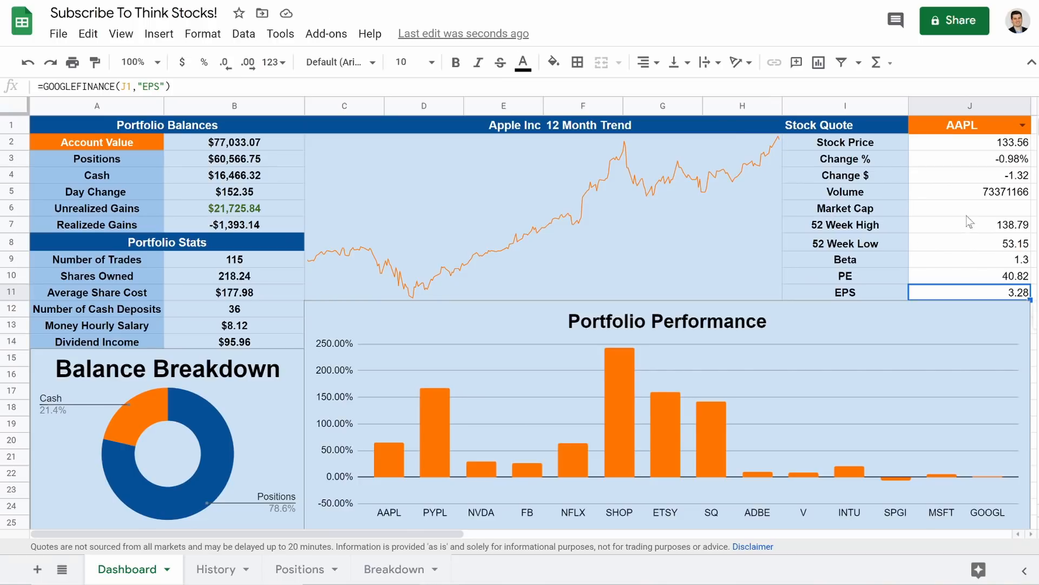
click(974, 210)
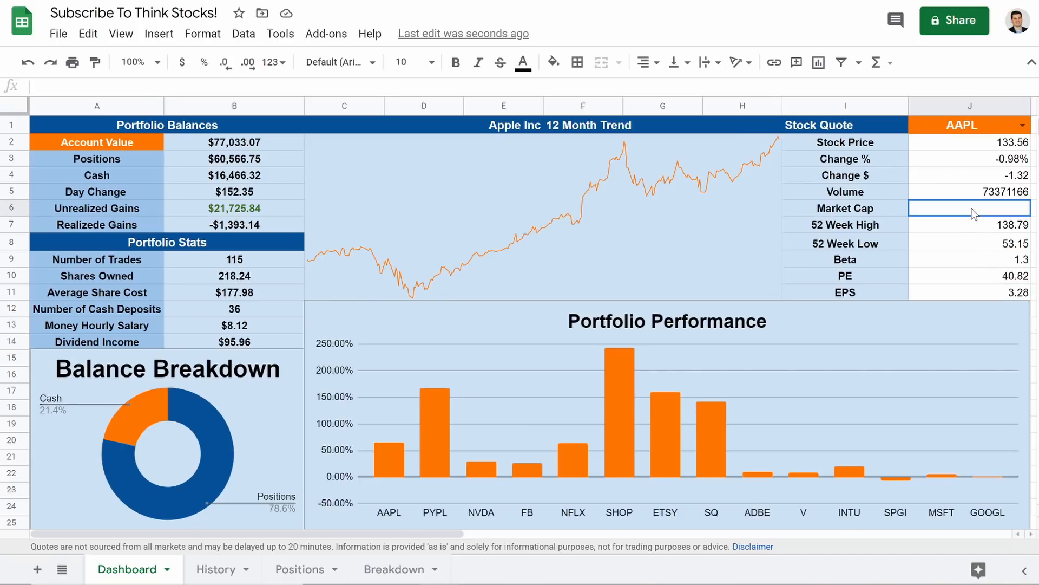
key(ctrl+v)
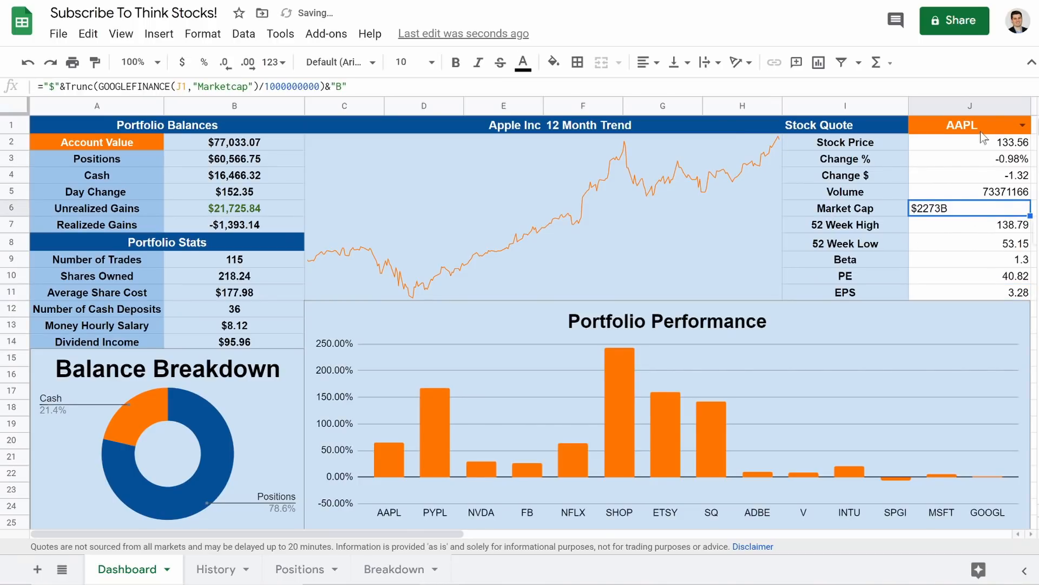
- Format the Stock Quote values in J2:J11 with bold, centred text and the light blue fill
drag(978, 144, 972, 293)
click(465, 65)
click(646, 63)
click(666, 90)
- Examine the GOOGLEFINANCE(J1,"Marketcap") part of the Market Cap formula in J6, leaving the formula intact
click(927, 210)
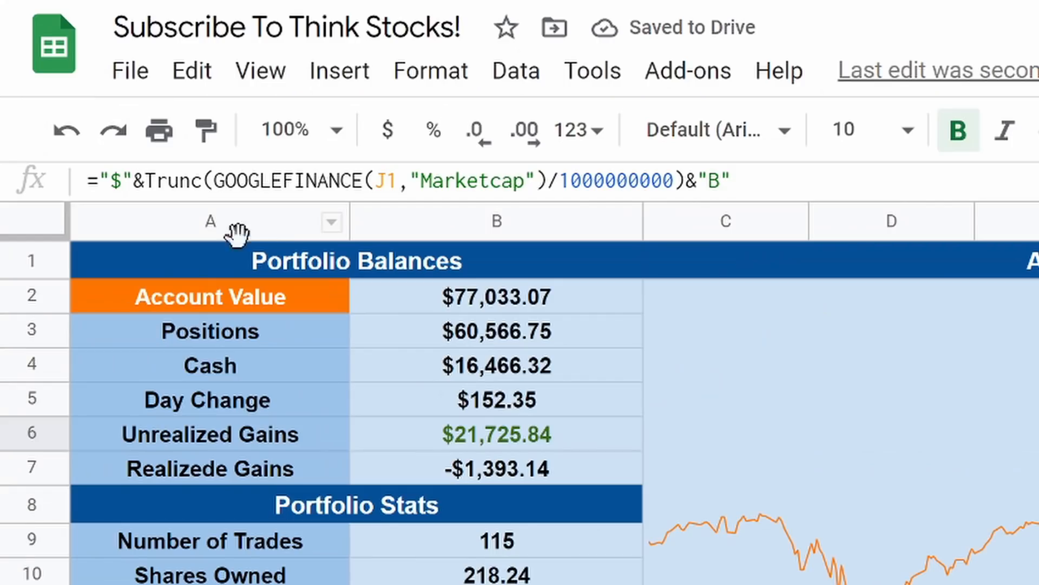
drag(213, 181, 534, 180)
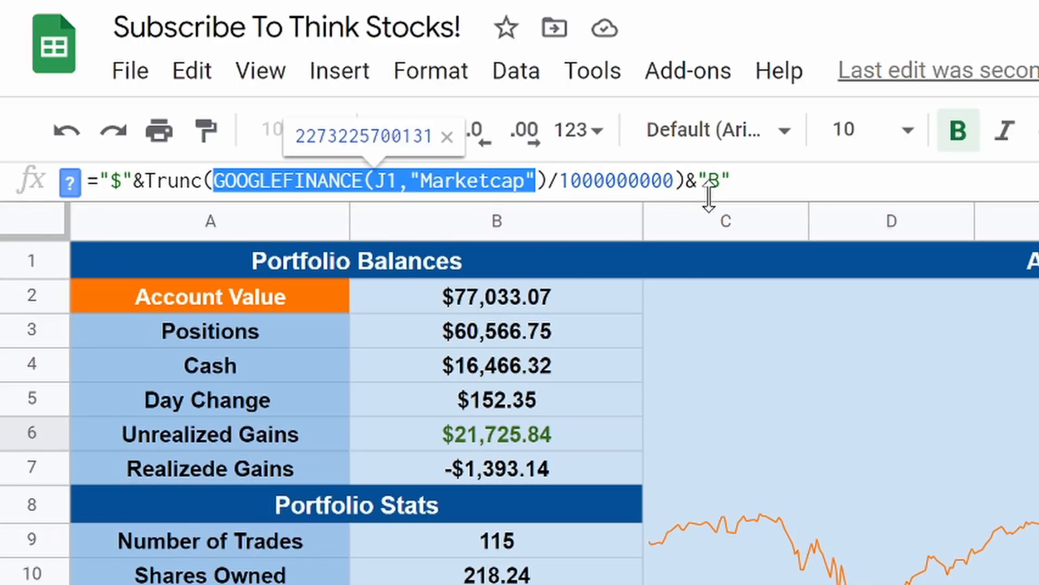
key(Return)
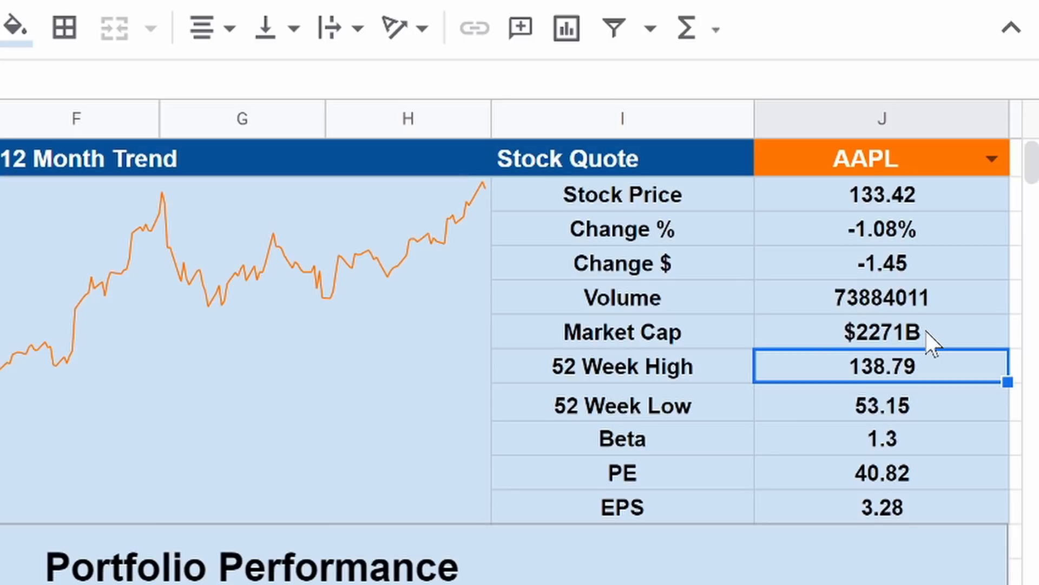
- Switch the Stock Quote ticker in J1 first to FB and finally to PYPL
click(992, 161)
click(853, 325)
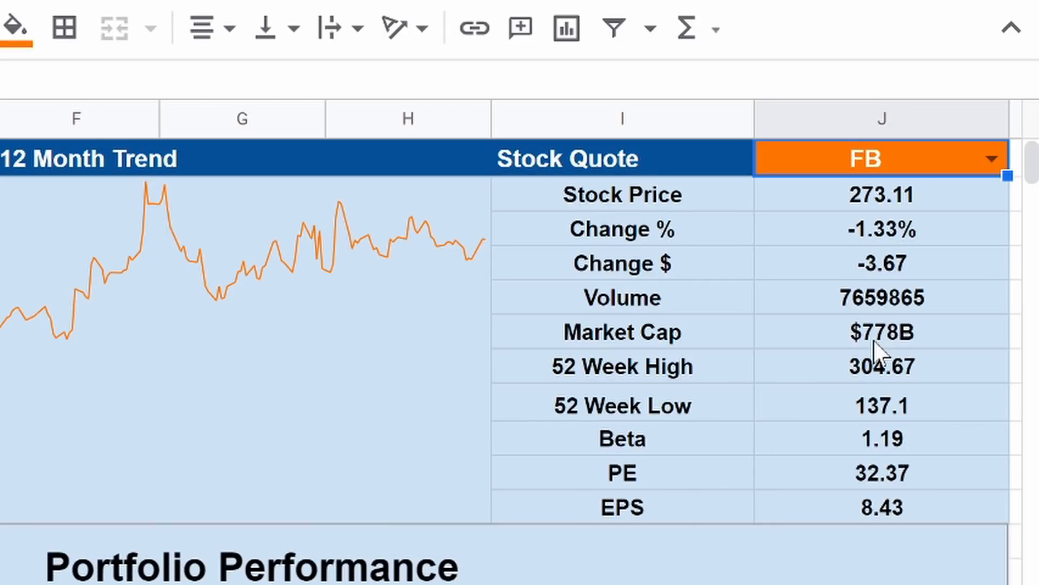
click(827, 441)
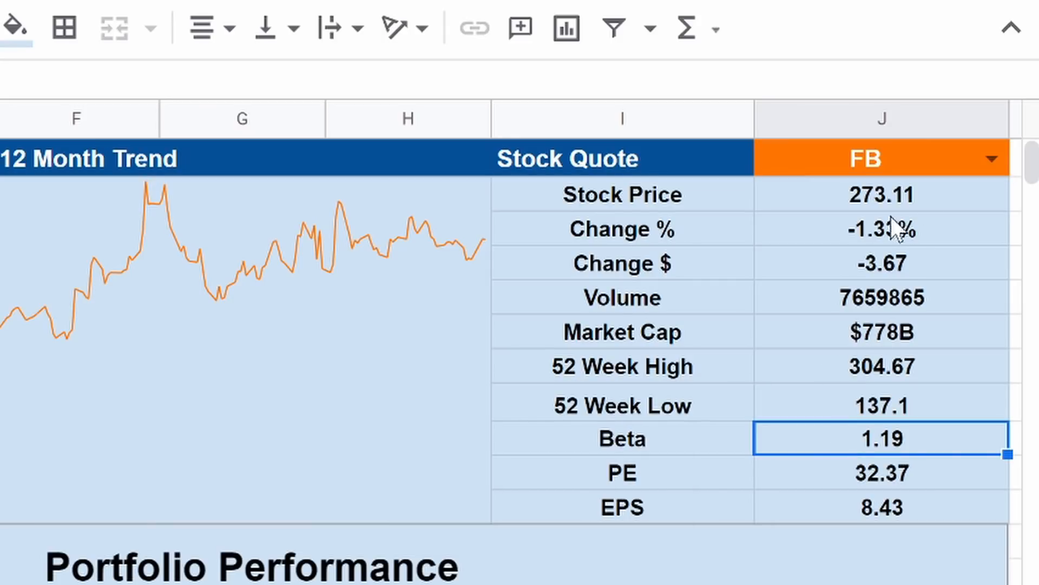
click(992, 160)
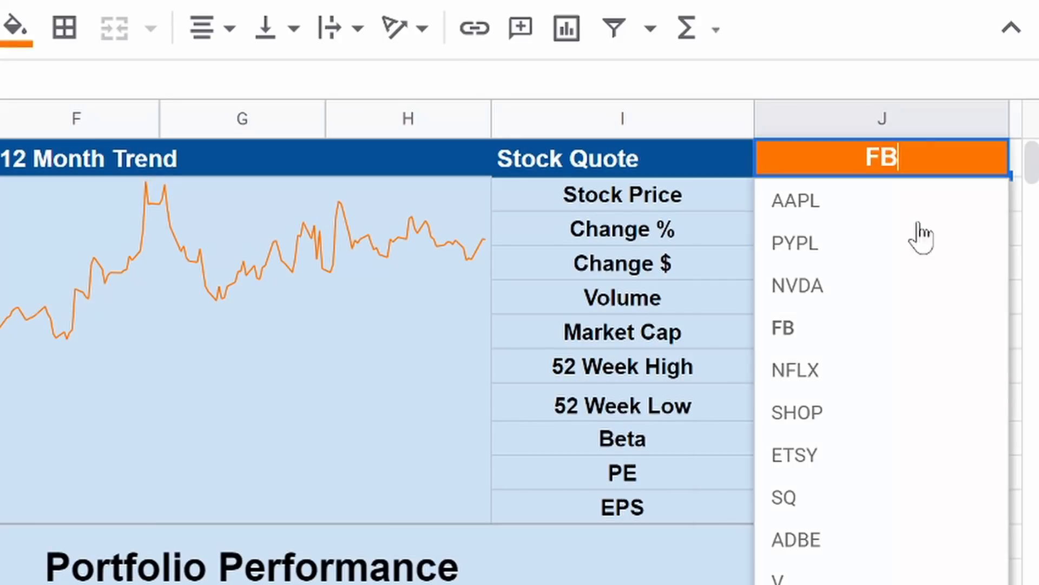
click(785, 246)
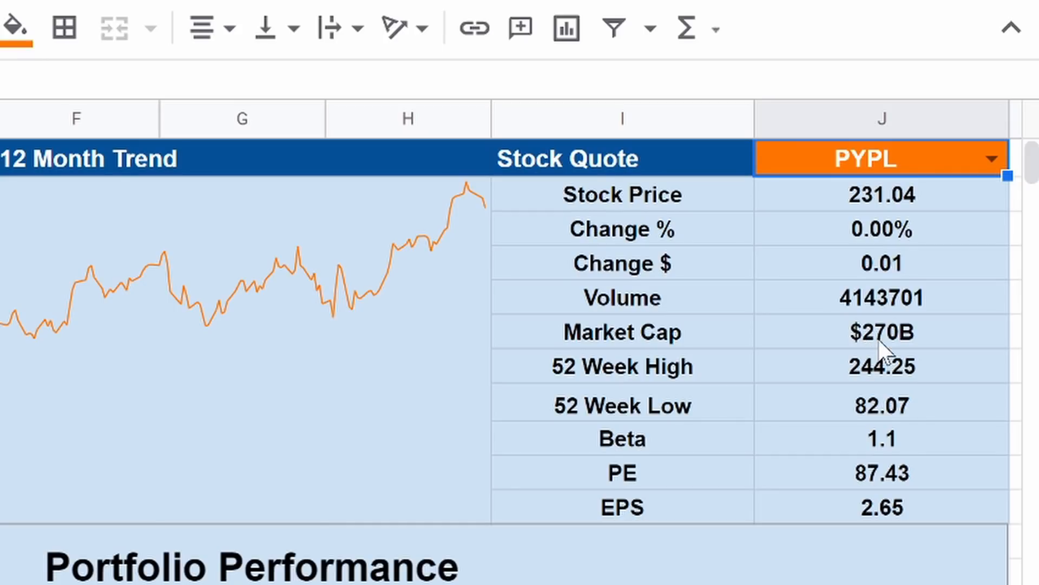
- Examine the Market Cap formula in J6 of the Dashboard and review the History and Positions sheets
click(879, 345)
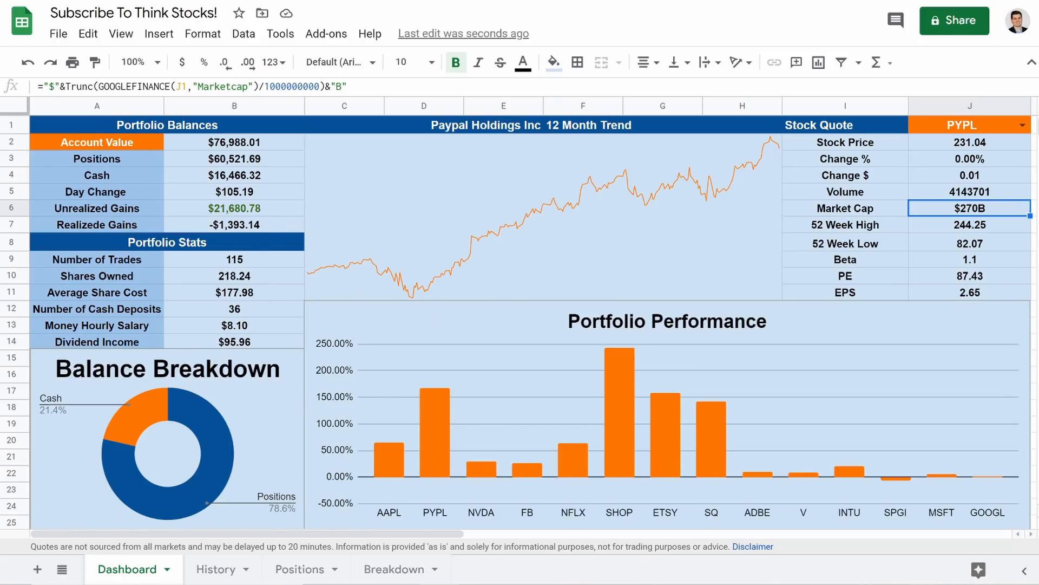
click(220, 573)
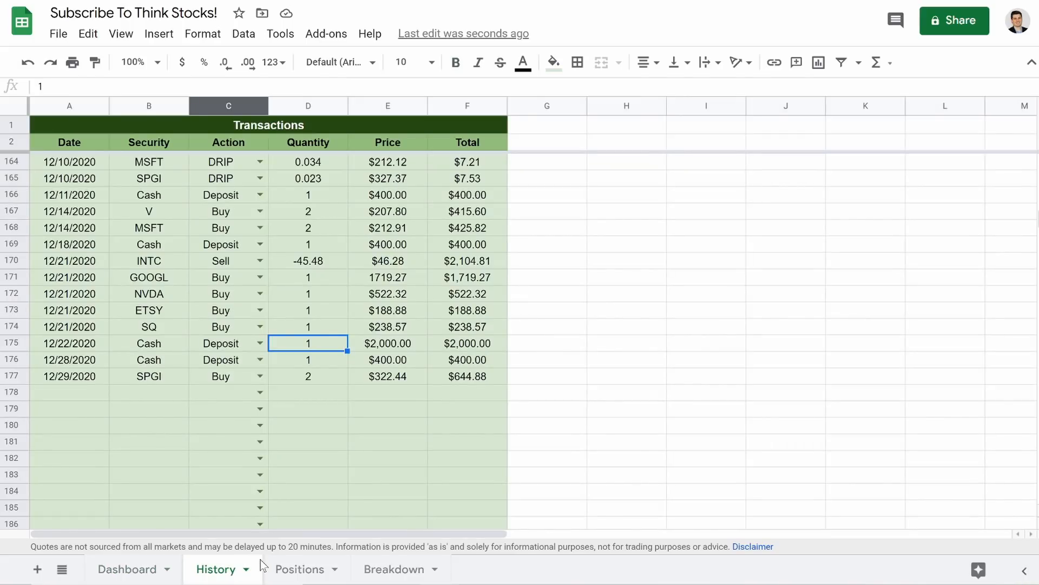
click(286, 570)
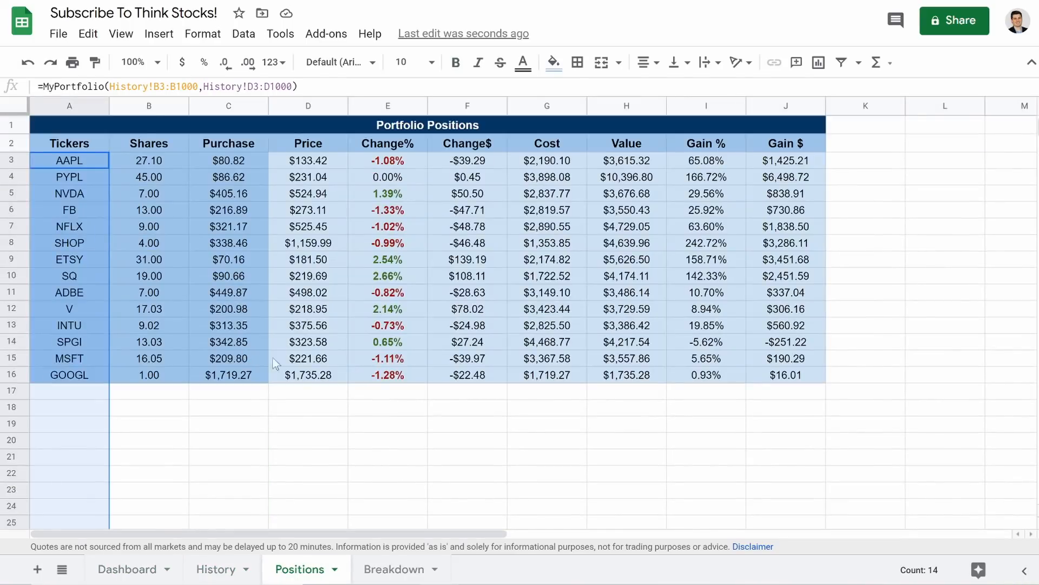
click(384, 428)
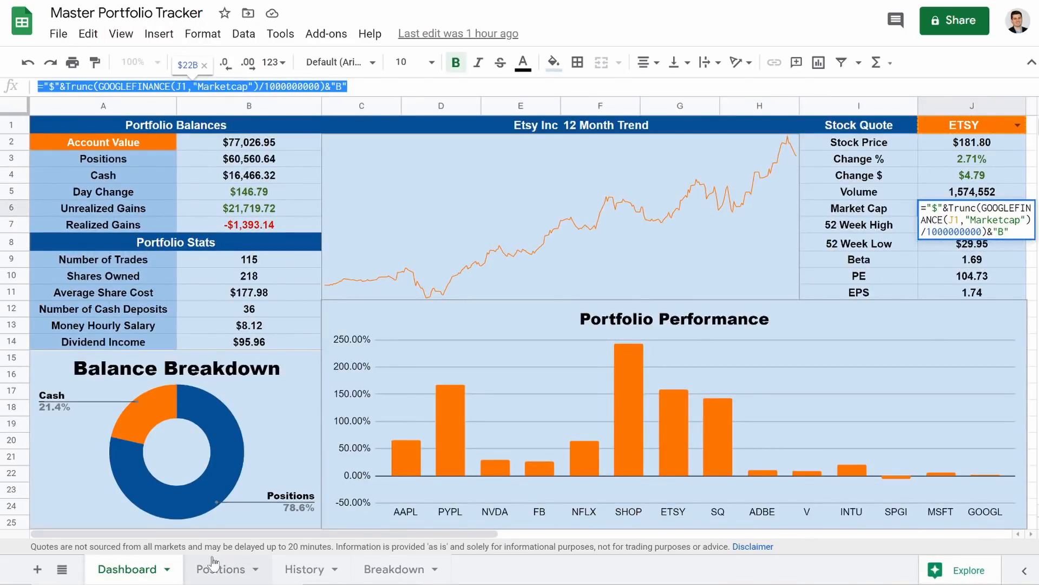
- In the Master Portfolio Tracker, examine the Change$, Gain % and Gain $ colouring on Positions and the Dashboard's Change % and Change $ cells
click(214, 564)
drag(555, 185, 543, 331)
drag(836, 210, 837, 330)
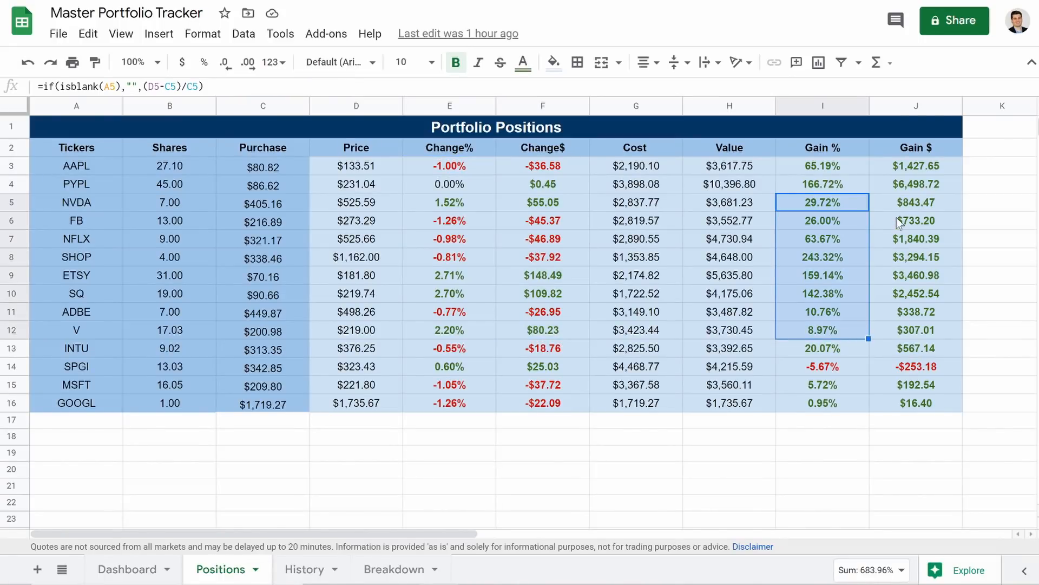
drag(898, 222, 898, 330)
click(125, 579)
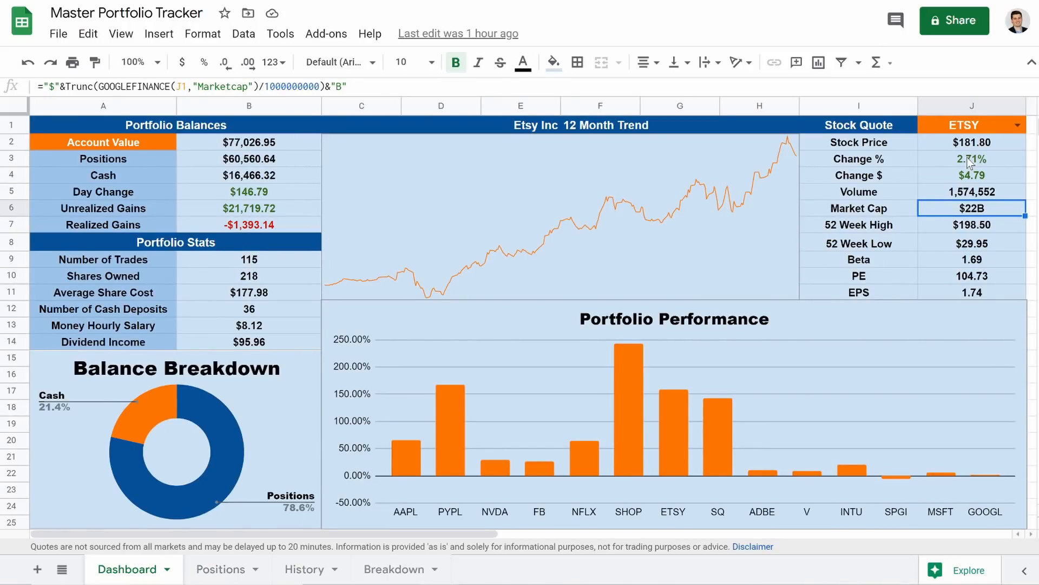
drag(967, 157, 973, 171)
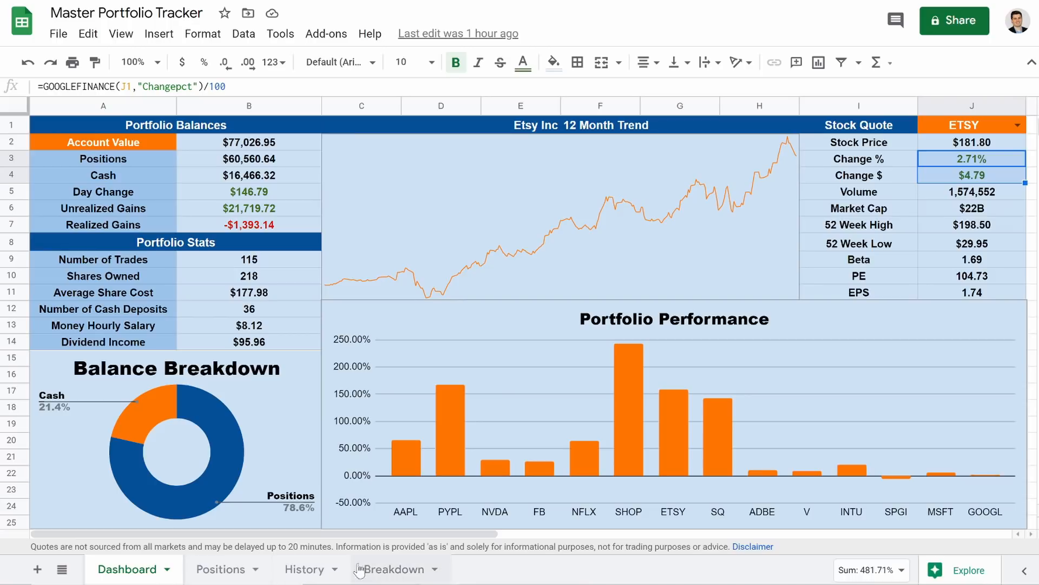
- Review the Positions sheet and the full History transaction list, and return to the Dashboard
click(217, 569)
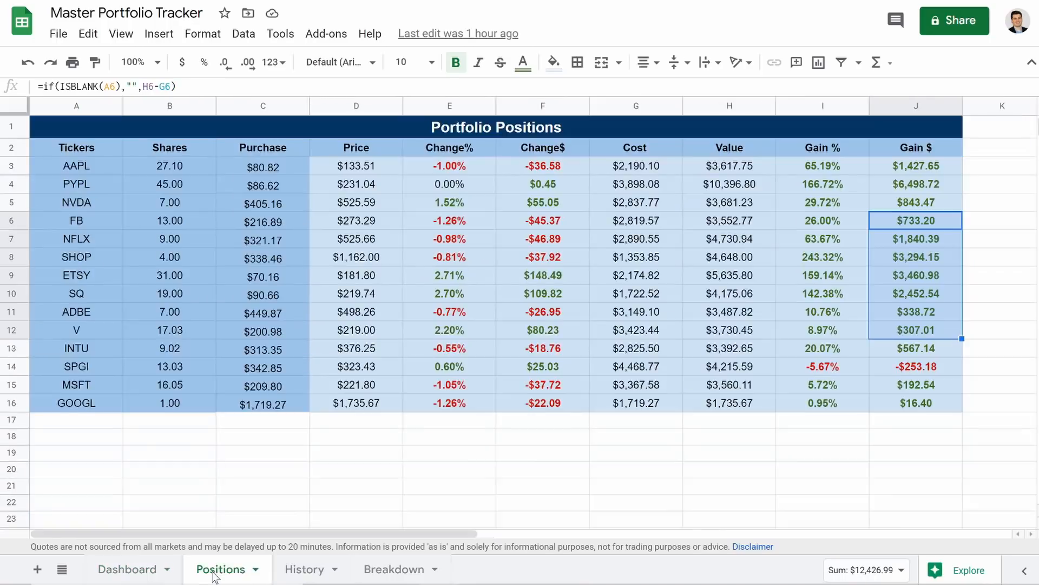
click(302, 568)
scroll(246, 258, down, 20)
scroll(246, 258, up, 9)
scroll(247, 257, up, 8)
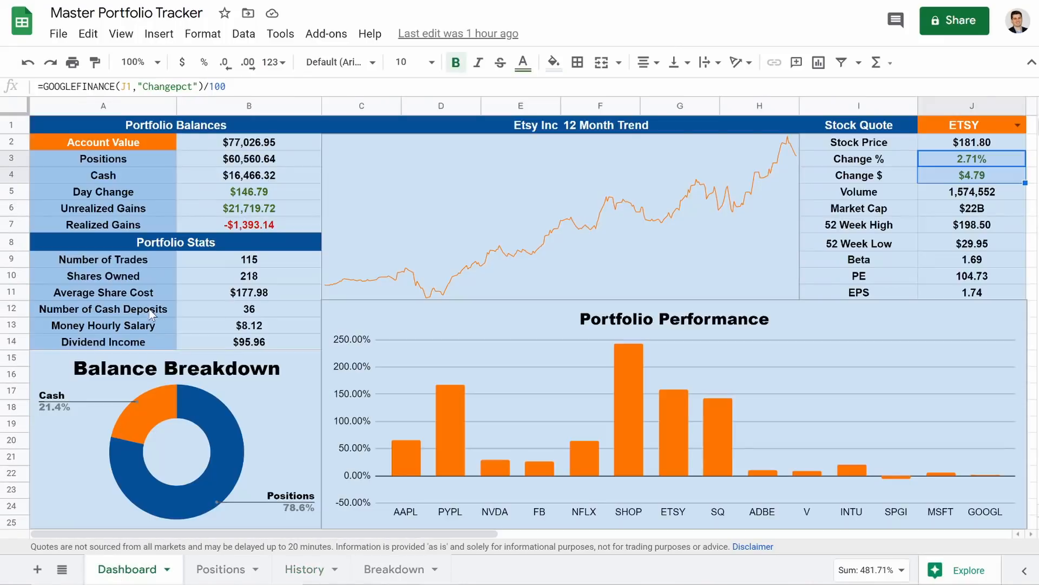
click(116, 573)
- Record a Cash Deposit transaction in History row 178 with quantity 1 and price 2000
click(304, 569)
click(169, 496)
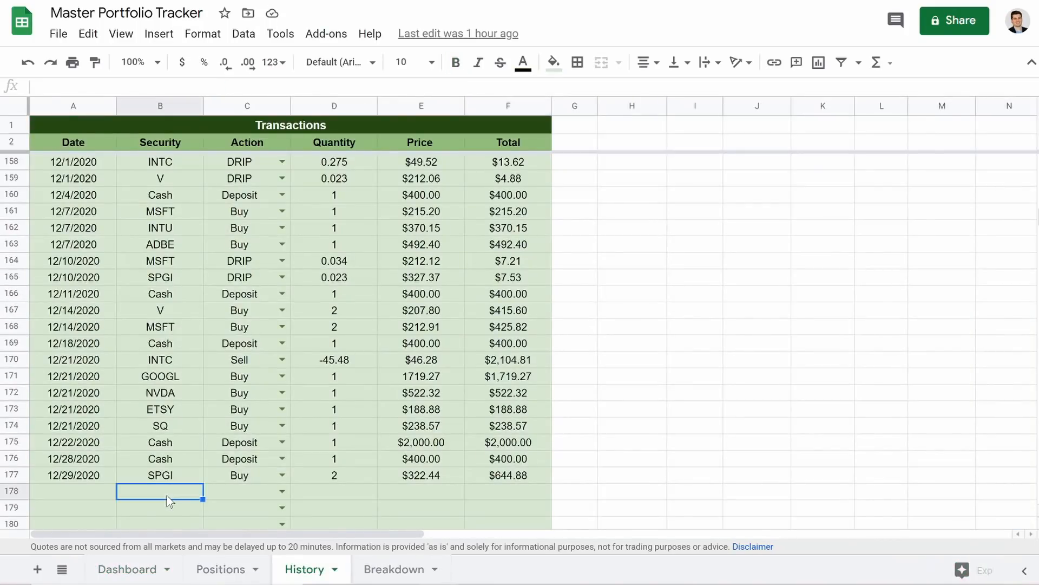
text(Cash)
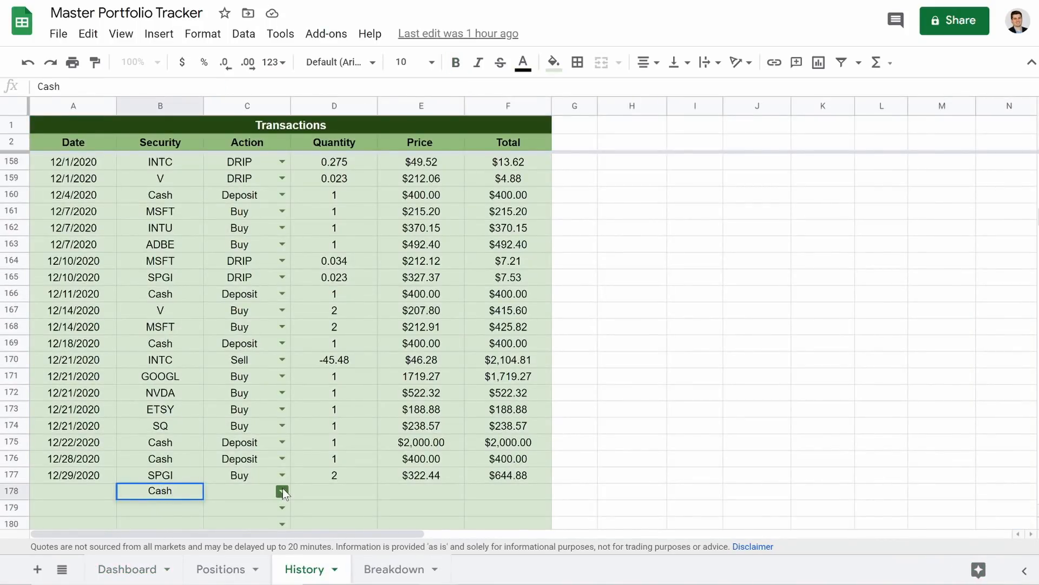
click(282, 492)
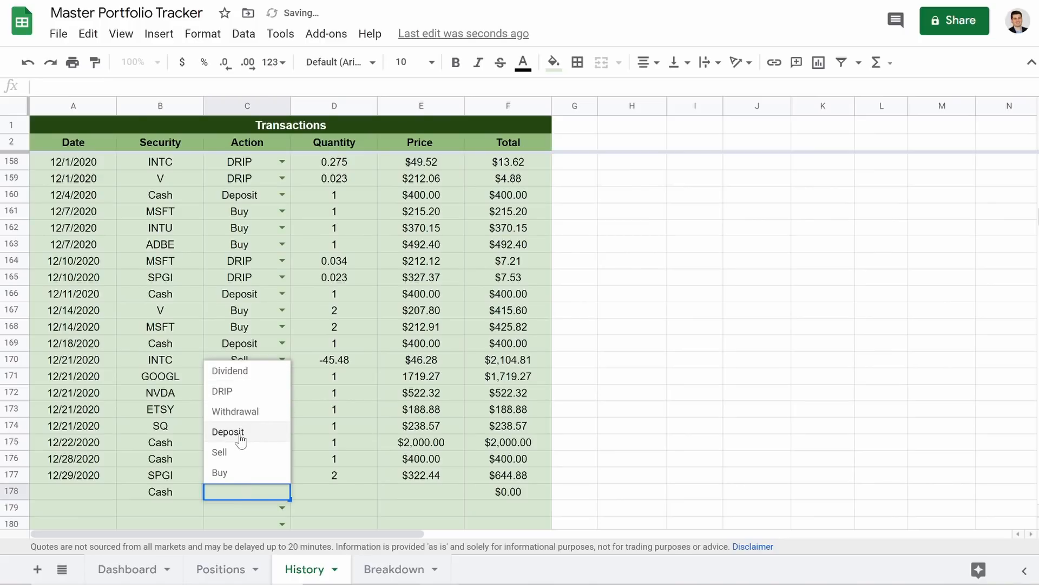
click(228, 431)
click(339, 498)
key(Tab)
text(2000)
key(Return)
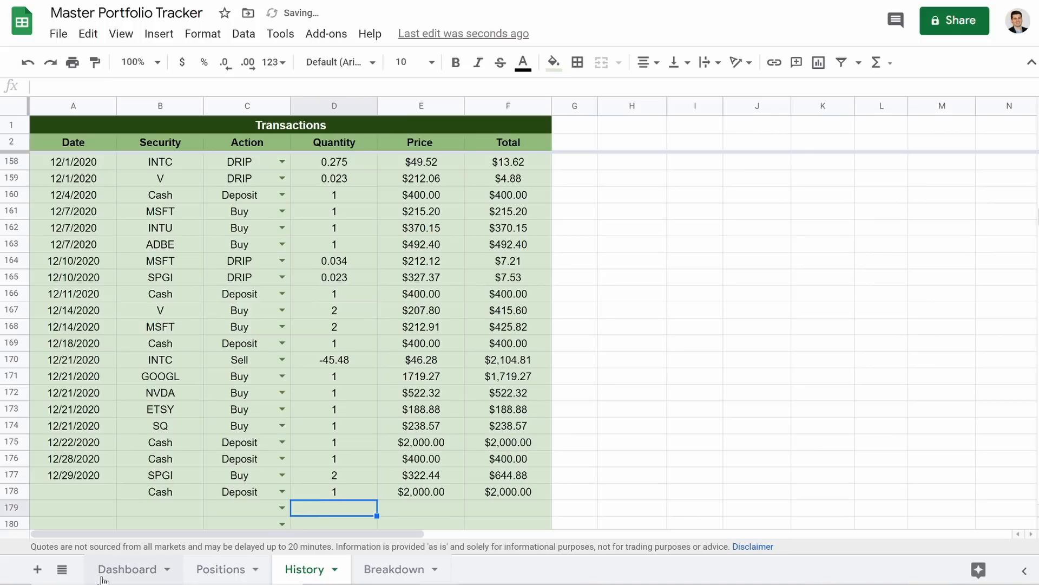
- Examine how the Dashboard balances and the Positions sheet respond to the new cash deposit
click(124, 571)
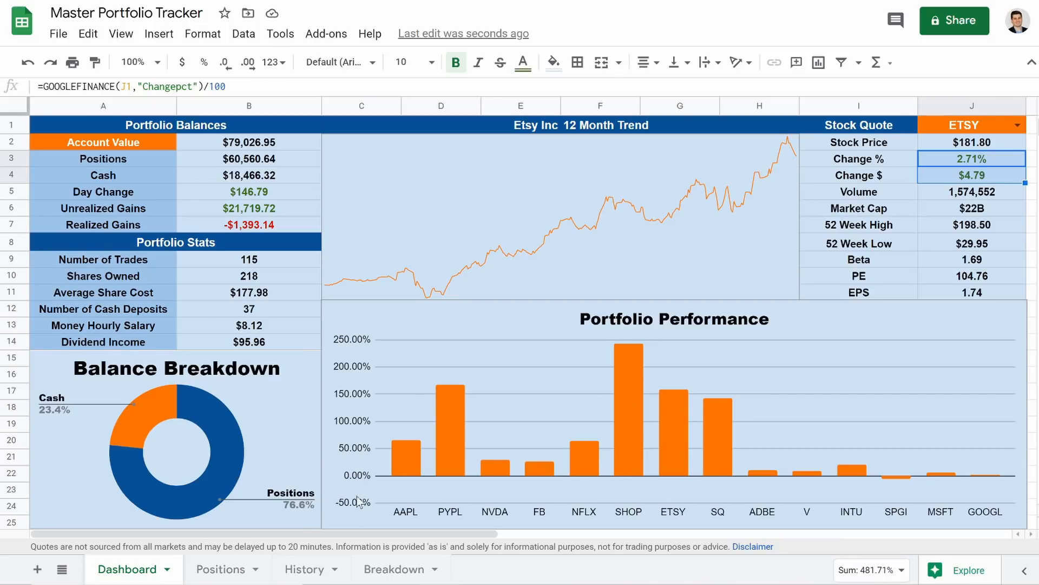
click(219, 570)
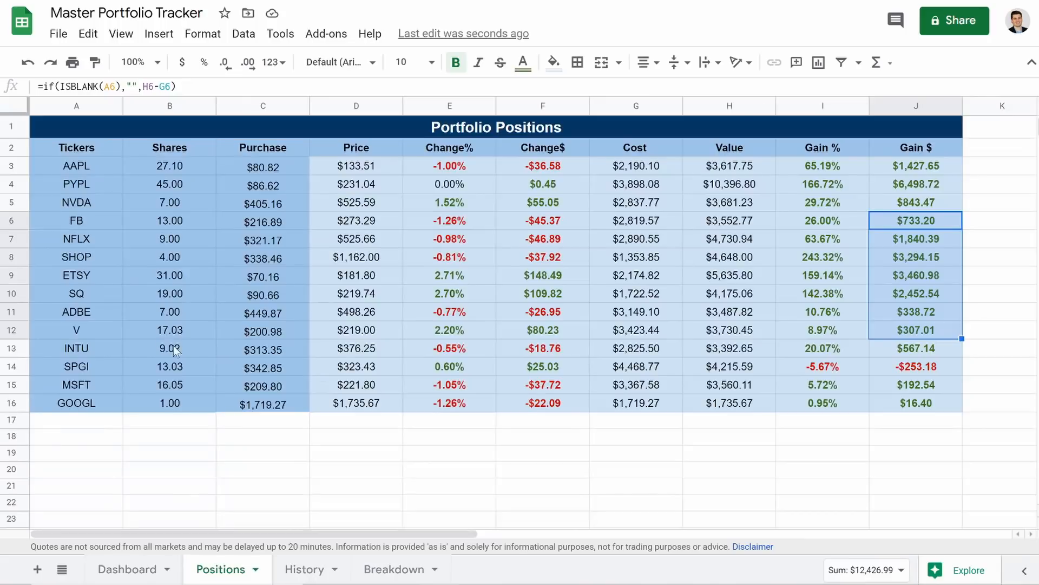
click(470, 443)
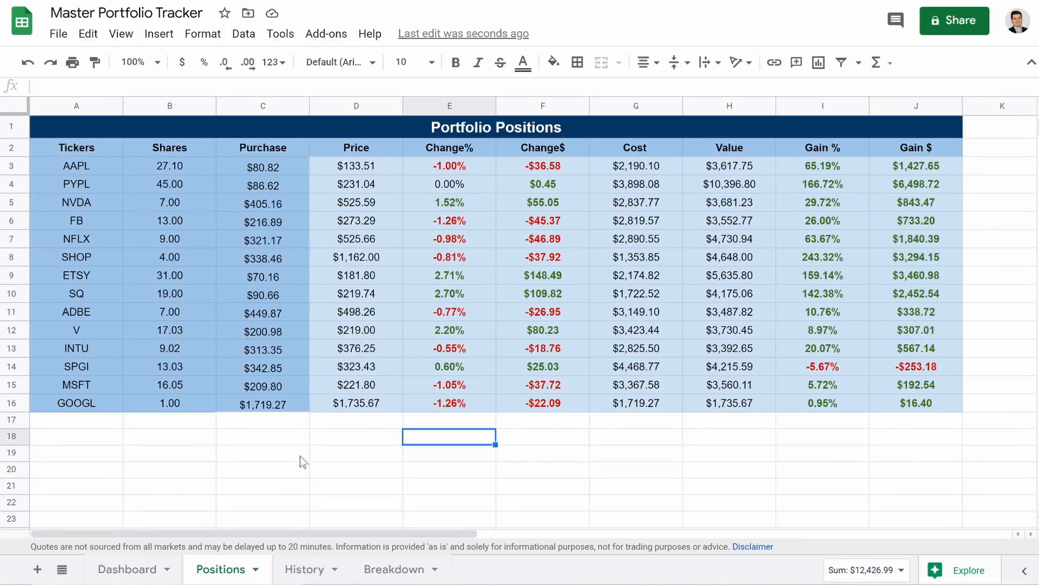
click(134, 567)
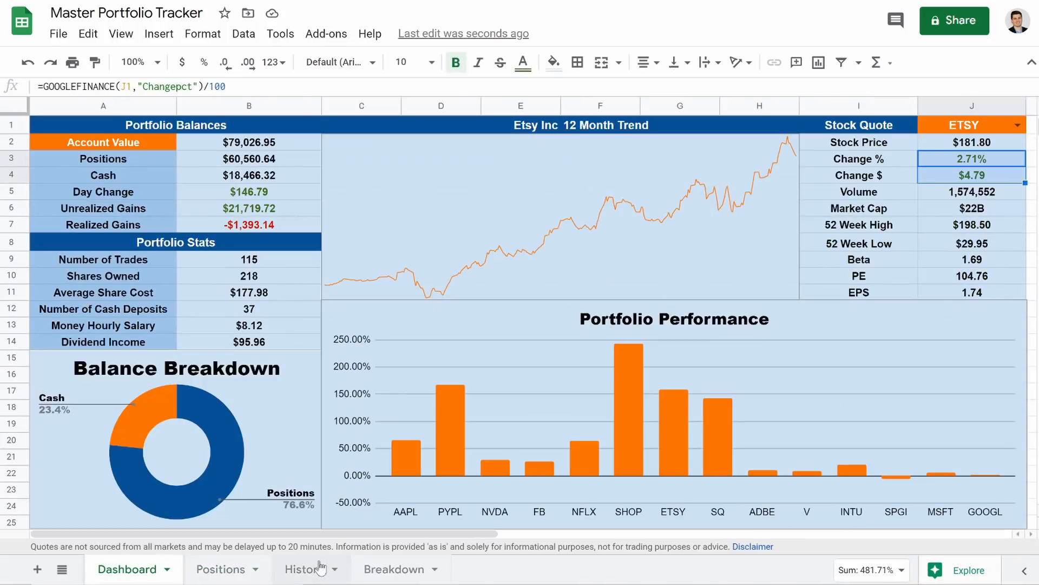
- Clear the security, action, quantity and price of the test deposit in History row 178, keeping the Total formula
click(298, 568)
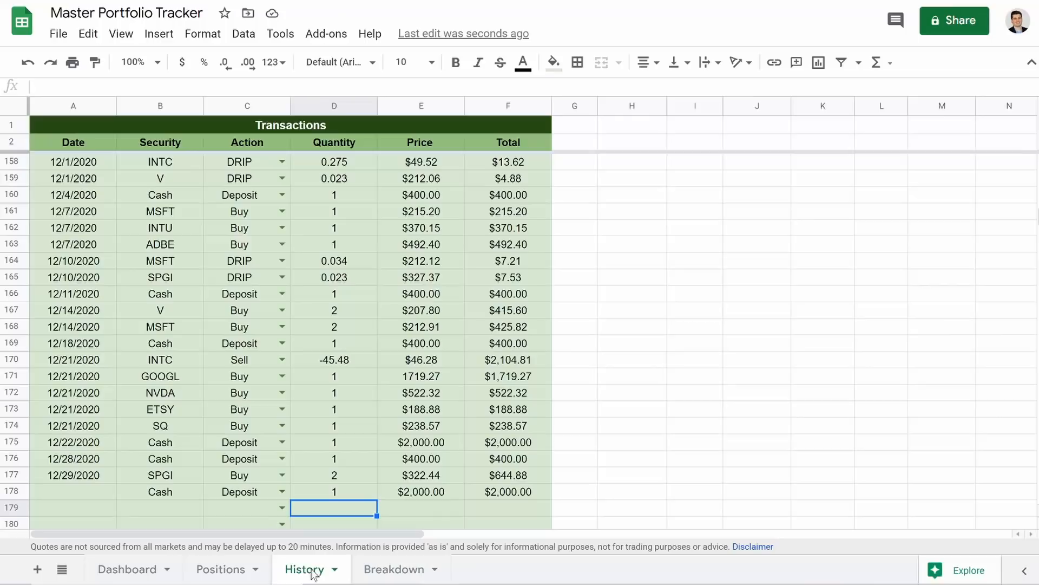
click(153, 492)
key(Delete)
key(Right)
key(Delete)
key(Right)
key(Delete)
key(Right)
key(Delete)
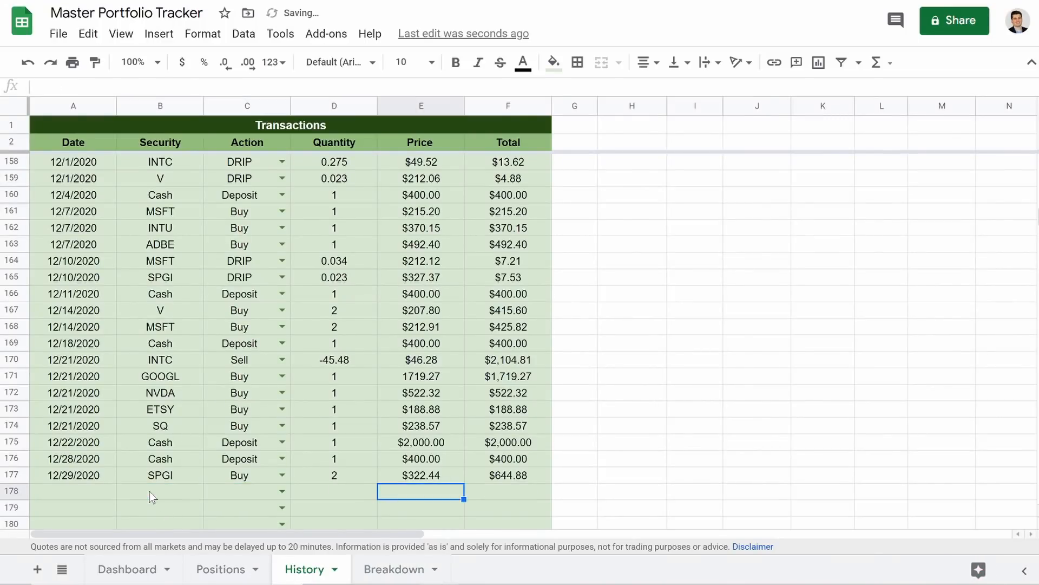
key(Right)
- Review the Positions, Breakdown and History sheets, ending on the Dashboard
click(223, 577)
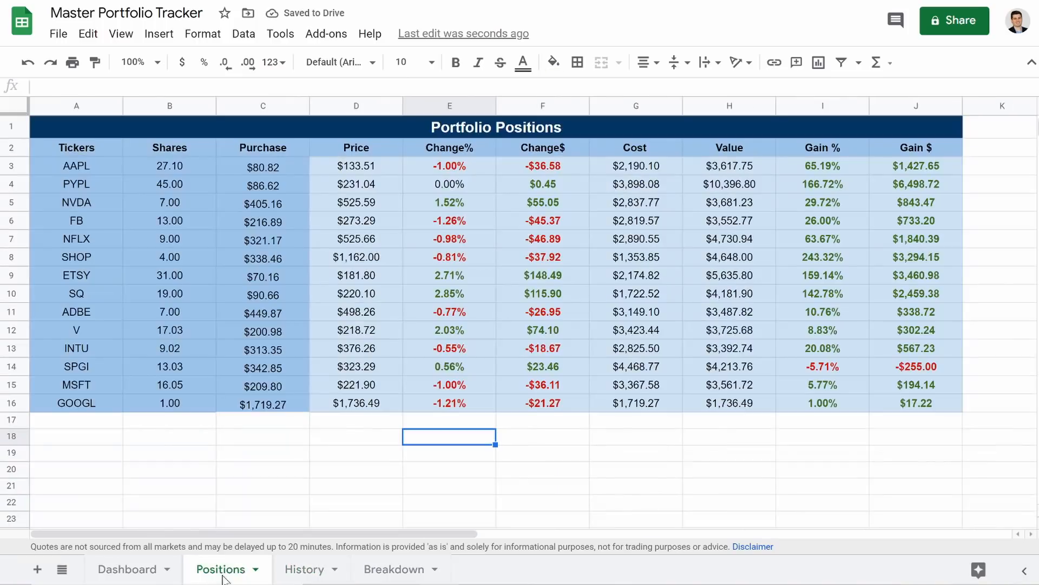
click(374, 571)
click(301, 569)
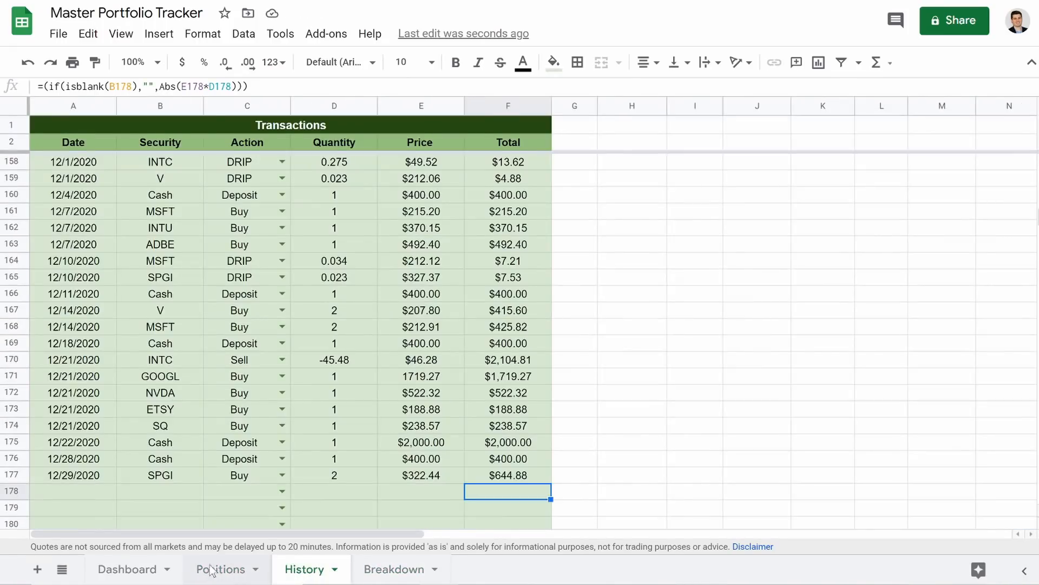
click(222, 571)
click(116, 568)
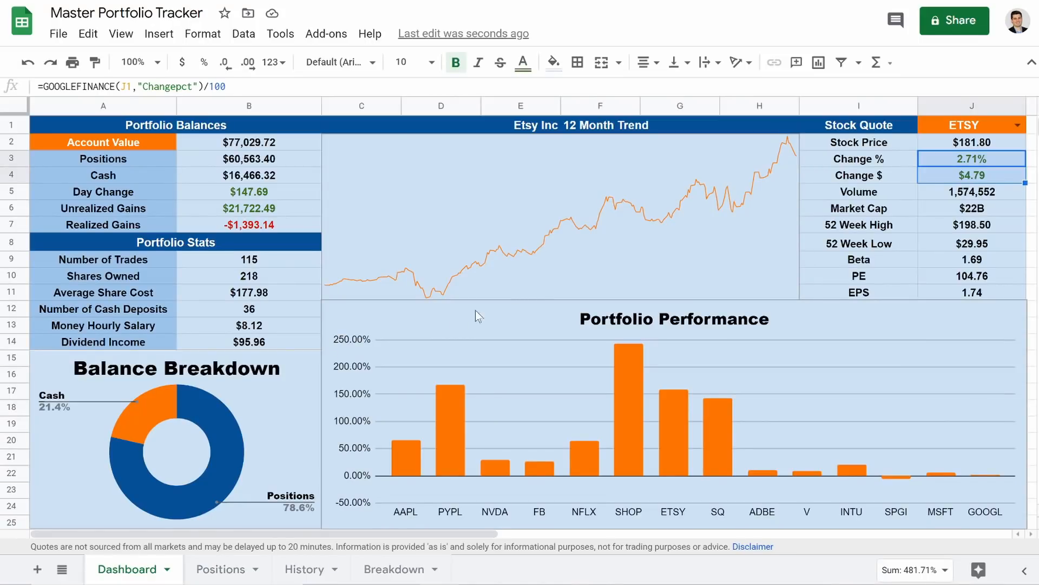
- Examine the 12 Month Trend sparkline formula and the Account Value formula in B2 on the Dashboard
click(454, 287)
scroll(422, 346, down, 3)
scroll(422, 346, up, 3)
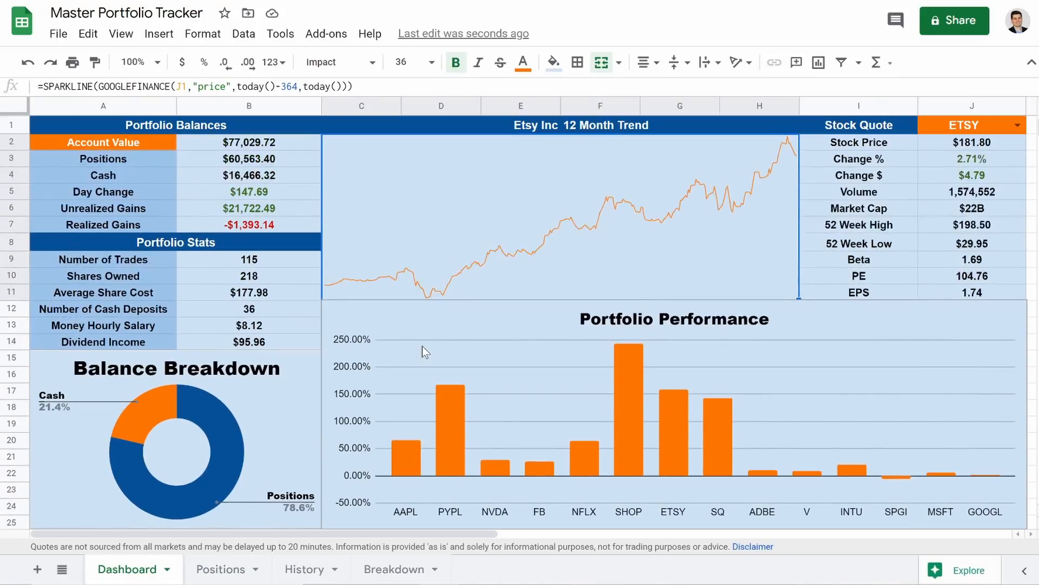
click(221, 145)
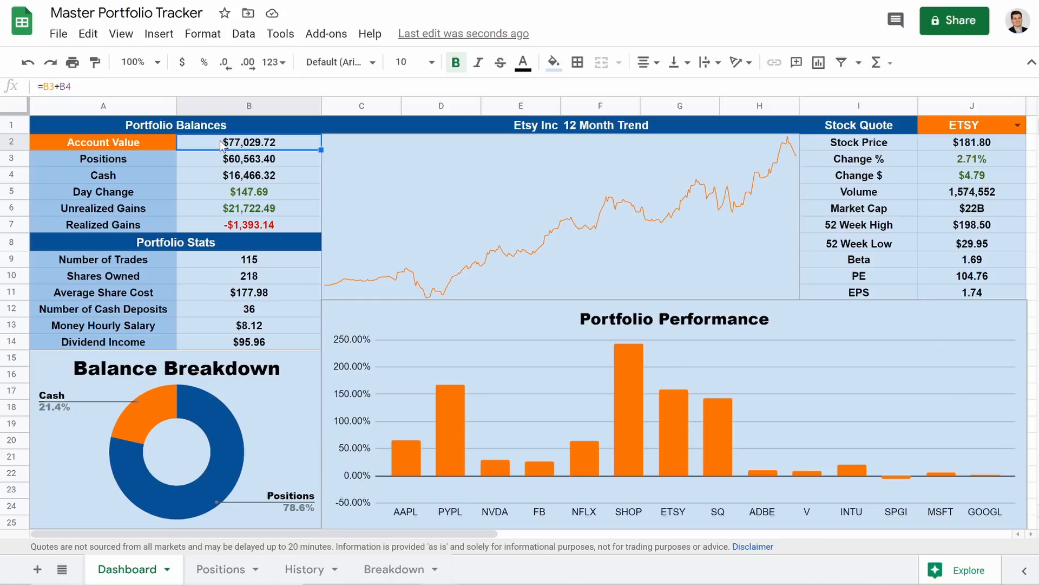